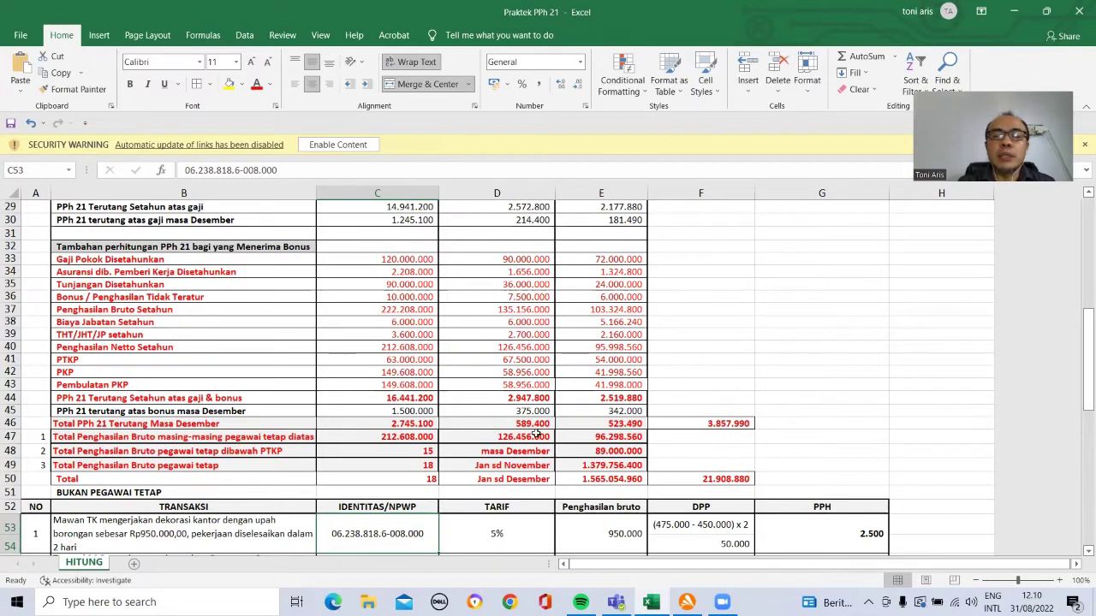
# Step: Review the three employees' gross income totals and a bonus figure in column D
pyautogui.click(425, 436)
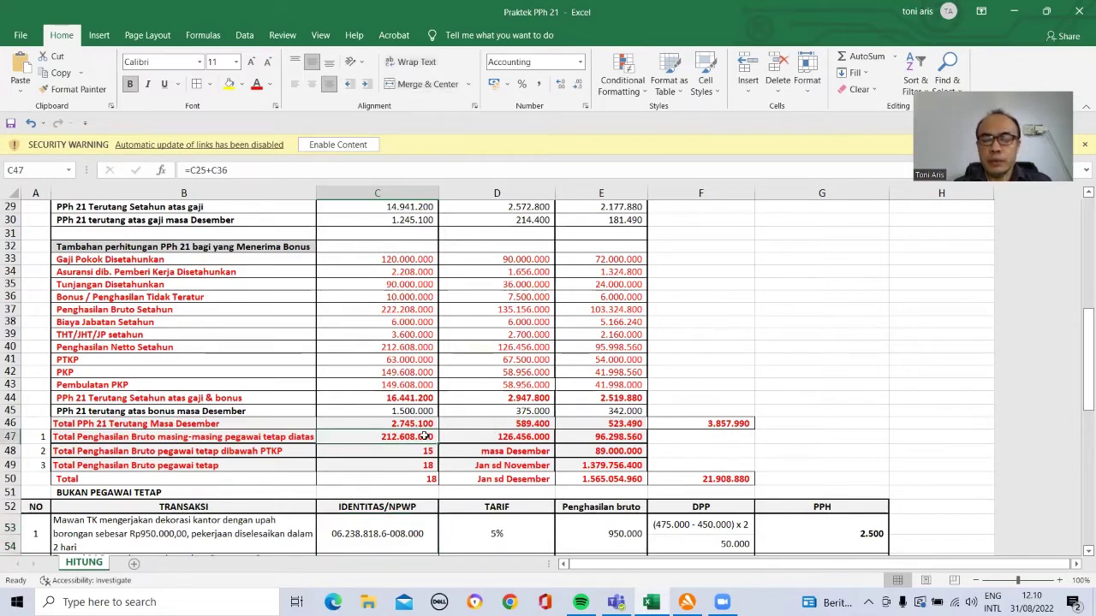
pyautogui.hotkey('shift', 'Right')
pyautogui.hotkey('shift', 'Right')
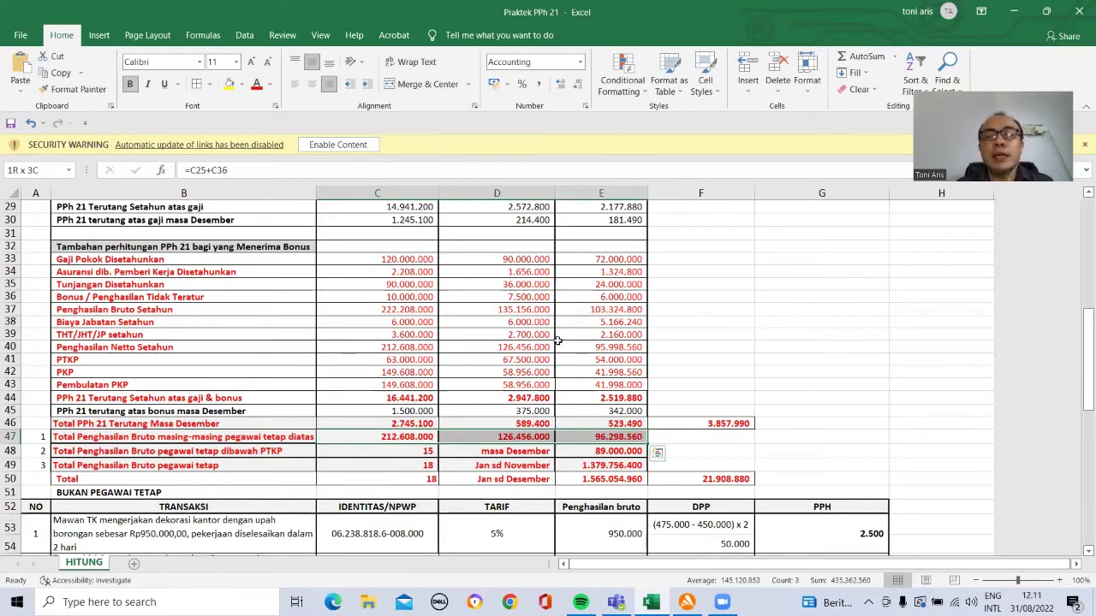
pyautogui.click(529, 297)
pyautogui.press('Up')
pyautogui.press('Up')
pyautogui.press('Up')
pyautogui.press('Up')
pyautogui.press('Up')
pyautogui.press('Up')
pyautogui.press('Up')
pyautogui.press('Up')
pyautogui.press('Up')
pyautogui.press('Up')
pyautogui.press('Up')
pyautogui.press('Up')
pyautogui.press('Up')
pyautogui.press('Up')
pyautogui.press('Up')
pyautogui.press('Up')
pyautogui.press('Up')
pyautogui.press('Up')
pyautogui.press('Up')
pyautogui.press('Up')
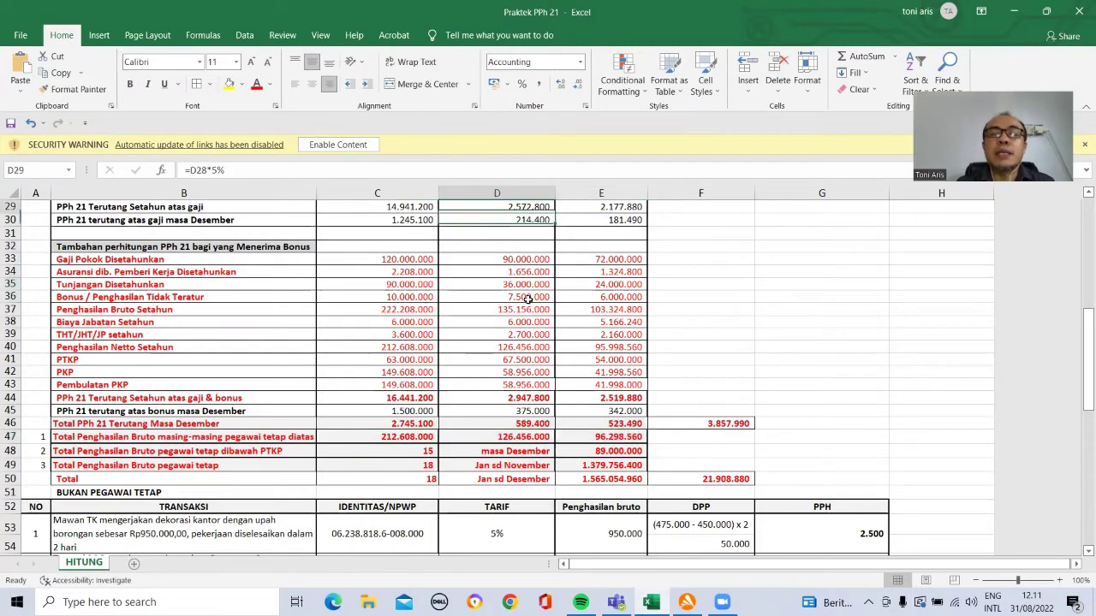
pyautogui.press('Up')
pyautogui.press('Up')
pyautogui.press('Up')
pyautogui.press('Up')
pyautogui.press('Up')
pyautogui.press('Up')
pyautogui.press('Up')
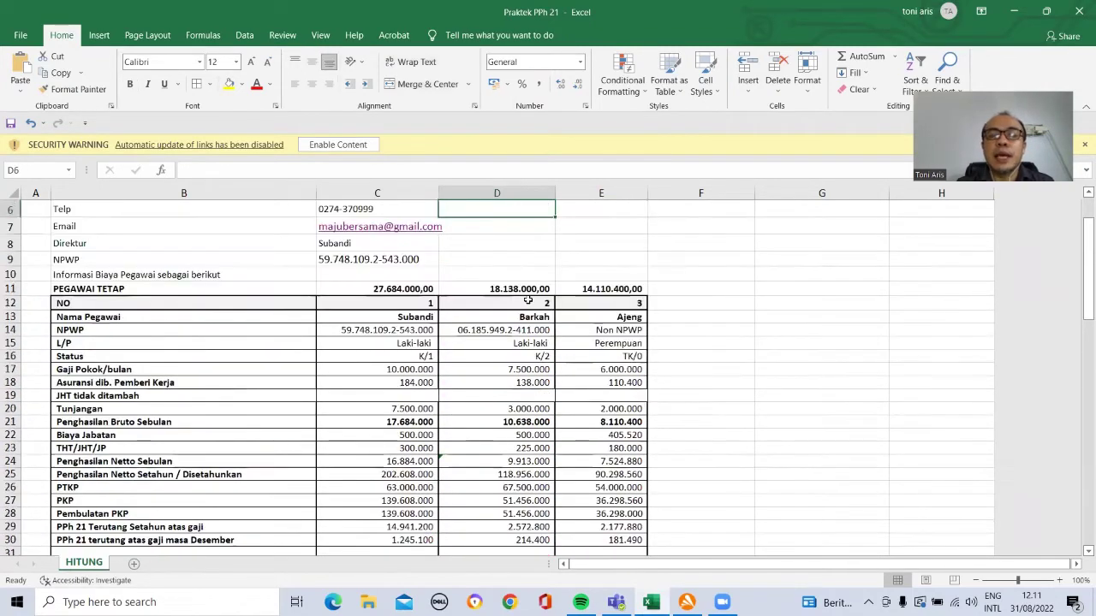
# Step: Check the PEGAWAI TETAP totals, employee count, PKP figure and non-employee tariffs
pyautogui.click(411, 289)
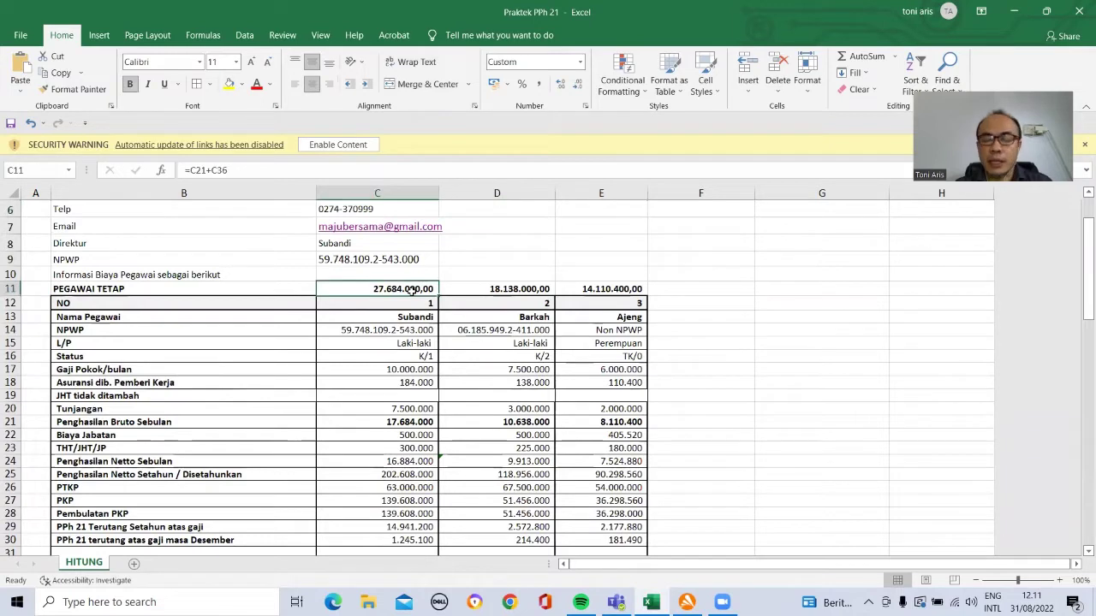
pyautogui.hotkey('shift', 'Right')
pyautogui.hotkey('shift', 'Right')
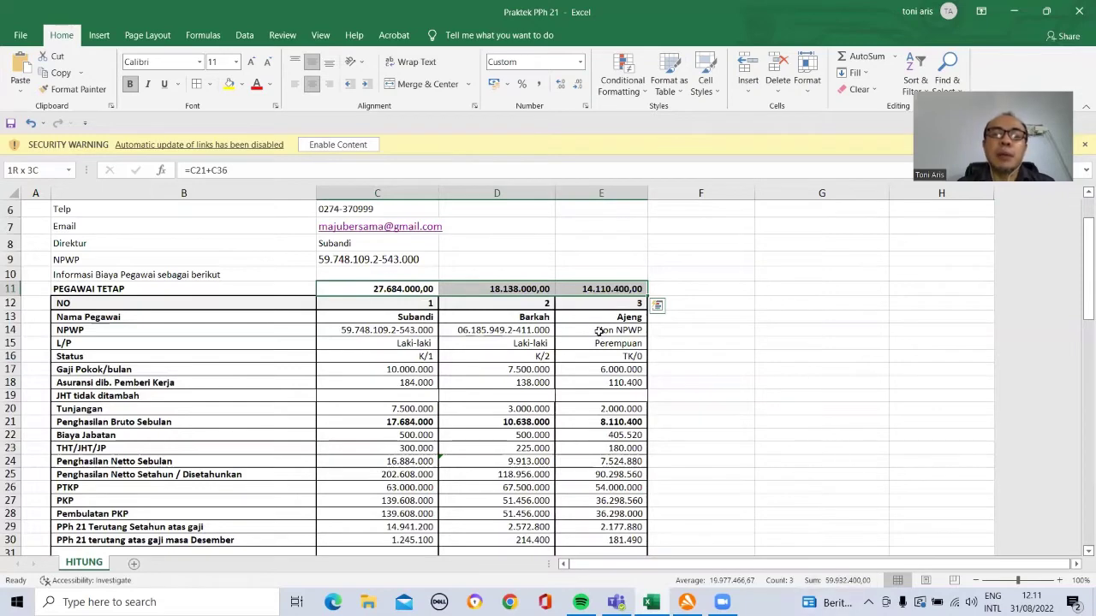
pyautogui.press('Down')
pyautogui.press('Down')
pyautogui.press('Down')
pyautogui.press('Down')
pyautogui.press('Down')
pyautogui.press('Down')
pyautogui.press('Down')
pyautogui.press('Down')
pyautogui.press('Down')
pyautogui.press('Down')
pyautogui.press('Down')
pyautogui.press('Down')
pyautogui.press('Down')
pyautogui.press('Down')
pyautogui.press('Down')
pyautogui.press('Down')
pyautogui.press('Down')
pyautogui.press('Down')
pyautogui.press('Down')
pyautogui.press('Down')
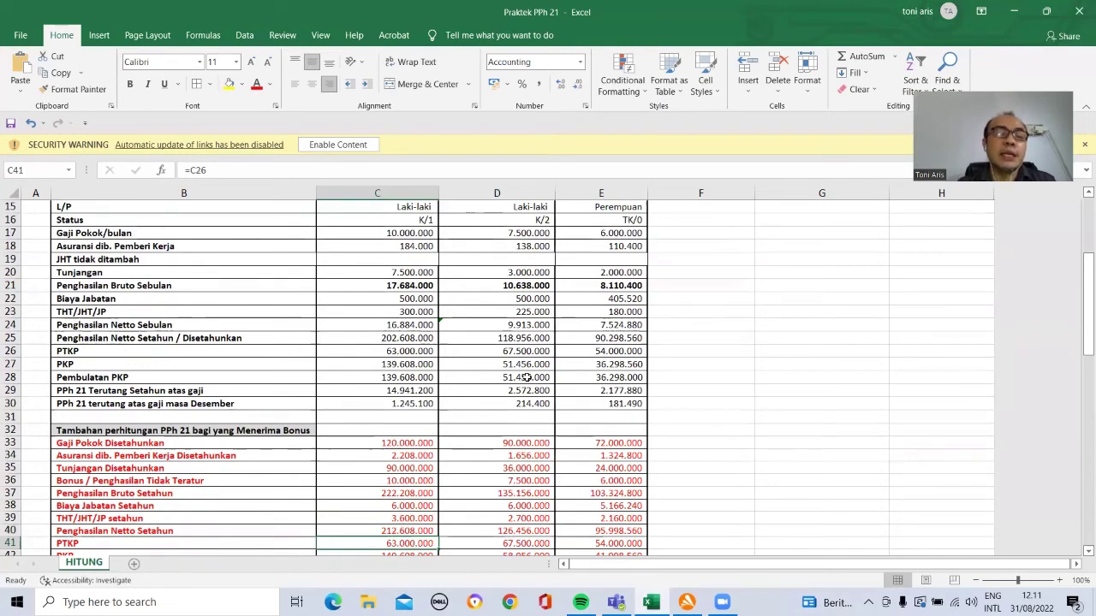
pyautogui.press('Down')
pyautogui.press('Down')
pyautogui.press('Down')
pyautogui.press('Down')
pyautogui.press('Down')
pyautogui.press('Down')
pyautogui.press('Down')
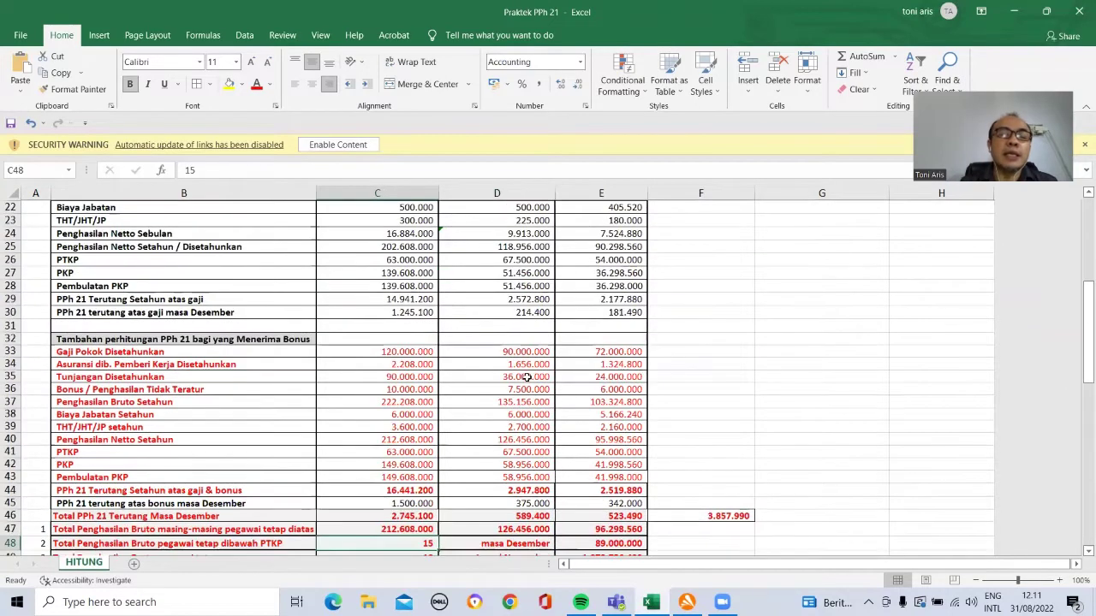
pyautogui.click(484, 462)
pyautogui.press('Down')
pyautogui.press('Down')
pyautogui.press('Down')
pyautogui.press('Down')
pyautogui.press('Down')
pyautogui.press('Down')
pyautogui.press('Down')
pyautogui.press('Down')
pyautogui.press('Down')
pyautogui.press('Down')
pyautogui.press('Down')
pyautogui.press('Down')
pyautogui.press('Down')
pyautogui.press('Down')
pyautogui.press('Down')
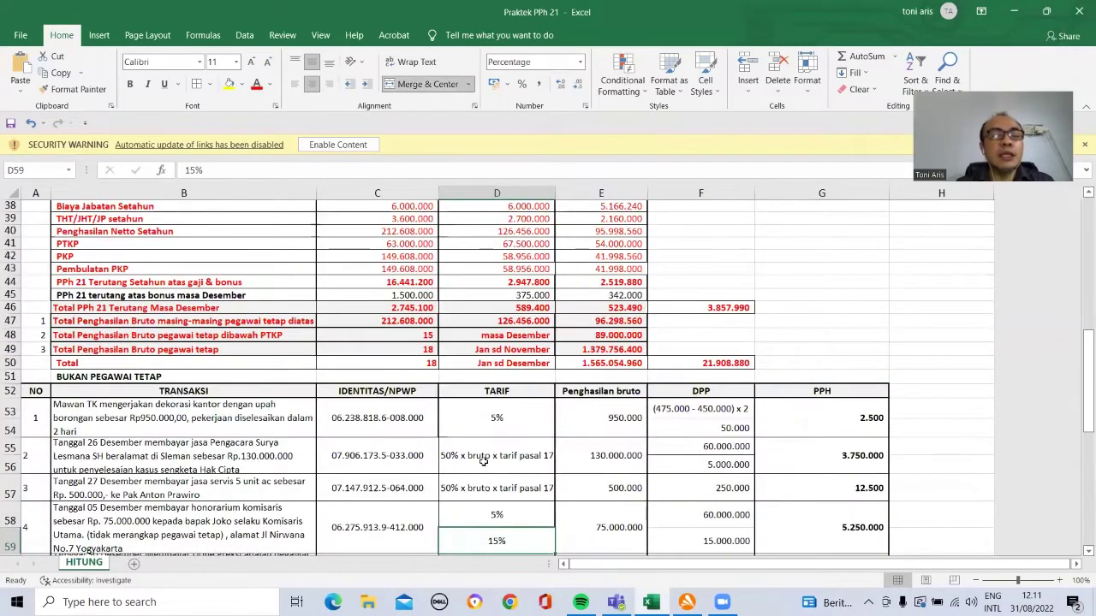
pyautogui.press('Down')
pyautogui.press('Down')
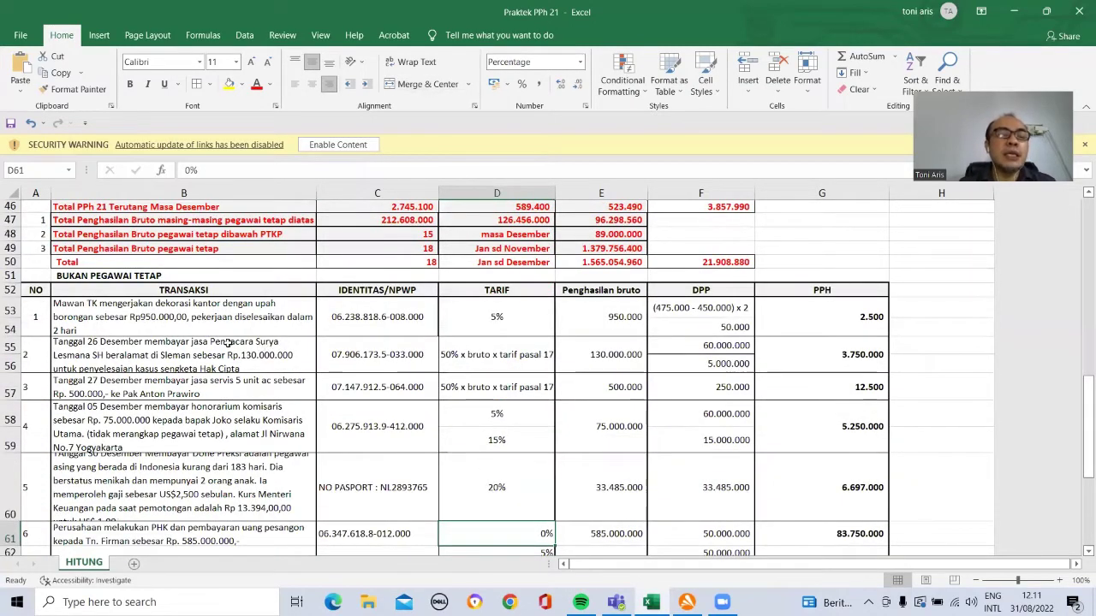
# Step: Prefix the transaction description in B53 with 'Tanggal 15 Desember'
pyautogui.click(150, 319)
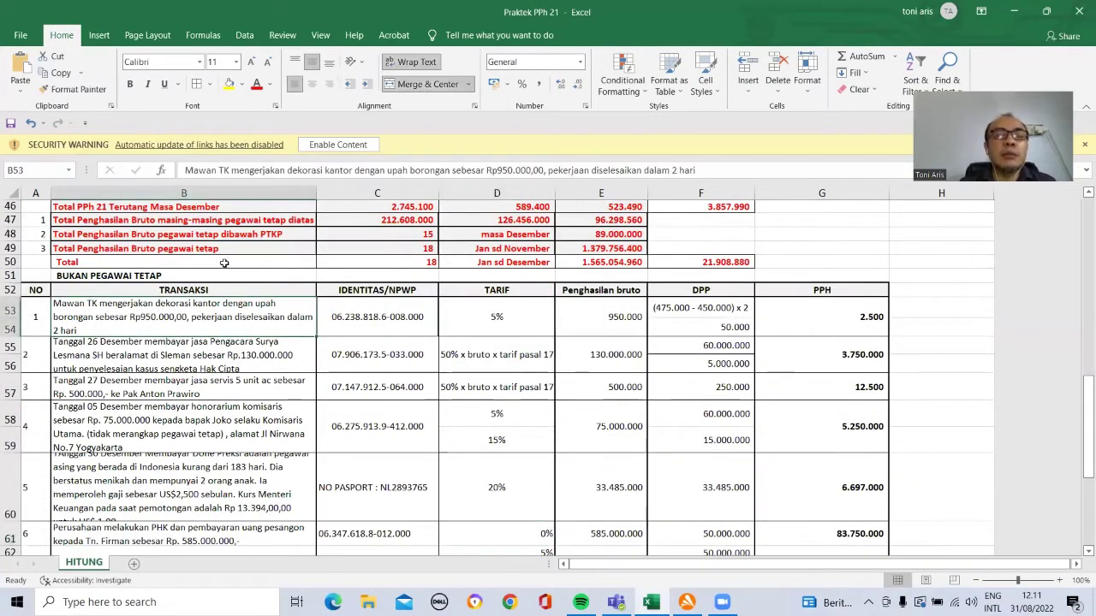
pyautogui.click(181, 170)
pyautogui.write('ANGG')
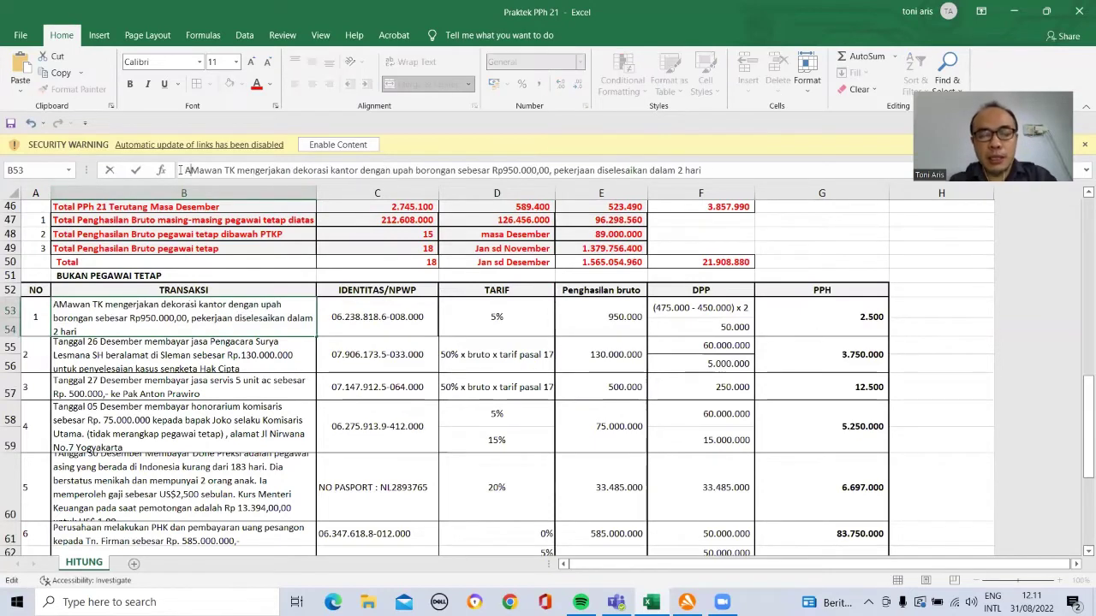
pyautogui.press('BackSpace')
pyautogui.press('BackSpace')
pyautogui.press('BackSpace')
pyautogui.press('BackSpace')
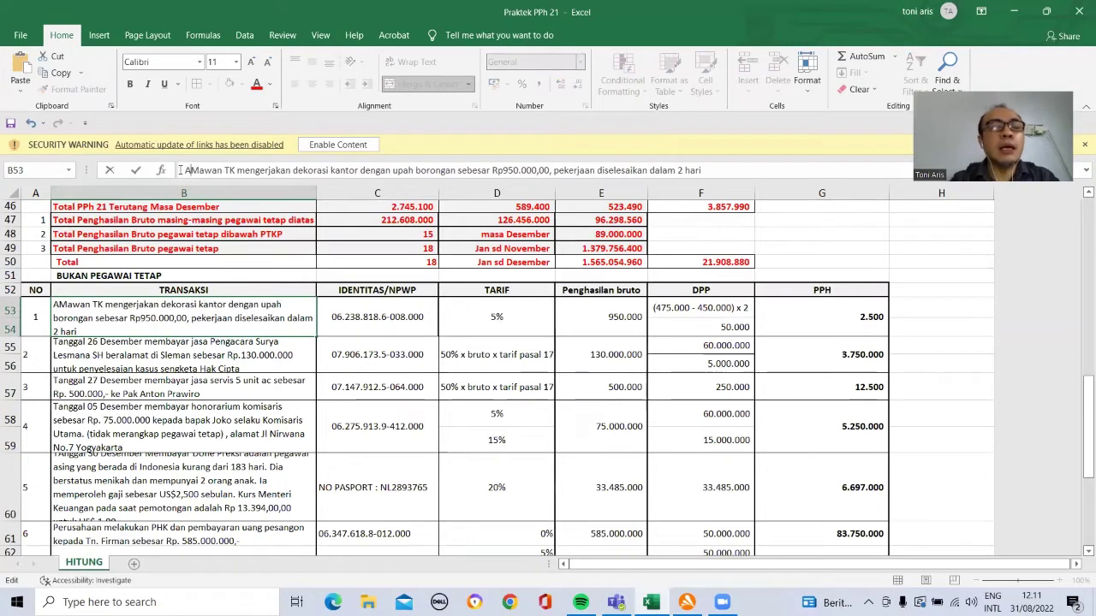
pyautogui.write('tANGGAL')
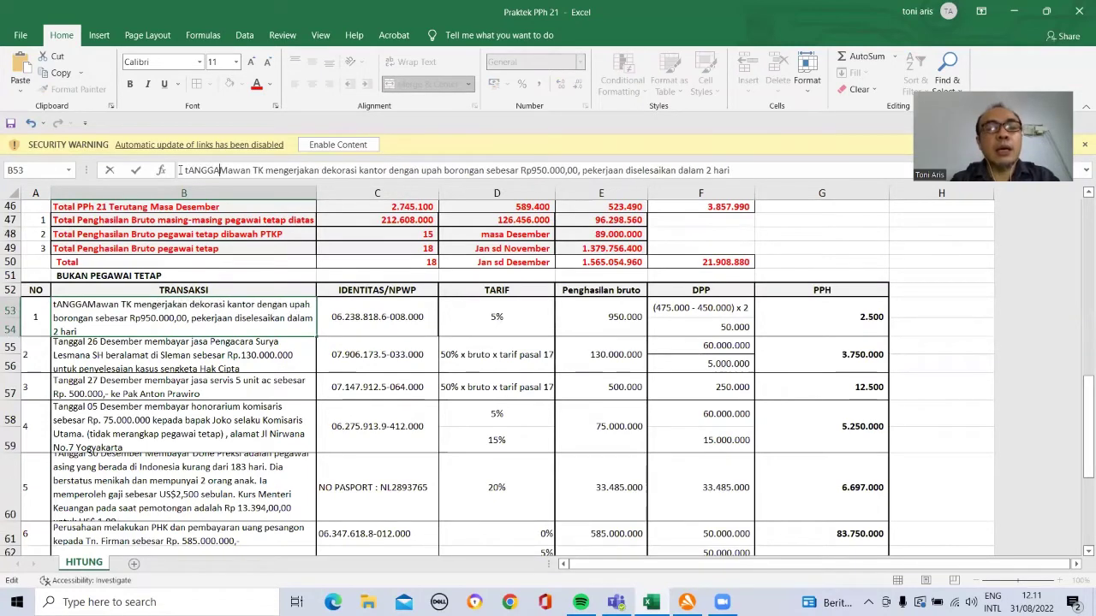
pyautogui.write(' 15 ')
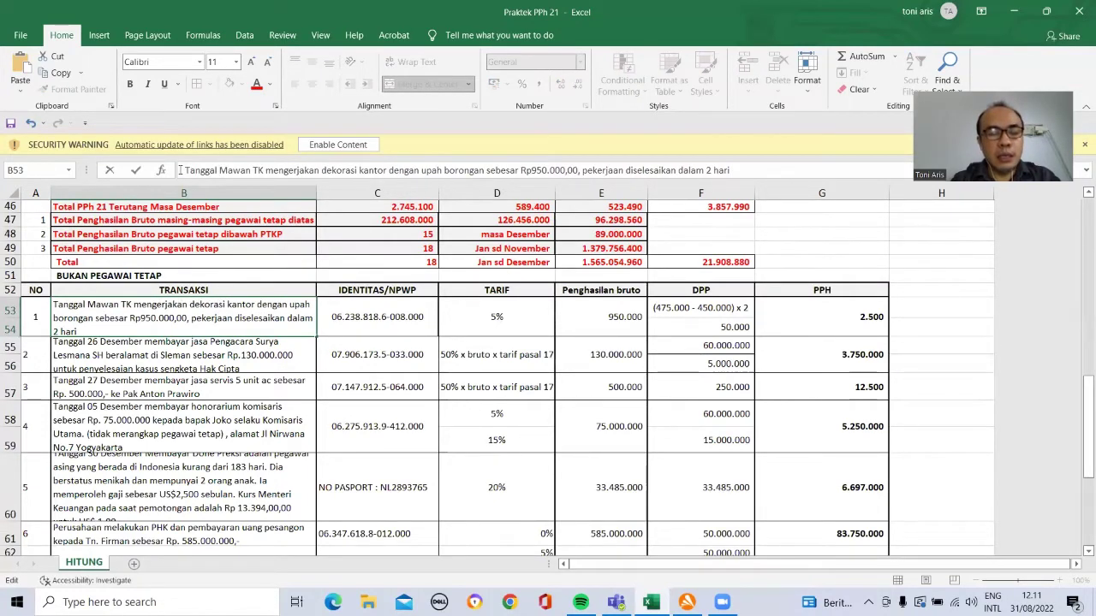
pyautogui.write('Dese')
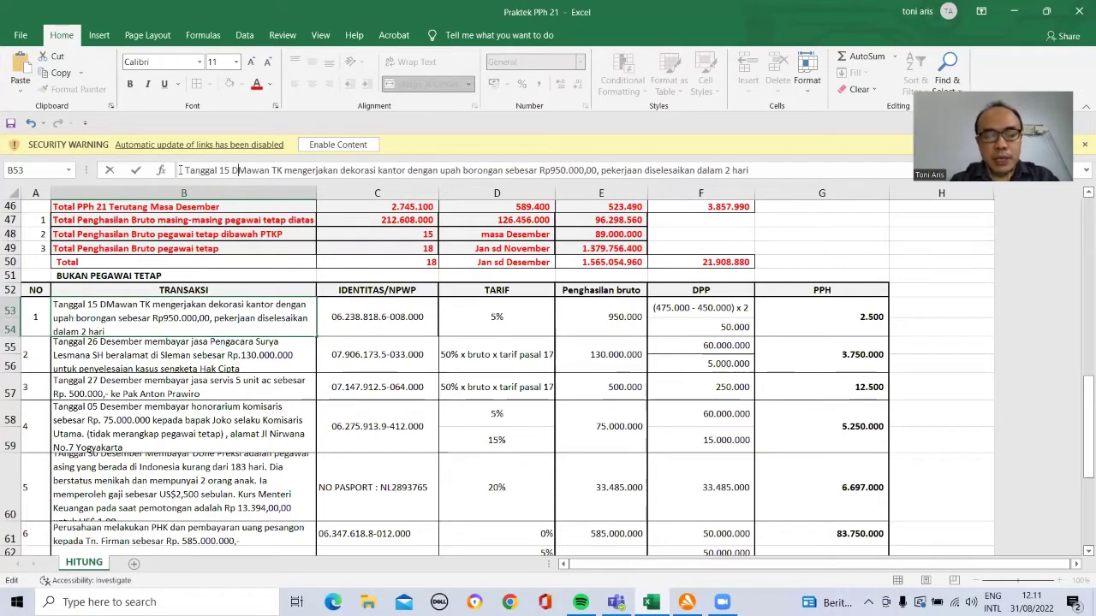
pyautogui.write('mber')
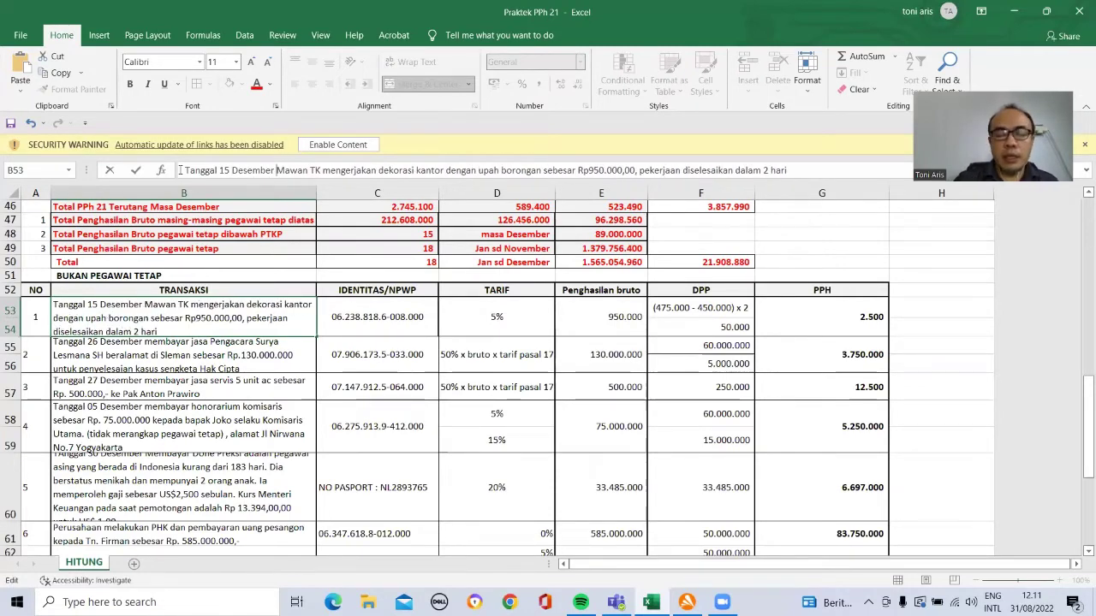
pyautogui.press('Return')
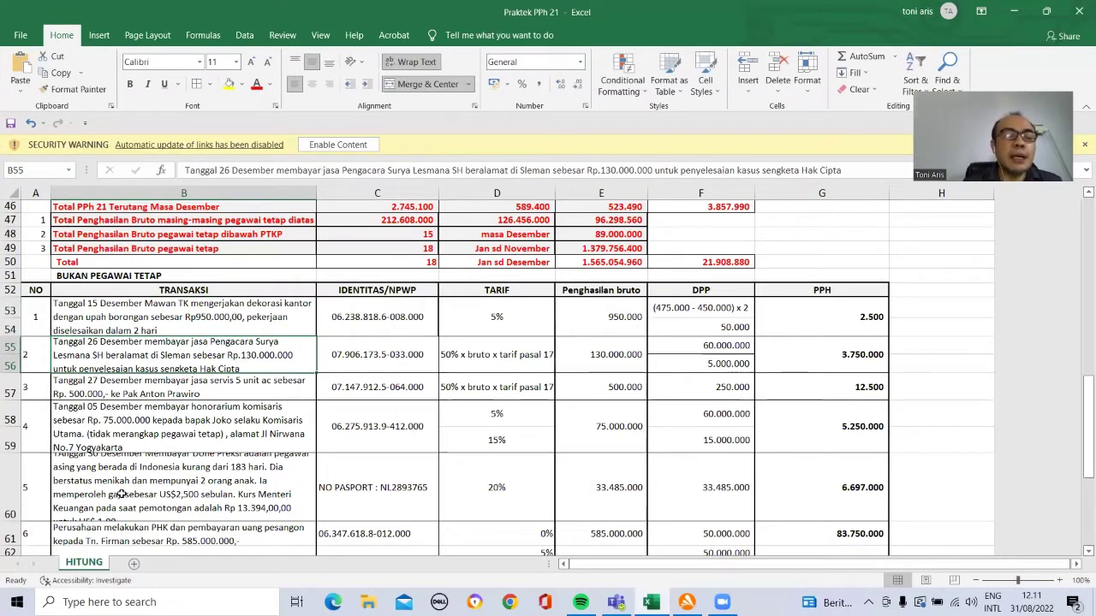
# Step: Make row 60 taller so the fifth transaction's text shows fully, then review the severance row
pyautogui.click(121, 494)
pyautogui.moveTo(9, 522); pyautogui.dragTo(8, 531)
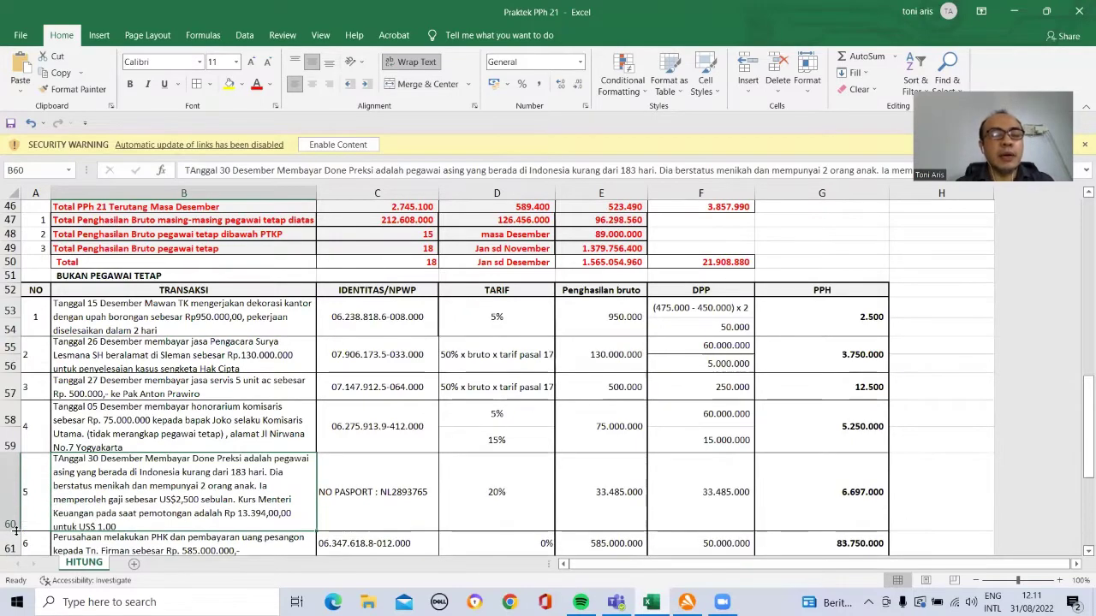
pyautogui.click(99, 542)
pyautogui.scroll(-1, 99, 542)
pyautogui.click(99, 542)
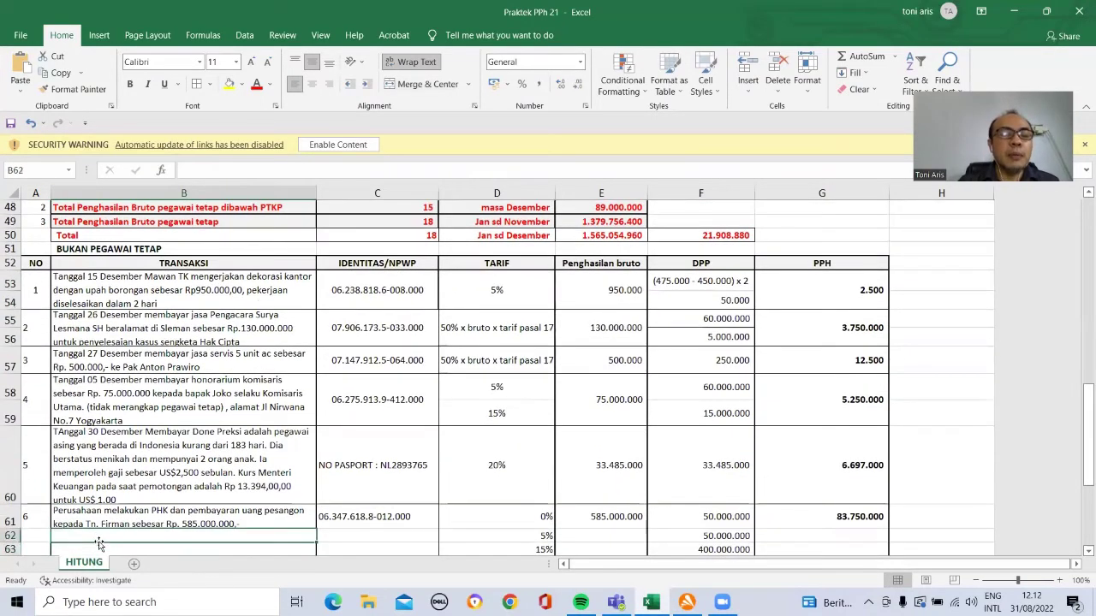
pyautogui.press('Up')
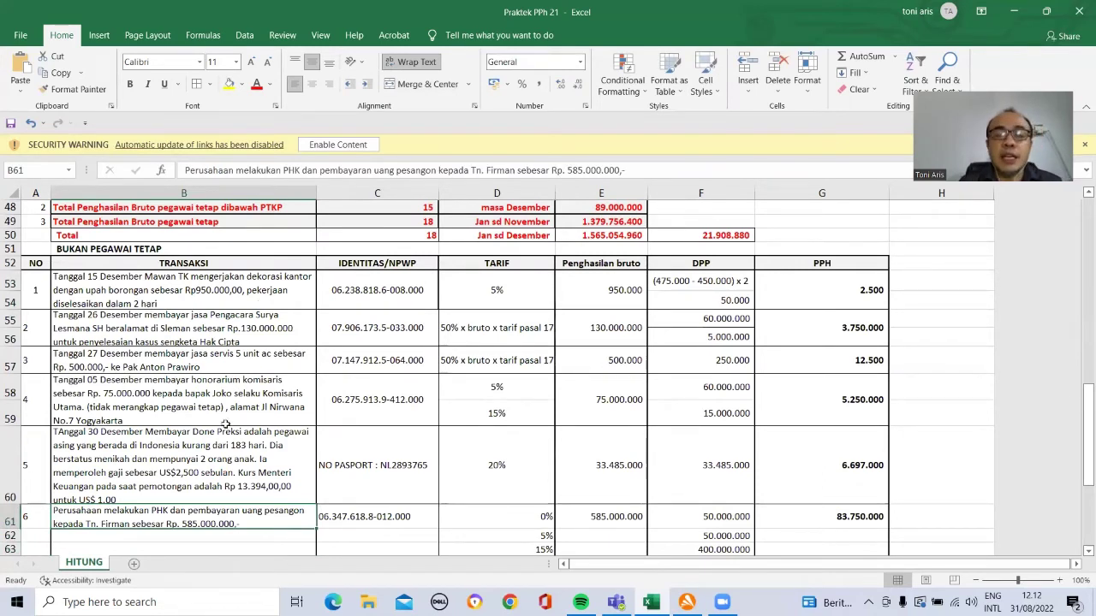
# Step: Verify the non-employee Total row: 824.935.000 gross income and 99.462.000 tax withheld
pyautogui.click(203, 460)
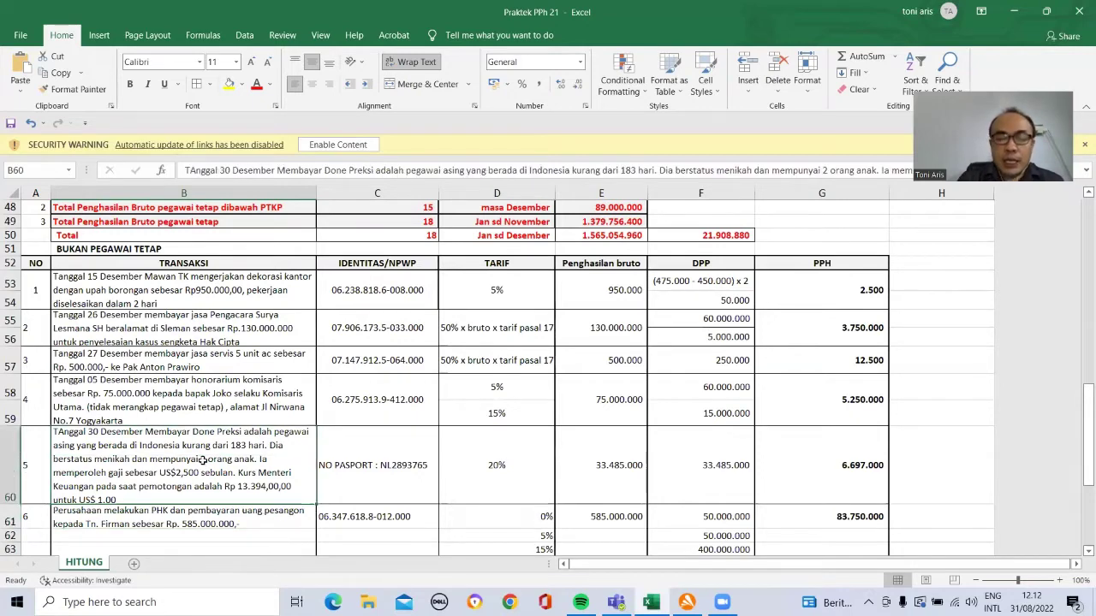
pyautogui.press('Down')
pyautogui.press('Down')
pyautogui.press('Down')
pyautogui.press('Down')
pyautogui.press('Down')
pyautogui.press('Down')
pyautogui.press('Down')
pyautogui.press('Up')
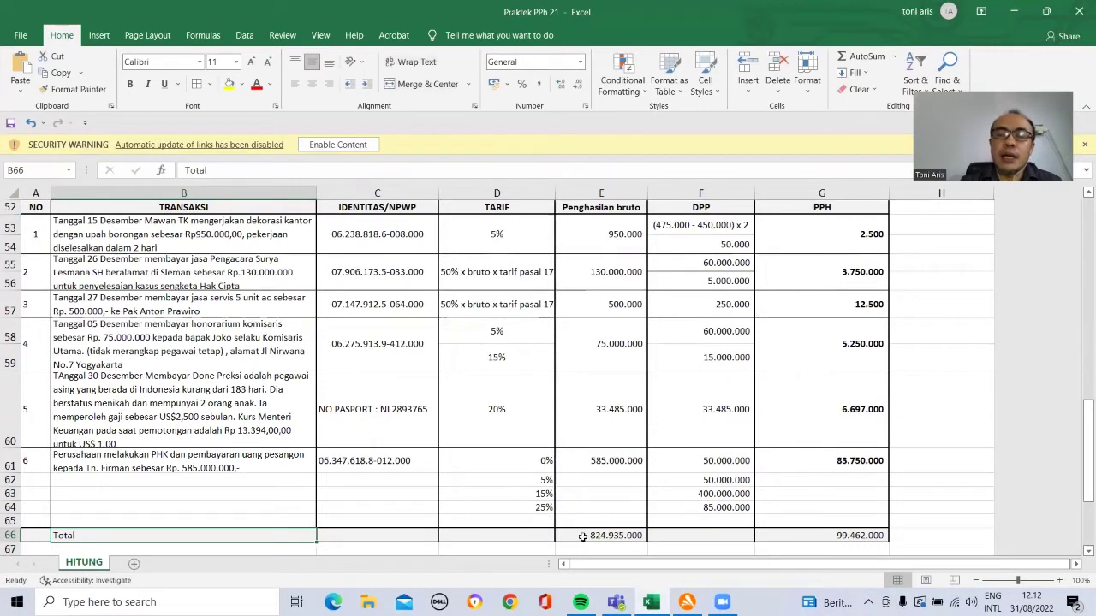
pyautogui.click(582, 535)
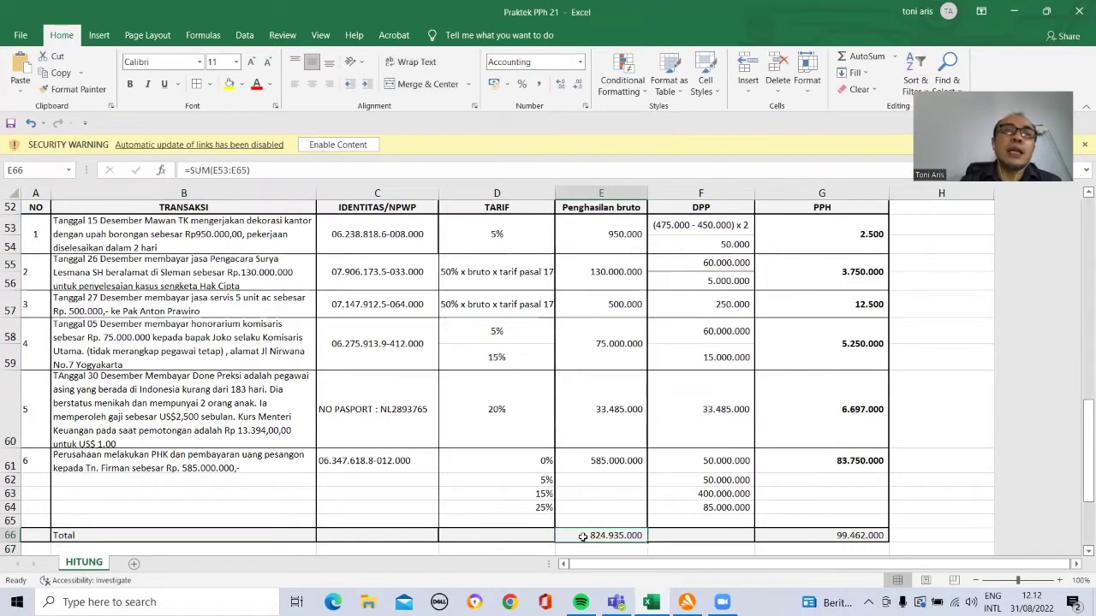
pyautogui.click(827, 535)
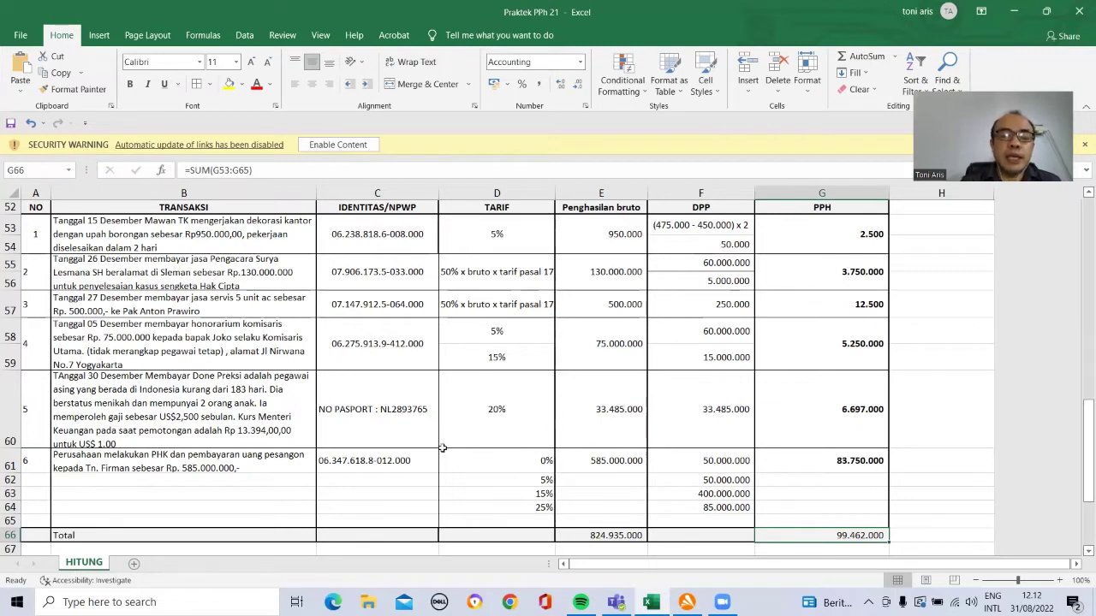
# Step: Launch eSPT Masa 2126 from the desktop, position its window beside the workbook, then minimize it
pyautogui.click(1047, 11)
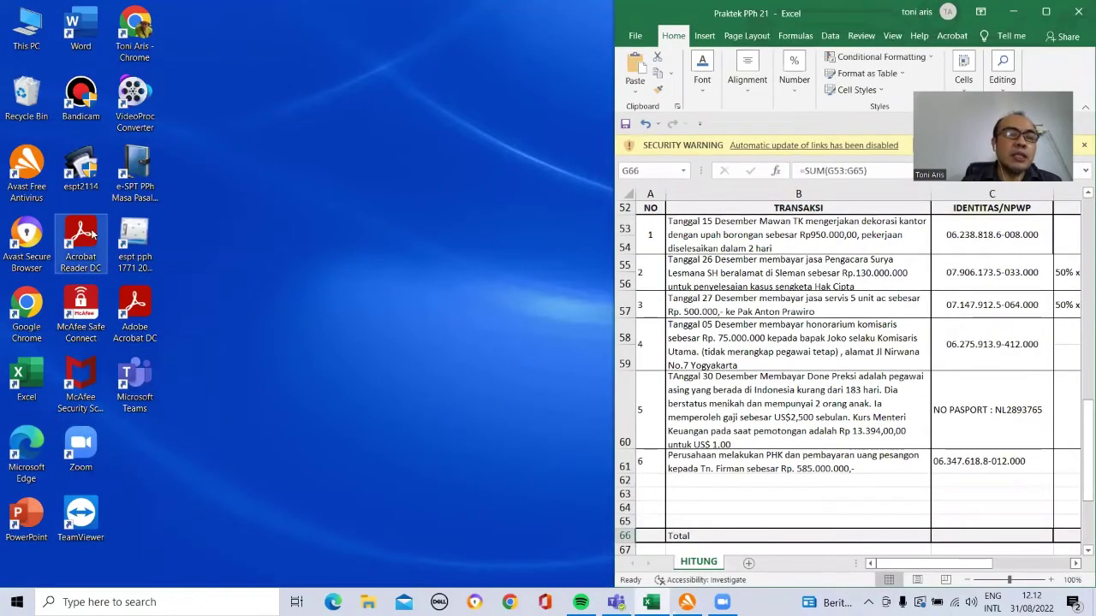
pyautogui.doubleClick(76, 175)
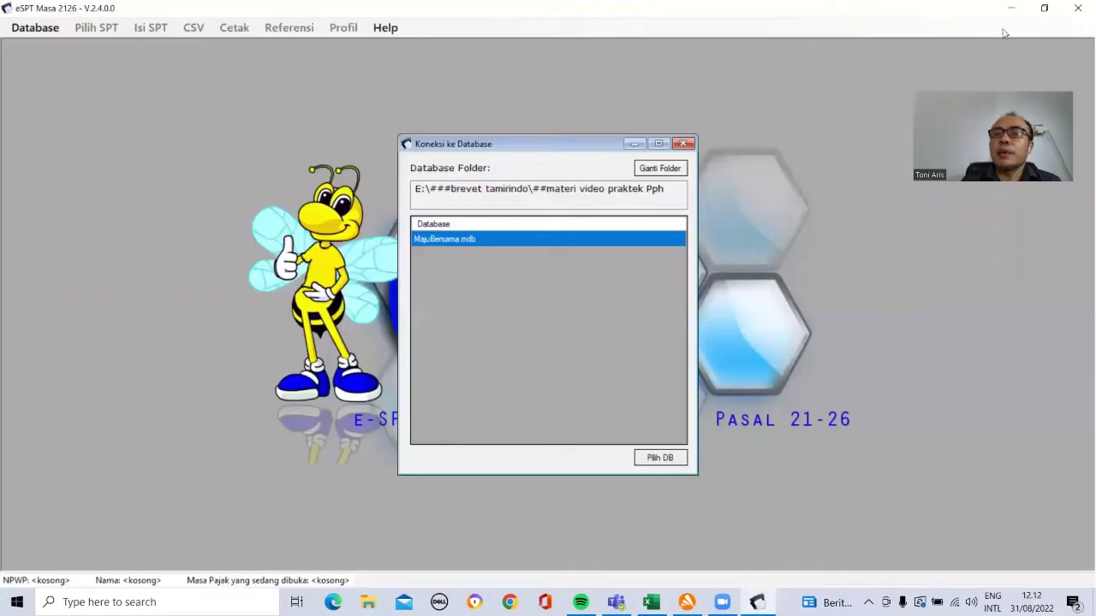
pyautogui.click(1045, 7)
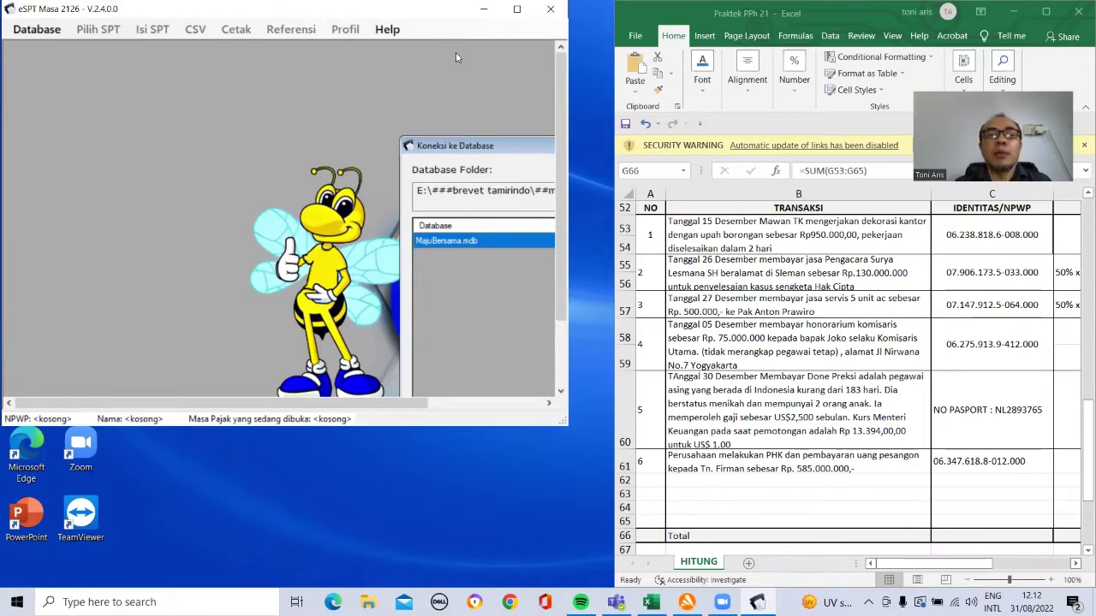
pyautogui.moveTo(332, 9); pyautogui.dragTo(363, 48)
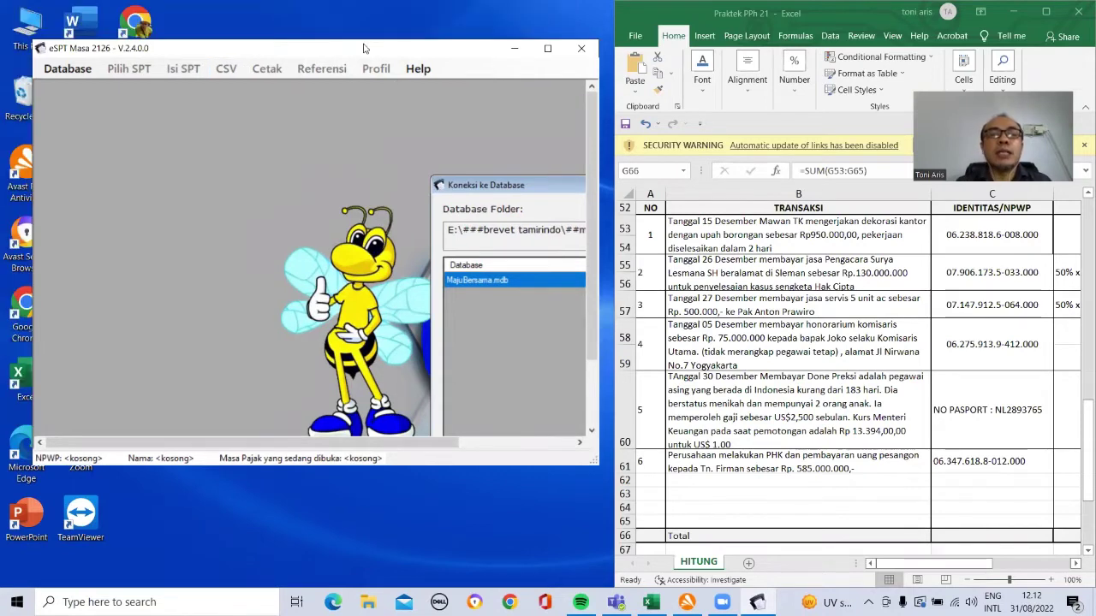
pyautogui.click(516, 49)
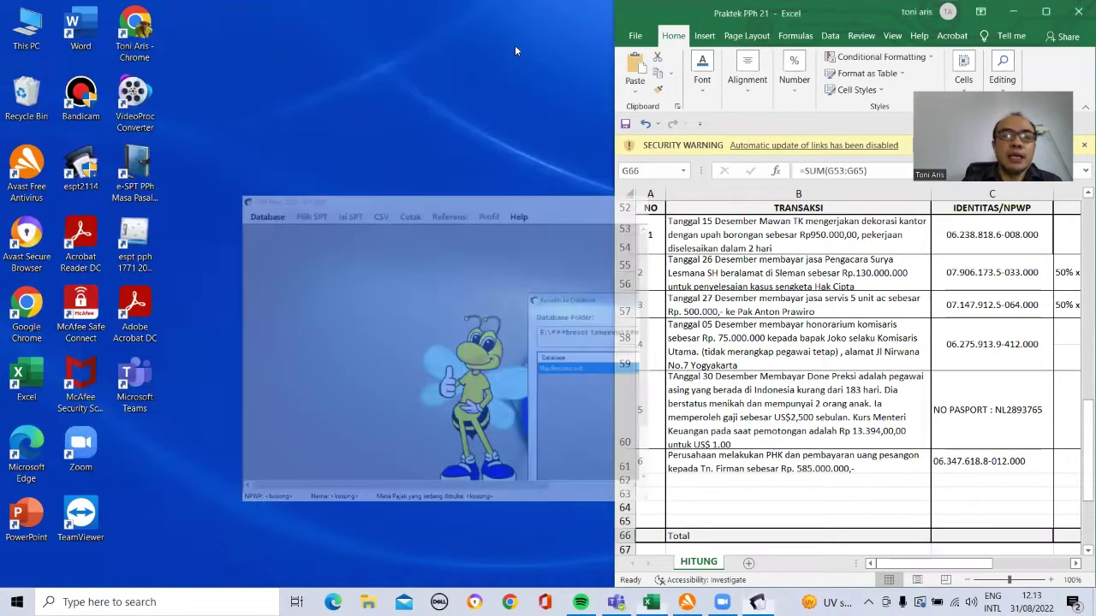
# Step: Browse in File Explorer to C:\Program Files (x86)\DJP\e-SPT Masa 21-26 2014
pyautogui.click(368, 602)
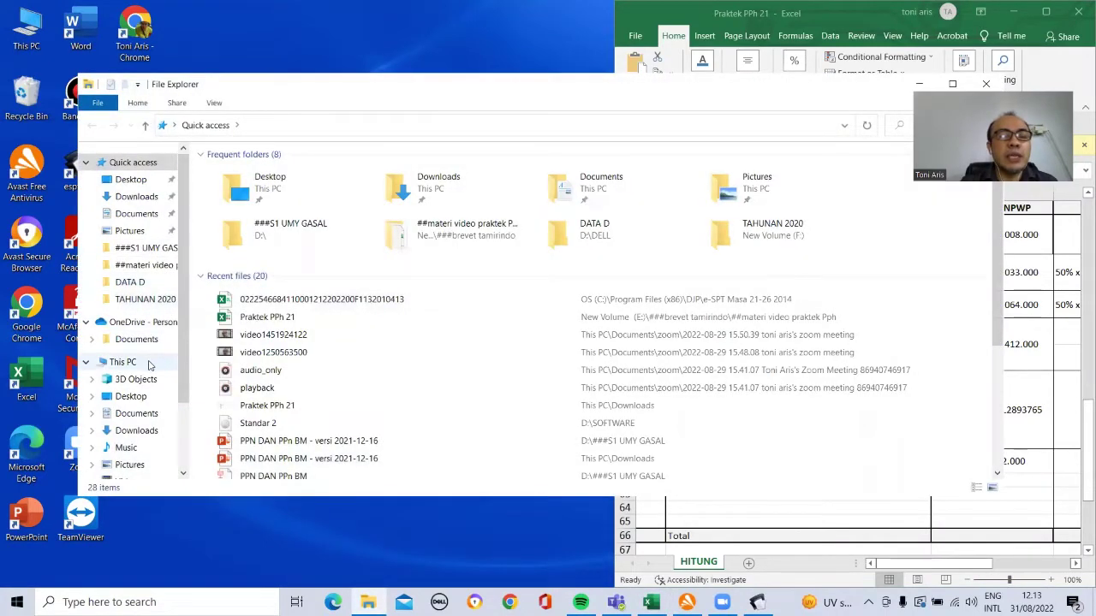
pyautogui.click(122, 362)
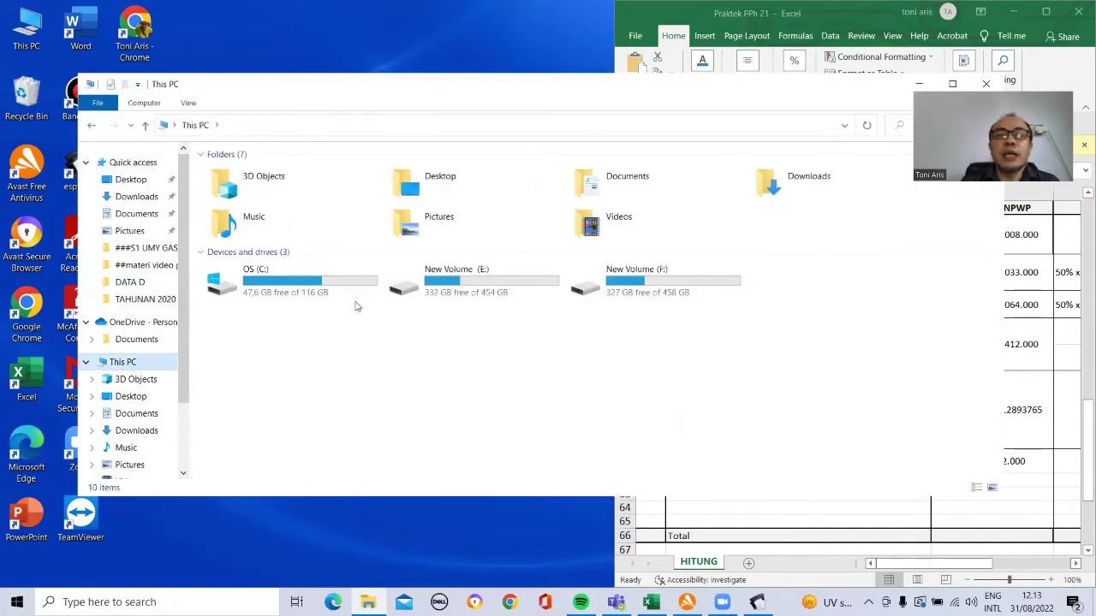
pyautogui.doubleClick(324, 288)
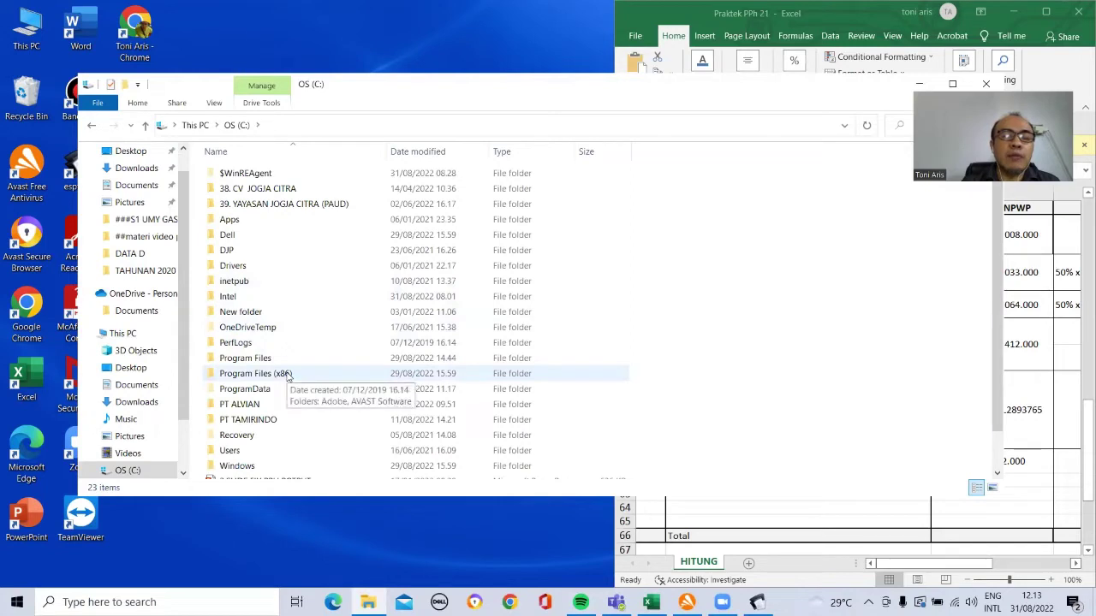
pyautogui.doubleClick(257, 373)
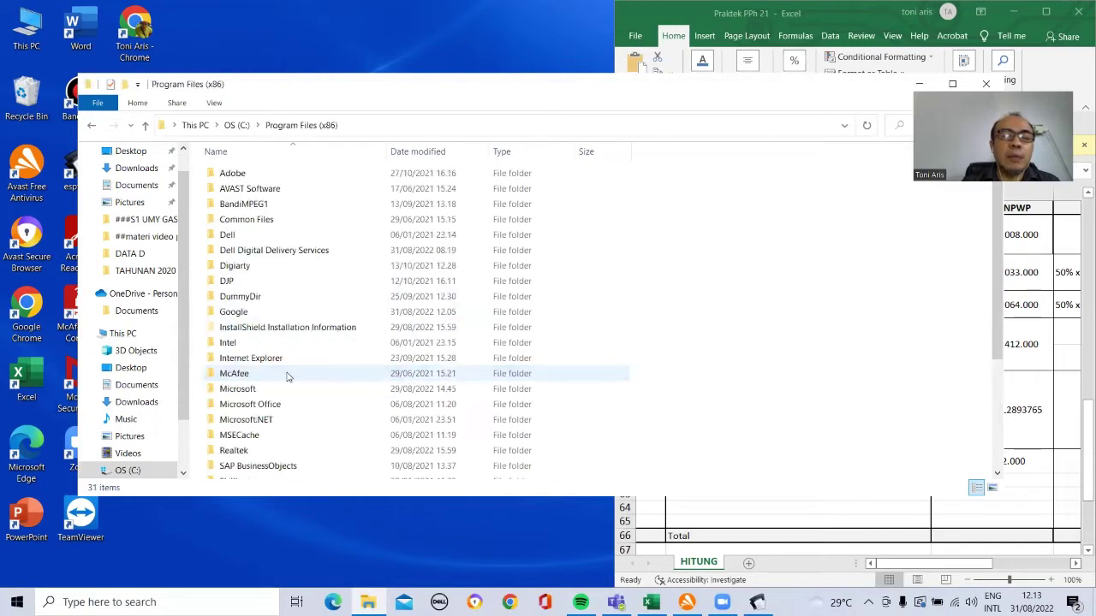
pyautogui.doubleClick(254, 285)
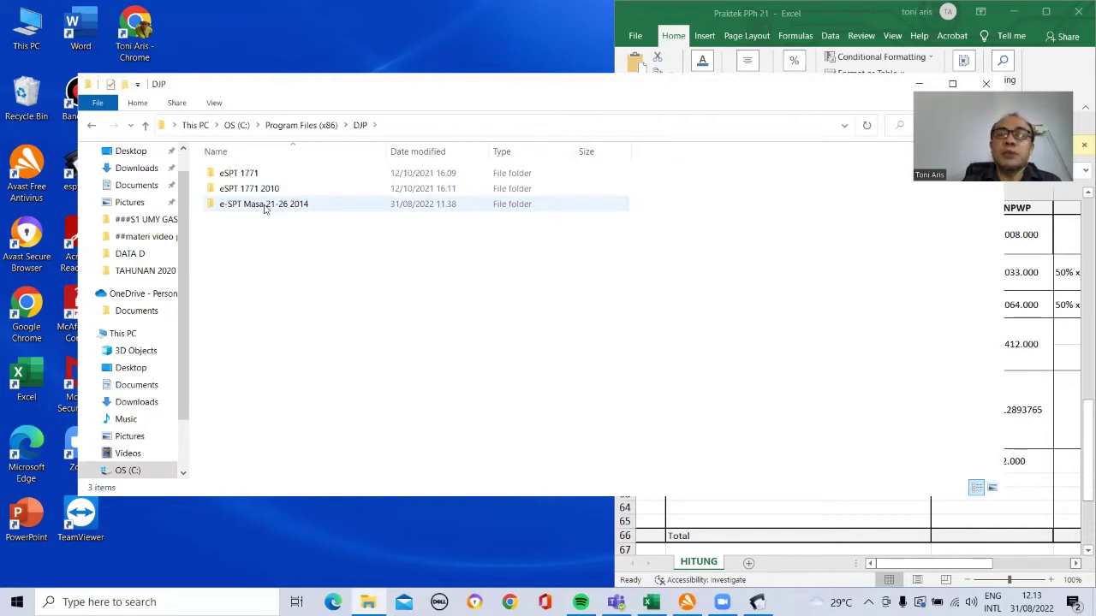
pyautogui.doubleClick(264, 206)
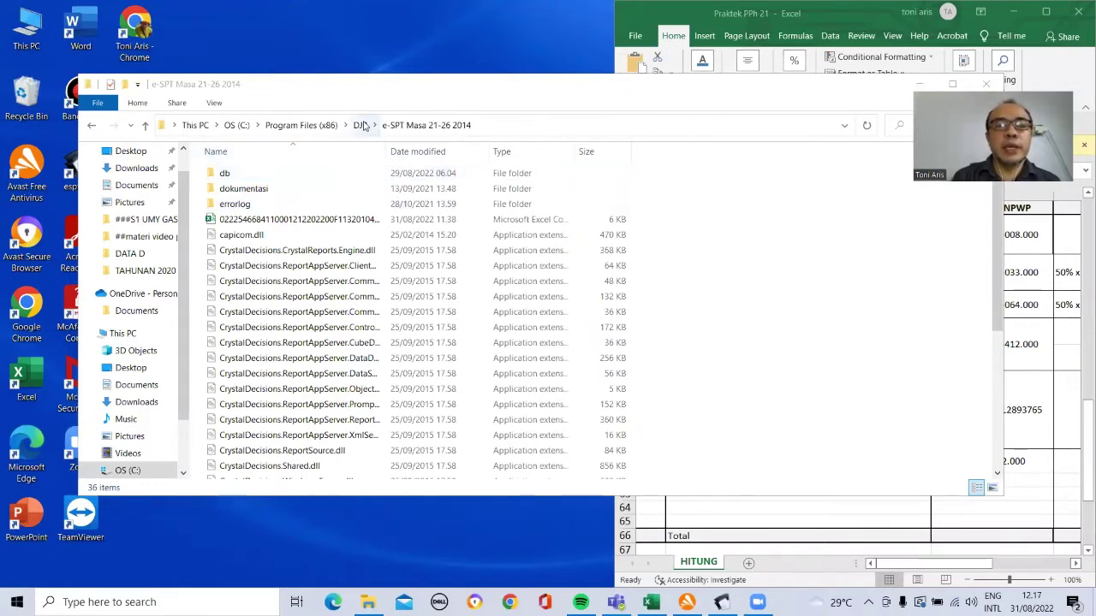
# Step: Select the empty db2113.mdb database in the db\db kosong folder
pyautogui.doubleClick(303, 179)
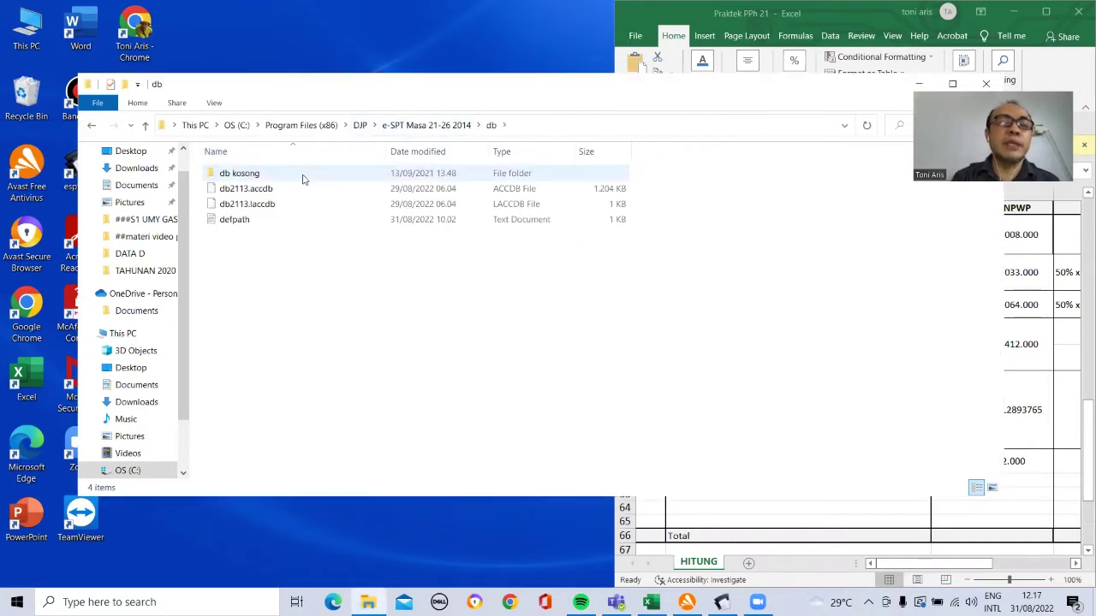
pyautogui.doubleClick(302, 176)
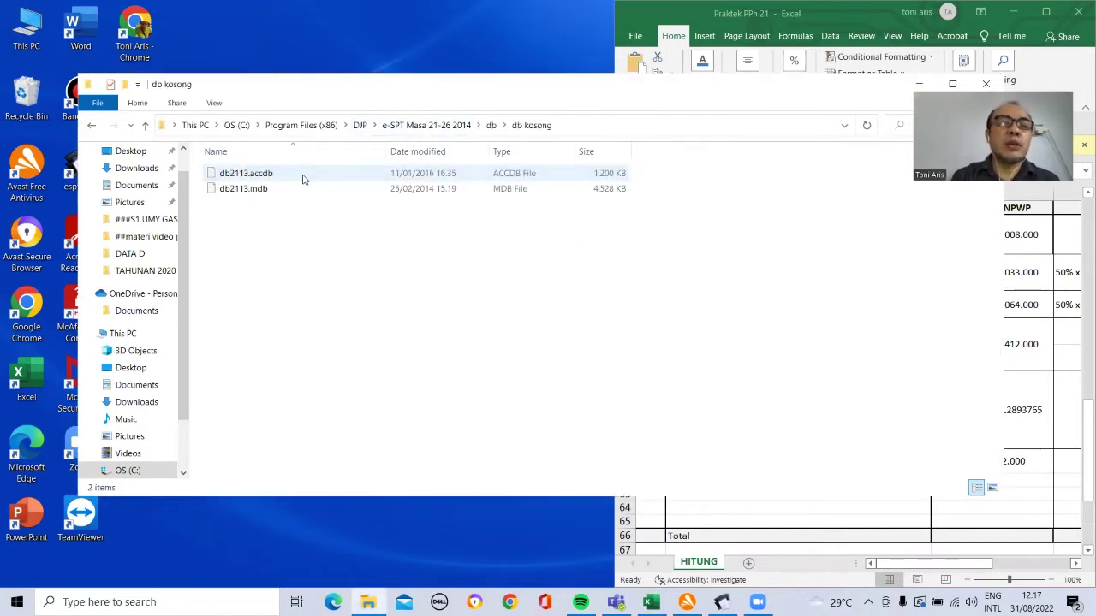
pyautogui.click(278, 190)
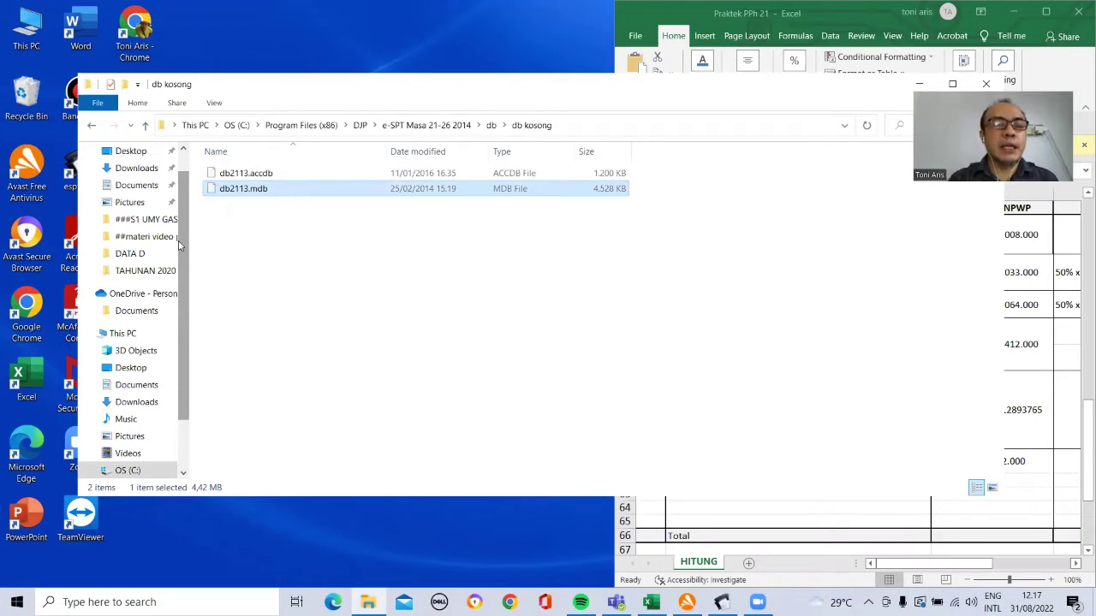
pyautogui.scroll(2, 181, 246)
pyautogui.scroll(-2, 185, 272)
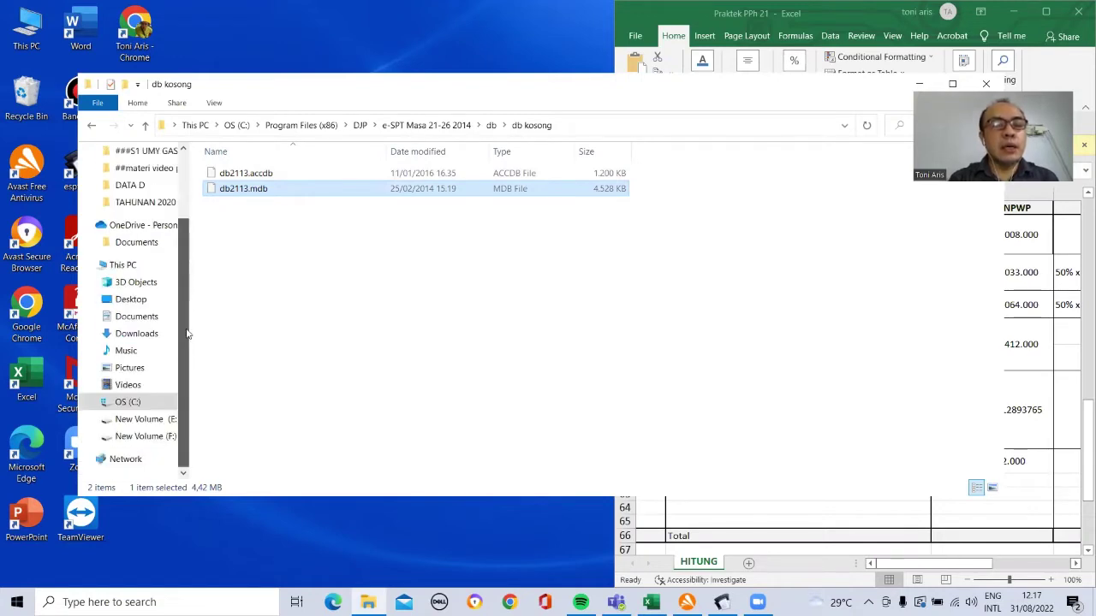
# Step: Paste db2113.mdb into E:\###brevet tamirindo\##materi video praktek Pph, replacing the existing file
pyautogui.click(162, 424)
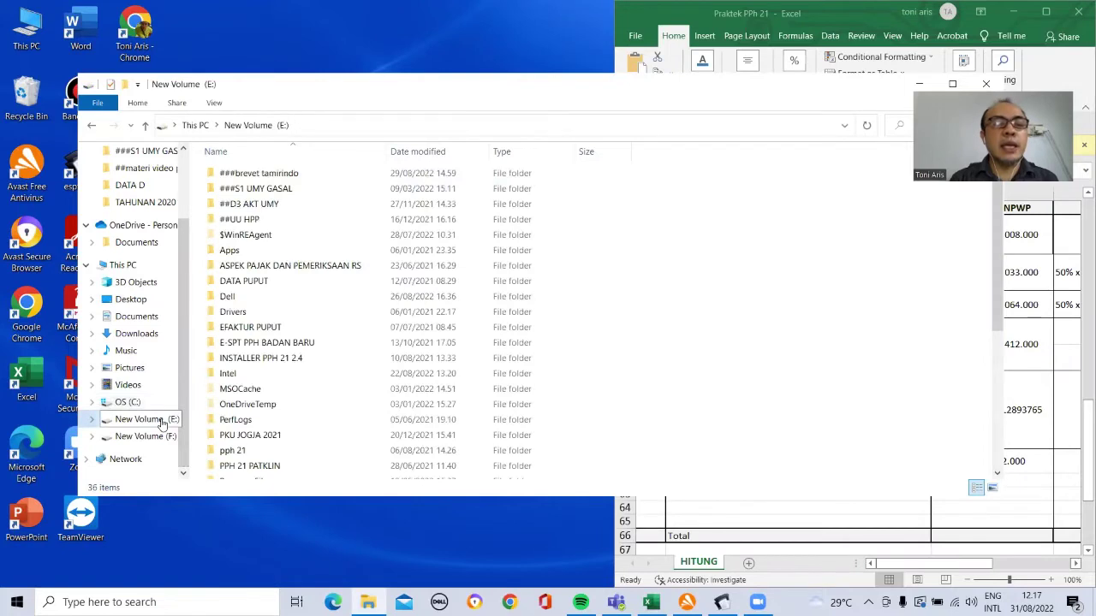
pyautogui.click(275, 174)
pyautogui.doubleClick(275, 174)
pyautogui.doubleClick(270, 188)
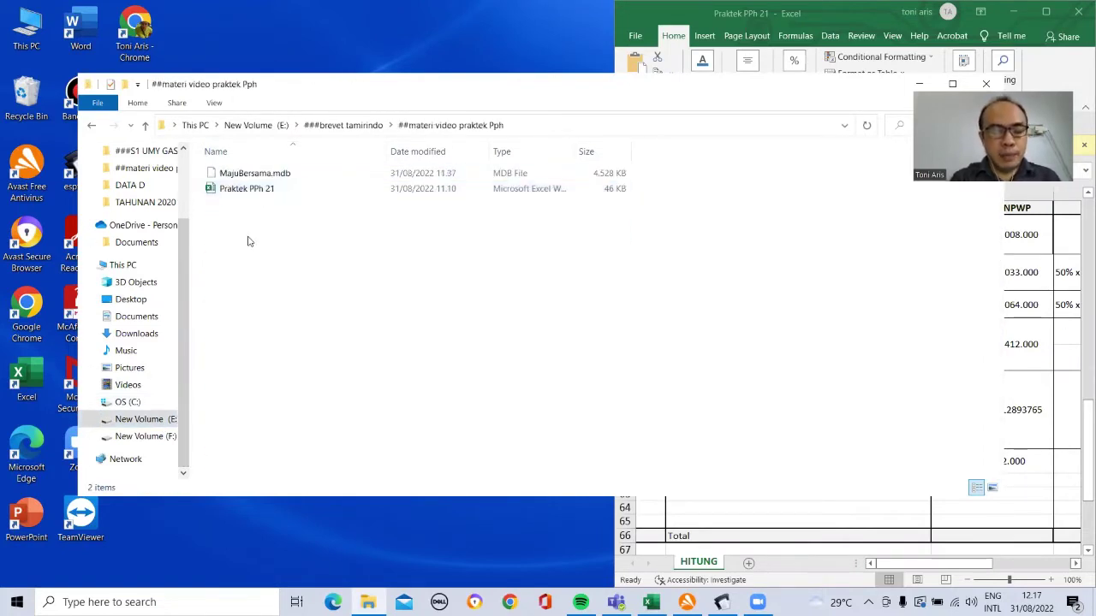
pyautogui.hotkey('ctrl', 'v')
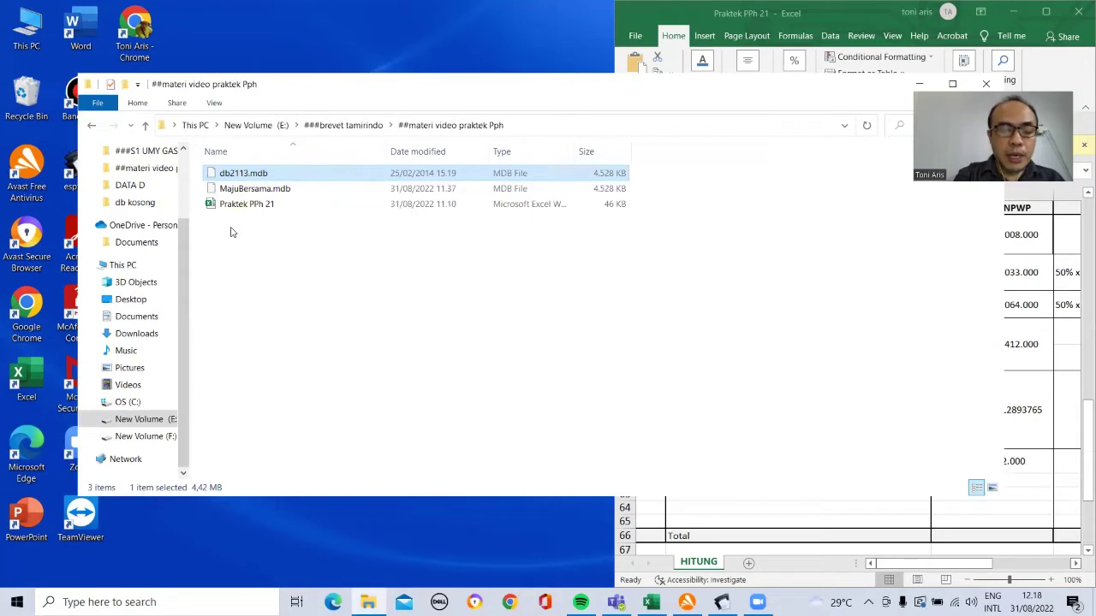
pyautogui.hotkey('ctrl', 'v')
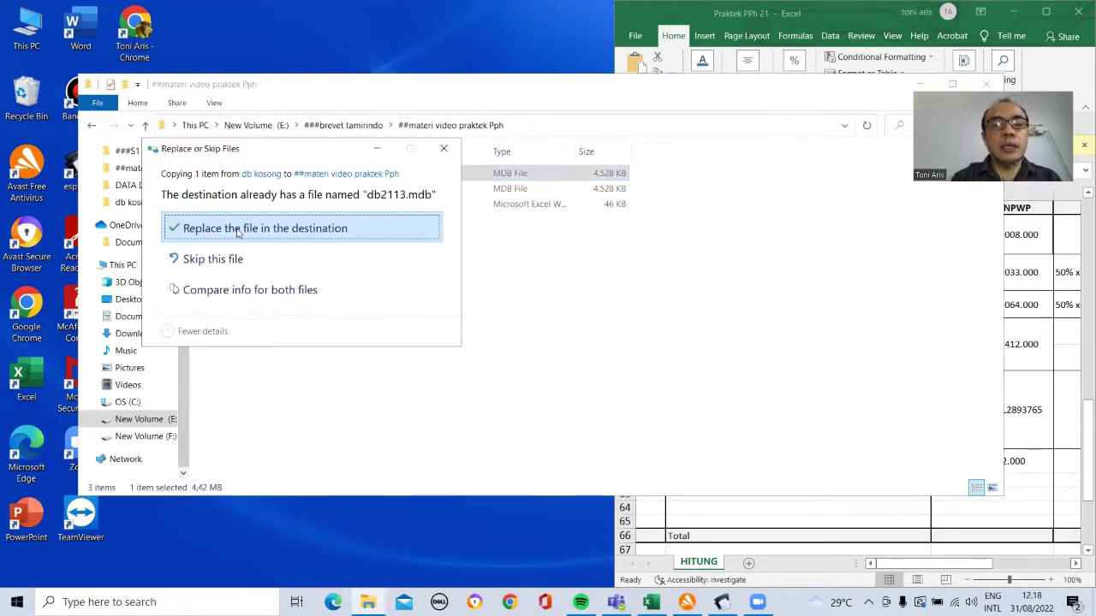
pyautogui.click(238, 230)
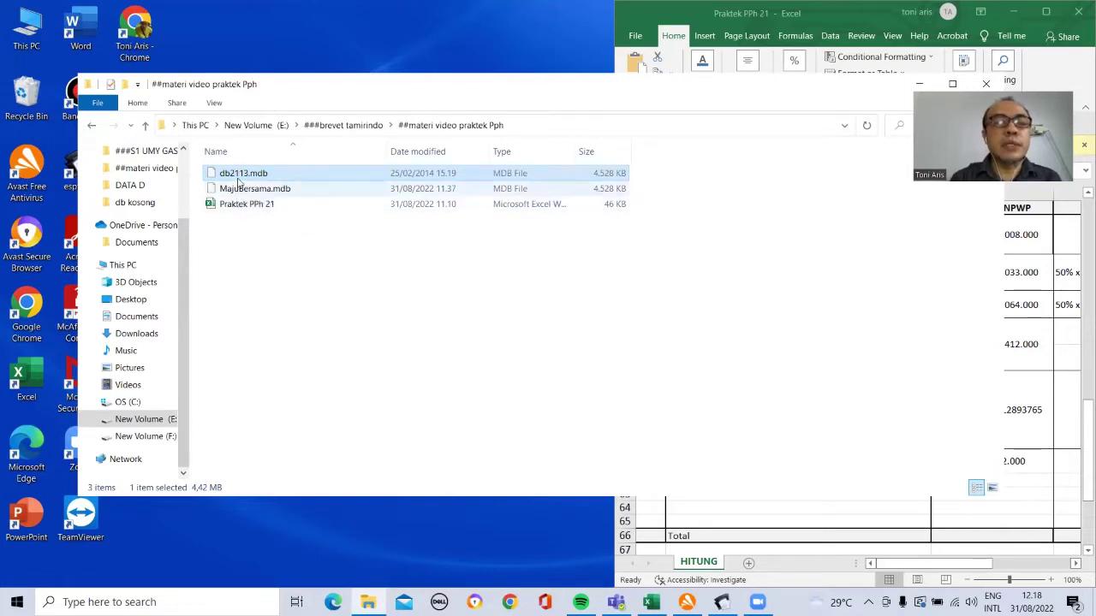
pyautogui.click(240, 175)
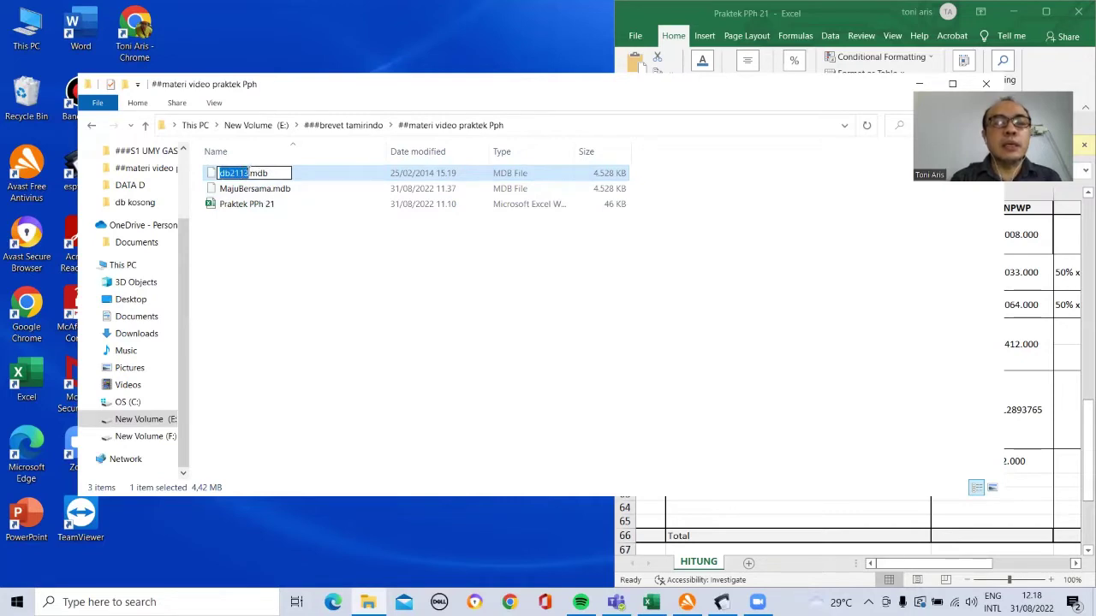
# Step: Rename the copied database to PTMajuBersama.mdb and bring eSPT Masa back up
pyautogui.click(246, 173)
pyautogui.press('BackSpace')
pyautogui.press('BackSpace')
pyautogui.press('BackSpace')
pyautogui.press('BackSpace')
pyautogui.press('BackSpace')
pyautogui.press('BackSpace')
pyautogui.write('PT')
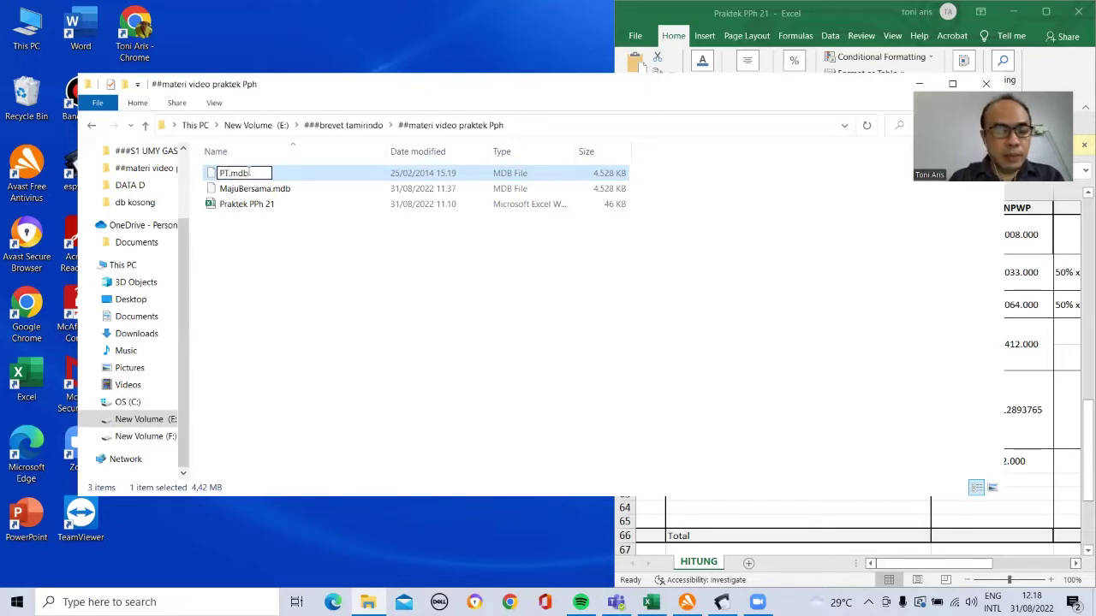
pyautogui.write('Ma')
pyautogui.write('juBe')
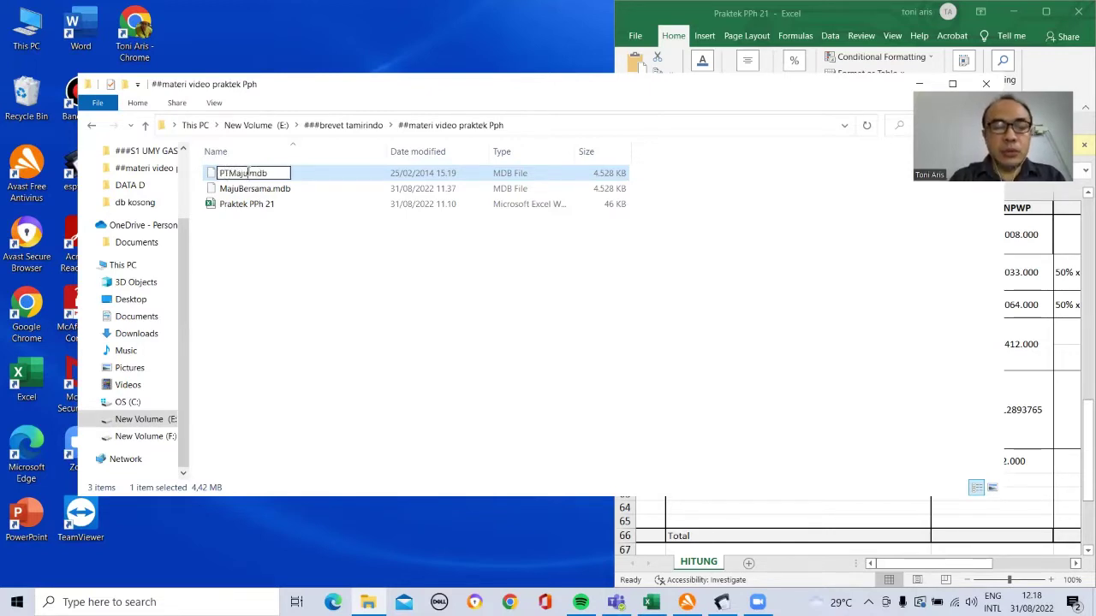
pyautogui.write('rsama')
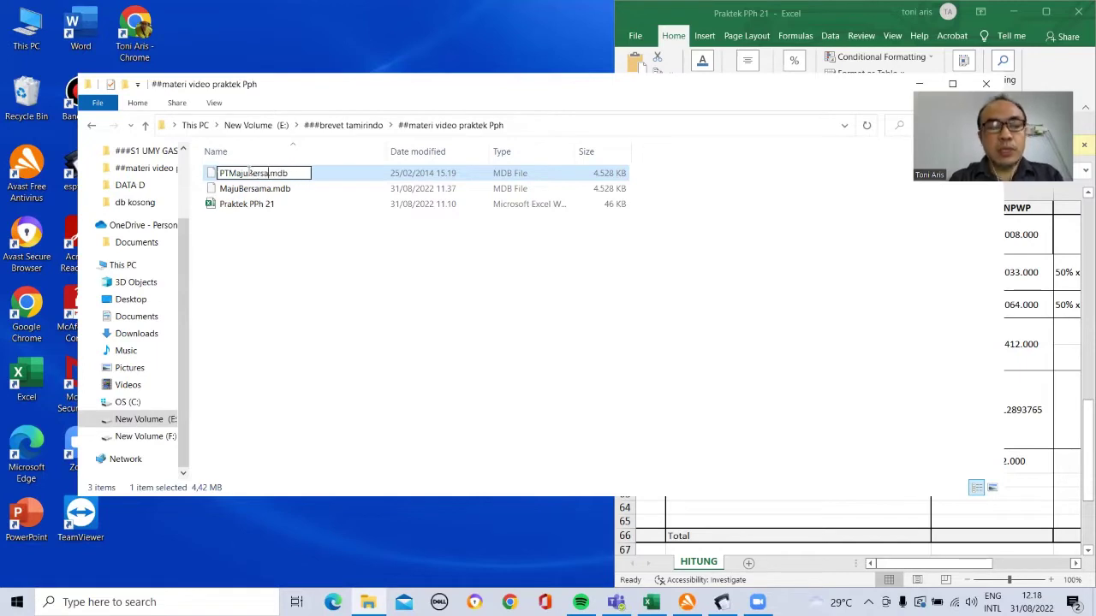
pyautogui.write('ma')
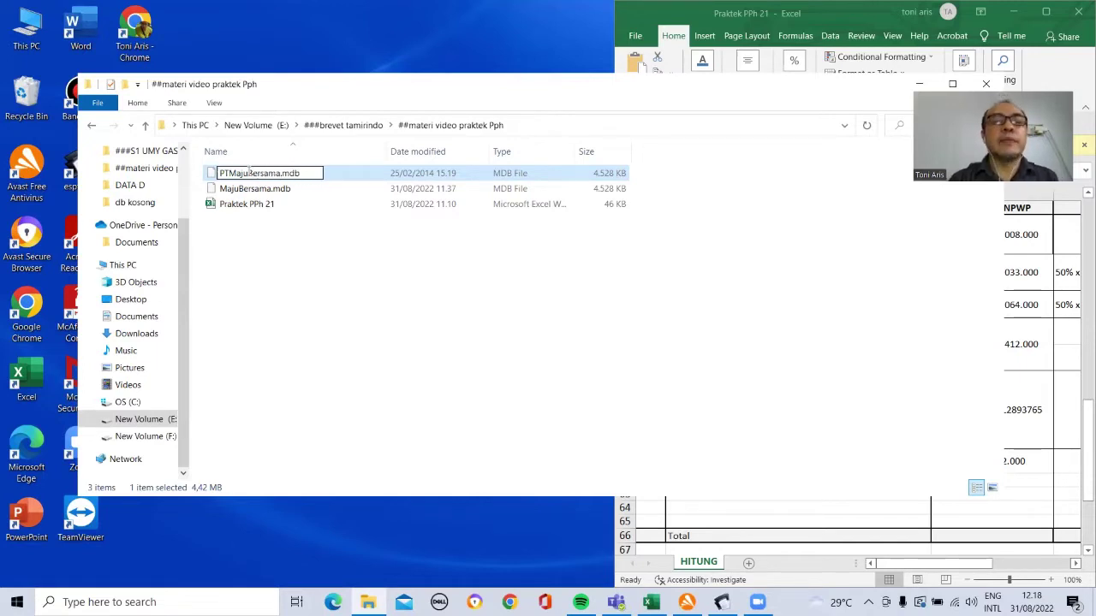
pyautogui.press('Return')
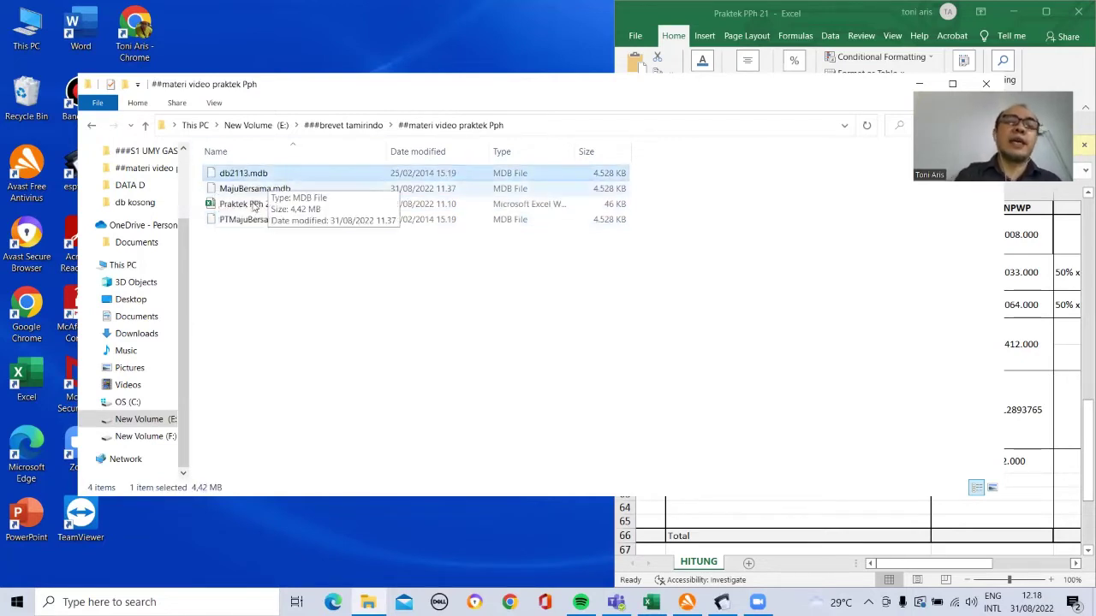
pyautogui.click(259, 220)
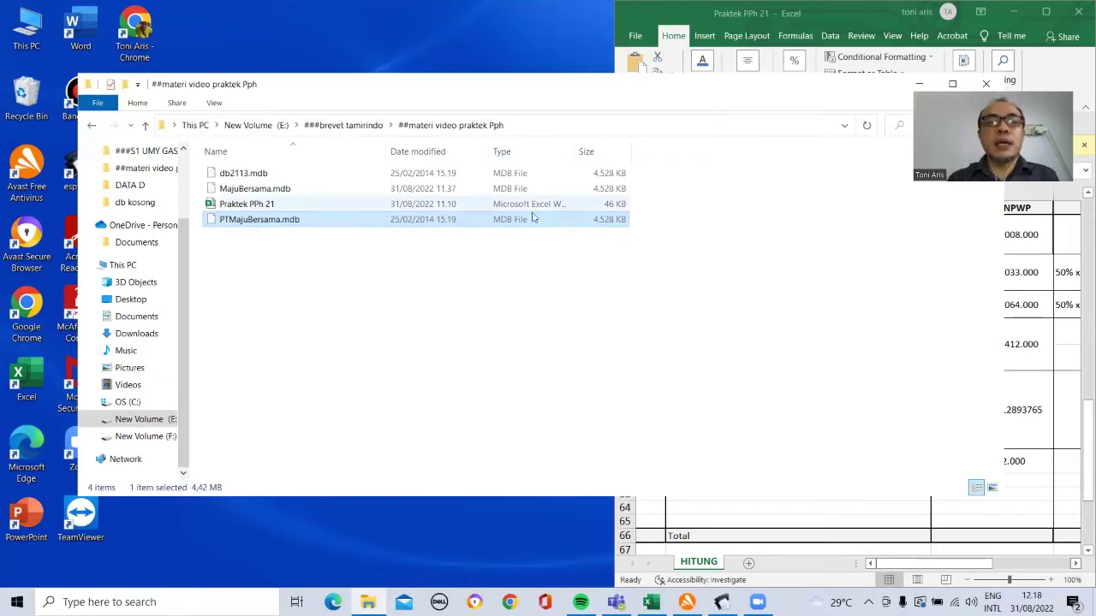
pyautogui.click(722, 602)
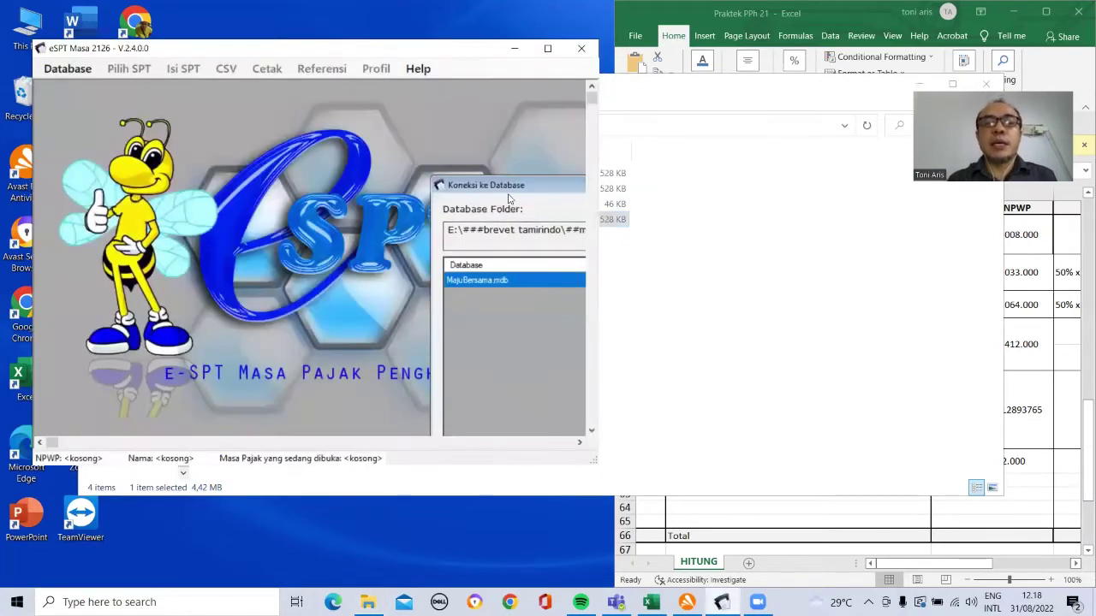
# Step: Maximize eSPT Masa and connect to PTMajuBersama.mdb, placing the cursor in the login password field
pyautogui.doubleClick(549, 50)
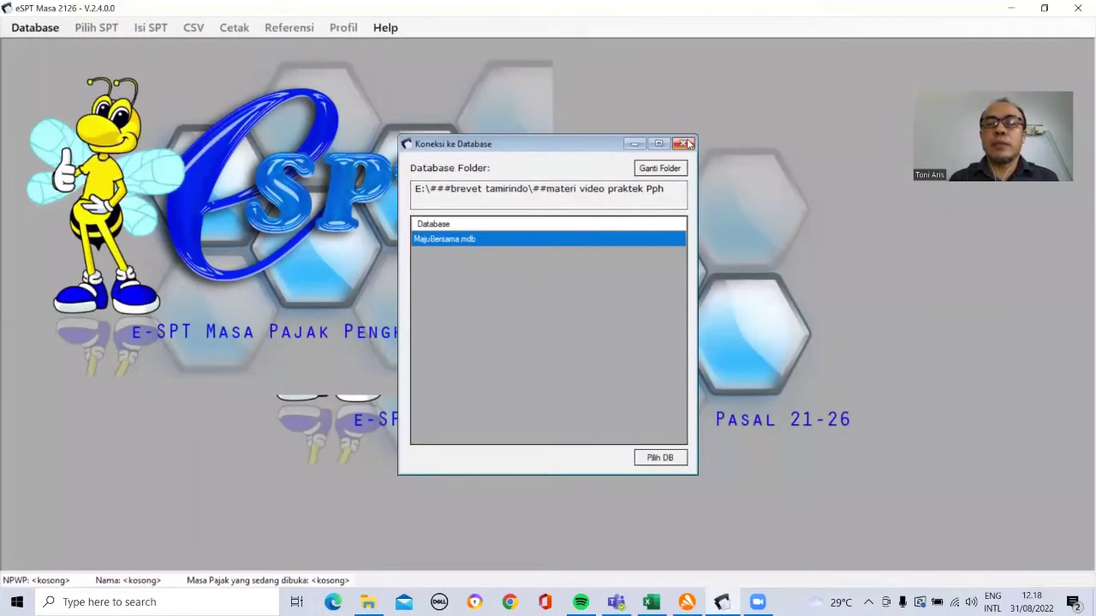
pyautogui.click(688, 139)
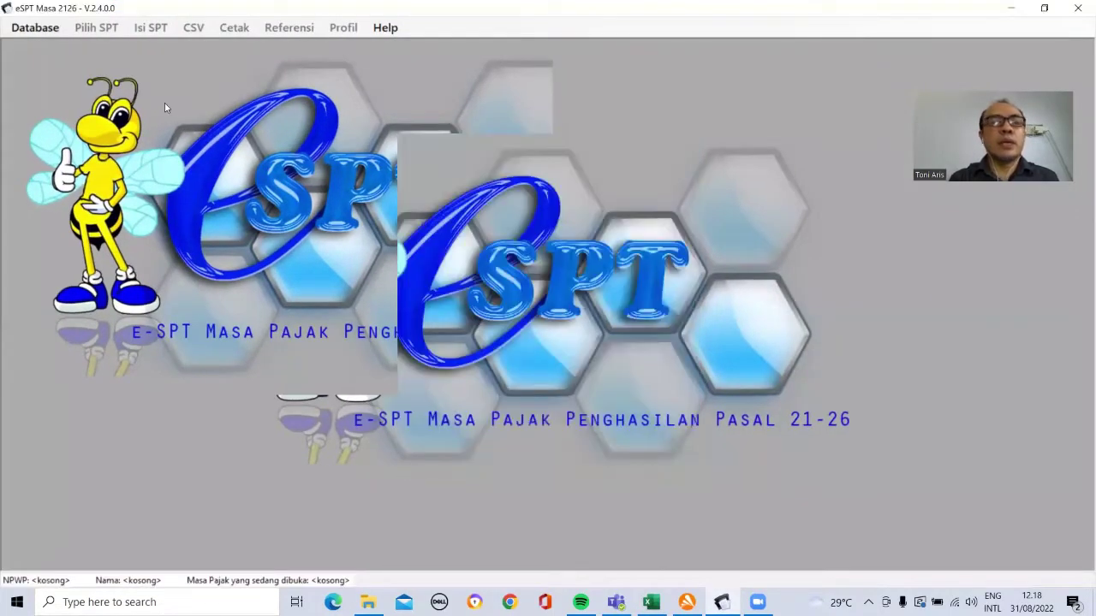
pyautogui.click(30, 33)
pyautogui.click(33, 49)
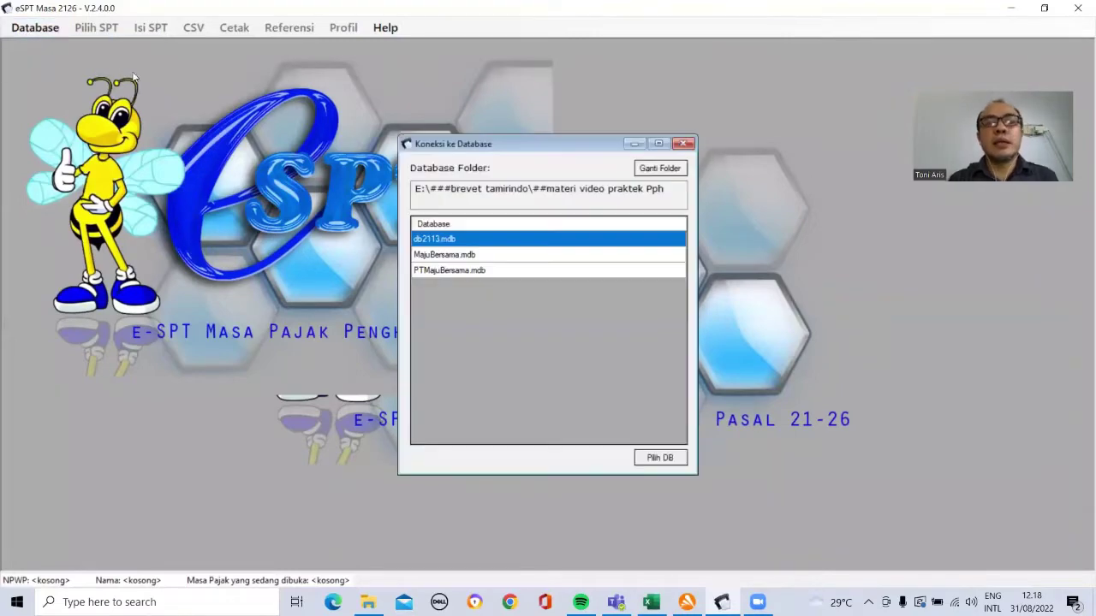
pyautogui.click(559, 272)
pyautogui.click(659, 458)
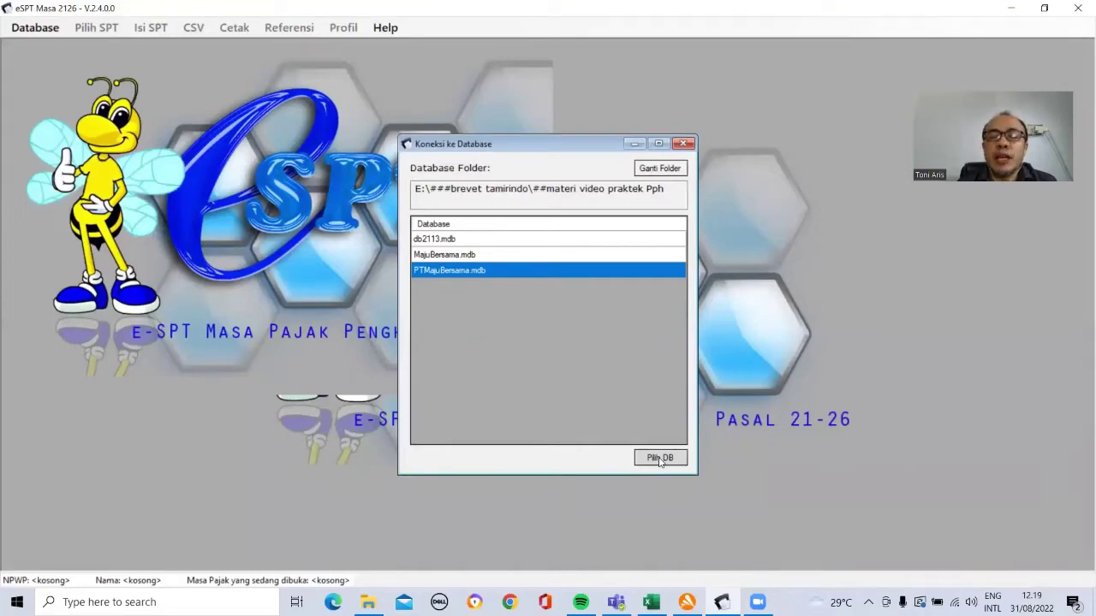
pyautogui.click(660, 459)
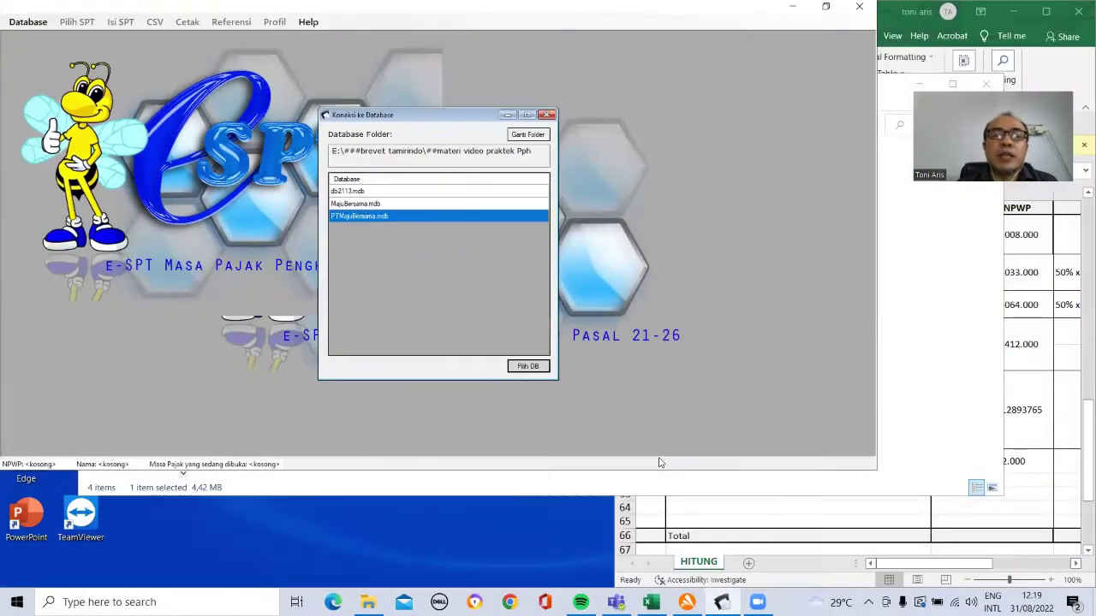
pyautogui.click(447, 254)
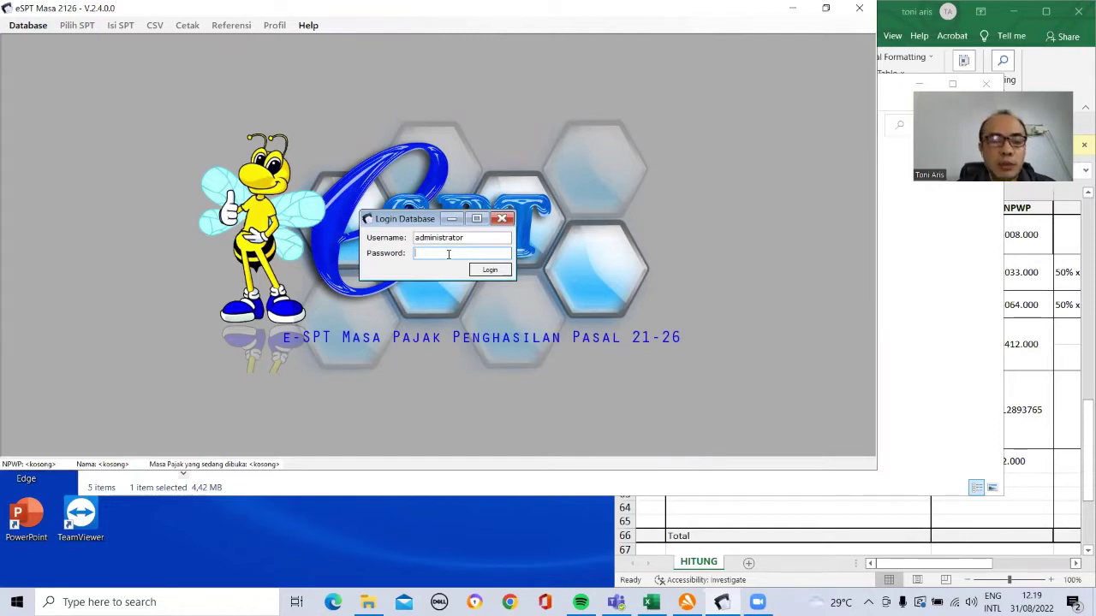
# Step: Log in to the database and acknowledge the request to fill in the NPWP
pyautogui.click(485, 270)
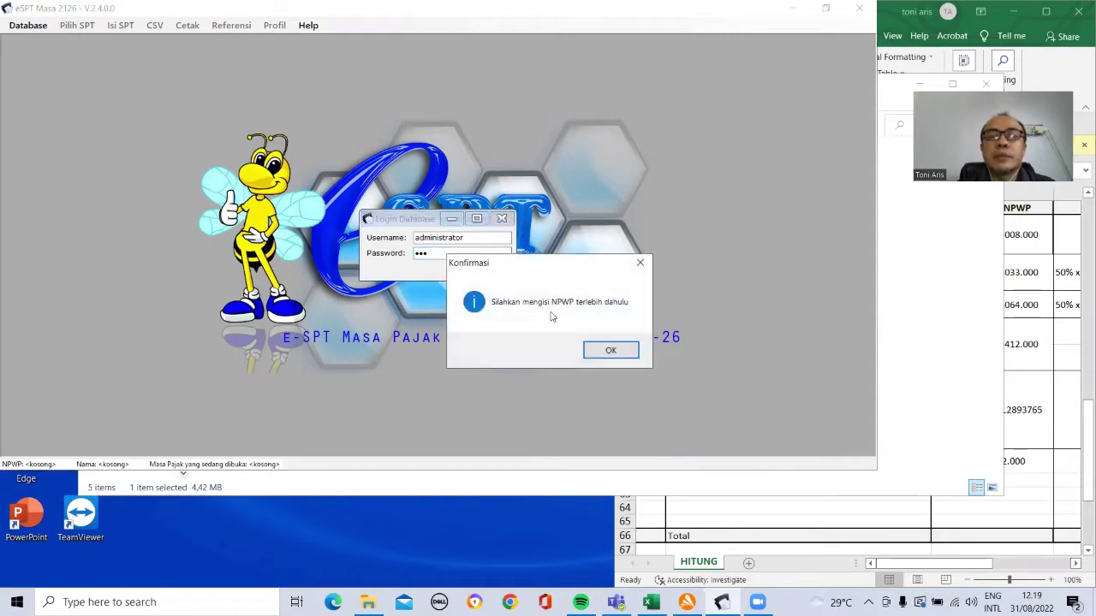
pyautogui.click(611, 351)
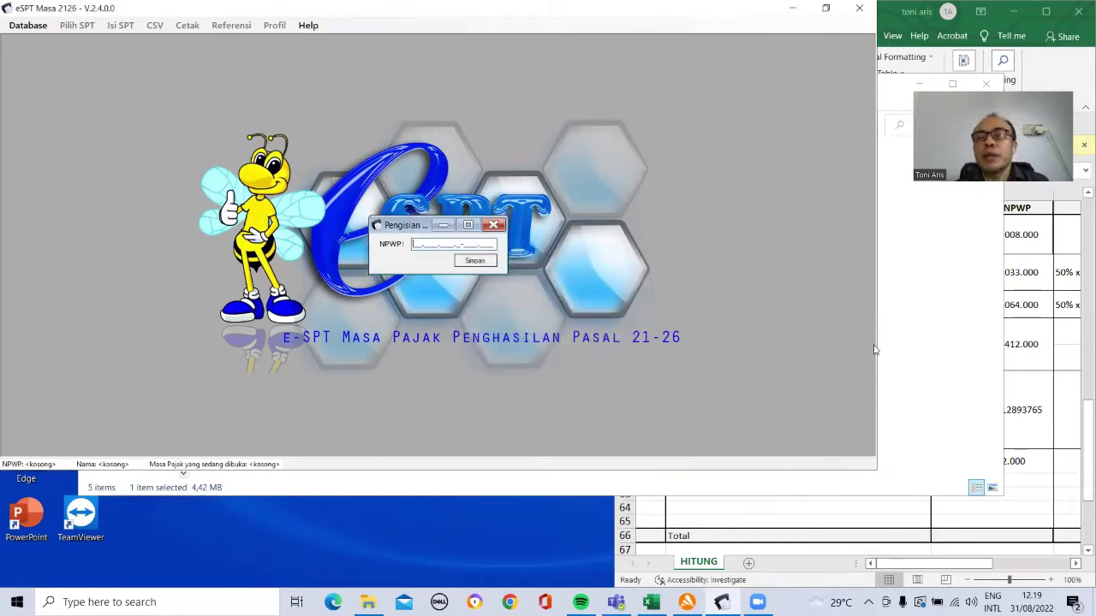
pyautogui.click(1031, 346)
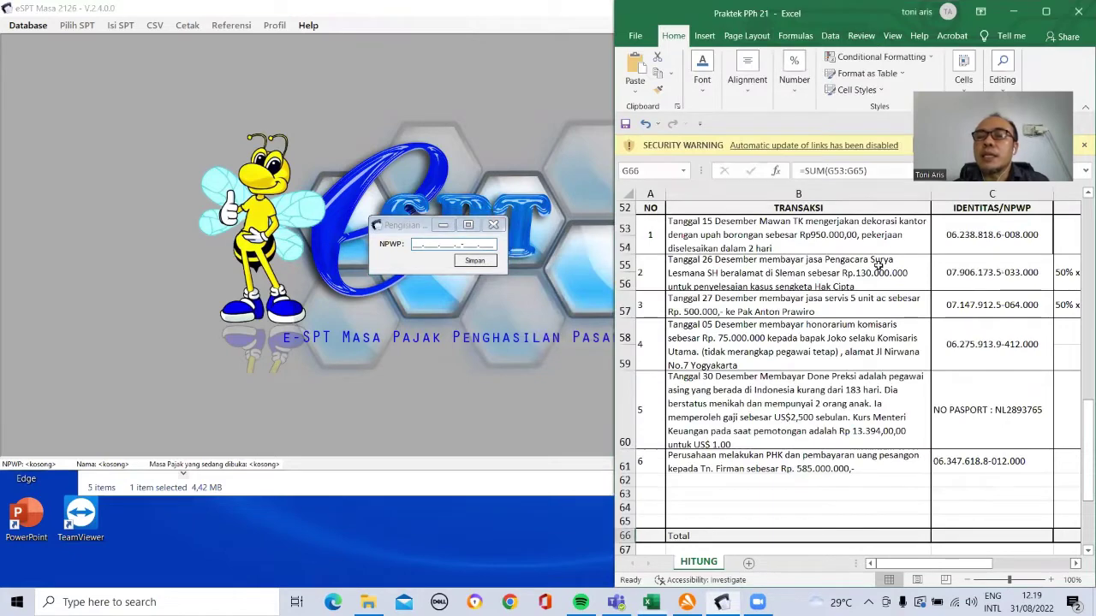
pyautogui.press('Up')
pyautogui.press('Up')
pyautogui.press('Up')
pyautogui.press('Up')
pyautogui.press('Up')
pyautogui.press('Up')
pyautogui.press('Up')
pyautogui.press('Up')
pyautogui.press('Up')
pyautogui.press('Up')
pyautogui.press('Up')
pyautogui.press('Up')
pyautogui.press('Up')
pyautogui.press('Up')
pyautogui.press('Up')
pyautogui.press('Up')
pyautogui.press('Up')
pyautogui.press('Up')
pyautogui.press('Up')
pyautogui.press('Up')
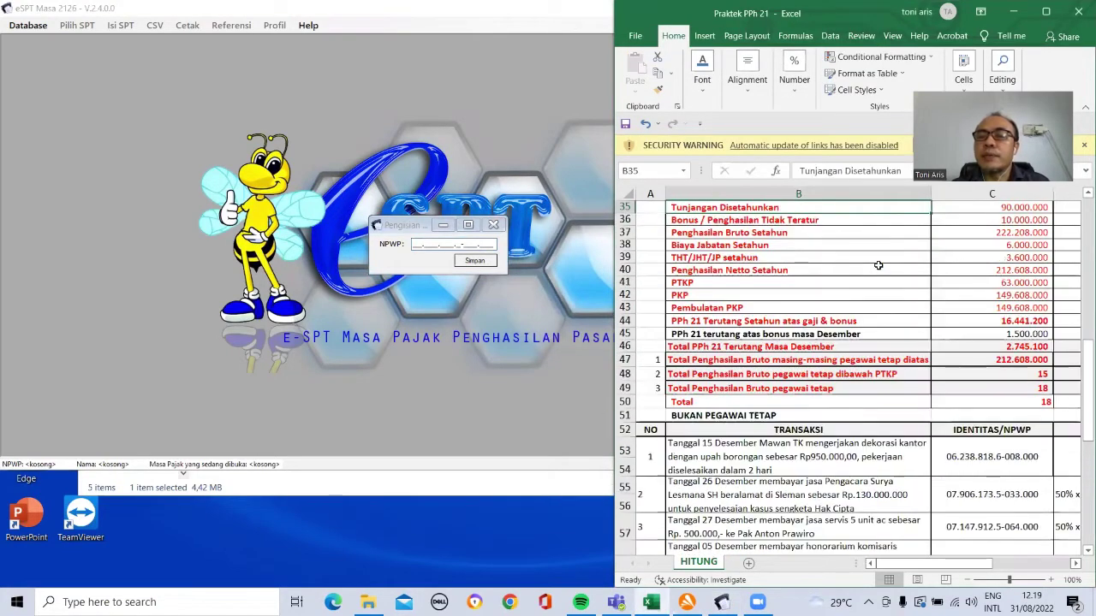
pyautogui.press('Up')
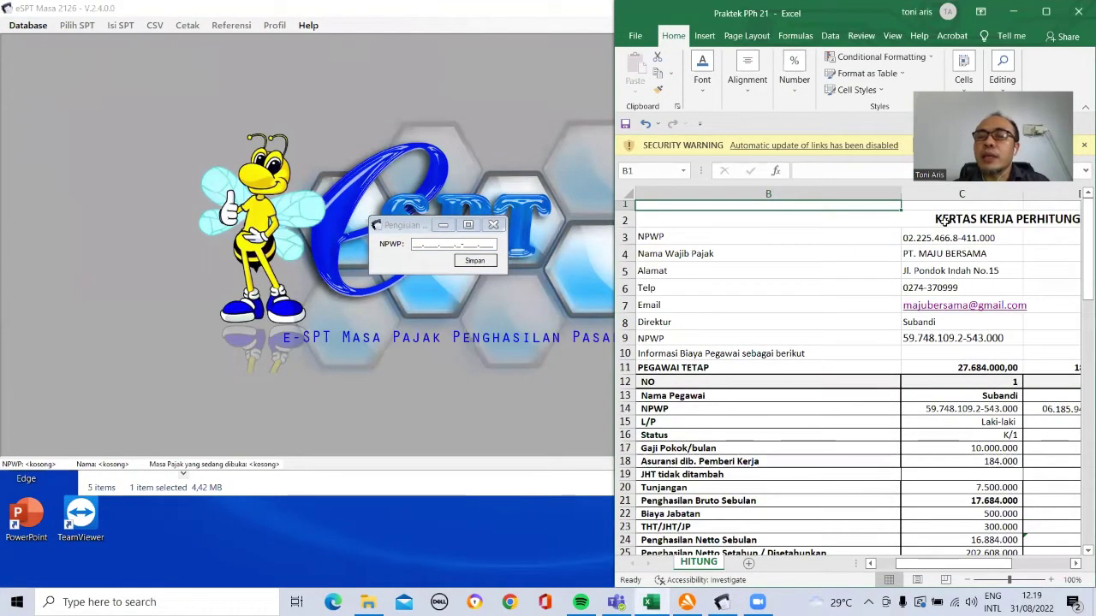
# Step: Copy the company NPWP from Excel cell C3 into the Pengisian NPWP field and save it
pyautogui.click(944, 238)
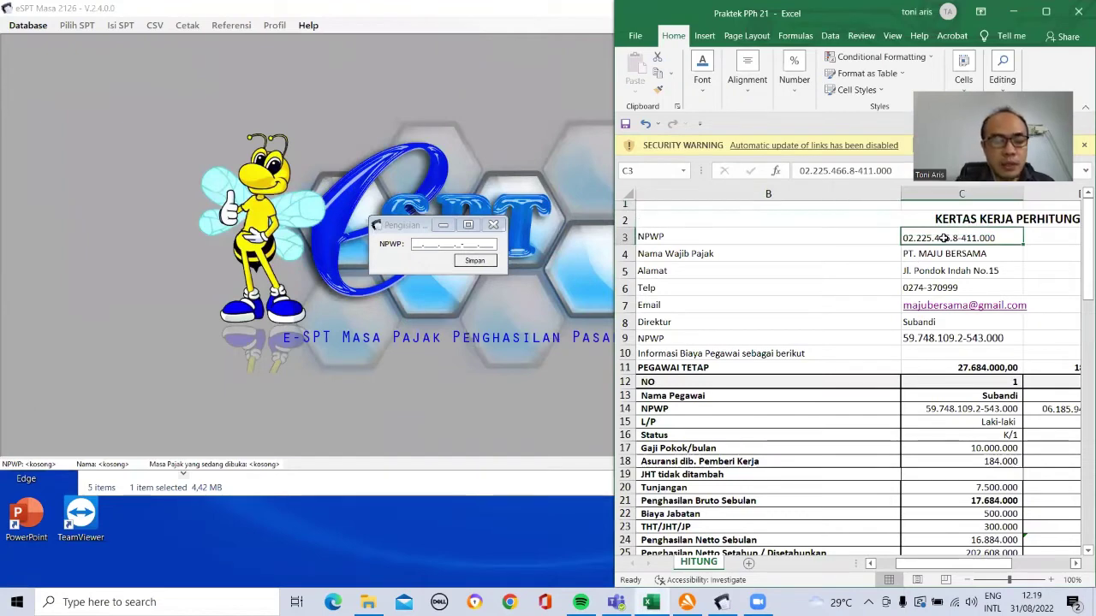
pyautogui.hotkey('ctrl', 'c')
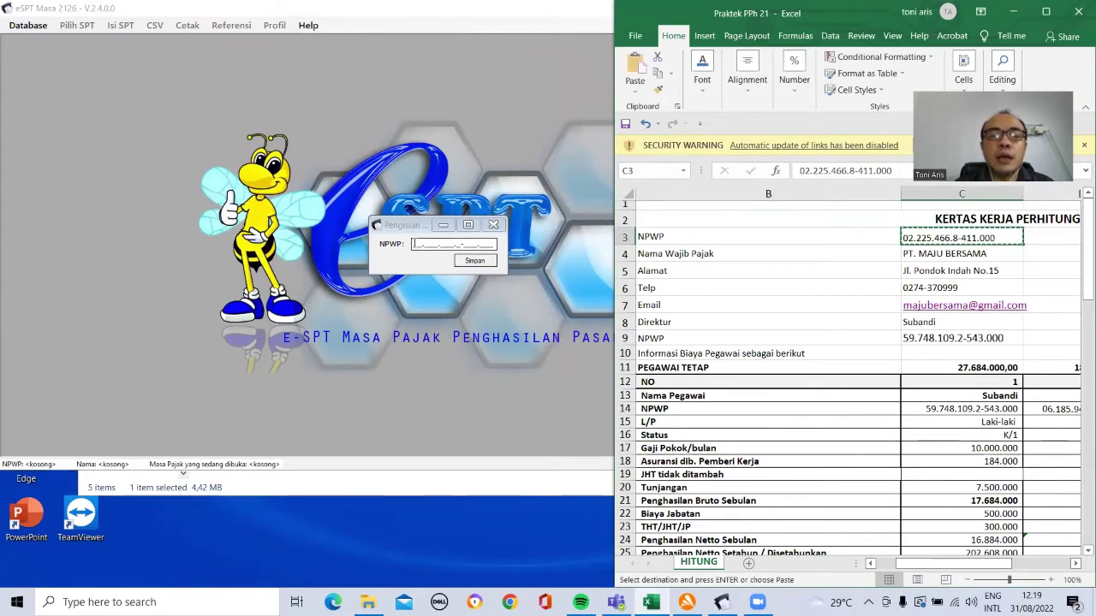
pyautogui.click(413, 245)
pyautogui.hotkey('ctrl', 'v')
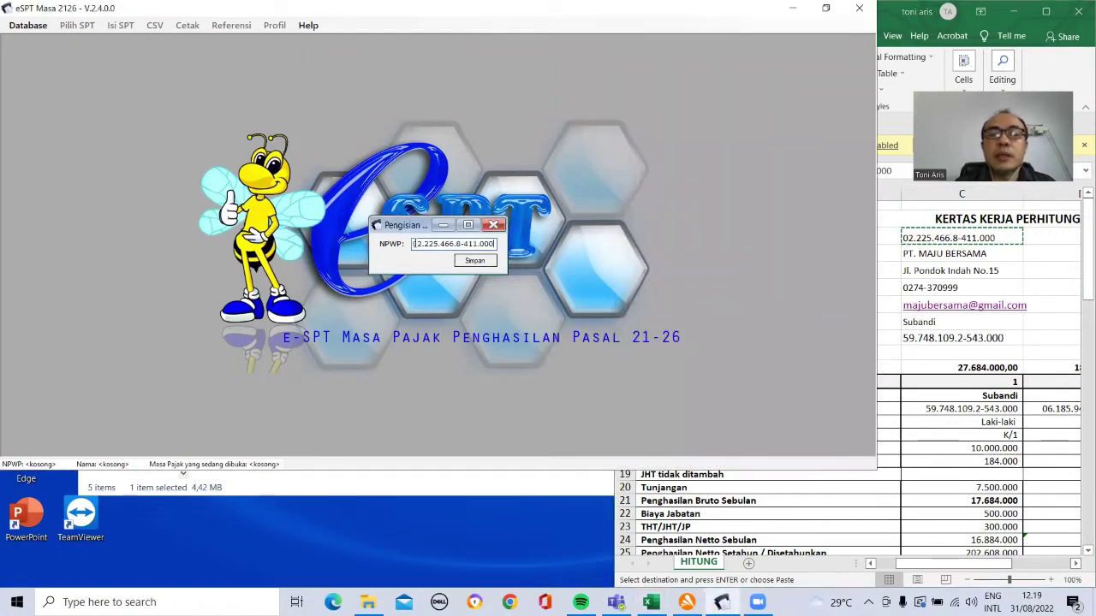
pyautogui.click(471, 262)
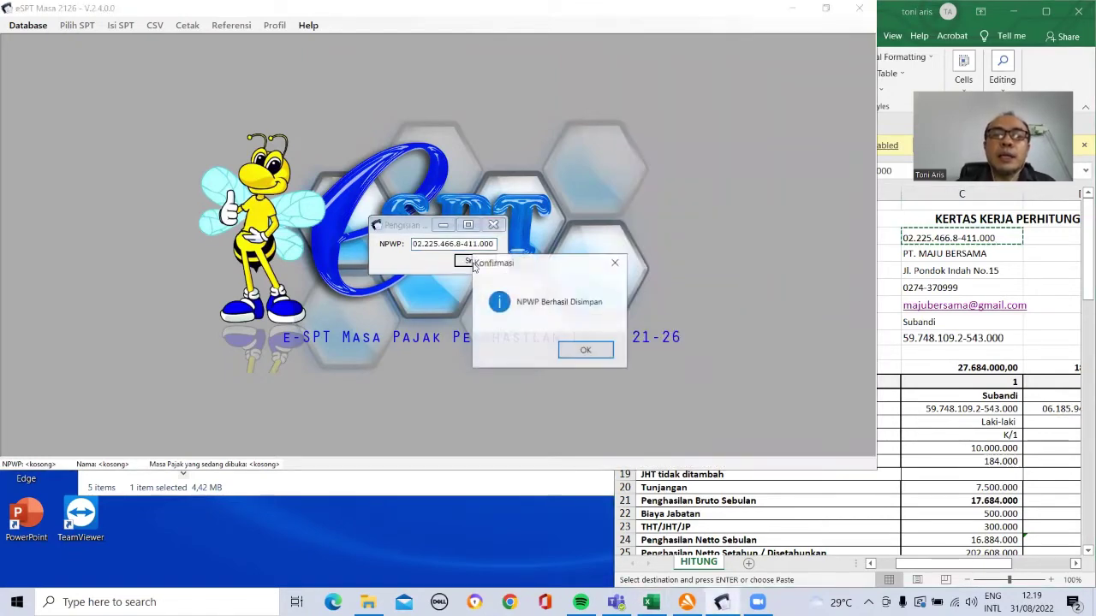
pyautogui.click(586, 350)
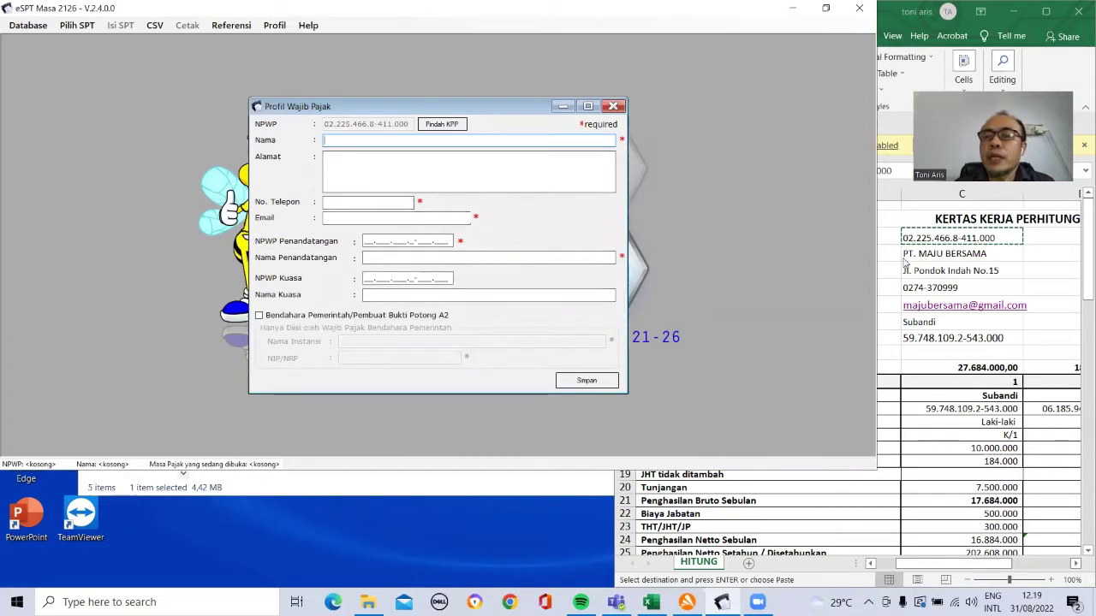
# Step: Fill the profile's Nama and Alamat with the company name and address from cells C4 and C5
pyautogui.click(905, 245)
pyautogui.click(908, 253)
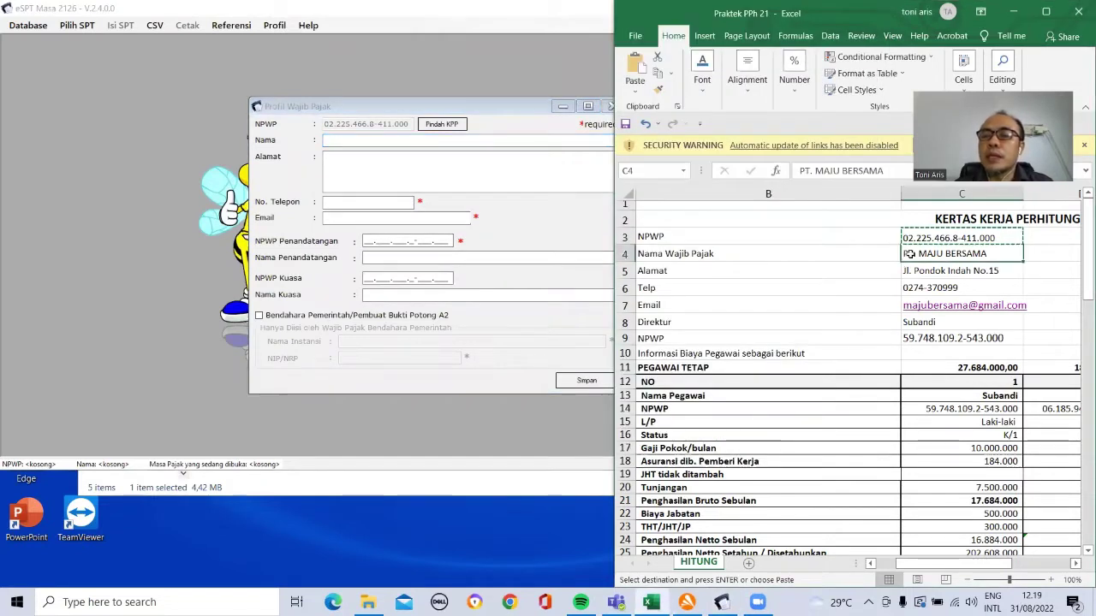
pyautogui.hotkey('ctrl', 'c')
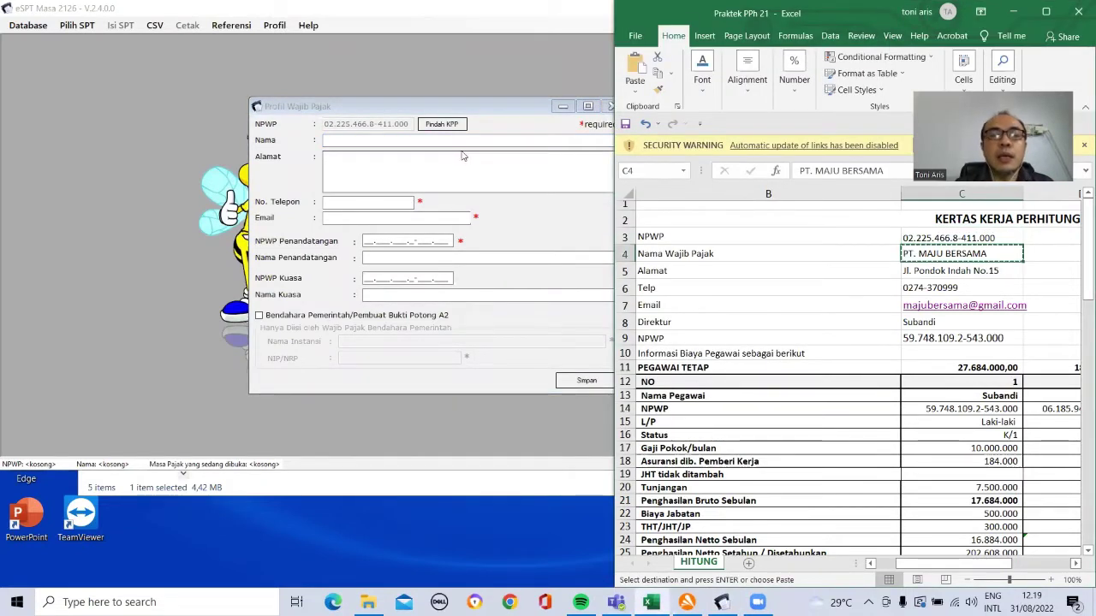
pyautogui.click(455, 142)
pyautogui.hotkey('ctrl', 'v')
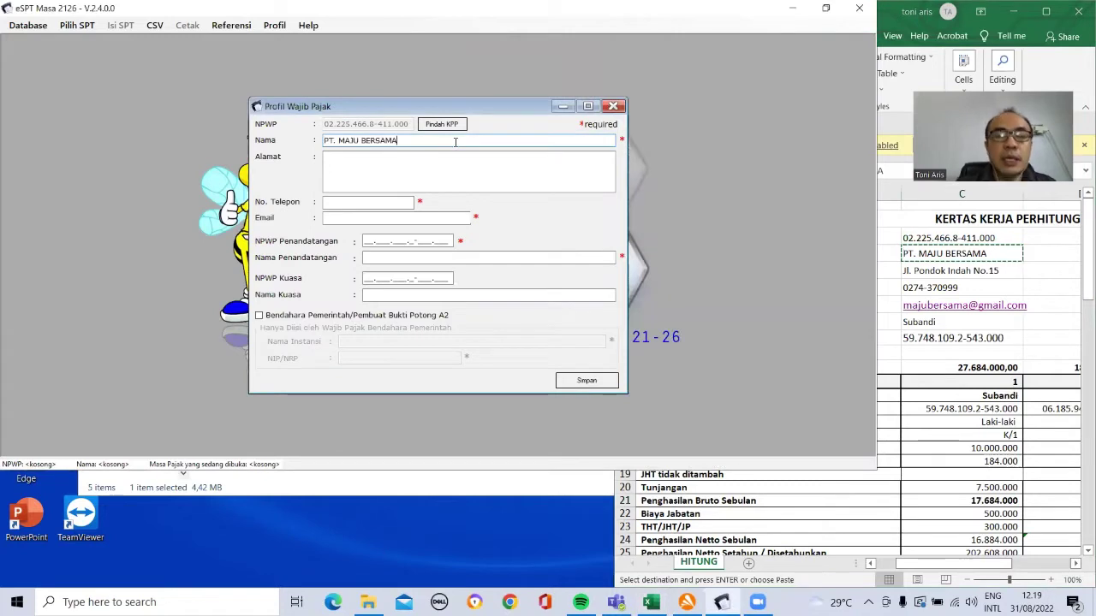
pyautogui.click(910, 271)
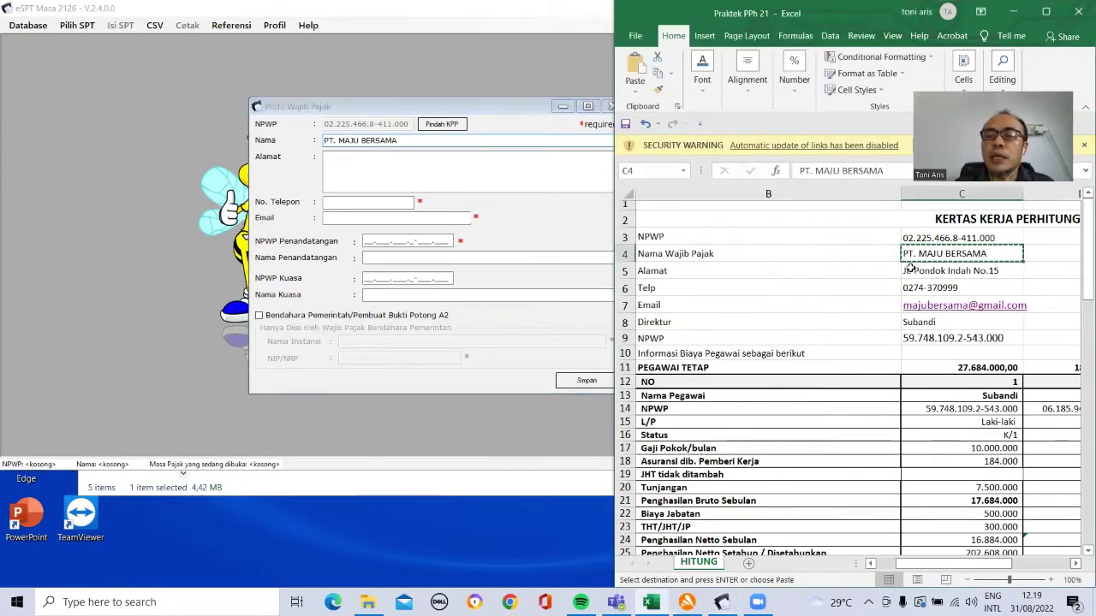
pyautogui.hotkey('ctrl', 'c')
pyautogui.click(391, 155)
pyautogui.hotkey('ctrl', 'v')
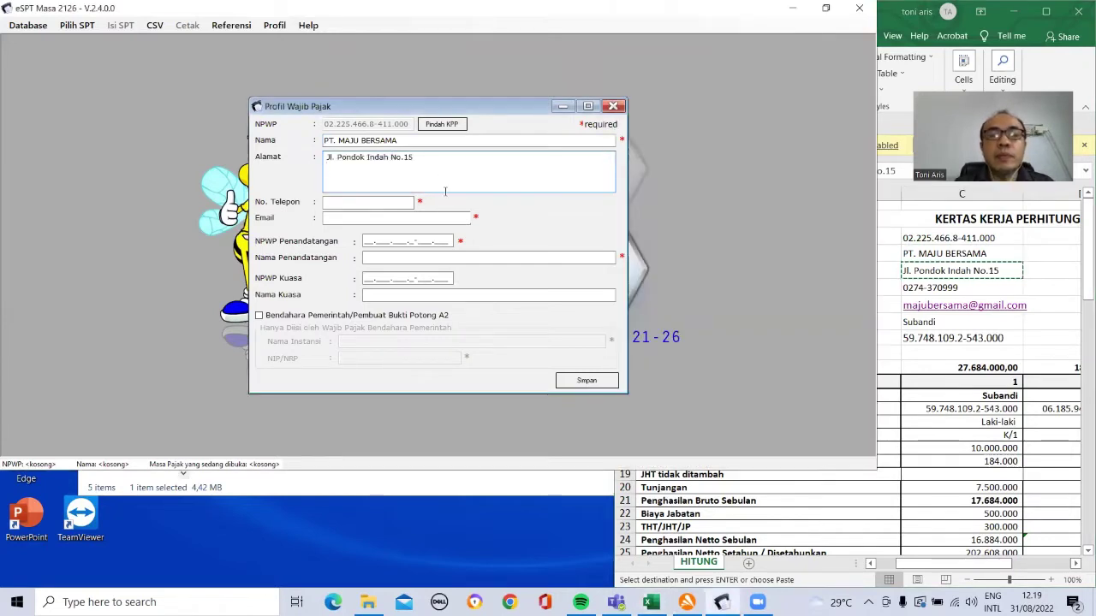
# Step: Copy the company phone number and e-mail from C6 and C7 into No. Telepon and Email
pyautogui.click(906, 288)
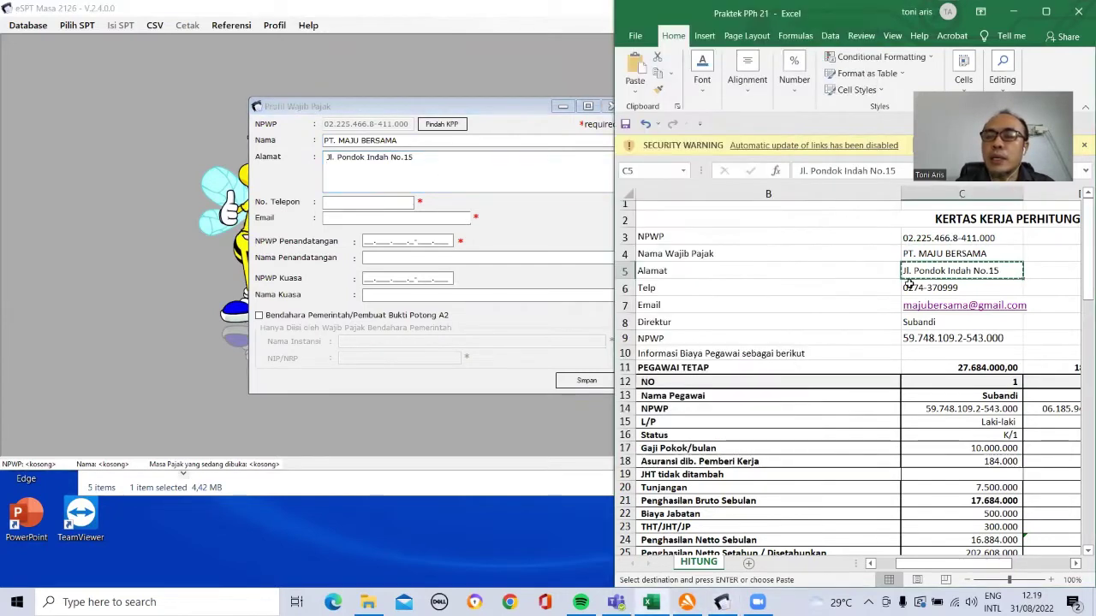
pyautogui.hotkey('ctrl', 'c')
pyautogui.click(387, 203)
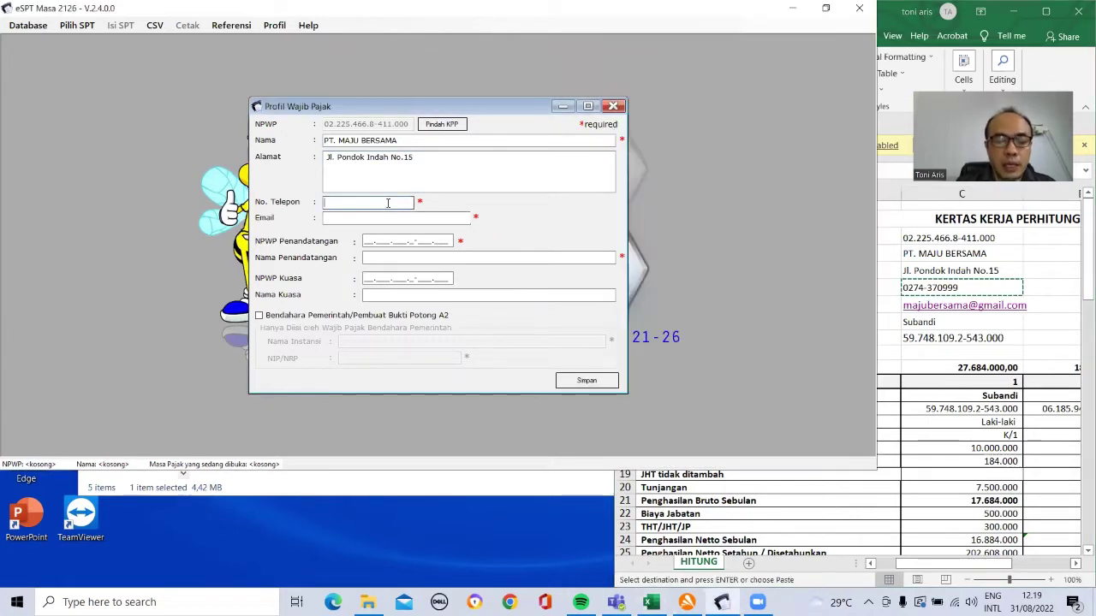
pyautogui.hotkey('ctrl', 'v')
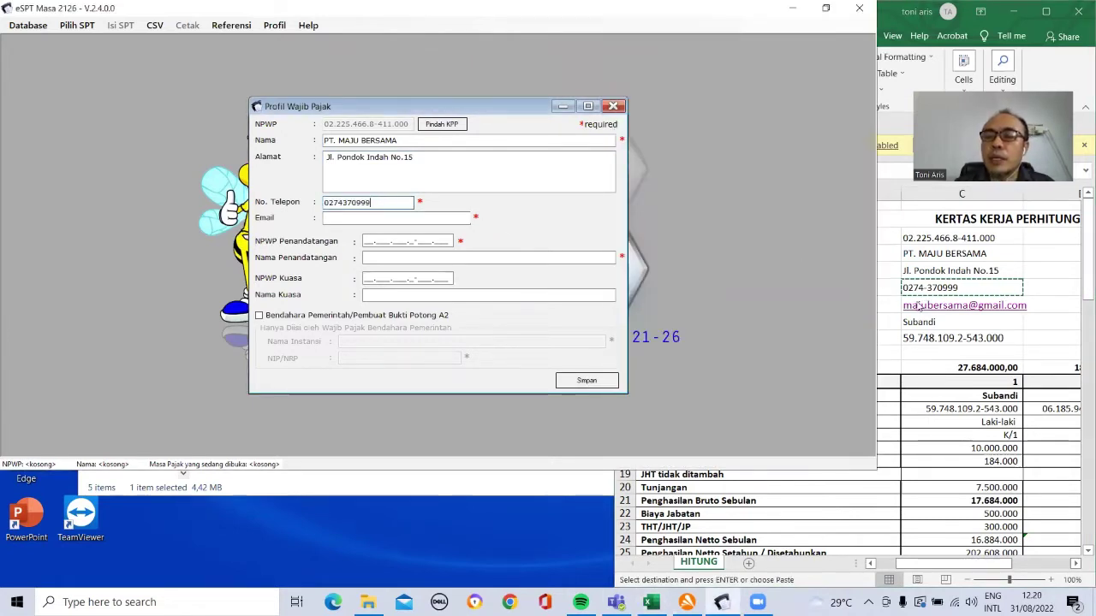
pyautogui.click(918, 306)
pyautogui.click(918, 307)
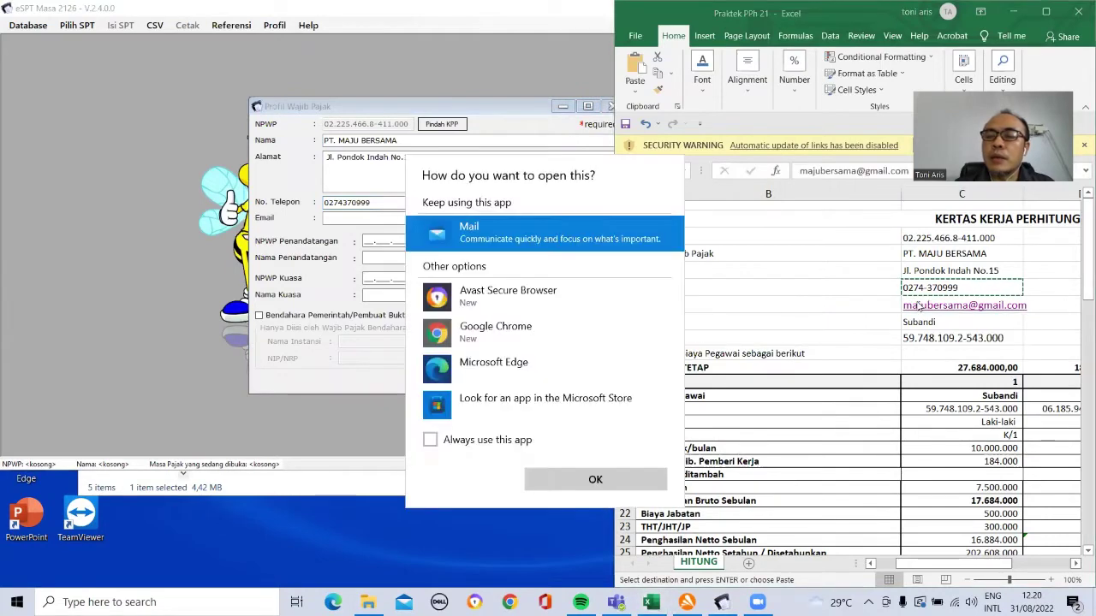
pyautogui.press('Escape')
pyautogui.rightClick(918, 307)
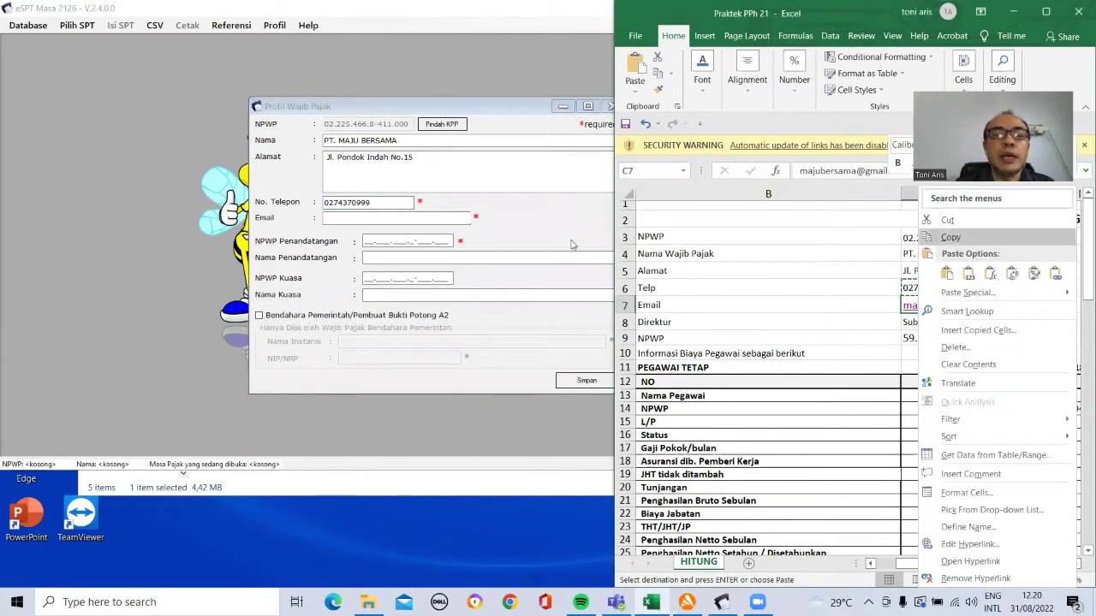
pyautogui.click(952, 239)
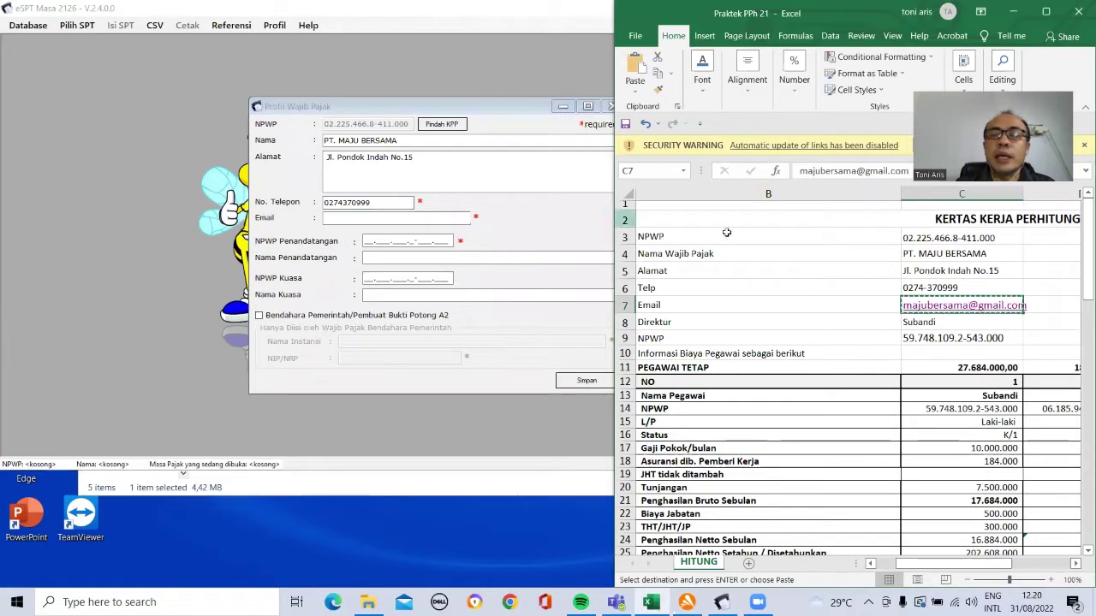
pyautogui.rightClick(911, 305)
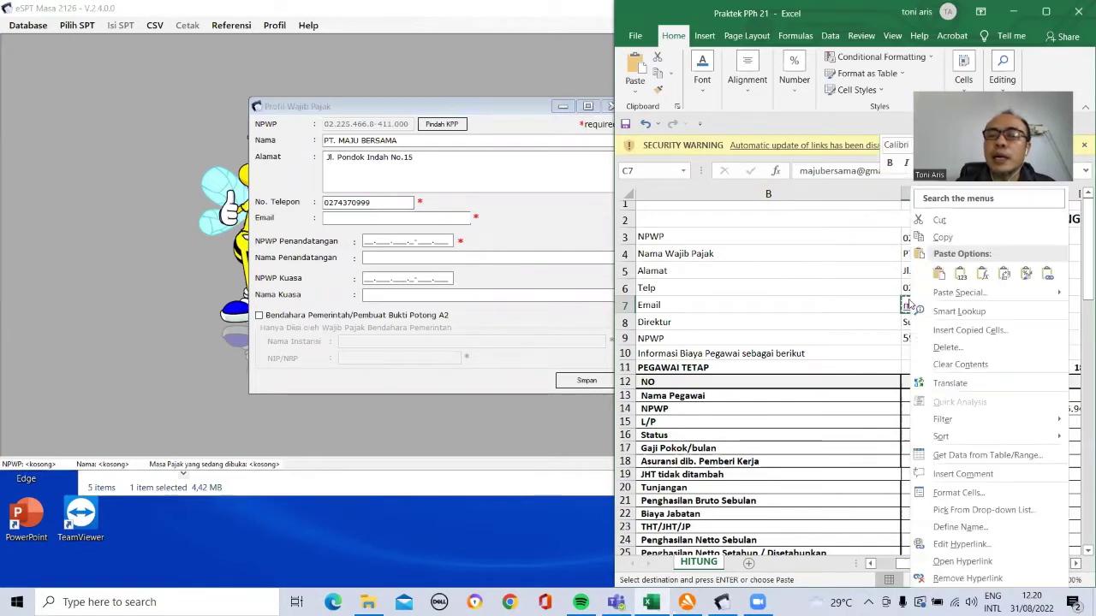
pyautogui.click(940, 238)
pyautogui.click(428, 217)
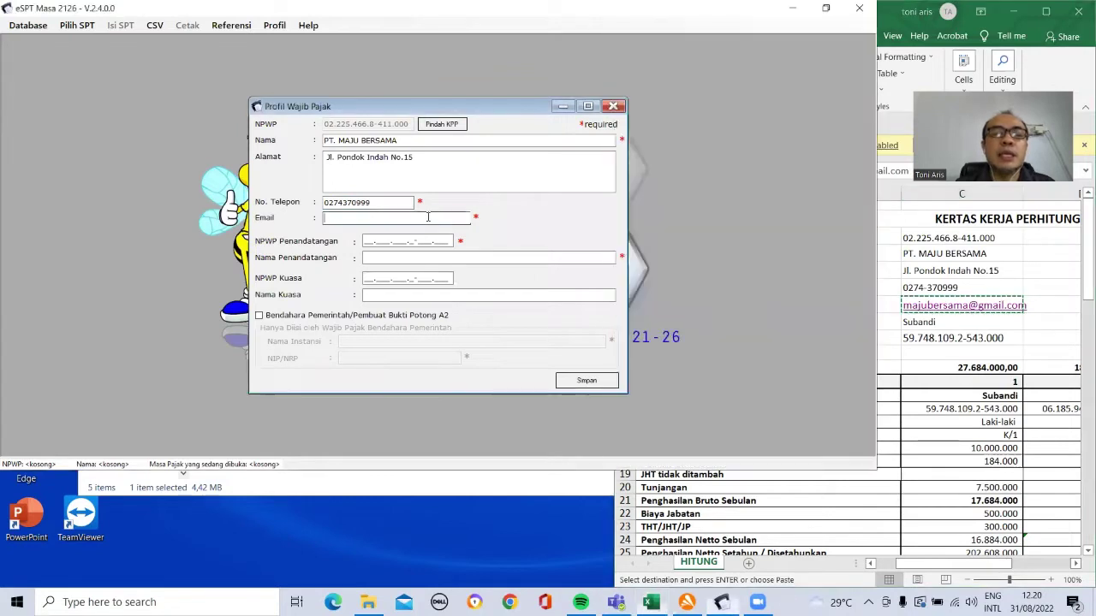
pyautogui.hotkey('ctrl', 'v')
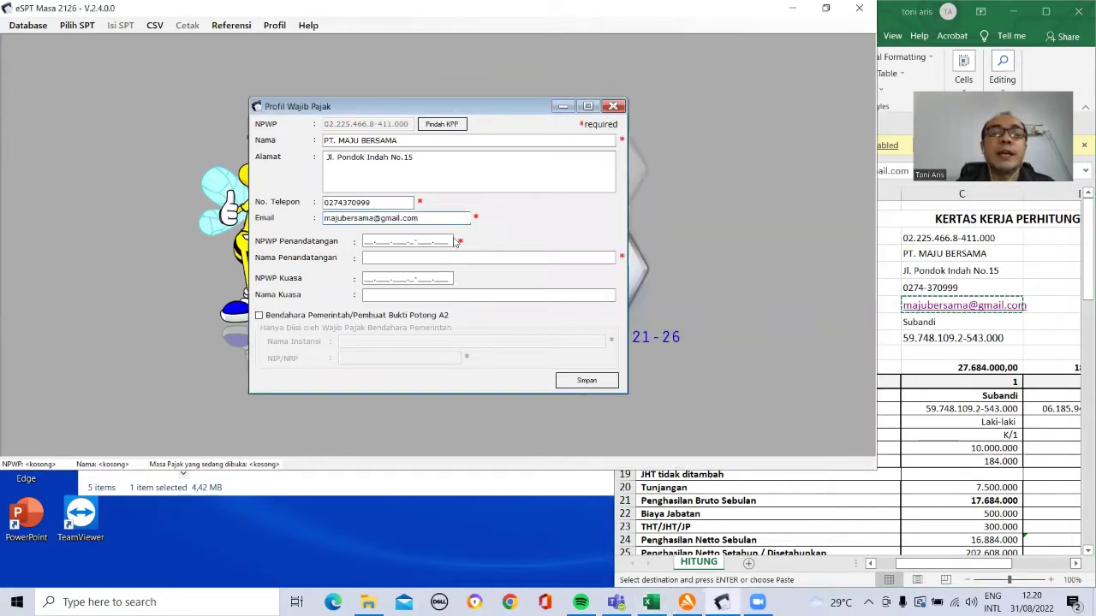
# Step: Enter the director's NPWP and name from C9 and C8 as signer, and save the profile
pyautogui.click(939, 336)
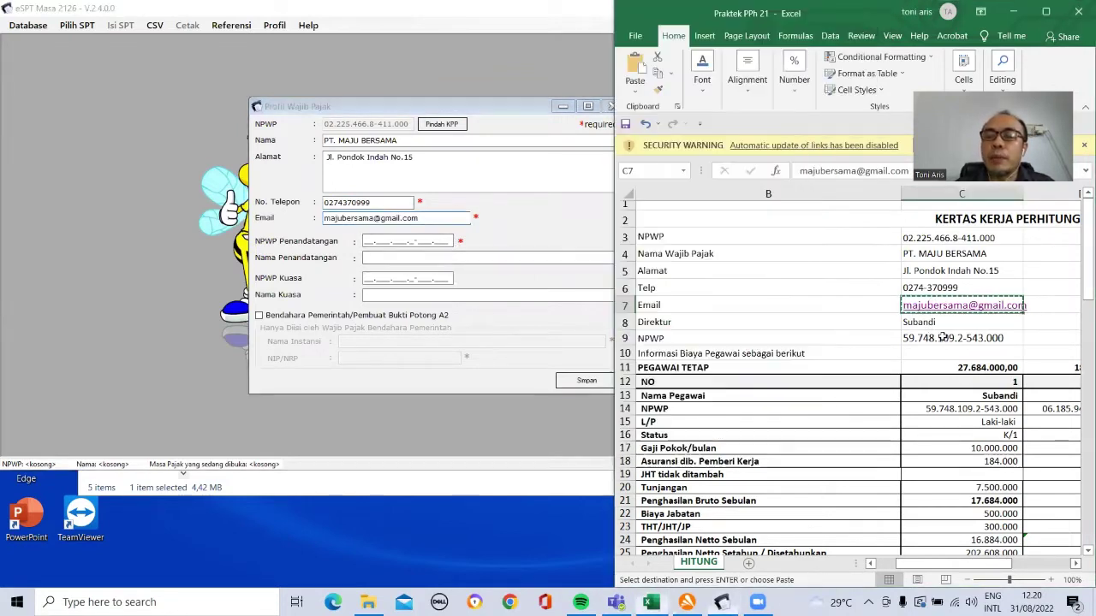
pyautogui.click(942, 337)
pyautogui.hotkey('ctrl', 'c')
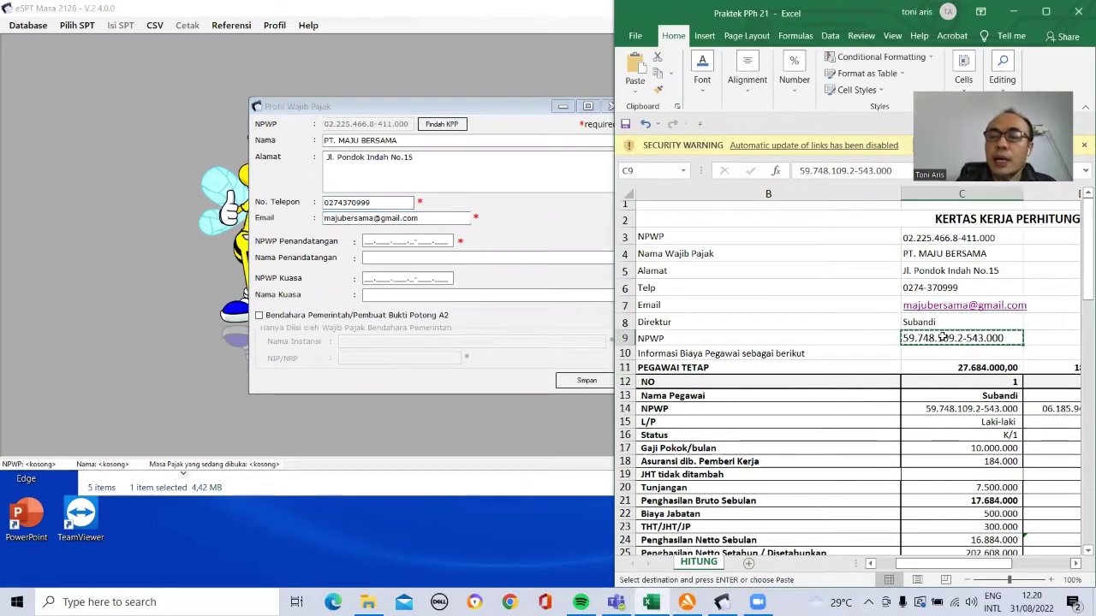
pyautogui.click(365, 242)
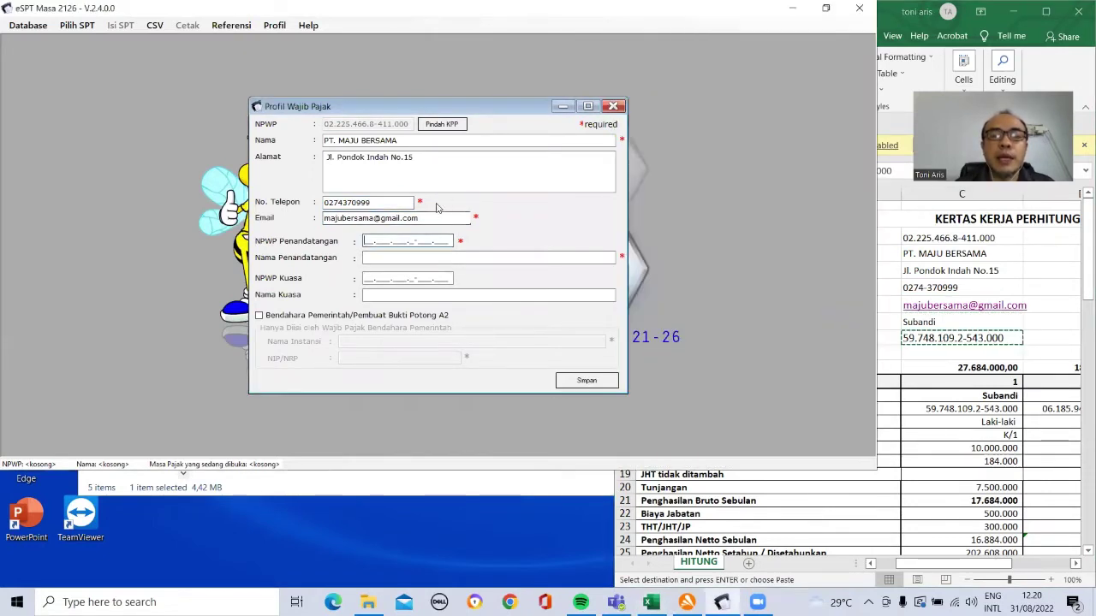
pyautogui.hotkey('ctrl', 'v')
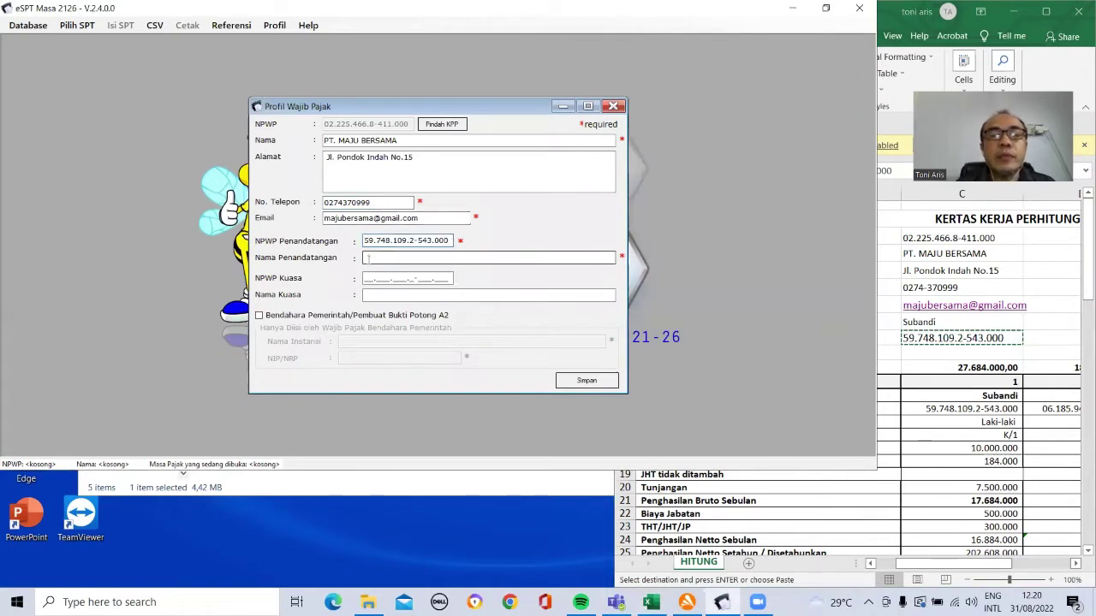
pyautogui.click(938, 322)
pyautogui.click(937, 322)
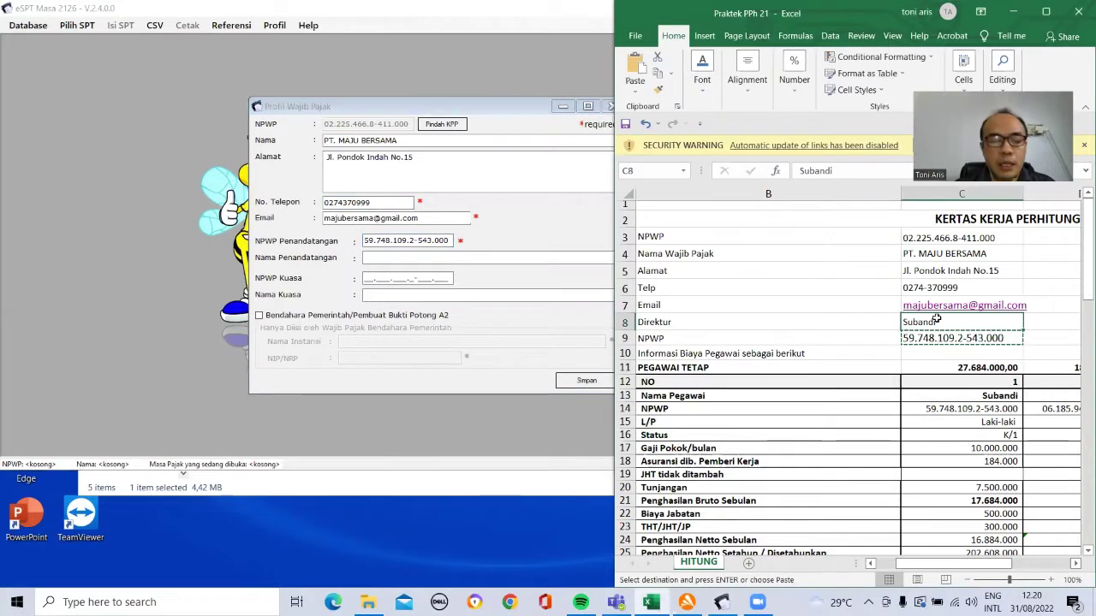
pyautogui.click(433, 257)
pyautogui.hotkey('ctrl', 'v')
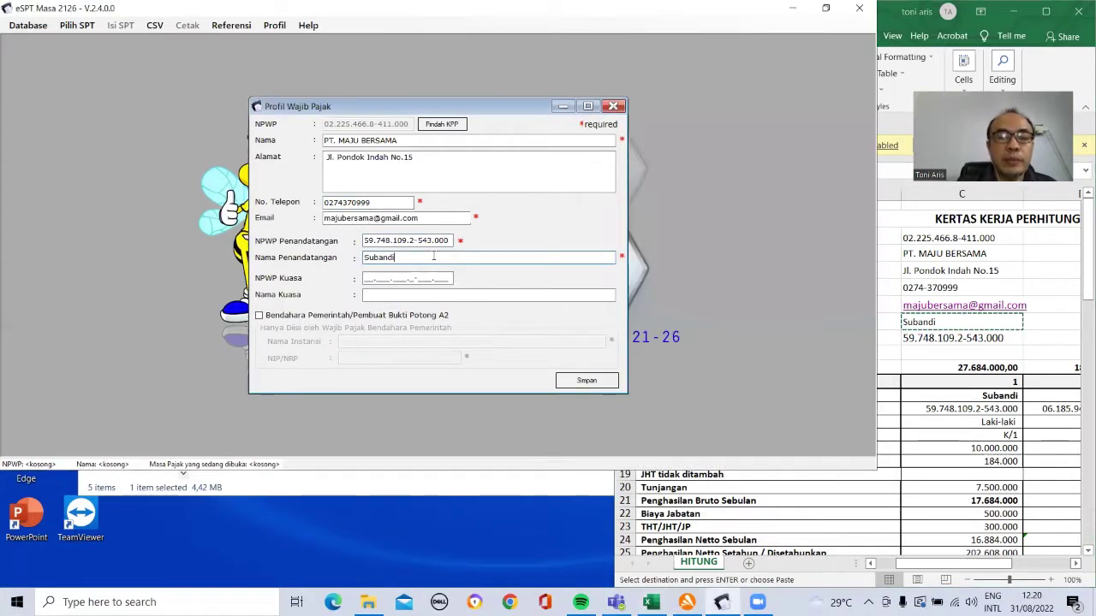
pyautogui.click(589, 382)
pyautogui.click(587, 351)
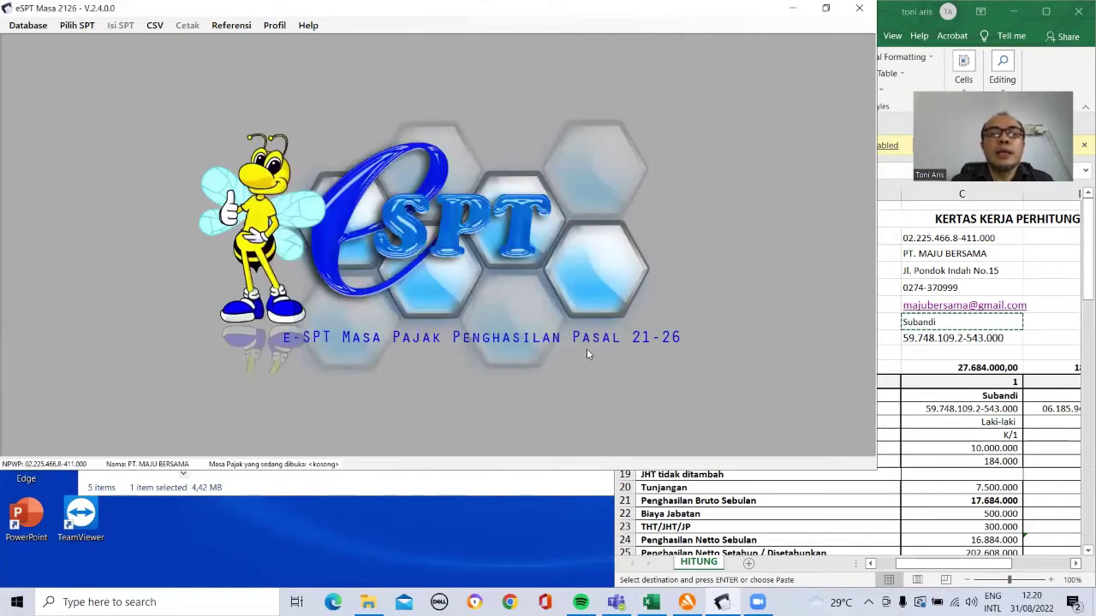
# Step: Create a new SPT through Buat SPT Baru with the tax period set to Desember 2022
pyautogui.click(66, 29)
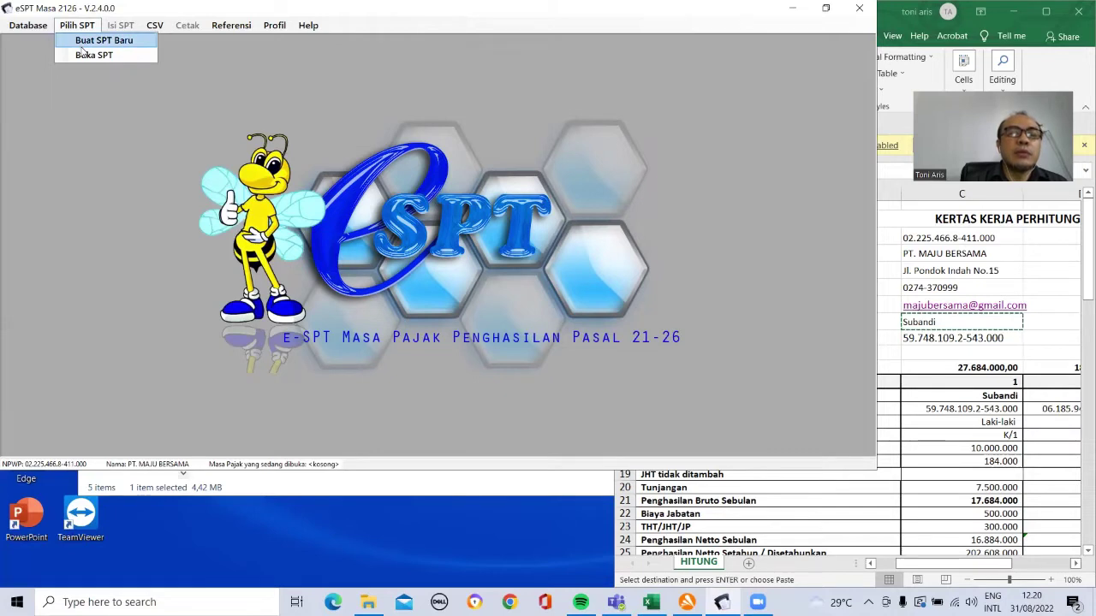
pyautogui.click(82, 44)
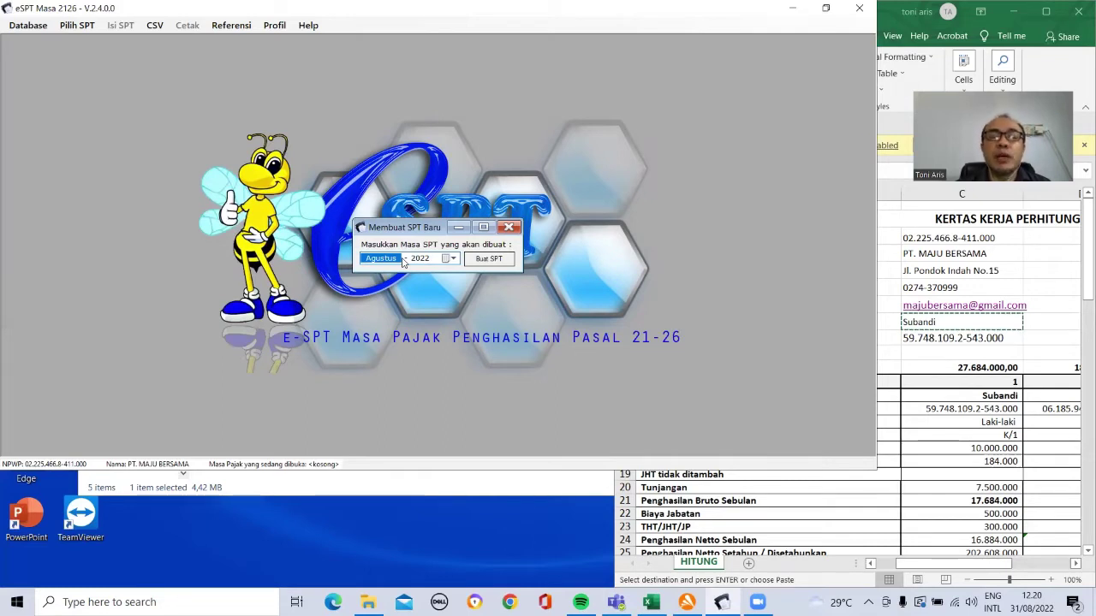
pyautogui.click(453, 258)
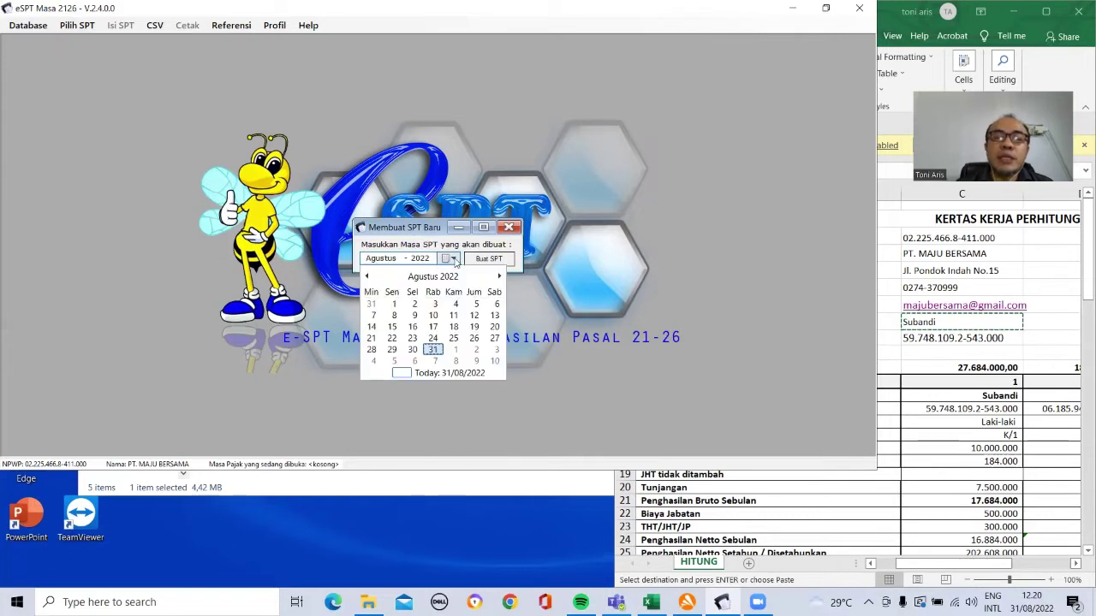
pyautogui.click(500, 276)
pyautogui.click(500, 277)
pyautogui.click(499, 276)
pyautogui.click(500, 277)
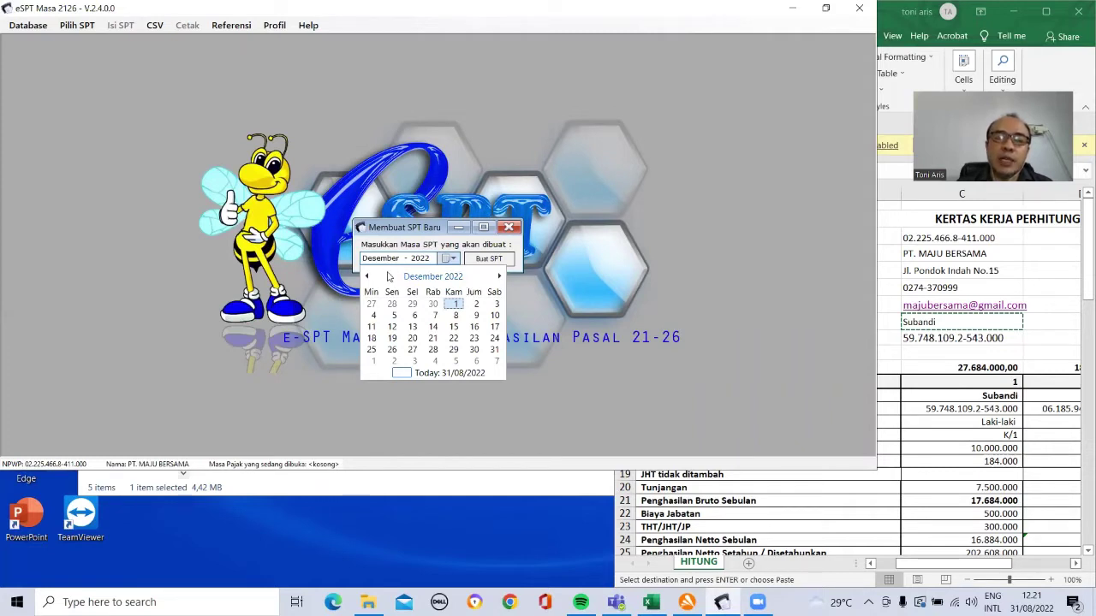
pyautogui.click(489, 260)
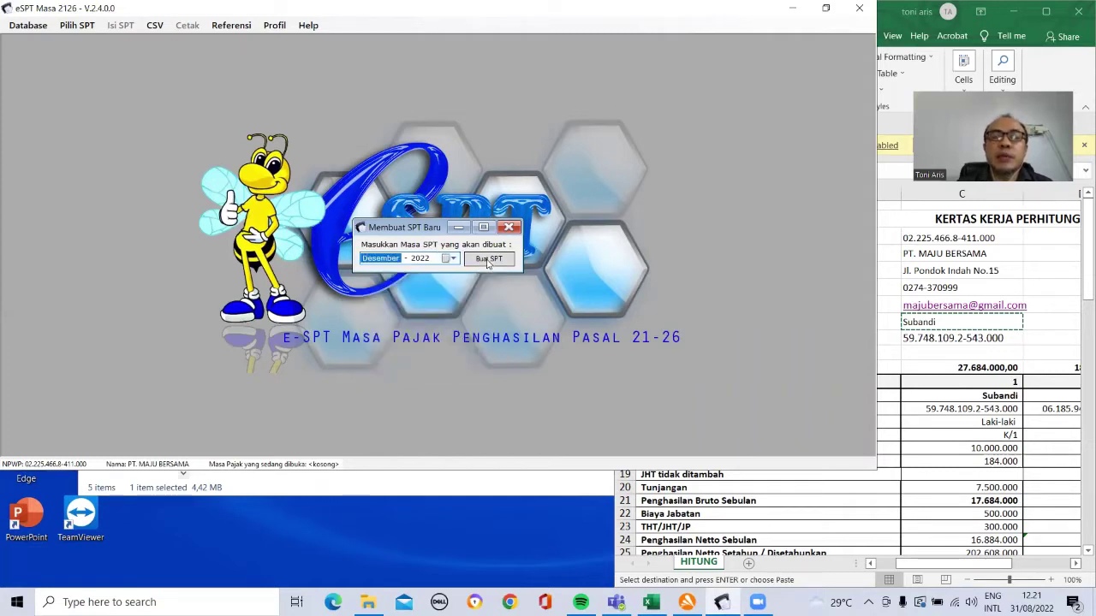
pyautogui.click(489, 259)
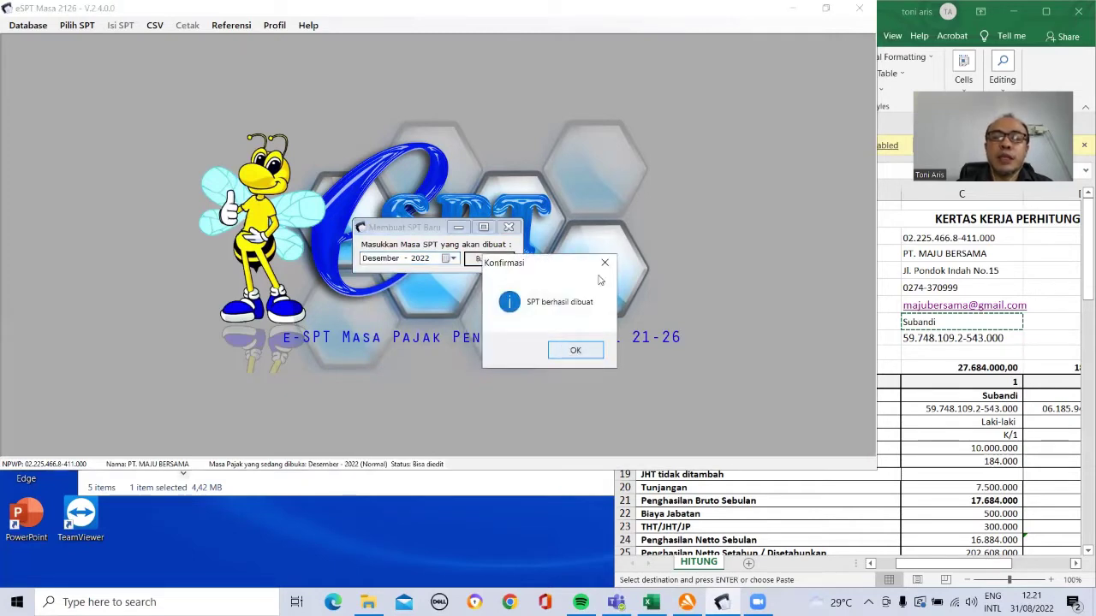
pyautogui.click(566, 353)
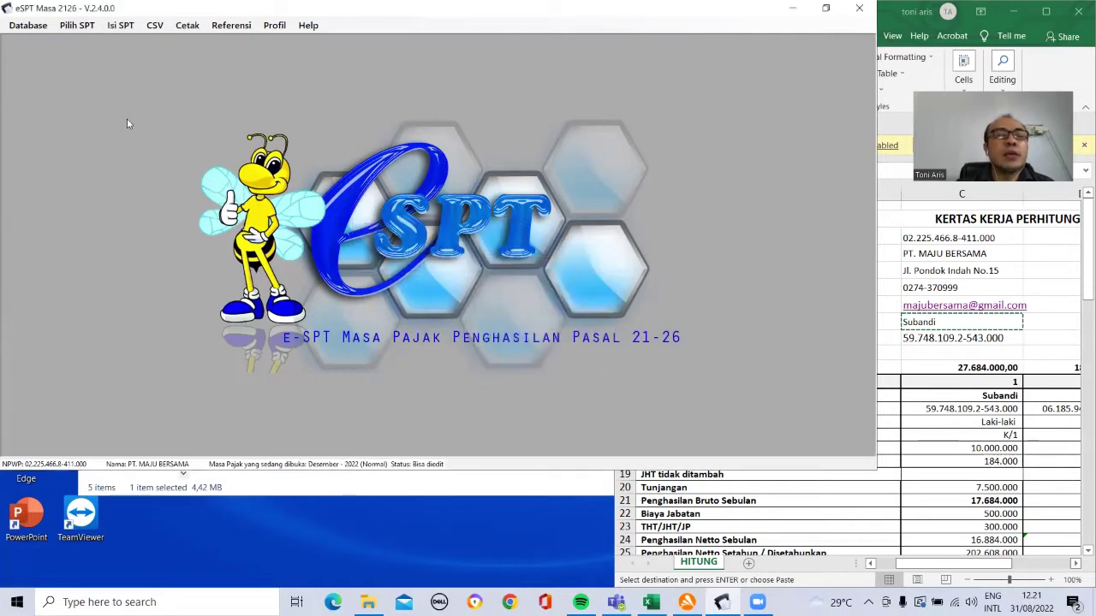
# Step: Open the saved Desember 2022 SPT via Buka SPT and confirm
pyautogui.click(84, 29)
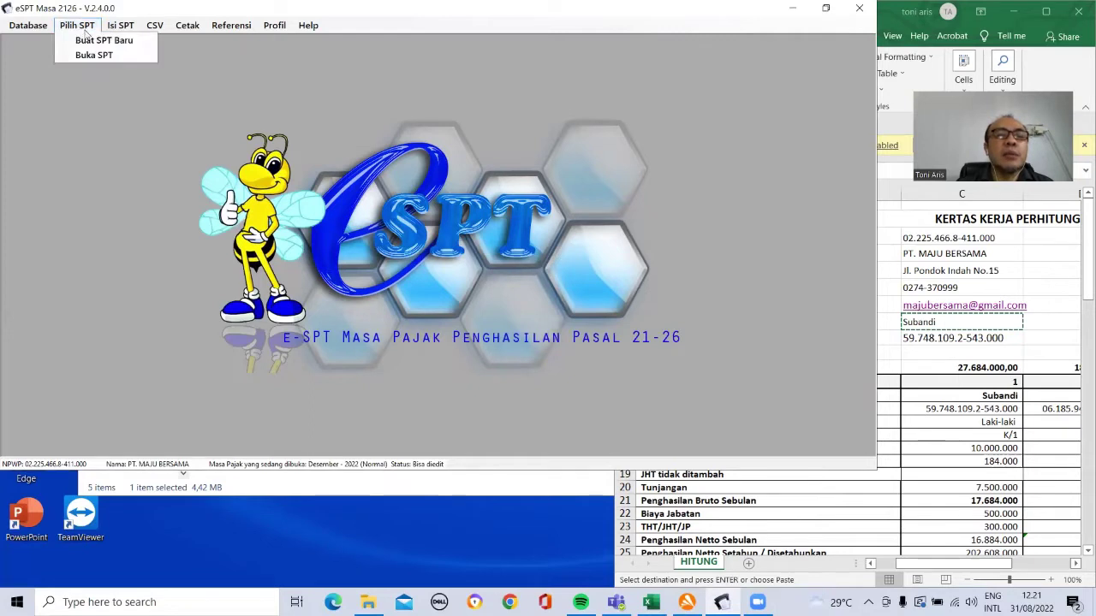
pyautogui.click(95, 55)
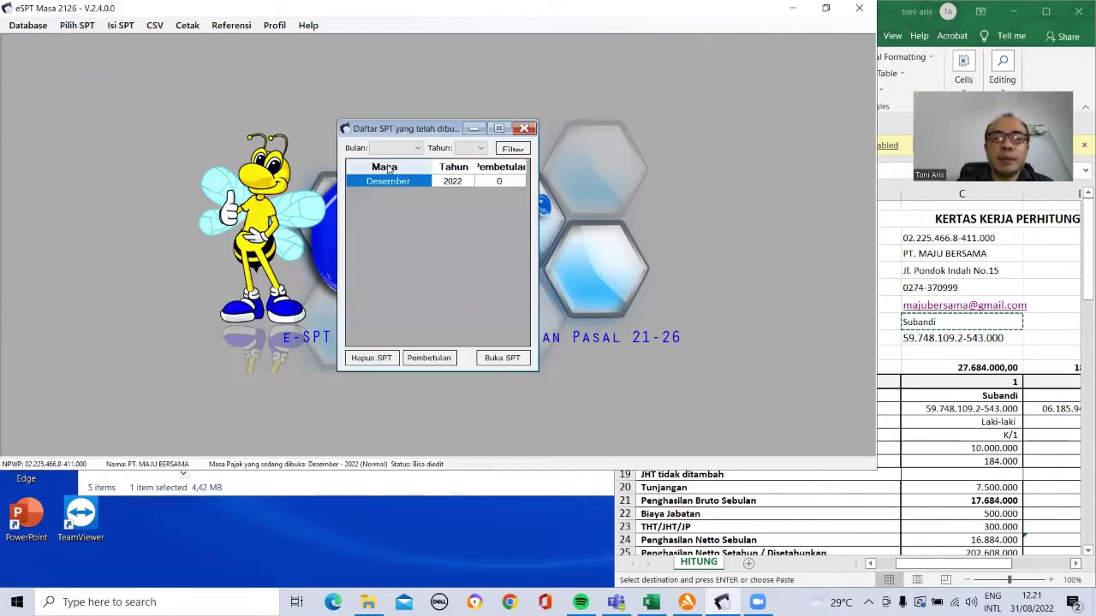
pyautogui.click(514, 359)
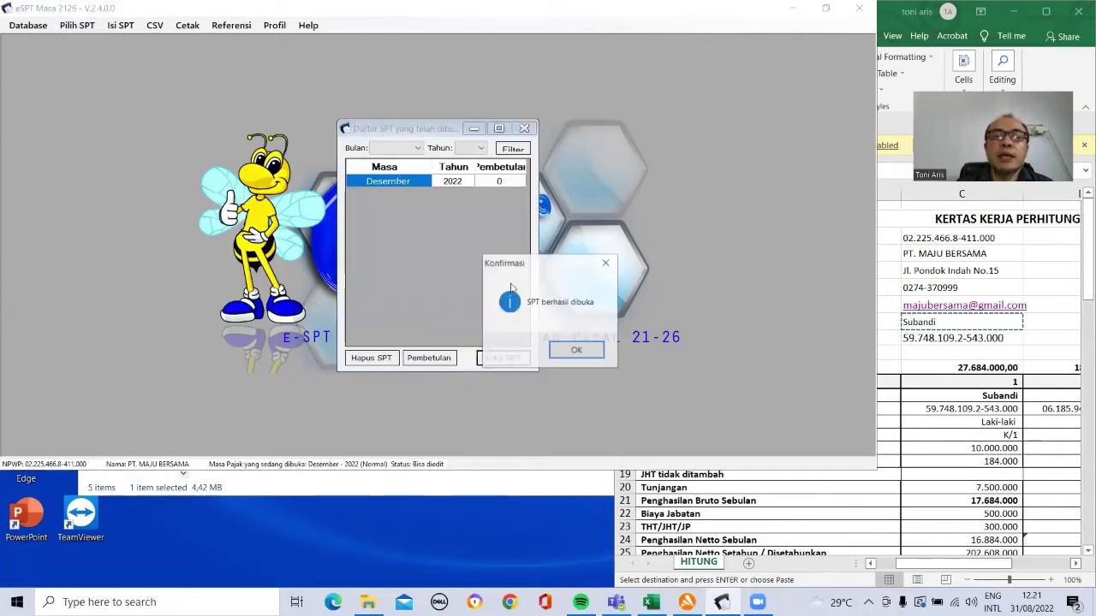
pyautogui.click(592, 353)
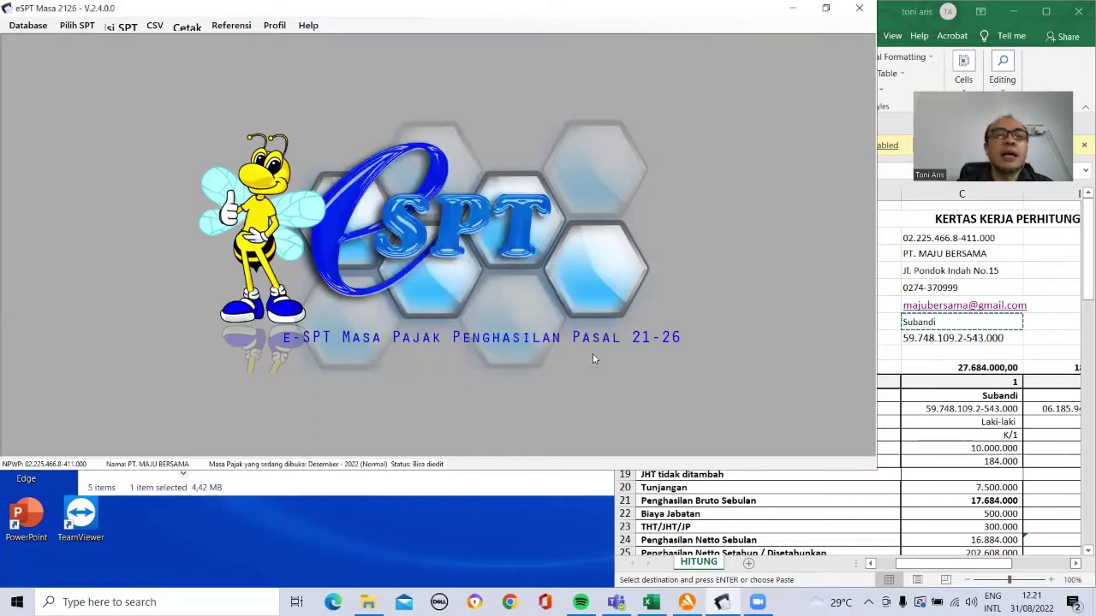
# Step: Show the Daftar Pemotongan Pajak list for the single tax period 12-2022
pyautogui.click(125, 26)
pyautogui.moveTo(127, 56)
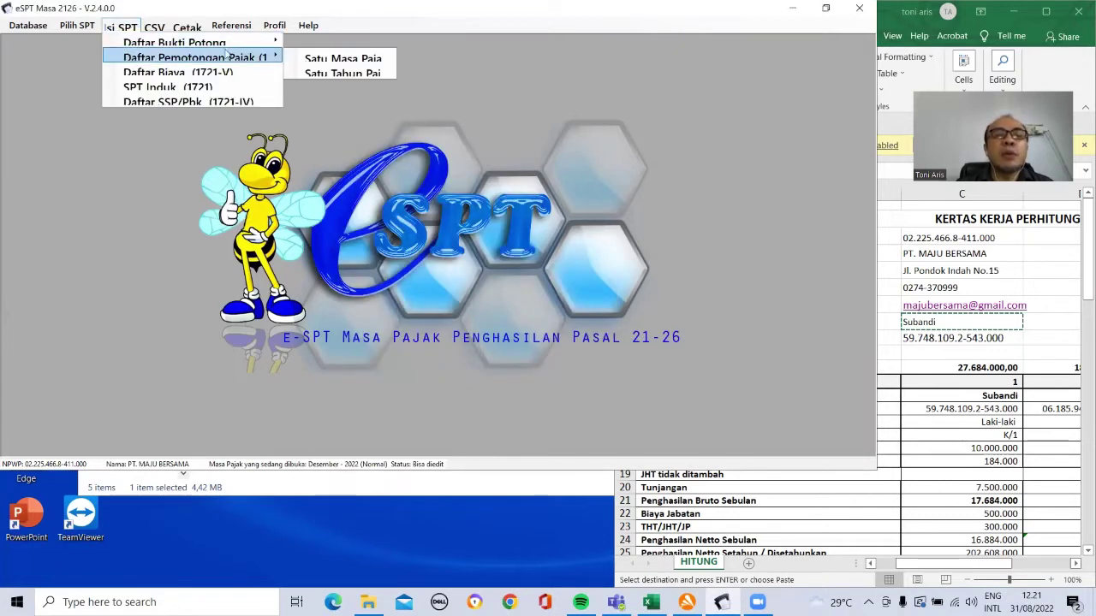
pyautogui.click(318, 59)
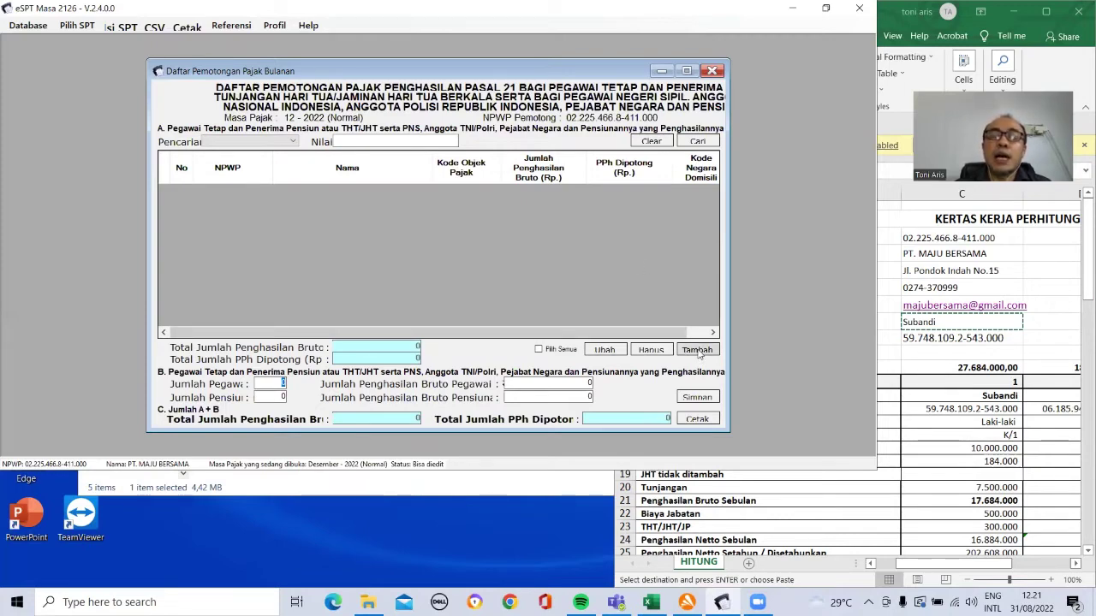
# Step: Add a new entry and paste the employee's NPWP from cell C14, fixing its format
pyautogui.click(697, 350)
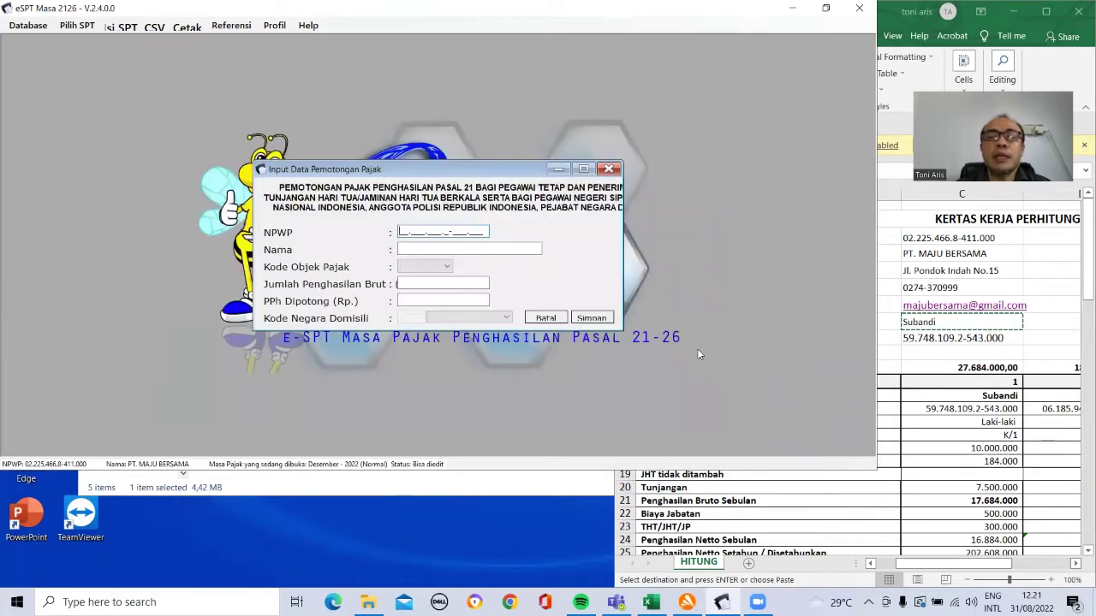
pyautogui.click(938, 332)
pyautogui.click(947, 408)
pyautogui.click(657, 75)
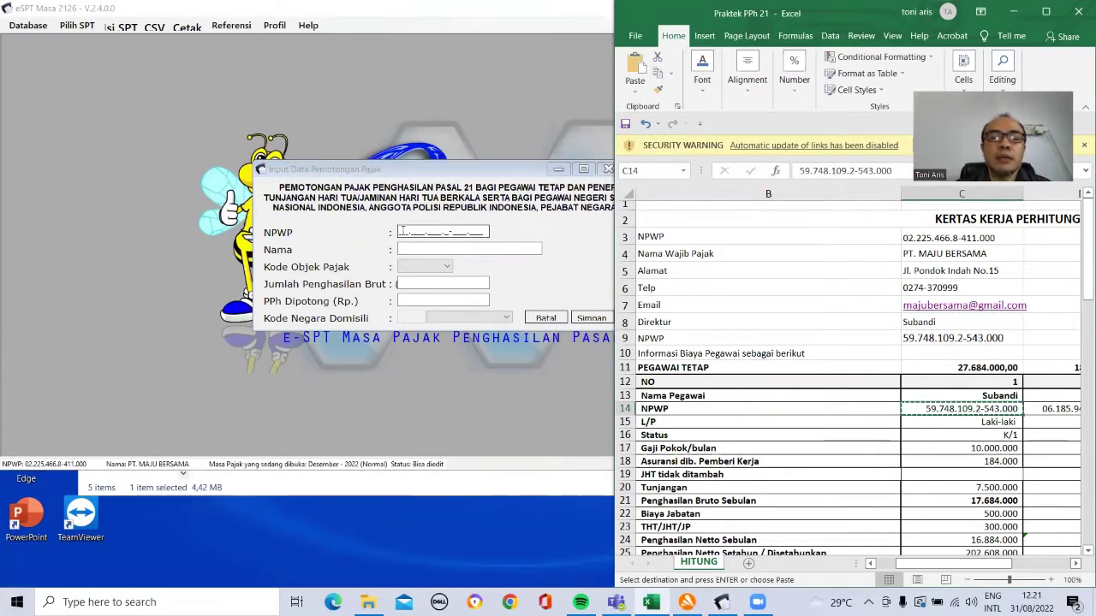
pyautogui.click(451, 228)
pyautogui.hotkey('ctrl', 'v')
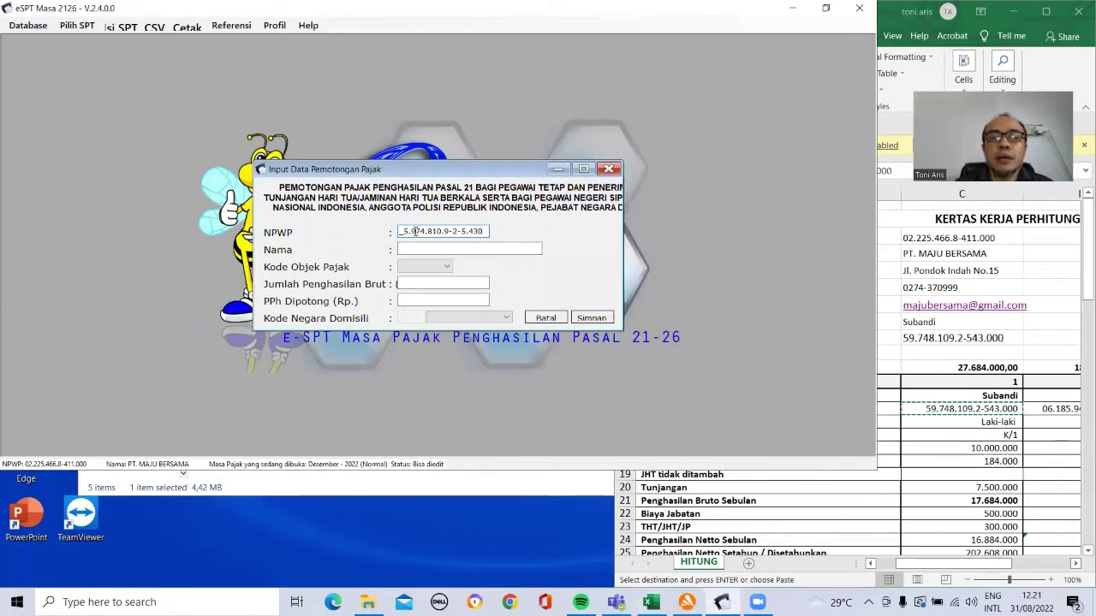
pyautogui.press('BackSpace')
pyautogui.press('BackSpace')
pyautogui.press('BackSpace')
pyautogui.press('BackSpace')
pyautogui.press('BackSpace')
pyautogui.press('BackSpace')
pyautogui.press('BackSpace')
pyautogui.press('BackSpace')
pyautogui.press('BackSpace')
pyautogui.press('BackSpace')
pyautogui.press('BackSpace')
pyautogui.press('BackSpace')
pyautogui.hotkey('ctrl', 'v')
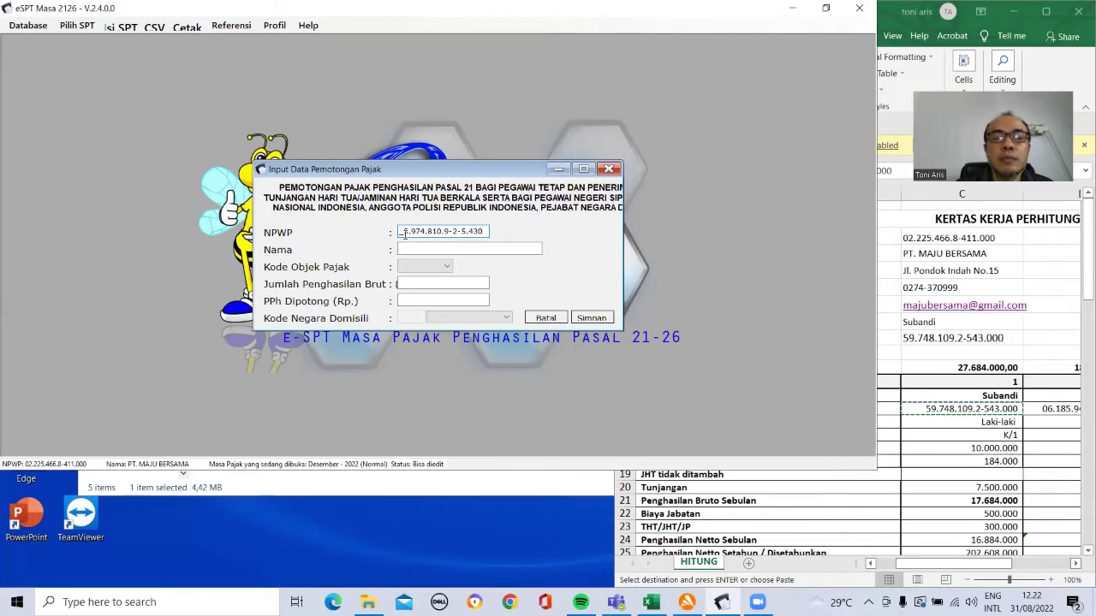
pyautogui.hotkey('ctrl', 'v')
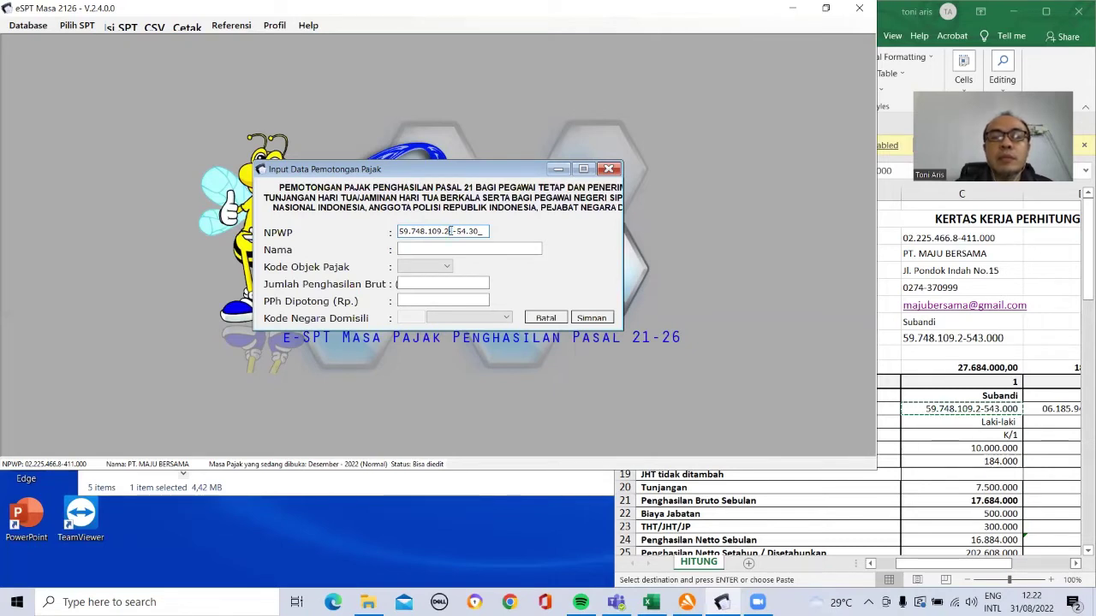
pyautogui.press('BackSpace')
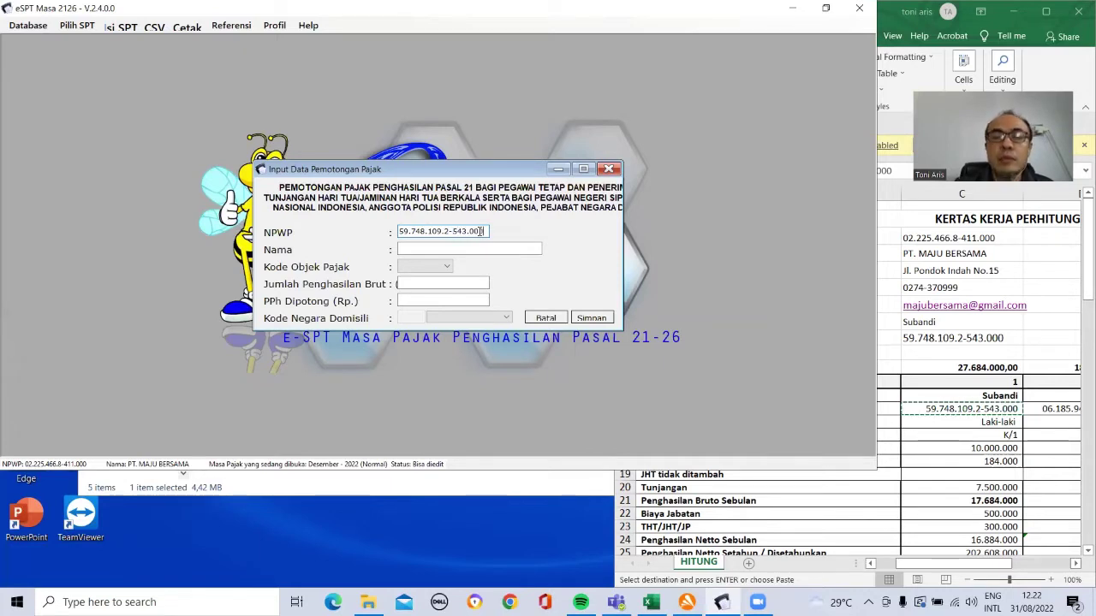
# Step: Enter the employee's name and choose object code 21-100-01 (Pegawai Tetap)
pyautogui.click(450, 248)
pyautogui.click(450, 248)
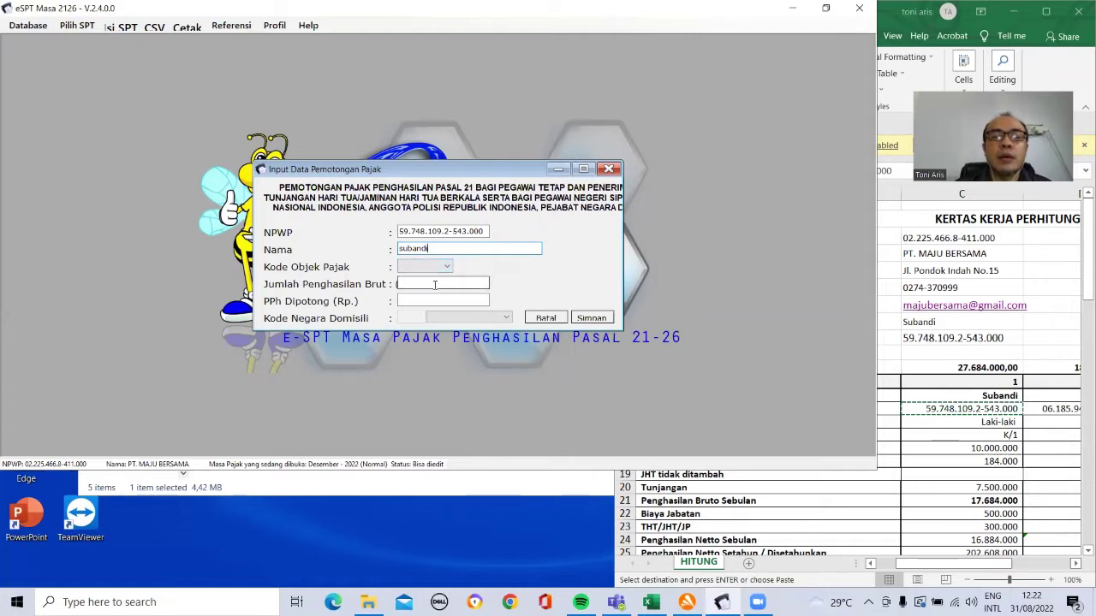
pyautogui.click(446, 267)
pyautogui.click(442, 277)
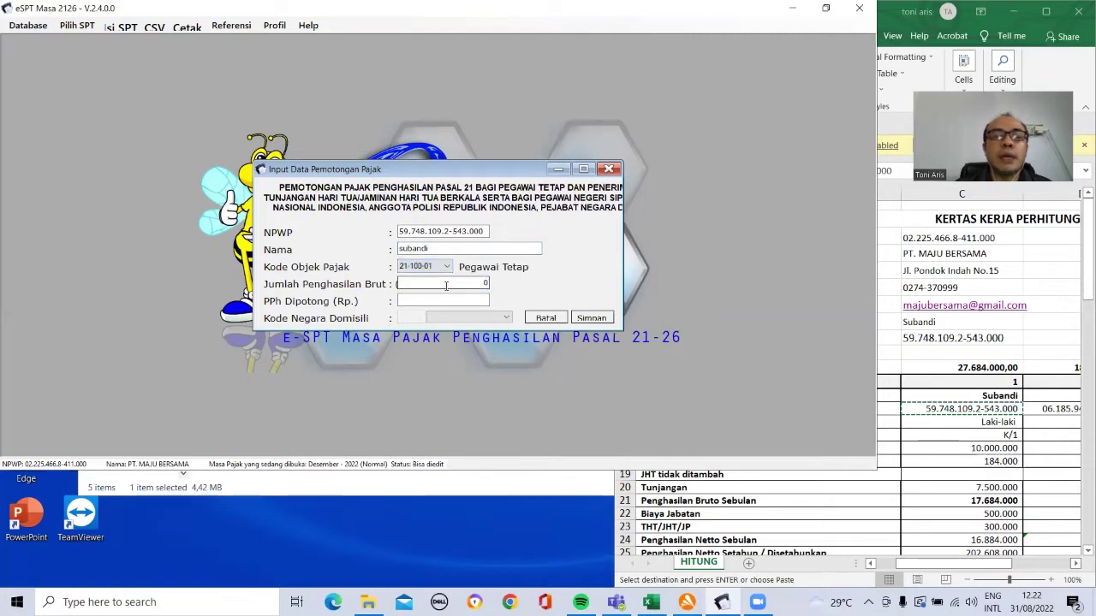
# Step: Enter gross income 27.684.000 copied from the spreadsheet's gross total
pyautogui.click(963, 373)
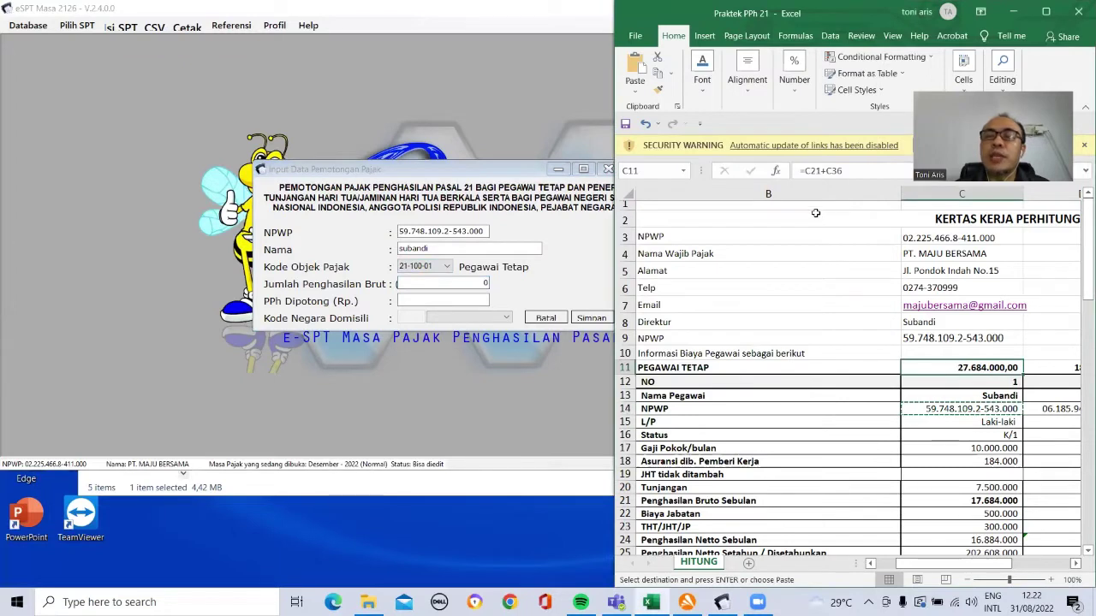
pyautogui.click(657, 73)
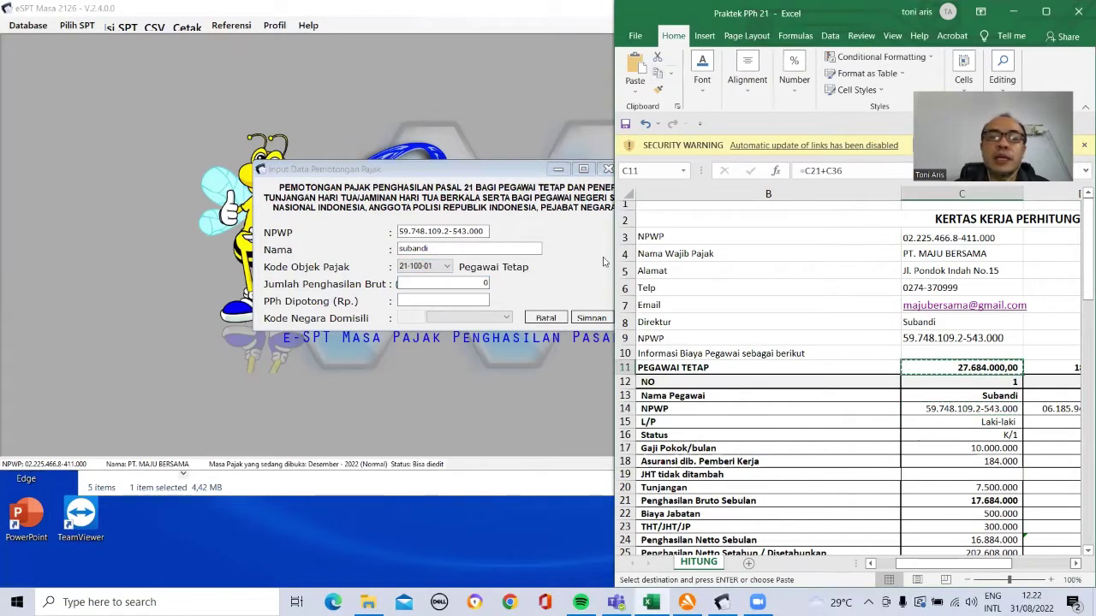
pyautogui.click(473, 282)
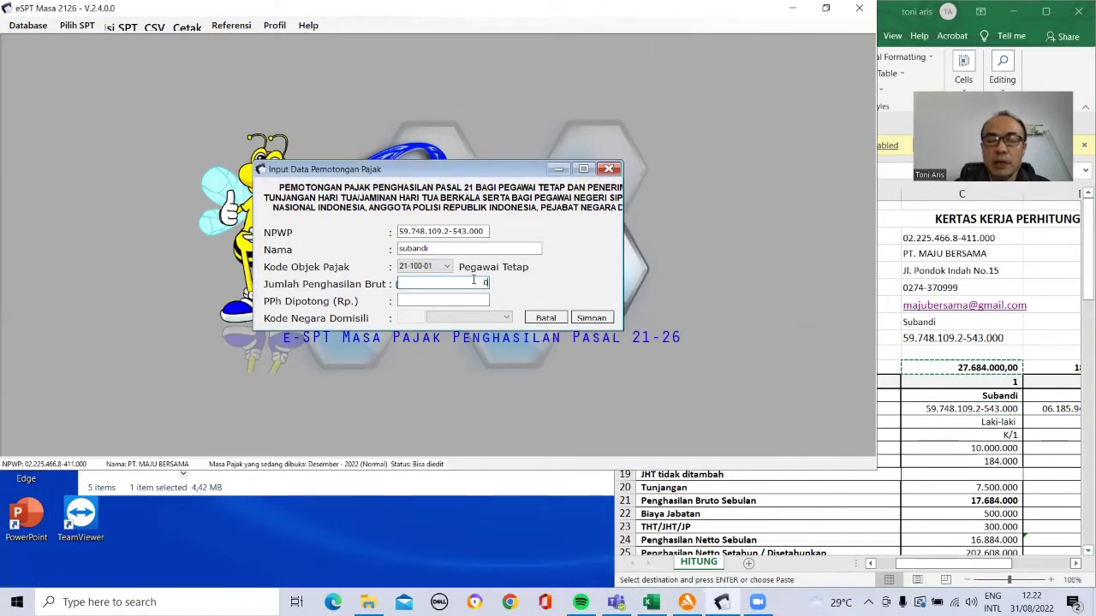
pyautogui.hotkey('ctrl', 'v')
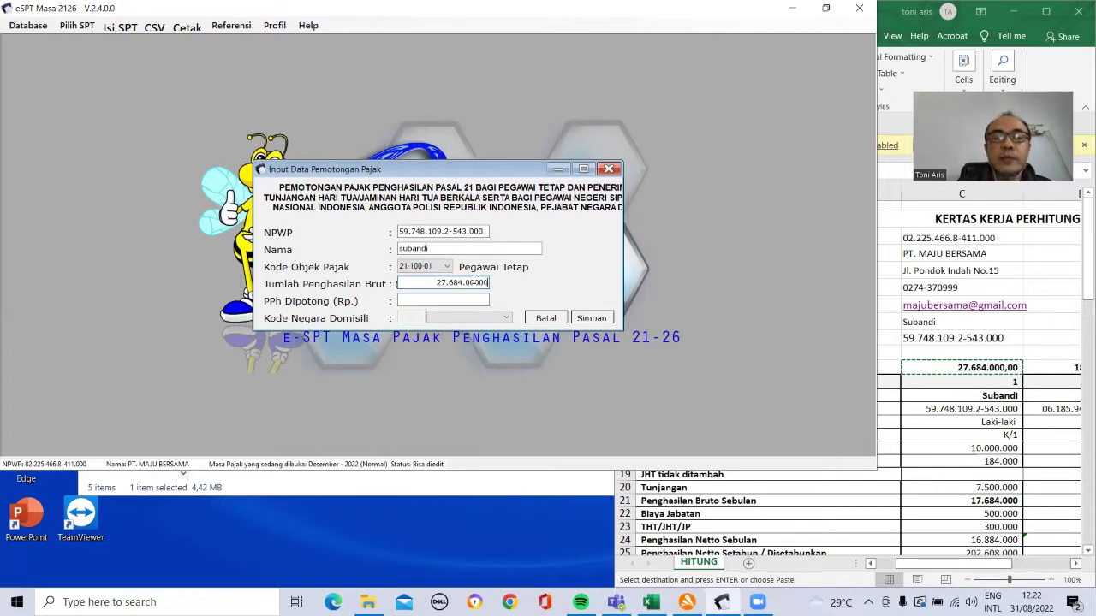
pyautogui.press('BackSpace')
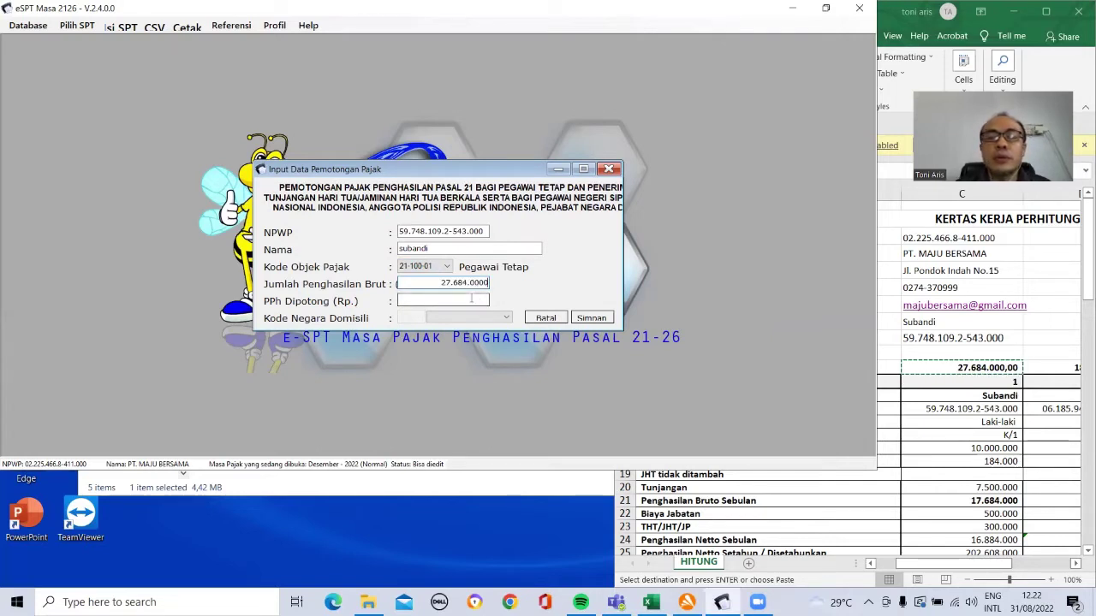
pyautogui.press('BackSpace')
# Step: Enter PPh withheld 2.745.100 from the December total, save, and agree to add another
pyautogui.click(471, 298)
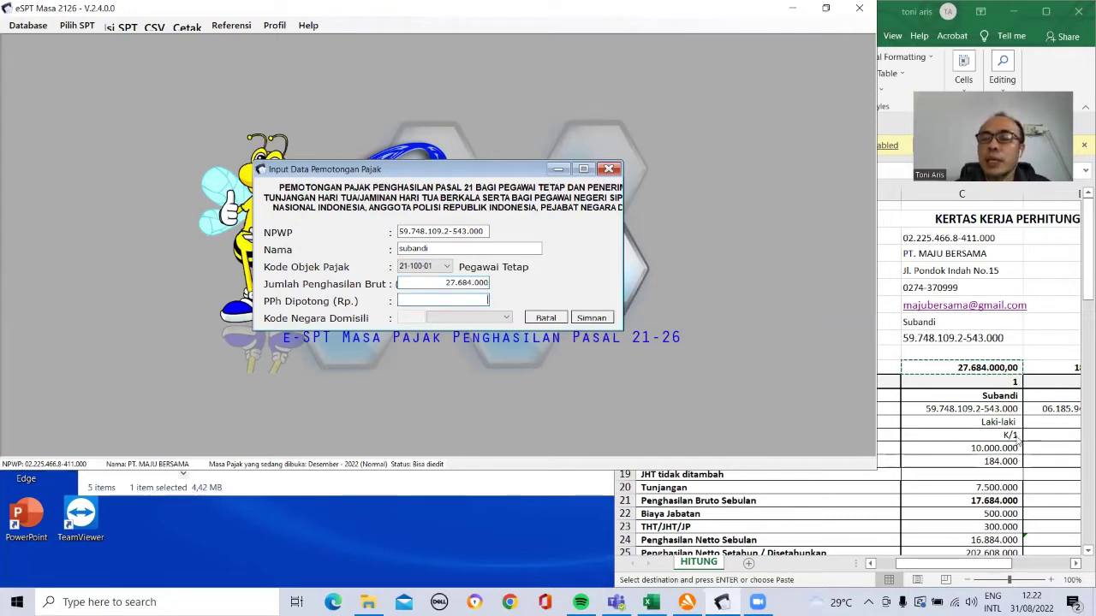
pyautogui.click(991, 435)
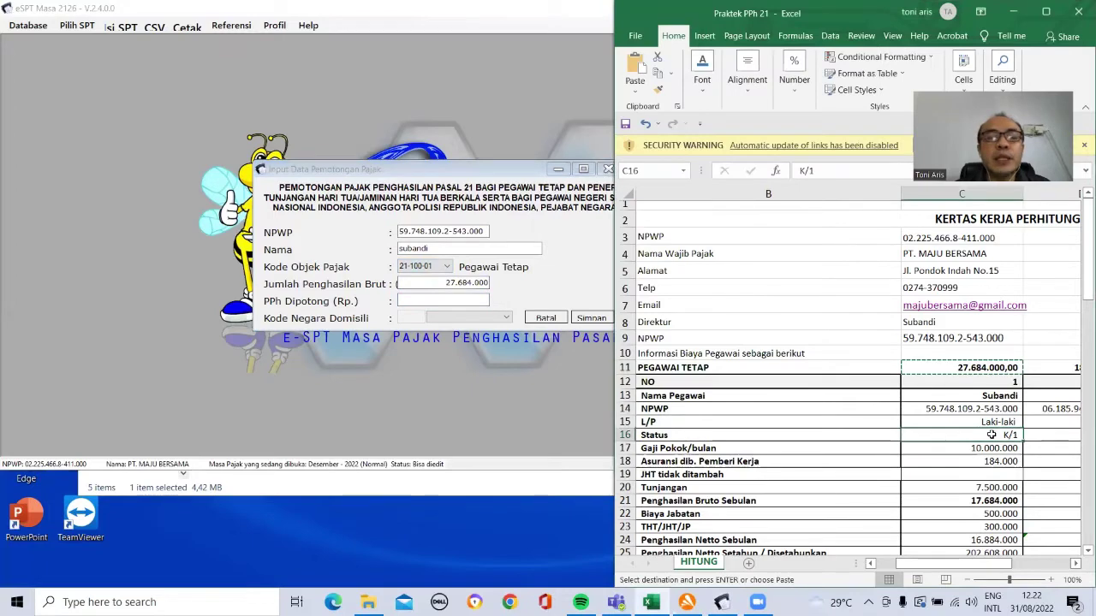
pyautogui.press('Down')
pyautogui.press('Down')
pyautogui.press('Down')
pyautogui.press('Down')
pyautogui.press('Down')
pyautogui.press('Down')
pyautogui.press('Down')
pyautogui.press('Down')
pyautogui.press('Down')
pyautogui.press('Down')
pyautogui.press('Down')
pyautogui.press('Down')
pyautogui.press('Down')
pyautogui.press('Down')
pyautogui.press('Down')
pyautogui.press('Down')
pyautogui.press('Down')
pyautogui.press('Down')
pyautogui.press('Down')
pyautogui.press('Down')
pyautogui.press('Down')
pyautogui.press('Down')
pyautogui.press('Down')
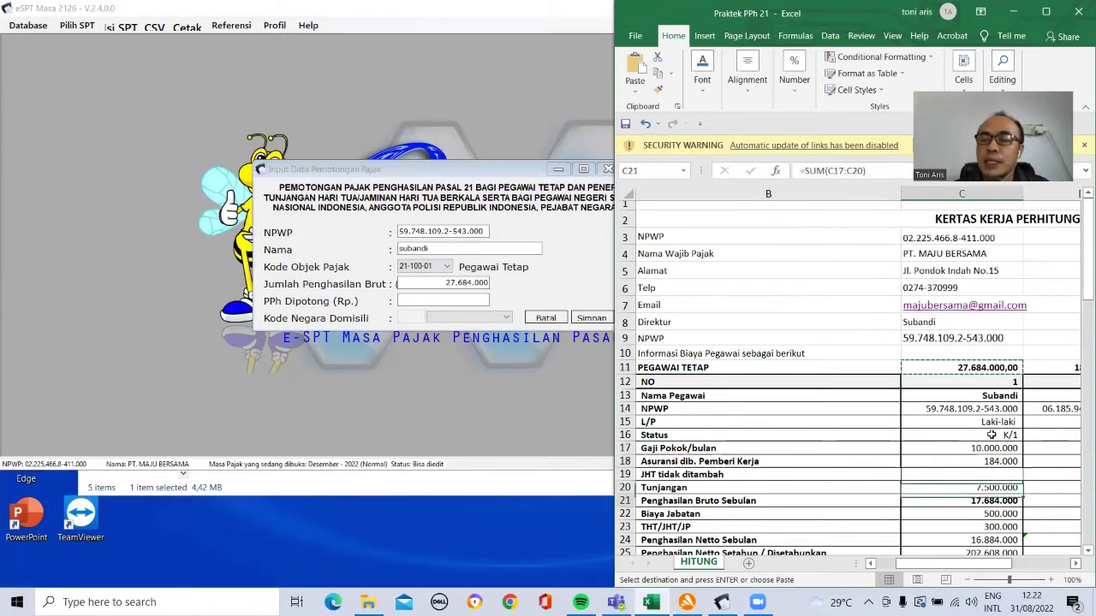
pyautogui.press('Down')
pyautogui.press('Down')
pyautogui.press('Down')
pyautogui.press('Down')
pyautogui.press('Down')
pyautogui.press('Down')
pyautogui.press('Down')
pyautogui.press('Down')
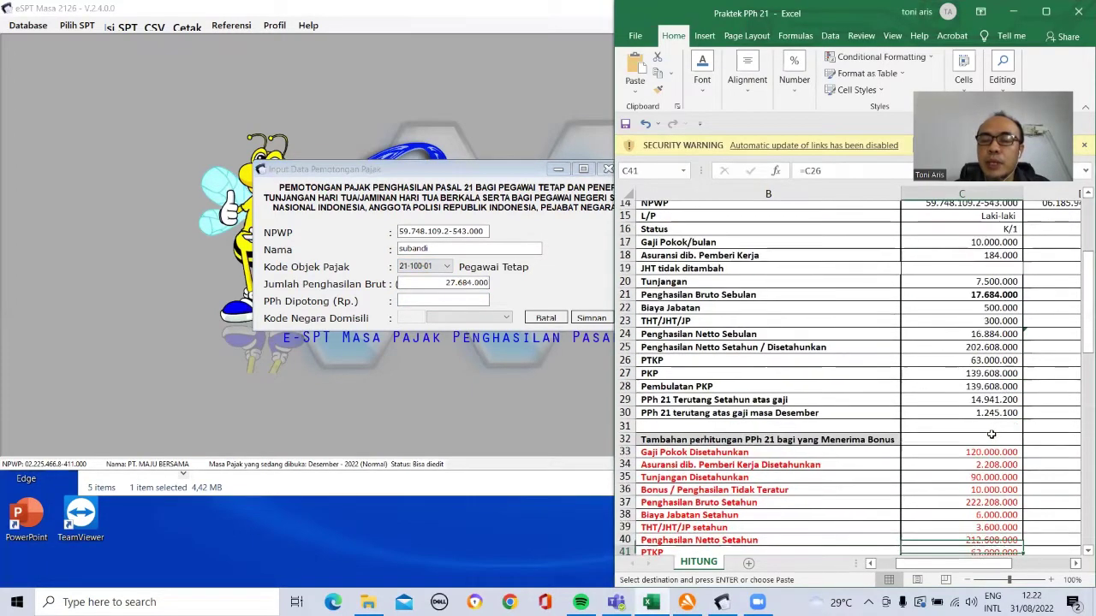
pyautogui.press('Up')
pyautogui.press('Up')
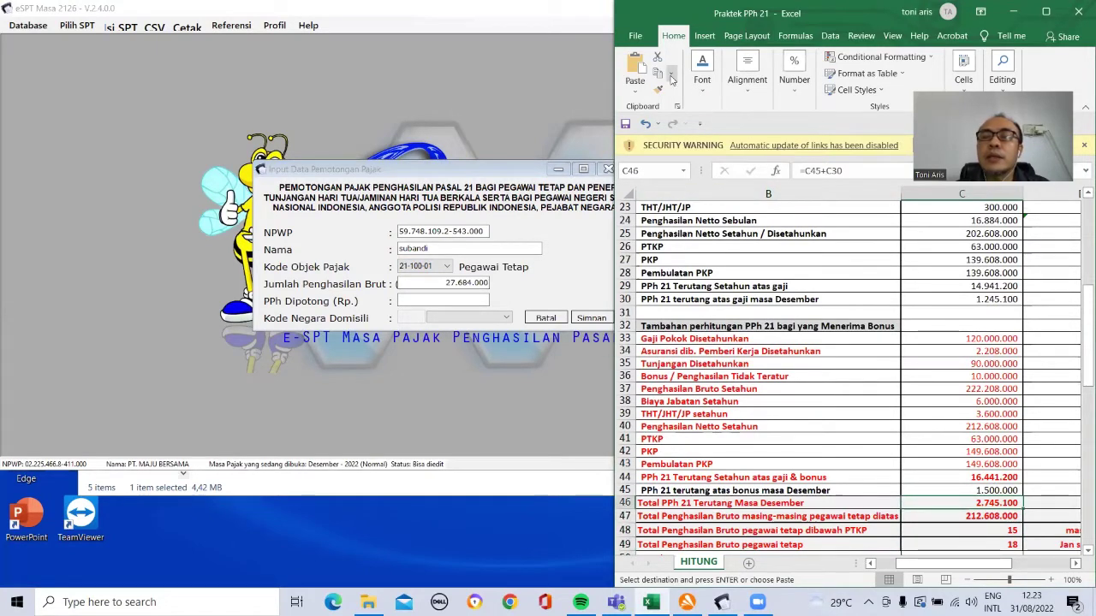
pyautogui.click(658, 73)
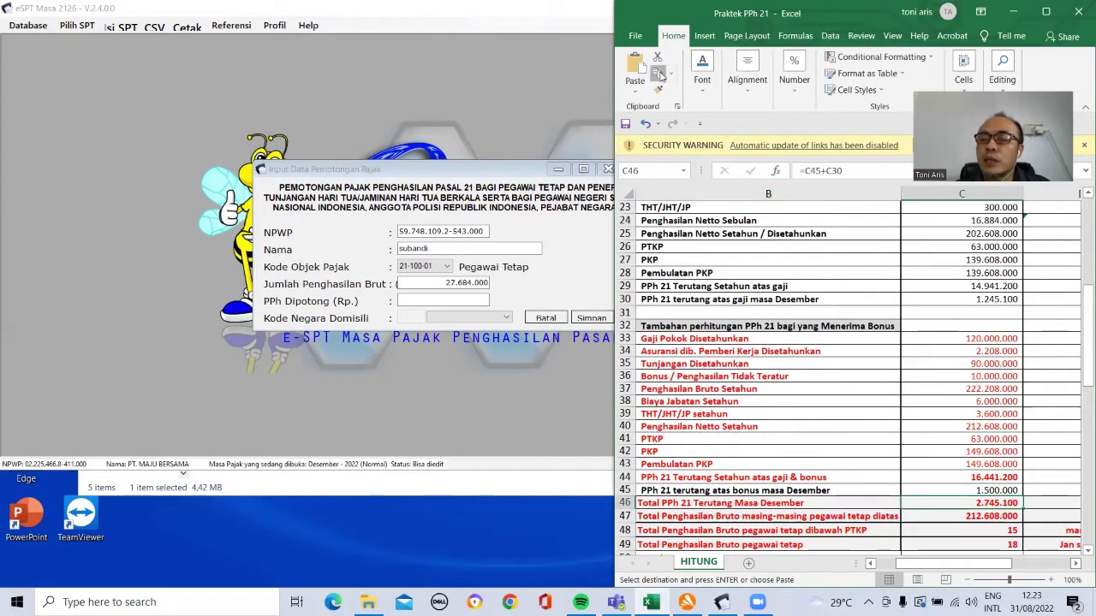
pyautogui.click(463, 299)
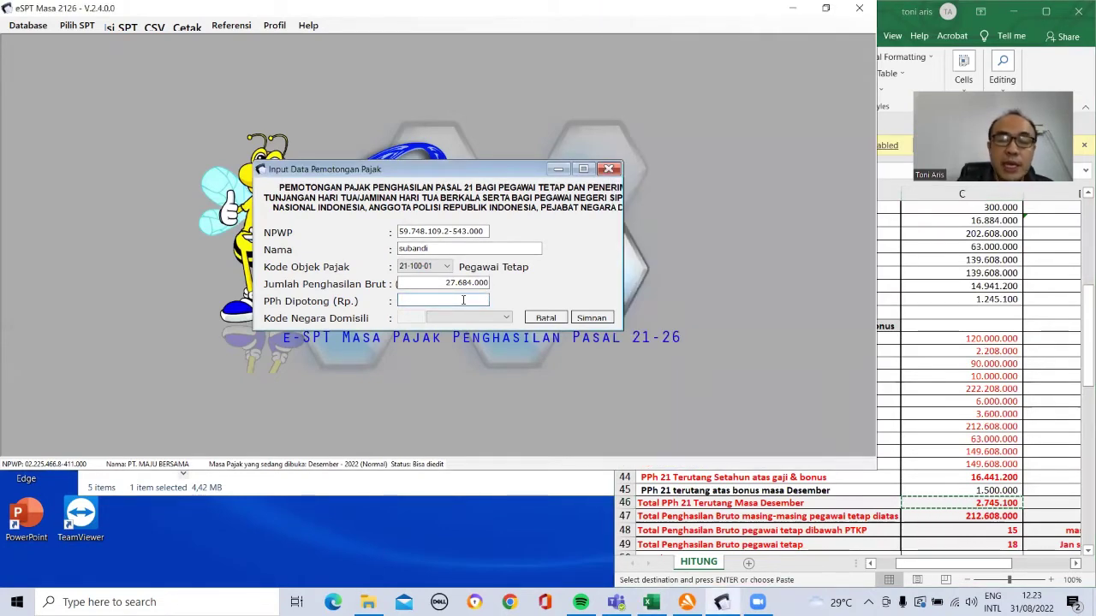
pyautogui.hotkey('ctrl', 'v')
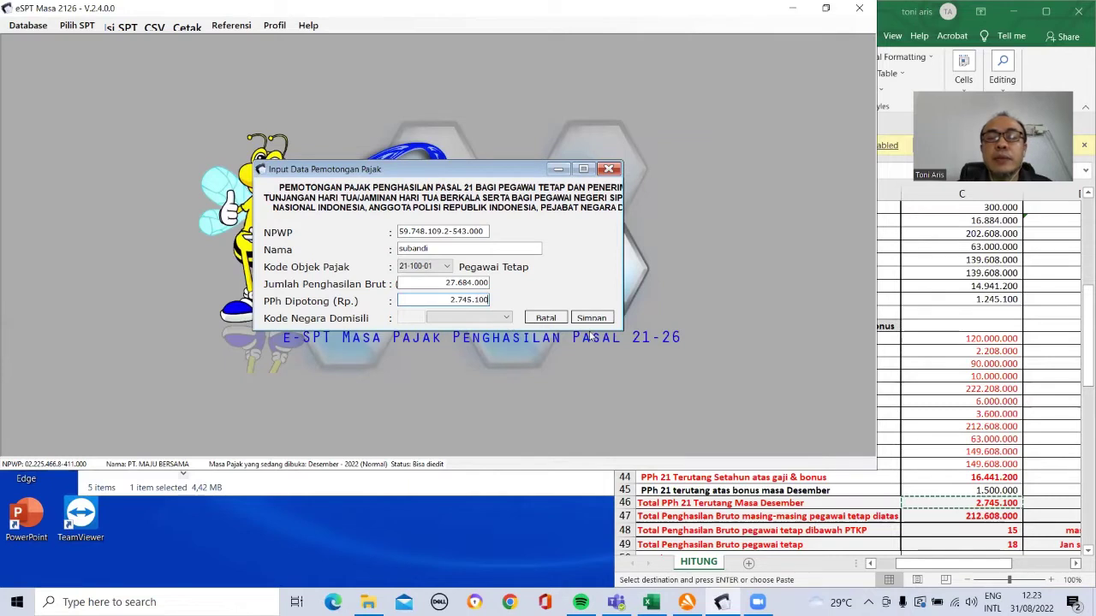
pyautogui.click(591, 319)
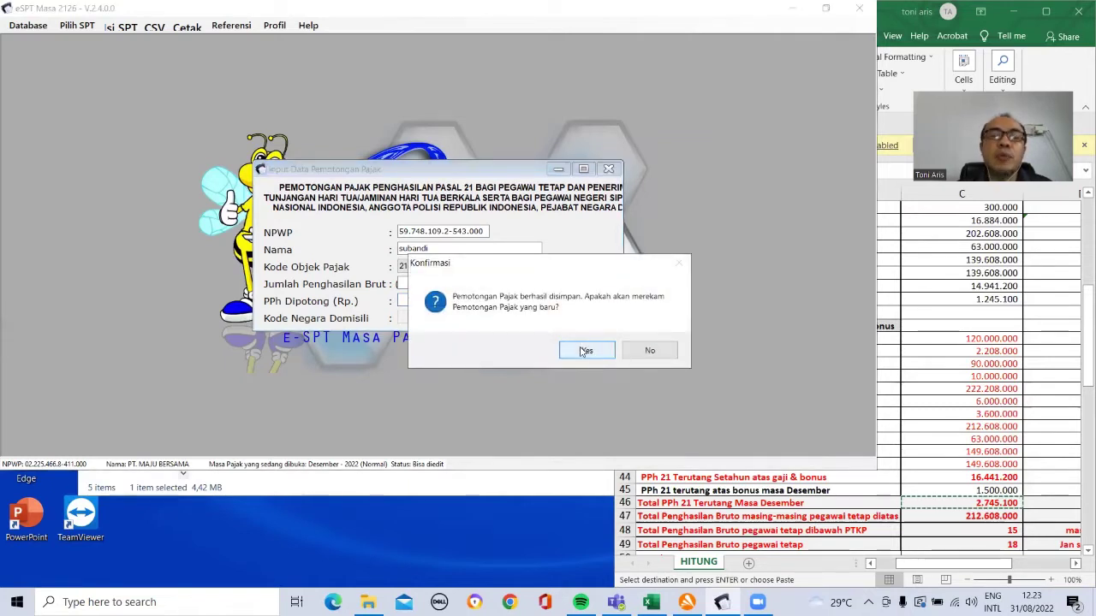
pyautogui.click(584, 351)
# Step: Paste the second employee's NPWP from the spreadsheet and remove the extra dash
pyautogui.click(990, 323)
pyautogui.click(989, 323)
pyautogui.press('Up')
pyautogui.press('Up')
pyautogui.press('Up')
pyautogui.press('Up')
pyautogui.press('Up')
pyautogui.press('Up')
pyautogui.press('Up')
pyautogui.press('Up')
pyautogui.press('Up')
pyautogui.press('Up')
pyautogui.press('Up')
pyautogui.press('Up')
pyautogui.press('Up')
pyautogui.press('Up')
pyautogui.press('Up')
pyautogui.press('Up')
pyautogui.press('Up')
pyautogui.press('Up')
pyautogui.press('Up')
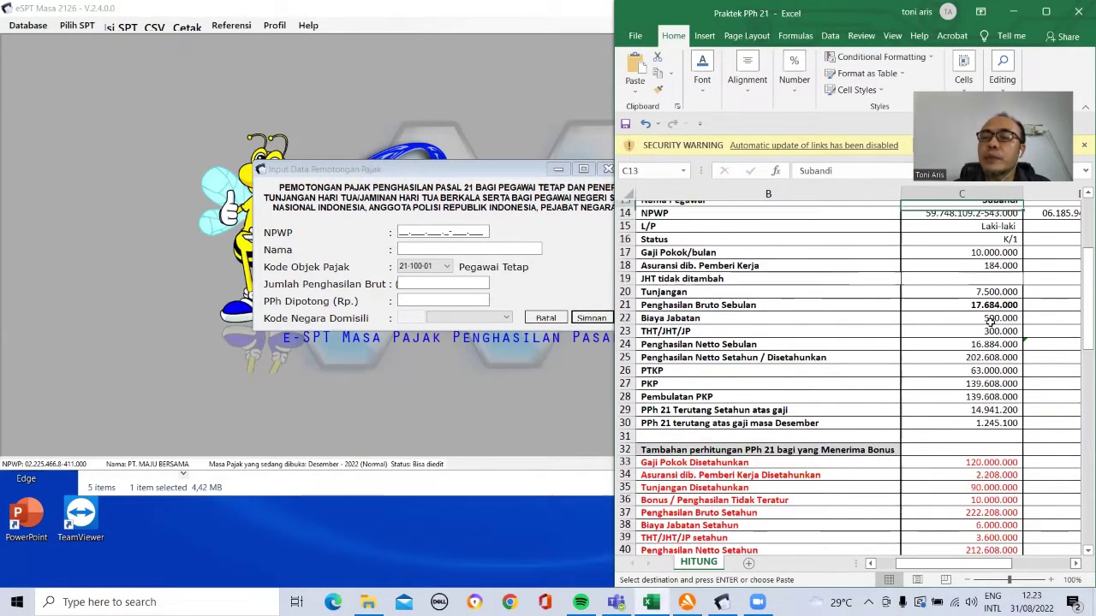
pyautogui.press('Down')
pyautogui.press('Up')
pyautogui.press('Right')
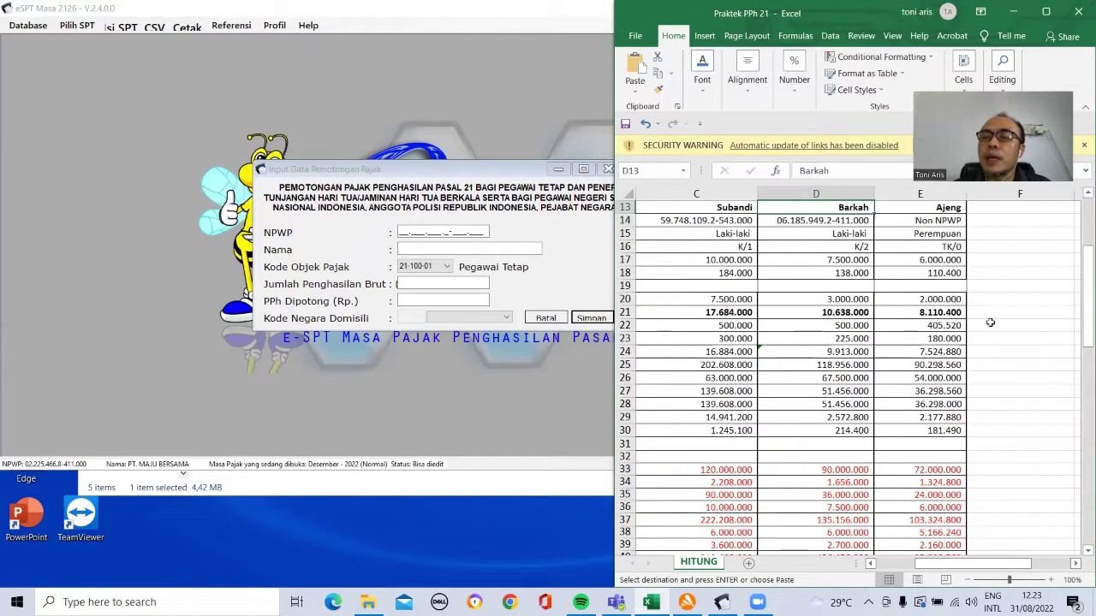
pyautogui.click(843, 222)
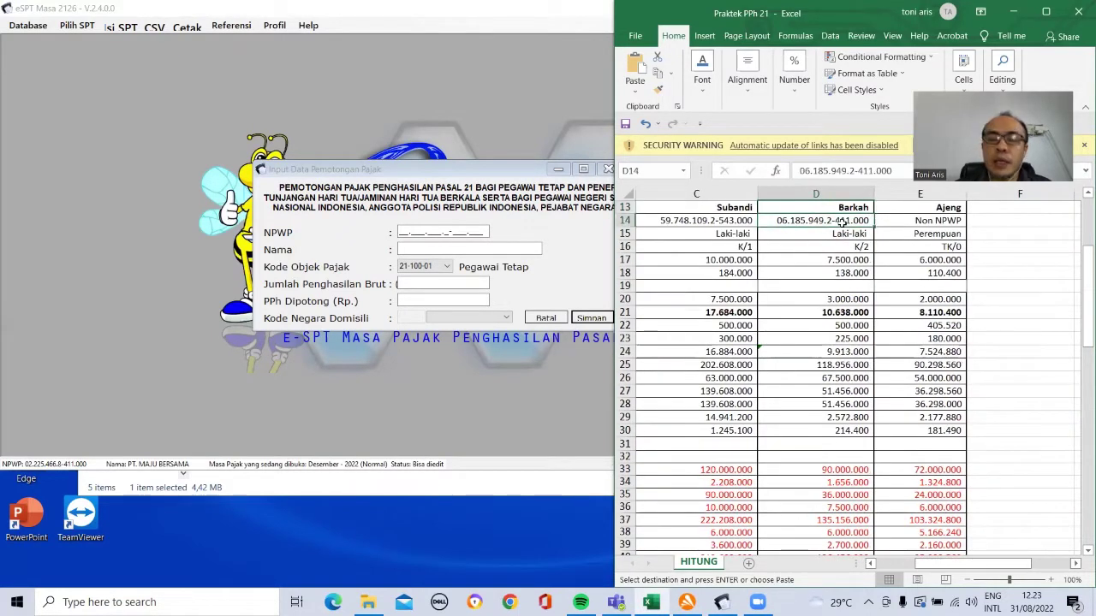
pyautogui.hotkey('ctrl', 'c')
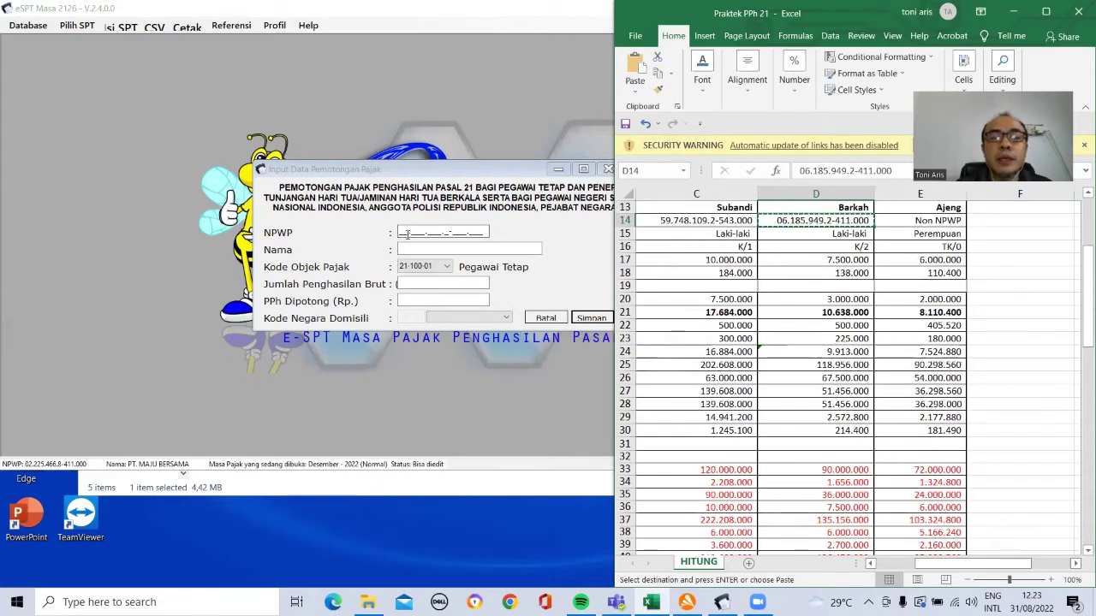
pyautogui.click(399, 232)
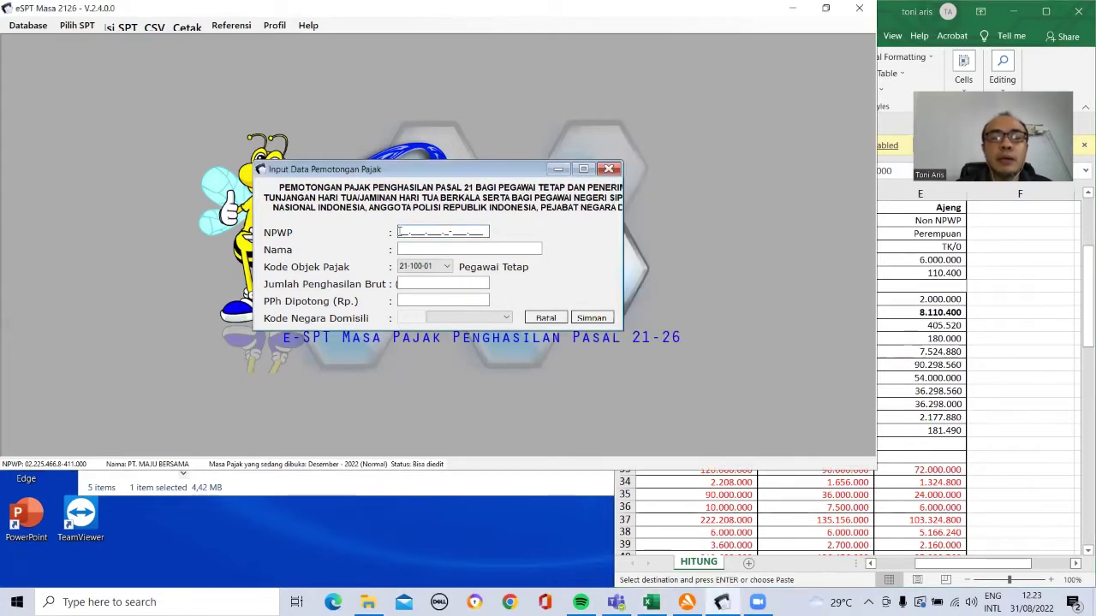
pyautogui.hotkey('ctrl', 'v')
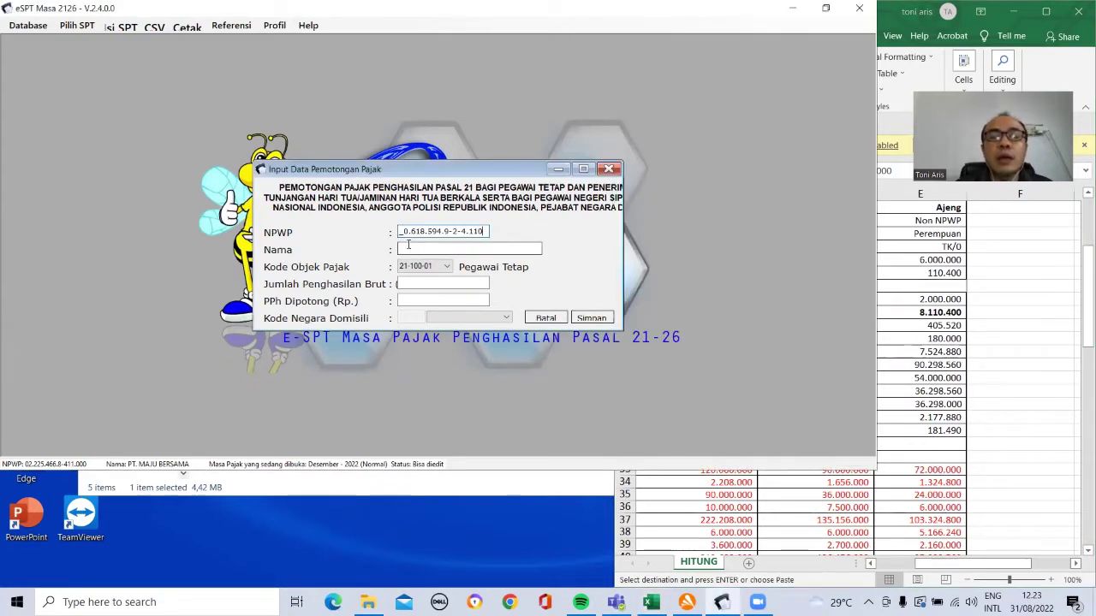
pyautogui.press('Delete')
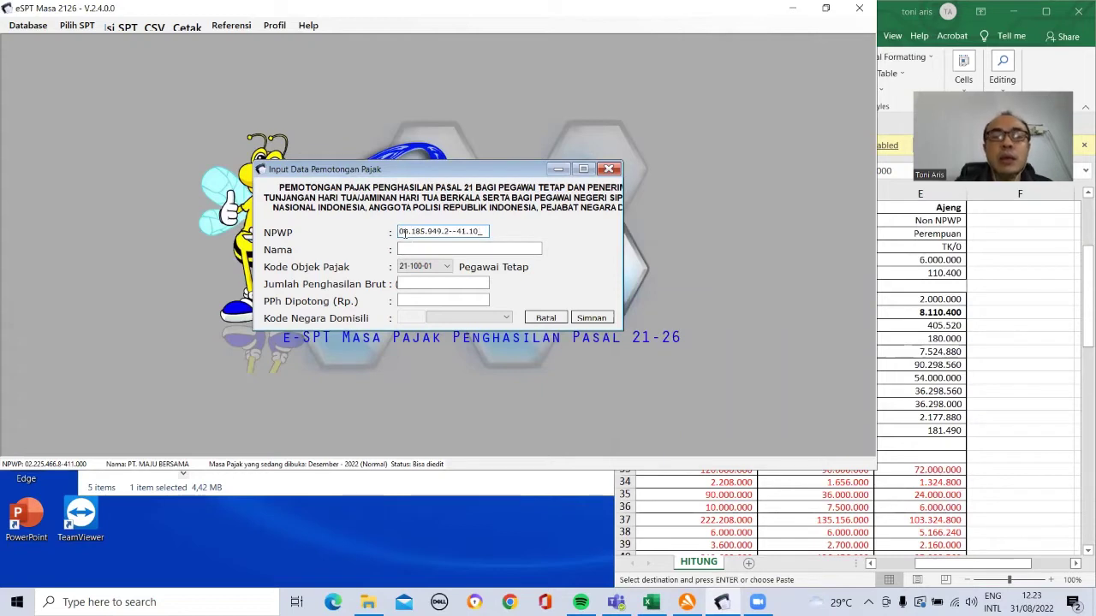
pyautogui.moveTo(452, 232); pyautogui.dragTo(468, 241)
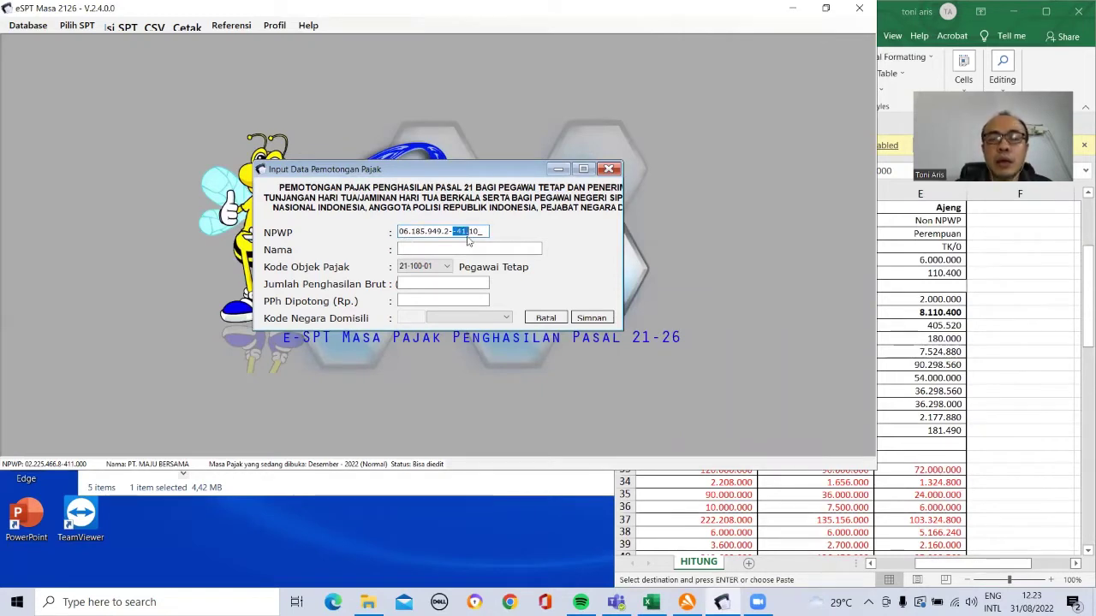
pyautogui.click(468, 237)
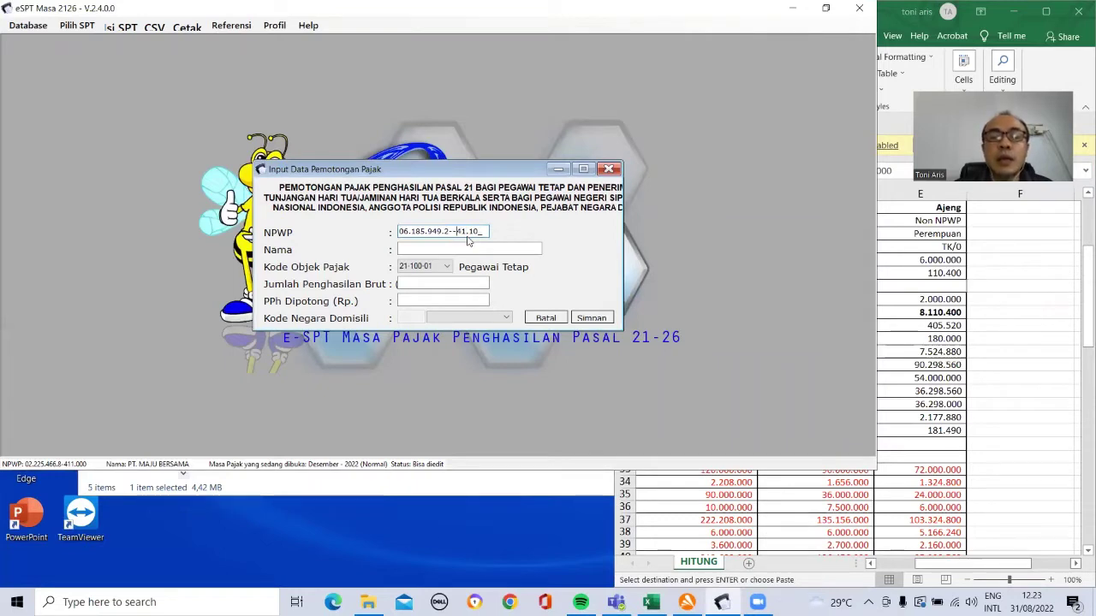
pyautogui.press('BackSpace')
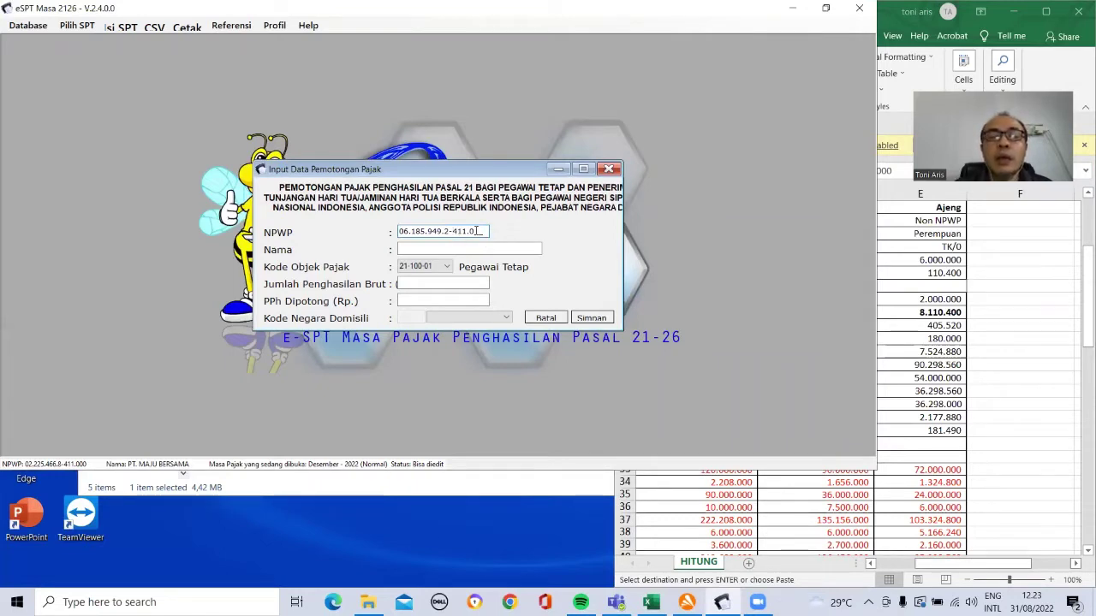
# Step: Enter the second employee's name and gross income 18.138.000
pyautogui.click(446, 250)
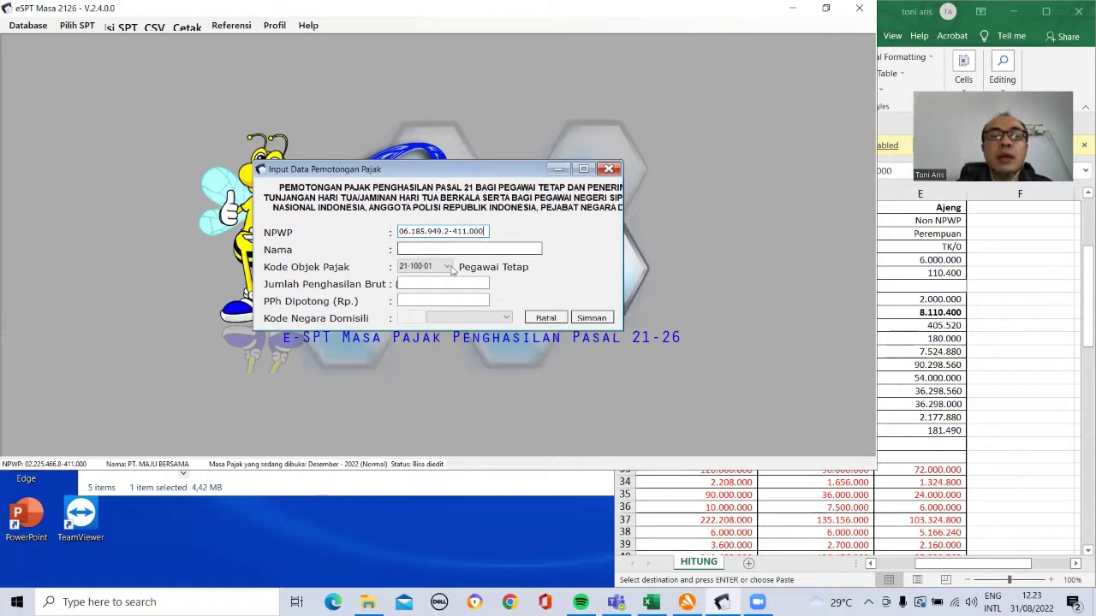
pyautogui.write('bar')
pyautogui.press('Tab')
pyautogui.press('Tab')
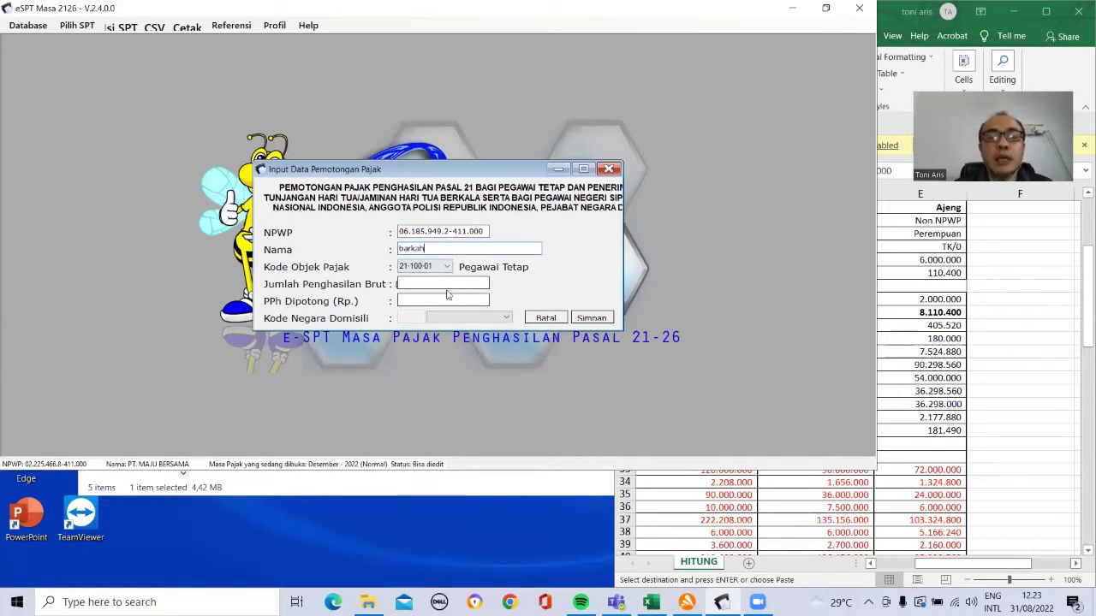
pyautogui.click(940, 336)
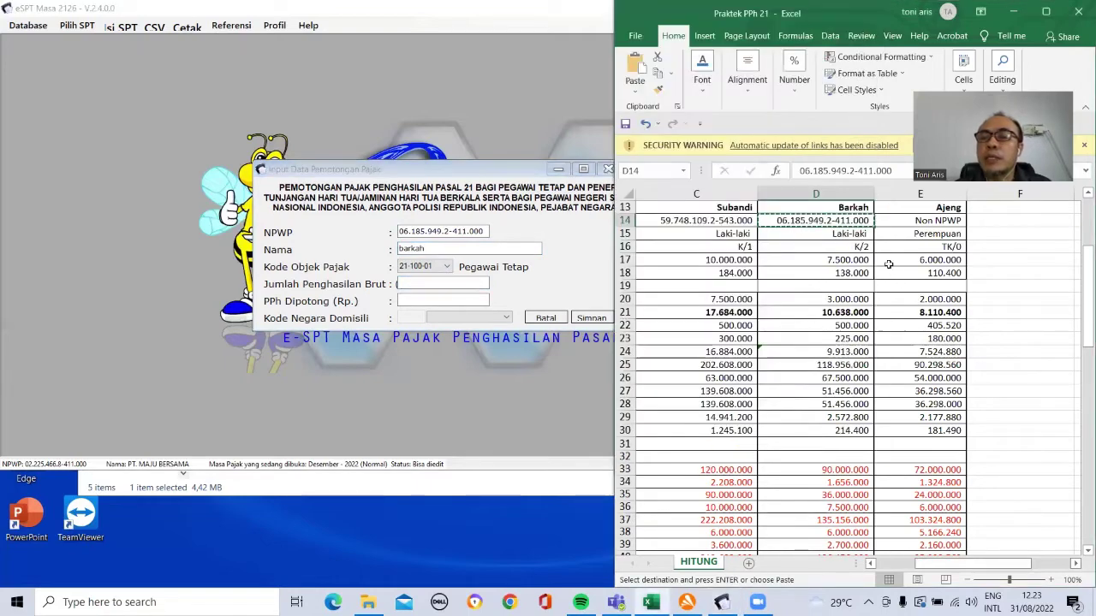
pyautogui.click(844, 238)
pyautogui.press('Up')
pyautogui.press('Up')
pyautogui.press('Up')
pyautogui.press('Up')
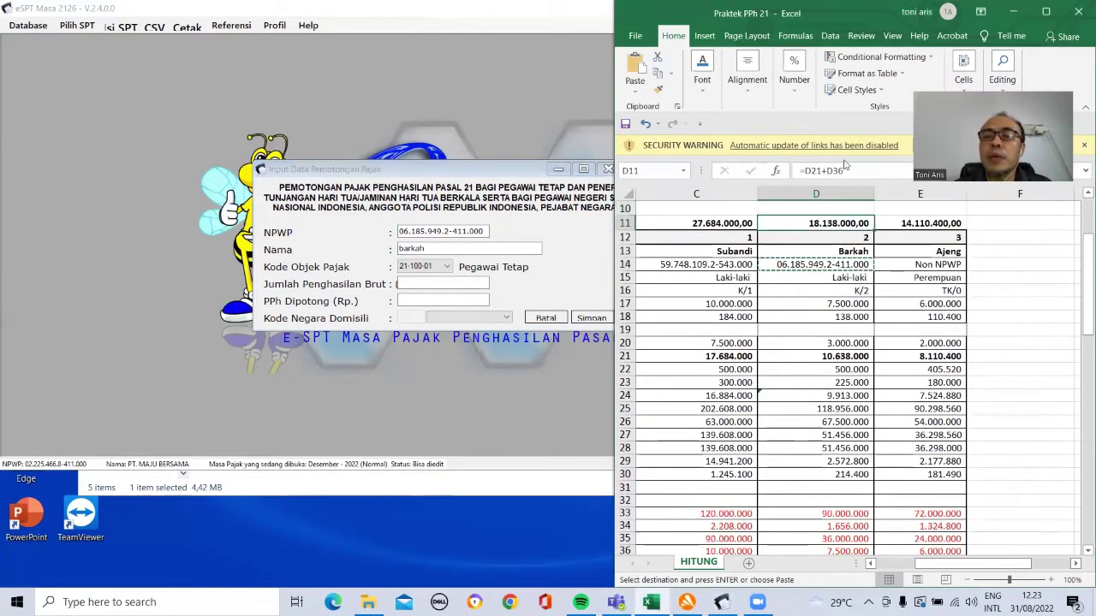
pyautogui.click(659, 79)
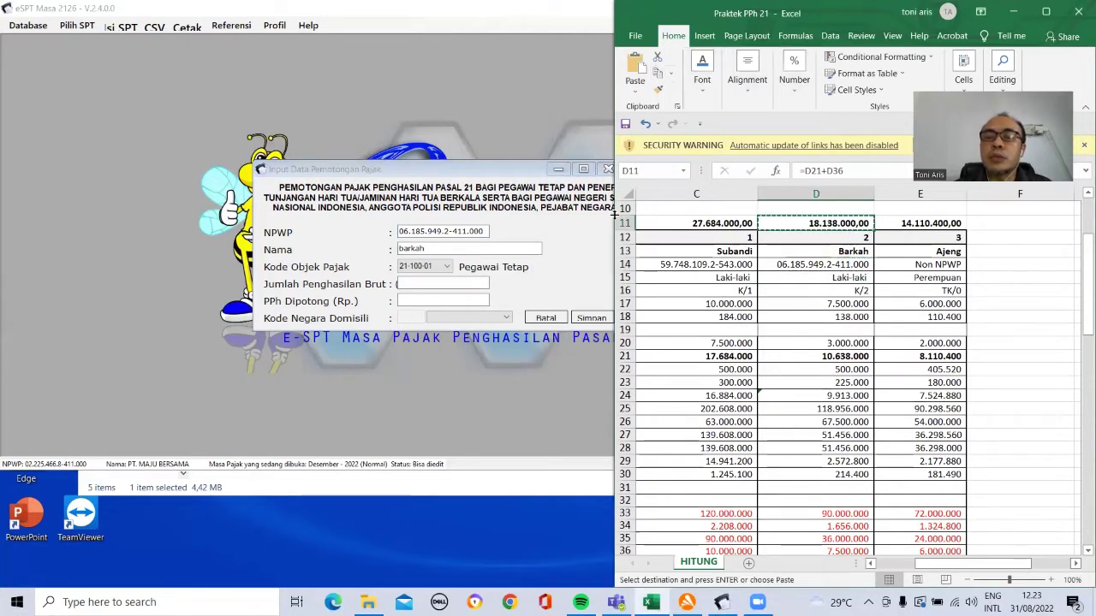
pyautogui.click(459, 281)
pyautogui.hotkey('ctrl', 'v')
pyautogui.press('BackSpace')
pyautogui.press('BackSpace')
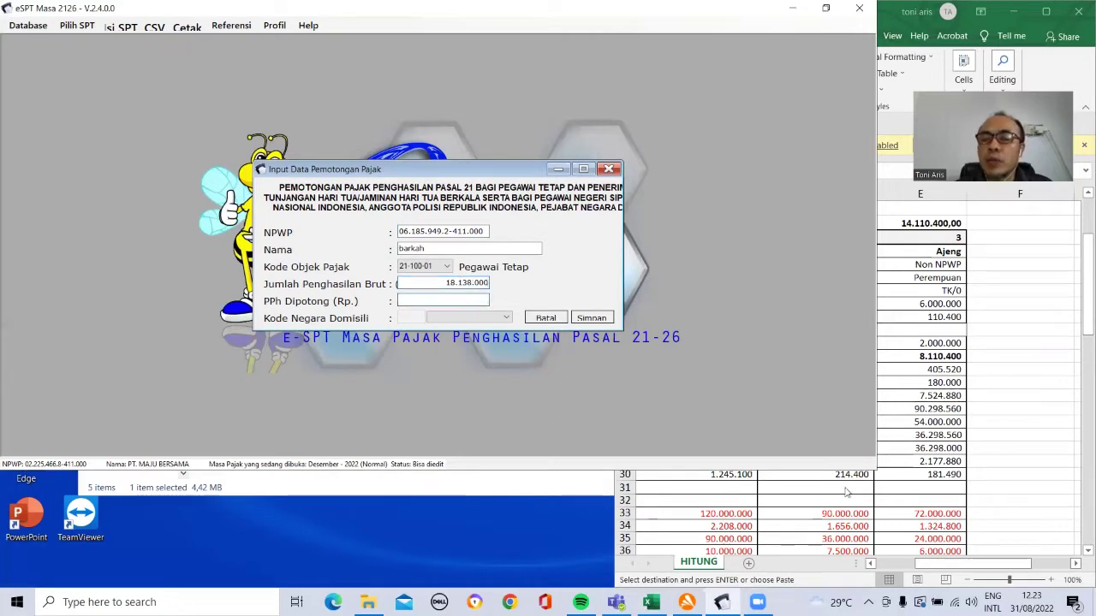
# Step: Enter PPh withheld 589.400, save the entry, and confirm recording another
pyautogui.click(847, 491)
pyautogui.click(835, 466)
pyautogui.scroll(-2, 835, 469)
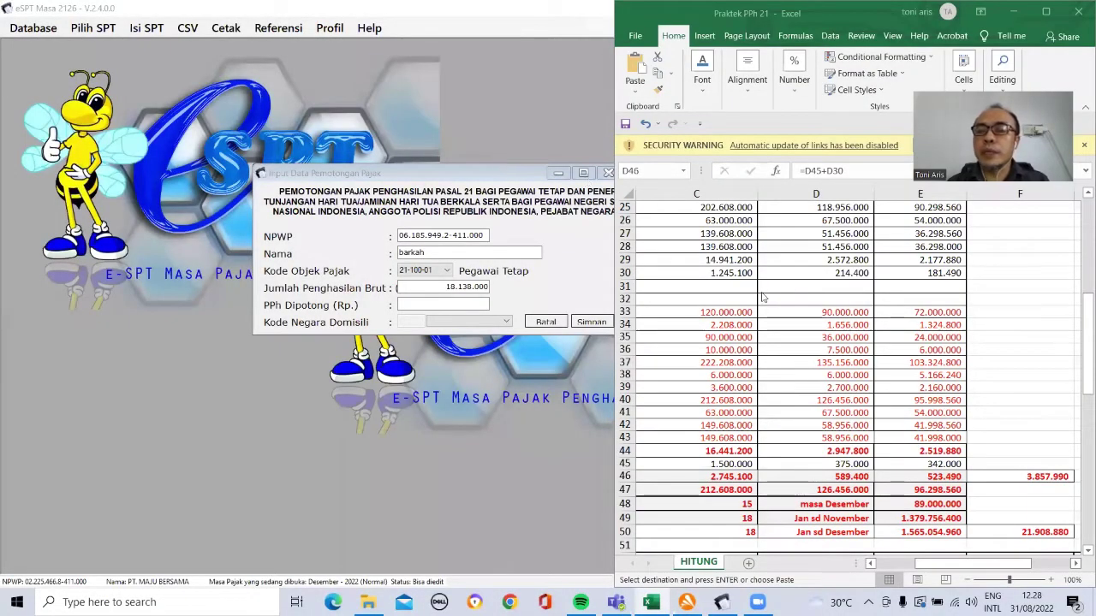
pyautogui.click(816, 343)
pyautogui.press('Down')
pyautogui.press('Down')
pyautogui.press('Down')
pyautogui.press('Down')
pyautogui.press('Down')
pyautogui.press('Down')
pyautogui.press('Down')
pyautogui.press('Down')
pyautogui.press('Down')
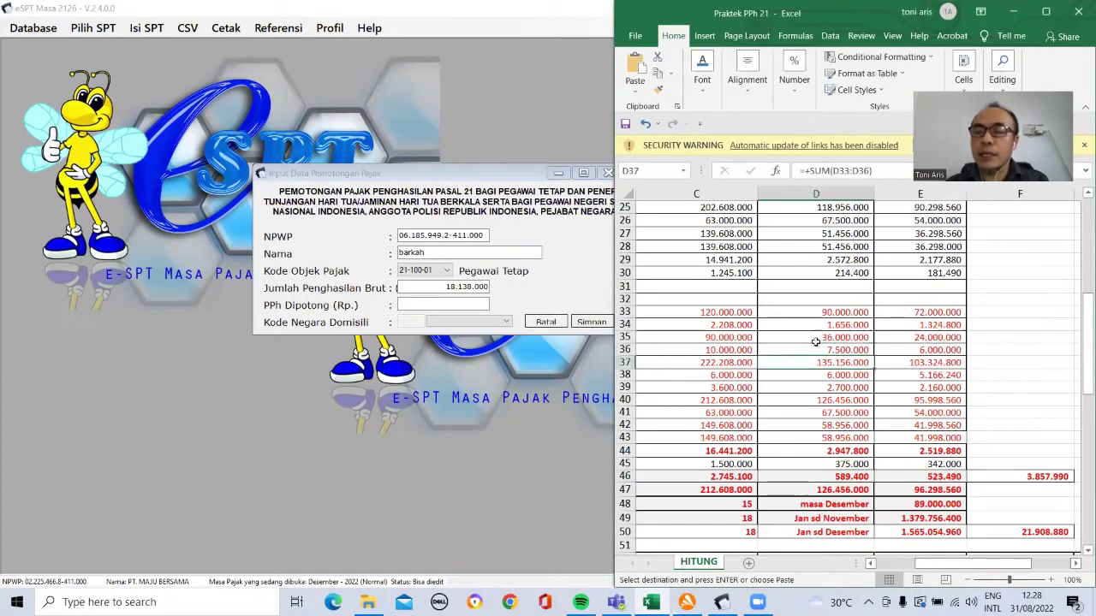
pyautogui.press('Down')
pyautogui.press('Down')
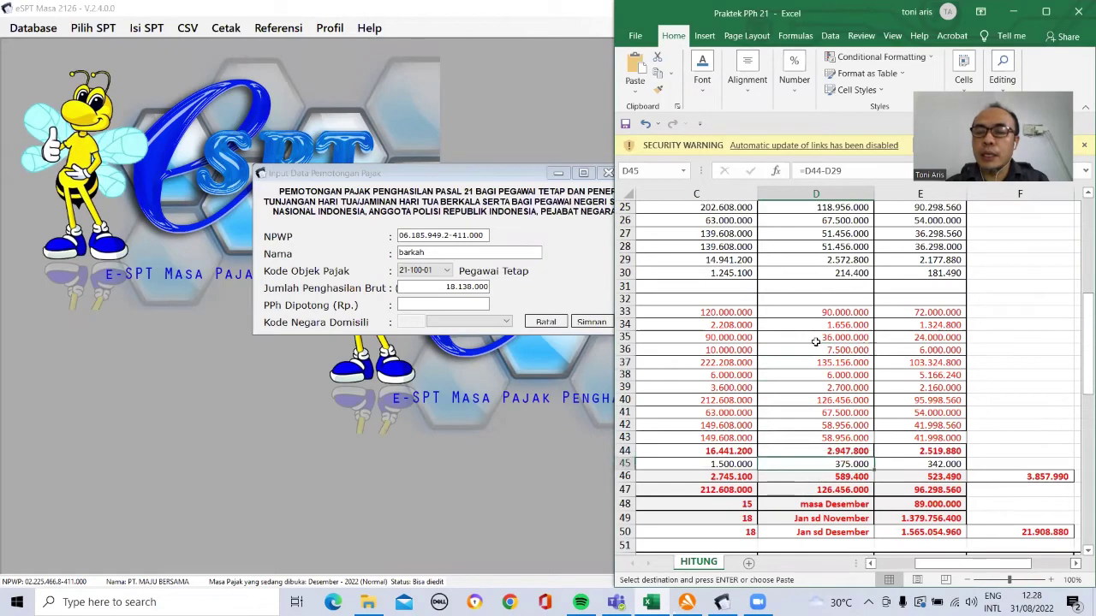
pyautogui.press('Left')
pyautogui.press('Left')
pyautogui.press('Left')
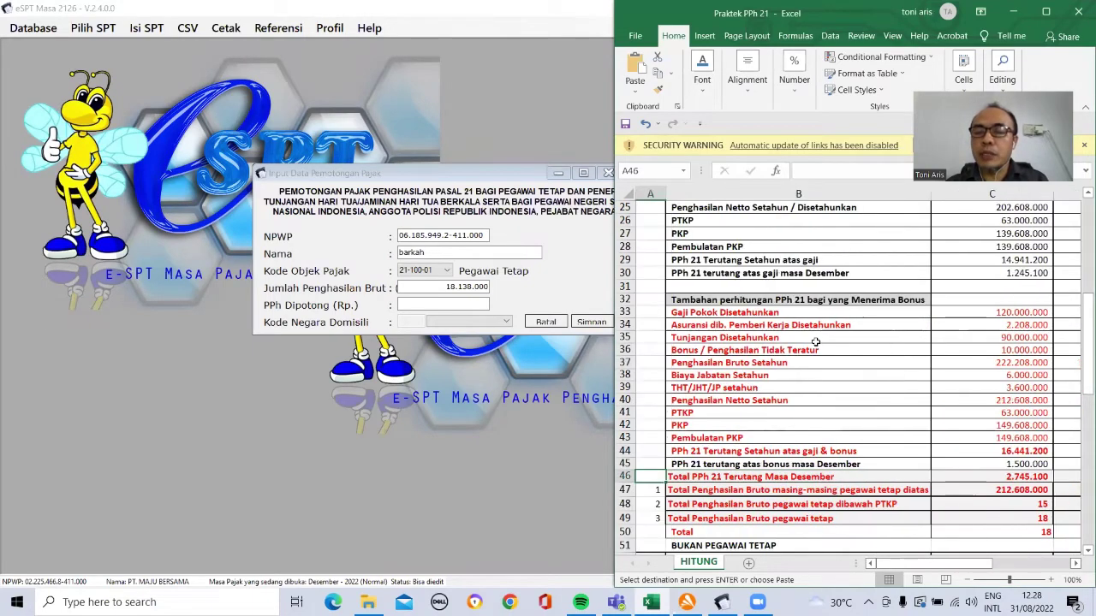
pyautogui.press('Right')
pyautogui.press('Right')
pyautogui.press('Right')
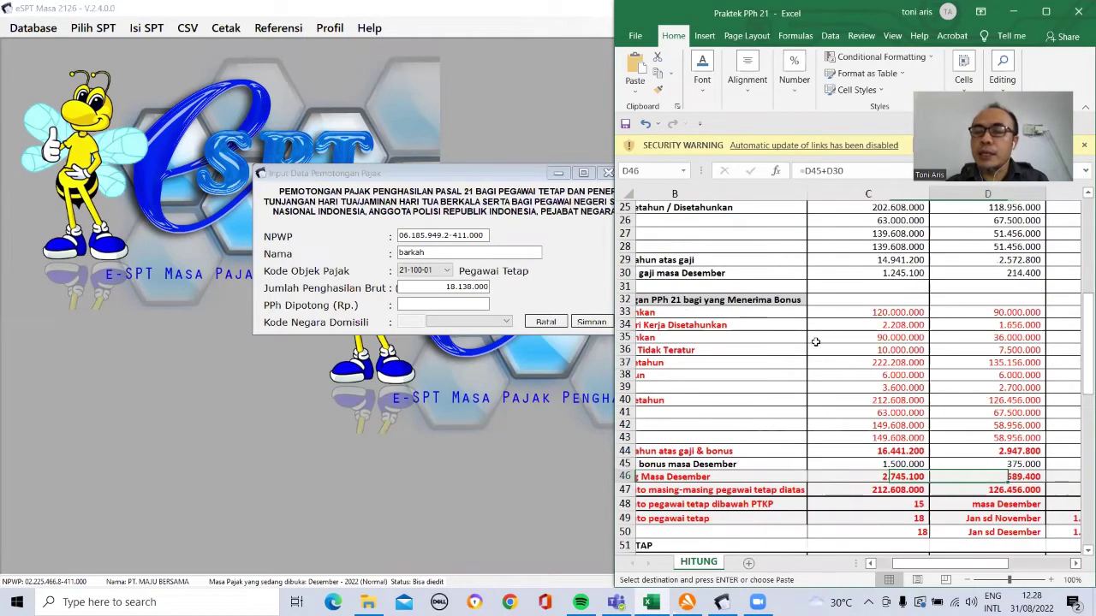
pyautogui.hscroll(1, 828, 500)
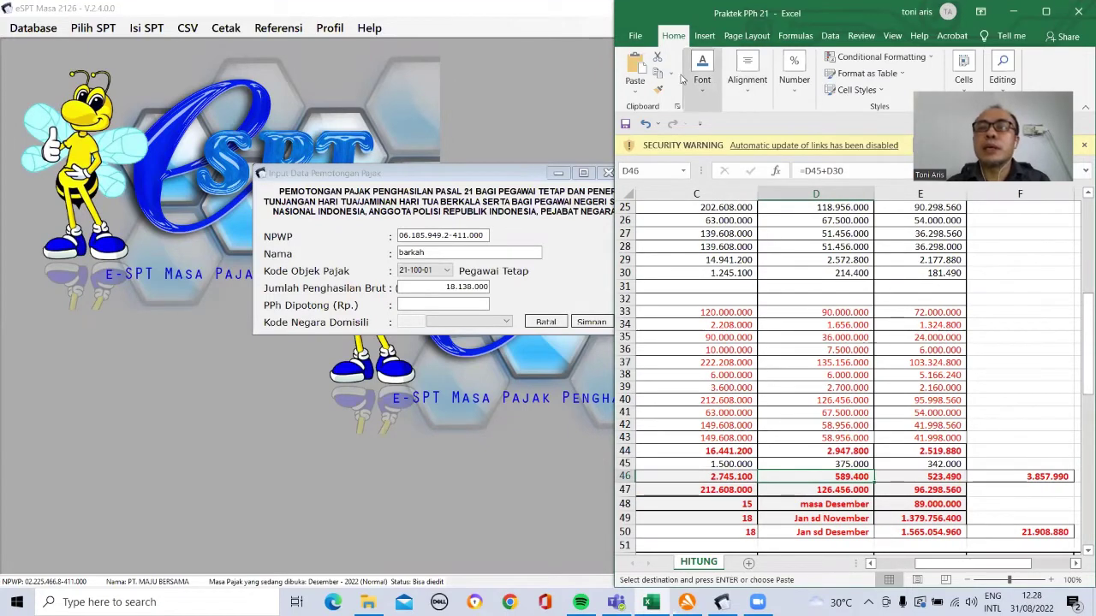
pyautogui.click(463, 304)
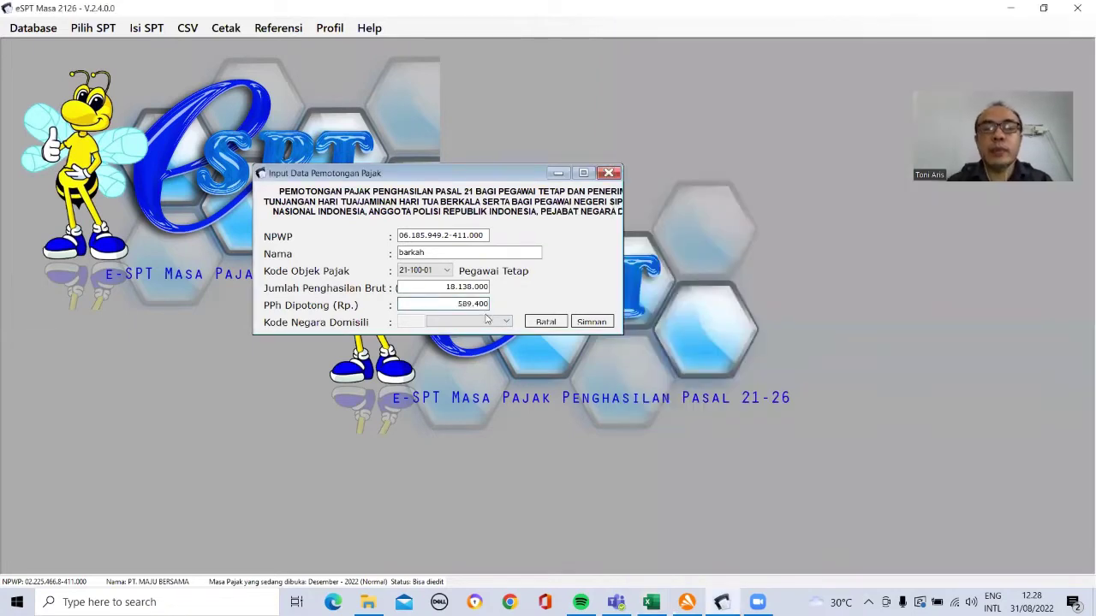
pyautogui.click(590, 322)
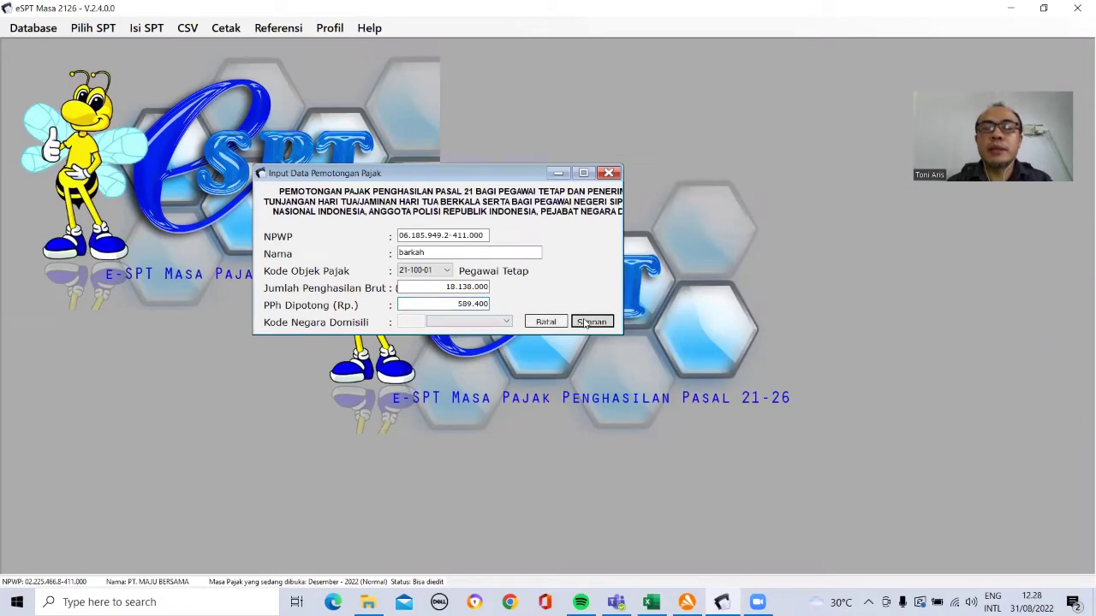
pyautogui.click(587, 351)
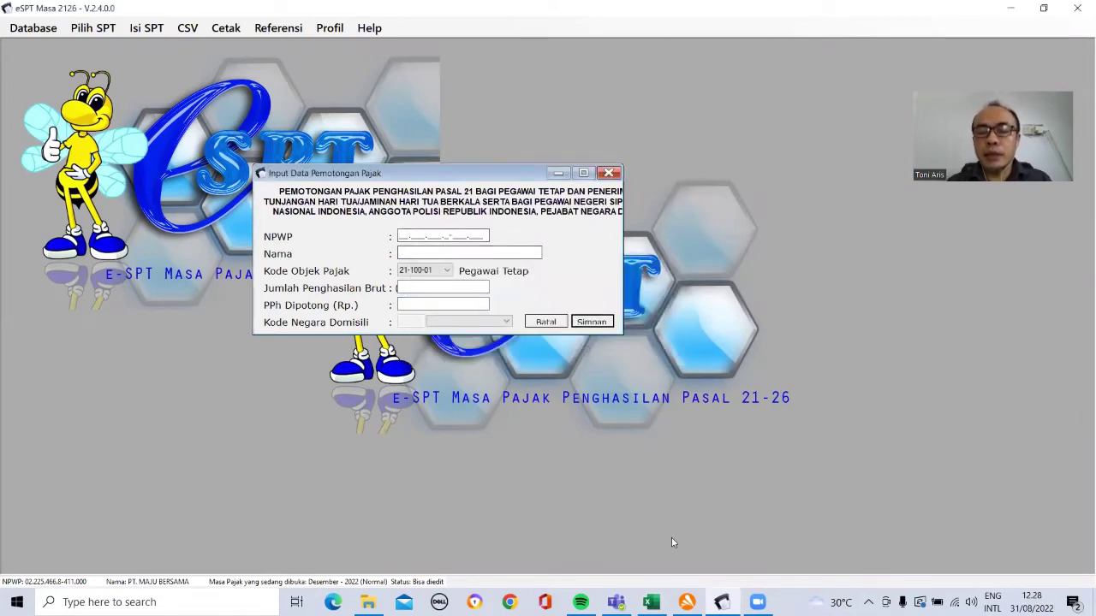
# Step: Enter NPWP 00.000.000.0-000.000 for the third employee, who has no NPWP
pyautogui.click(651, 602)
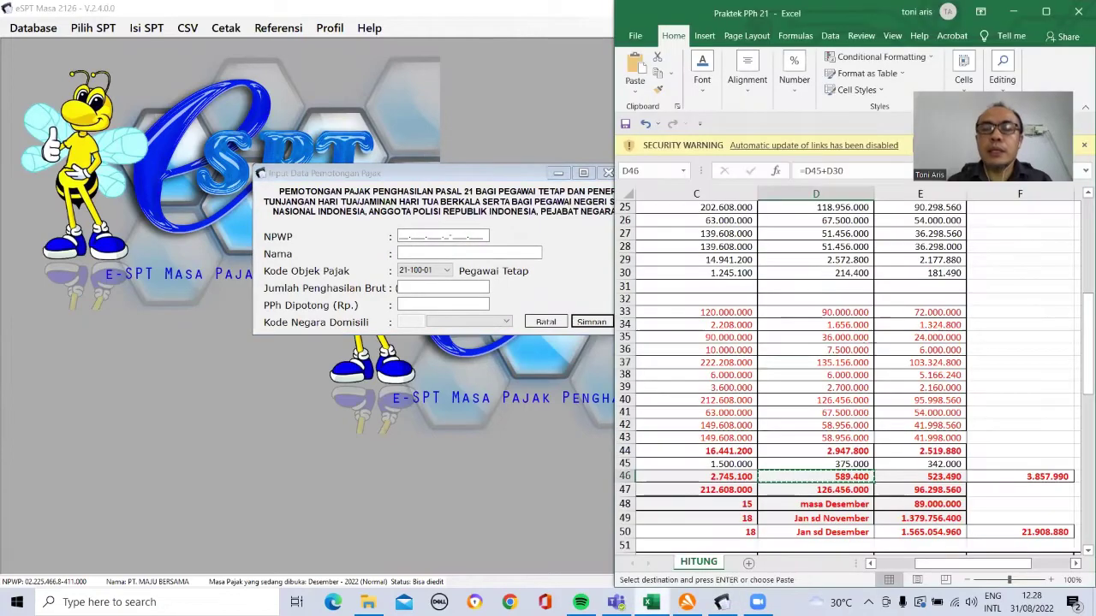
pyautogui.click(789, 328)
pyautogui.press('Up')
pyautogui.press('Up')
pyautogui.press('Up')
pyautogui.press('Up')
pyautogui.press('Up')
pyautogui.press('Up')
pyautogui.press('Up')
pyautogui.press('Up')
pyautogui.press('Up')
pyautogui.press('Up')
pyautogui.press('Up')
pyautogui.press('Up')
pyautogui.press('Up')
pyautogui.press('Up')
pyautogui.press('Up')
pyautogui.press('Up')
pyautogui.press('Up')
pyautogui.press('Up')
pyautogui.press('Up')
pyautogui.press('Up')
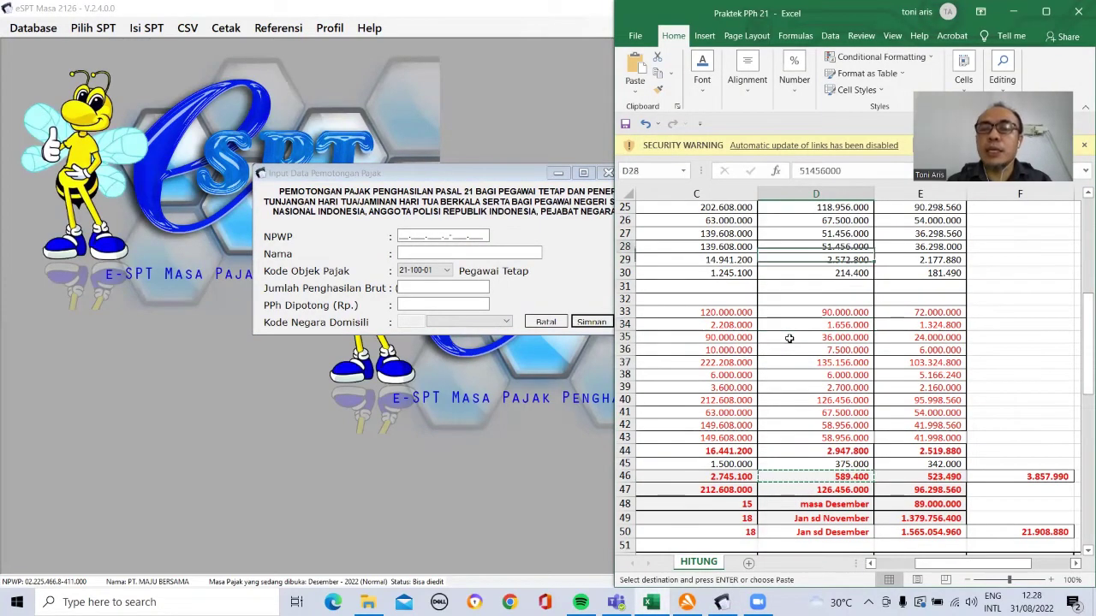
pyautogui.press('Down')
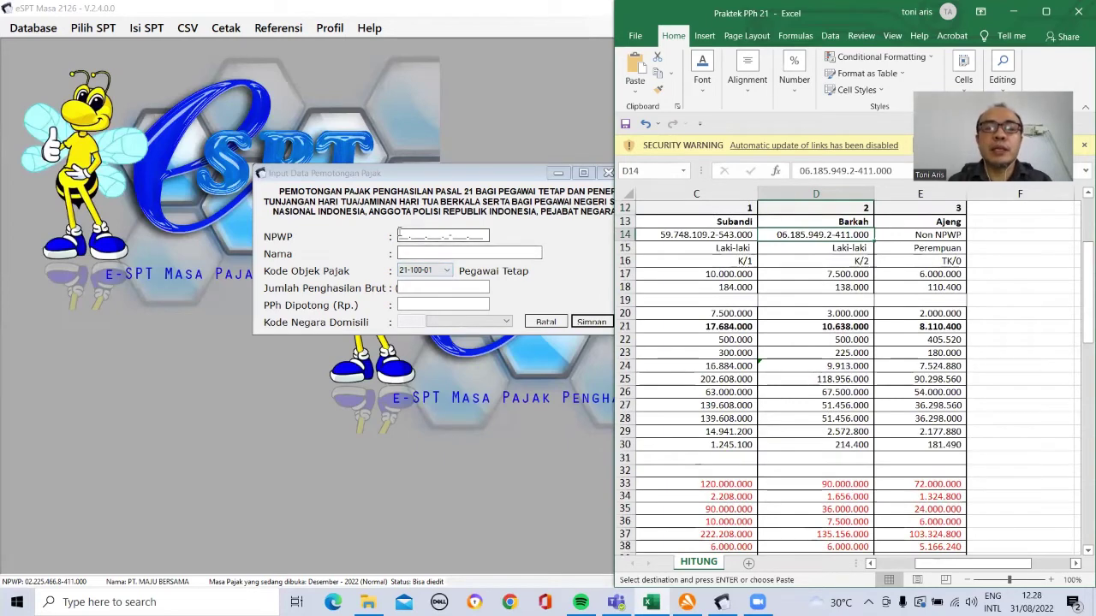
pyautogui.click(399, 235)
pyautogui.write('000000000000000')
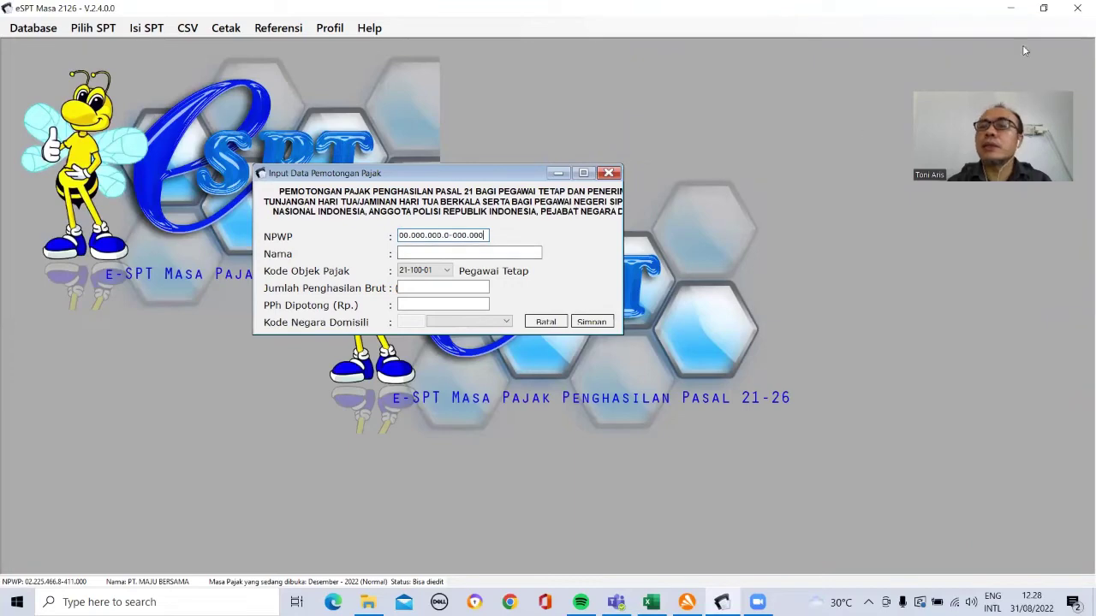
# Step: Restore the eSPT window, reposition the entry form, and close File Explorer
pyautogui.click(1043, 8)
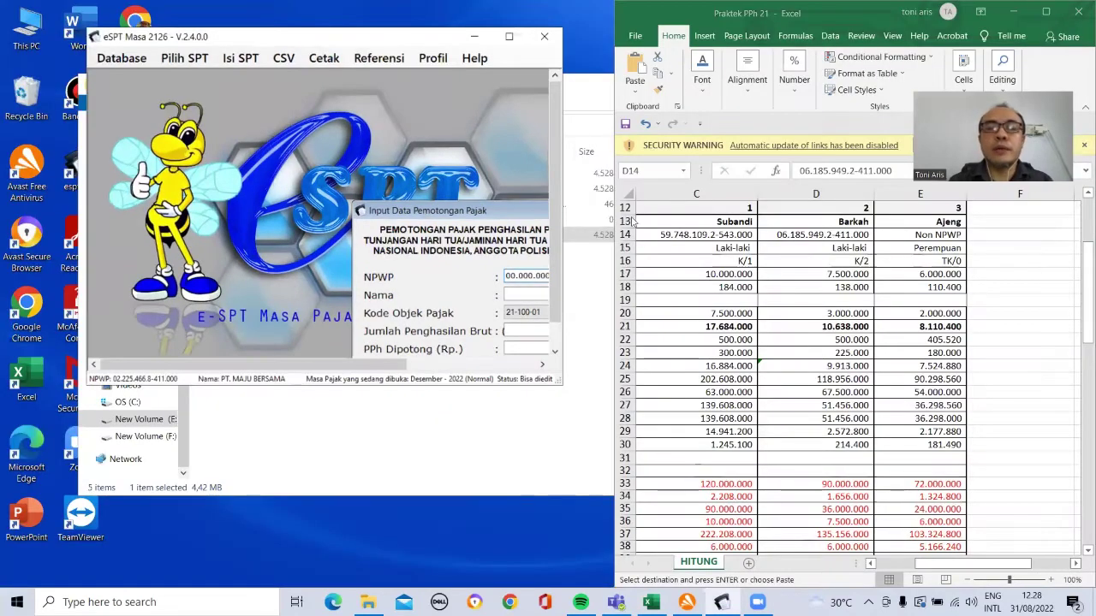
pyautogui.click(581, 139)
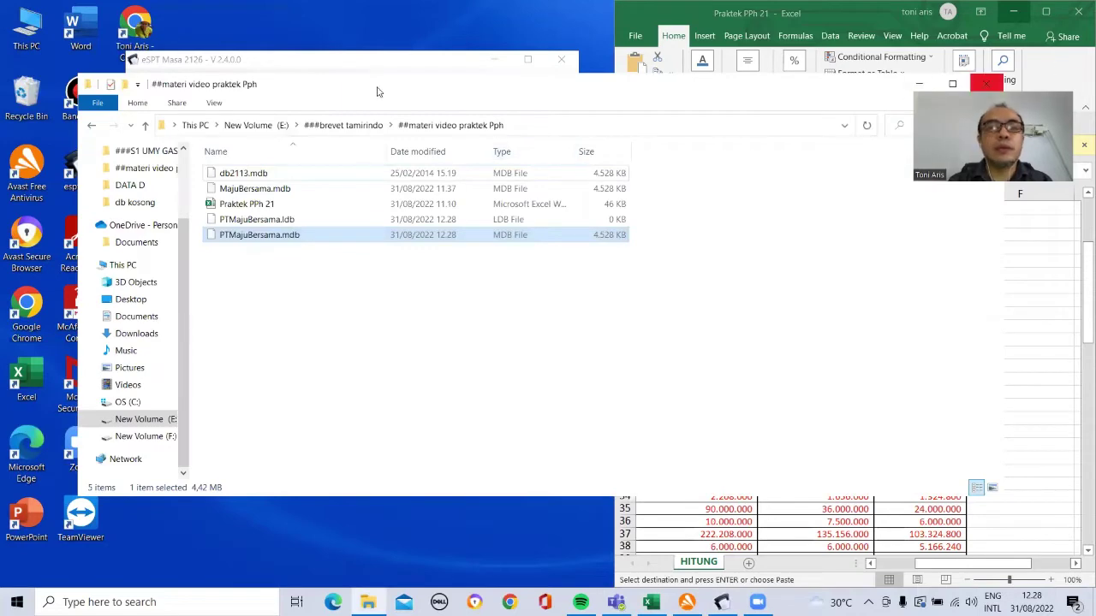
pyautogui.click(377, 59)
pyautogui.moveTo(412, 376); pyautogui.dragTo(515, 377)
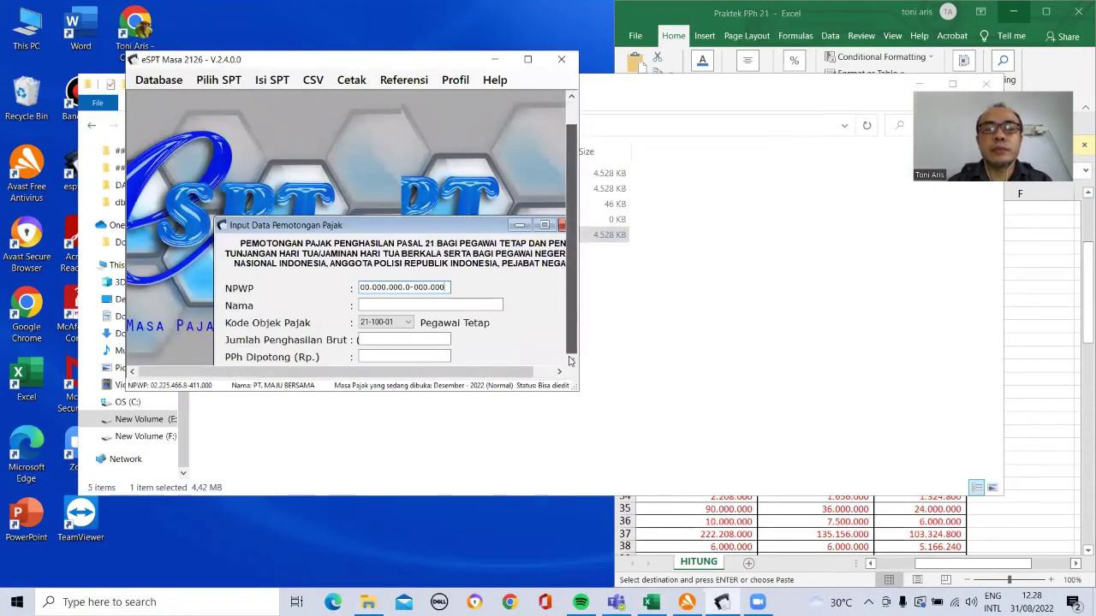
pyautogui.click(570, 361)
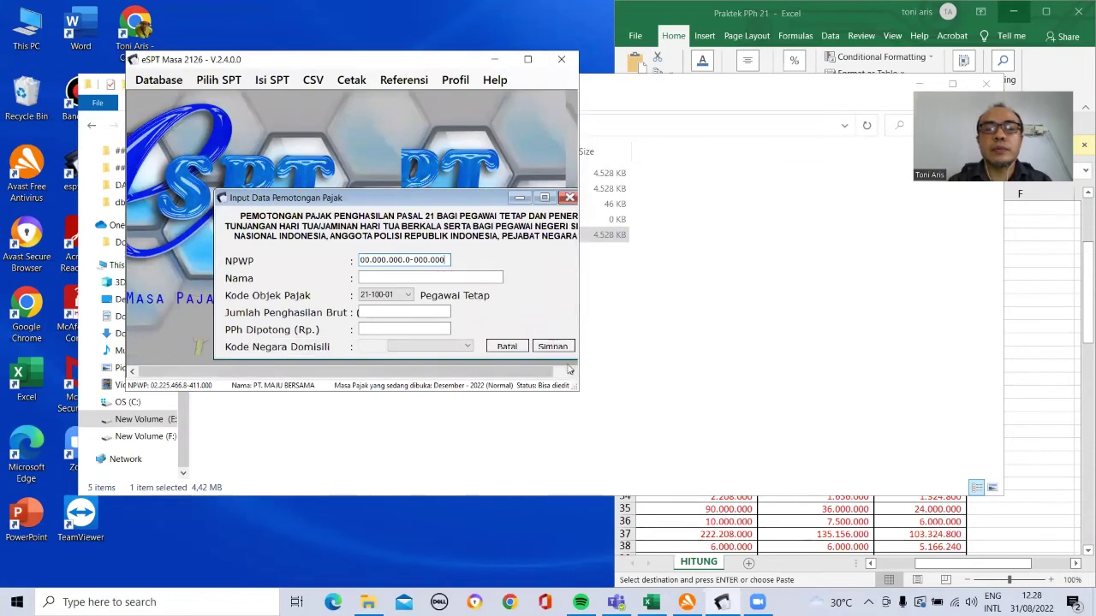
pyautogui.click(981, 338)
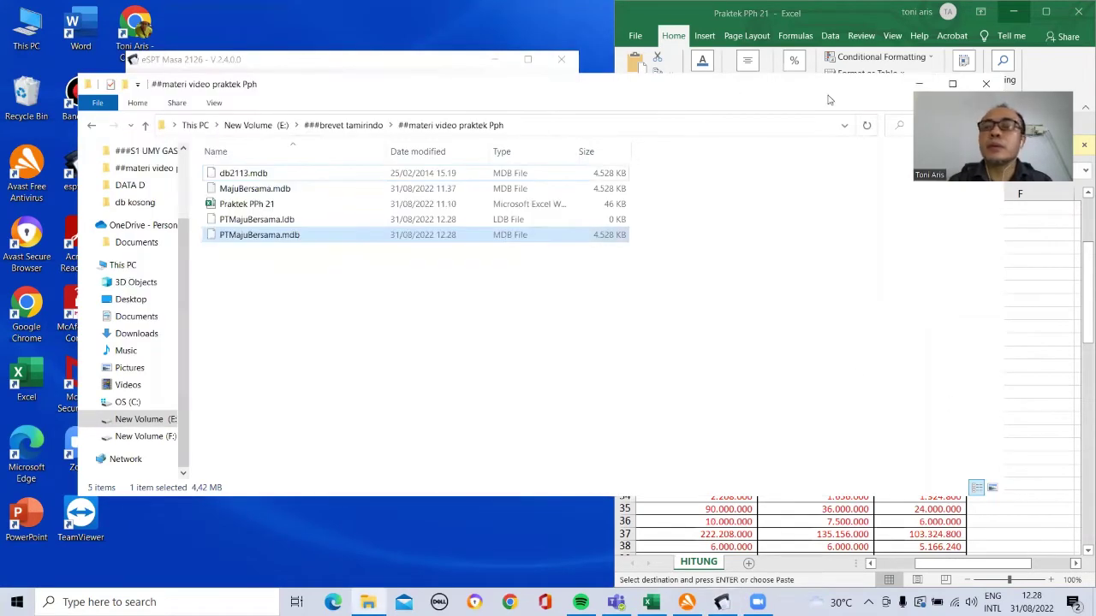
pyautogui.click(983, 86)
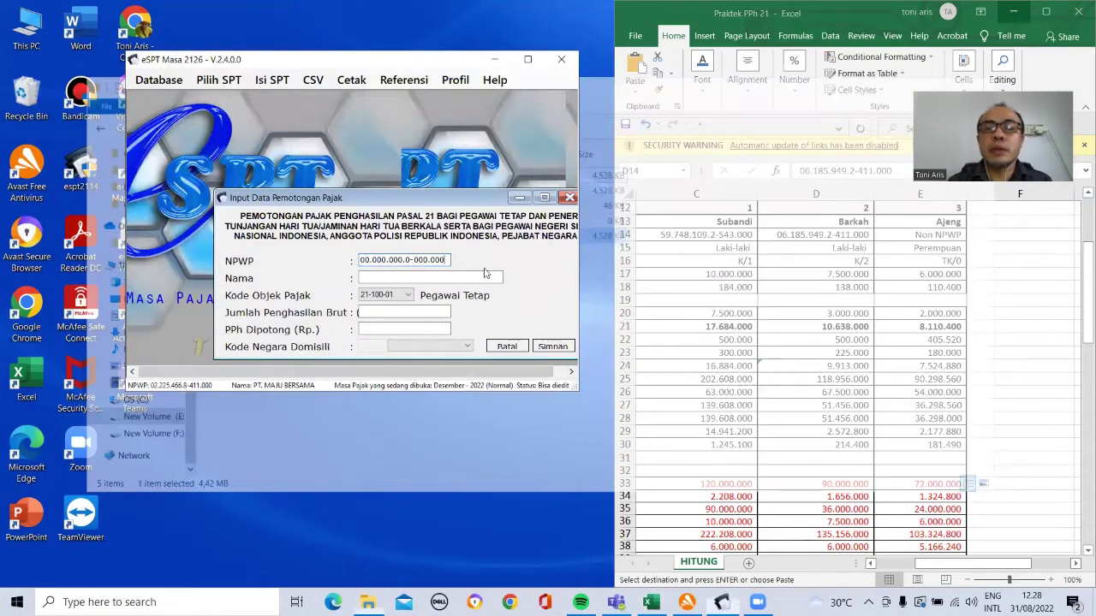
# Step: Enter the third employee's name and gross income 14.110.400 from cell E11
pyautogui.click(469, 279)
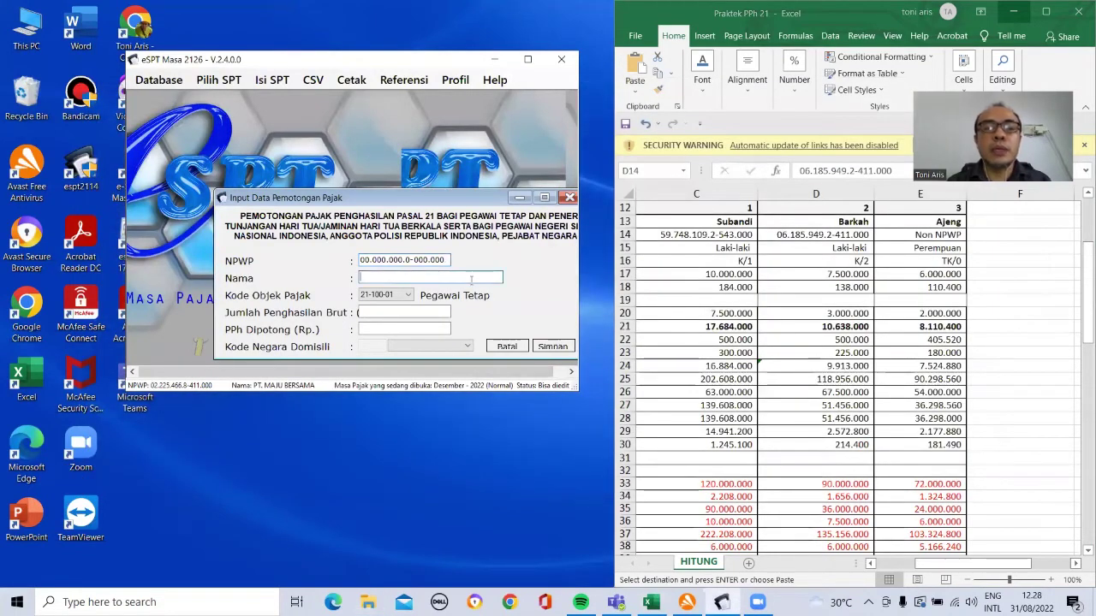
pyautogui.write('ajeng')
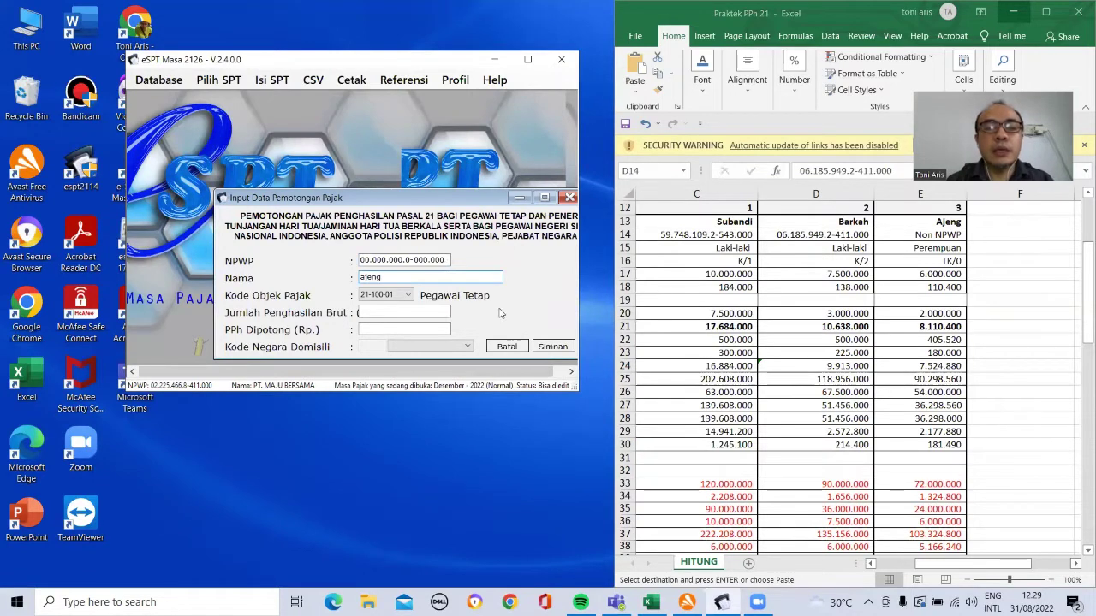
pyautogui.click(897, 277)
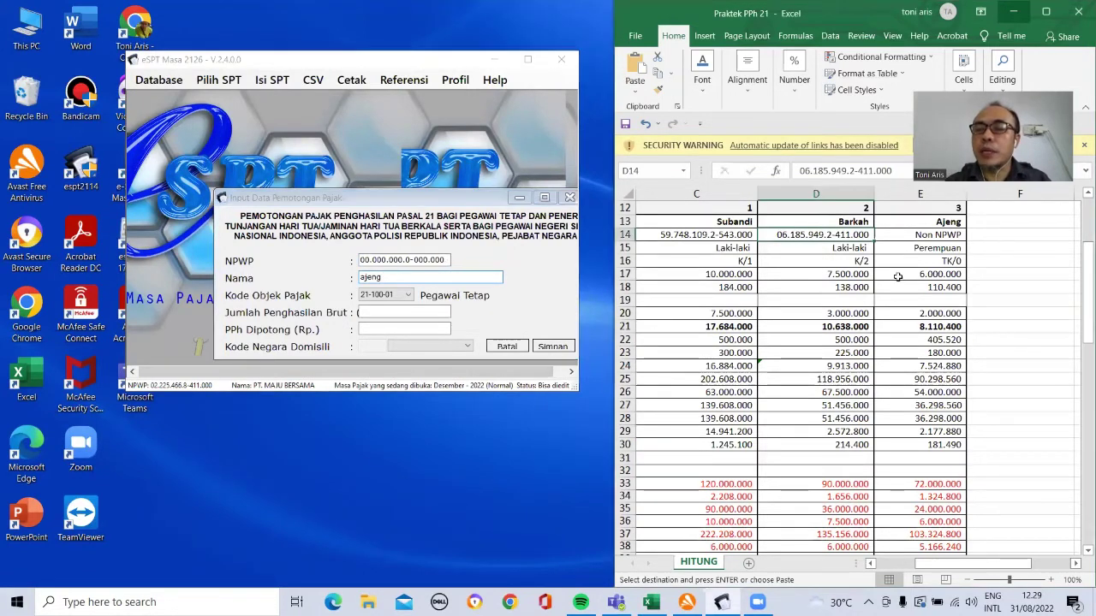
pyautogui.press('Up')
pyautogui.press('Up')
pyautogui.press('Up')
pyautogui.press('Up')
pyautogui.press('Up')
pyautogui.press('Up')
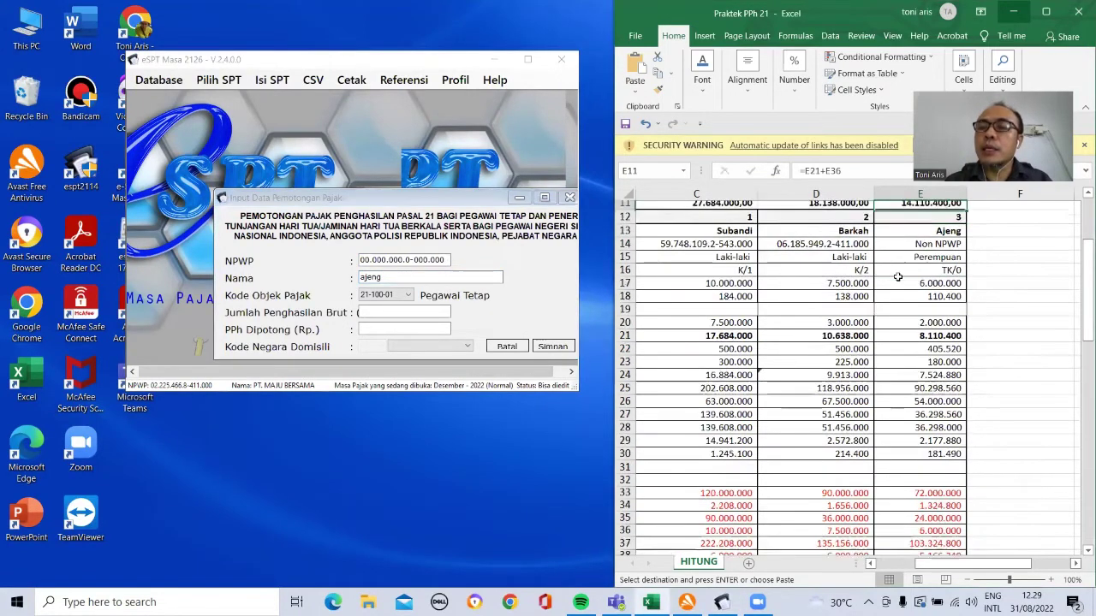
pyautogui.click(657, 73)
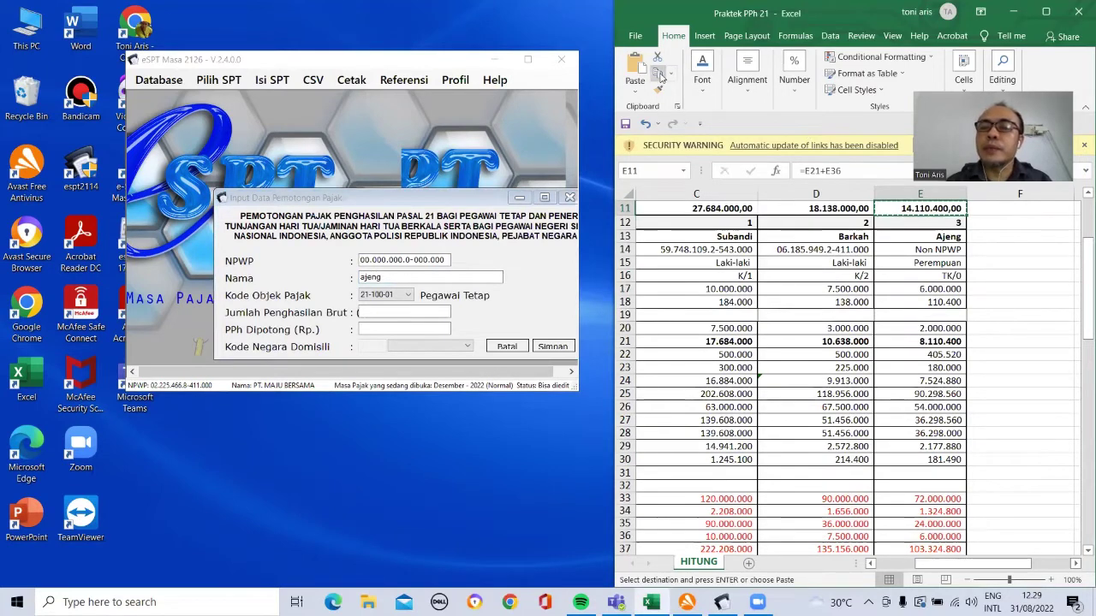
pyautogui.click(373, 312)
pyautogui.hotkey('ctrl', 'v')
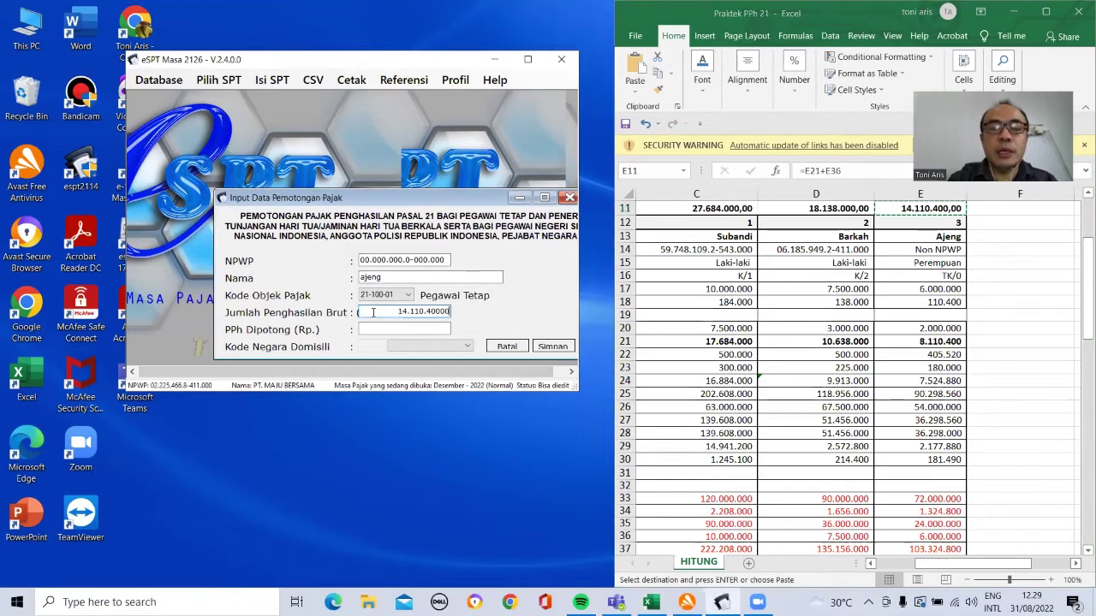
pyautogui.press('BackSpace')
pyautogui.press('BackSpace')
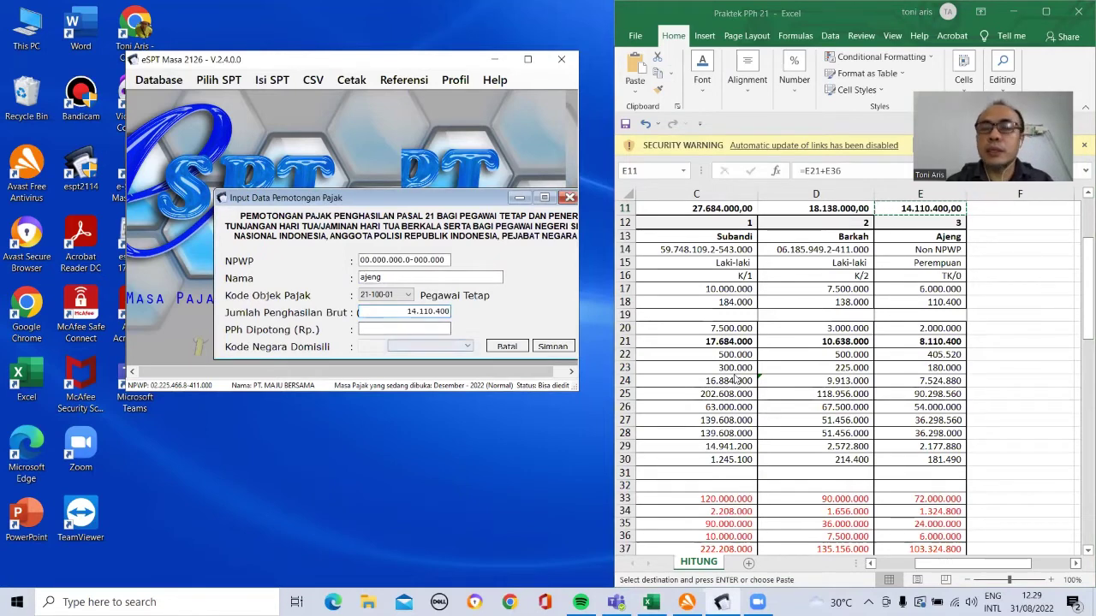
# Step: Copy PPh withheld 523.490 from cell E46 into the form and save the record
pyautogui.click(906, 390)
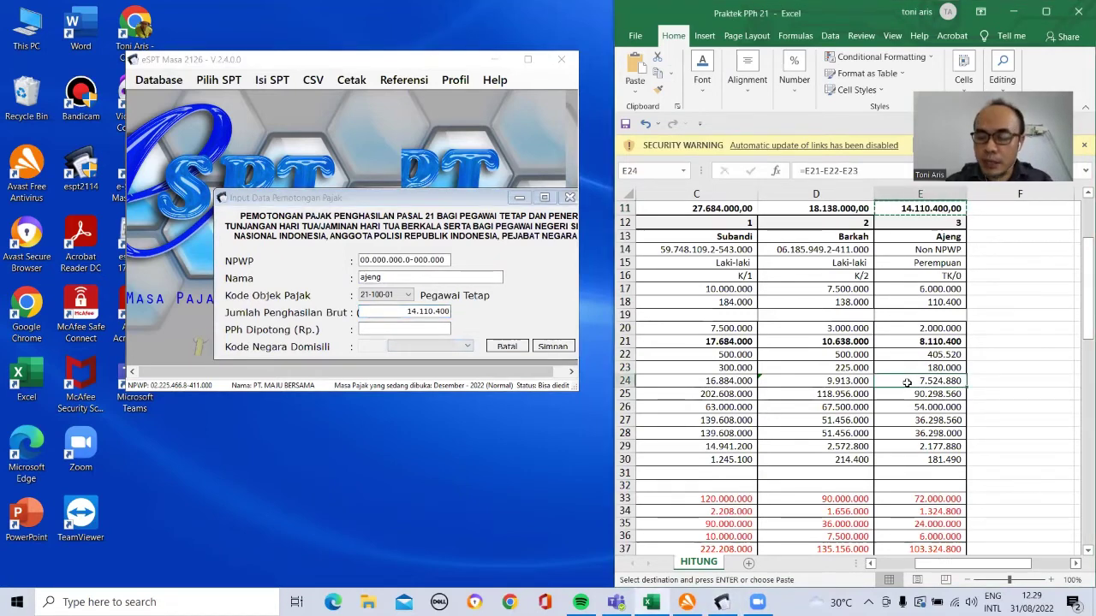
pyautogui.press('Down')
pyautogui.press('Down')
pyautogui.press('Down')
pyautogui.press('Down')
pyautogui.press('Down')
pyautogui.press('Down')
pyautogui.press('Down')
pyautogui.press('Down')
pyautogui.press('Down')
pyautogui.press('Down')
pyautogui.press('Down')
pyautogui.press('Down')
pyautogui.press('Down')
pyautogui.press('Down')
pyautogui.press('Down')
pyautogui.press('Down')
pyautogui.press('Down')
pyautogui.press('Down')
pyautogui.press('Down')
pyautogui.press('Down')
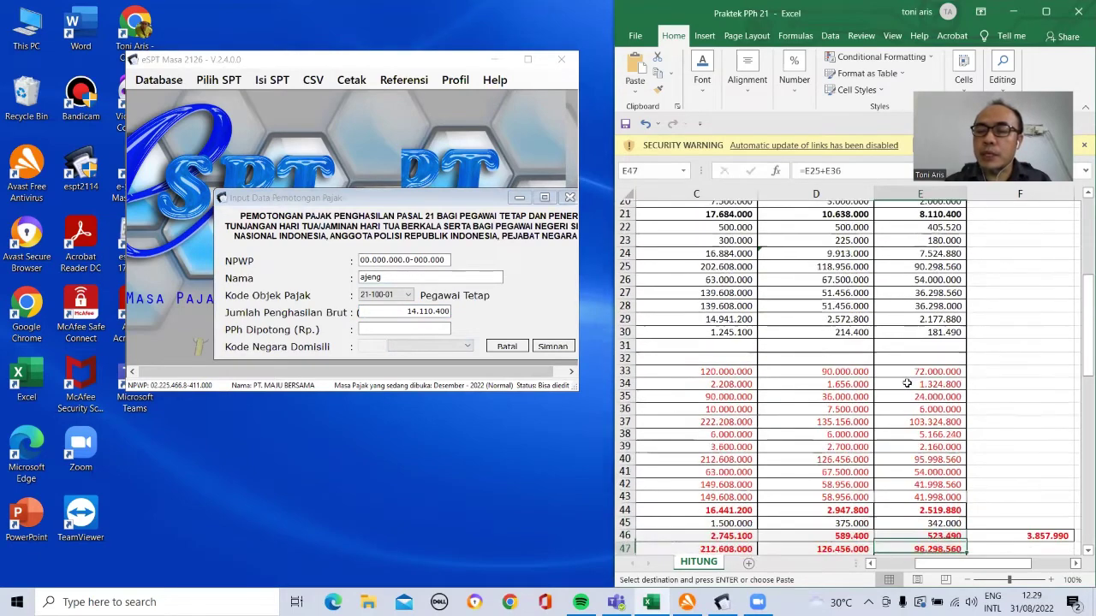
pyautogui.press('Up')
pyautogui.press('Up')
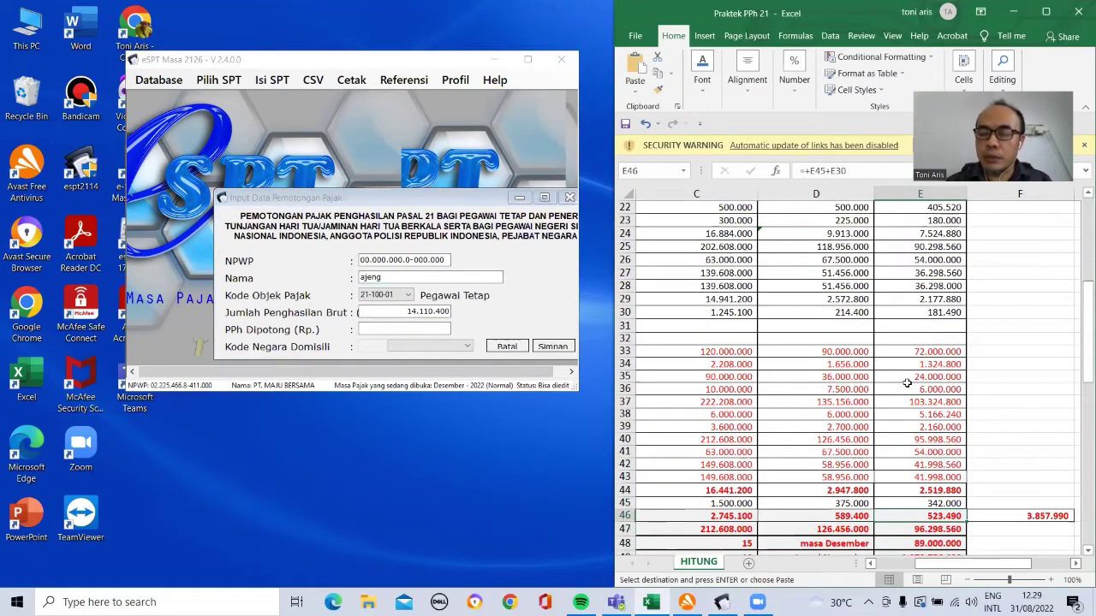
pyautogui.press('Right')
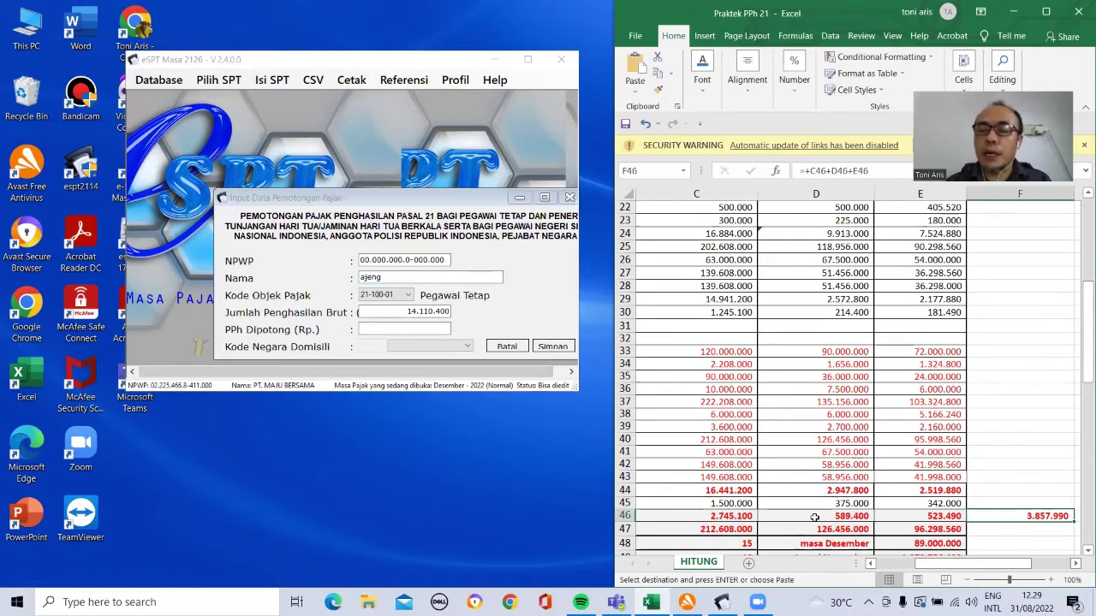
pyautogui.click(753, 352)
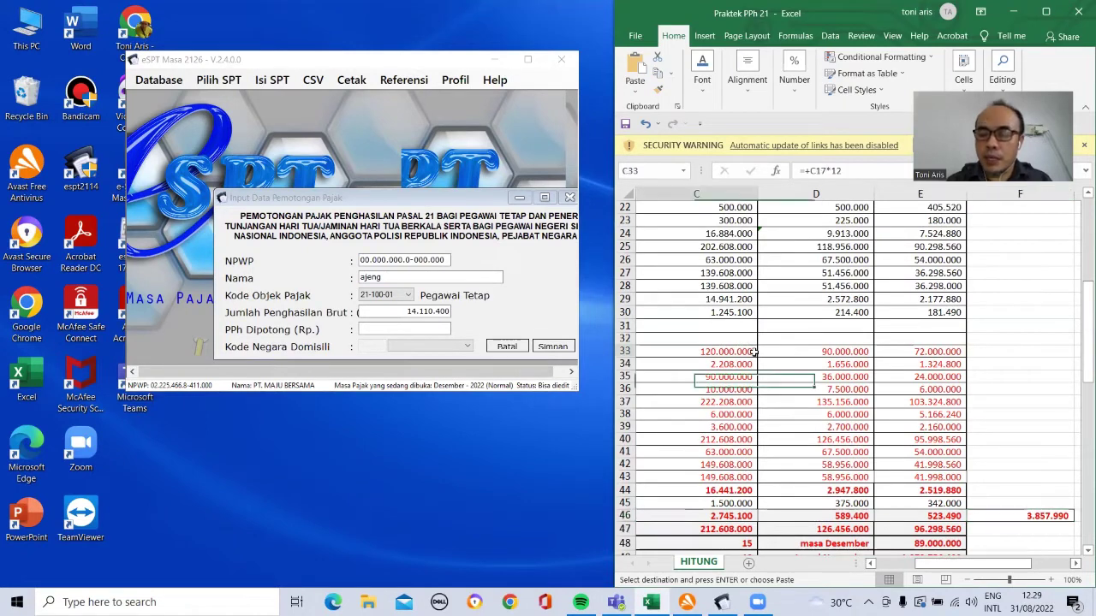
pyautogui.press('Up')
pyautogui.press('Up')
pyautogui.press('Up')
pyautogui.press('Up')
pyautogui.press('Up')
pyautogui.press('Up')
pyautogui.press('Up')
pyautogui.press('Up')
pyautogui.press('Up')
pyautogui.press('Up')
pyautogui.press('Up')
pyautogui.press('Up')
pyautogui.press('Up')
pyautogui.press('Up')
pyautogui.press('Up')
pyautogui.press('Up')
pyautogui.press('Up')
pyautogui.press('Up')
pyautogui.press('Up')
pyautogui.press('Up')
pyautogui.press('Up')
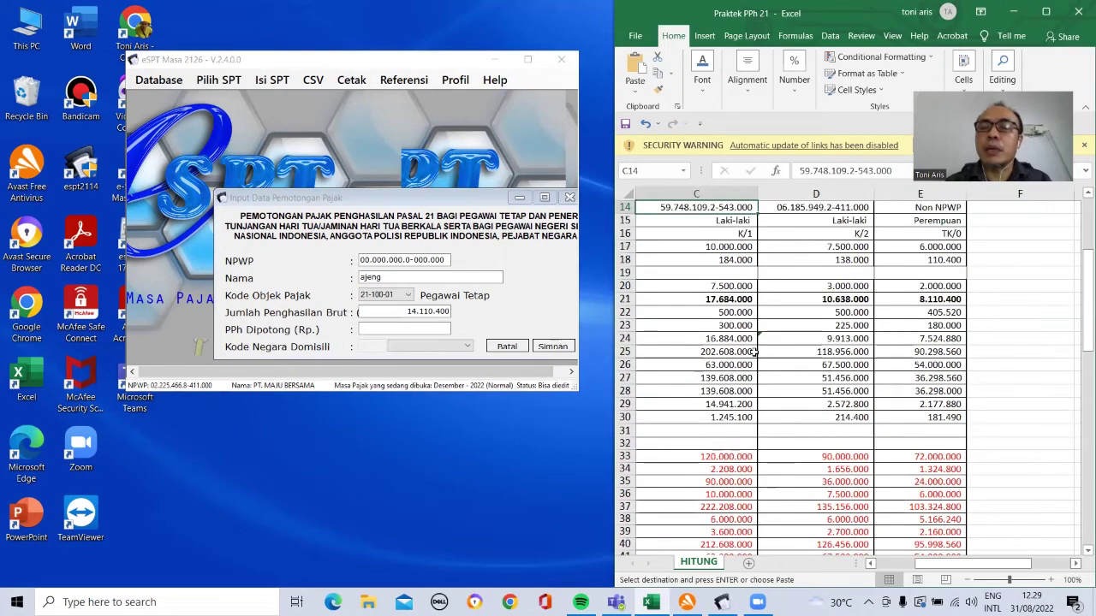
pyautogui.press('Down')
pyautogui.press('Down')
pyautogui.press('Down')
pyautogui.press('Down')
pyautogui.press('Down')
pyautogui.press('Down')
pyautogui.press('Down')
pyautogui.press('Down')
pyautogui.press('Down')
pyautogui.press('Down')
pyautogui.press('Down')
pyautogui.press('Down')
pyautogui.press('Down')
pyautogui.press('Down')
pyautogui.press('Down')
pyautogui.press('Down')
pyautogui.press('Down')
pyautogui.press('Down')
pyautogui.press('Down')
pyautogui.press('Down')
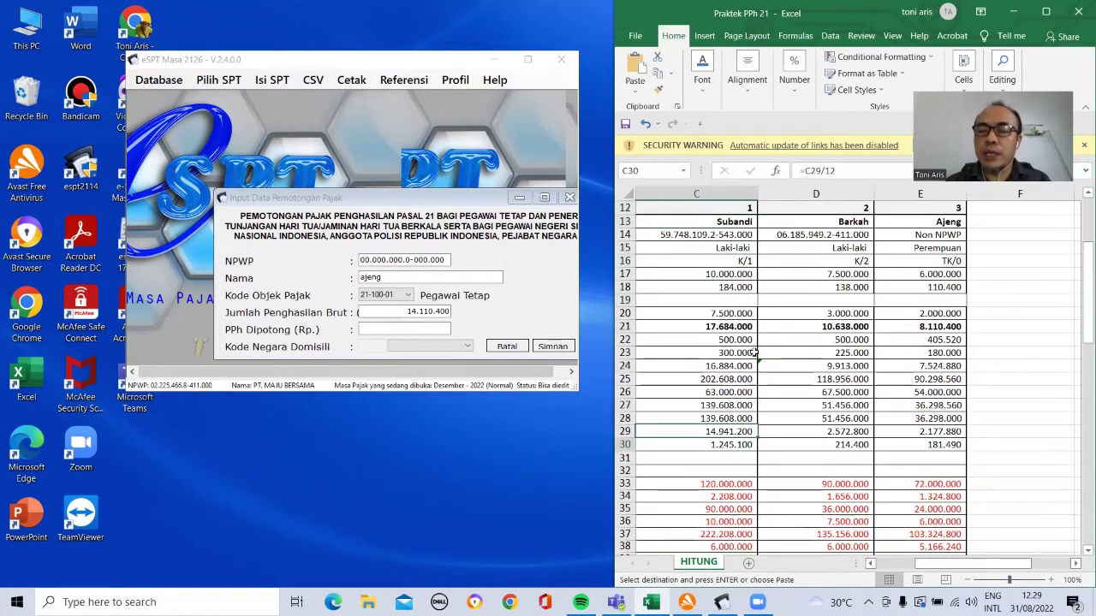
pyautogui.press('Up')
pyautogui.press('Up')
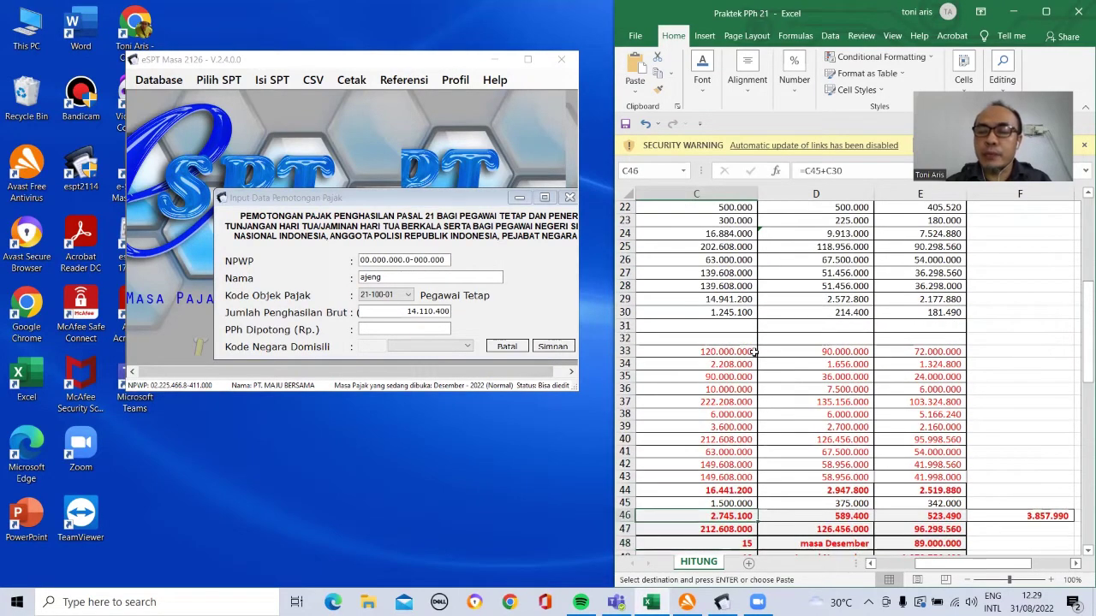
pyautogui.click(942, 517)
pyautogui.hotkey('ctrl', 'c')
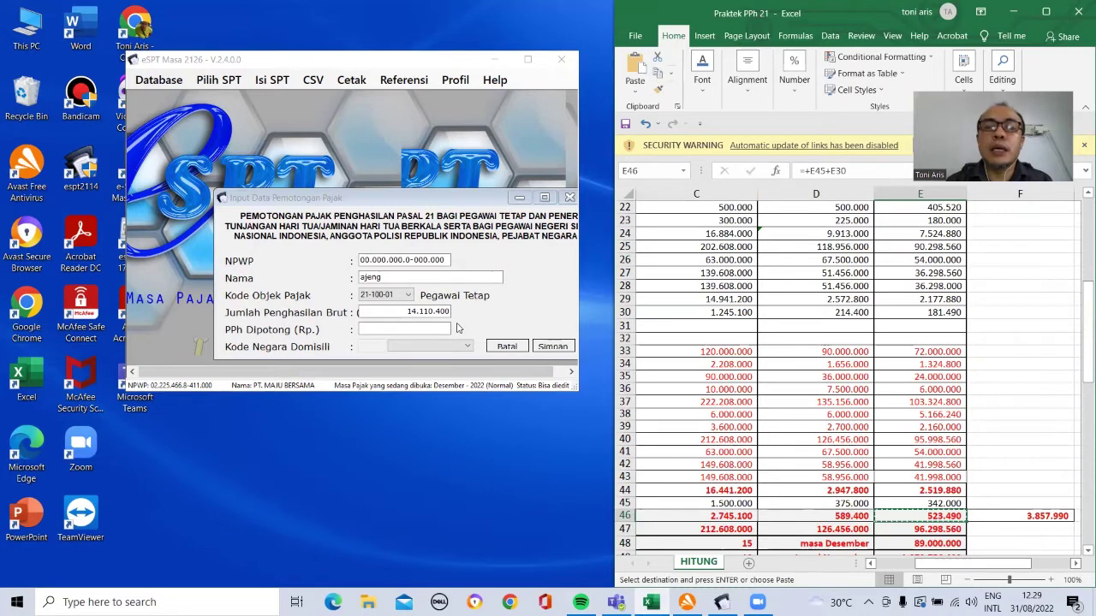
pyautogui.click(439, 327)
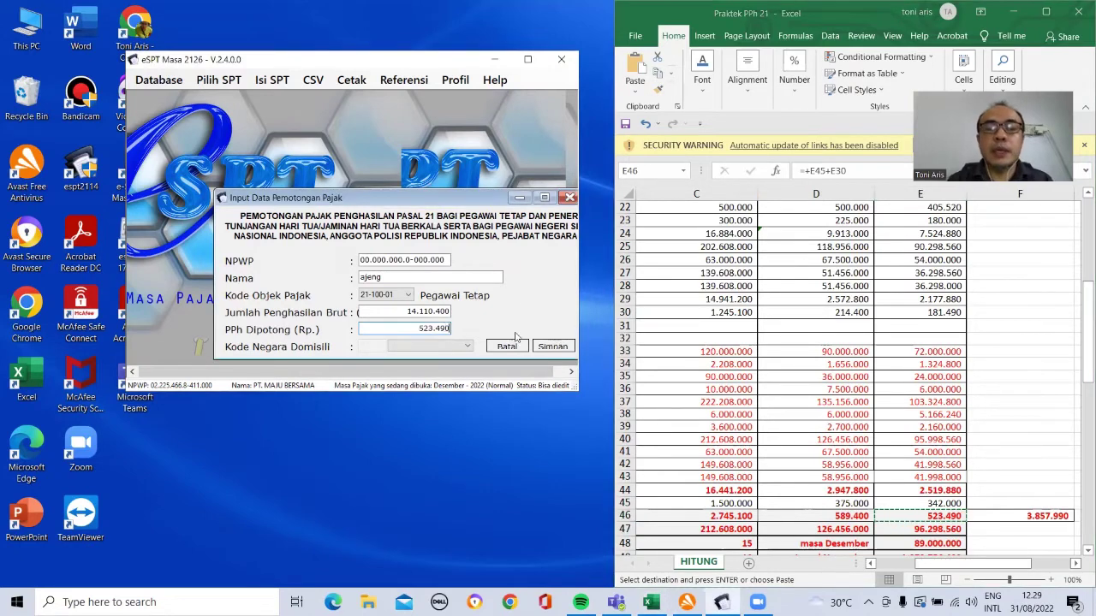
pyautogui.click(554, 346)
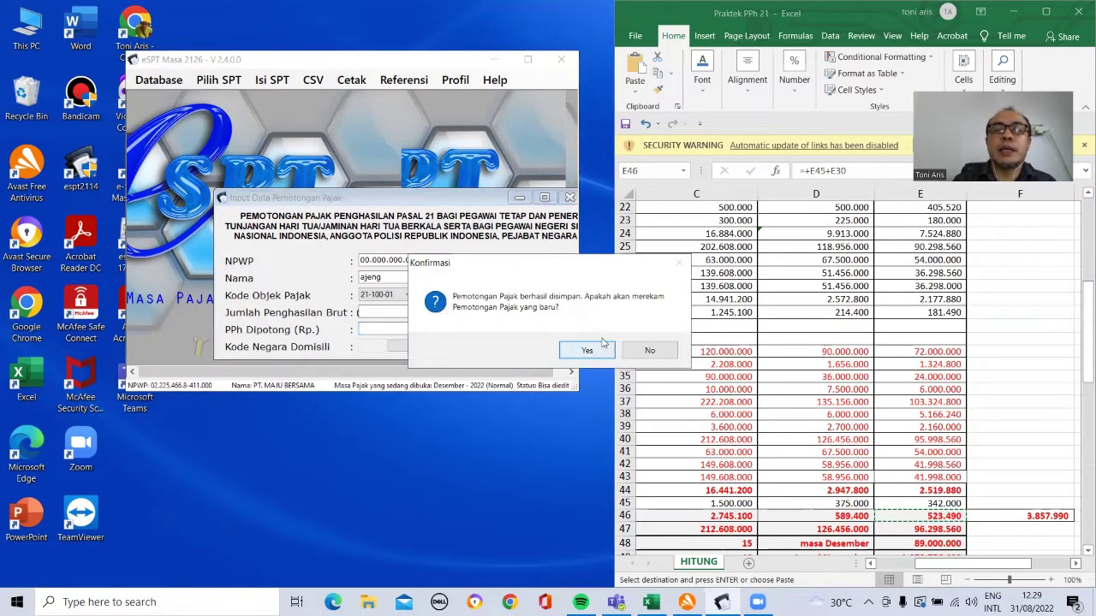
# Step: Stop at three employee entries and set the Bagian B employee count to 15
pyautogui.click(650, 350)
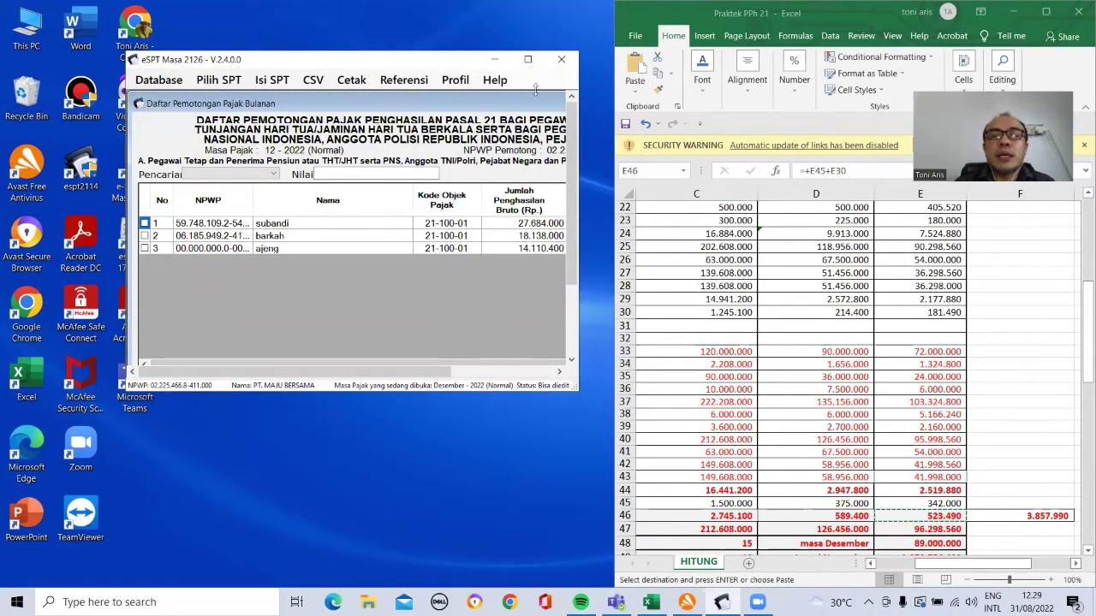
pyautogui.click(527, 59)
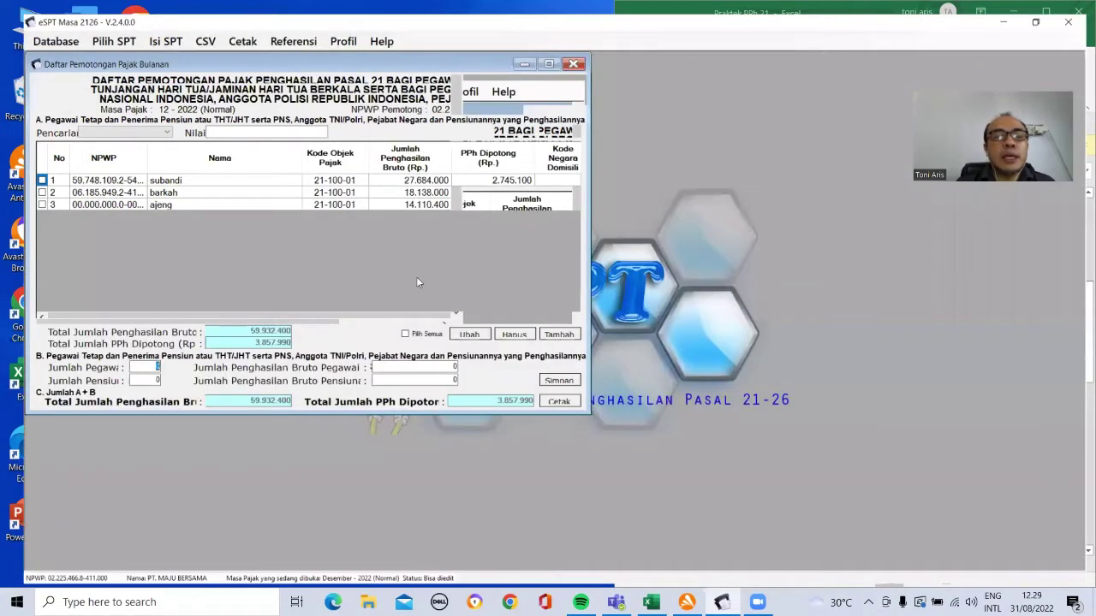
pyautogui.write('15')
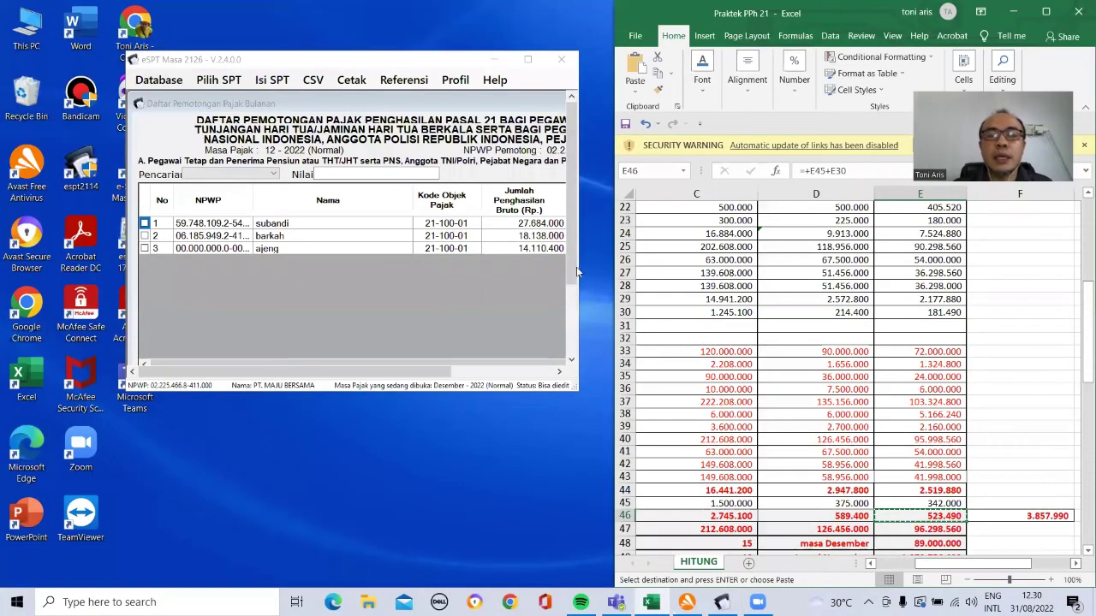
pyautogui.click(511, 352)
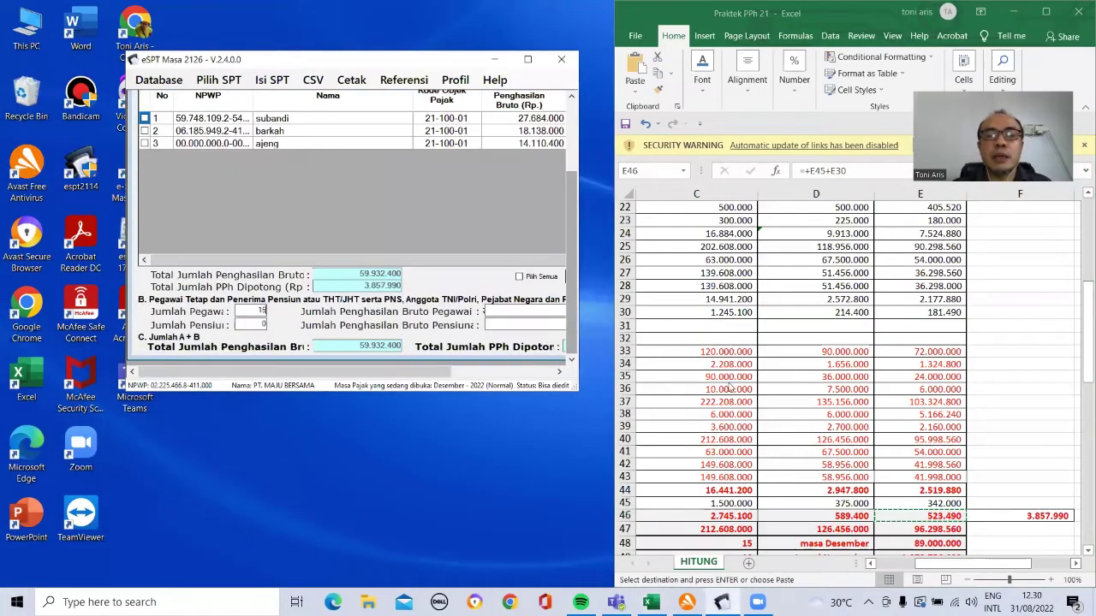
# Step: Locate the row 48 totals in the spreadsheet
pyautogui.hotkey('alt', 'Tab')
pyautogui.press('Down')
pyautogui.press('Down')
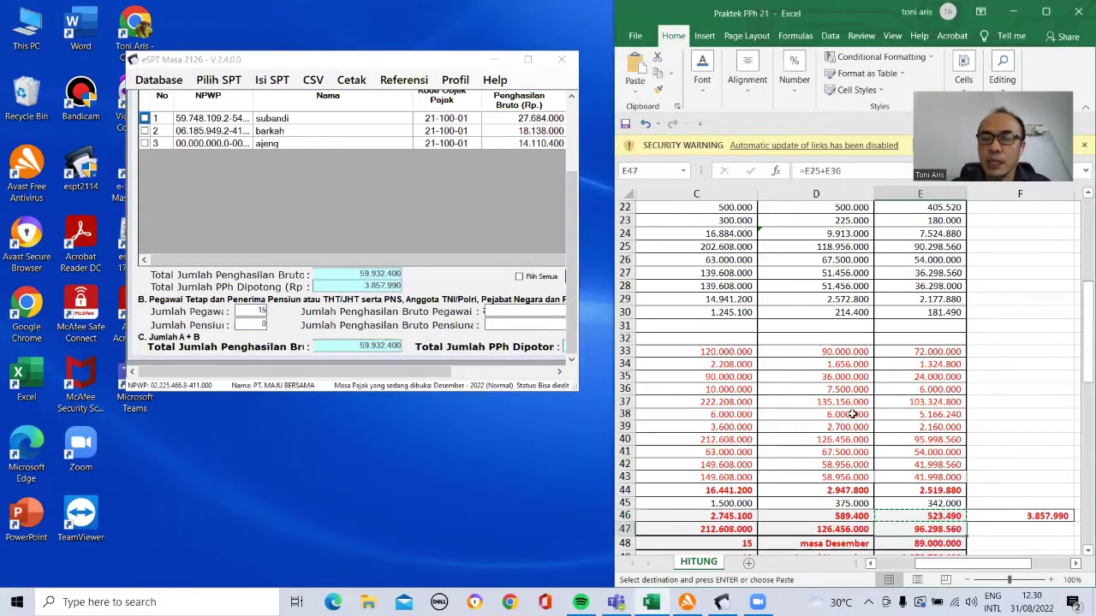
pyautogui.press('Left')
pyautogui.press('Left')
pyautogui.press('Left')
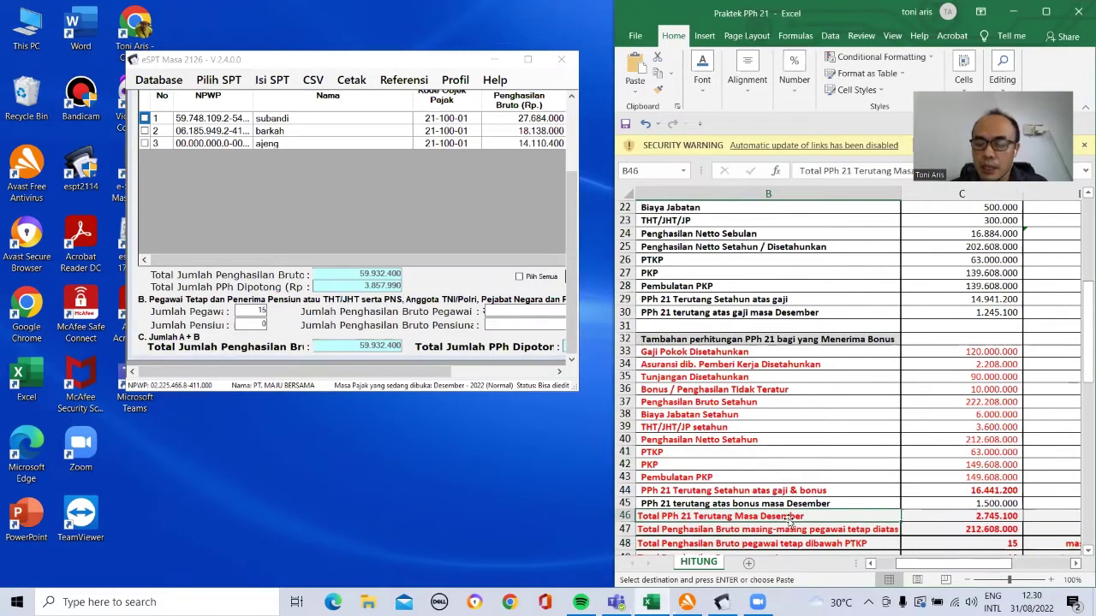
# Step: Find the 89.000.000 December gross total in spreadsheet cell E48
pyautogui.press('Down')
pyautogui.scroll(-1, 787, 520)
pyautogui.press('Up')
pyautogui.press('Right')
pyautogui.press('Right')
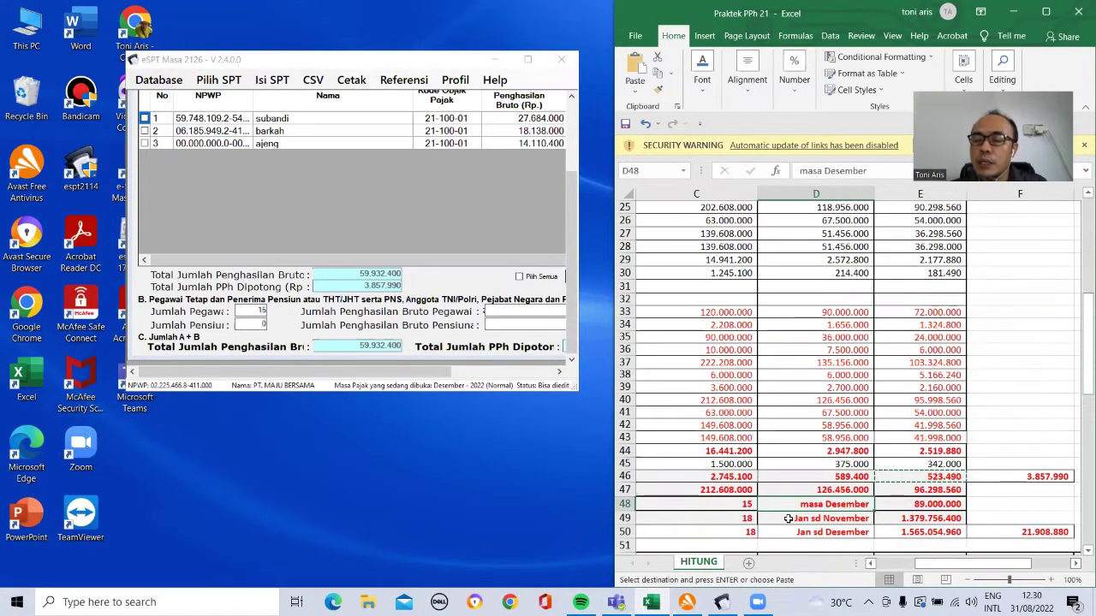
pyautogui.press('Down')
pyautogui.press('Up')
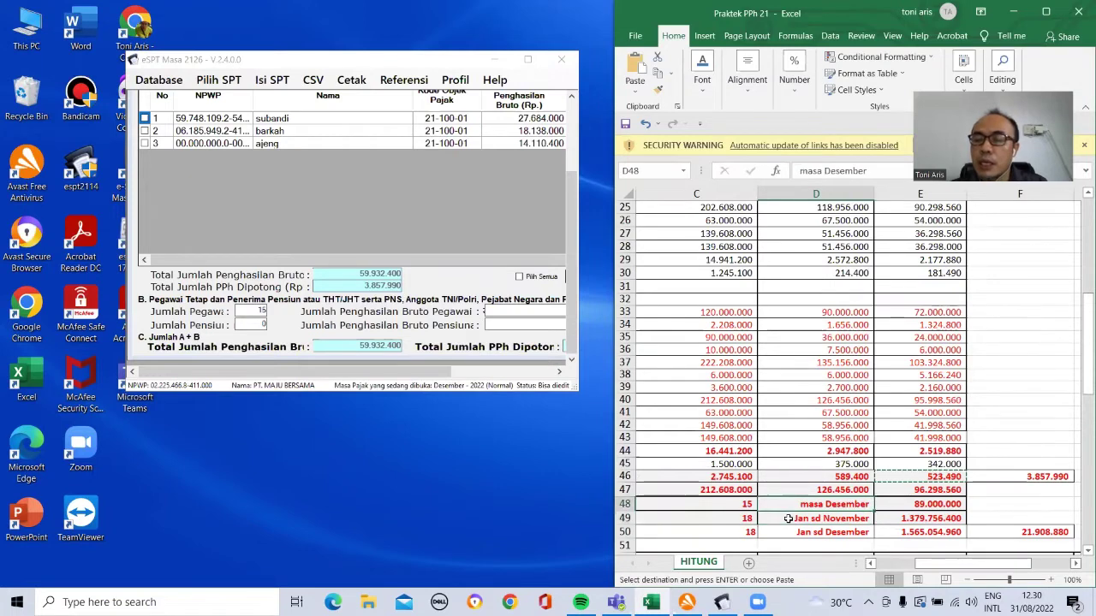
pyautogui.press('Right')
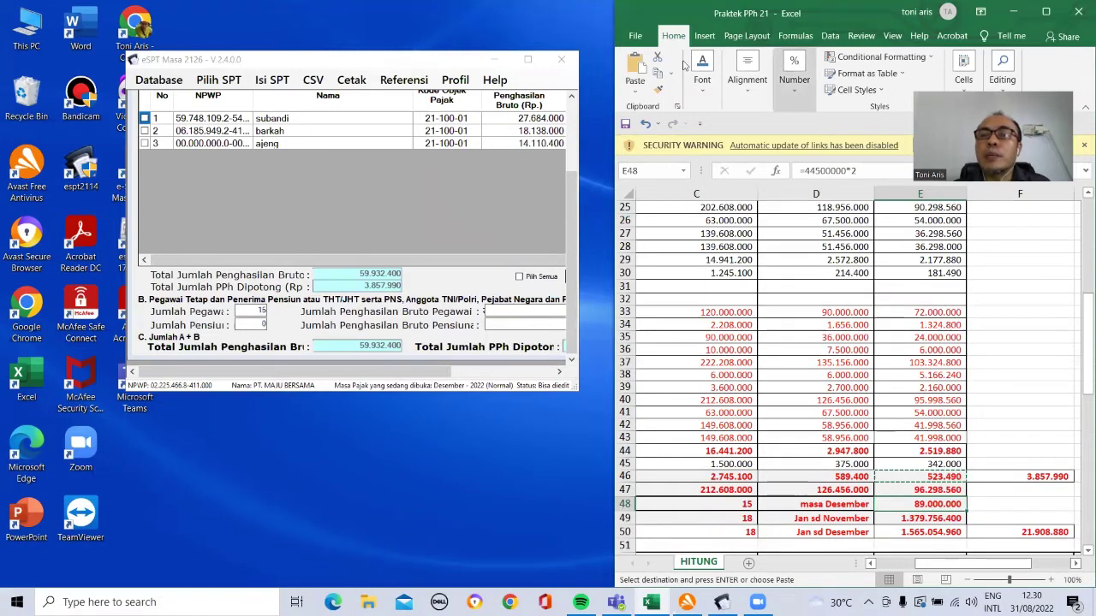
# Step: Enter 89.000.000 as Bagian B employee gross pay and save it
pyautogui.click(661, 75)
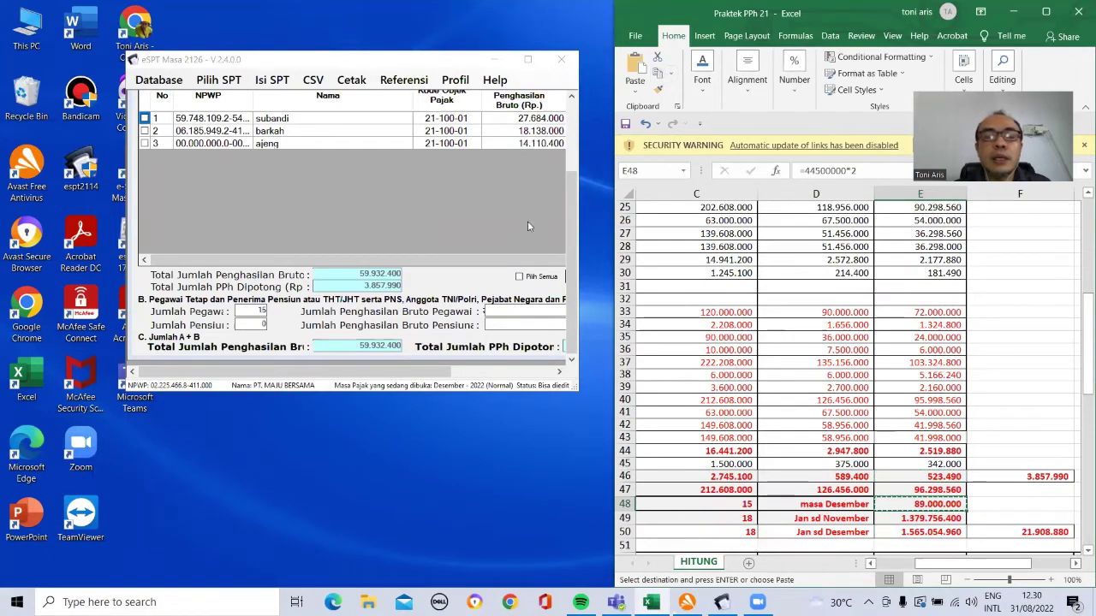
pyautogui.click(496, 310)
pyautogui.hotkey('ctrl', 'v')
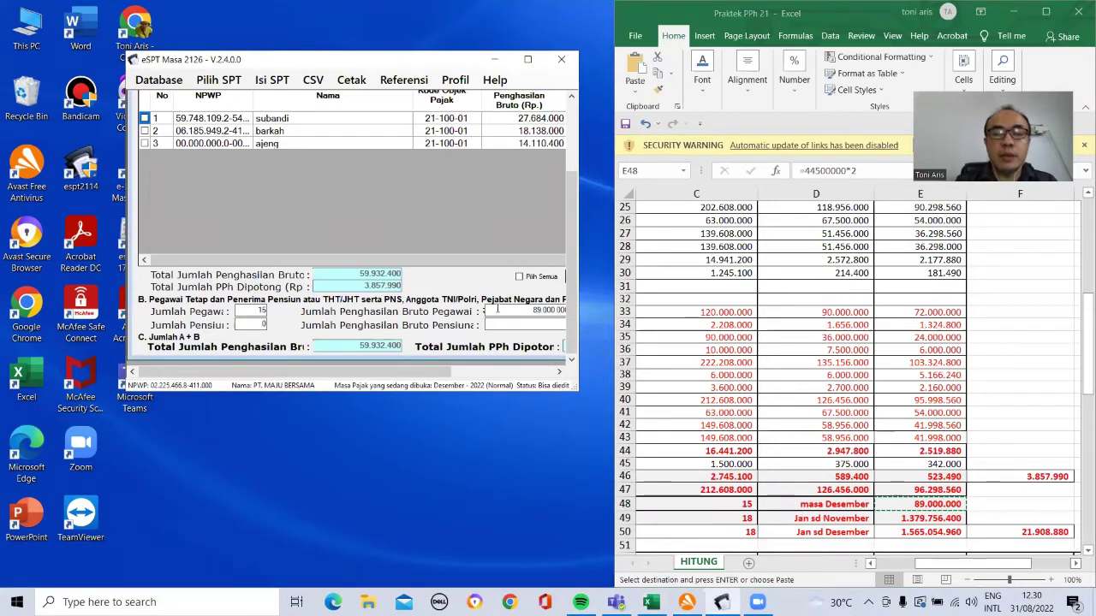
pyautogui.moveTo(430, 373); pyautogui.dragTo(512, 379)
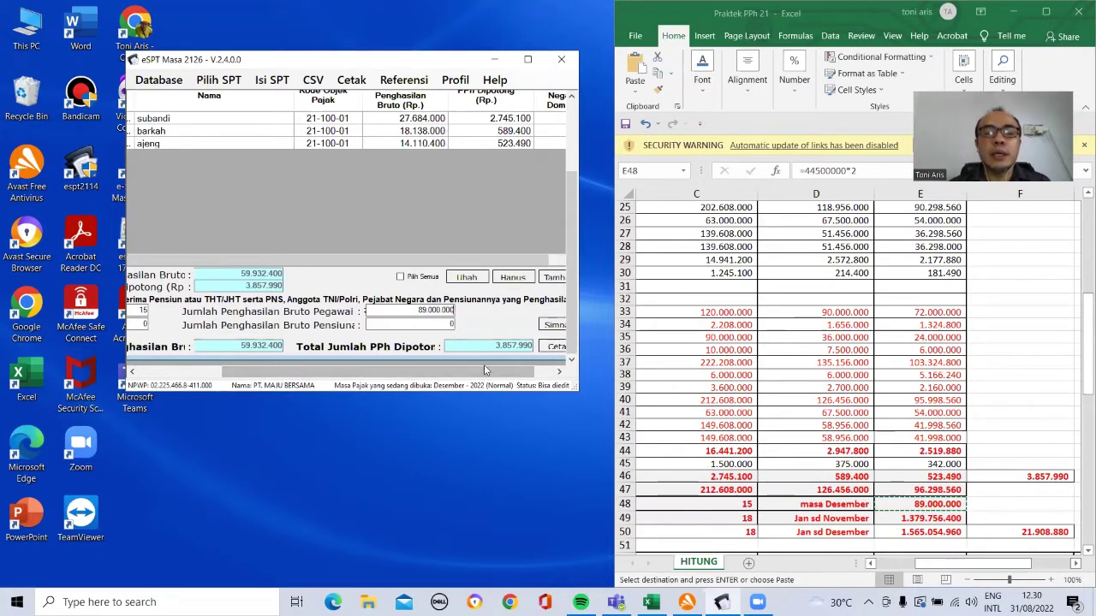
pyautogui.moveTo(484, 371); pyautogui.dragTo(506, 371)
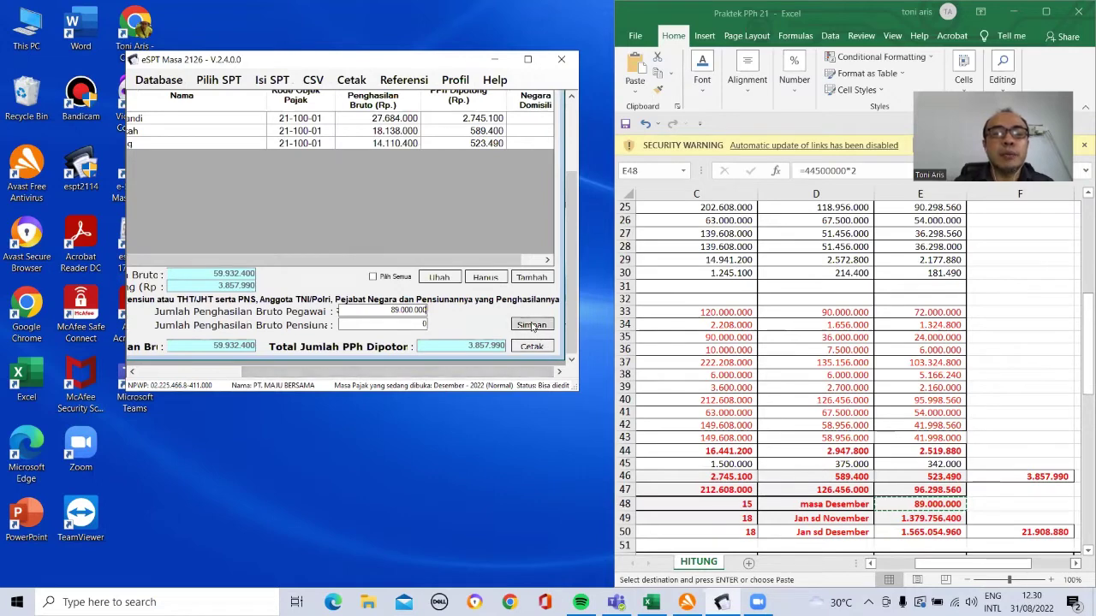
pyautogui.click(531, 326)
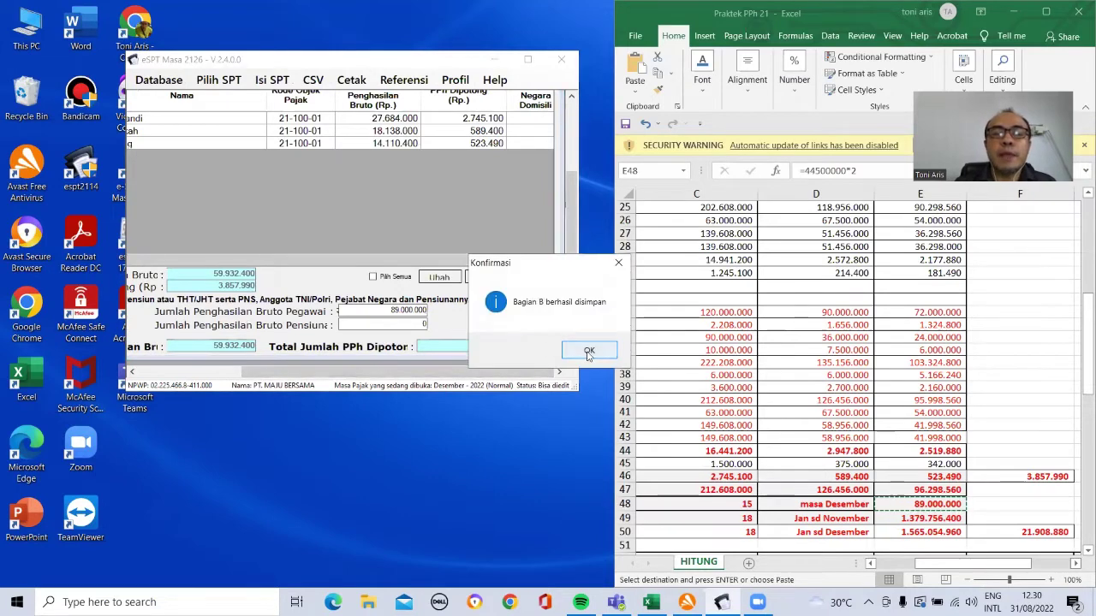
pyautogui.click(589, 352)
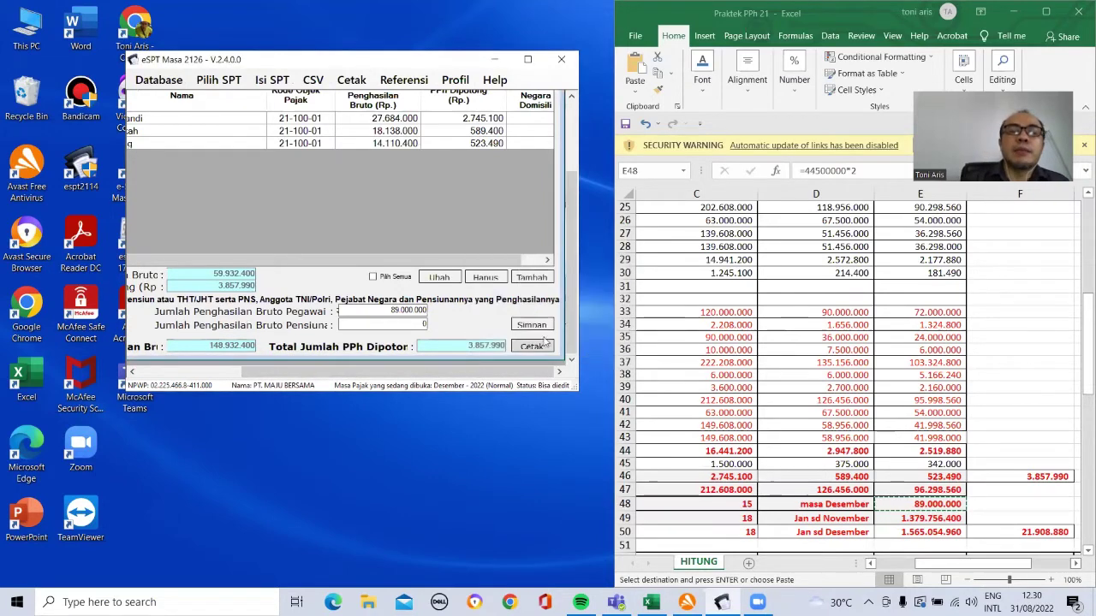
# Step: Maximize eSPT and review the SPT Induk summary form
pyautogui.click(527, 60)
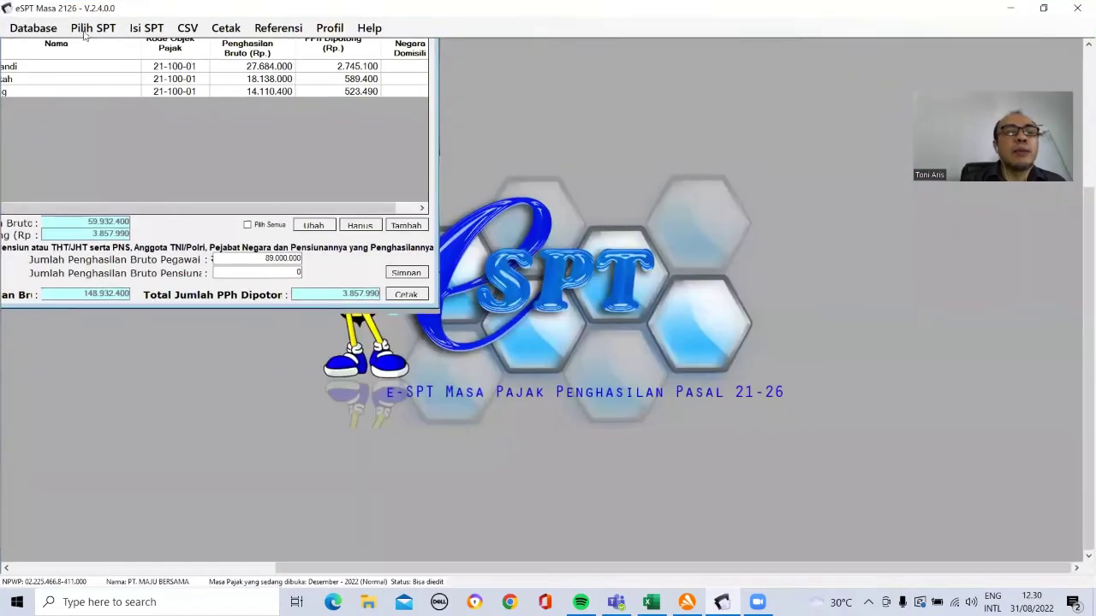
pyautogui.click(92, 27)
pyautogui.moveTo(142, 32)
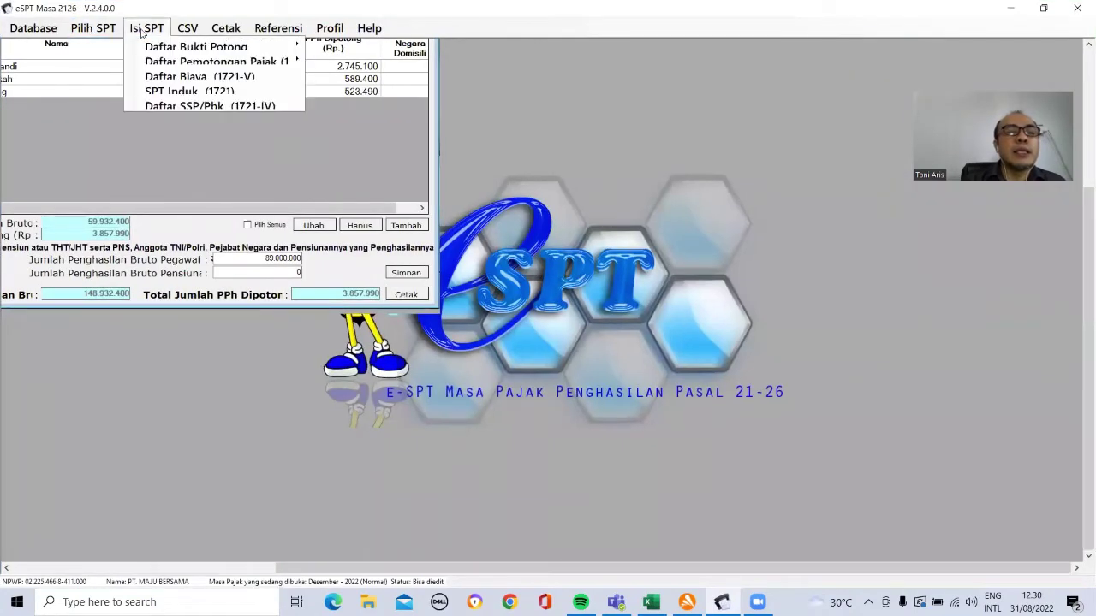
pyautogui.click(154, 91)
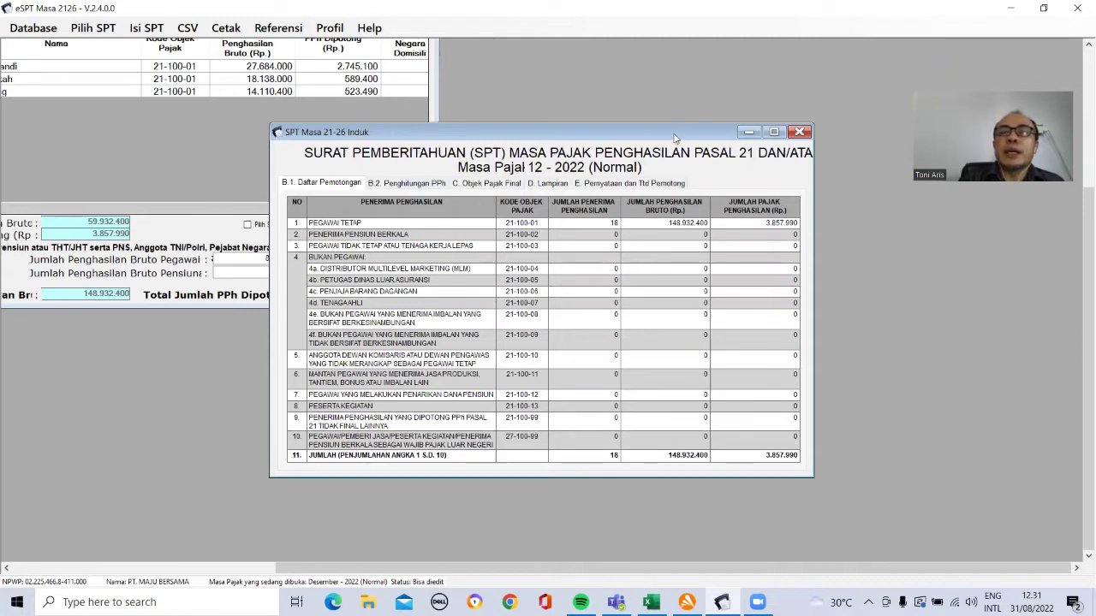
pyautogui.click(799, 132)
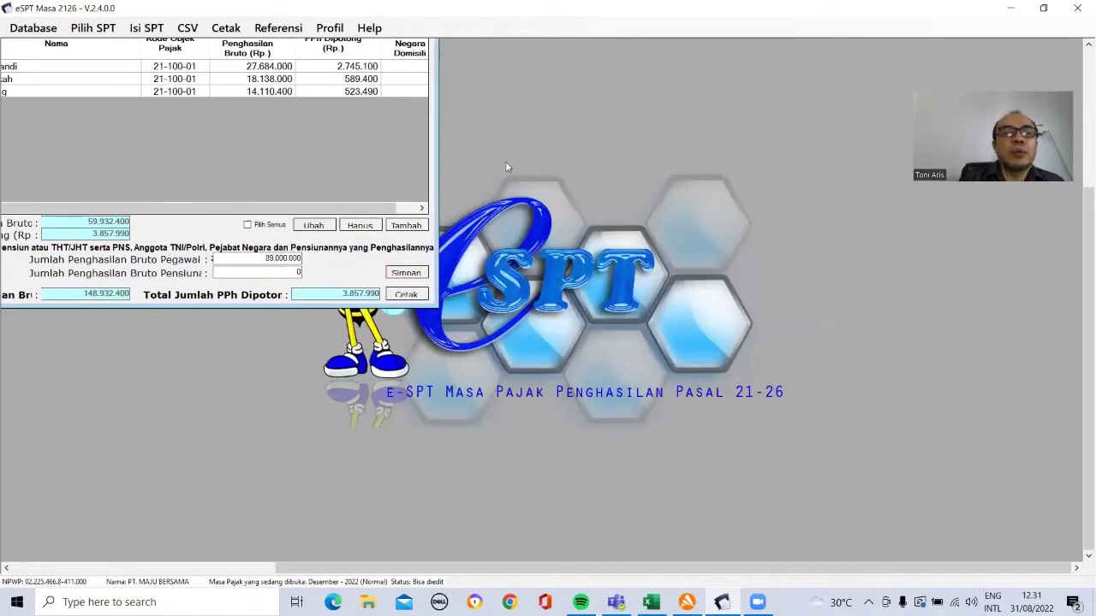
# Step: Open the Daftar Bukti Potong Tidak Final (1721-VI) list
pyautogui.click(93, 27)
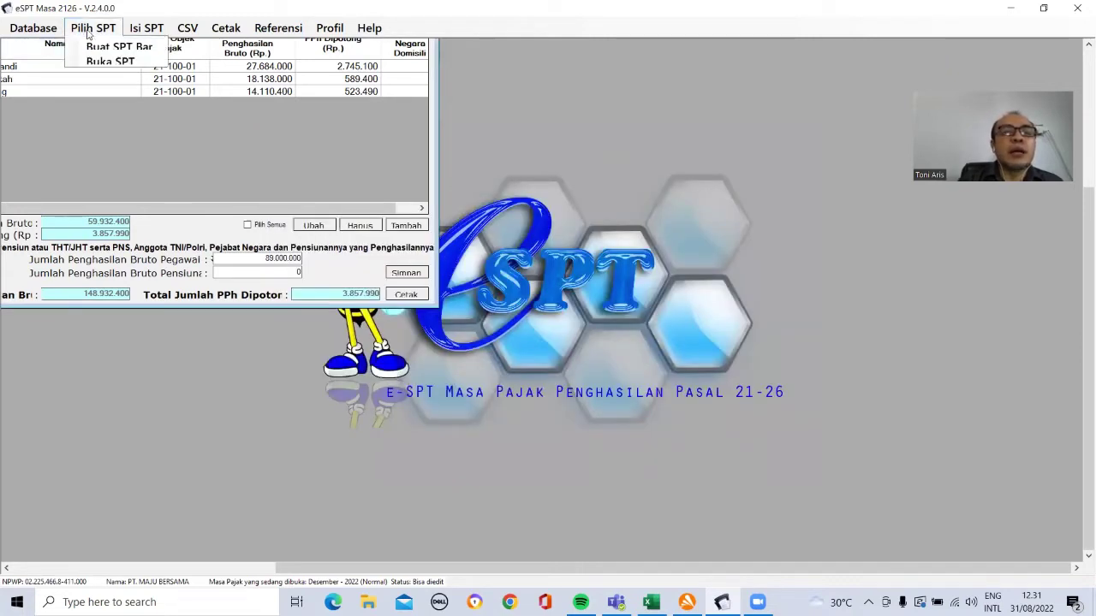
pyautogui.moveTo(144, 28)
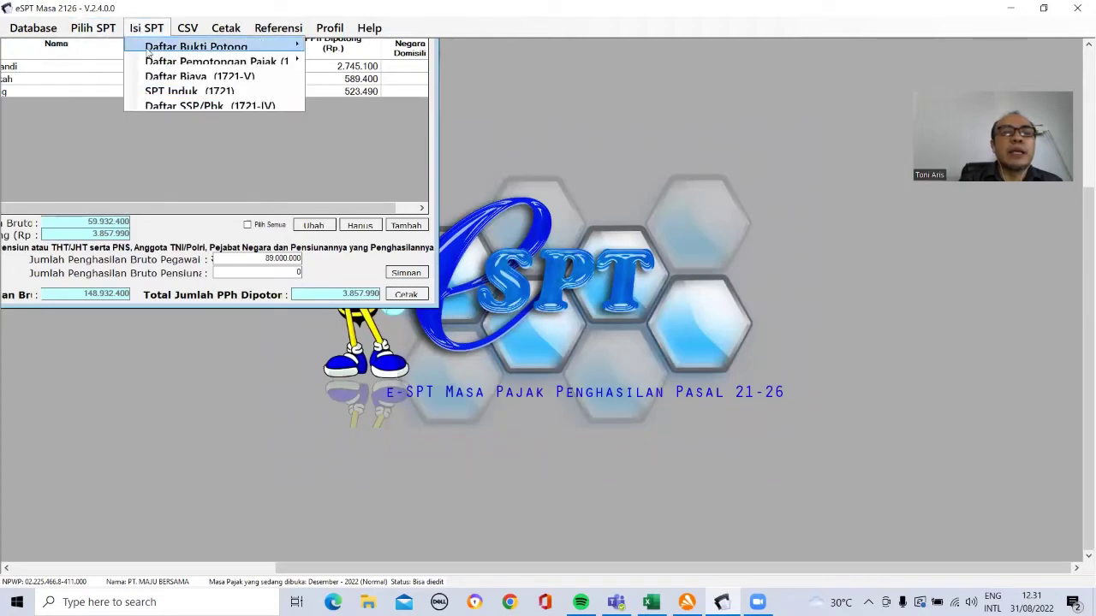
pyautogui.moveTo(153, 50)
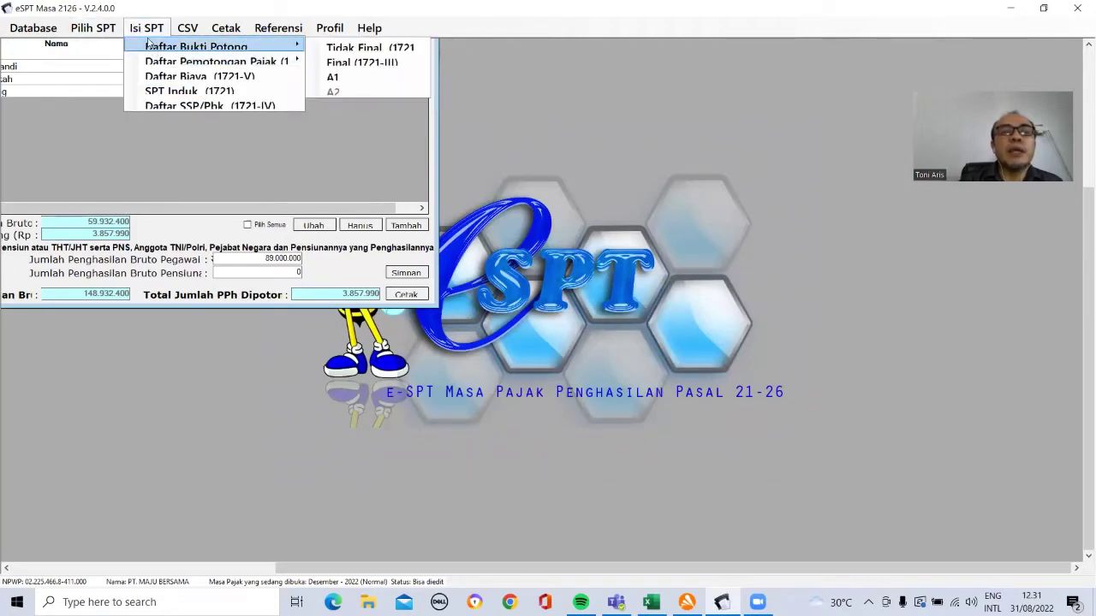
pyautogui.moveTo(288, 62)
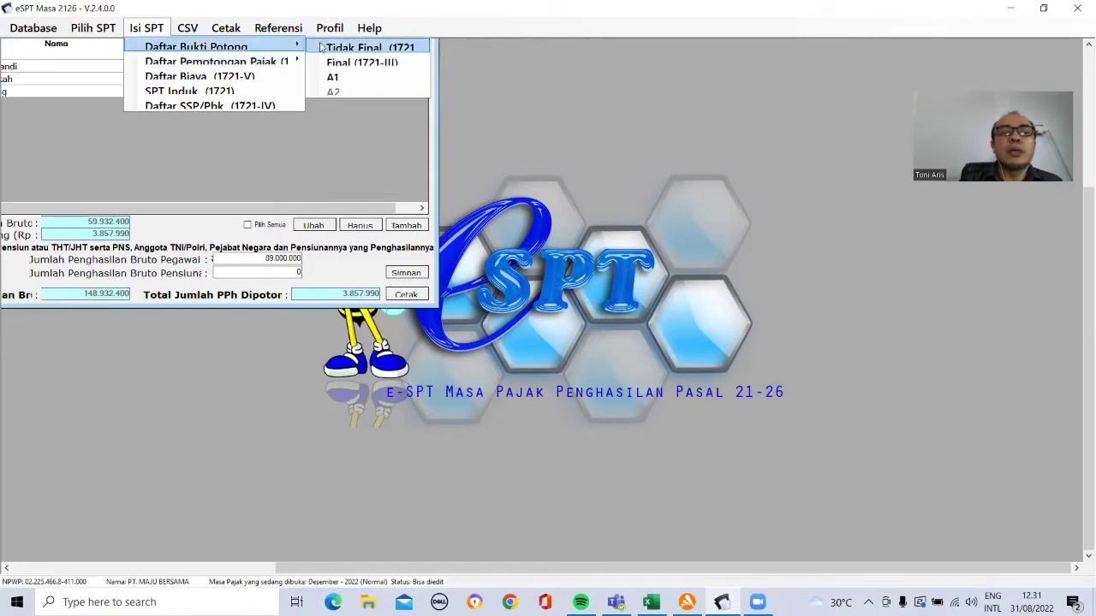
pyautogui.click(335, 50)
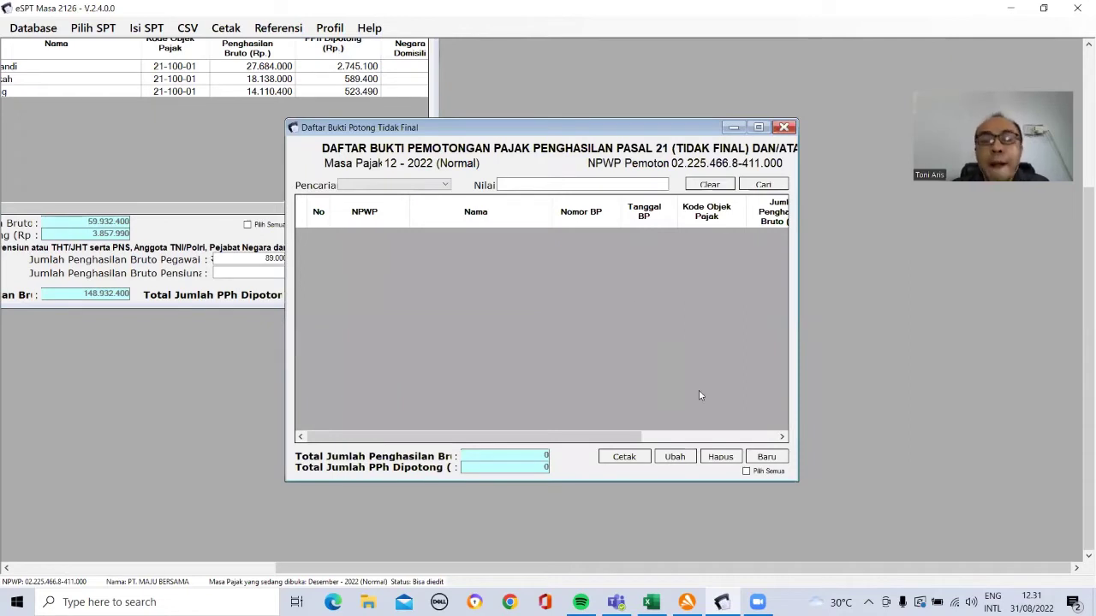
# Step: Start a new non-final bukti potong and arrange eSPT beside the Praktek PPh 21 workbook
pyautogui.click(767, 457)
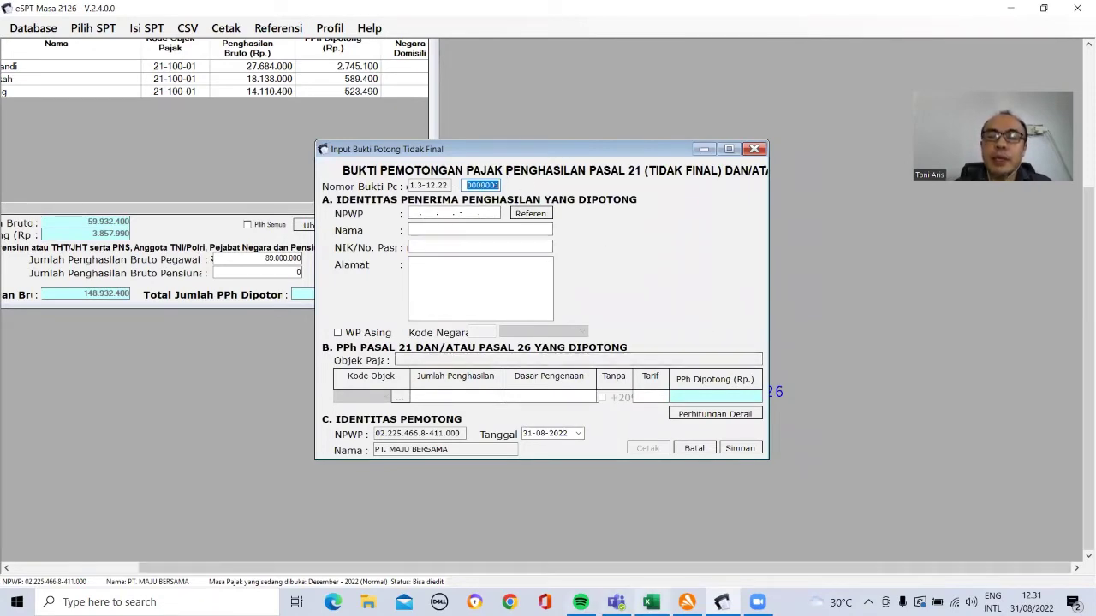
pyautogui.click(652, 602)
pyautogui.click(493, 161)
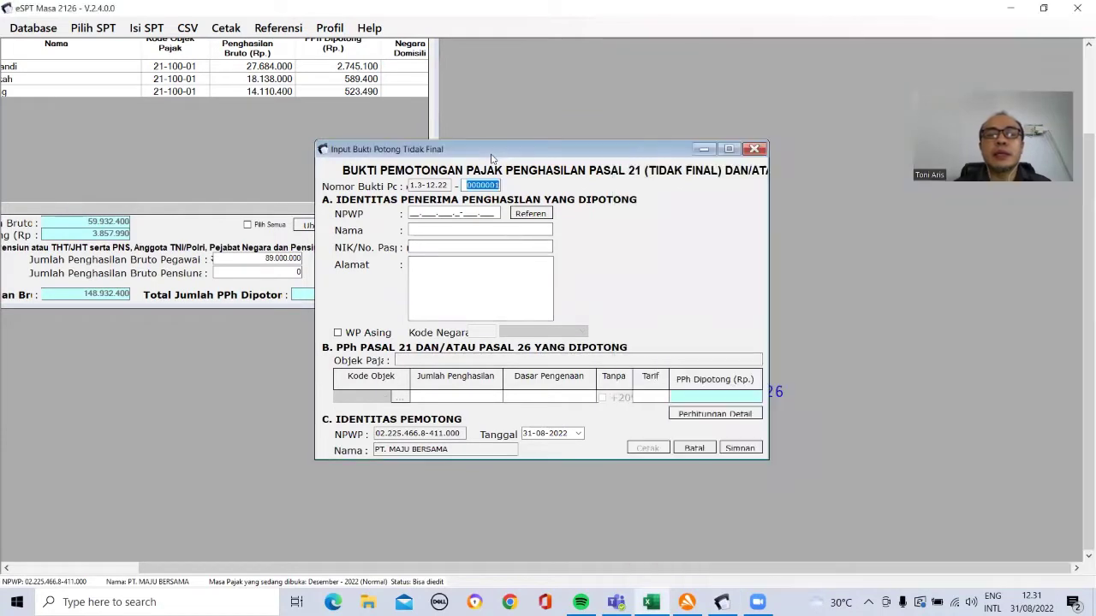
pyautogui.moveTo(490, 154); pyautogui.dragTo(202, 123)
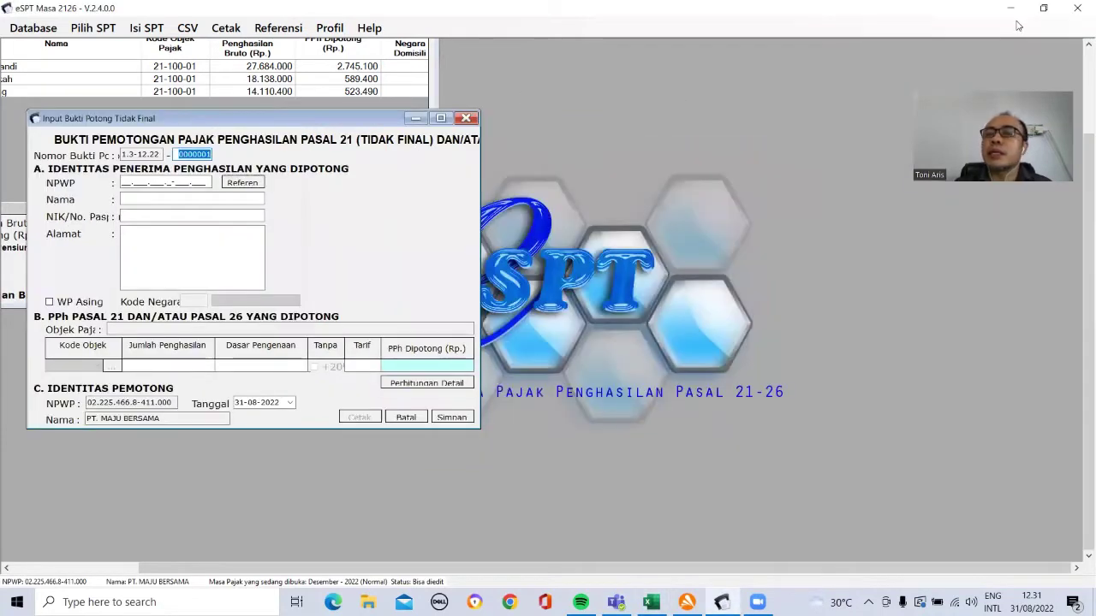
pyautogui.click(1043, 8)
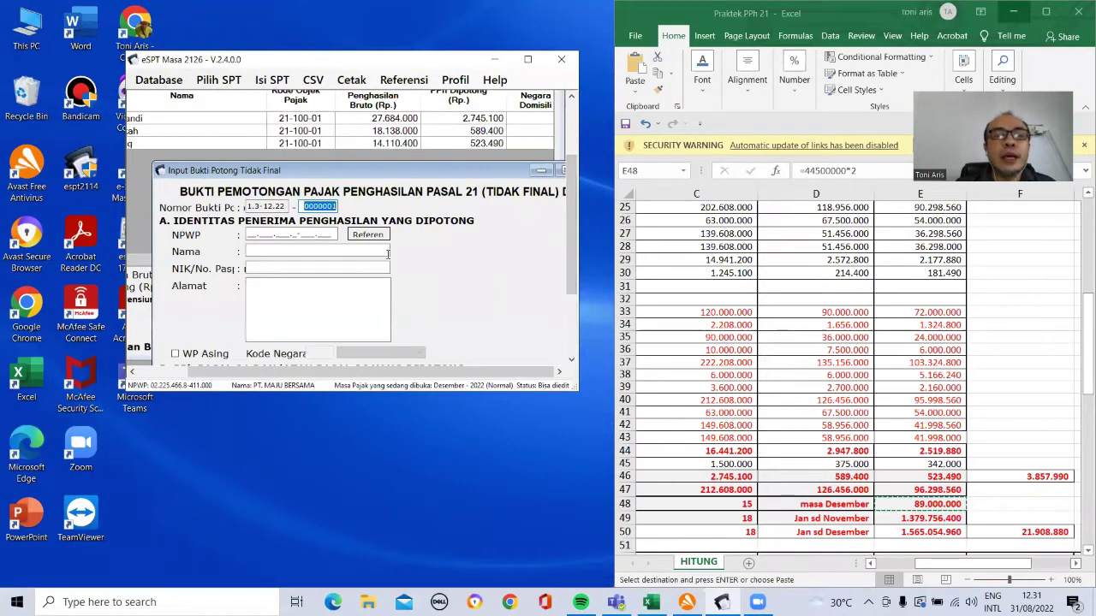
# Step: Copy the contractor's NPWP from cell C53 of the workbook
pyautogui.click(698, 318)
pyautogui.press('Down')
pyautogui.press('Down')
pyautogui.press('Down')
pyautogui.press('Left')
pyautogui.press('Down')
pyautogui.press('Down')
pyautogui.press('Down')
pyautogui.press('Down')
pyautogui.press('Down')
pyautogui.press('Down')
pyautogui.press('Down')
pyautogui.press('Down')
pyautogui.press('Down')
pyautogui.press('Down')
pyautogui.press('Down')
pyautogui.press('Down')
pyautogui.press('Down')
pyautogui.press('Down')
pyautogui.press('Down')
pyautogui.press('Down')
pyautogui.press('Down')
pyautogui.press('Down')
pyautogui.press('Down')
pyautogui.press('Down')
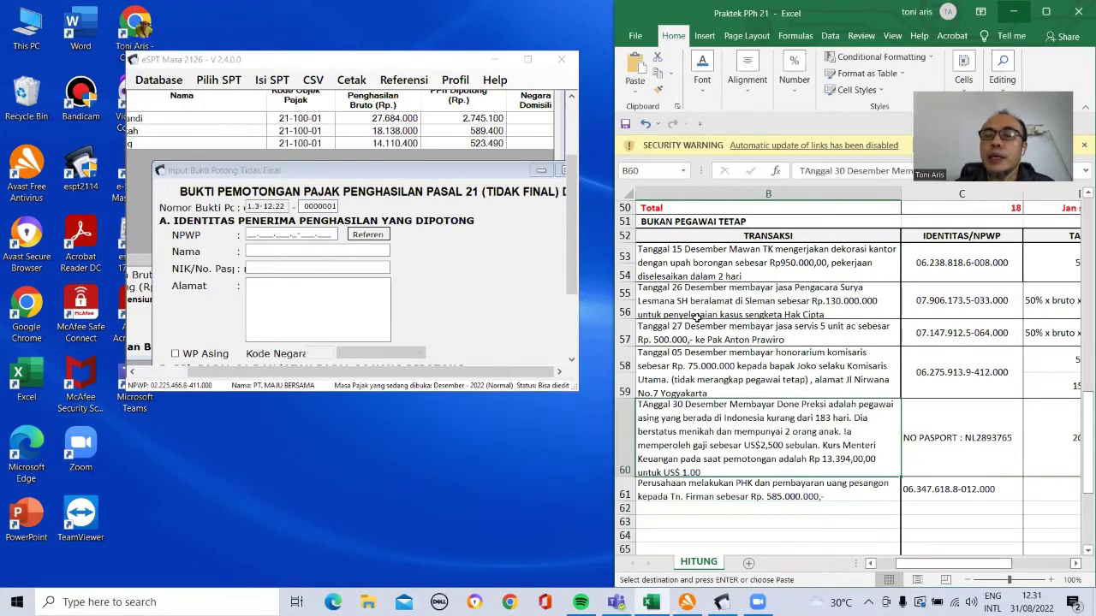
pyautogui.click(758, 279)
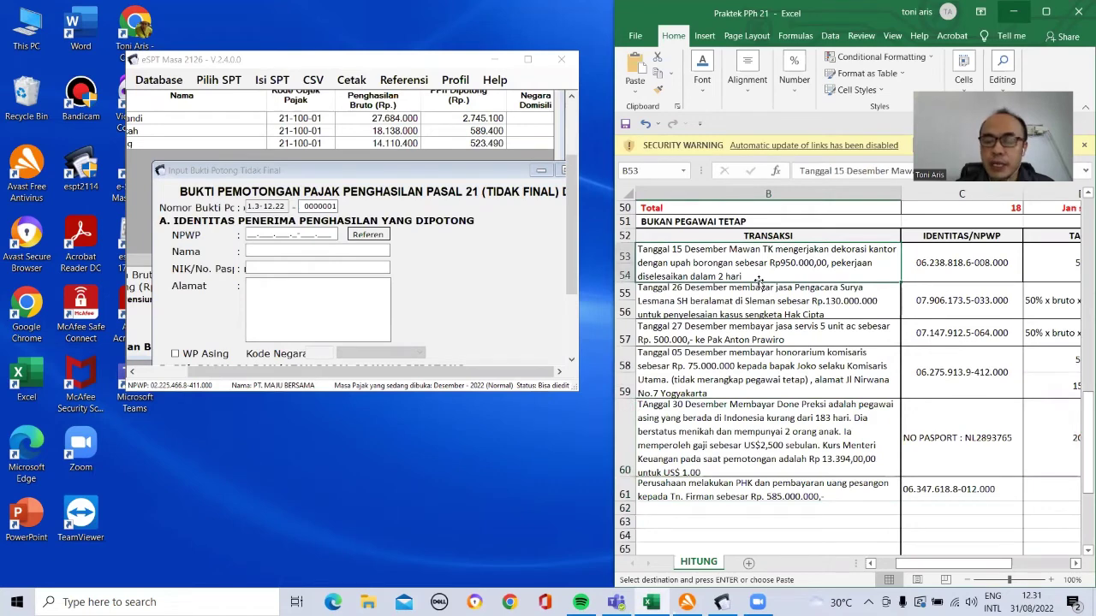
pyautogui.press('Right')
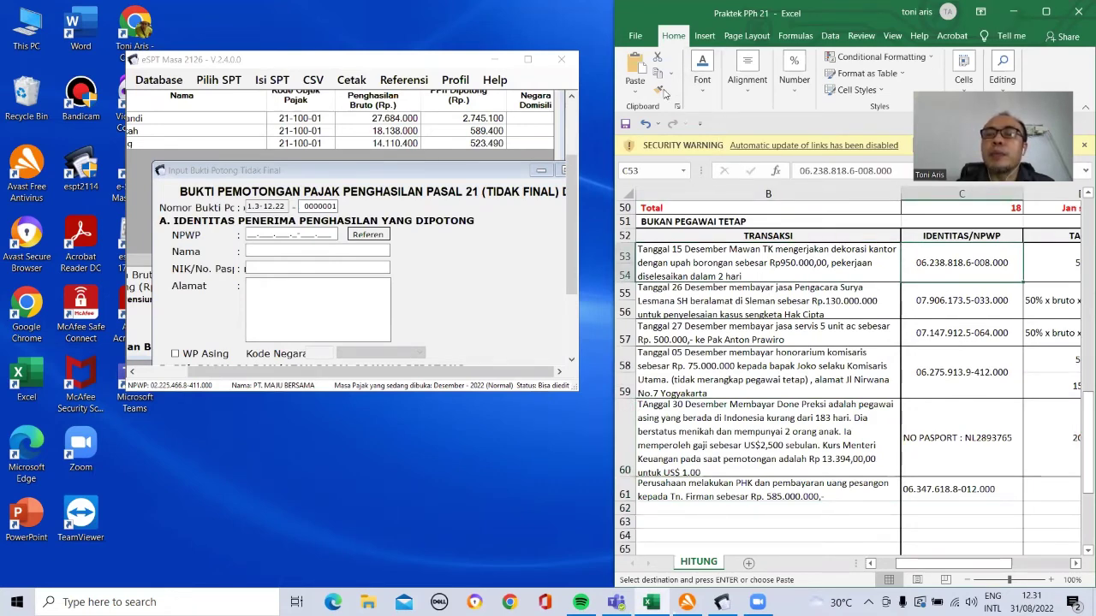
pyautogui.click(660, 75)
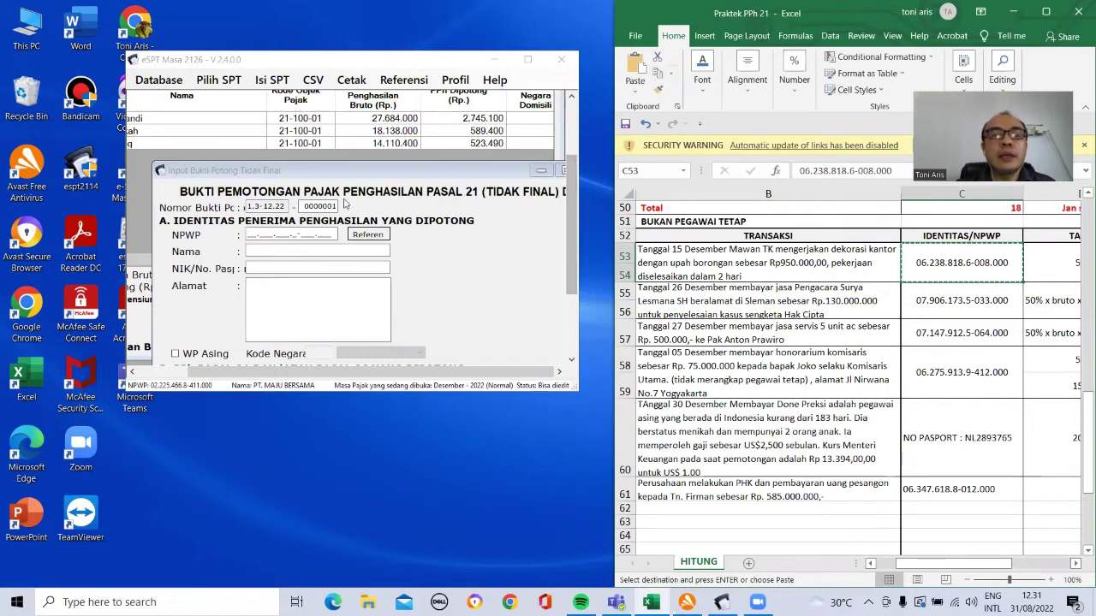
# Step: Paste the NPWP into the slip, then enter the recipient's name, an all-zero NIK and the recipient's address
pyautogui.click(248, 235)
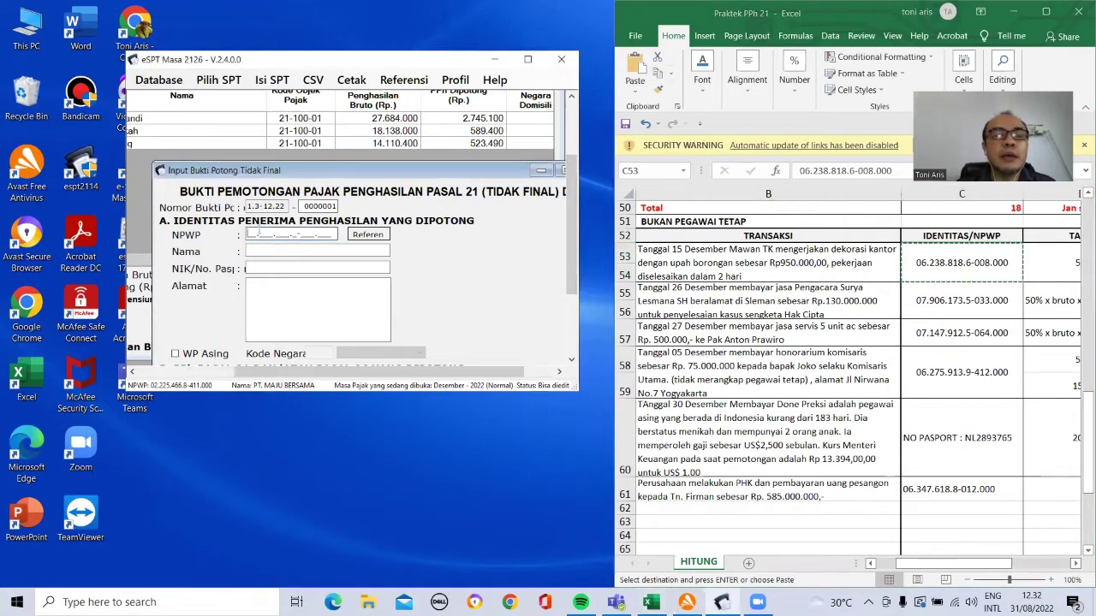
pyautogui.hotkey('ctrl', 'v')
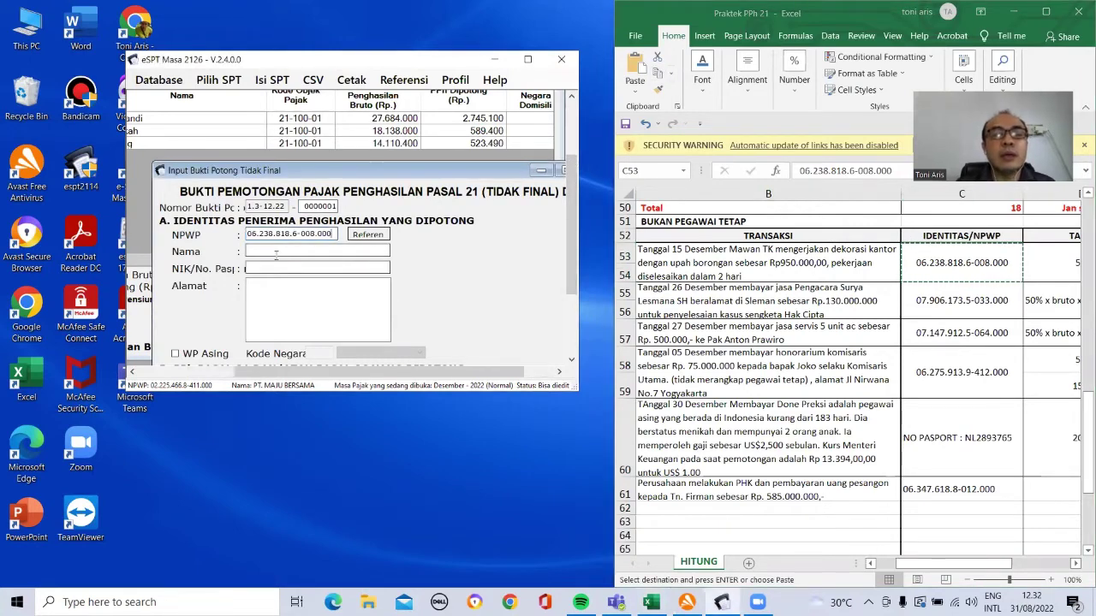
pyautogui.click(270, 249)
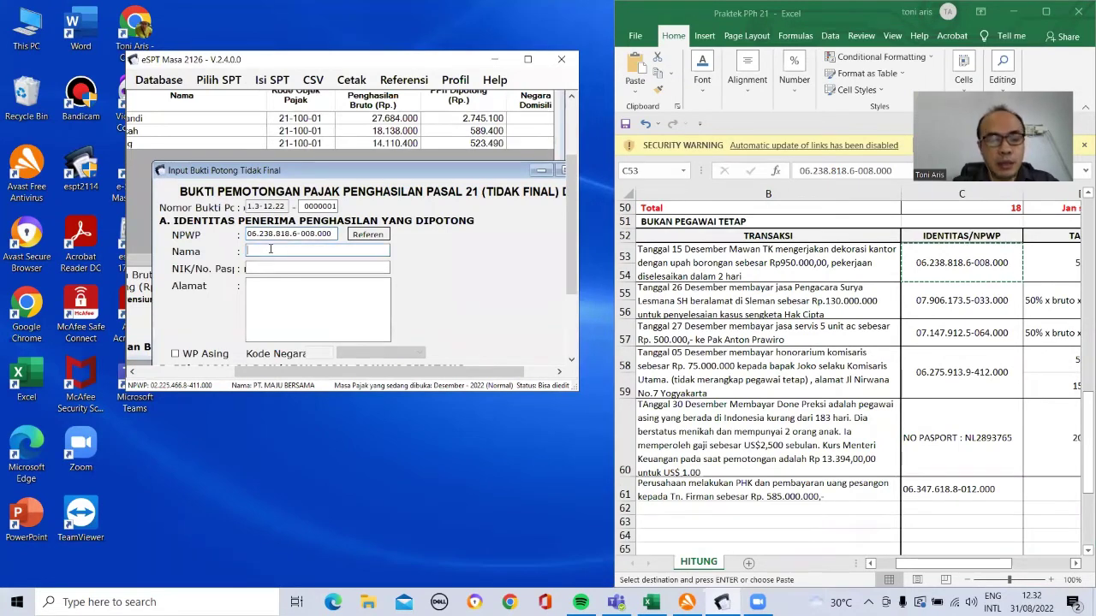
pyautogui.write('maw')
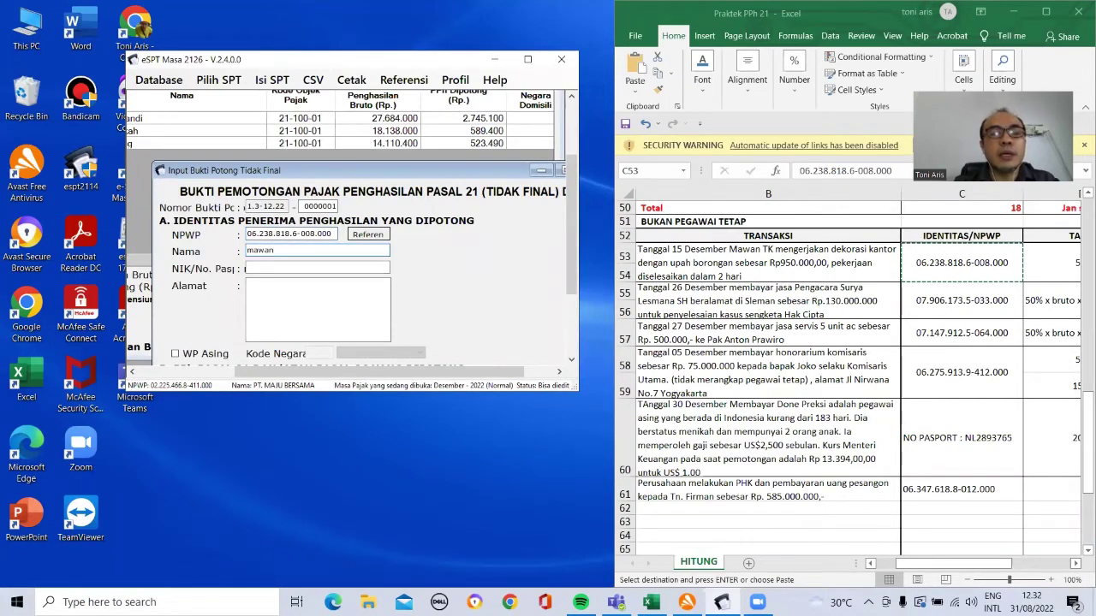
pyautogui.write('an')
pyautogui.click(263, 267)
pyautogui.write('0000000000000000')
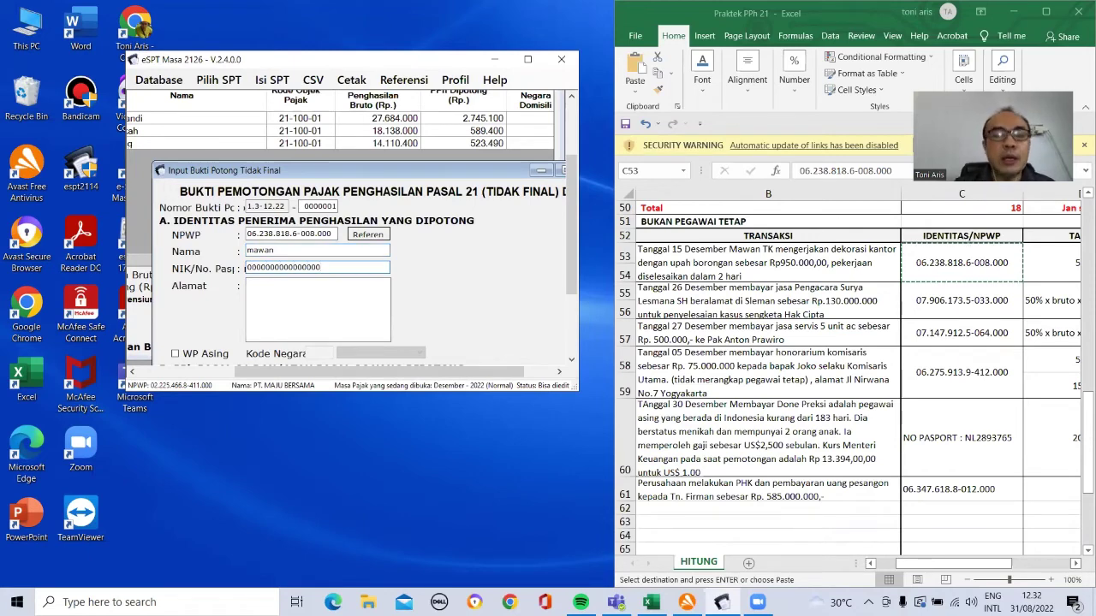
pyautogui.click(263, 293)
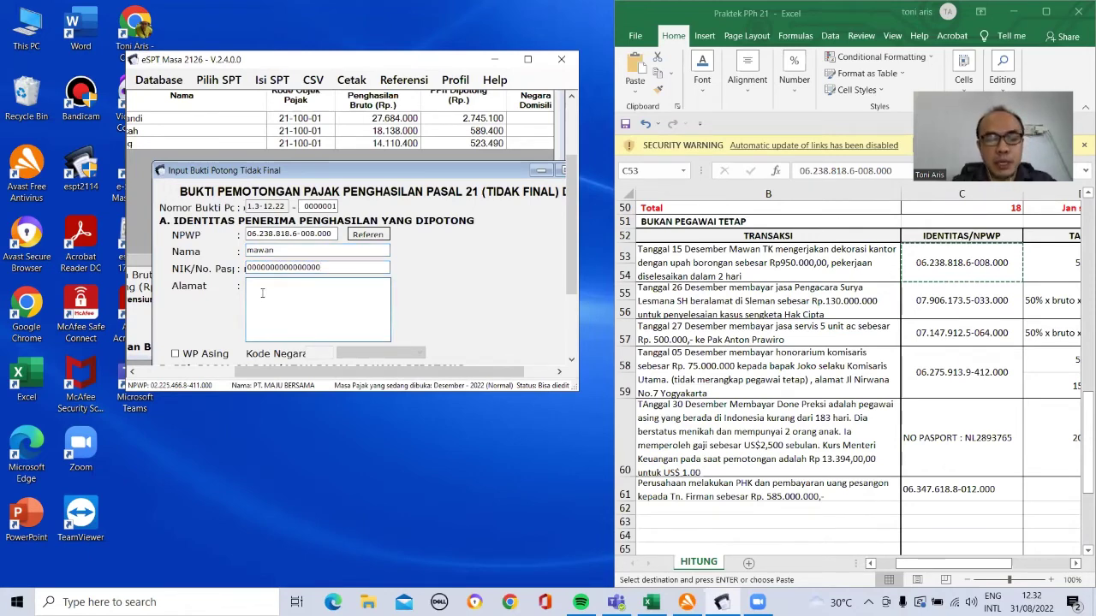
pyautogui.write('bekasi')
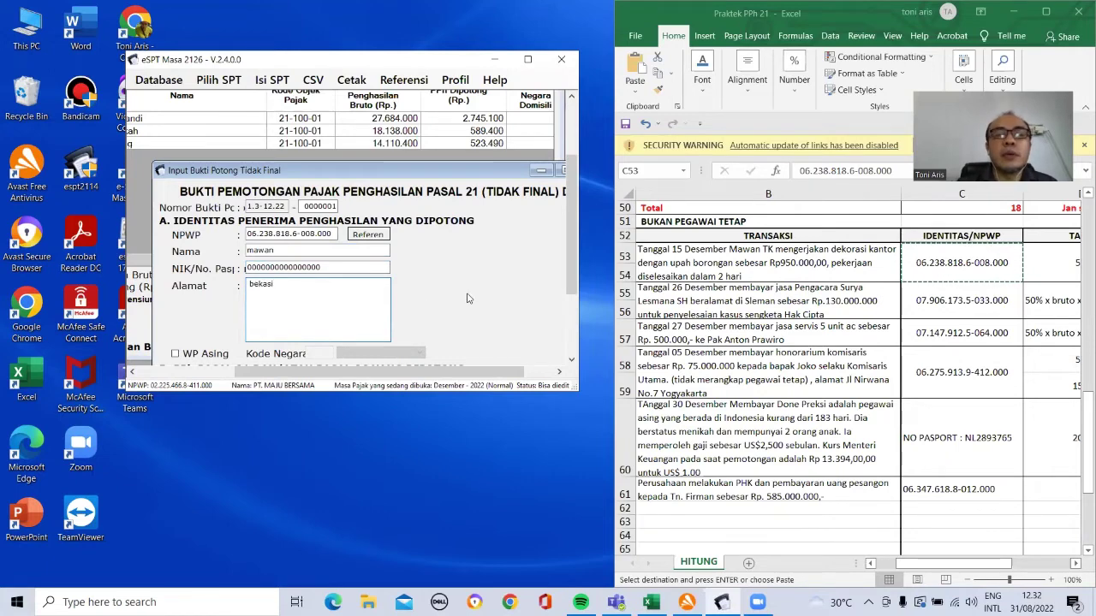
pyautogui.moveTo(577, 297); pyautogui.dragTo(578, 342)
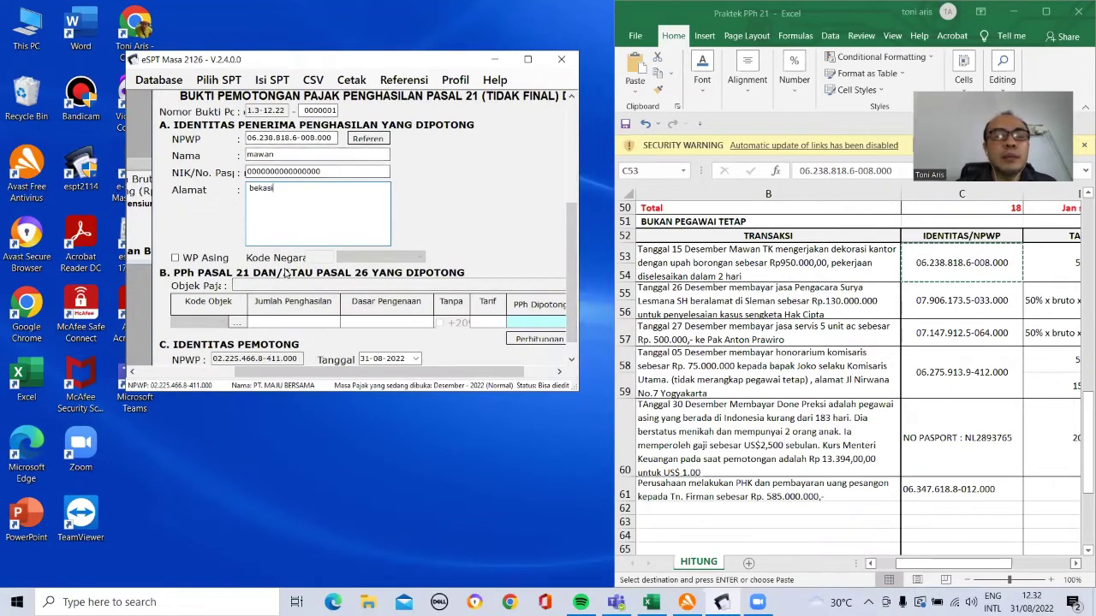
# Step: Set the Kode Objek to Upah Pegawai Tidak Tetap and accept the detailed-calculation prompt
pyautogui.click(236, 324)
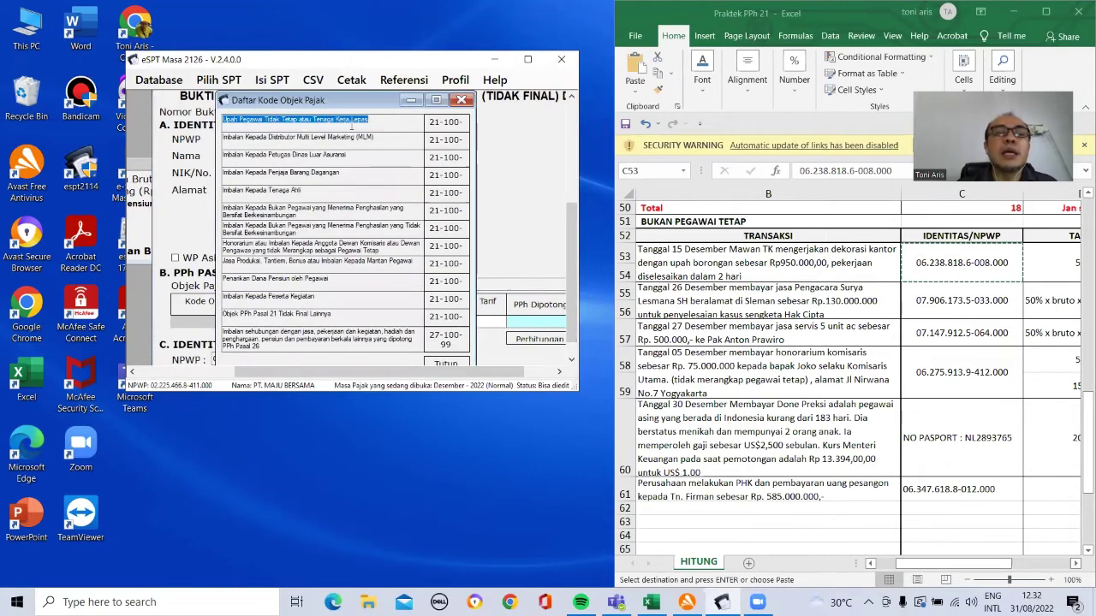
pyautogui.doubleClick(444, 126)
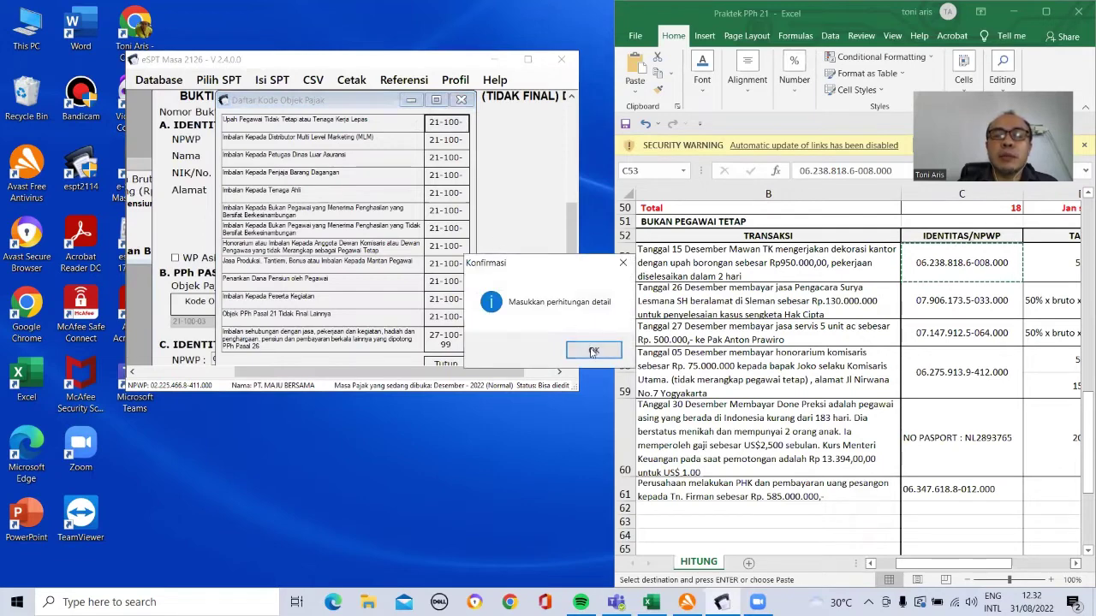
pyautogui.click(592, 350)
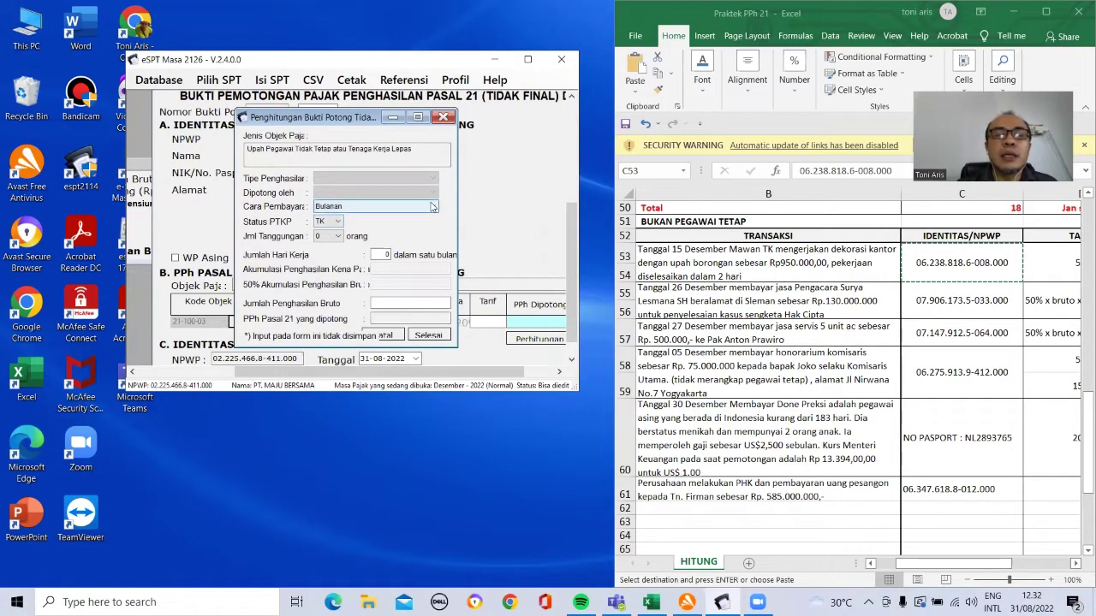
# Step: Set Cara Pembayaran to Tidak Bulanan, then fill in the working days and the 950000 gross income
pyautogui.click(432, 206)
pyautogui.click(415, 227)
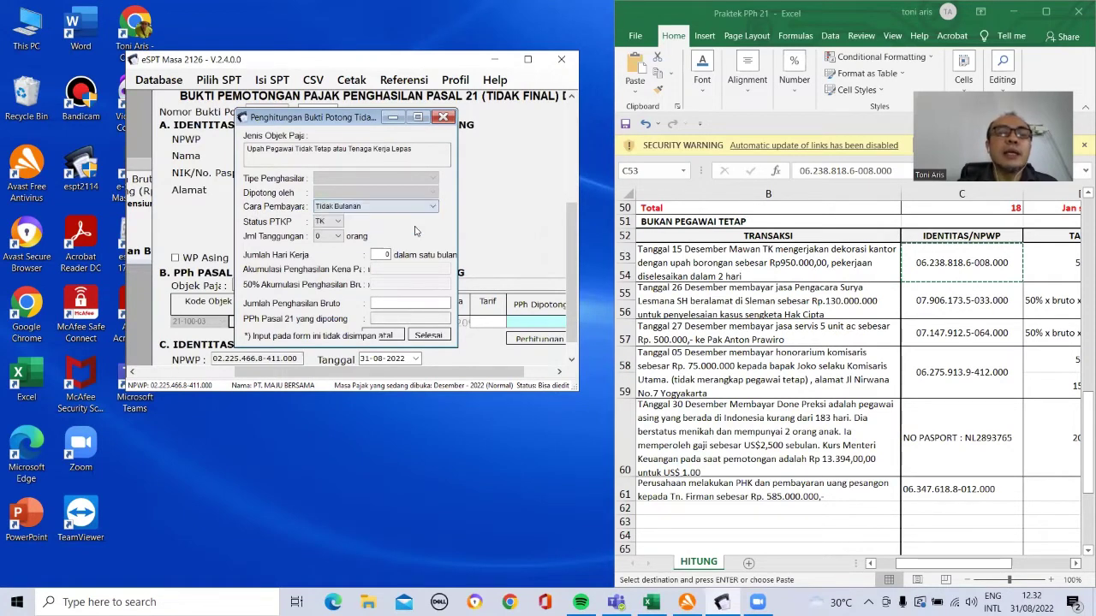
pyautogui.click(383, 254)
pyautogui.write('10')
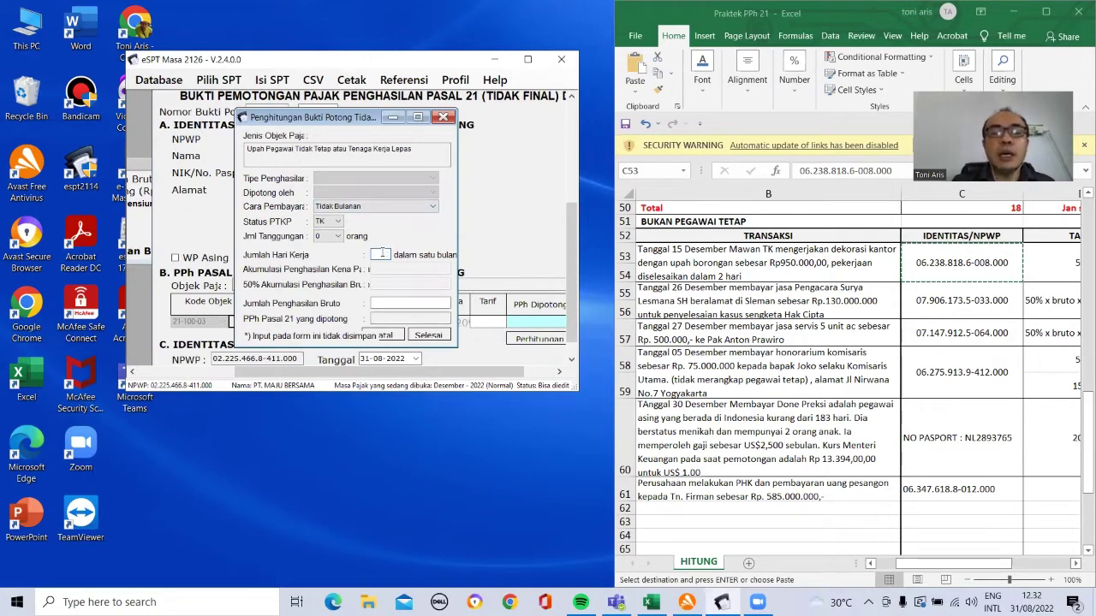
pyautogui.click(390, 302)
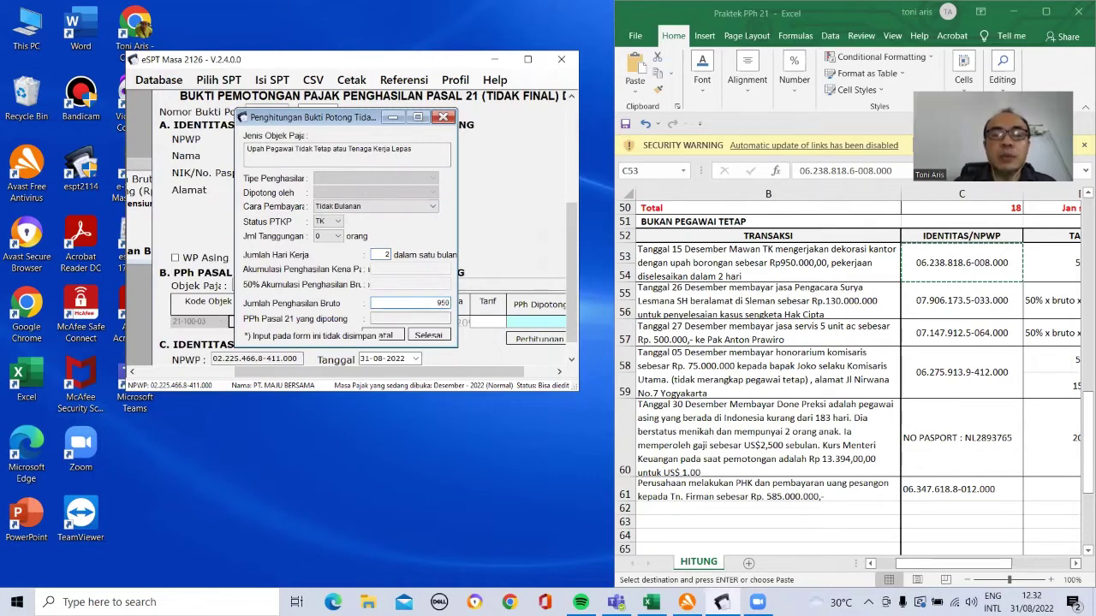
pyautogui.write('950000')
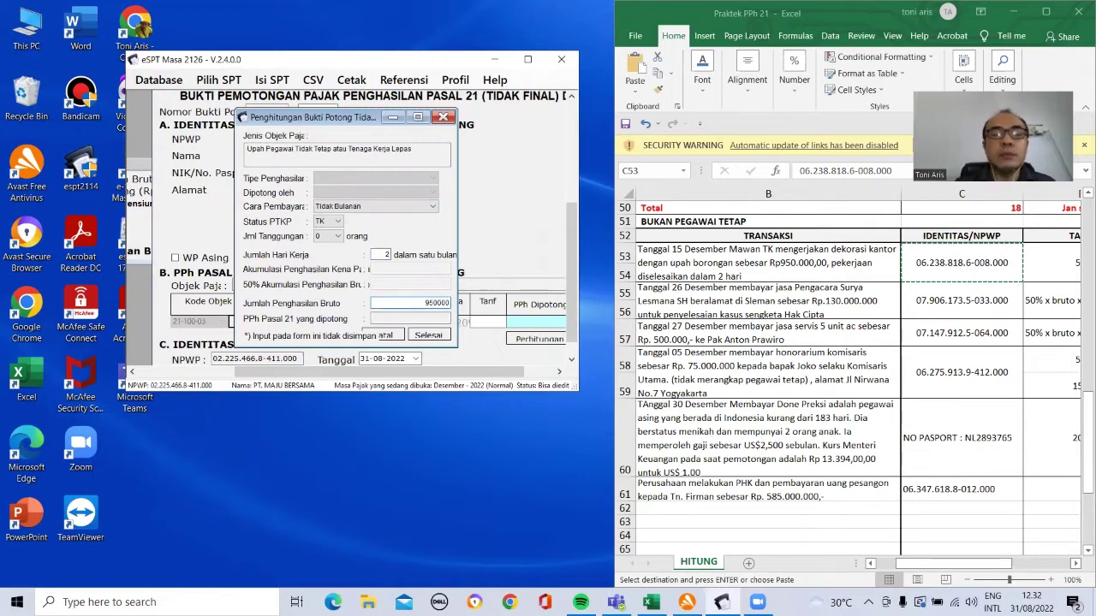
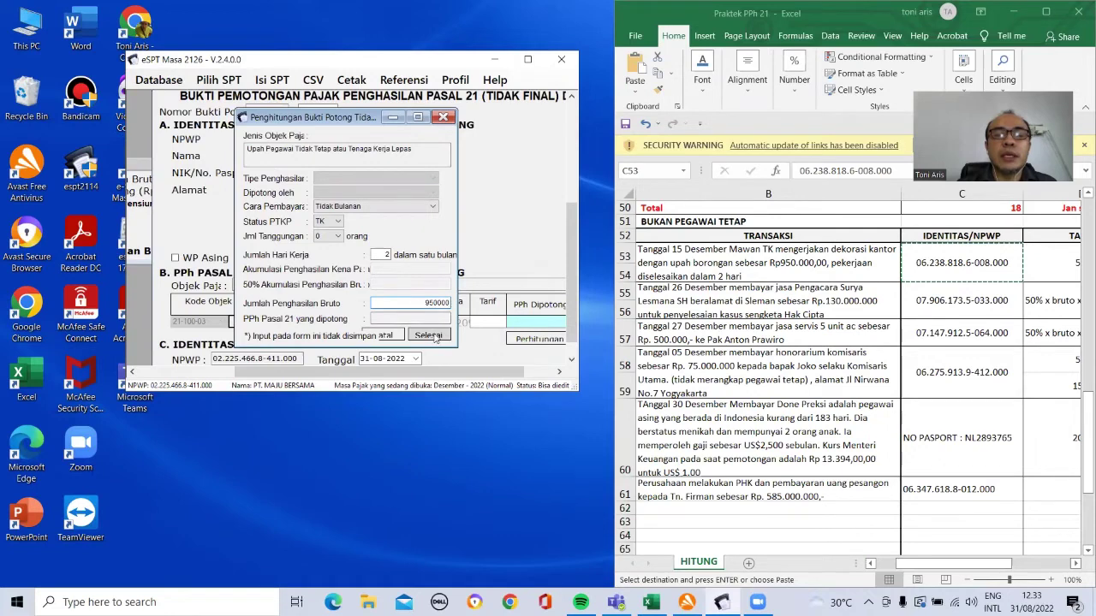
# Step: Finish the calculation, dismiss the resulting error, and close the Penghitungan Bukti Potong window
pyautogui.click(430, 334)
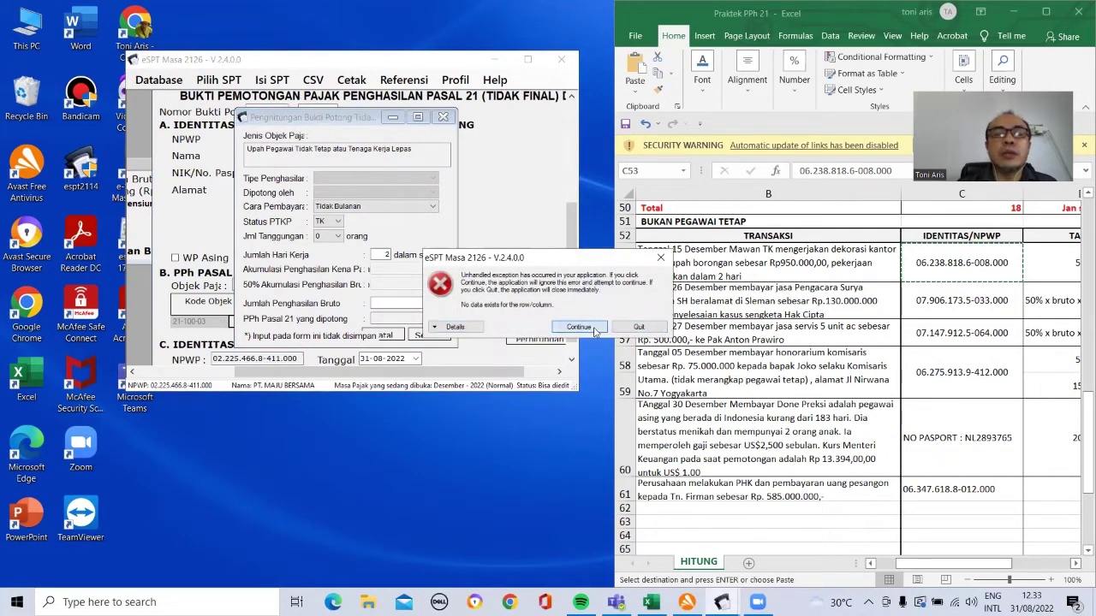
pyautogui.click(579, 327)
pyautogui.click(442, 116)
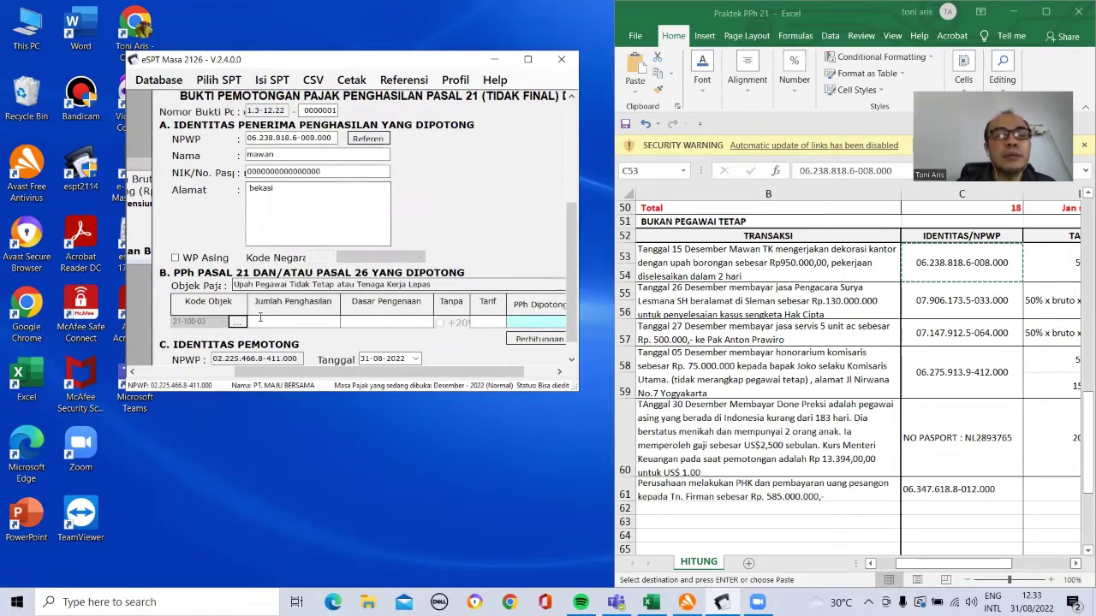
# Step: Set the slip date to 15-12-2022 using the calendar
pyautogui.click(416, 358)
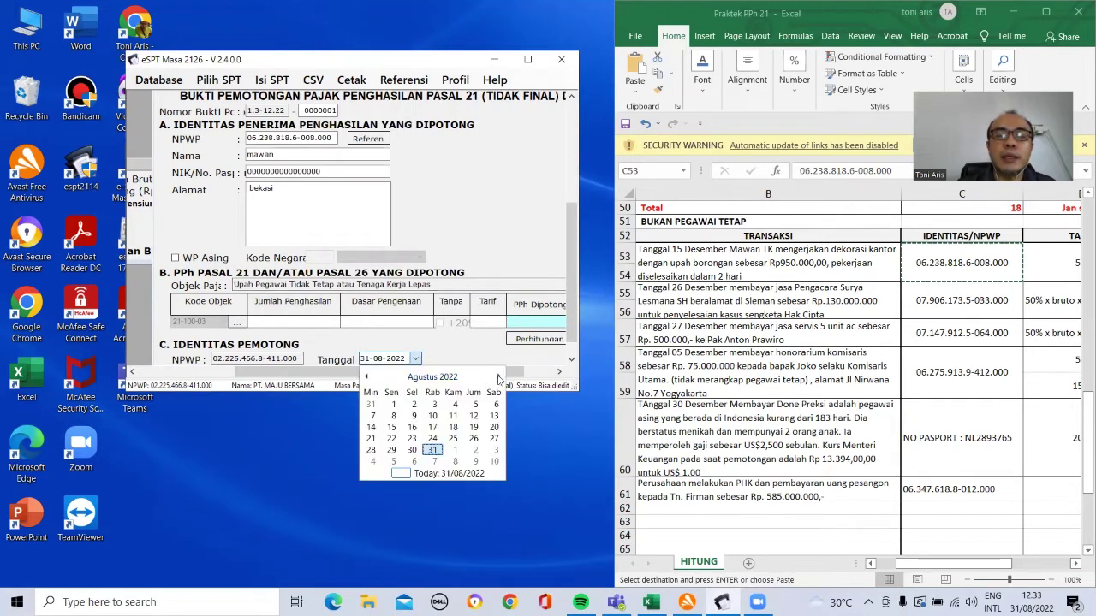
pyautogui.click(500, 377)
pyautogui.click(500, 378)
pyautogui.click(500, 378)
pyautogui.click(500, 378)
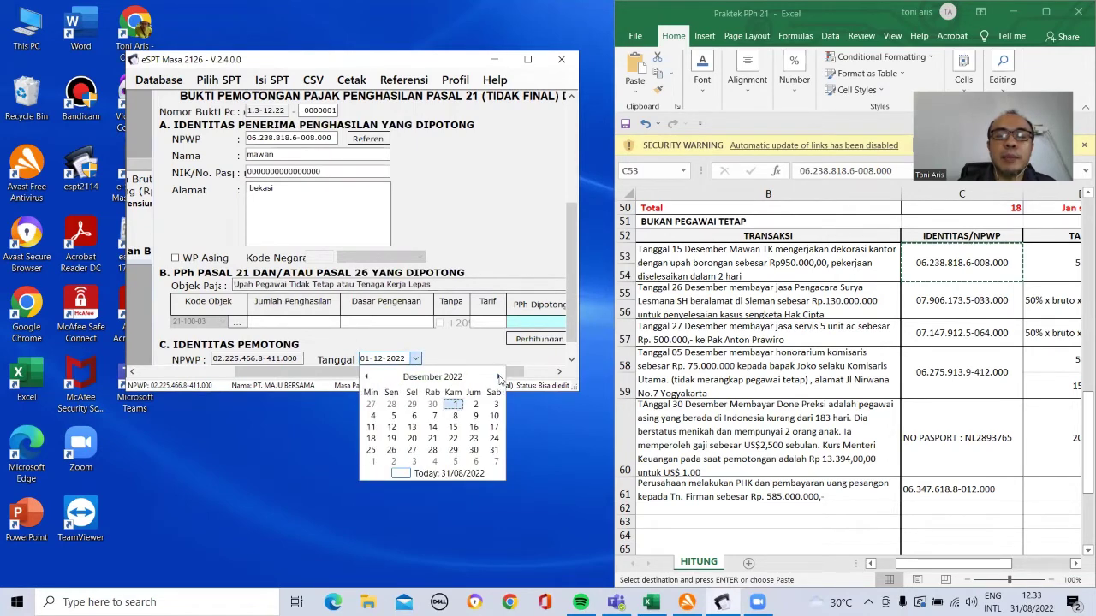
pyautogui.click(453, 427)
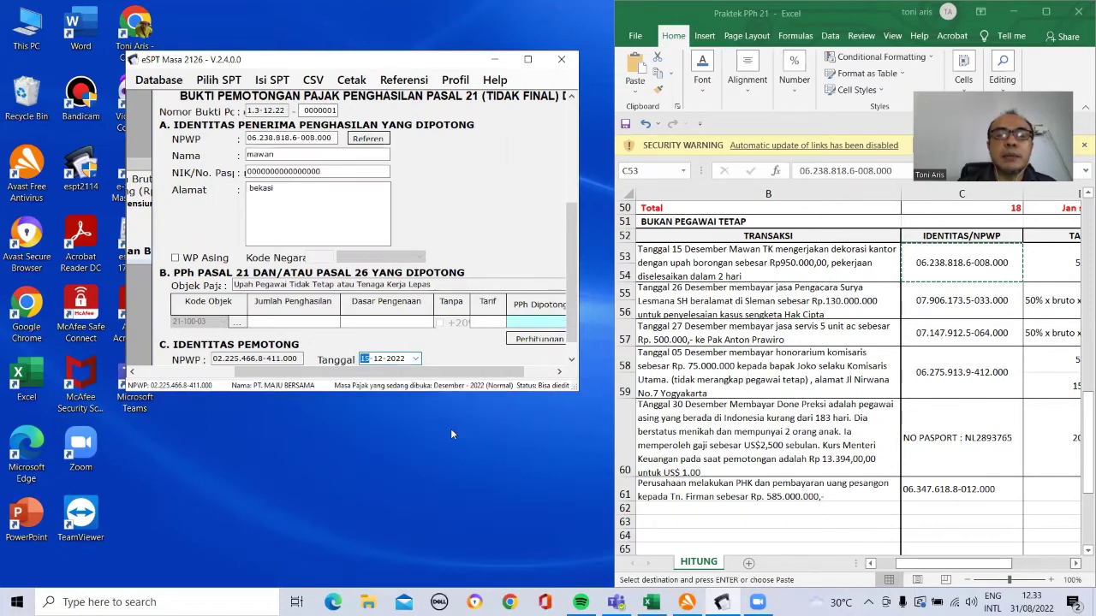
# Step: Choose the casual-worker wages tax object code and reopen the withholding calculation
pyautogui.click(242, 323)
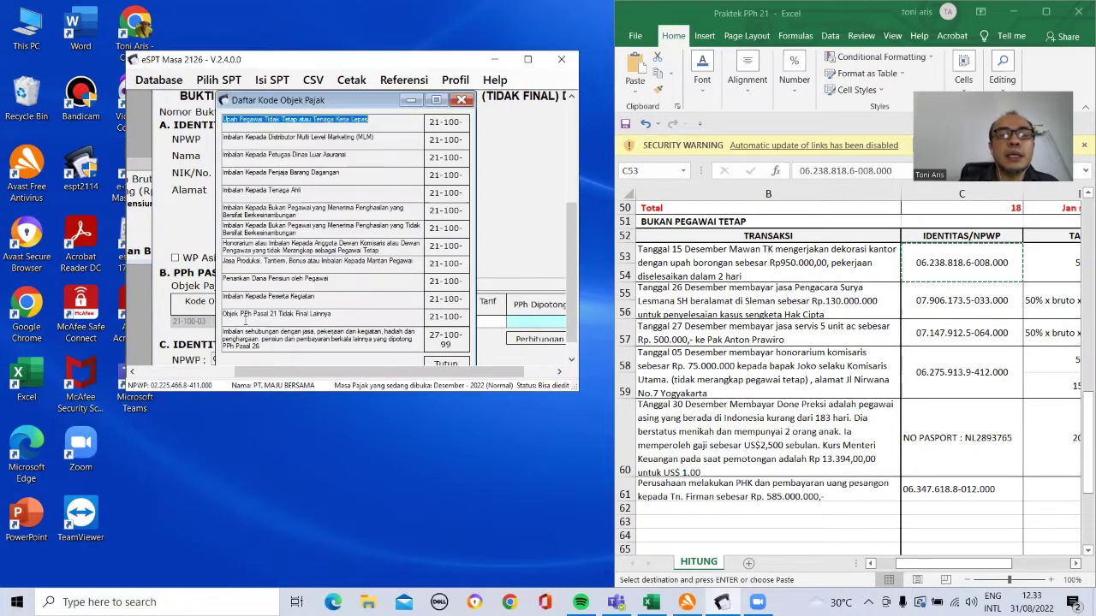
pyautogui.doubleClick(438, 124)
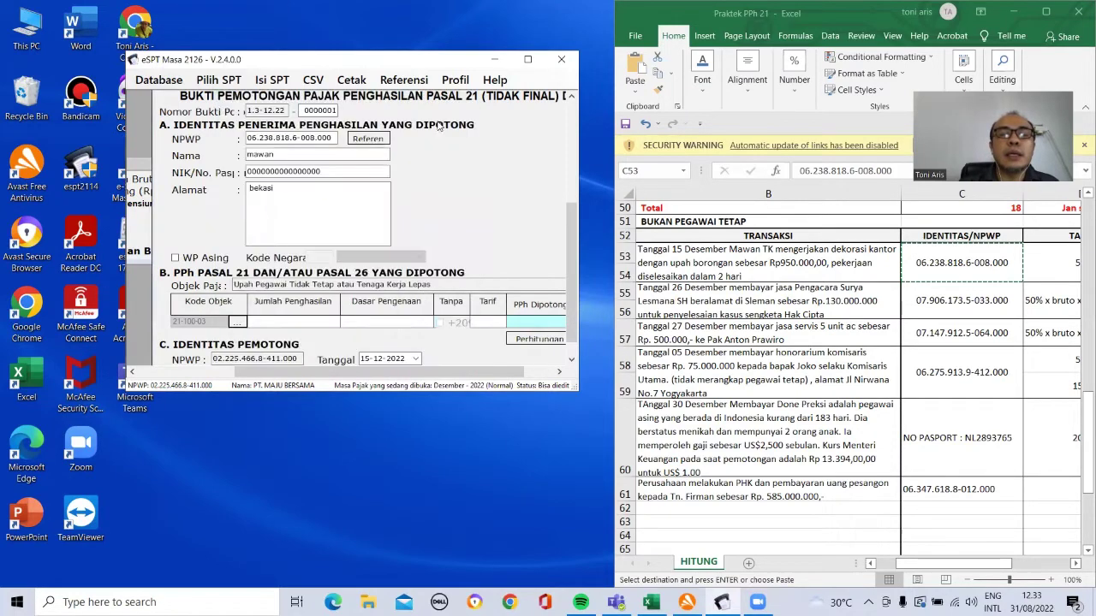
pyautogui.click(540, 339)
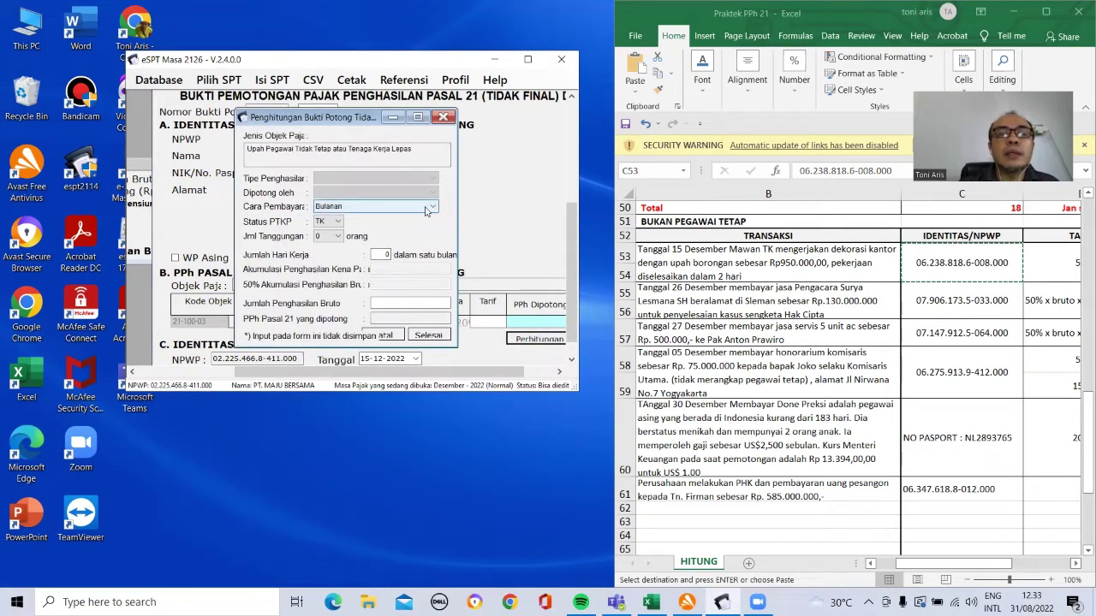
# Step: Retry the calculation with Tidak Bulanan, 2 days and 950000 gross, then close it after the error
pyautogui.click(426, 209)
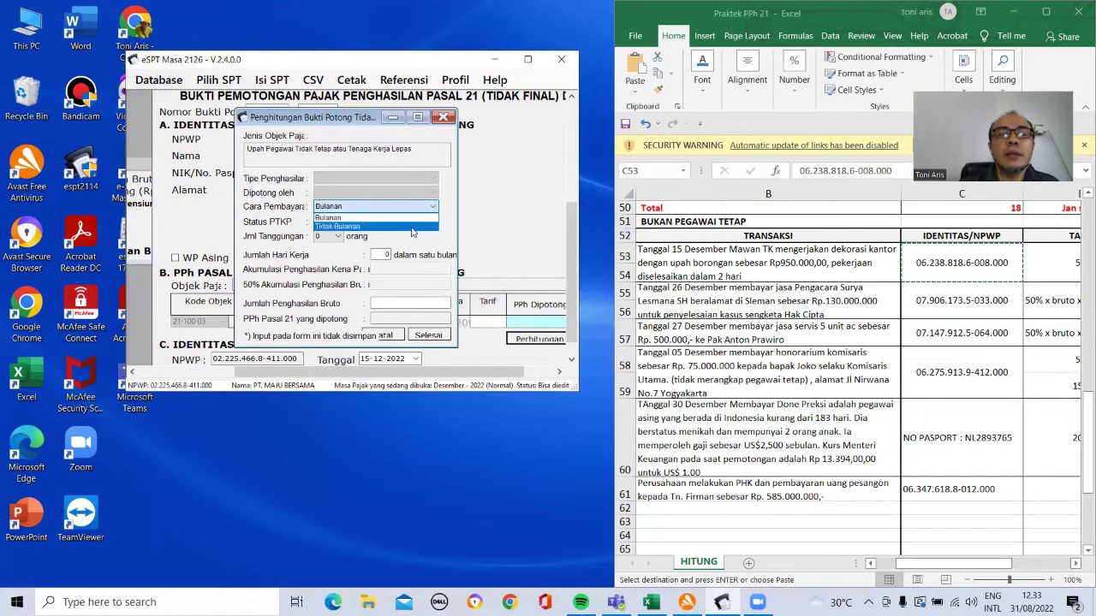
pyautogui.click(412, 226)
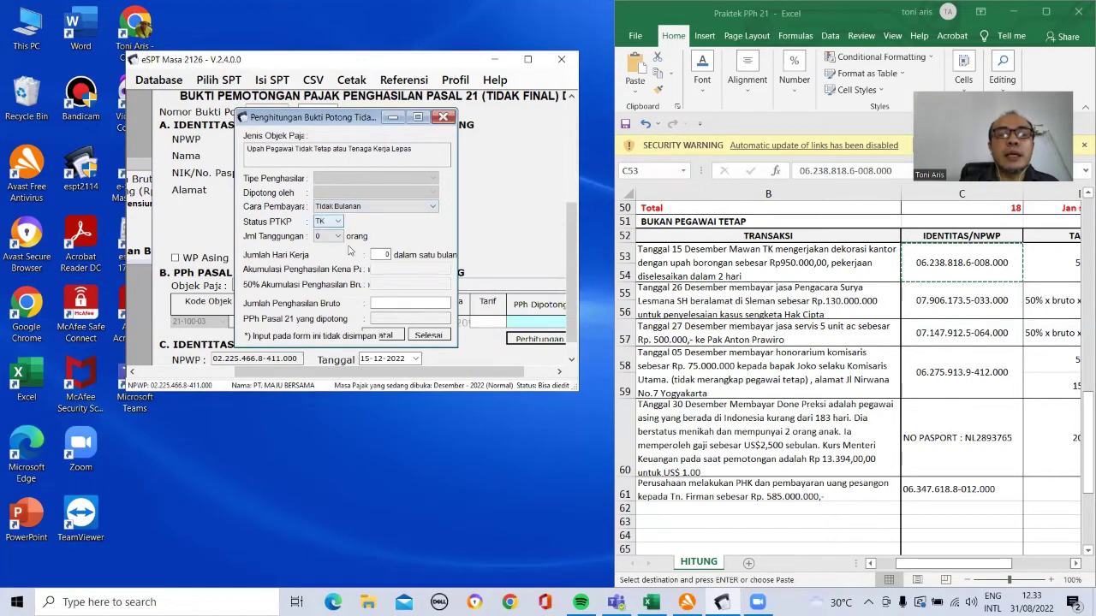
pyautogui.click(383, 254)
pyautogui.write('2')
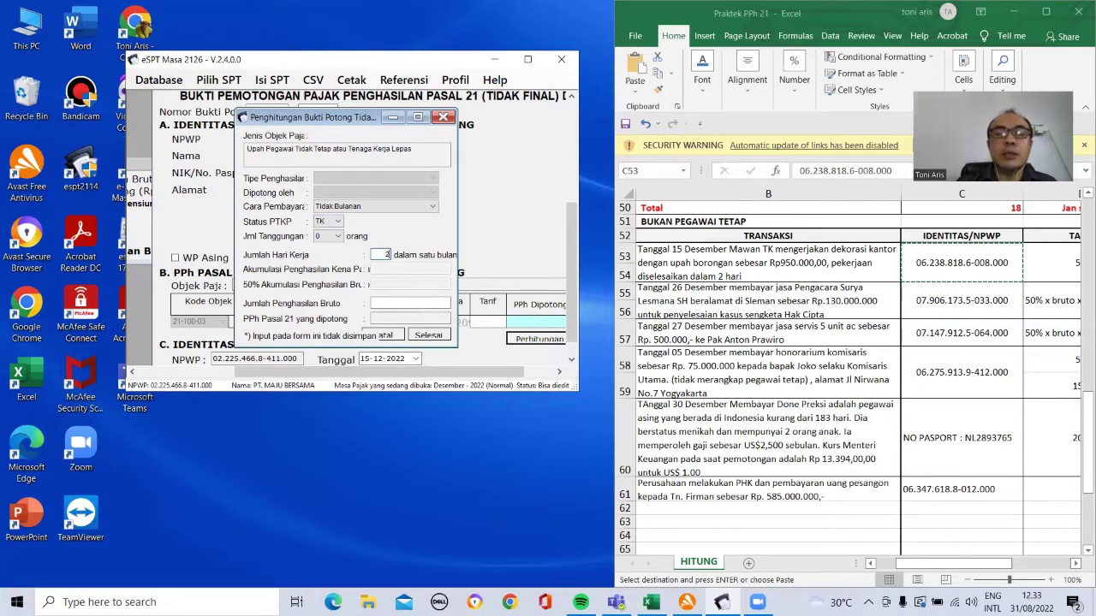
pyautogui.click(406, 306)
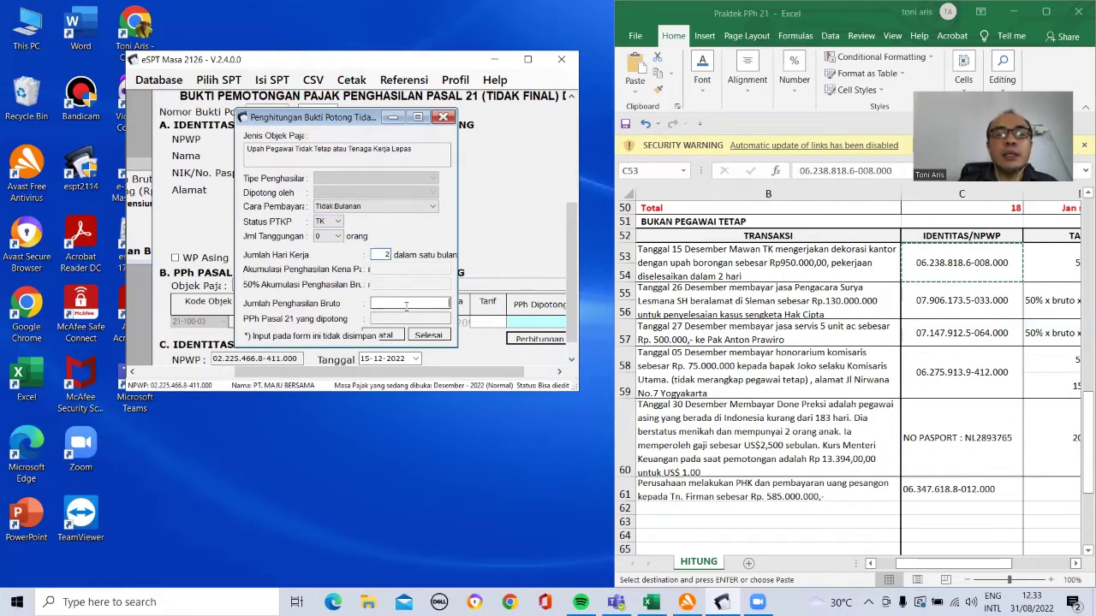
pyautogui.write('950')
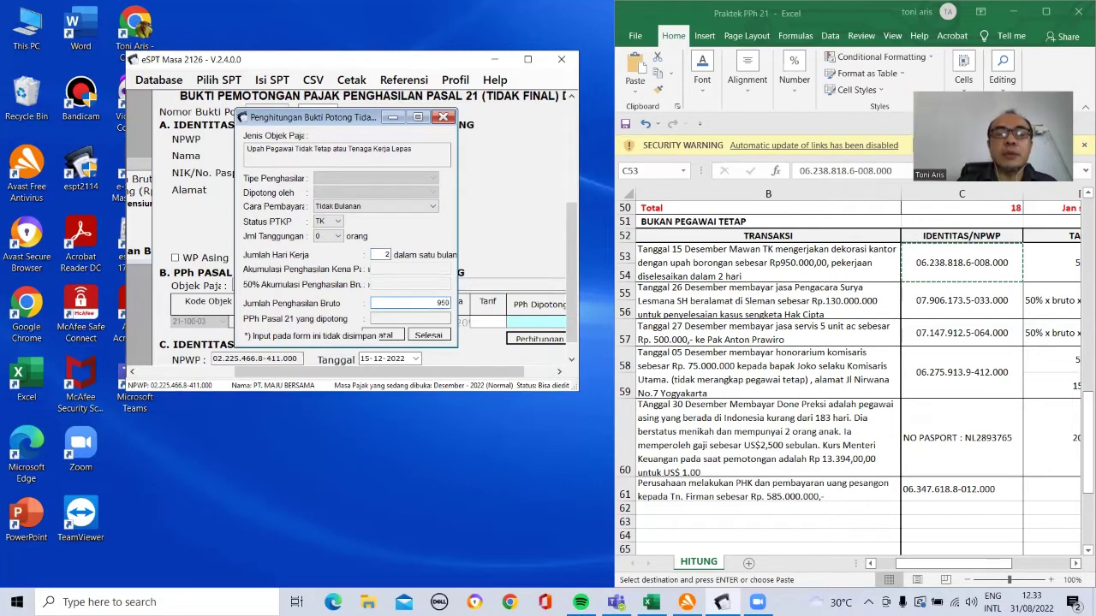
pyautogui.write('000')
pyautogui.click(424, 336)
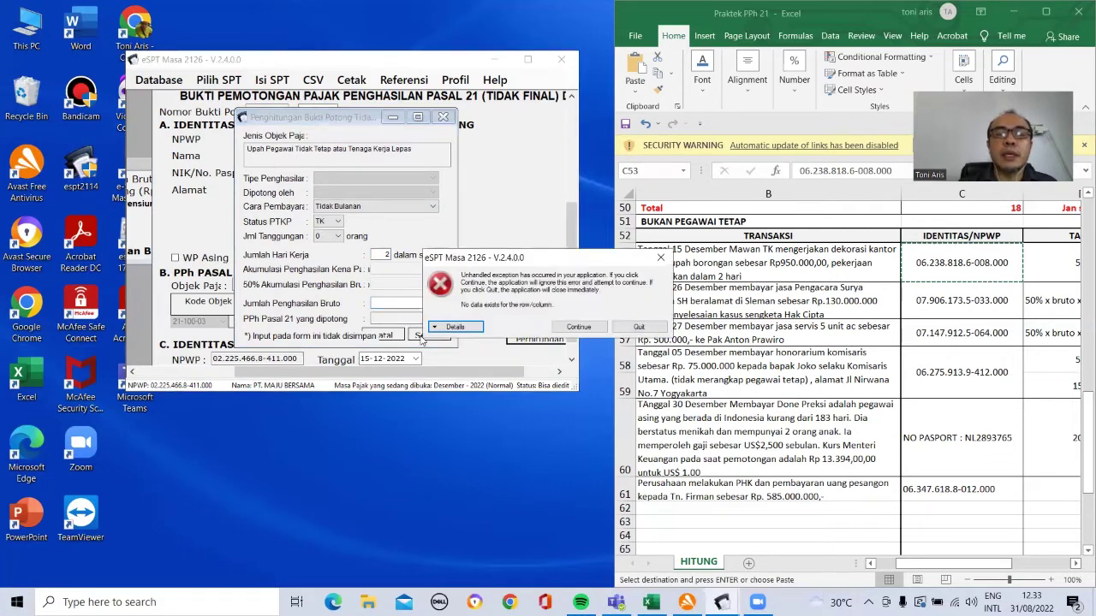
pyautogui.click(589, 329)
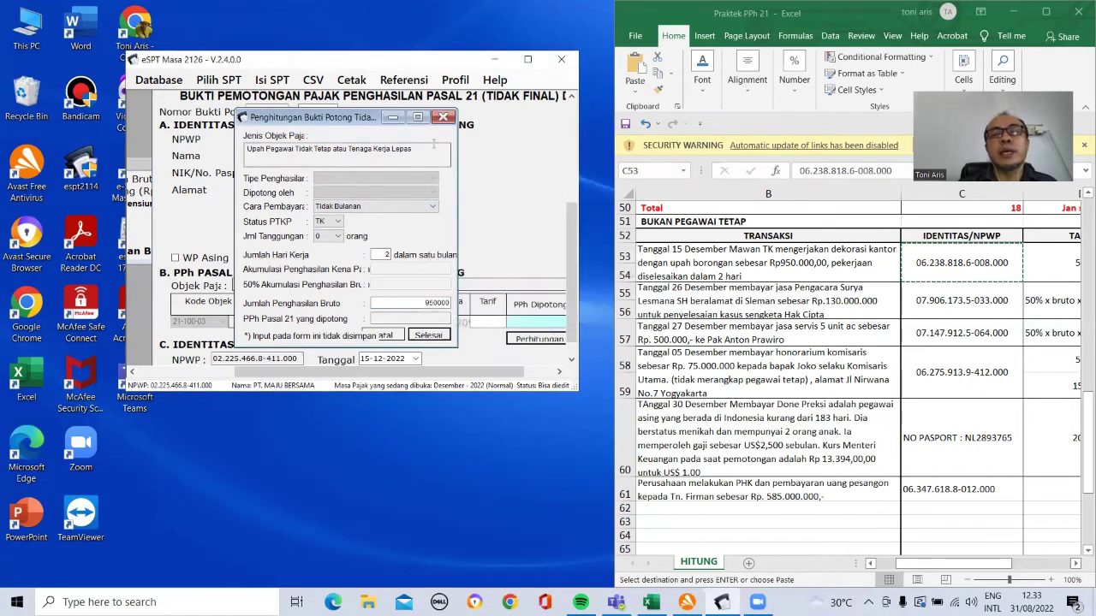
pyautogui.click(443, 117)
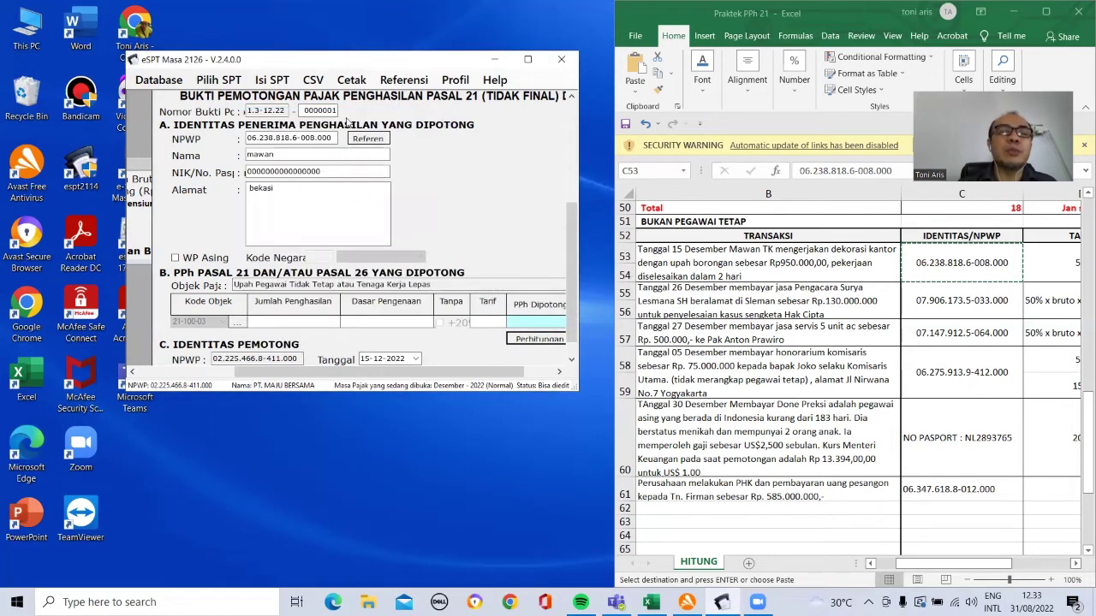
# Step: Cancel the unsaved slip and close the non-final slip list
pyautogui.click(527, 59)
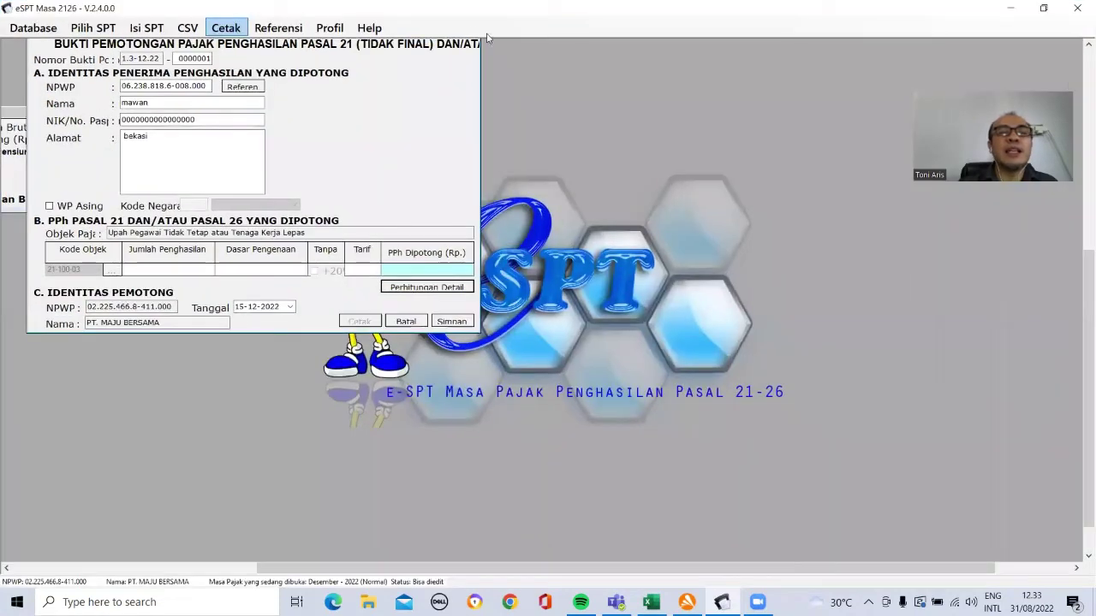
pyautogui.click(408, 321)
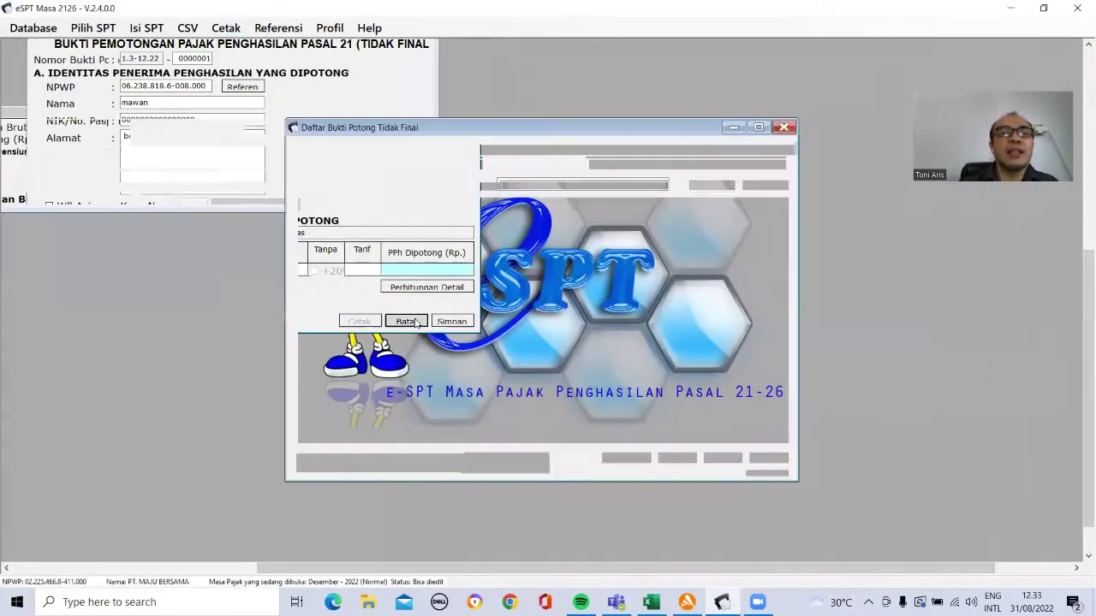
pyautogui.click(784, 128)
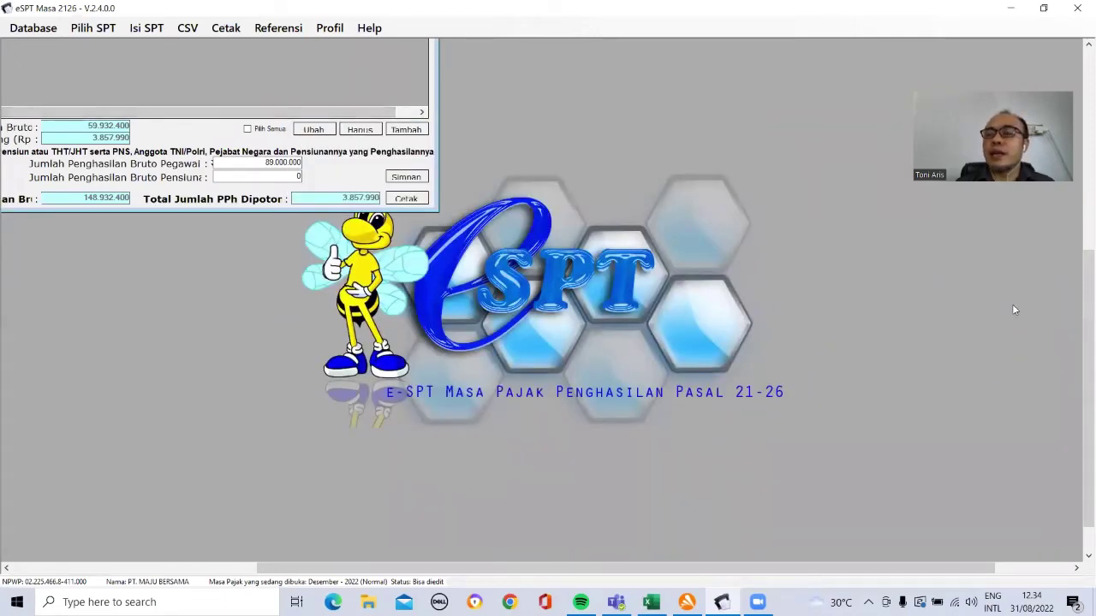
# Step: Extend the 54.000.000 PTKP entry's end year to 2025, save it, and close the PTKP table
pyautogui.moveTo(1080, 344); pyautogui.dragTo(1079, 189)
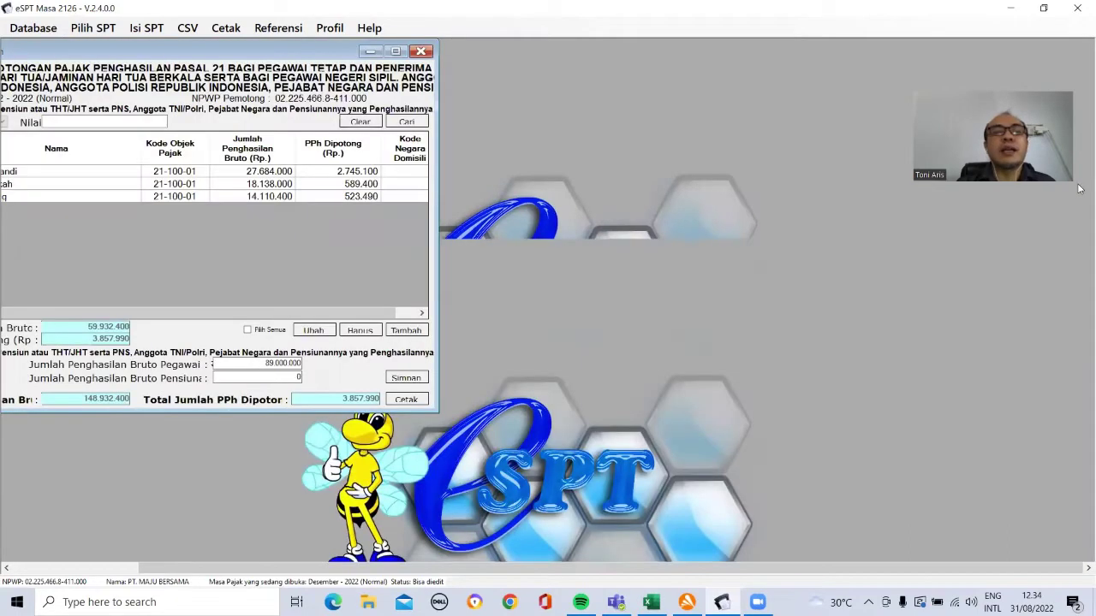
pyautogui.click(280, 28)
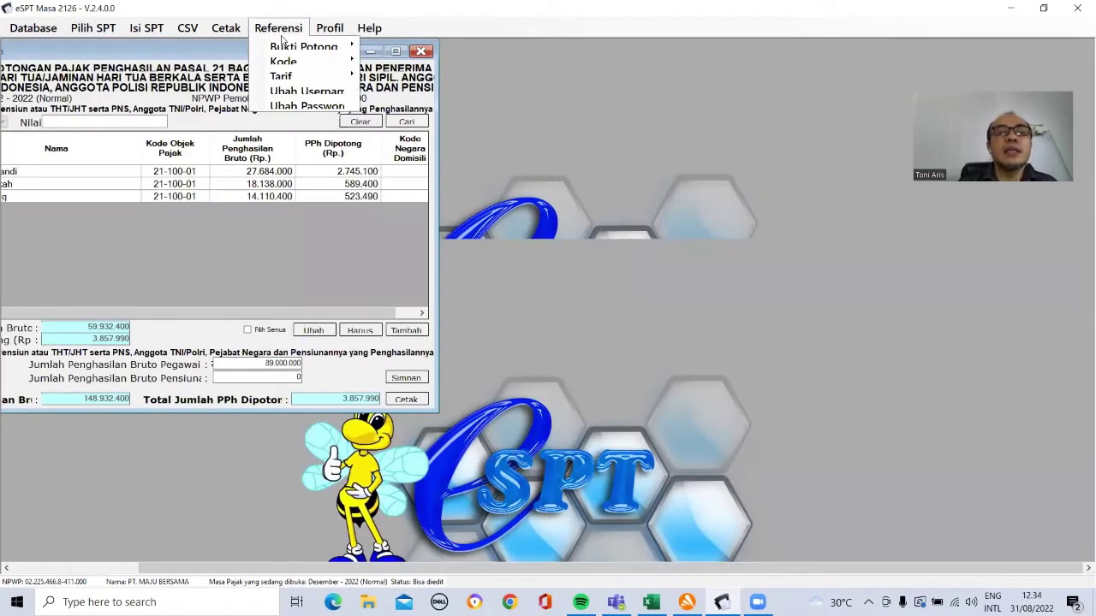
pyautogui.moveTo(285, 49)
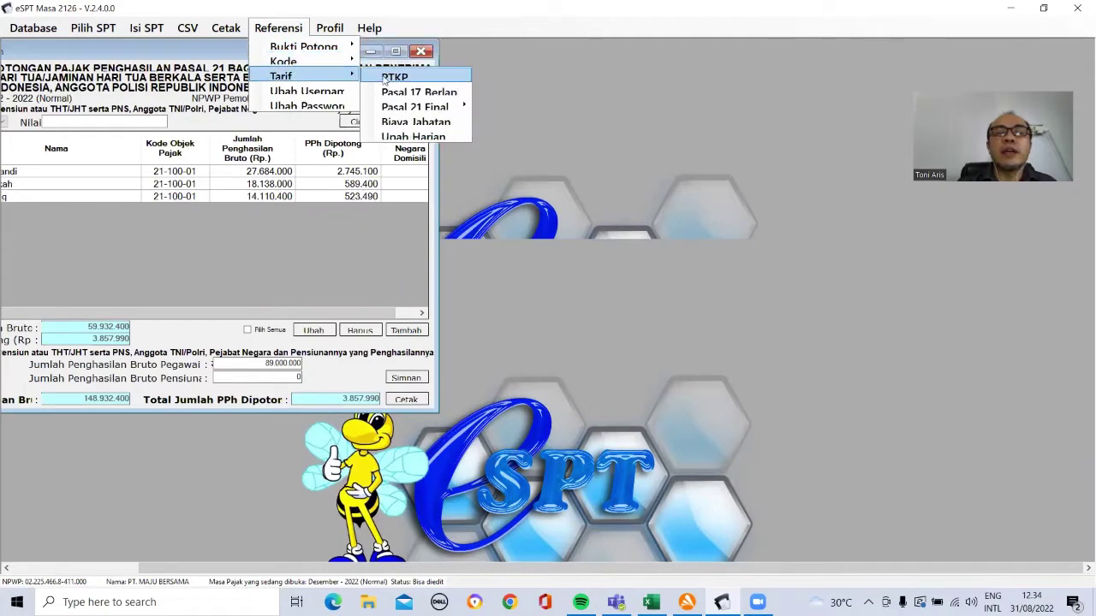
pyautogui.click(394, 78)
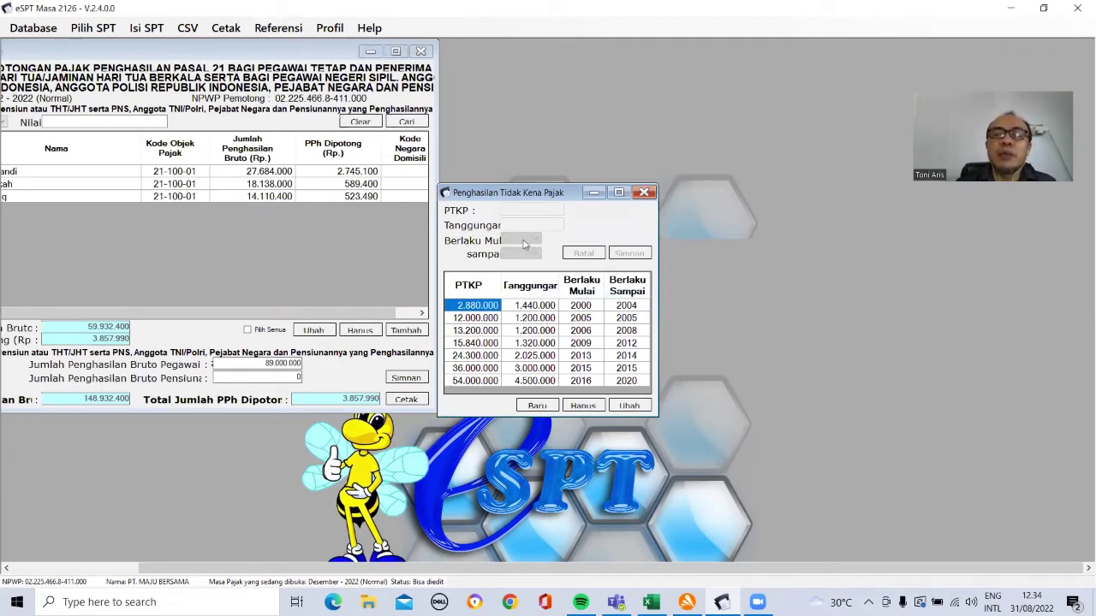
pyautogui.click(488, 381)
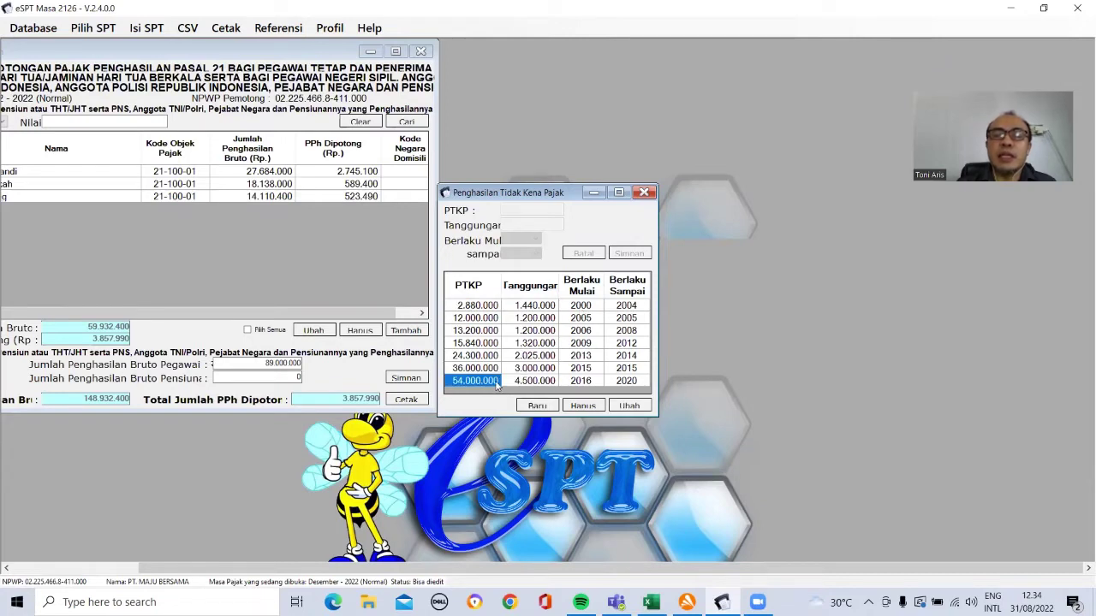
pyautogui.click(629, 405)
pyautogui.click(536, 254)
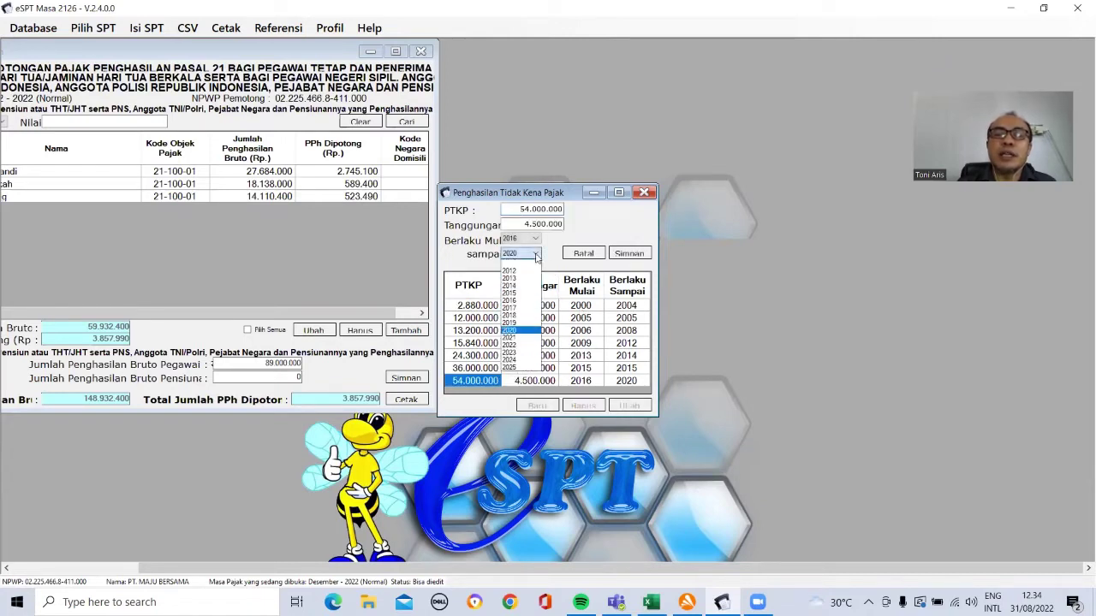
pyautogui.click(519, 368)
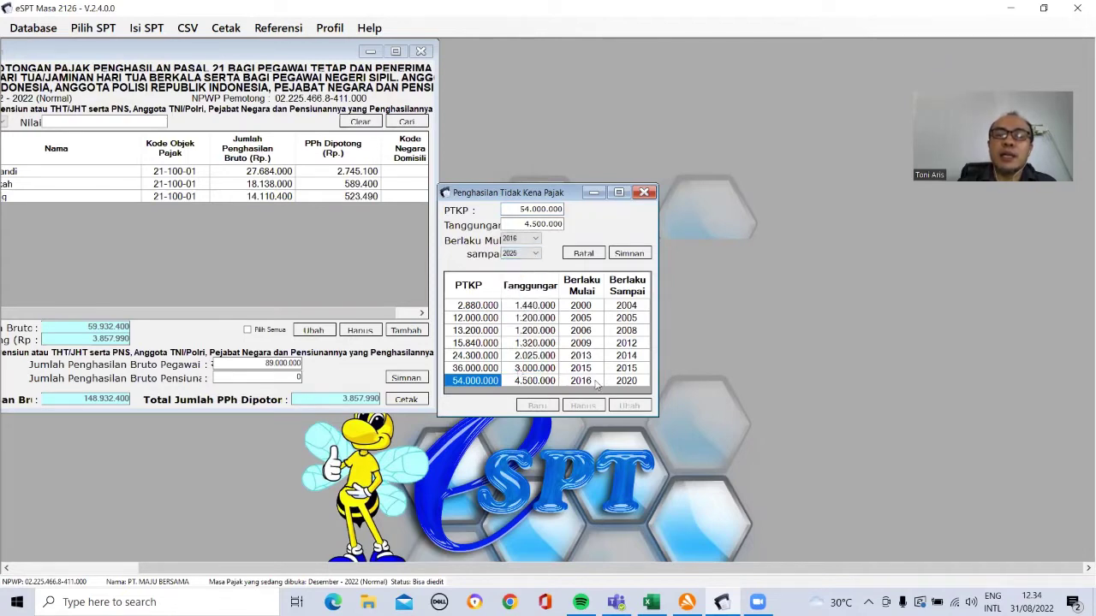
pyautogui.click(630, 253)
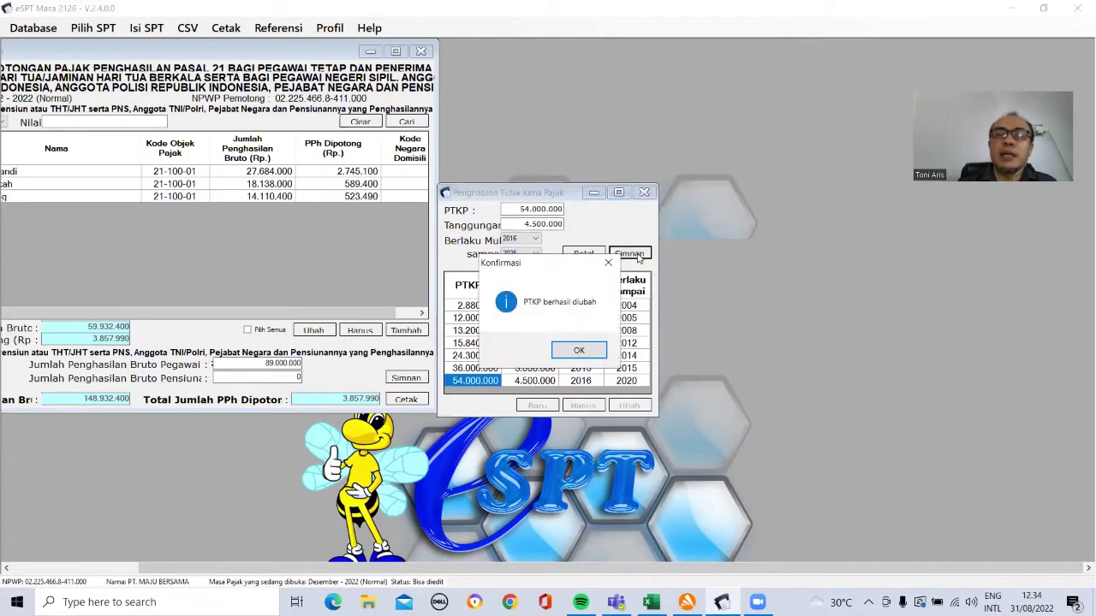
pyautogui.click(578, 352)
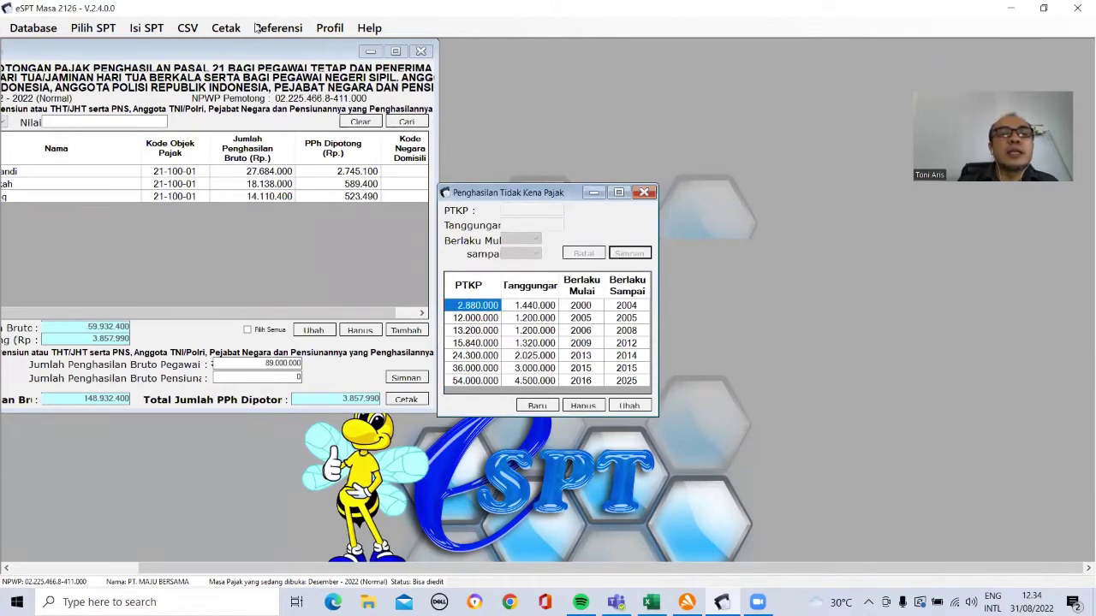
pyautogui.click(644, 191)
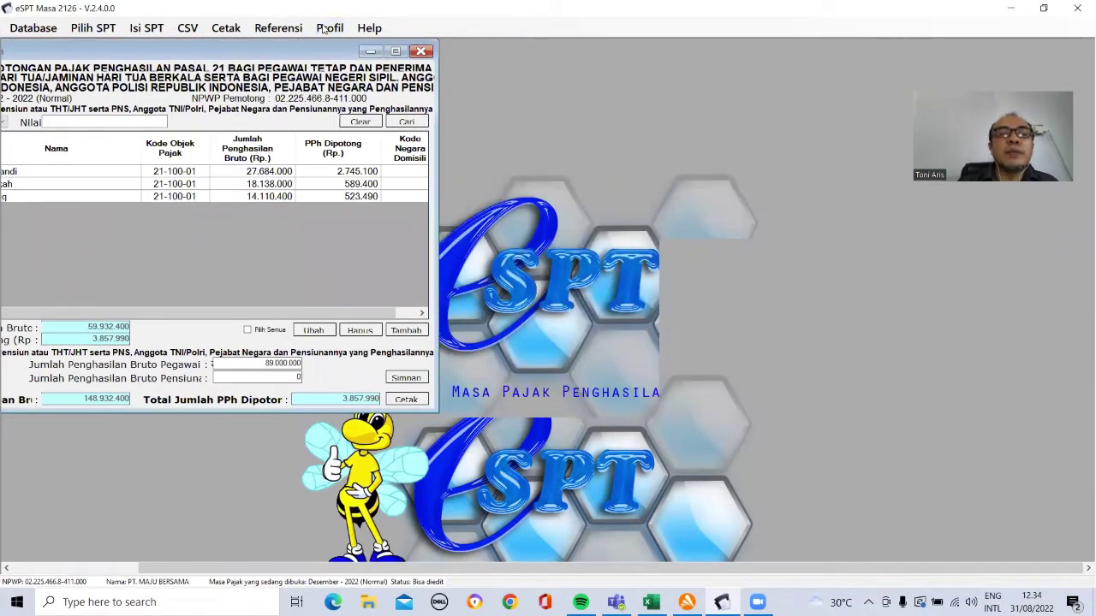
# Step: Change the Pasal 17 rate table's second bracket to start at 60.000.000 and save it
pyautogui.click(275, 28)
pyautogui.moveTo(338, 77)
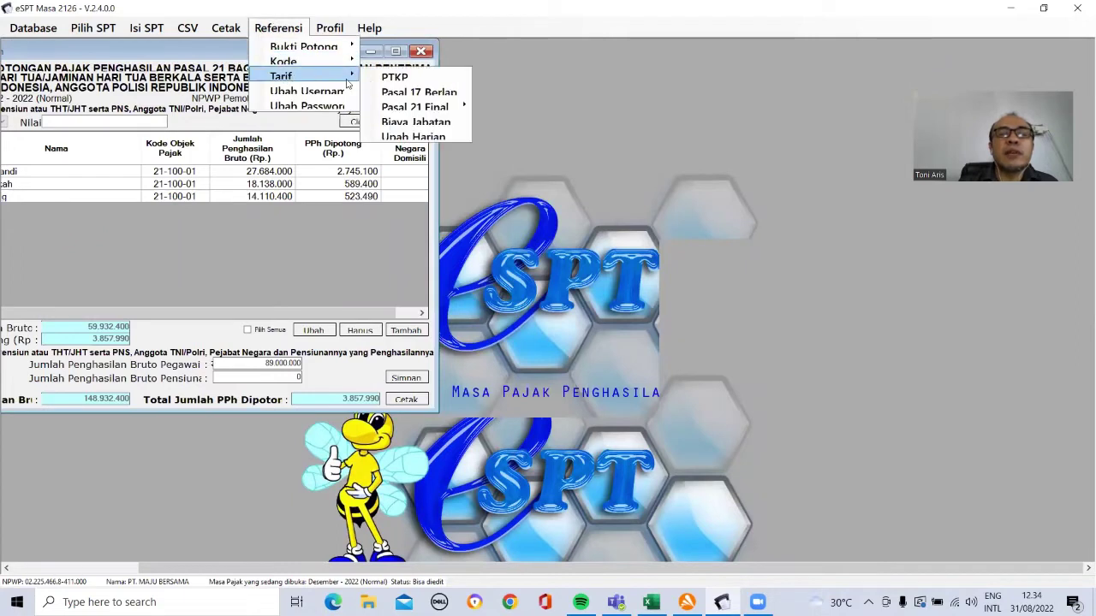
pyautogui.click(402, 92)
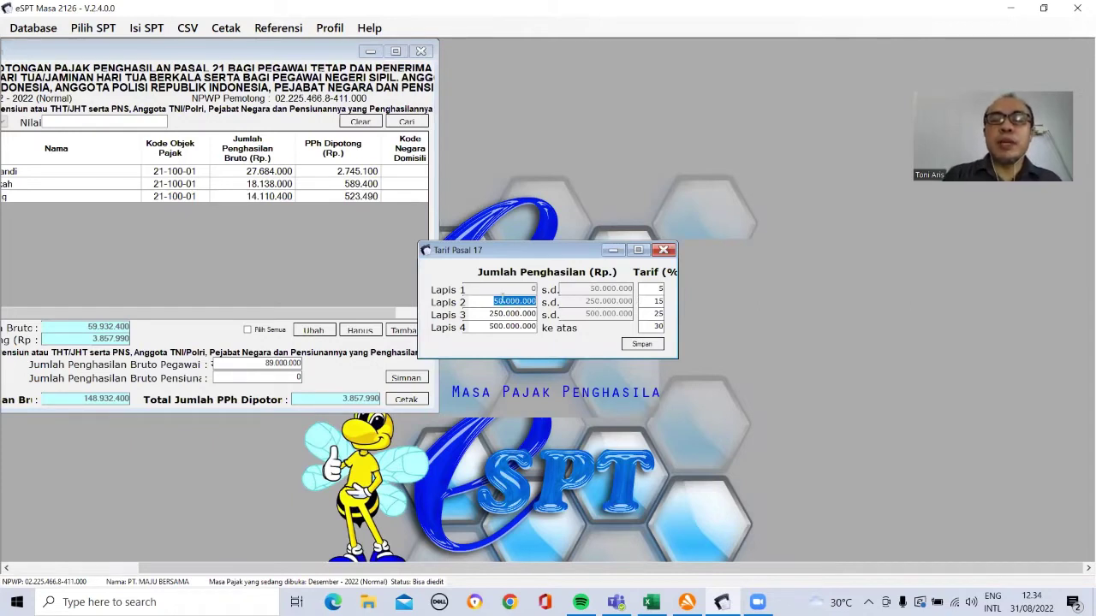
pyautogui.click(499, 299)
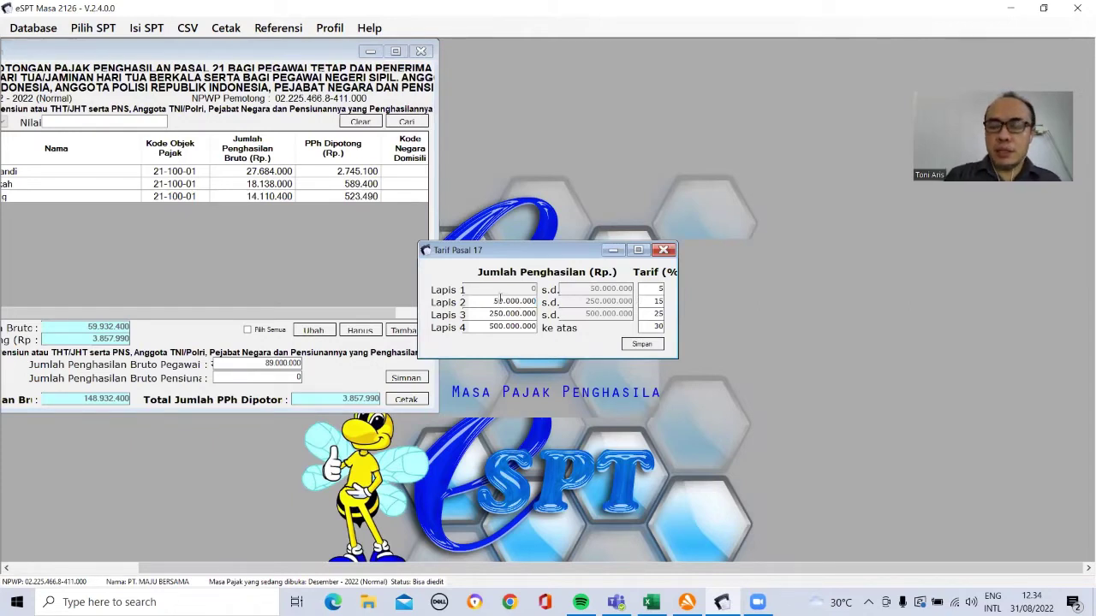
pyautogui.click(642, 344)
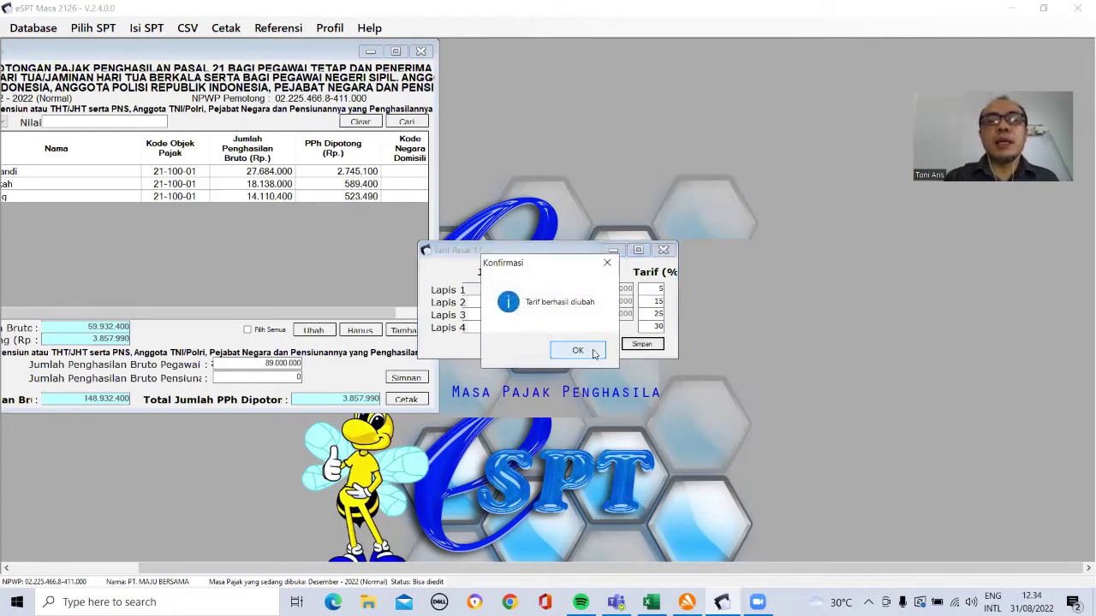
pyautogui.click(579, 351)
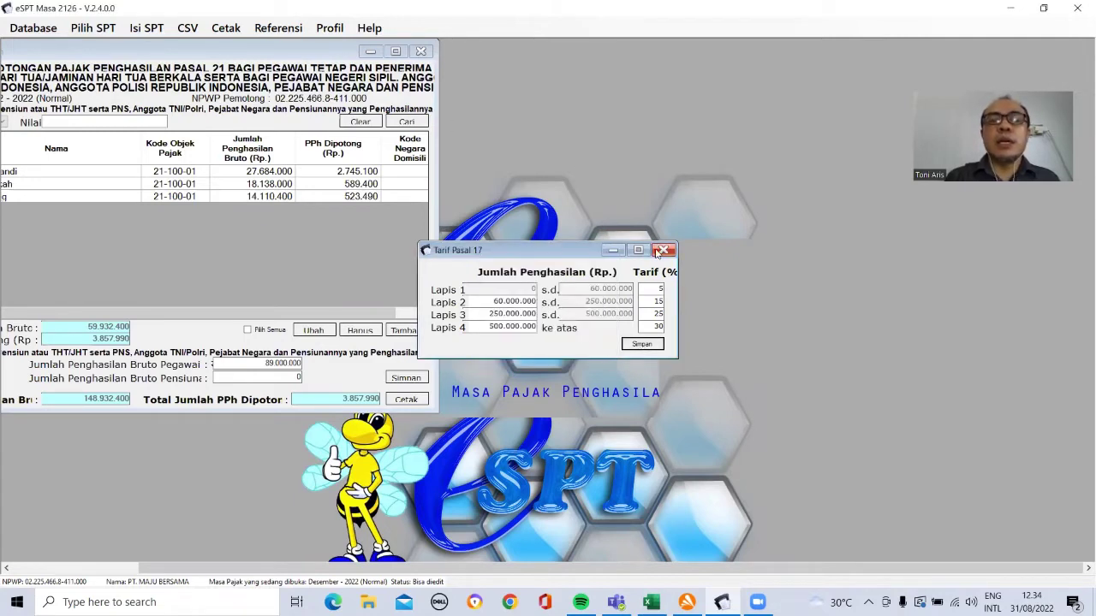
pyautogui.click(278, 28)
# Step: Set the severance (Pesangon) final-tax table's Lapis 2 to 1 and save it
pyautogui.moveTo(309, 79)
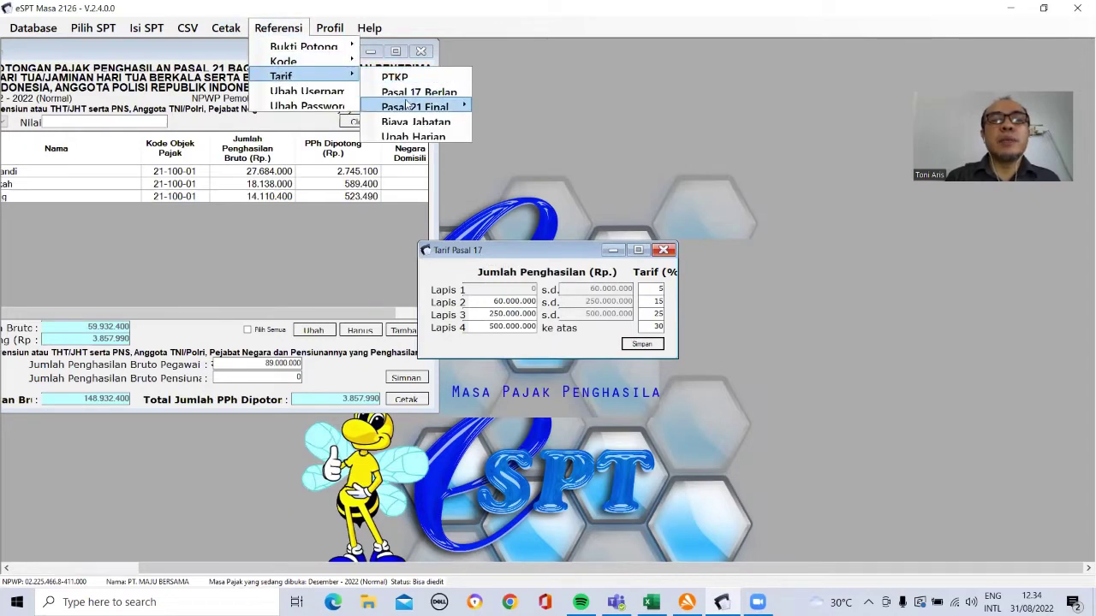
pyautogui.moveTo(408, 105)
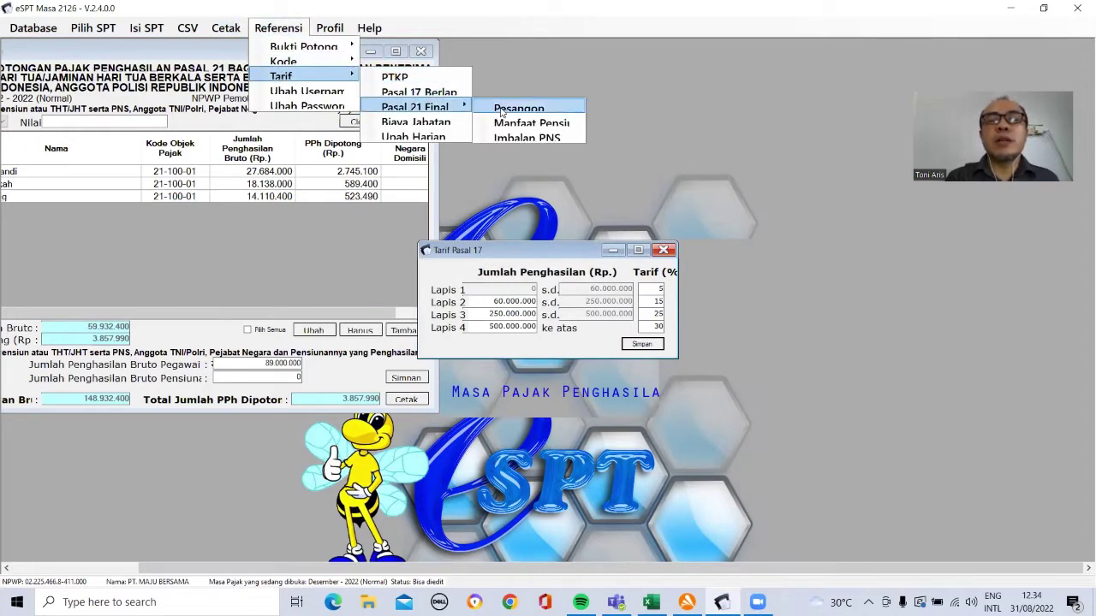
pyautogui.click(501, 110)
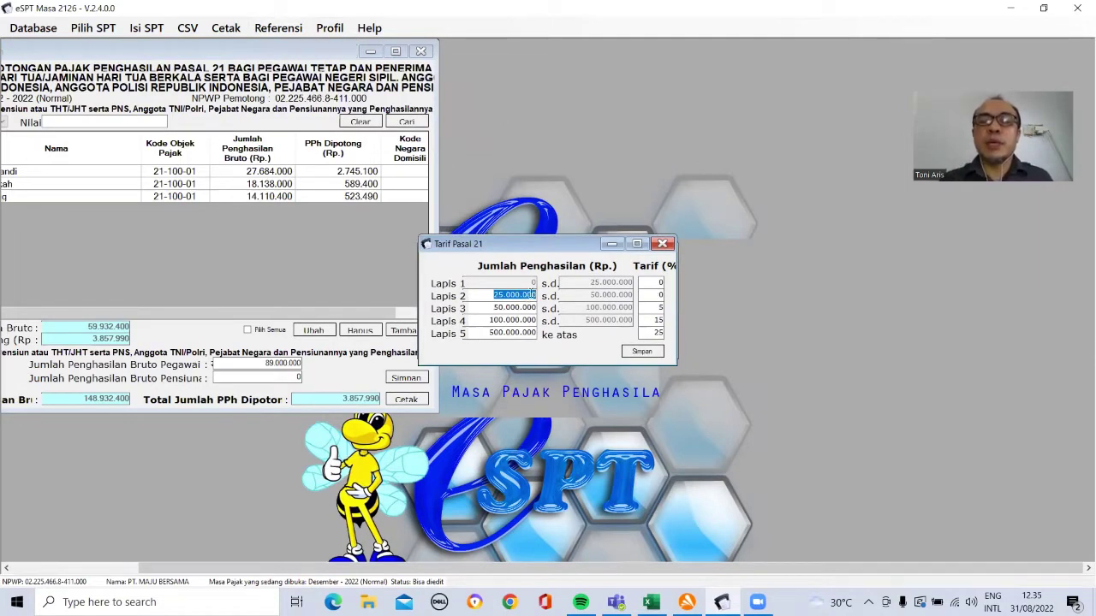
pyautogui.write('1')
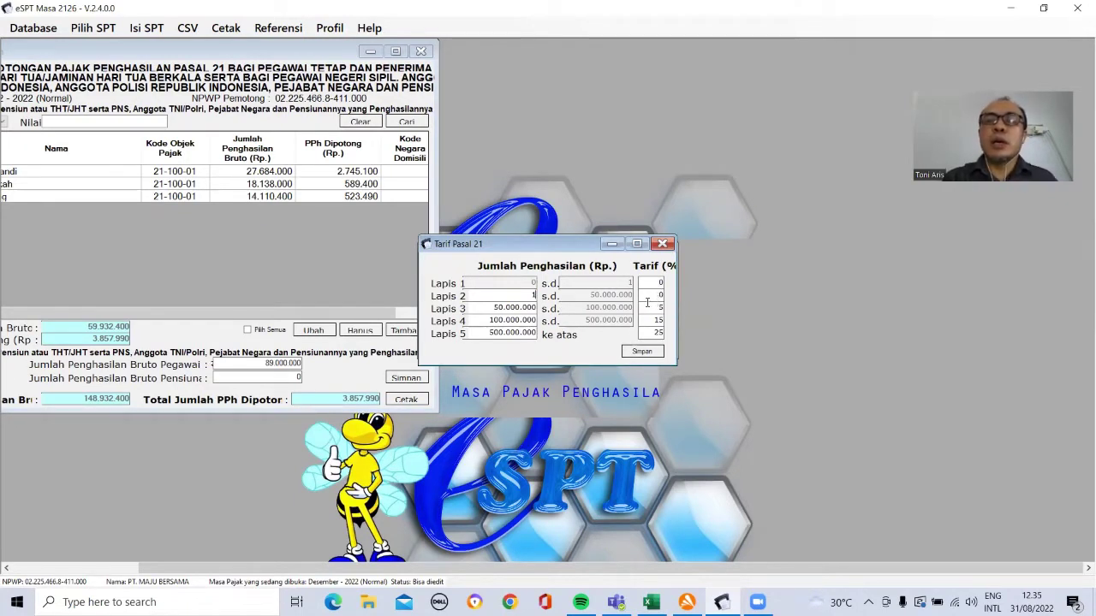
pyautogui.click(642, 352)
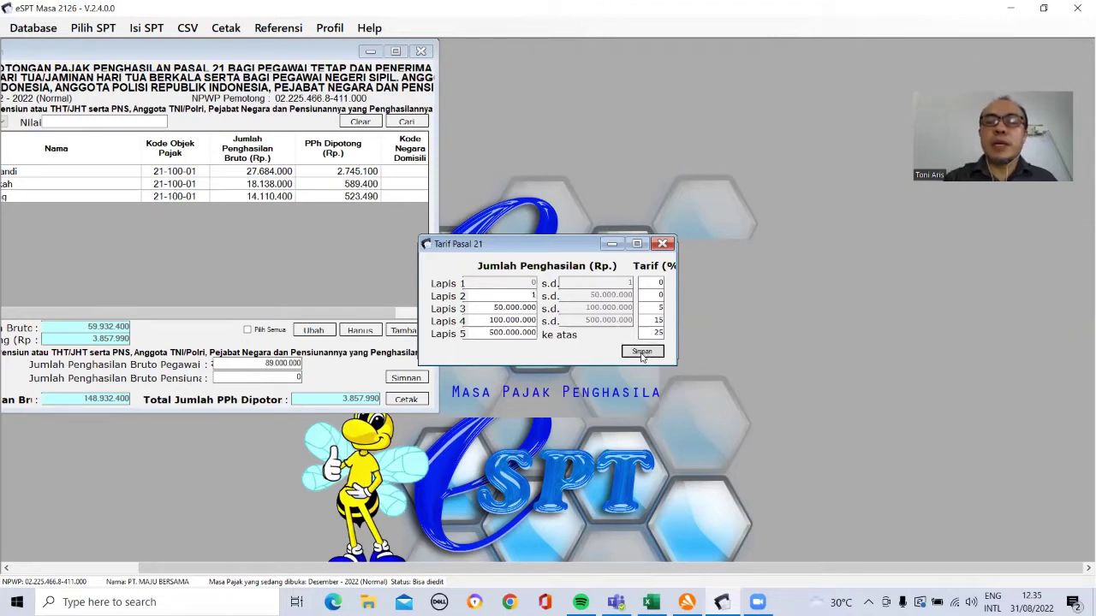
pyautogui.click(587, 352)
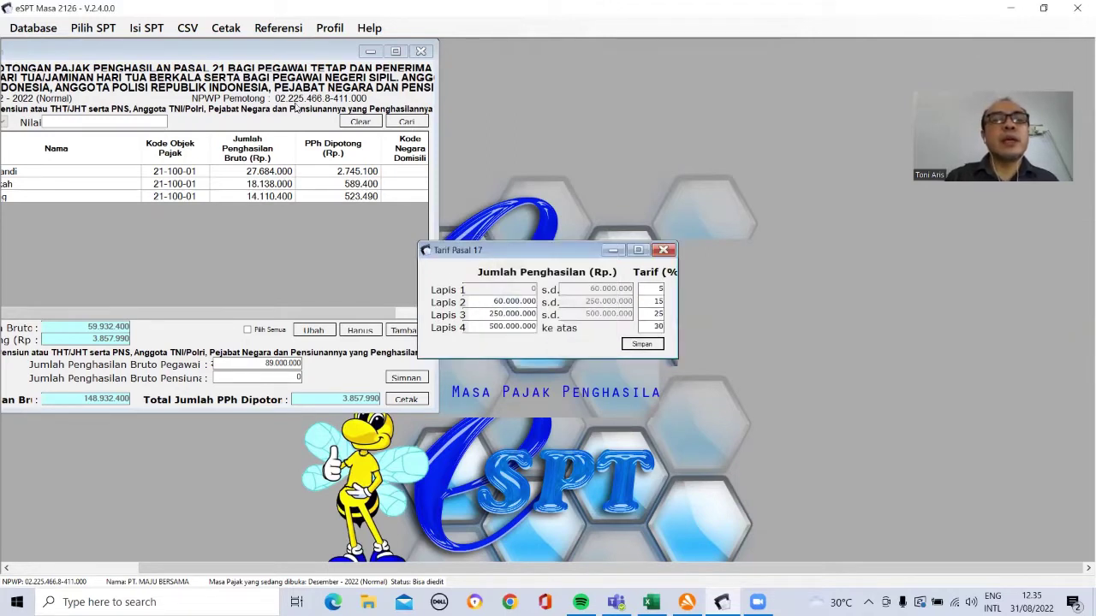
# Step: Check the Biaya Jabatan reference (5%, maximum 6.000.000), then close it and the Pasal 17 table
pyautogui.click(273, 38)
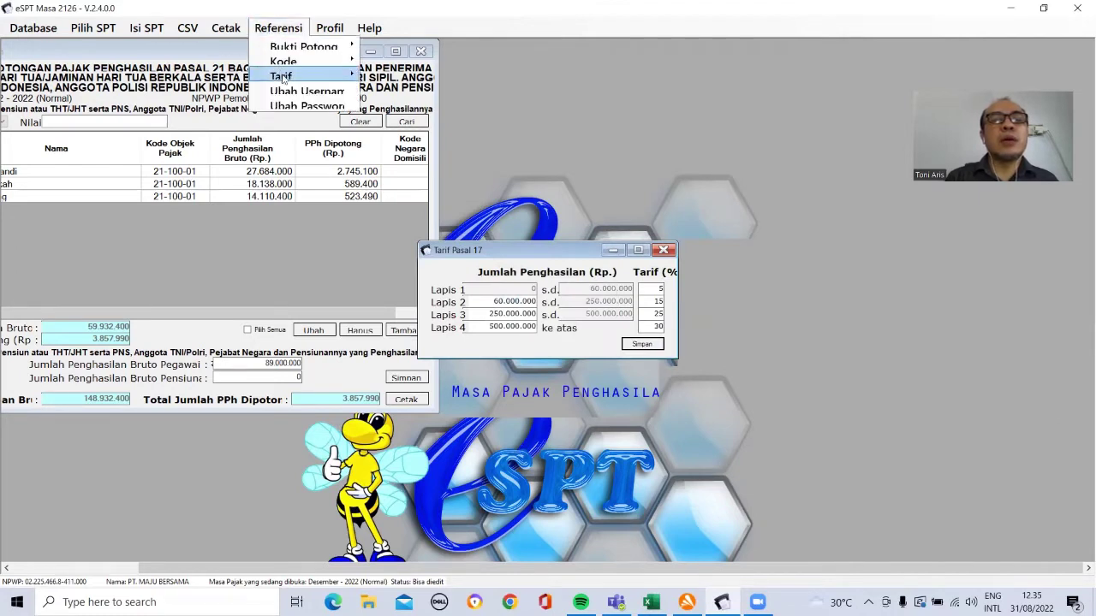
pyautogui.moveTo(310, 77)
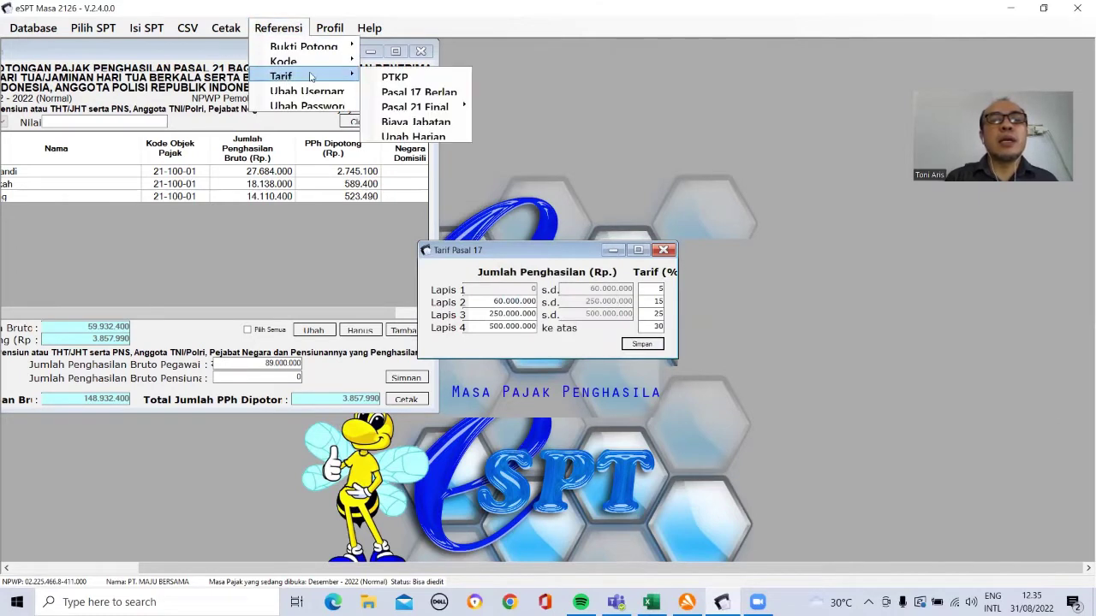
pyautogui.click(407, 125)
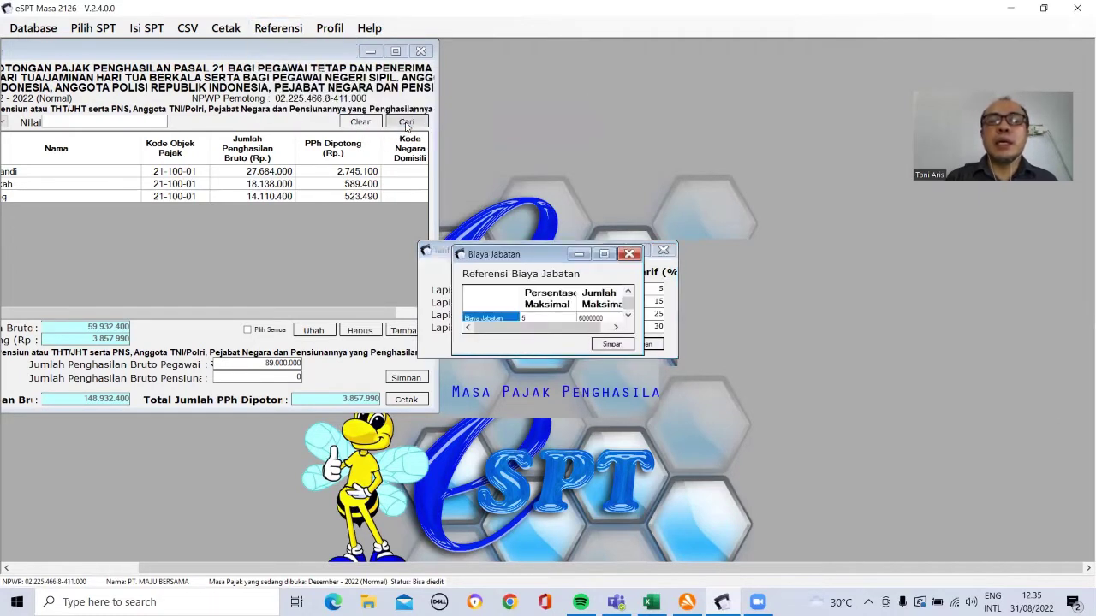
pyautogui.click(632, 254)
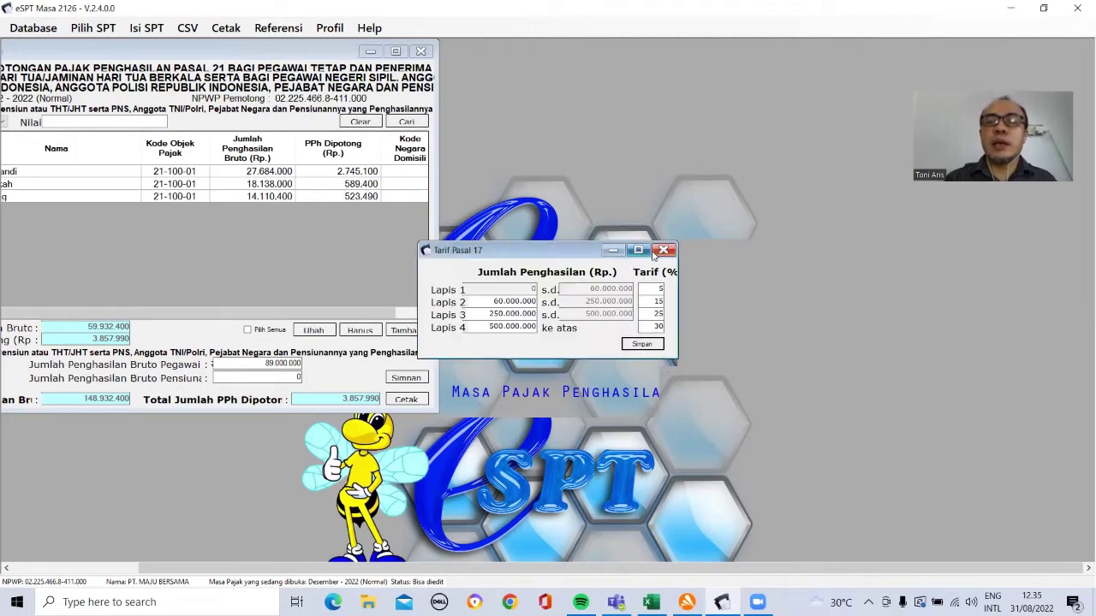
pyautogui.click(664, 249)
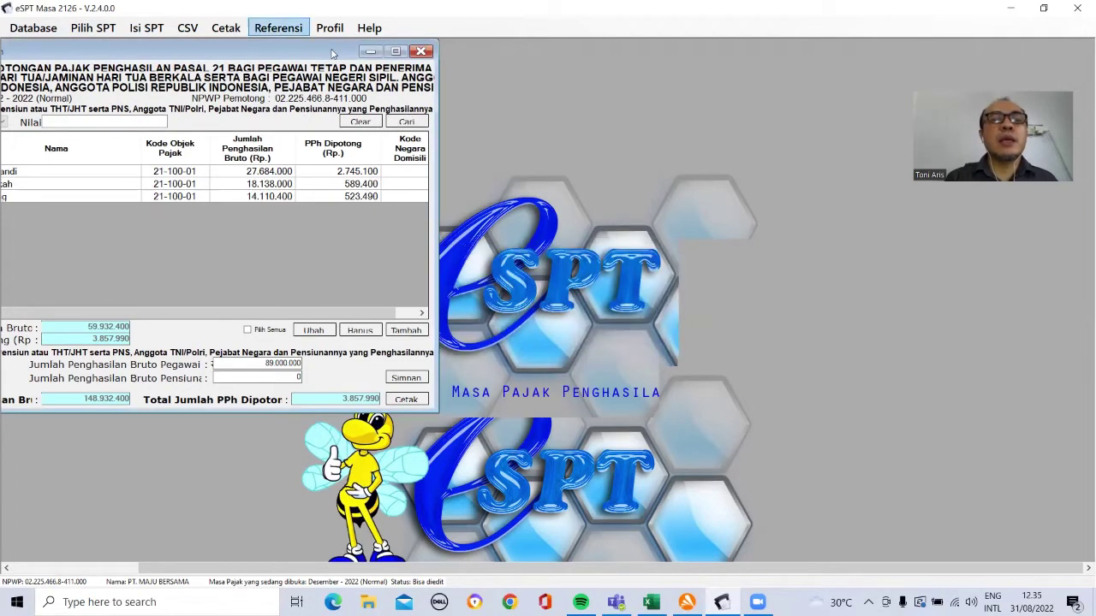
pyautogui.click(278, 27)
# Step: Change the third PTKP row's end year to 2025, save it, and close the PTKP table
pyautogui.moveTo(283, 75)
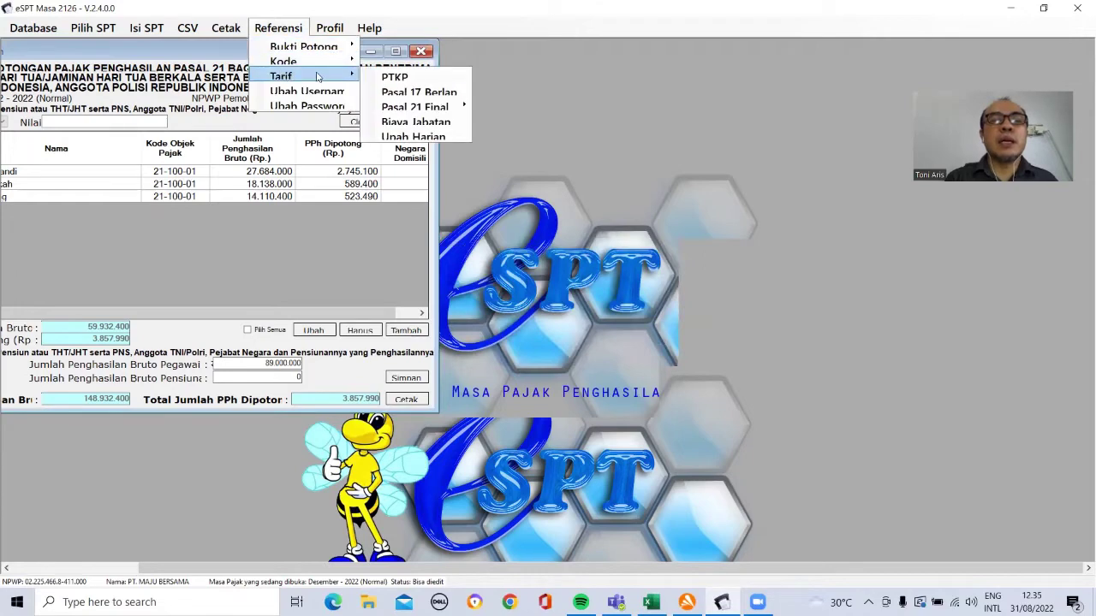
pyautogui.click(384, 77)
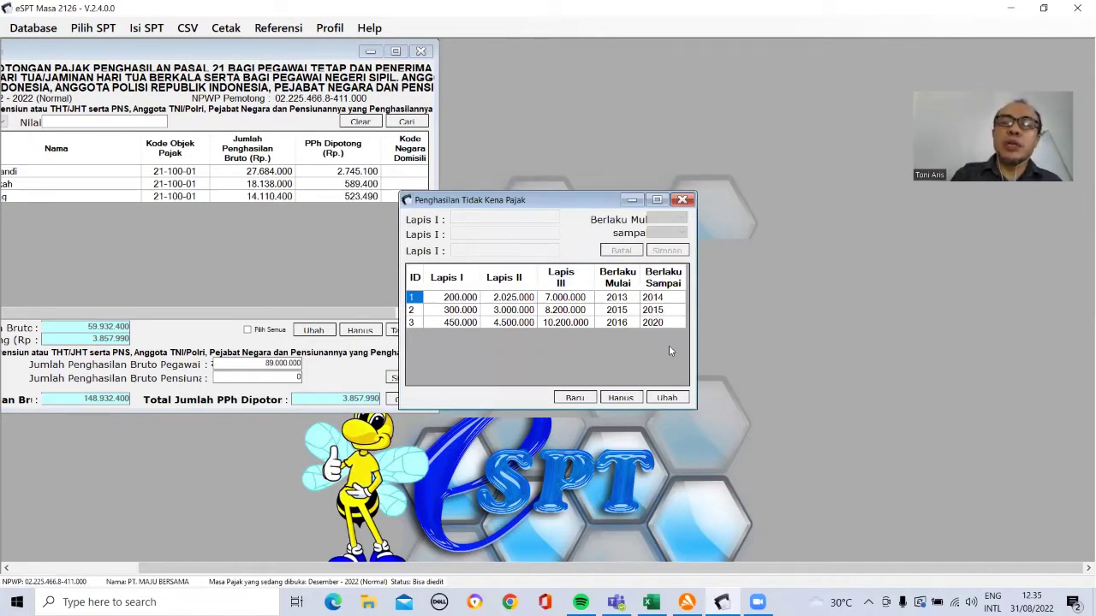
pyautogui.click(417, 322)
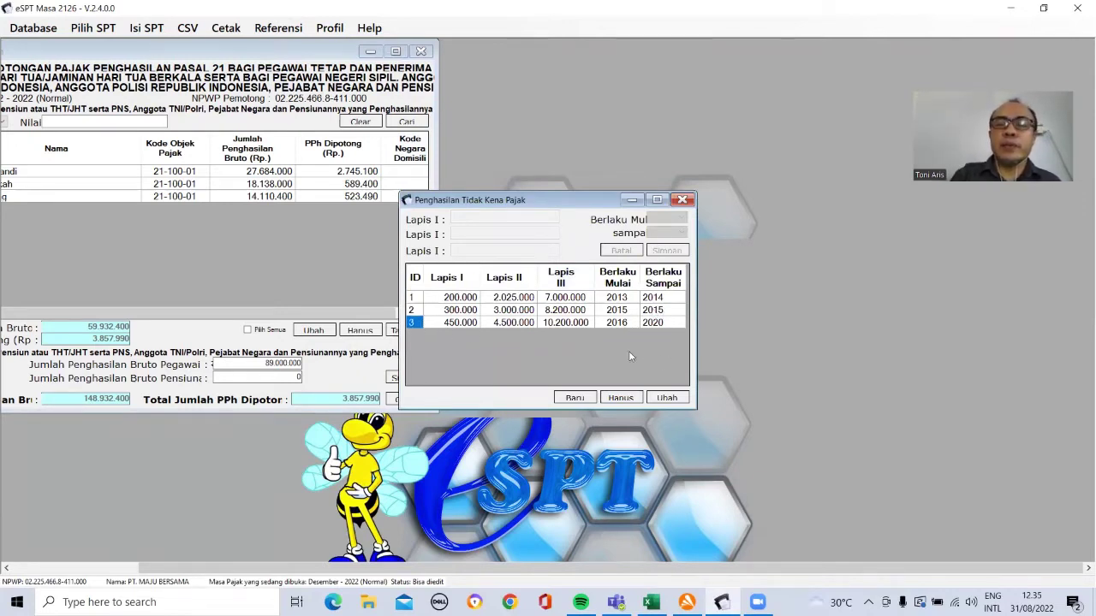
pyautogui.click(660, 323)
pyautogui.click(667, 397)
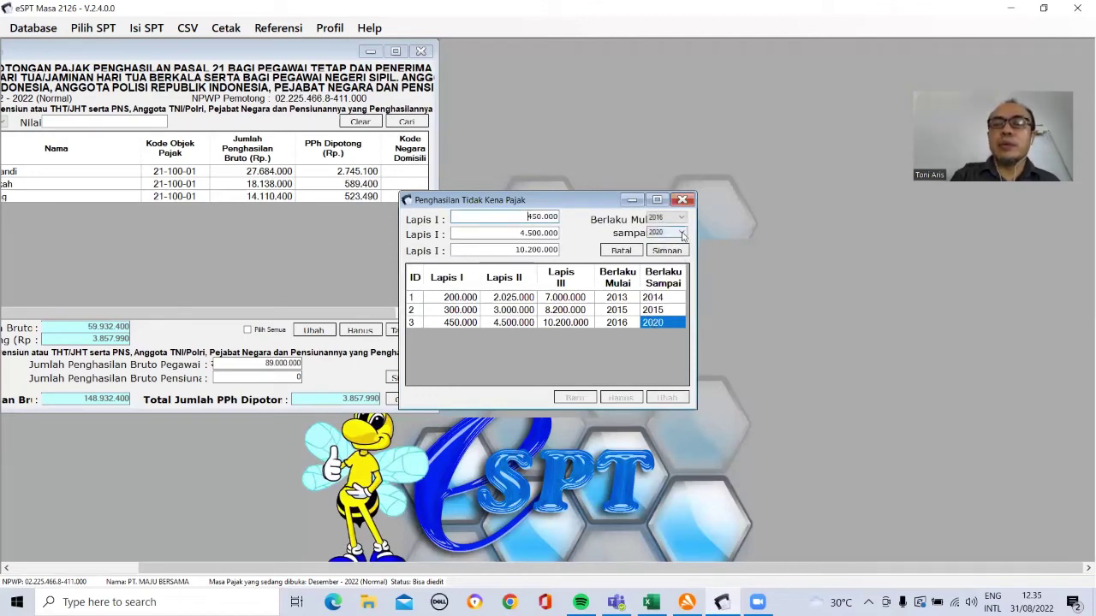
pyautogui.click(676, 232)
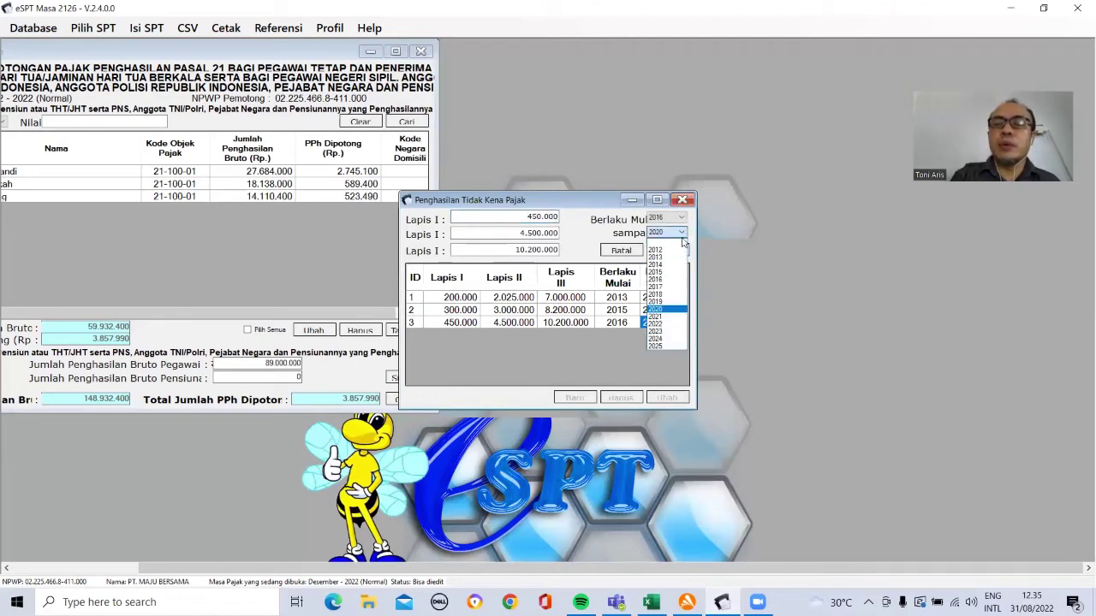
pyautogui.click(669, 346)
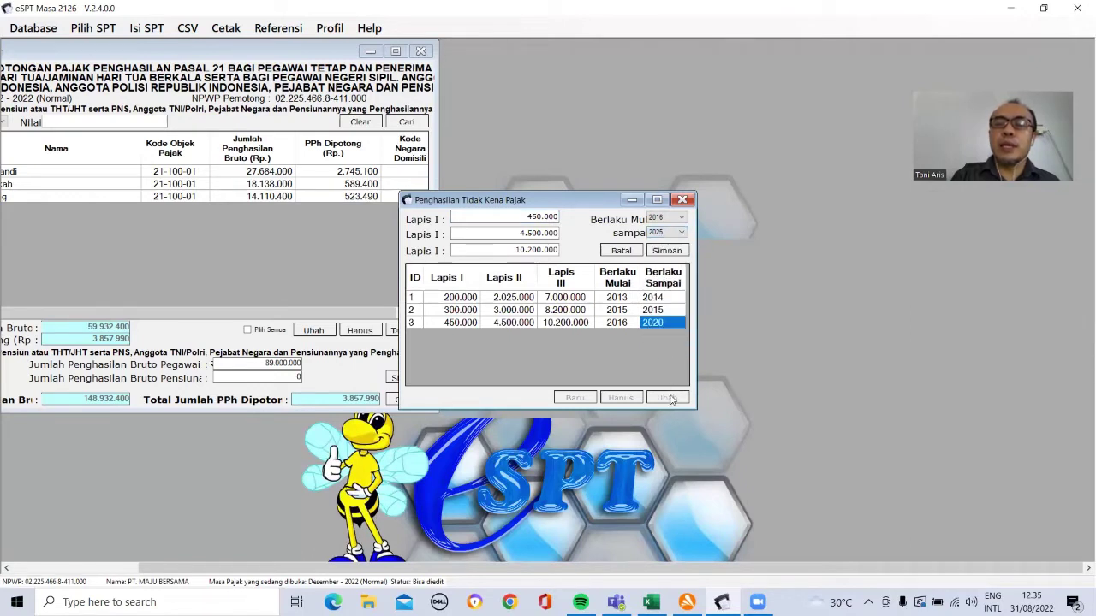
pyautogui.click(657, 253)
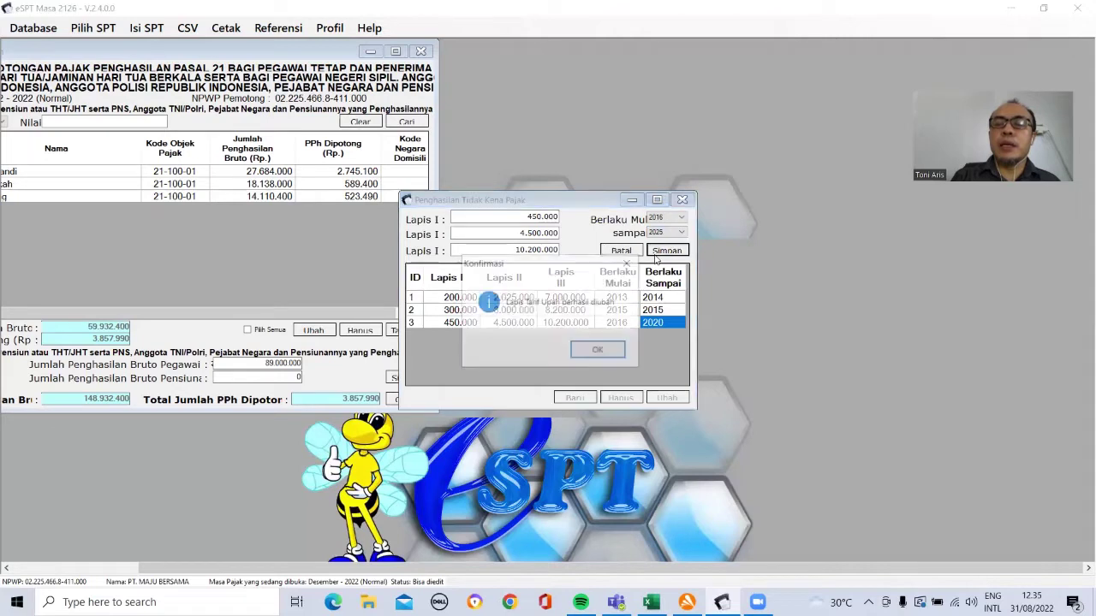
pyautogui.click(603, 347)
pyautogui.click(682, 199)
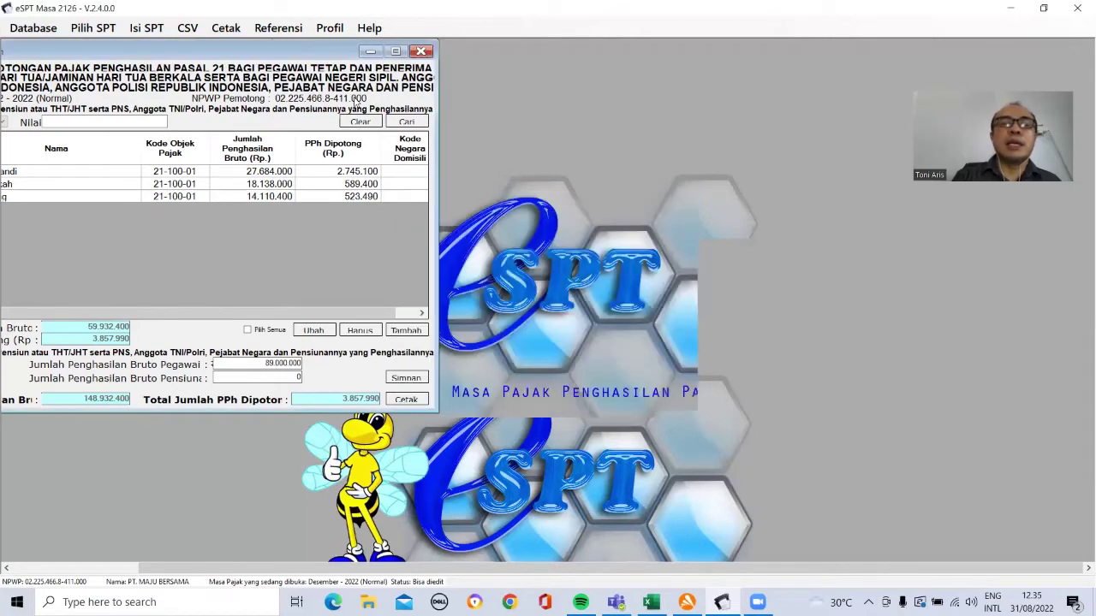
# Step: Reopen the Pasal 17 rate table to verify it, then close it
pyautogui.click(278, 28)
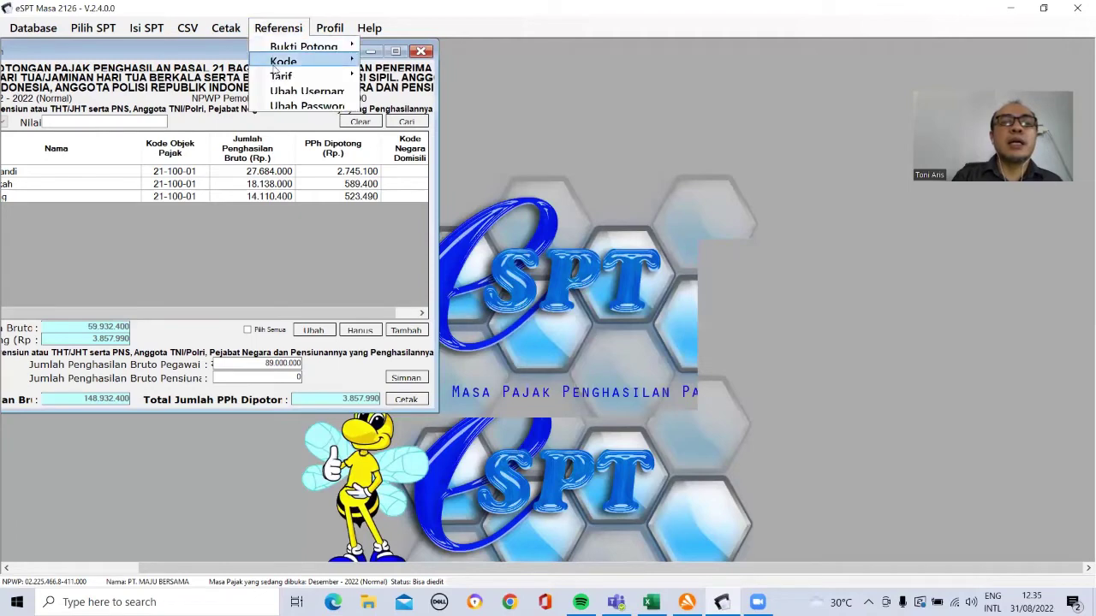
pyautogui.moveTo(297, 78)
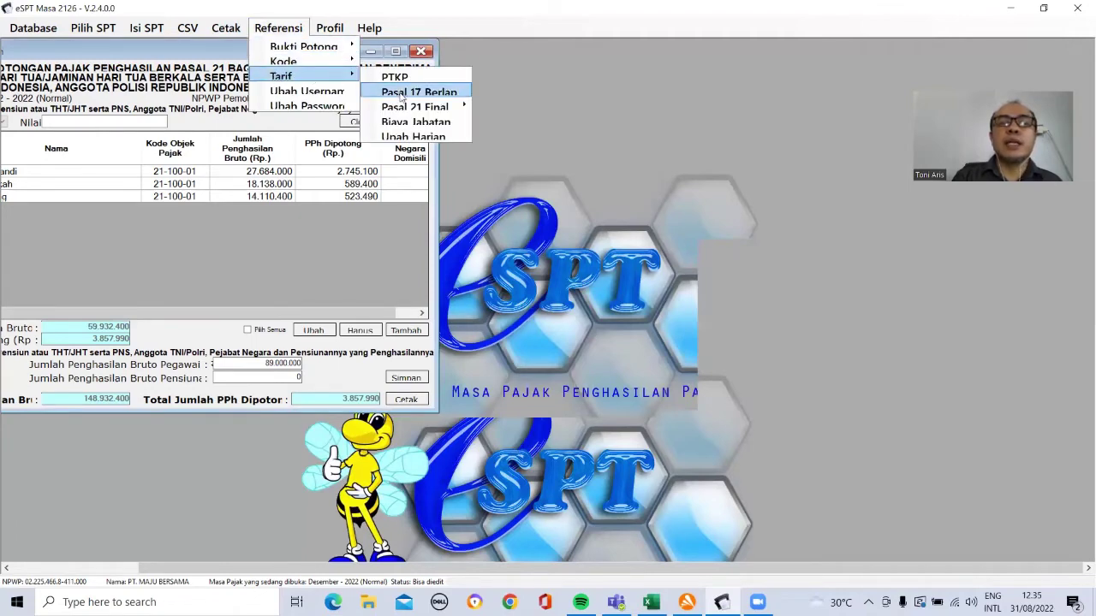
pyautogui.click(400, 96)
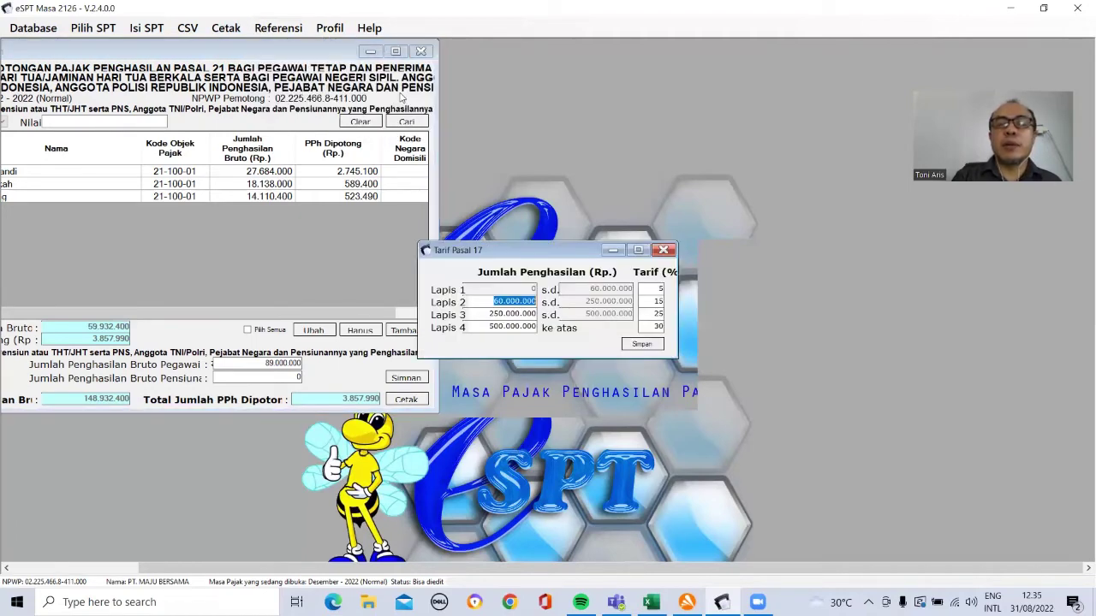
pyautogui.click(665, 251)
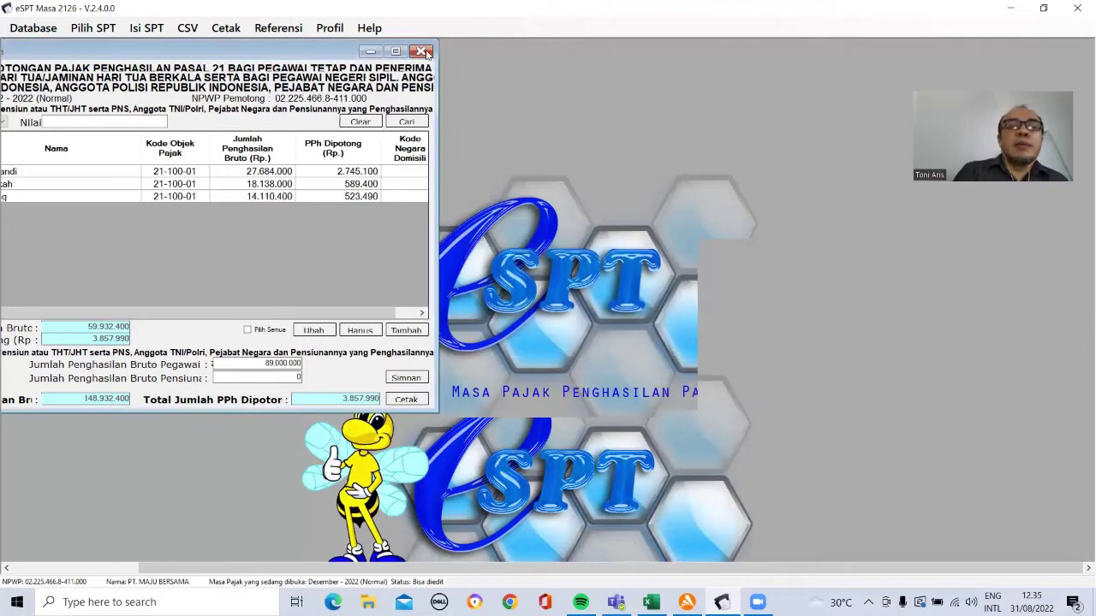
# Step: Start a new slip from Isi SPT > Daftar Bukti Potong > Tidak Final, with eSPT resized beside Excel
pyautogui.click(153, 32)
pyautogui.moveTo(163, 64)
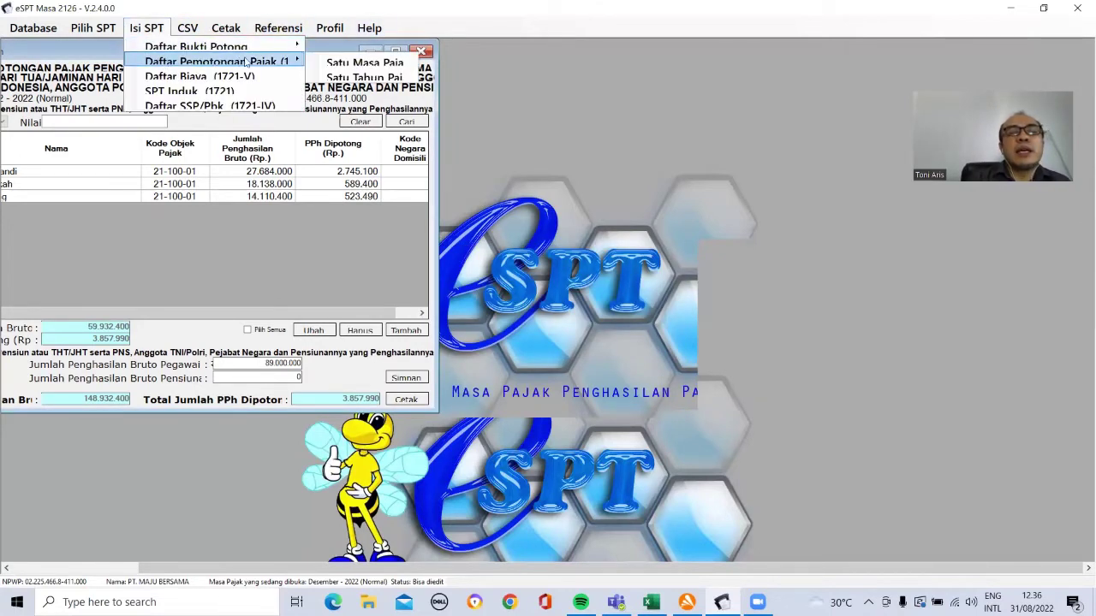
pyautogui.moveTo(282, 47)
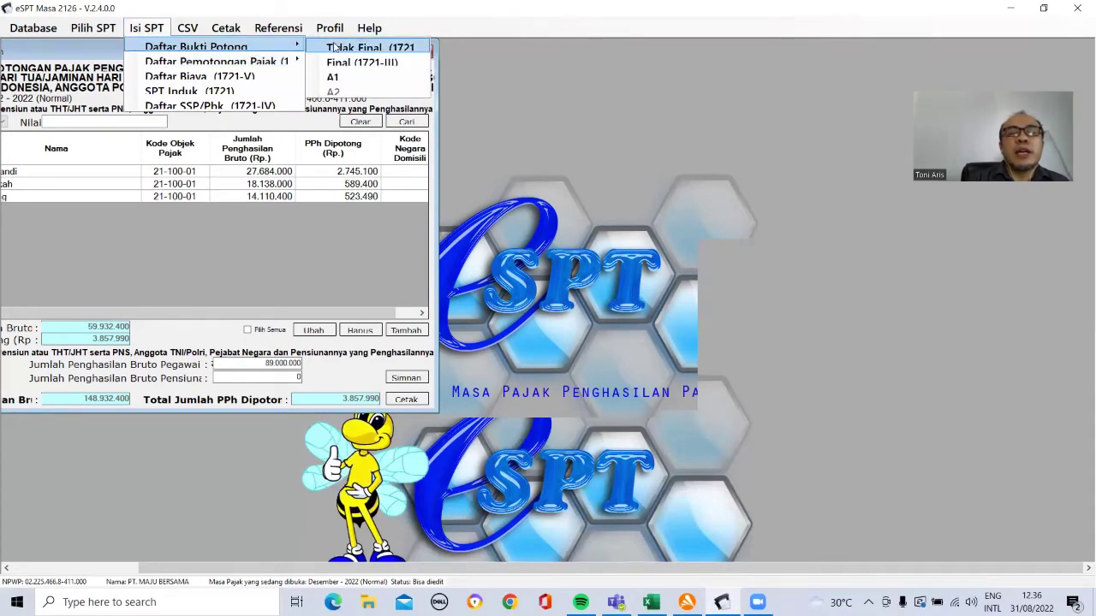
pyautogui.click(335, 47)
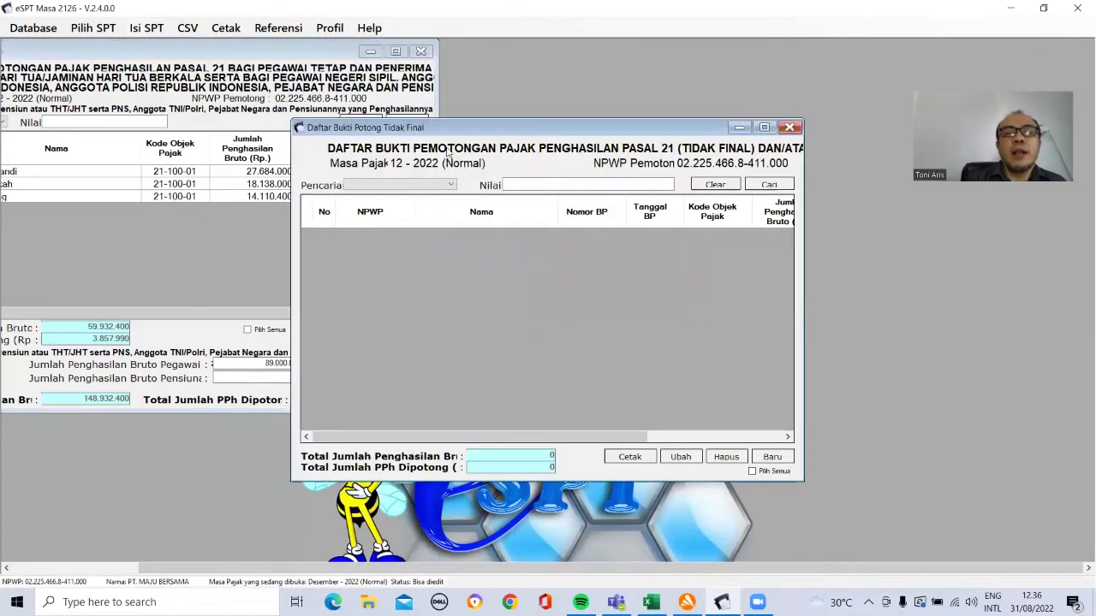
pyautogui.click(772, 457)
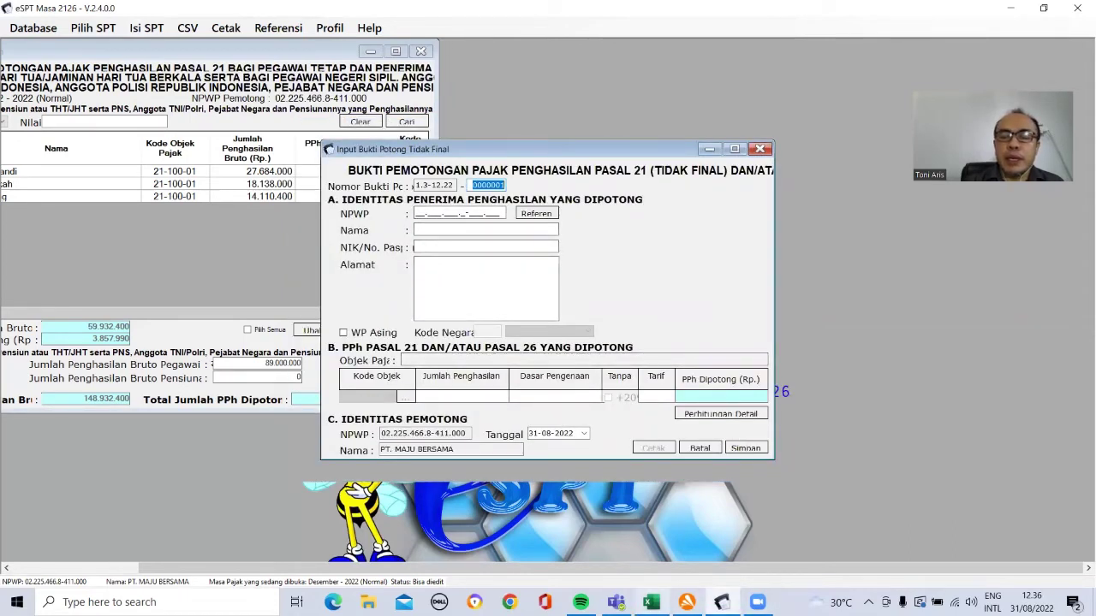
pyautogui.moveTo(654, 601)
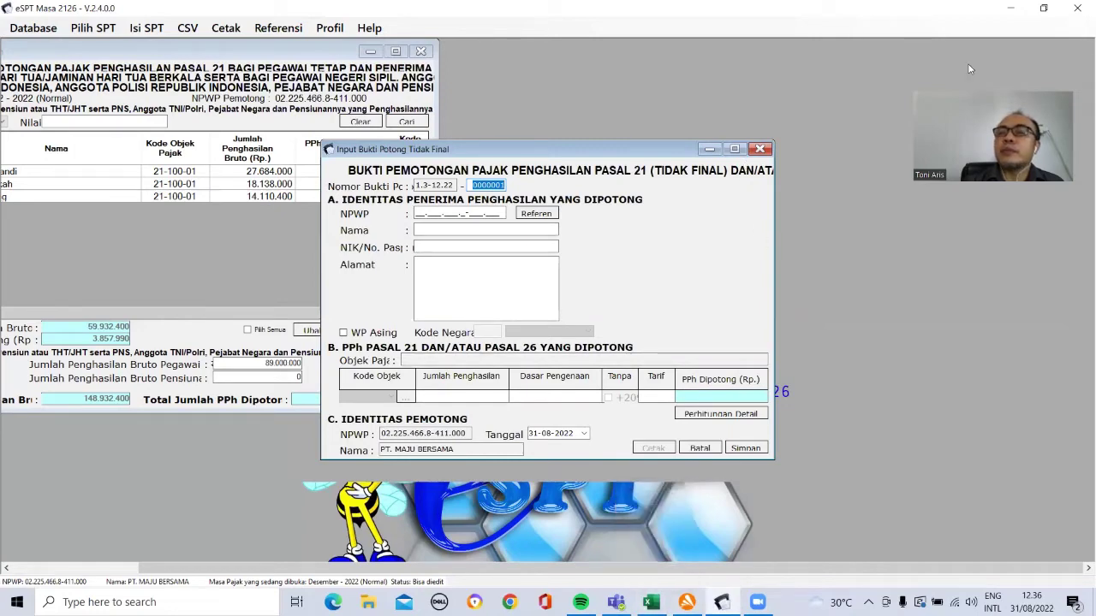
pyautogui.click(1045, 8)
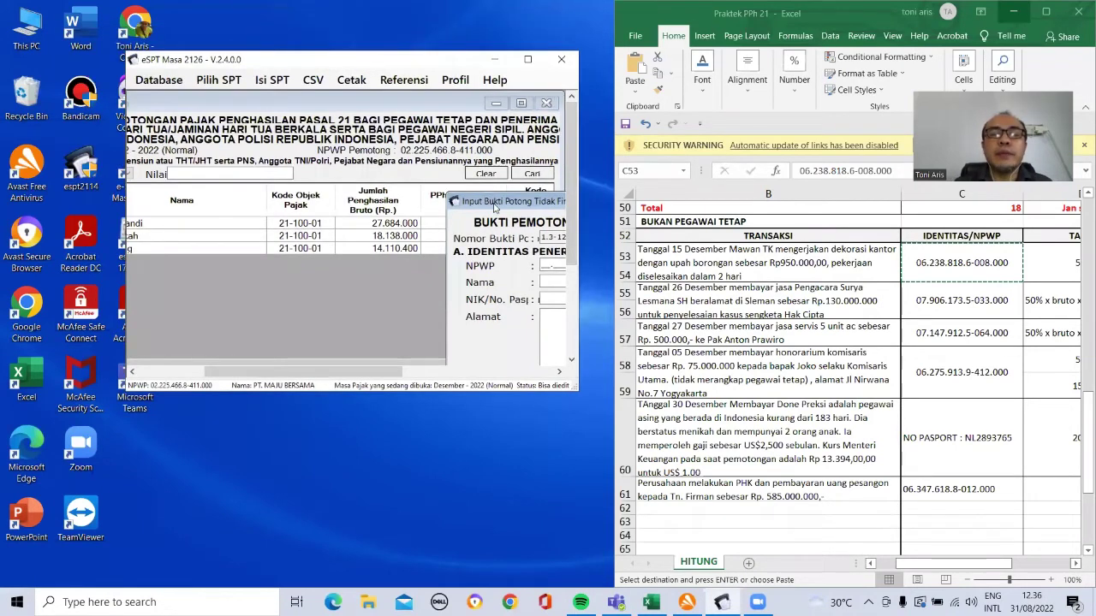
# Step: Paste the payee's NPWP from Excel, then enter the name, an all-zero NIK and the address
pyautogui.moveTo(490, 206); pyautogui.dragTo(207, 126)
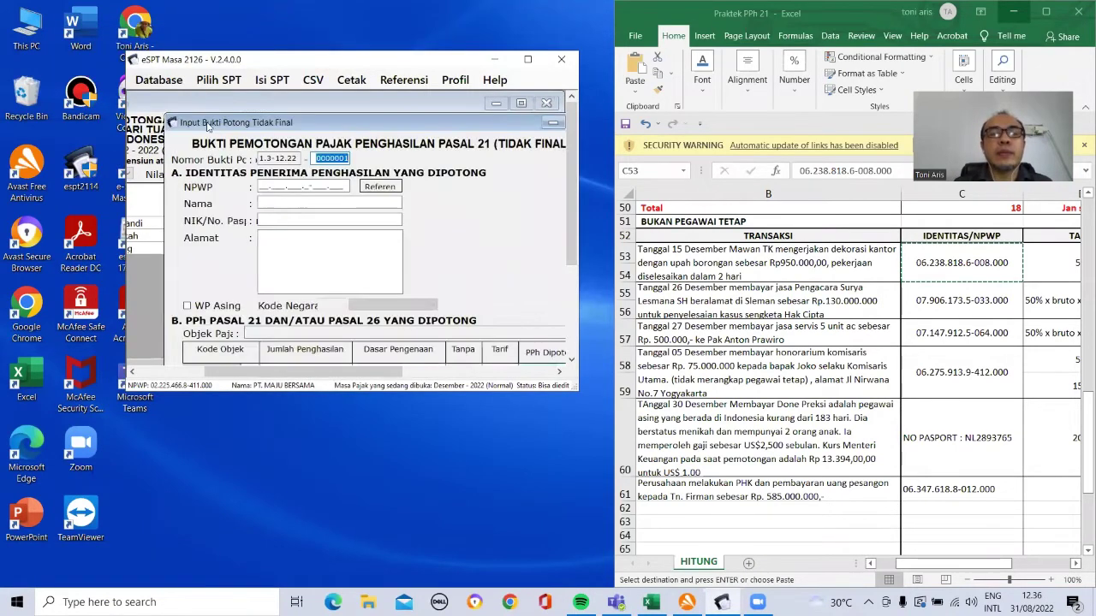
pyautogui.click(261, 187)
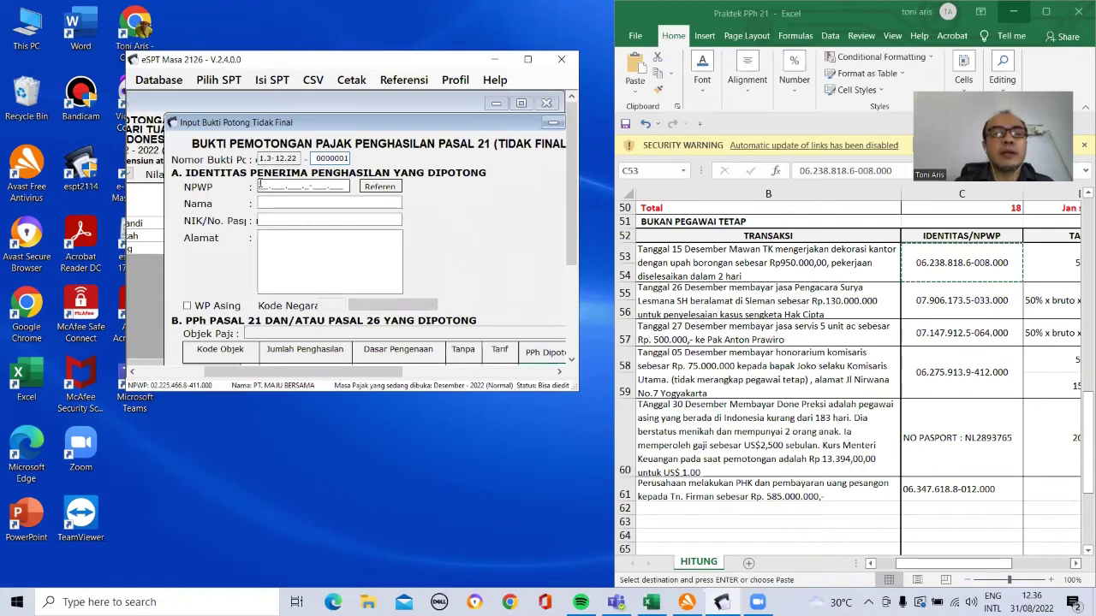
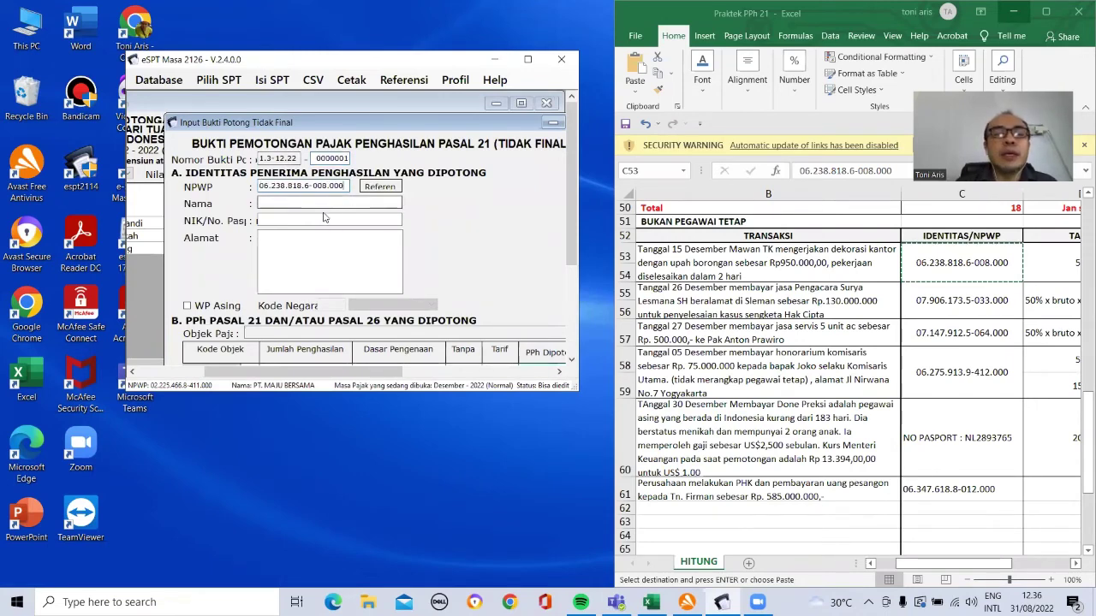
pyautogui.click(309, 204)
pyautogui.write('mawan')
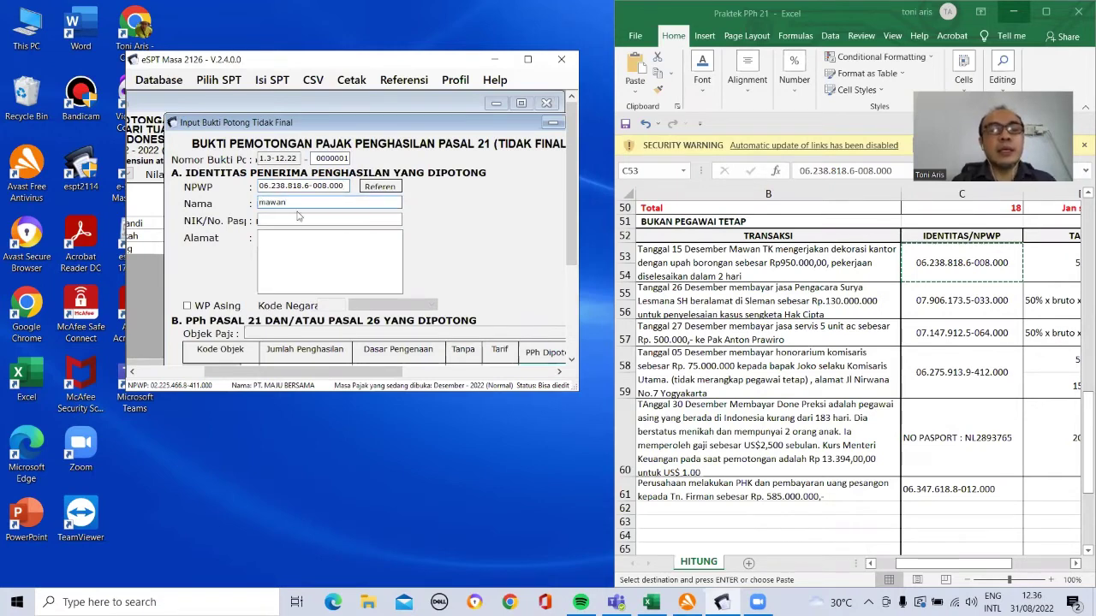
pyautogui.click(298, 217)
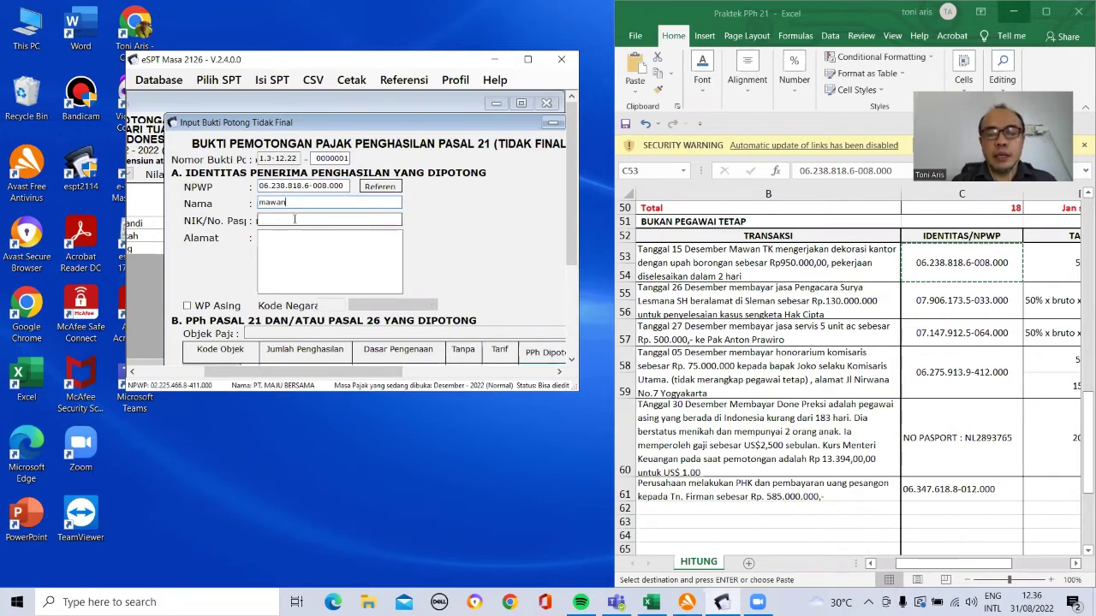
pyautogui.write('0000000000000000')
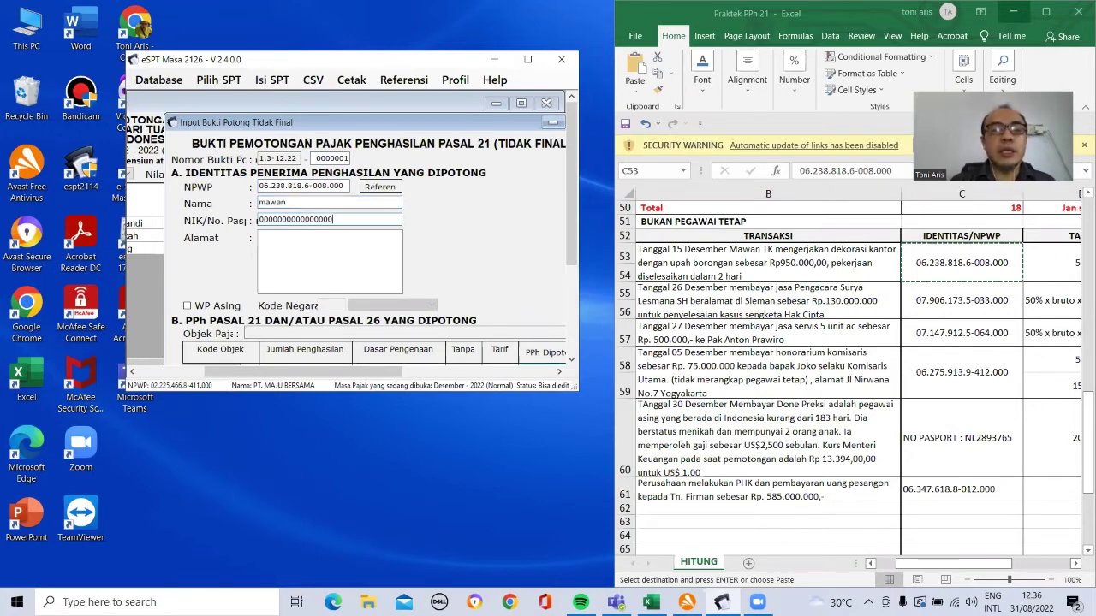
pyautogui.write('bekasi')
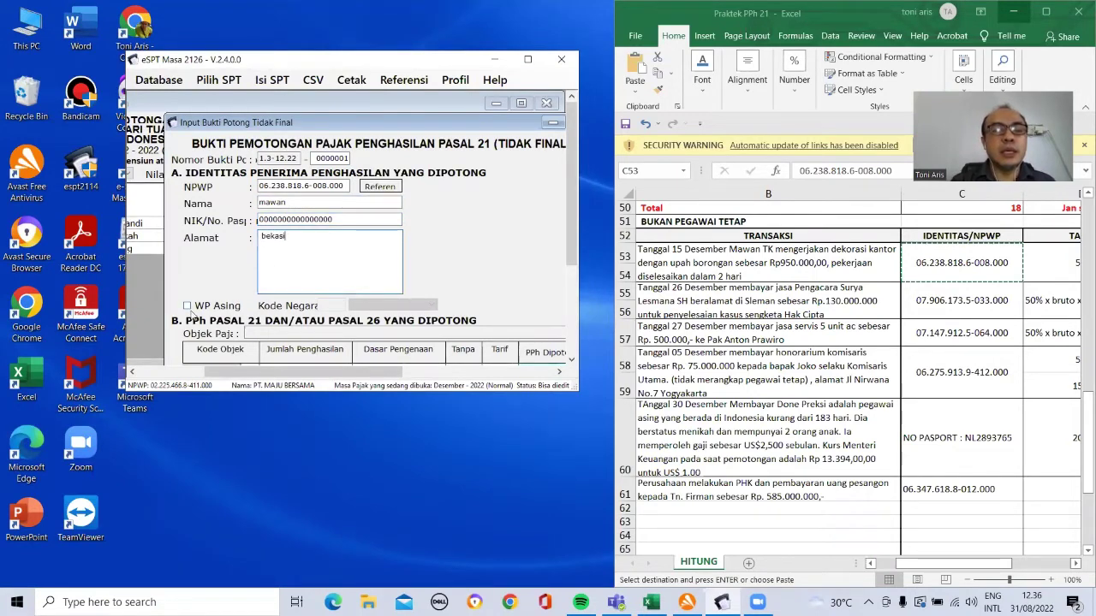
pyautogui.click(199, 349)
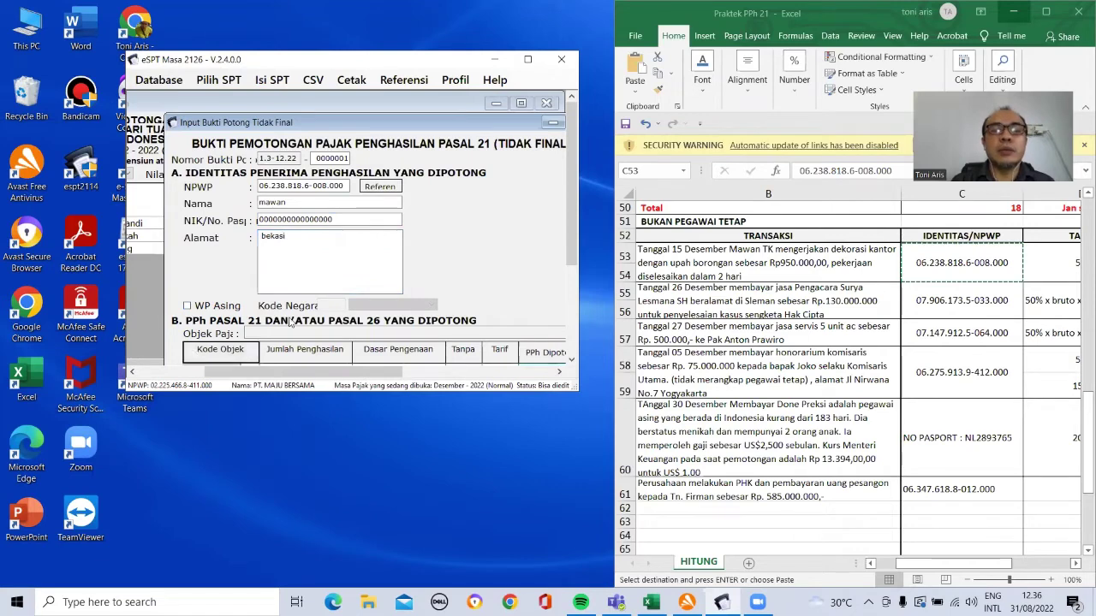
pyautogui.moveTo(568, 248); pyautogui.dragTo(428, 336)
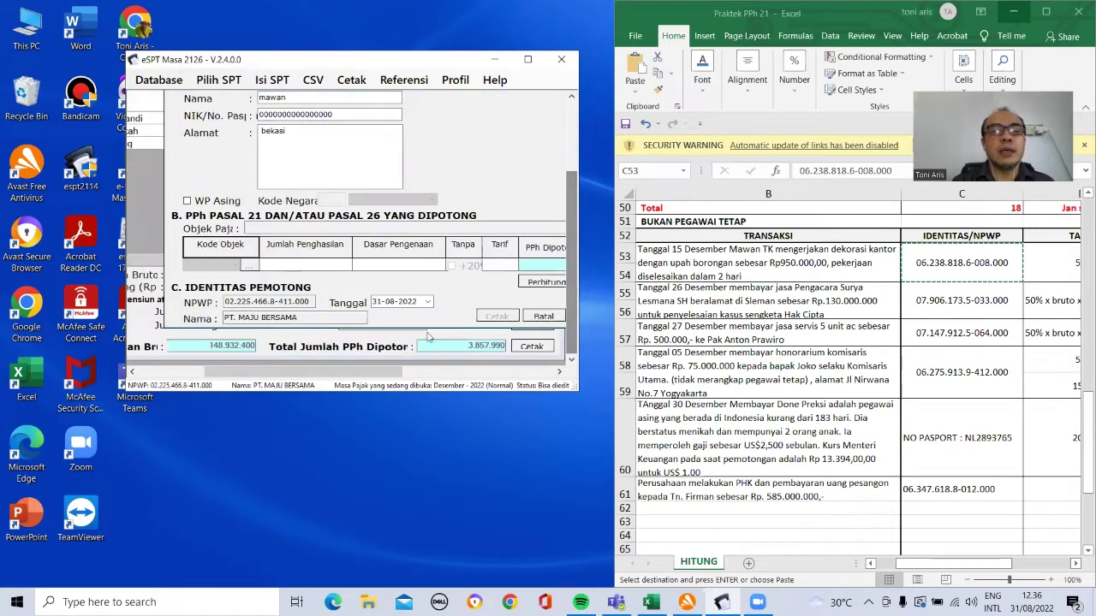
# Step: Choose code 21-100-03 and calculate Tidak Bulanan, 2 days, 950000 gross, giving 2.500 withheld
pyautogui.click(246, 268)
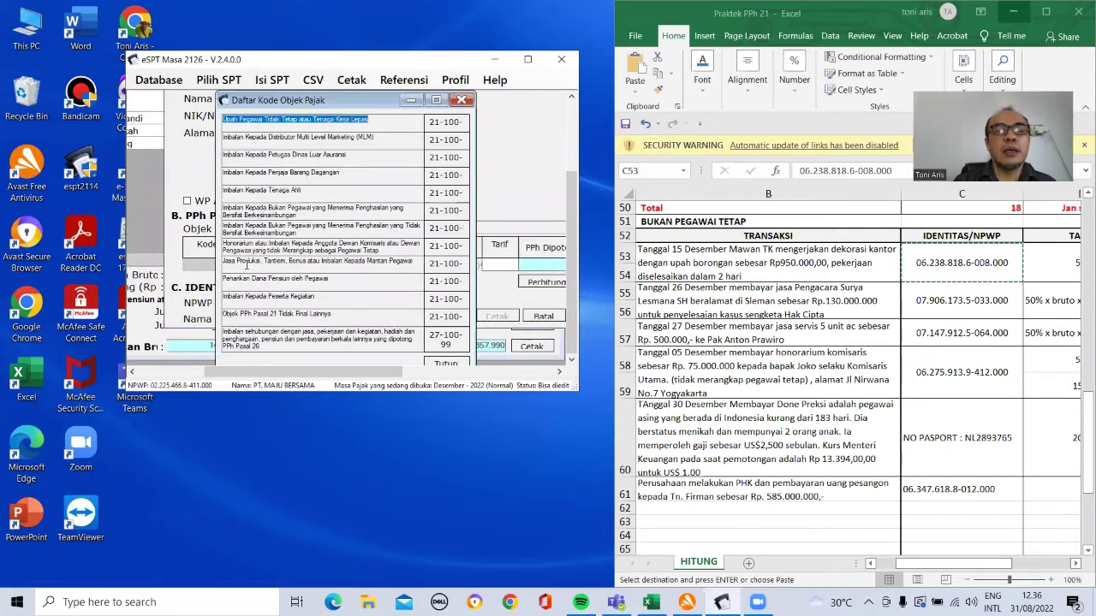
pyautogui.doubleClick(436, 121)
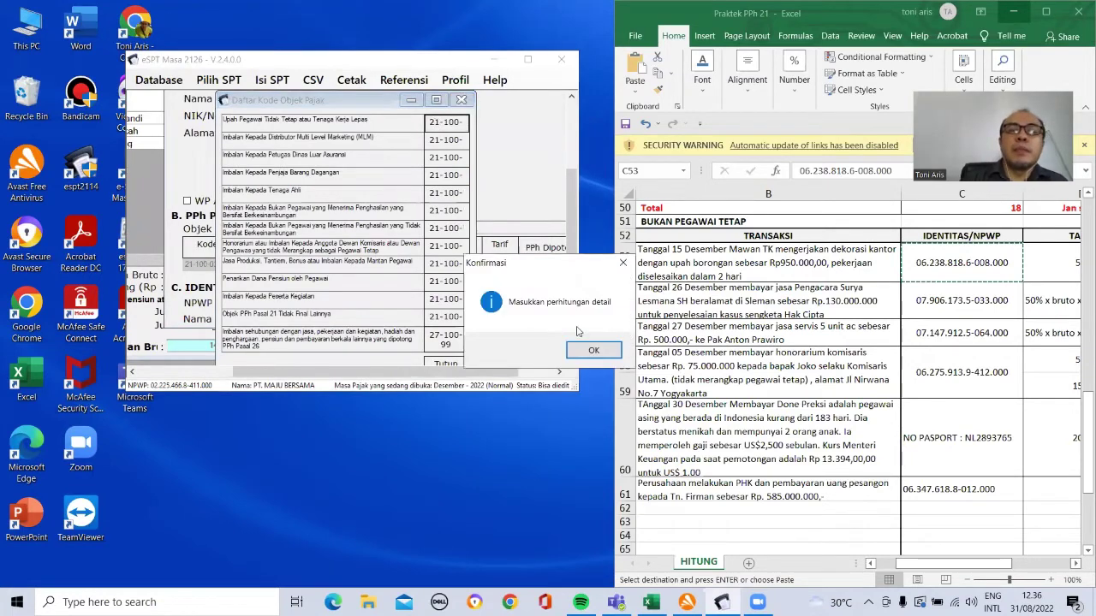
pyautogui.click(593, 350)
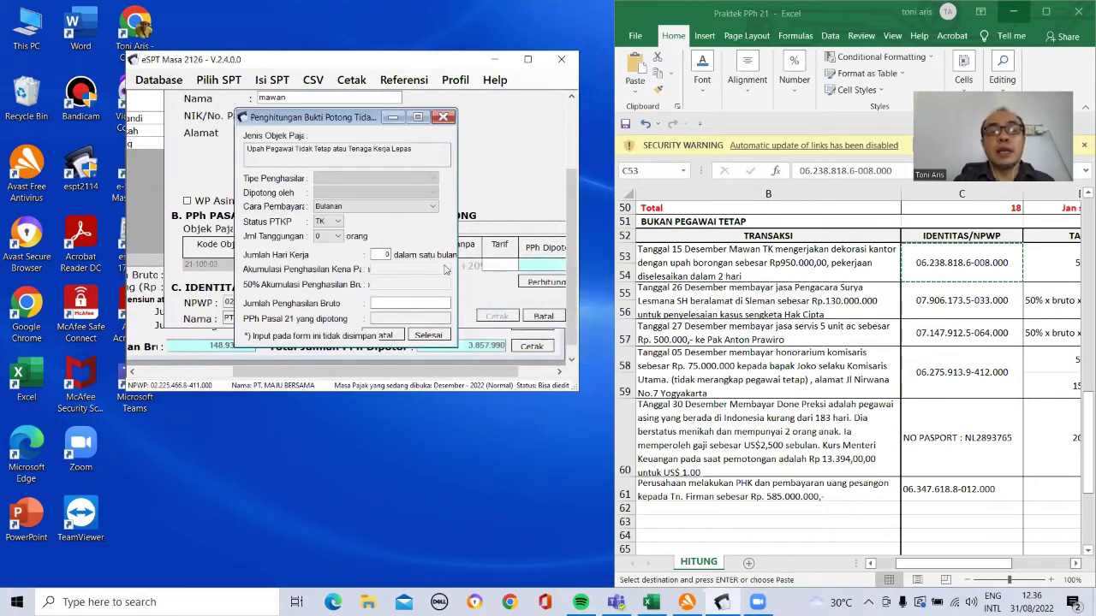
pyautogui.click(422, 209)
pyautogui.click(412, 227)
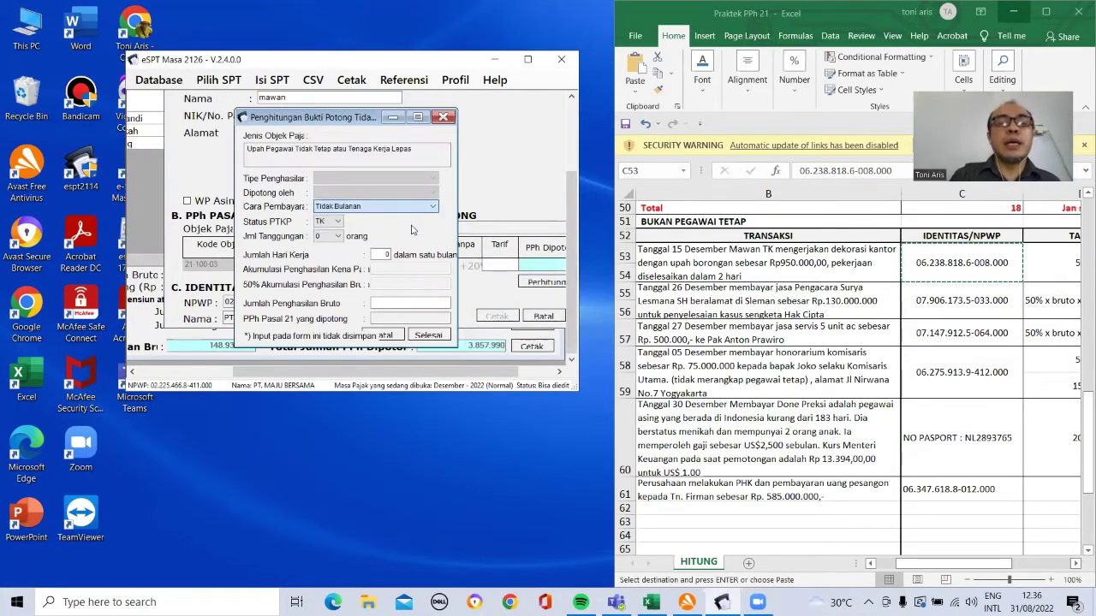
pyautogui.click(382, 254)
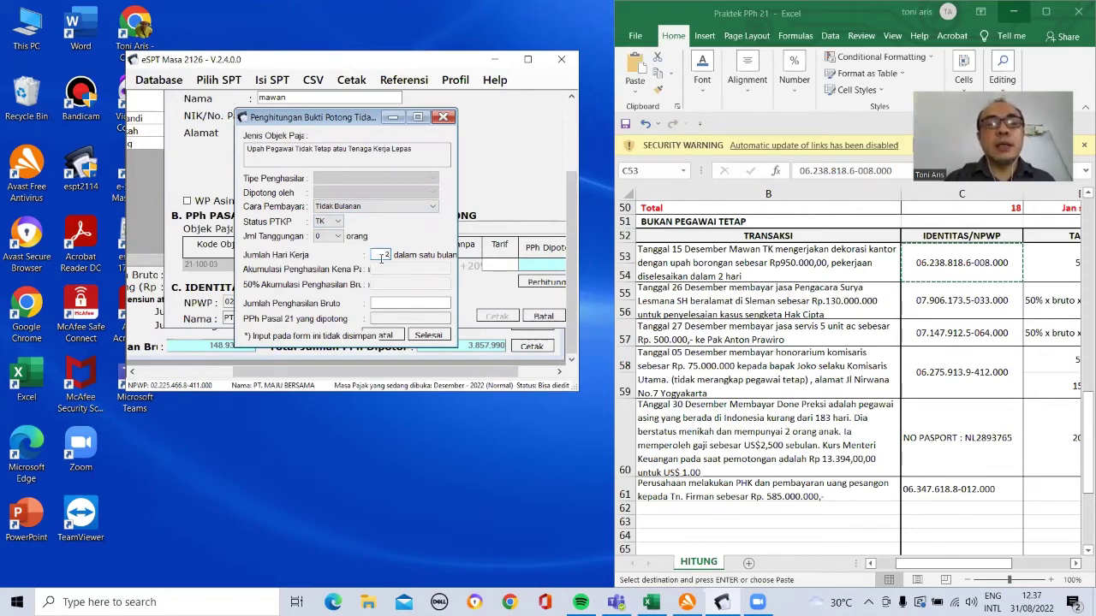
pyautogui.click(402, 301)
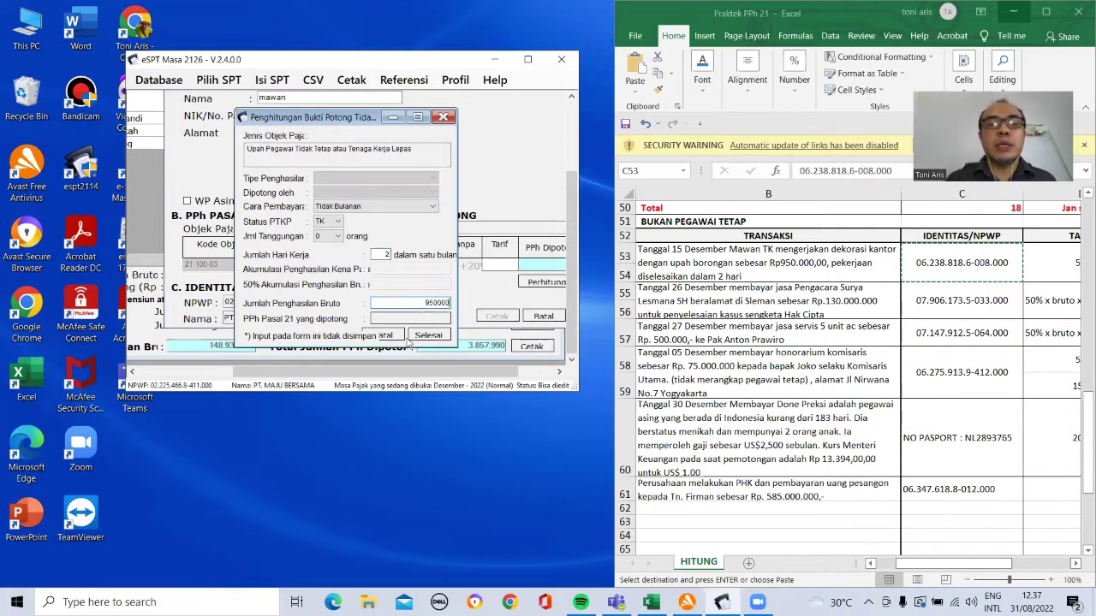
pyautogui.click(427, 335)
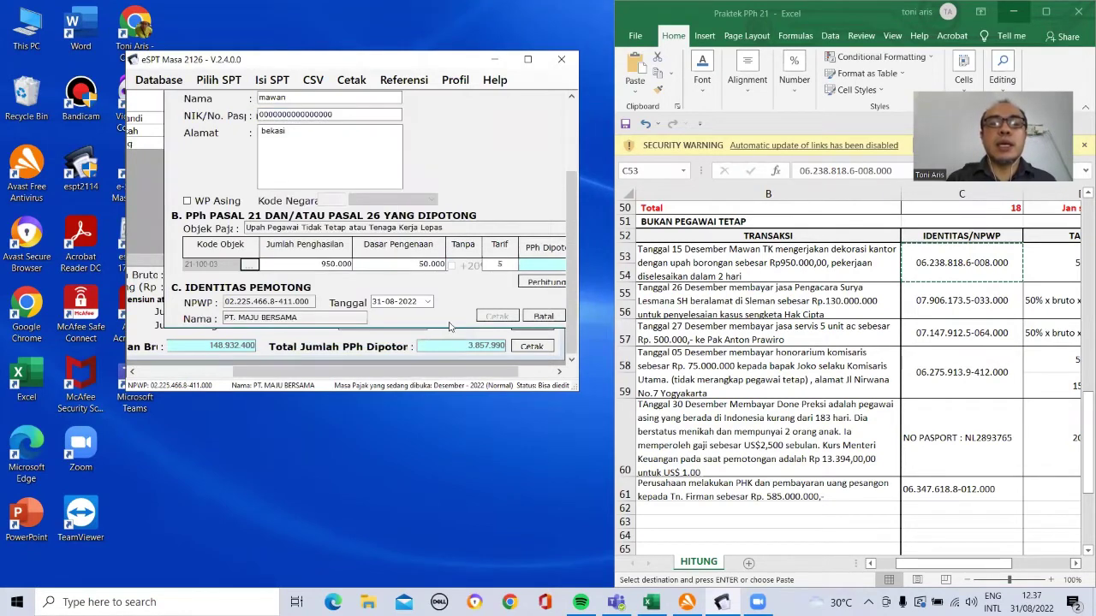
# Step: Date the slip 15-12-2022 using the calendar
pyautogui.click(427, 302)
pyautogui.click(510, 320)
pyautogui.click(510, 319)
pyautogui.click(510, 319)
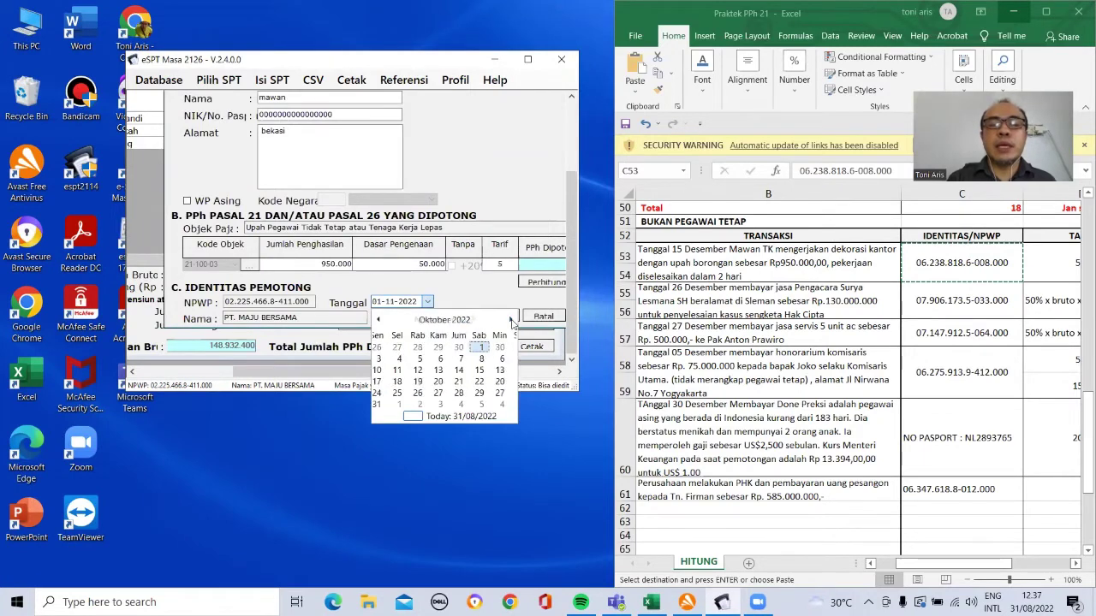
pyautogui.click(510, 319)
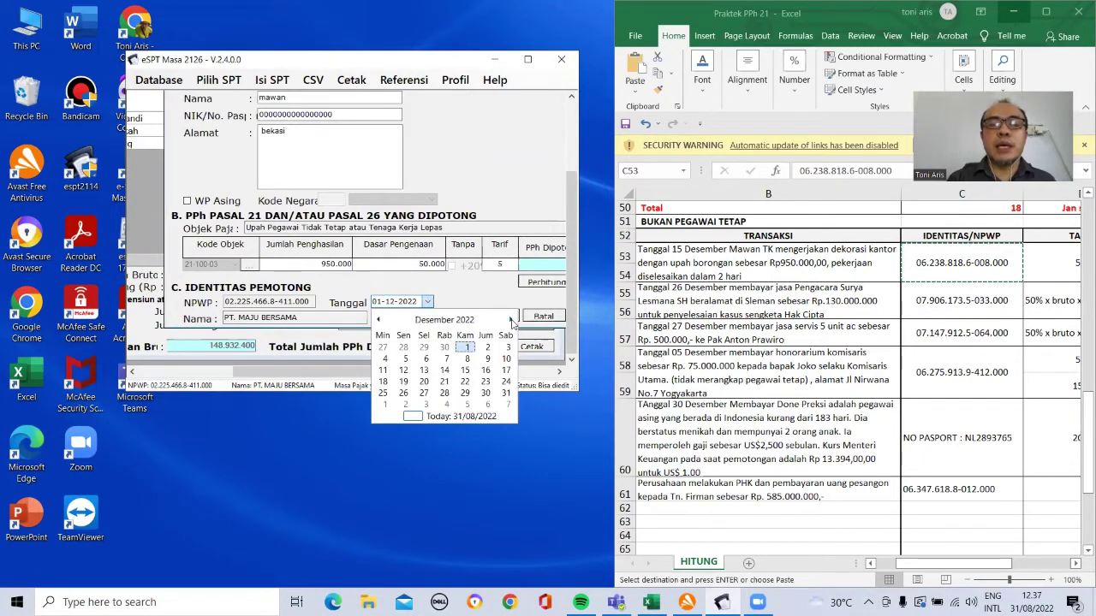
pyautogui.click(465, 369)
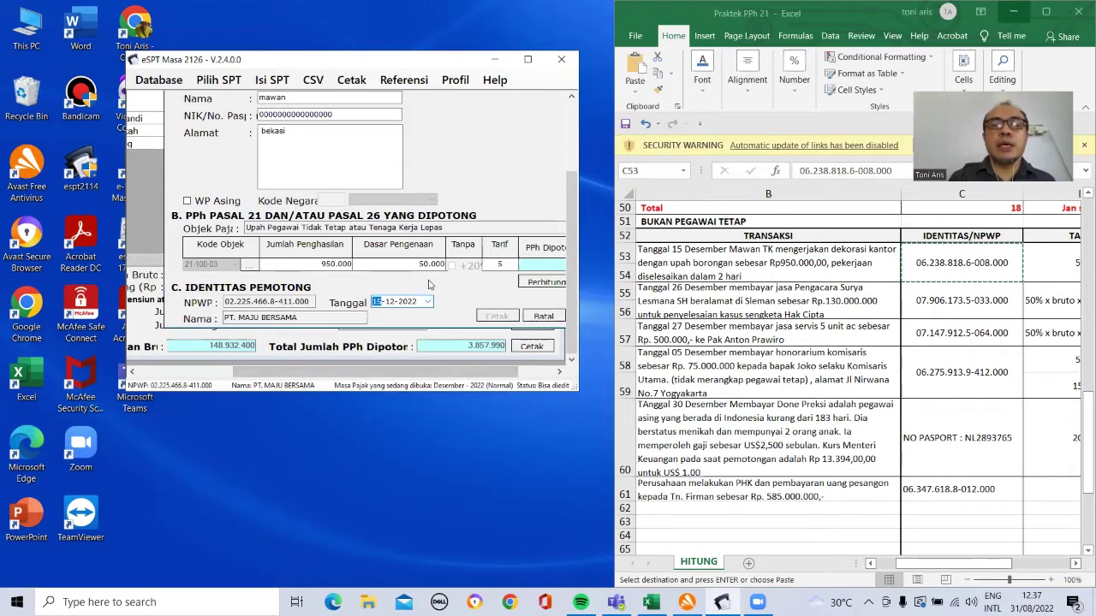
pyautogui.moveTo(393, 373); pyautogui.dragTo(468, 374)
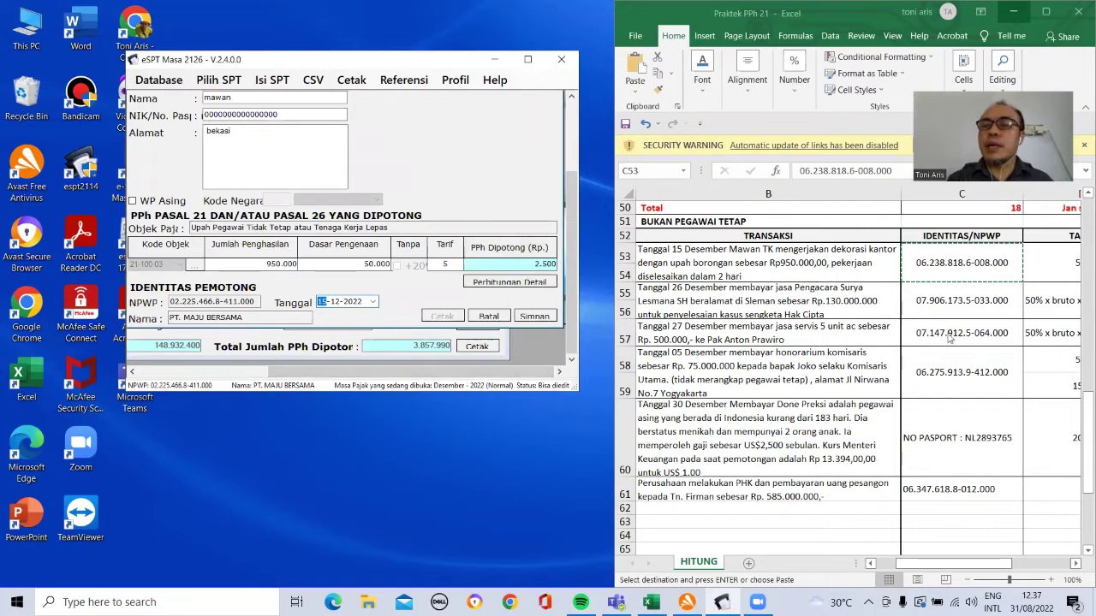
pyautogui.click(845, 272)
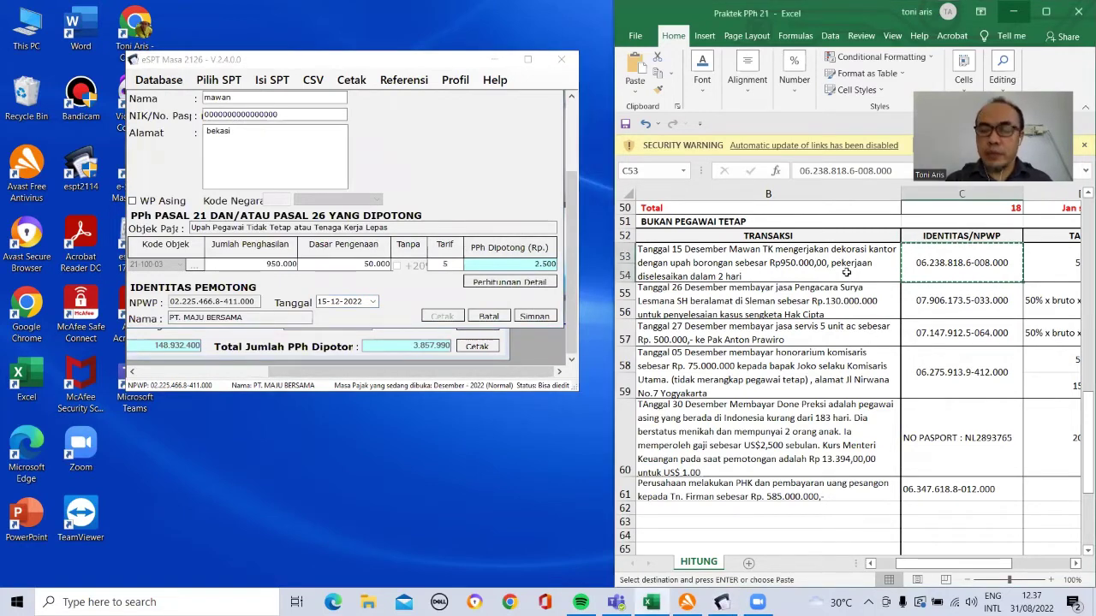
# Step: Bring row 53's 5% TARIF value into view and set the sheet zoom to 75%
pyautogui.press('Left')
pyautogui.press('Right')
pyautogui.press('Right')
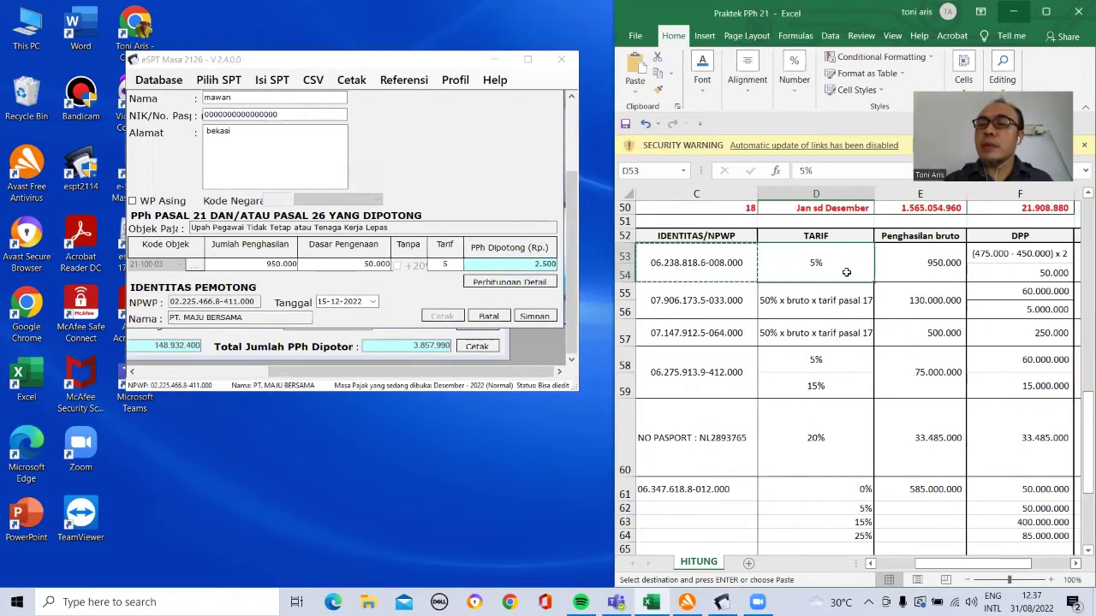
pyautogui.press('Right')
pyautogui.press('Right')
pyautogui.press('Right')
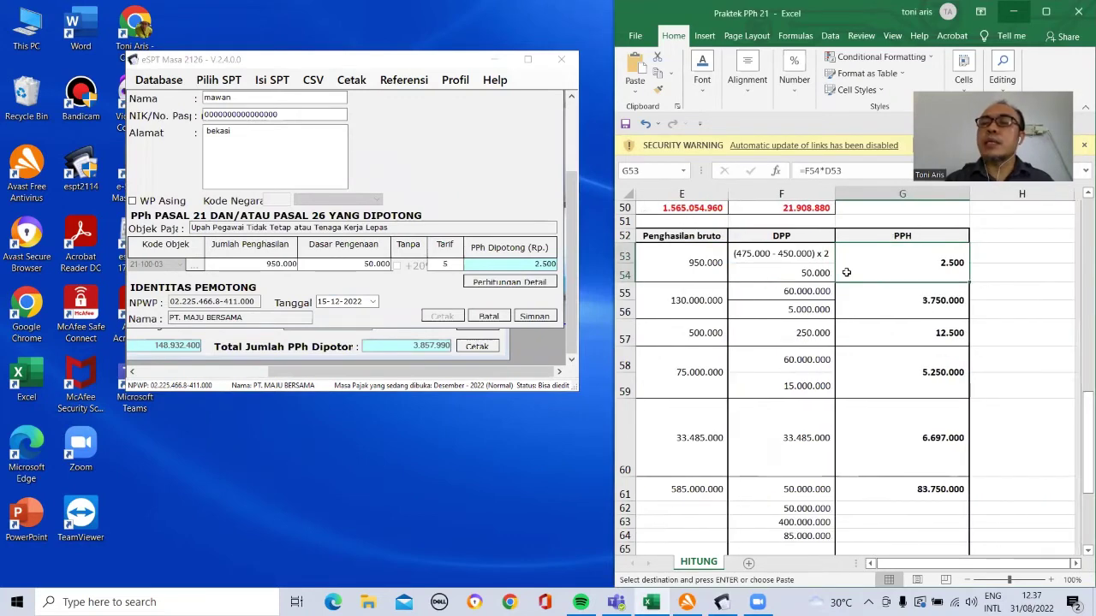
pyautogui.click(892, 35)
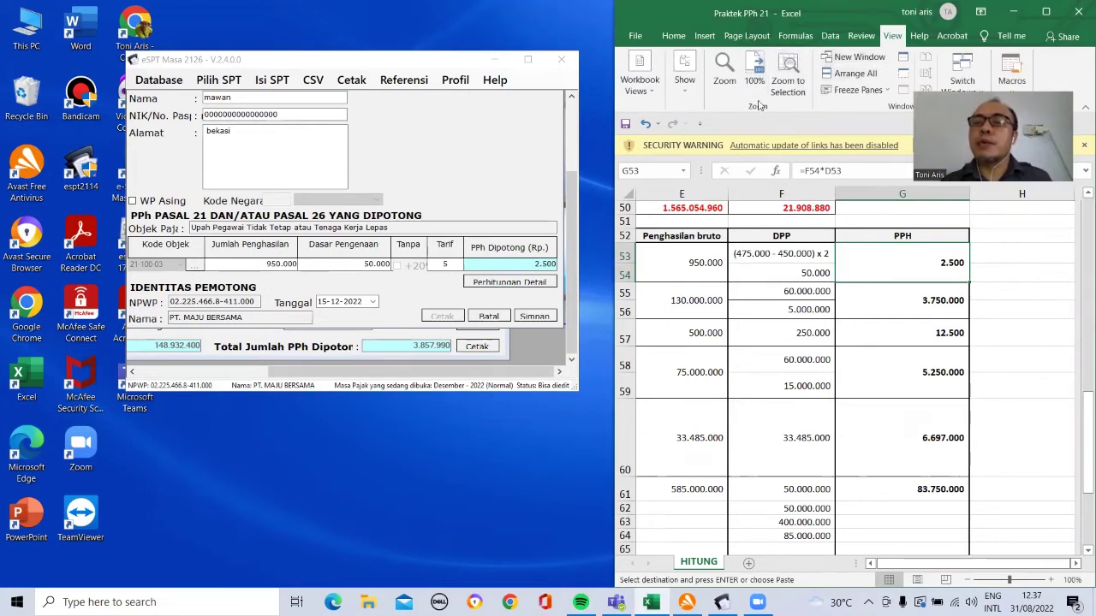
pyautogui.click(725, 73)
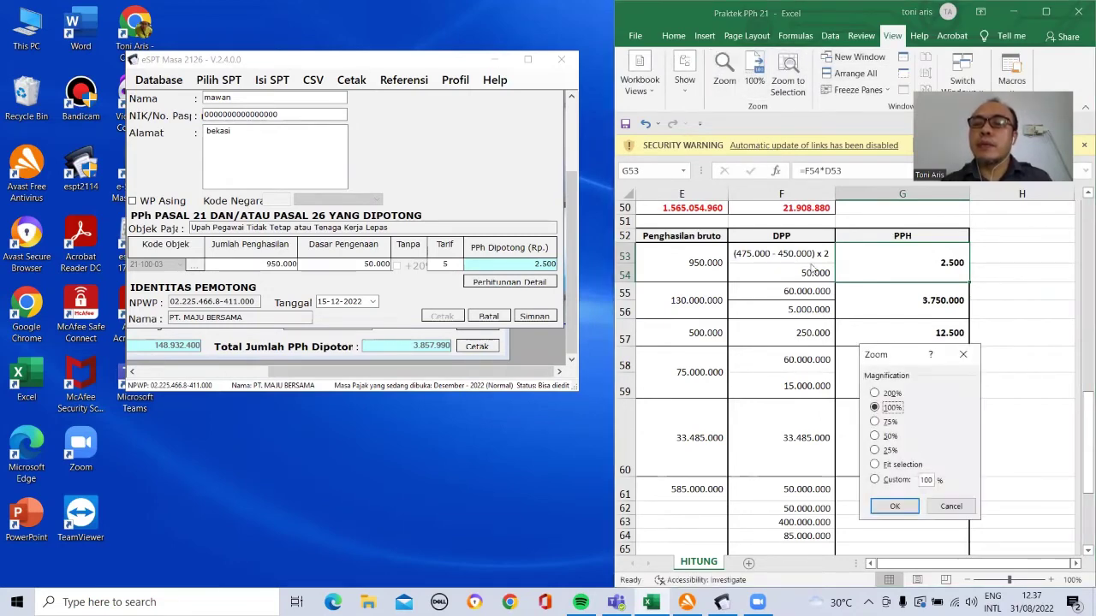
pyautogui.click(887, 422)
pyautogui.click(895, 506)
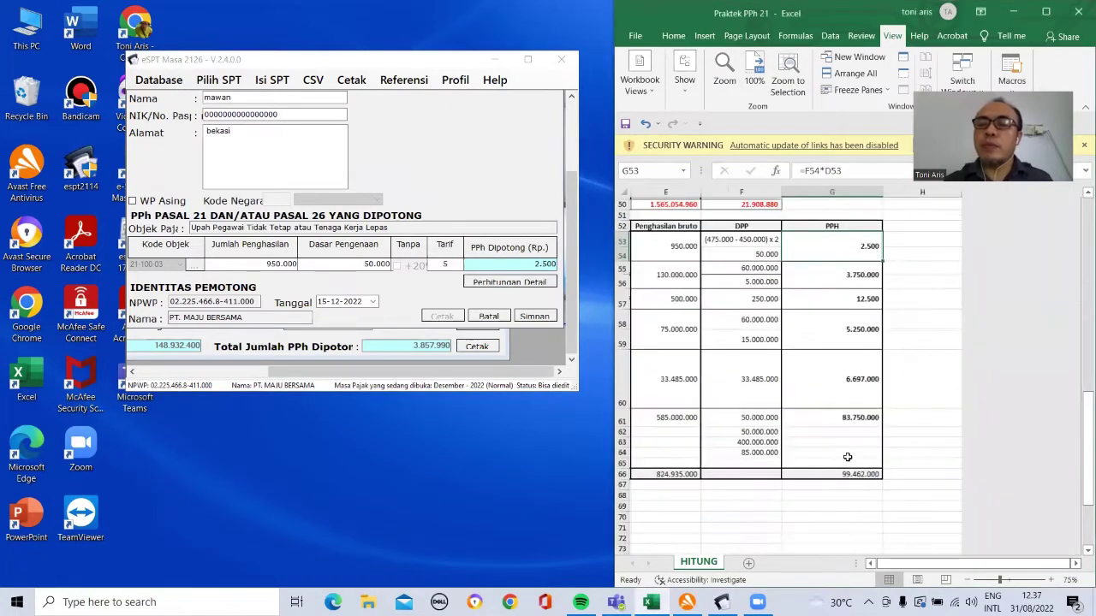
# Step: Scroll back up and return to column A of row 55
pyautogui.click(768, 367)
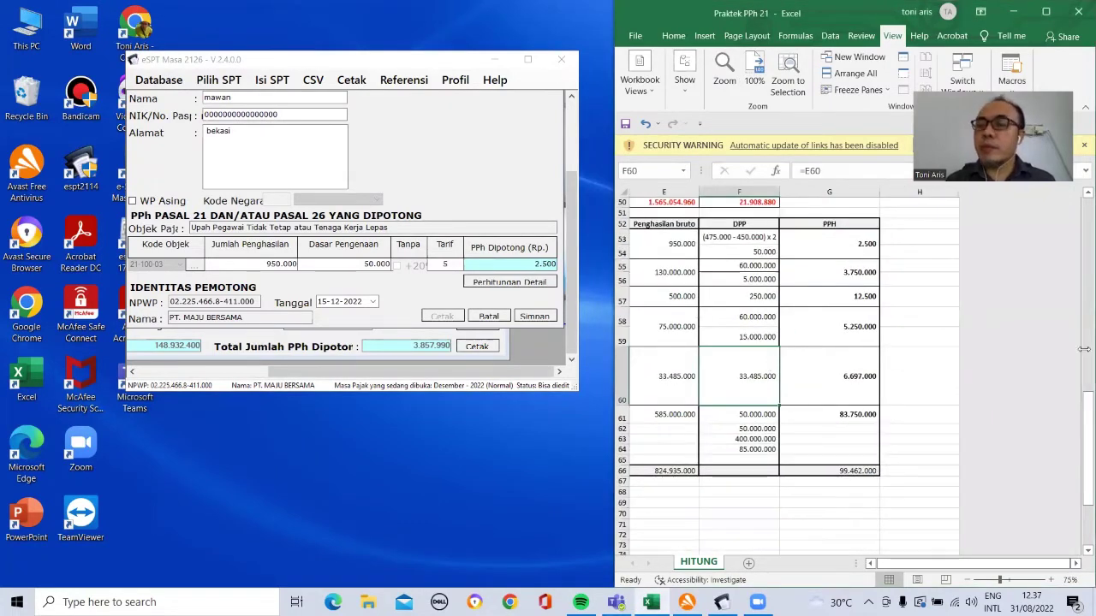
pyautogui.scroll(3, 890, 353)
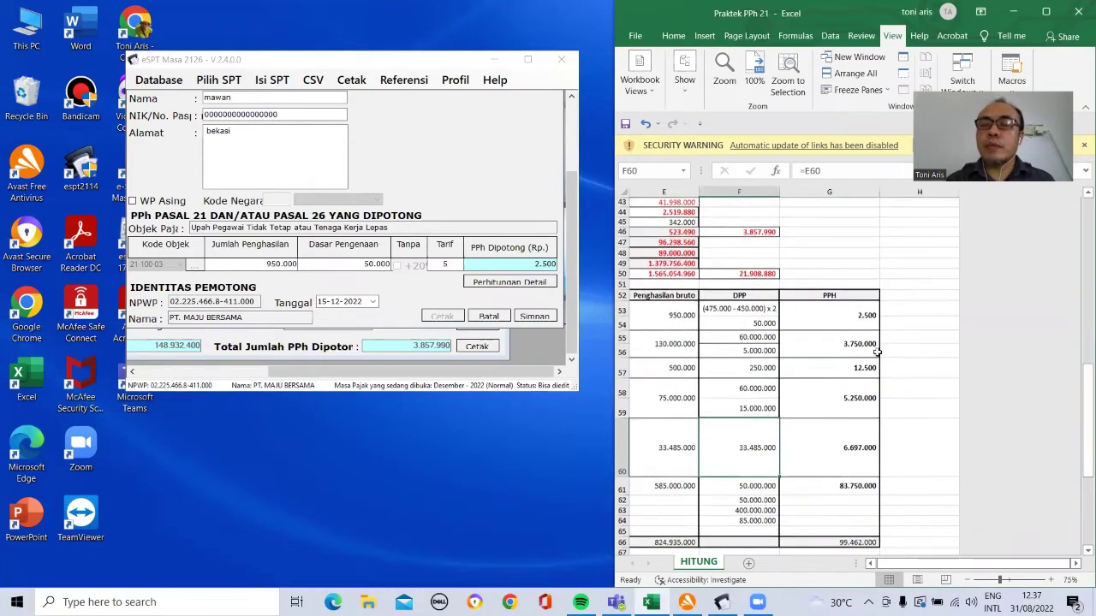
pyautogui.click(802, 354)
pyautogui.press('Home')
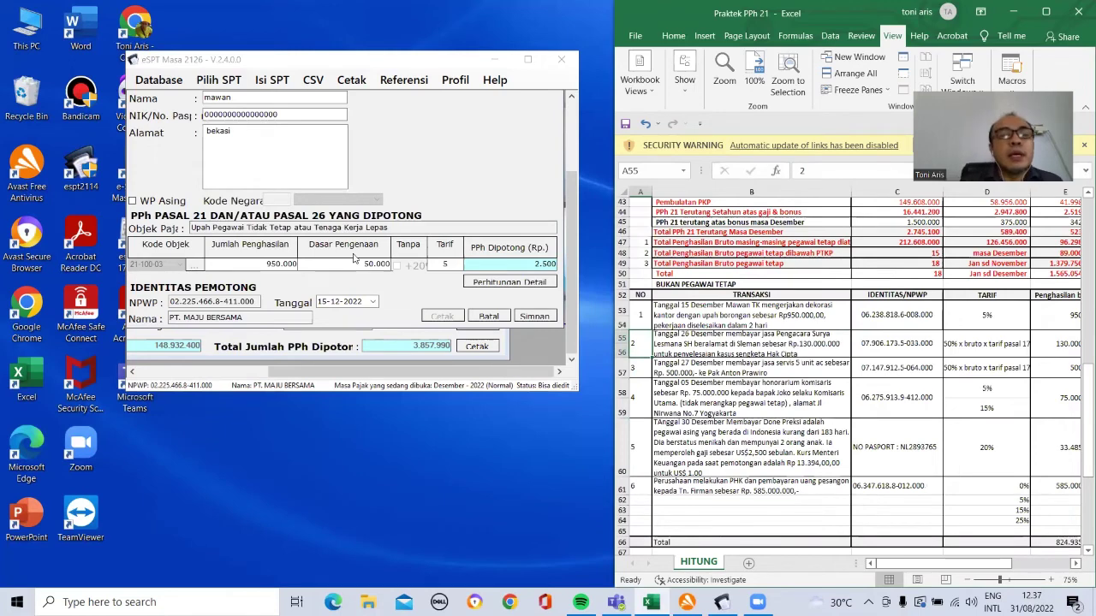
# Step: Save the 950.000 casual-wage slip and start a new slip dated 26-12-2022
pyautogui.click(535, 318)
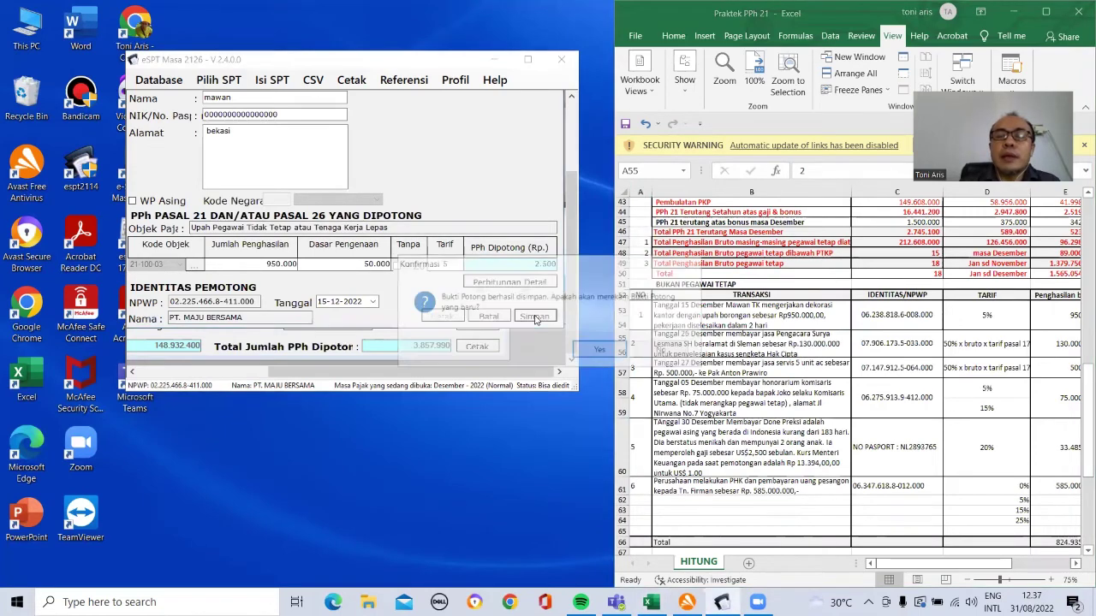
pyautogui.click(600, 351)
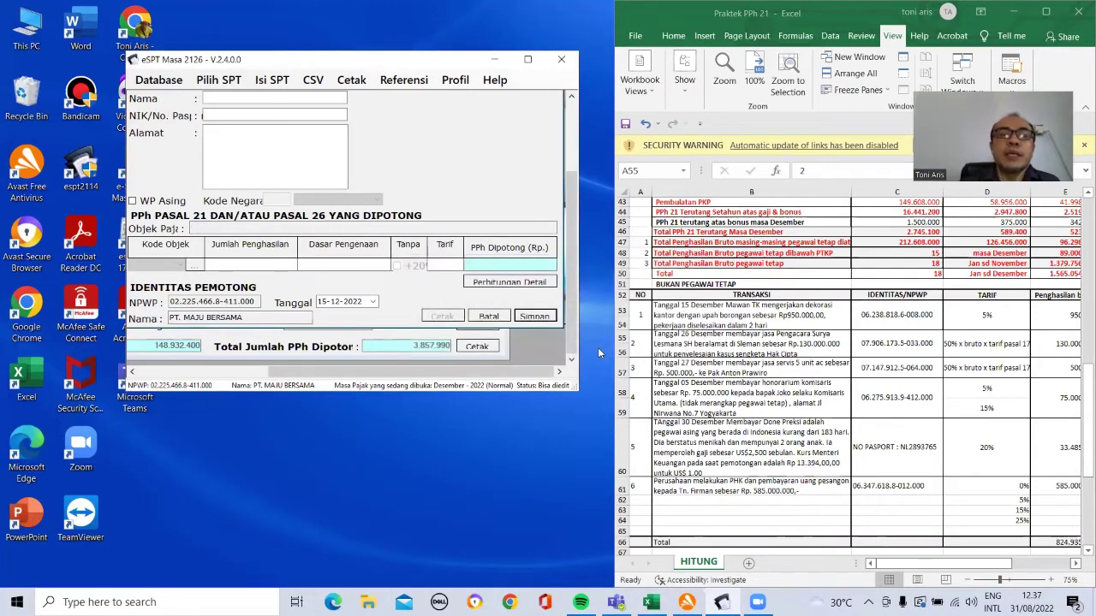
pyautogui.click(372, 302)
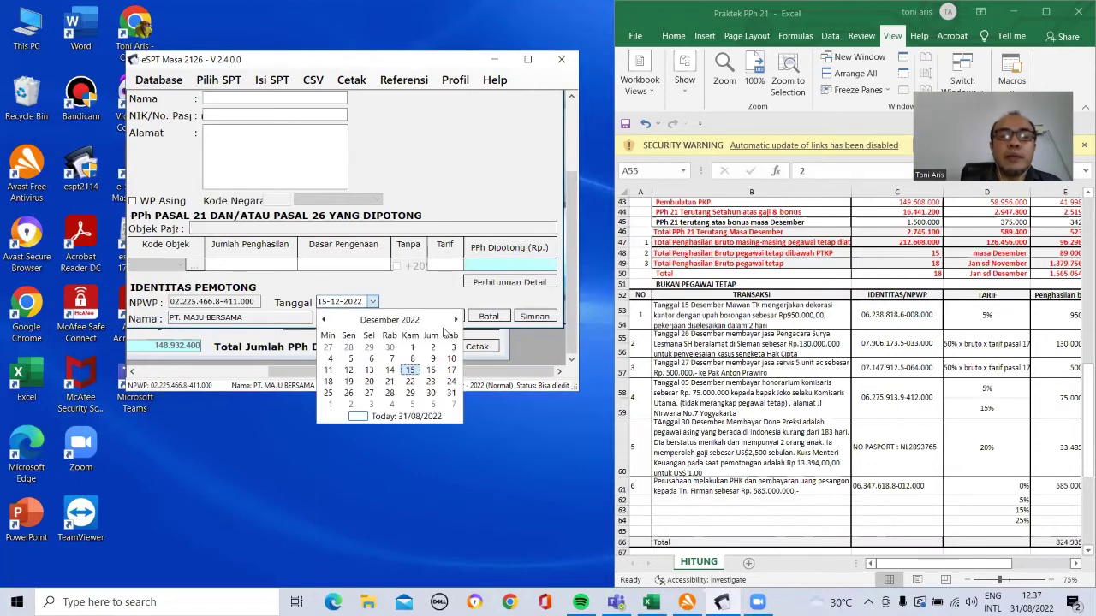
pyautogui.click(349, 393)
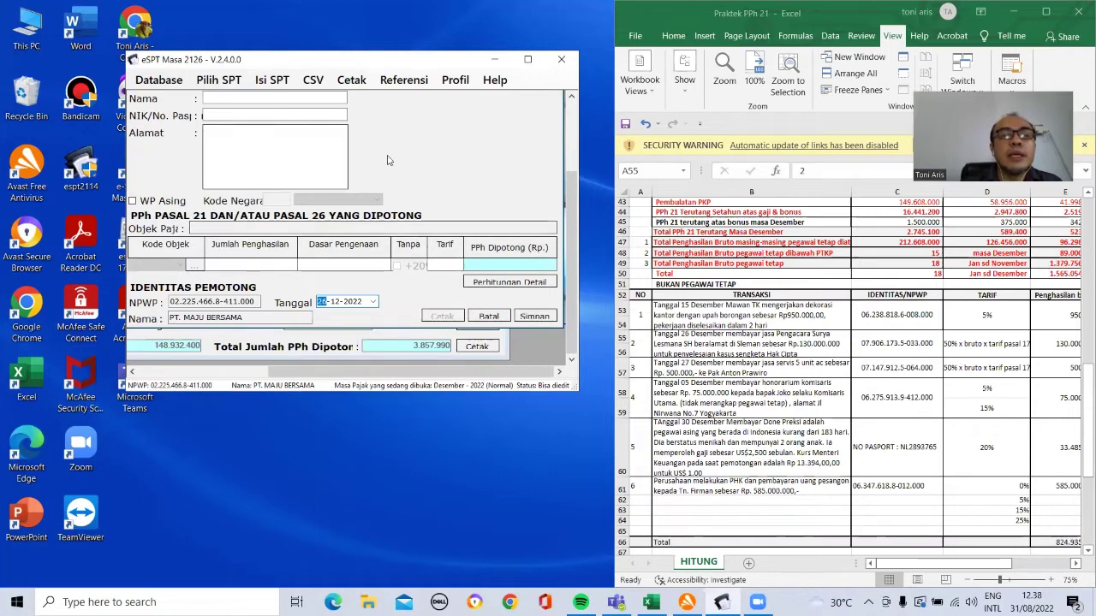
pyautogui.moveTo(573, 204); pyautogui.dragTo(573, 146)
# Step: Copy the second payee's NPWP from cell C55 into the slip's NPWP field
pyautogui.click(773, 351)
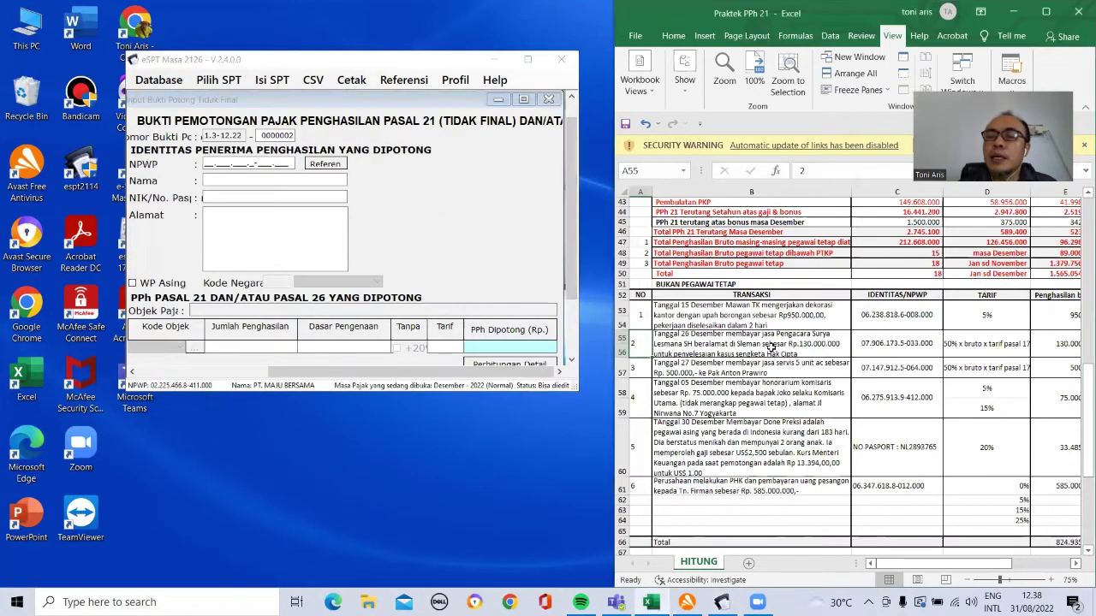
pyautogui.click(875, 351)
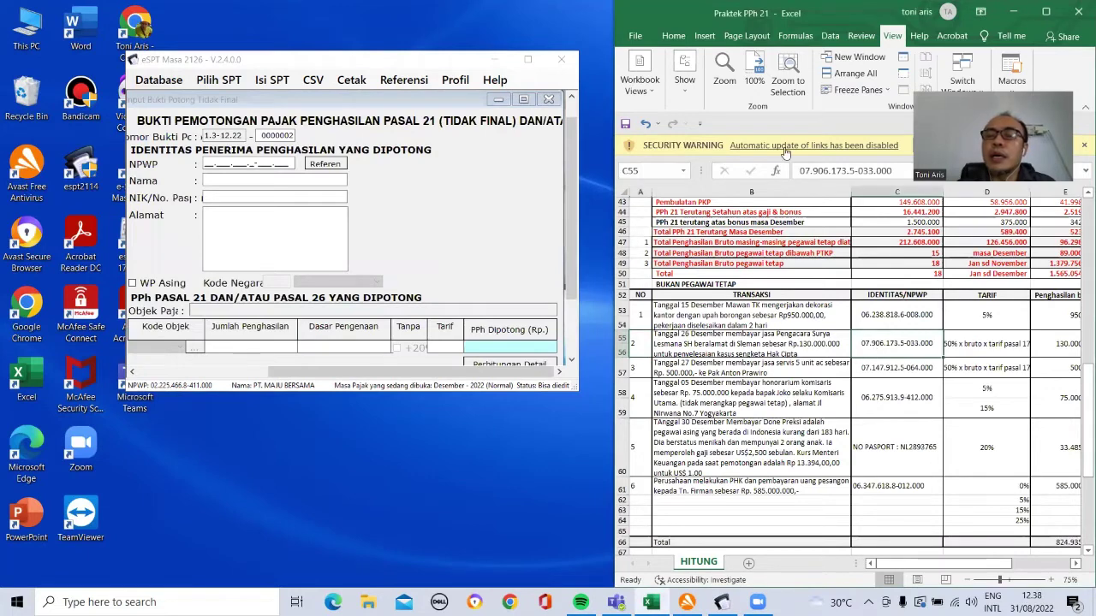
pyautogui.doubleClick(799, 171)
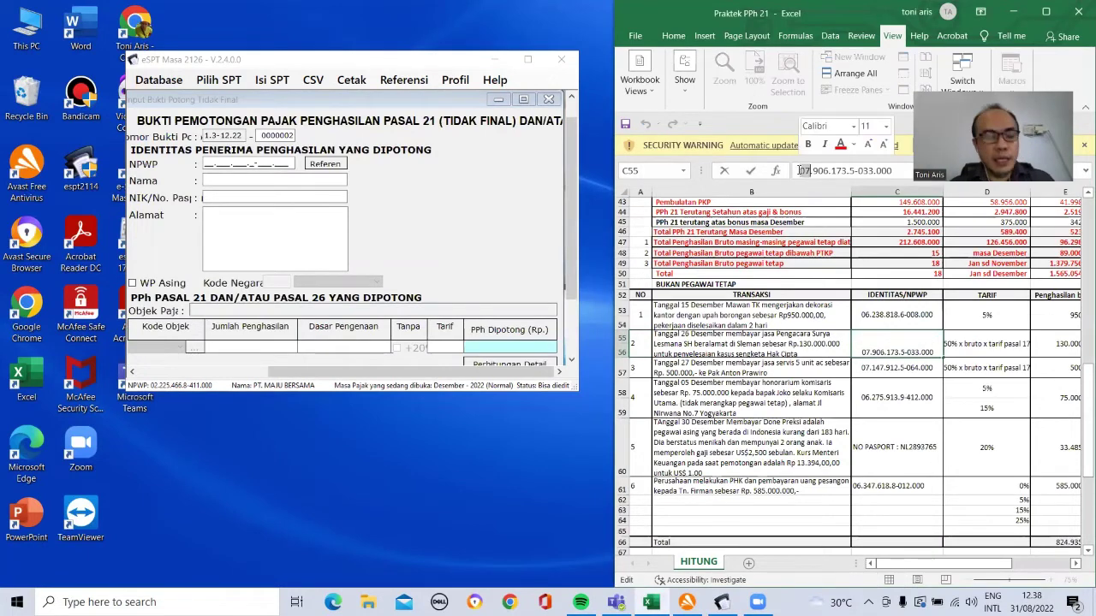
pyautogui.tripleClick(799, 170)
pyautogui.hotkey('ctrl', 'c')
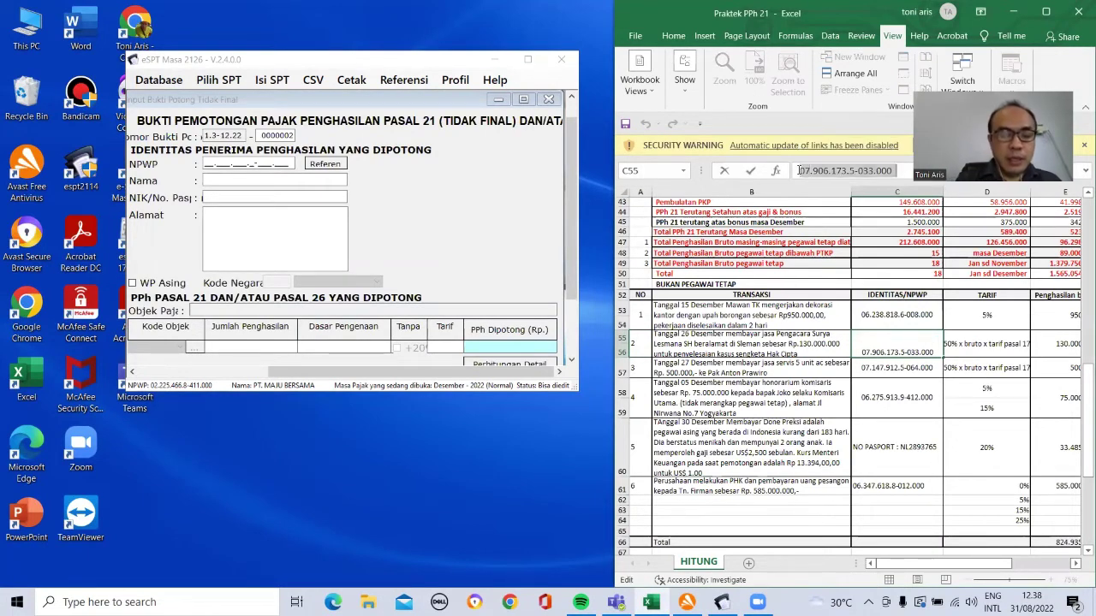
pyautogui.click(206, 163)
pyautogui.hotkey('ctrl', 'v')
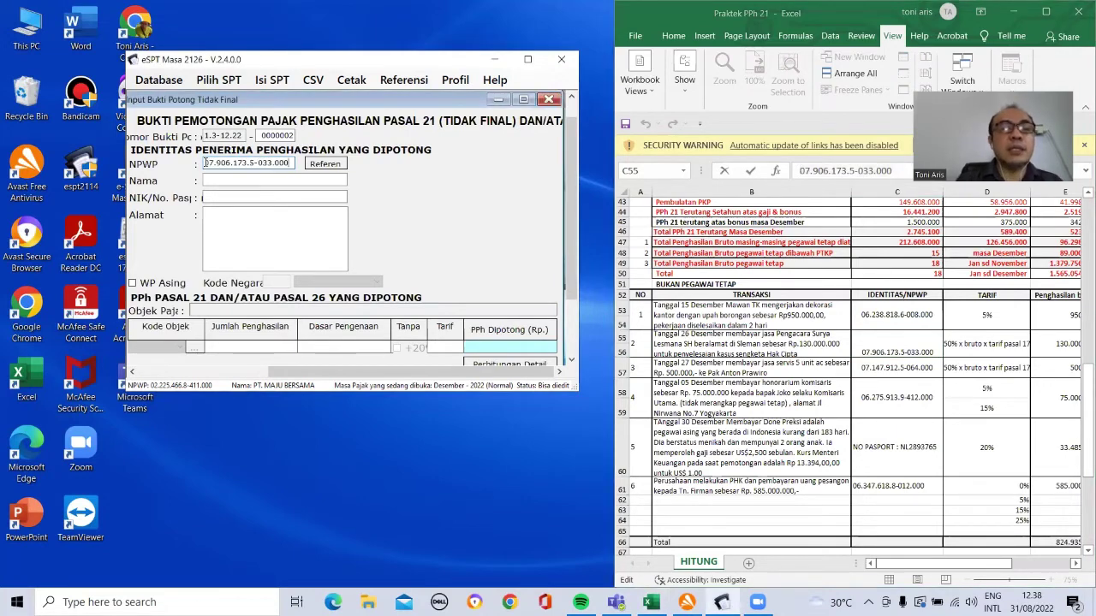
# Step: Fill in the payee's name, an all-zero NIK and the address
pyautogui.write('Surya')
pyautogui.click(249, 196)
pyautogui.write('0000000000000000')
pyautogui.press('BackSpace')
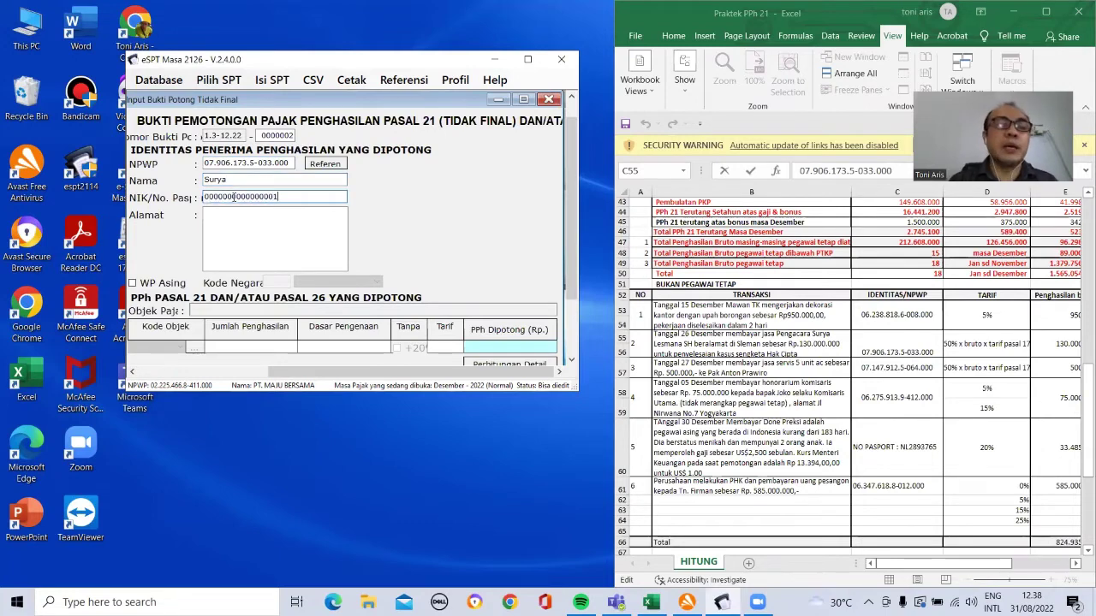
pyautogui.click(222, 218)
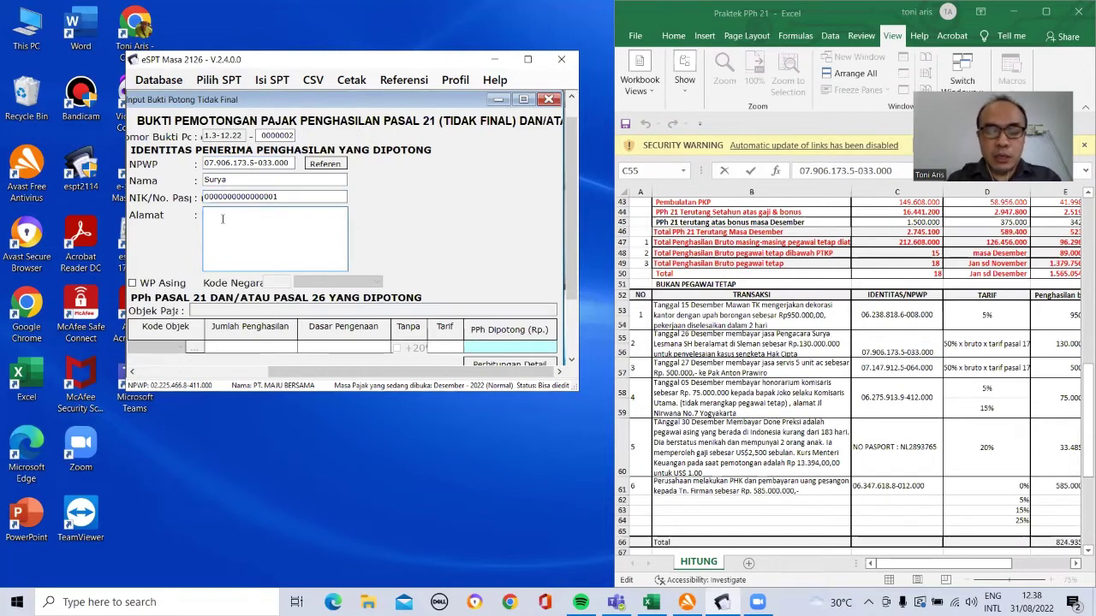
pyautogui.write('tangerang')
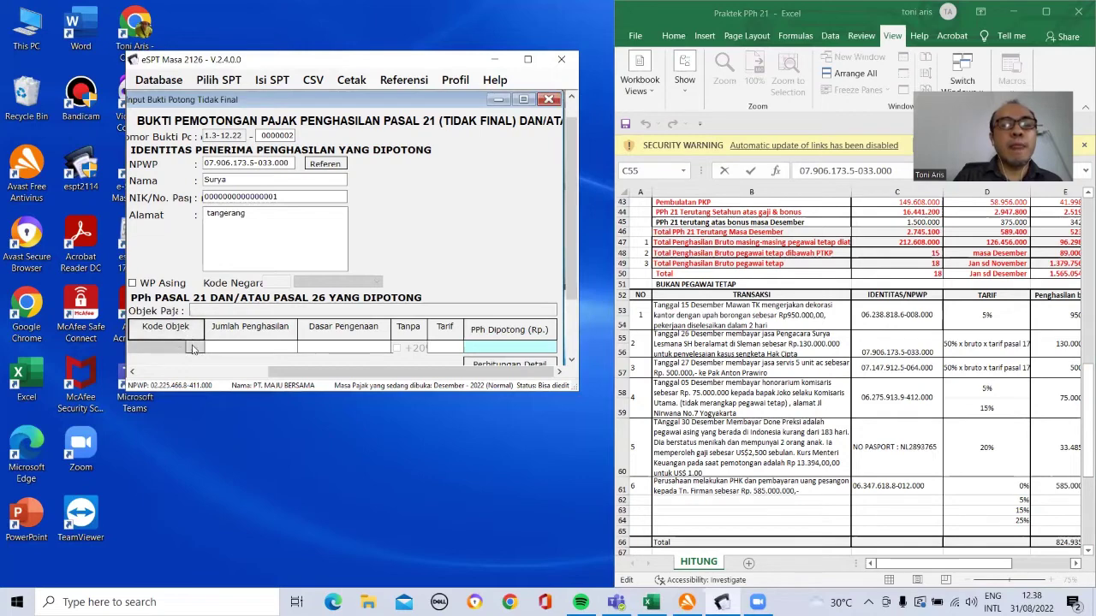
pyautogui.click(195, 346)
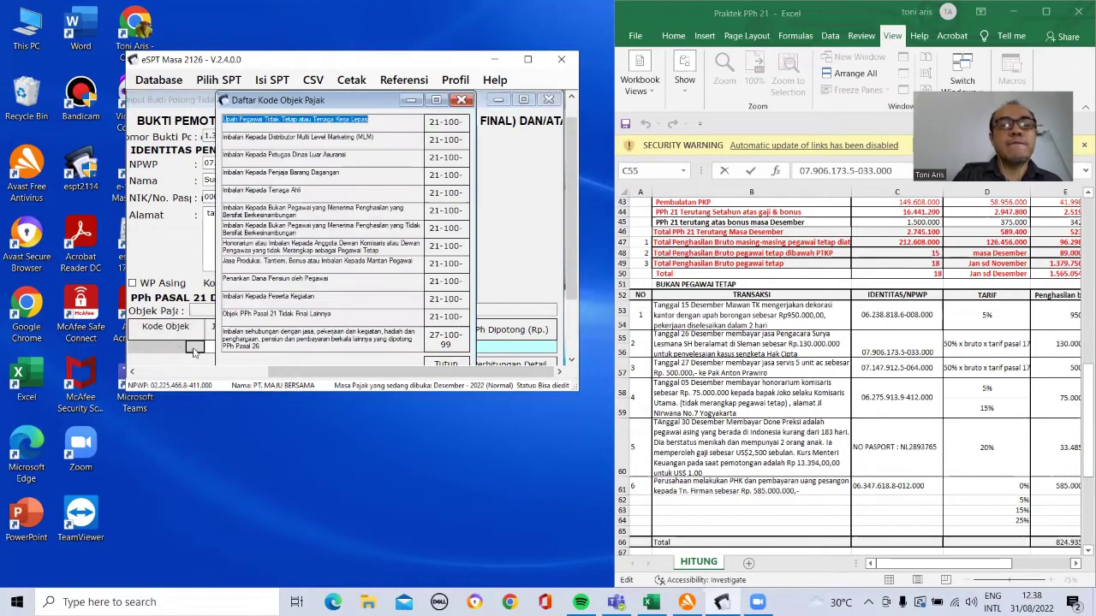
# Step: Assign the Tenaga Ahli object code and calculate the slip from 130.000.000 gross income
pyautogui.click(439, 195)
pyautogui.doubleClick(439, 195)
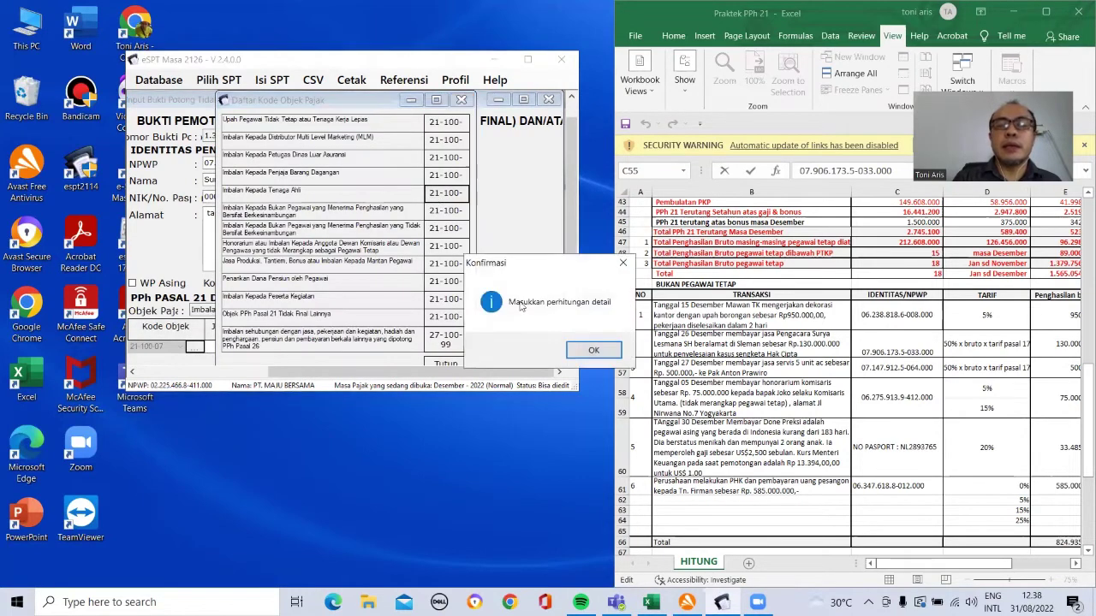
pyautogui.click(588, 350)
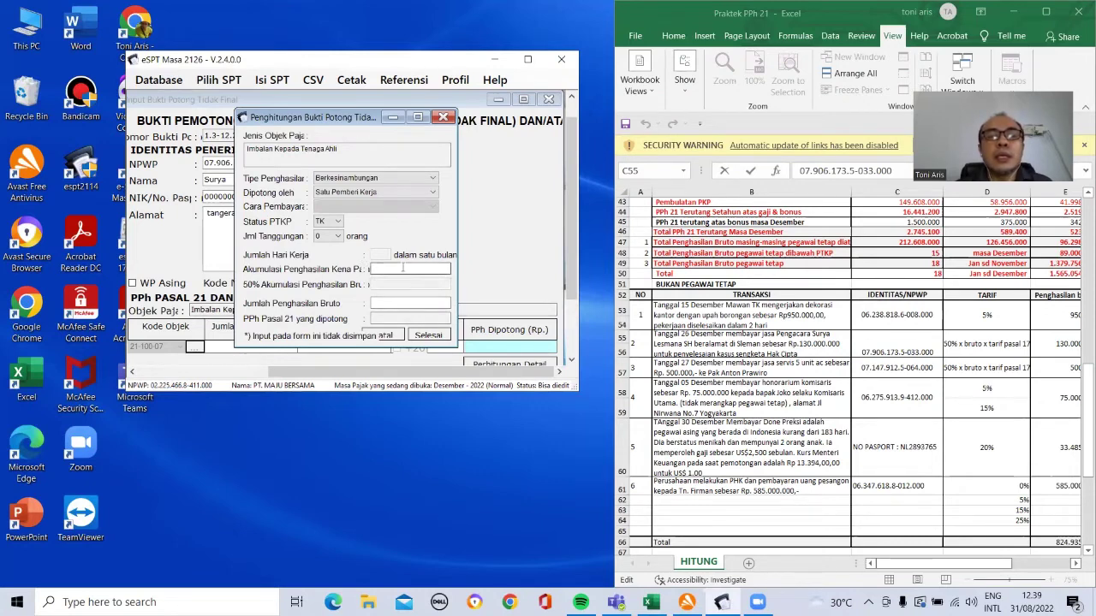
pyautogui.click(402, 268)
pyautogui.click(397, 302)
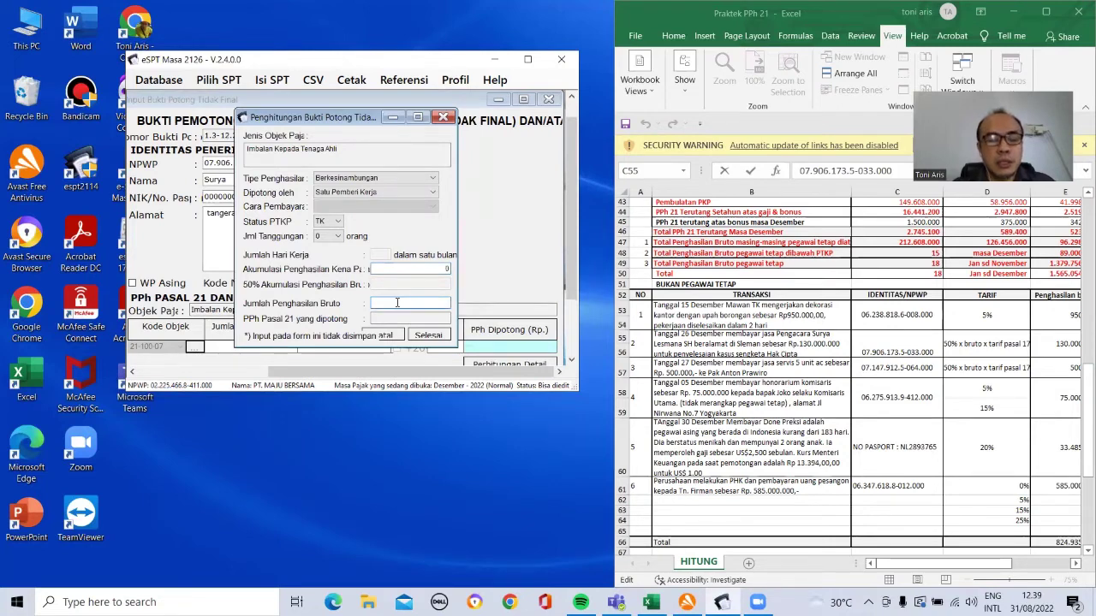
pyautogui.write('130000000')
pyautogui.click(425, 335)
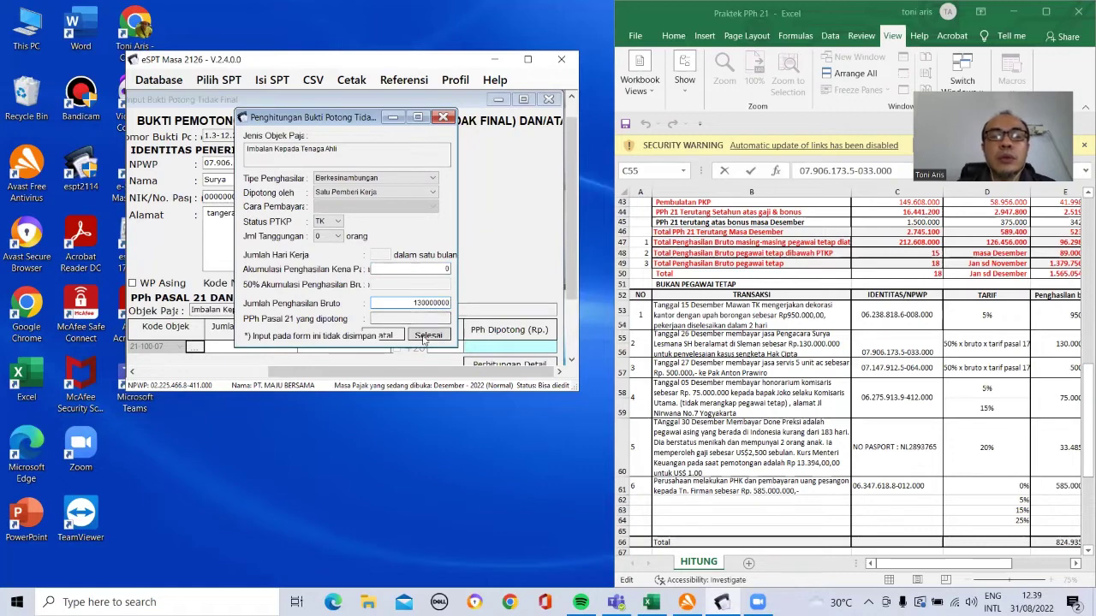
pyautogui.click(425, 336)
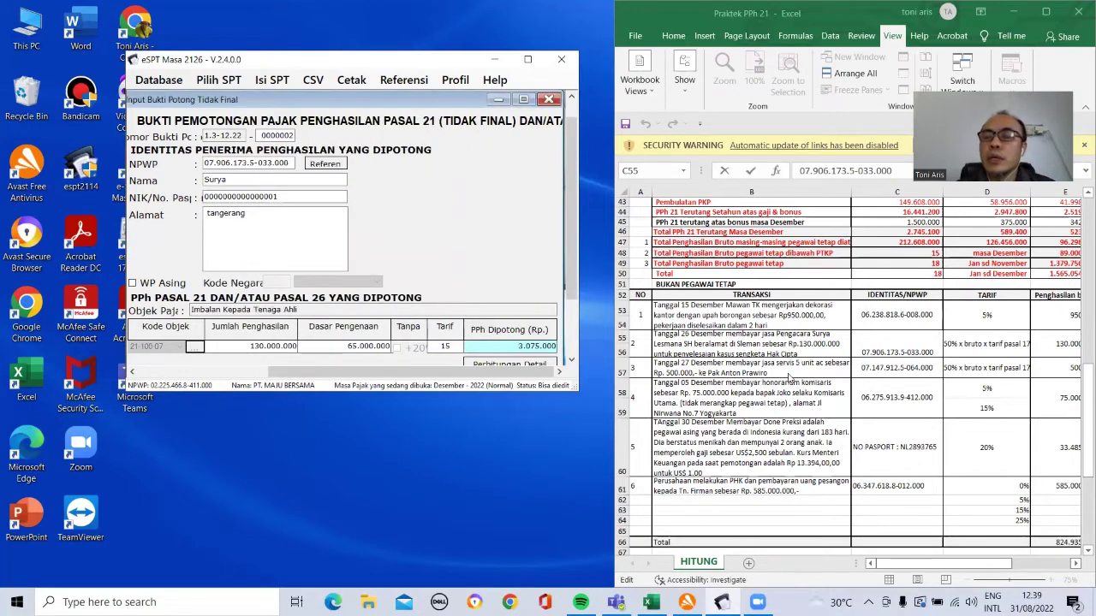
pyautogui.click(886, 347)
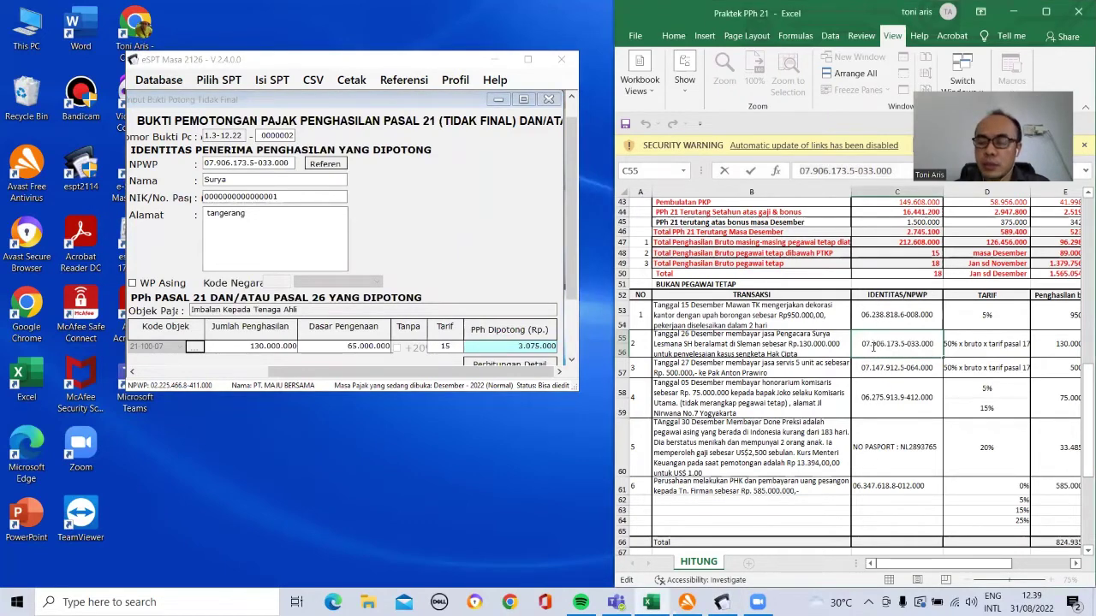
# Step: Check the gross income and DPP values in row 55 of the worksheet
pyautogui.click(992, 351)
pyautogui.press('Right')
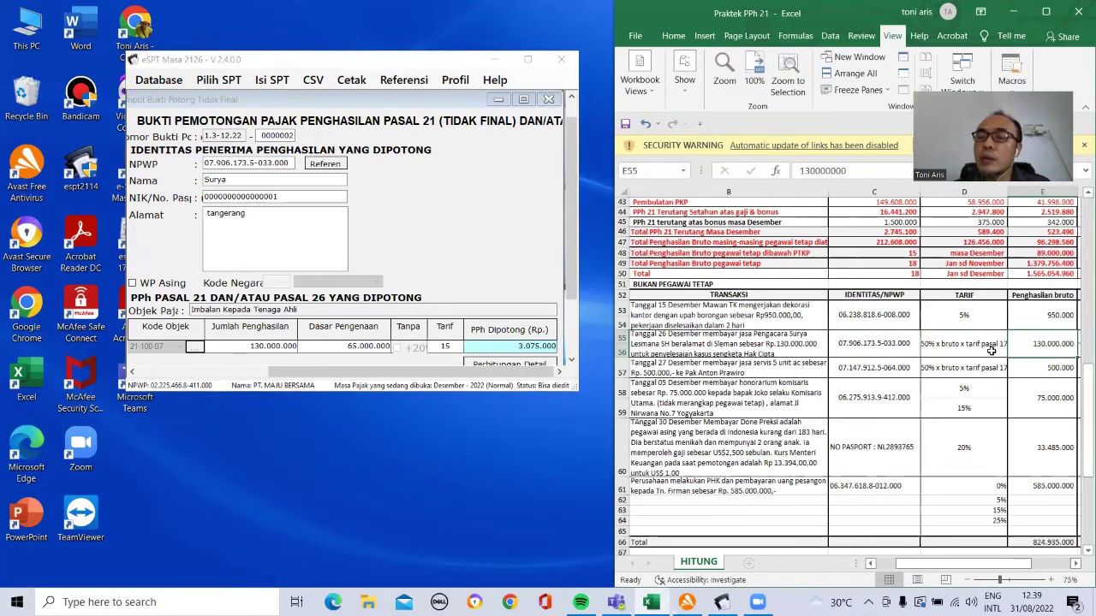
pyautogui.press('Right')
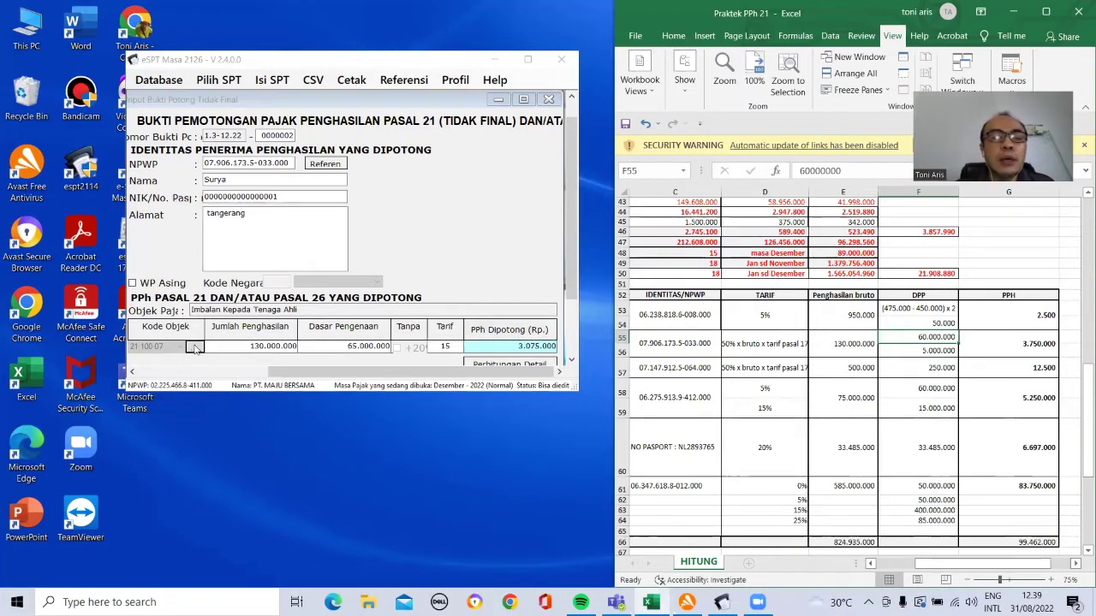
# Step: Redo the detailed calculation with 0 accumulated income and 1300000 gross income
pyautogui.click(194, 347)
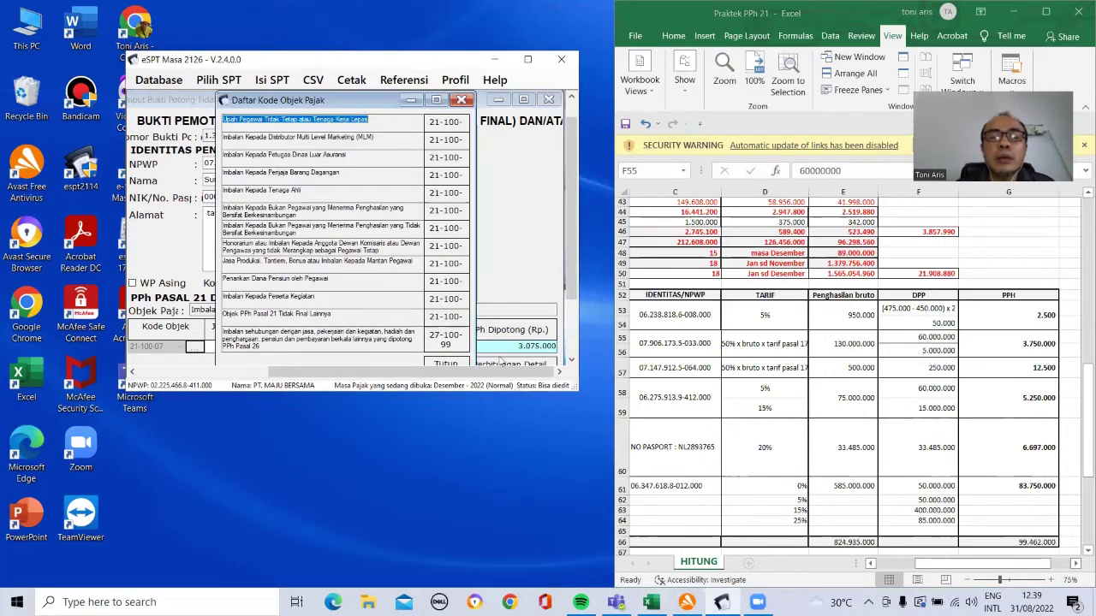
pyautogui.click(507, 365)
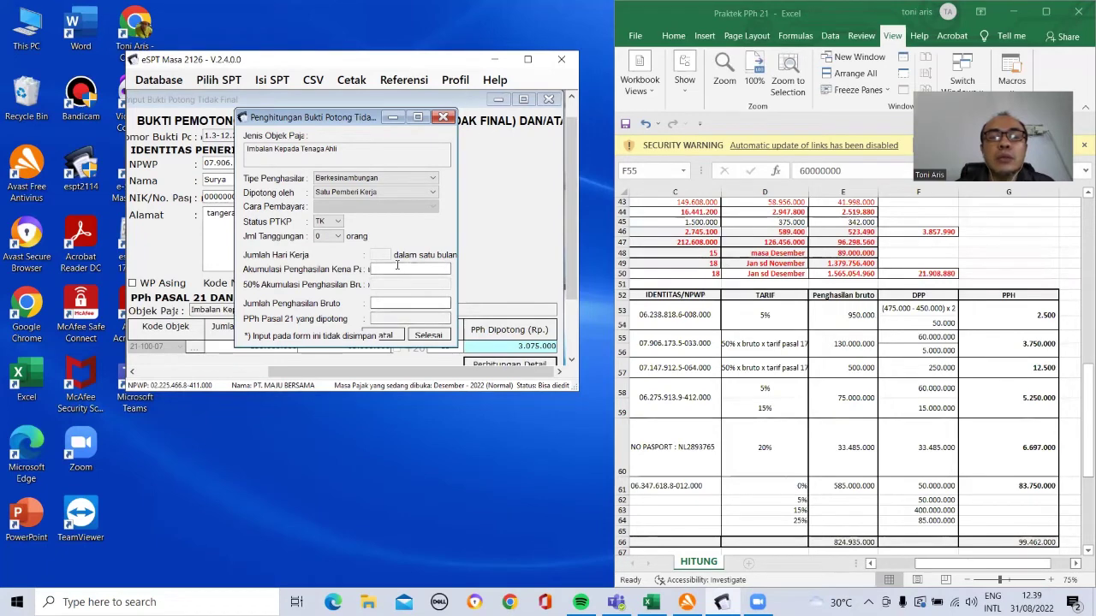
pyautogui.click(397, 265)
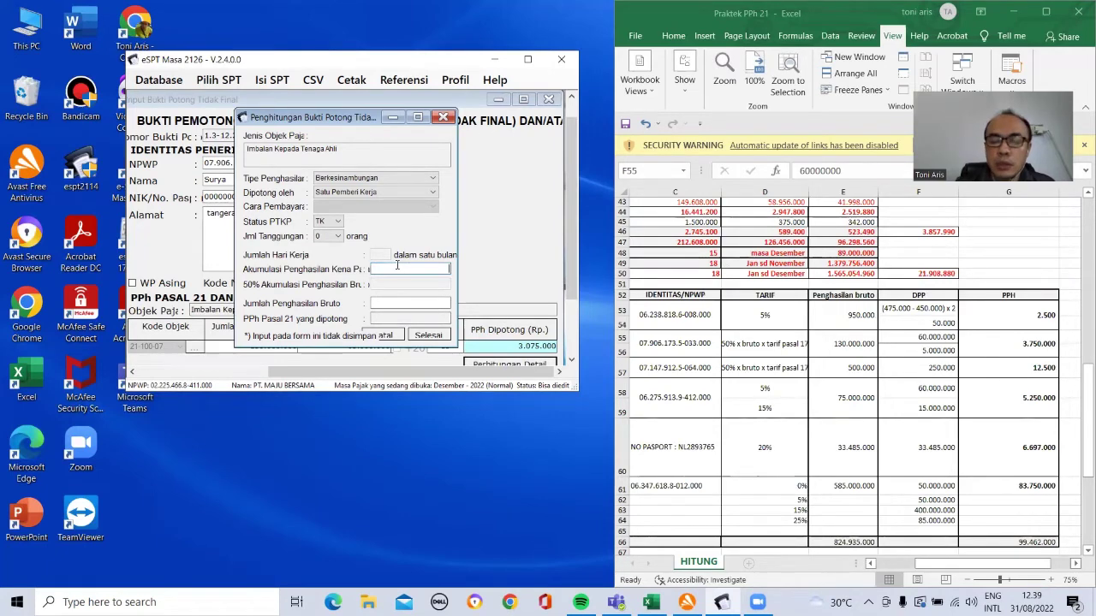
pyautogui.click(395, 303)
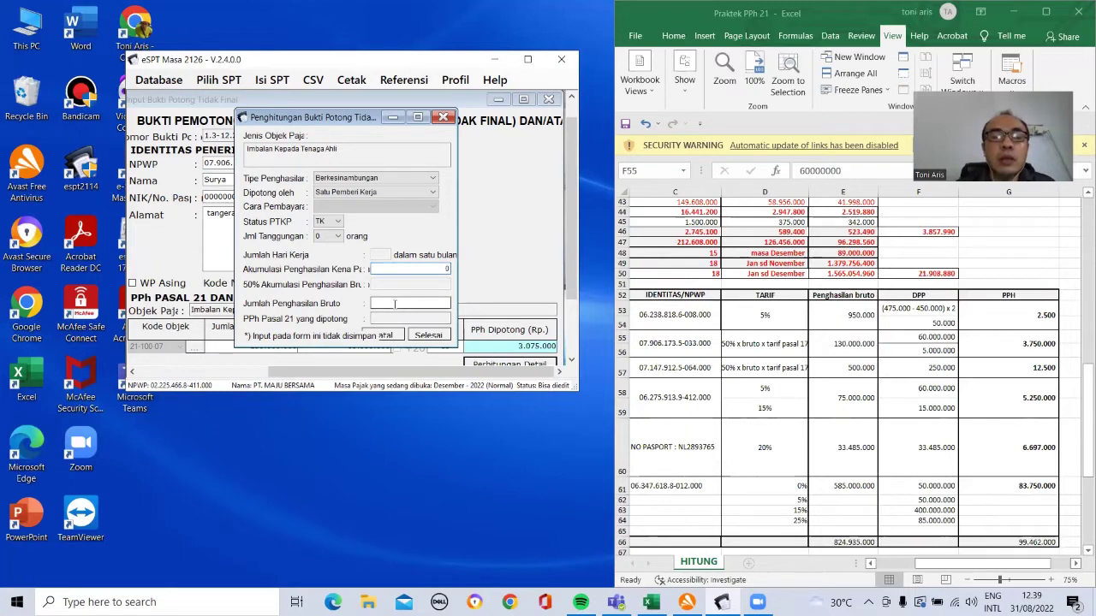
pyautogui.write('130000000')
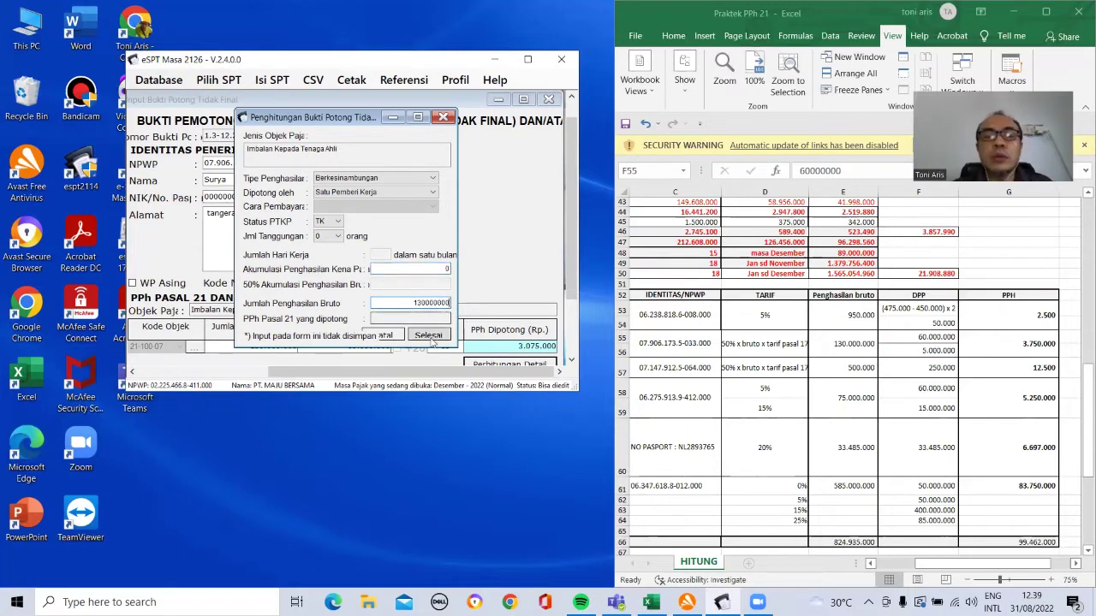
pyautogui.click(424, 335)
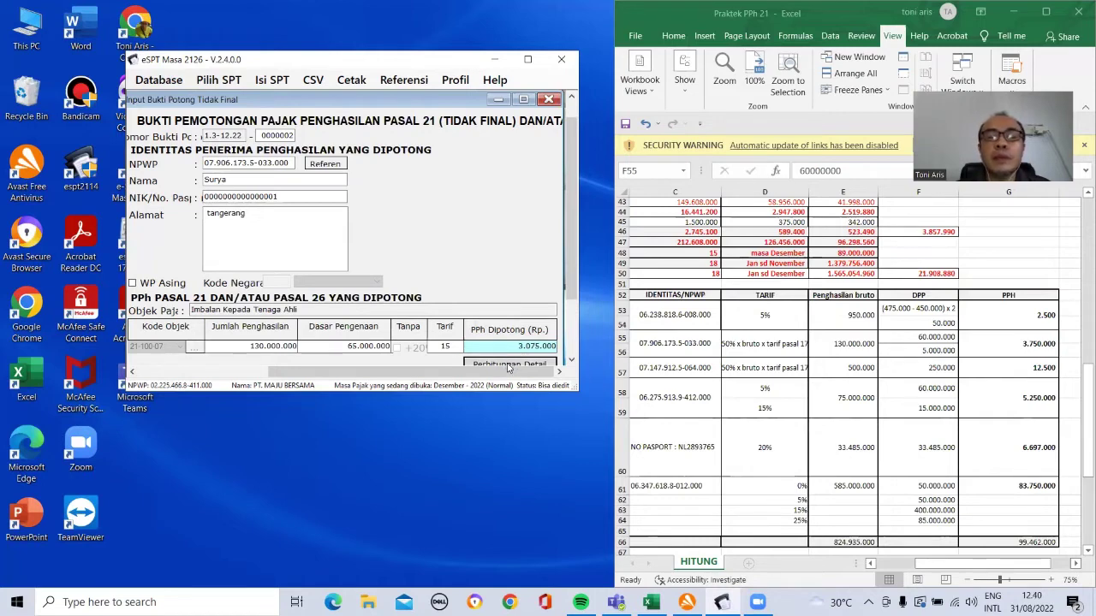
# Step: Recalculate as Tidak berkesinambungan income with 130.000.000 gross, giving 3.750.000 PPh
pyautogui.click(505, 365)
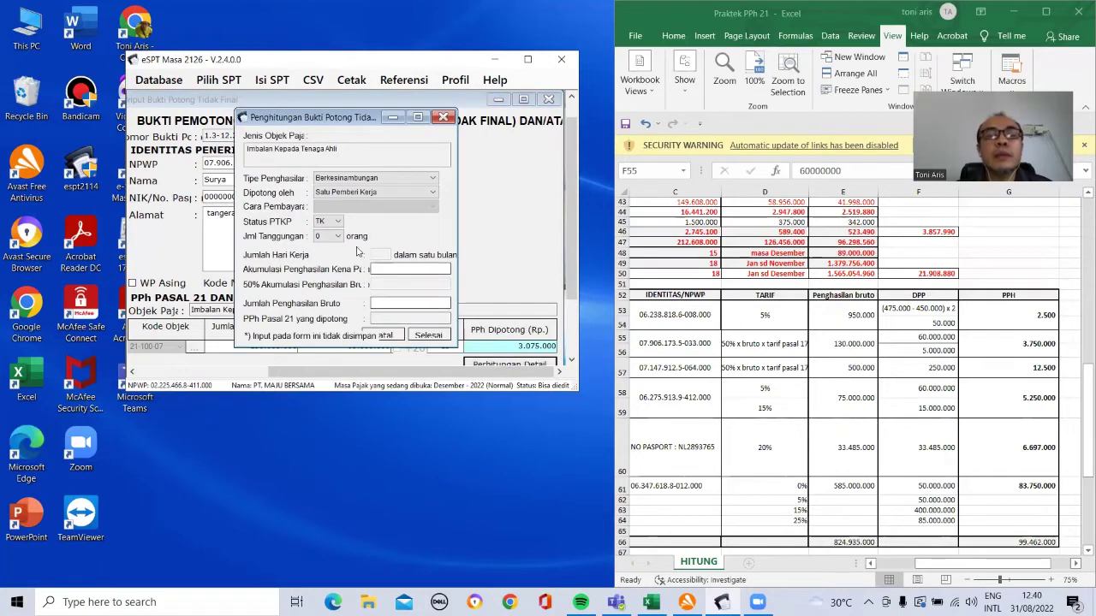
pyautogui.click(433, 178)
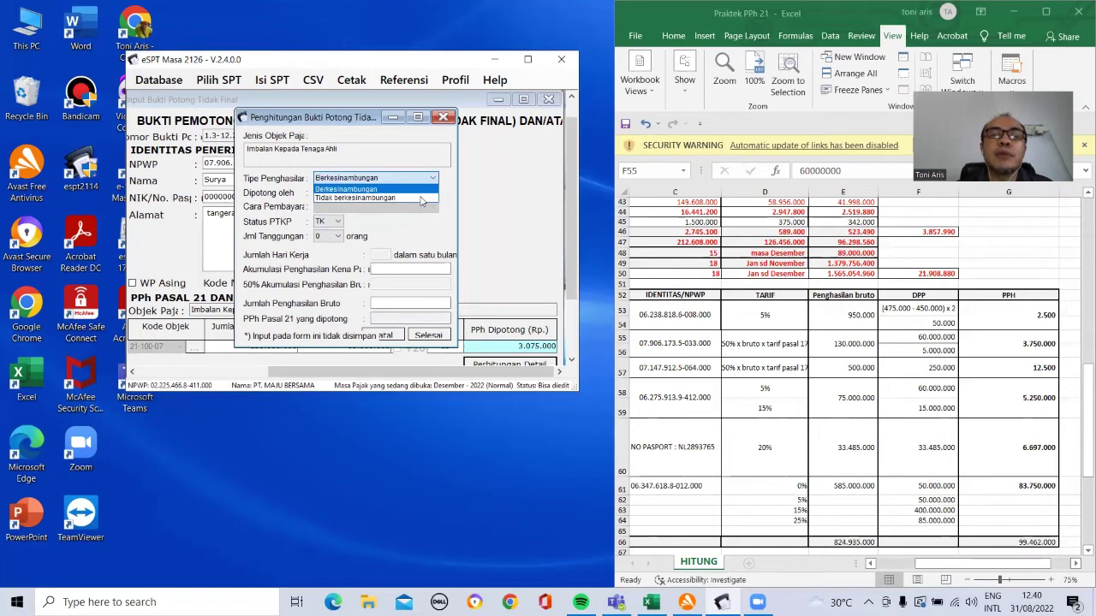
pyautogui.click(420, 198)
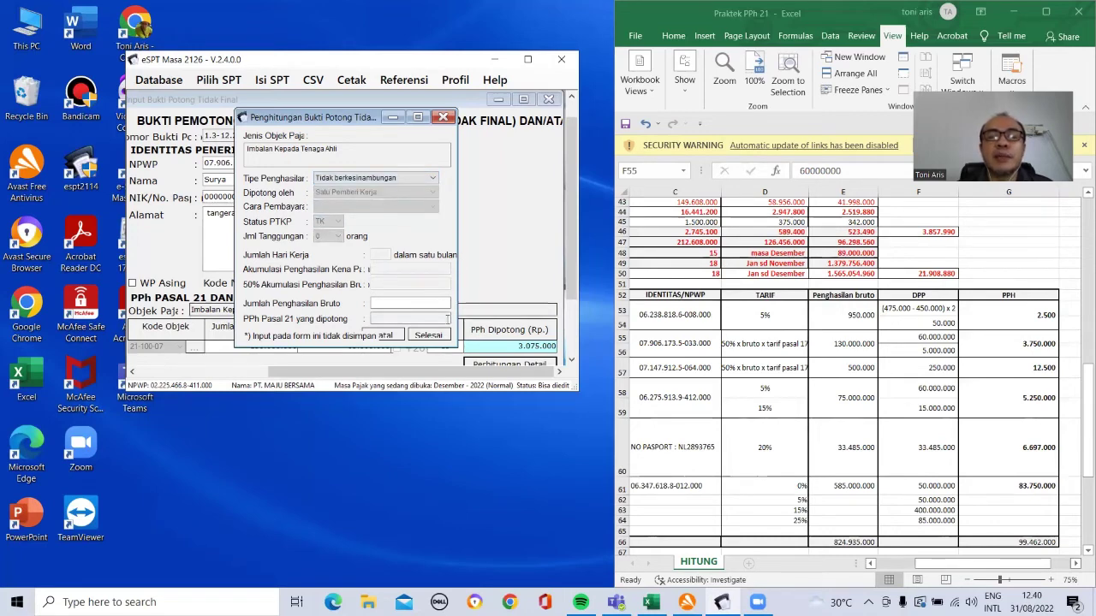
pyautogui.click(418, 301)
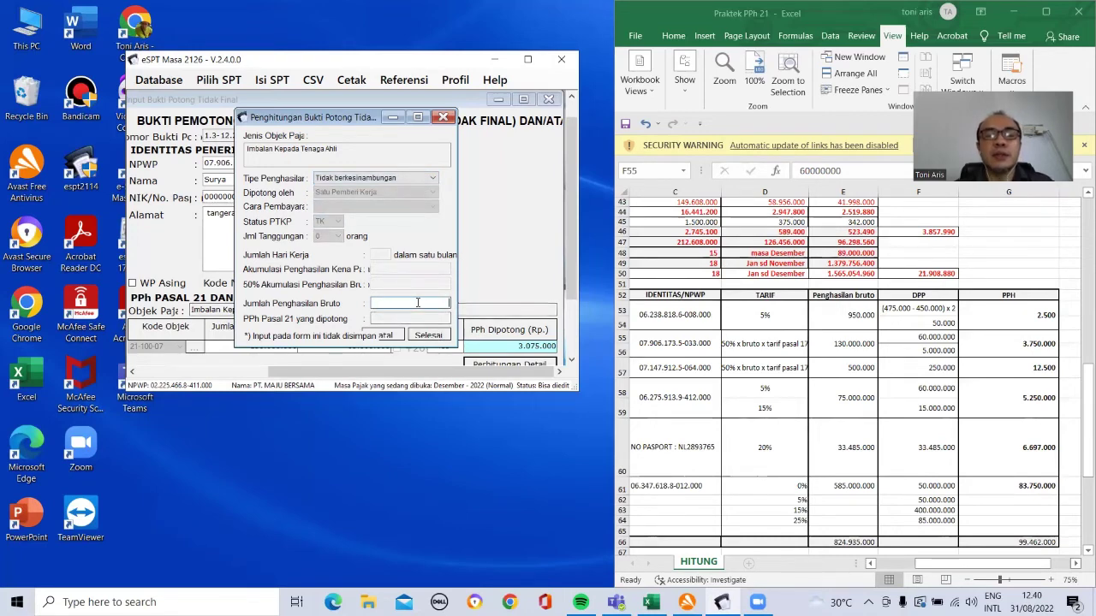
pyautogui.write('130000000.000.000')
pyautogui.press('Tab')
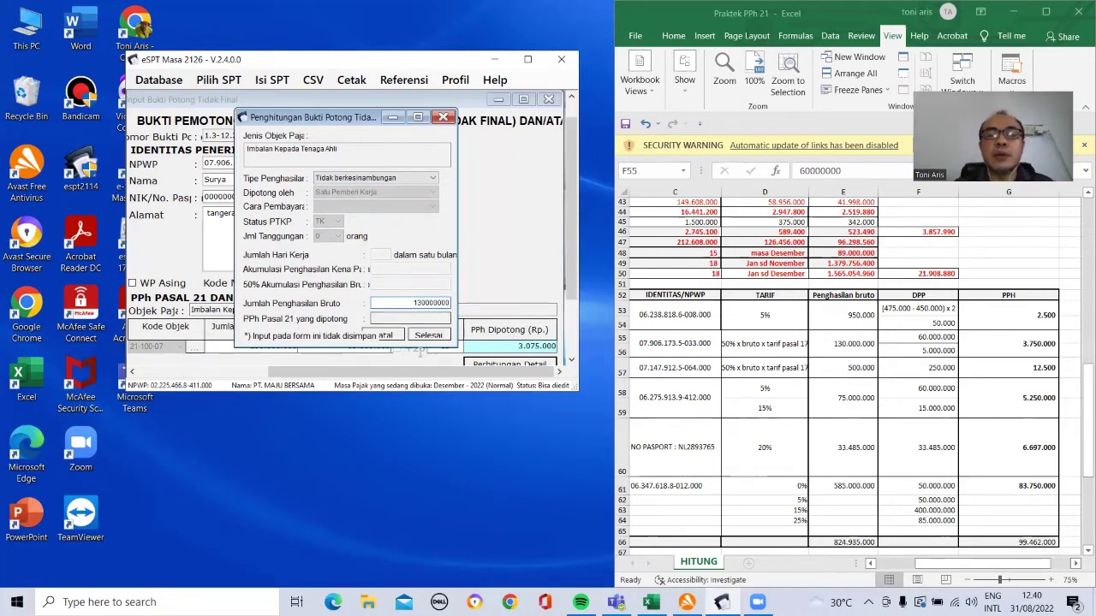
pyautogui.click(418, 337)
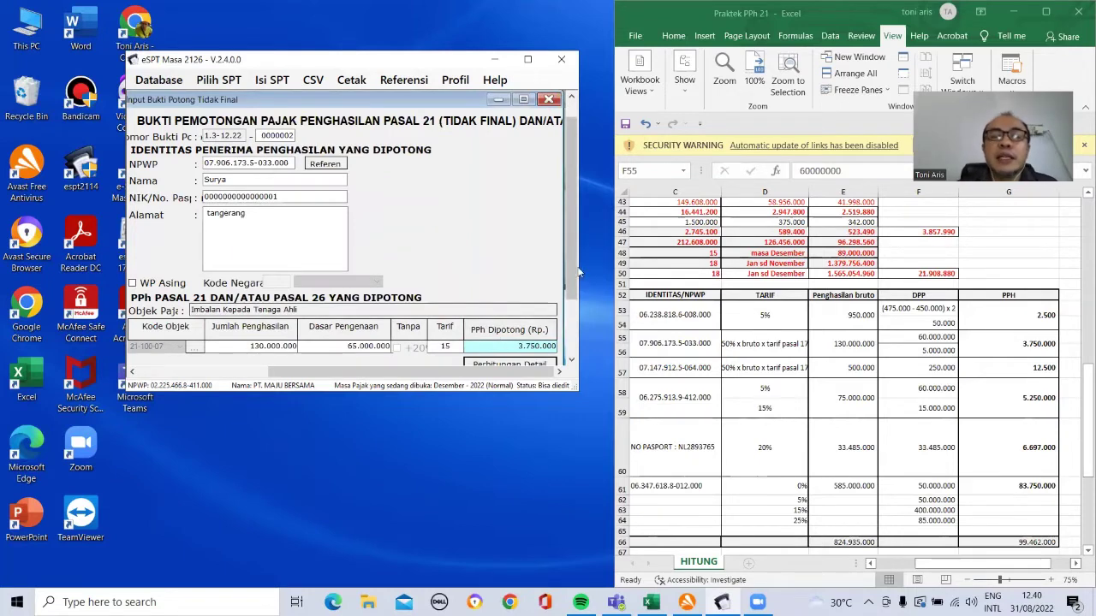
# Step: Save slip 0000002, start a new slip and look up row 57 in the worksheet
pyautogui.moveTo(572, 270); pyautogui.dragTo(573, 305)
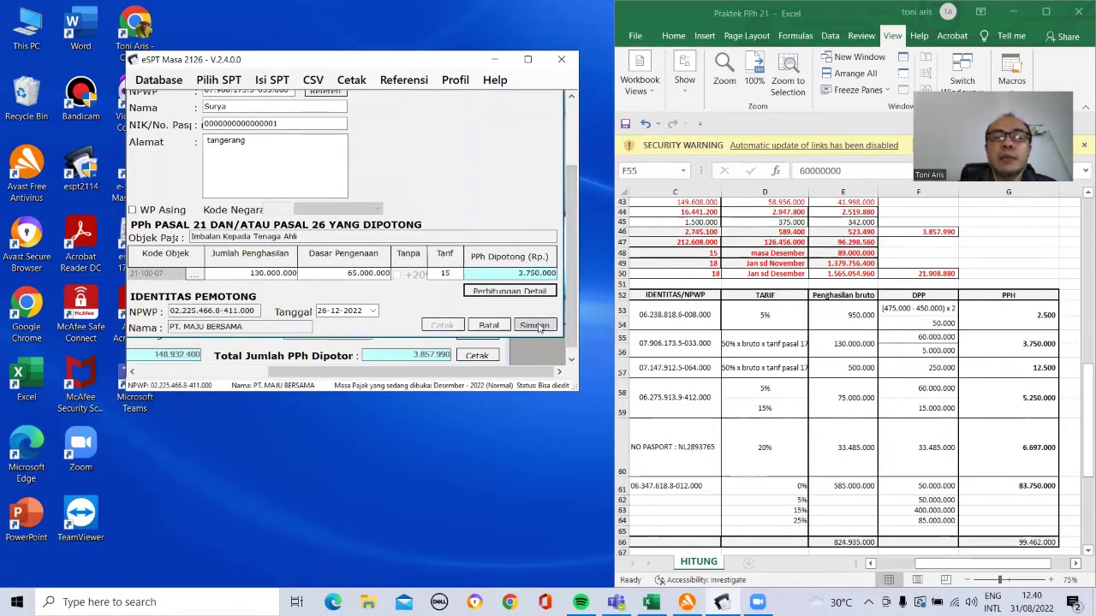
pyautogui.click(534, 326)
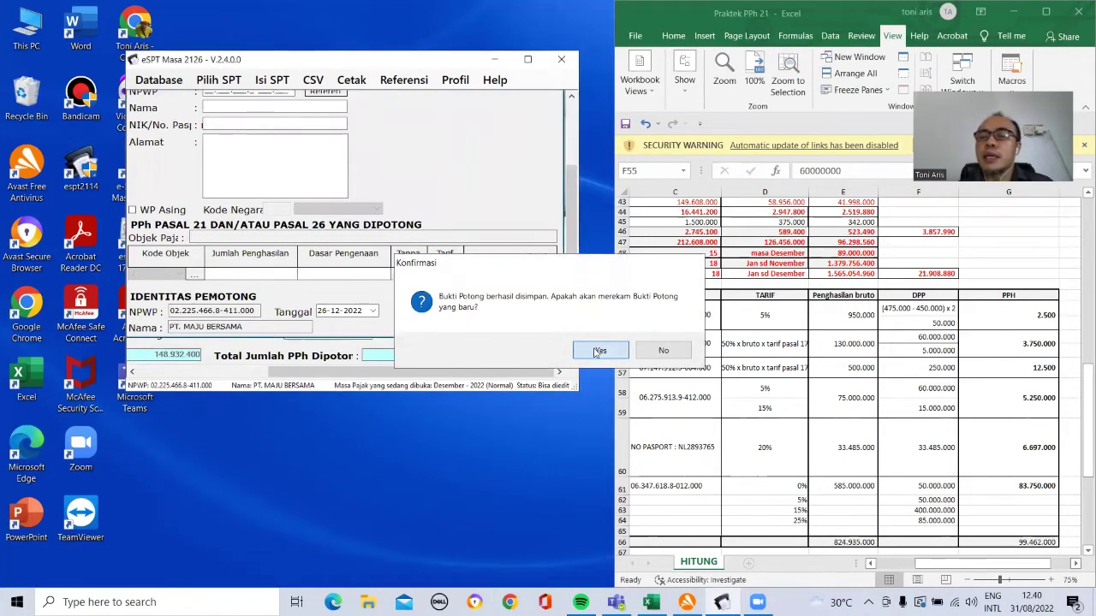
pyautogui.click(599, 351)
pyautogui.click(683, 367)
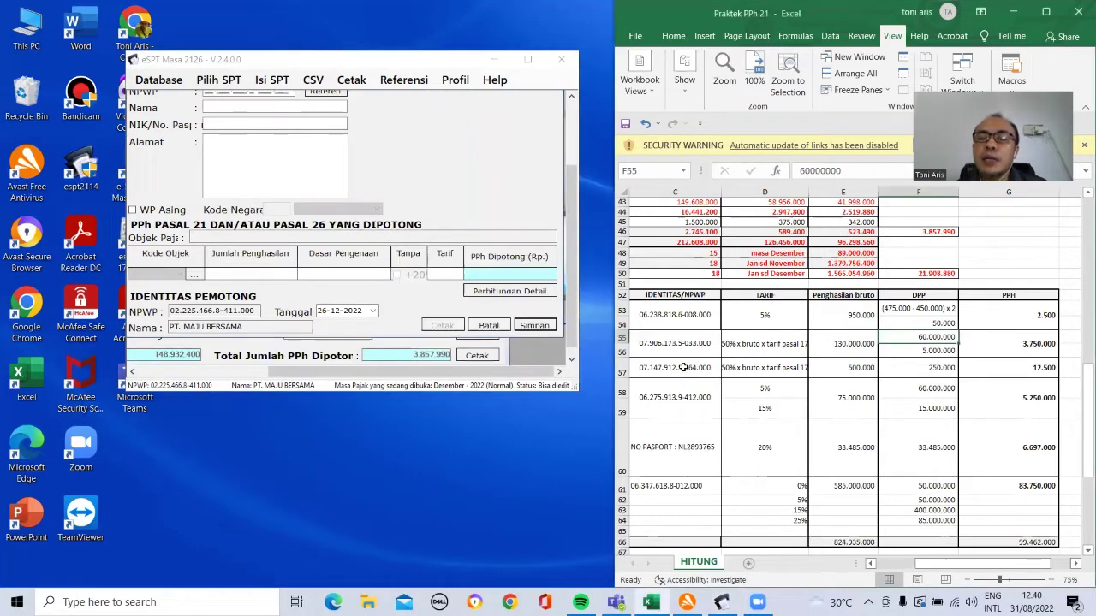
pyautogui.click(683, 367)
pyautogui.press('Left')
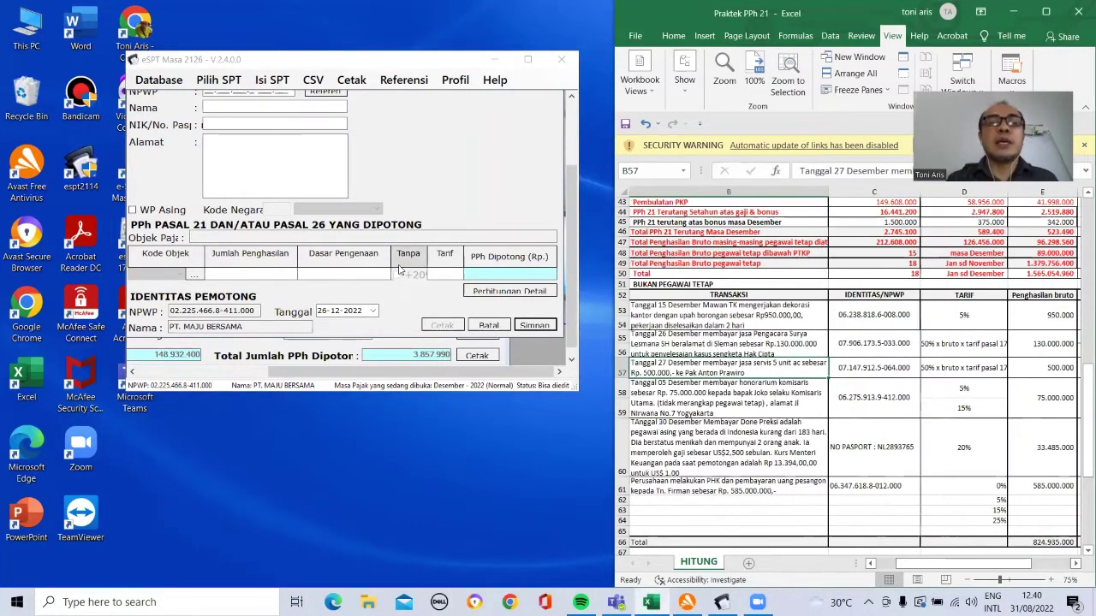
# Step: Paste the NPWP from cell C57 into the new slip and enter the payee's placeholder NIK
pyautogui.click(569, 140)
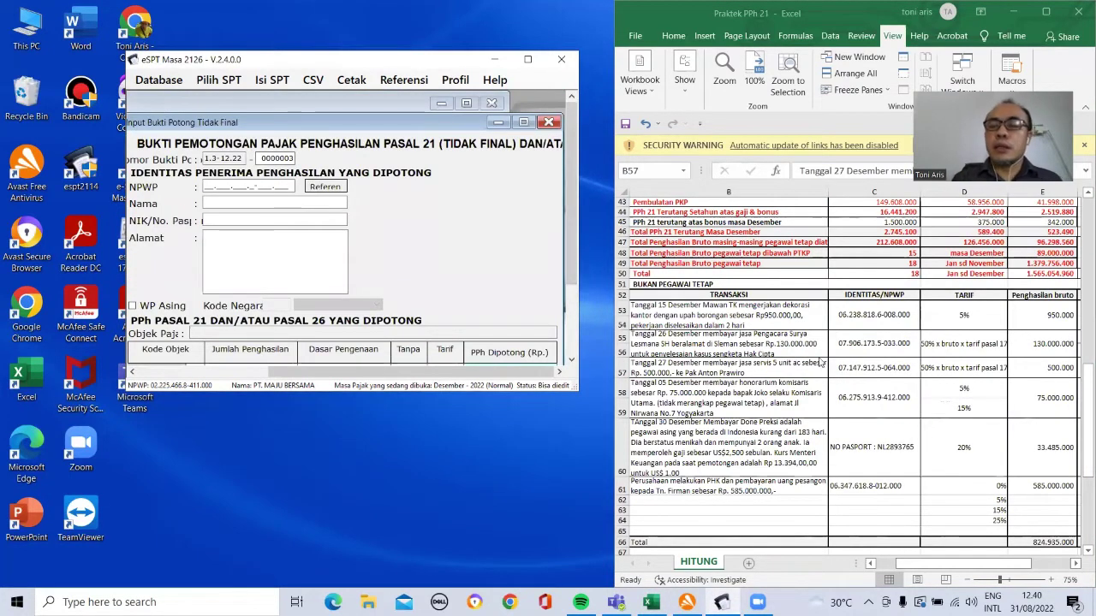
pyautogui.click(869, 401)
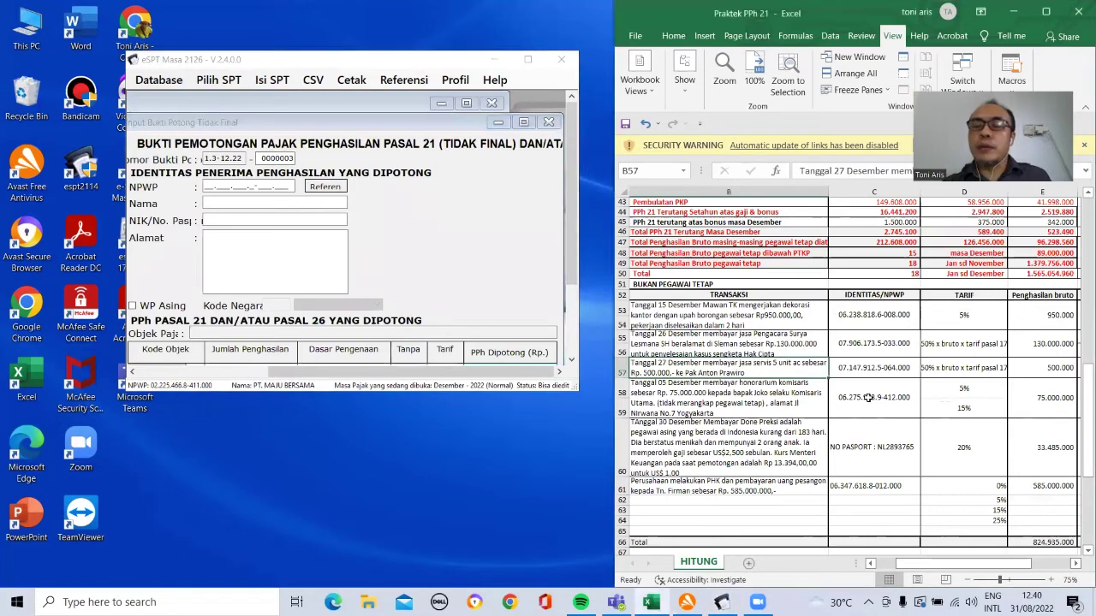
pyautogui.click(870, 368)
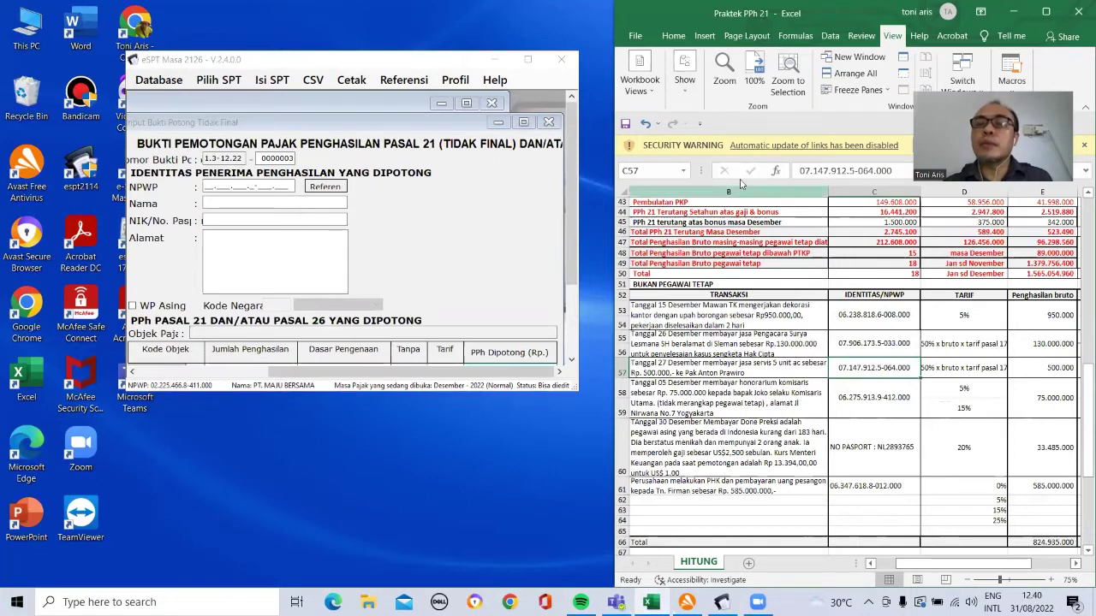
pyautogui.rightClick(856, 362)
pyautogui.click(874, 274)
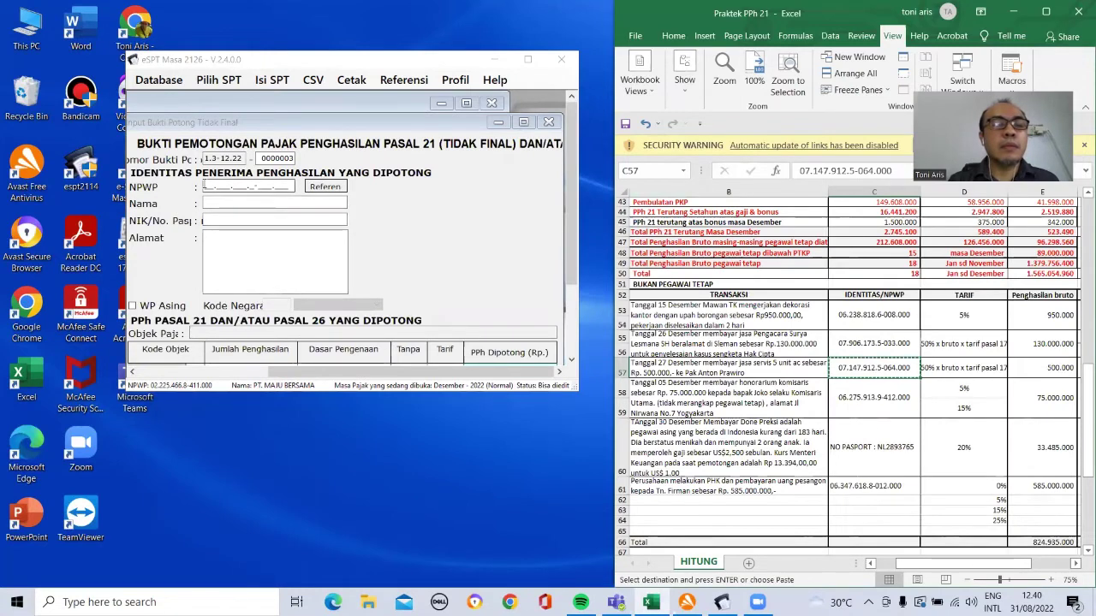
pyautogui.click(261, 188)
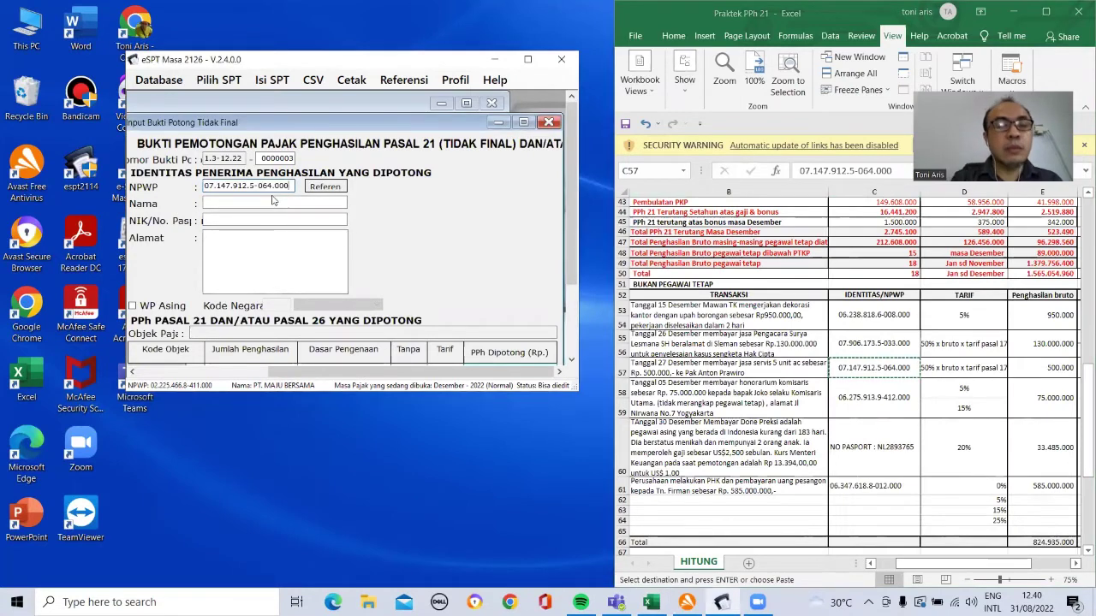
pyautogui.click(278, 203)
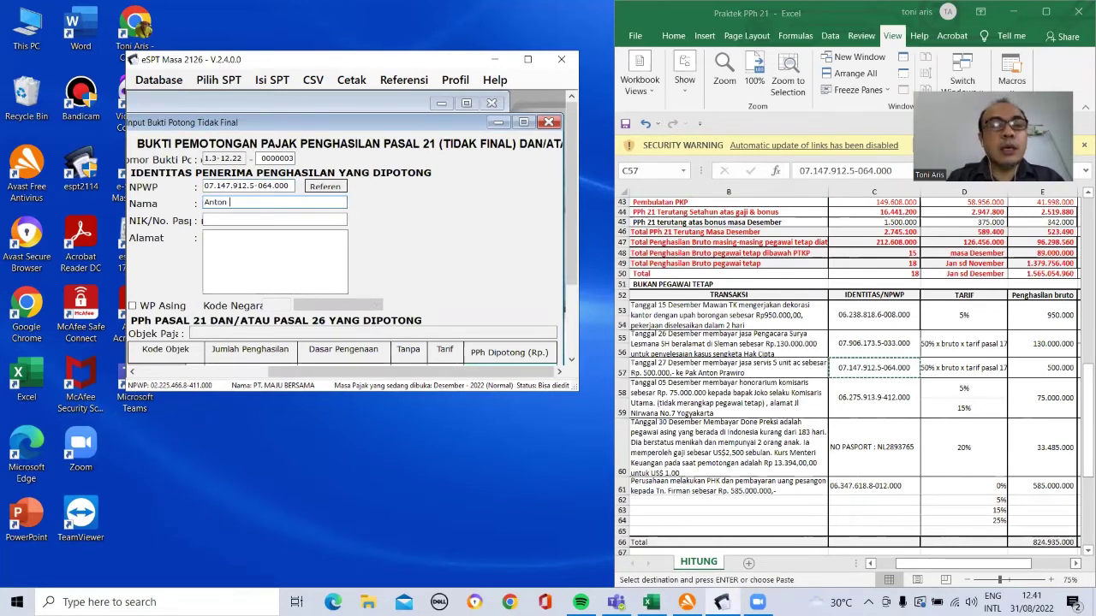
pyautogui.click(203, 221)
pyautogui.write('0')
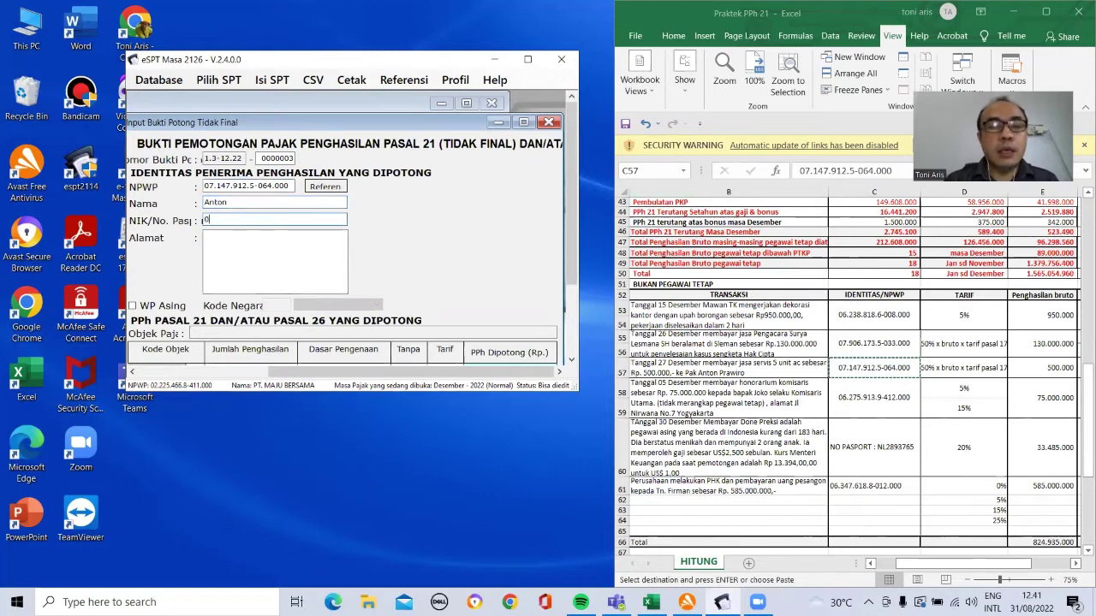
pyautogui.write('000000000000000')
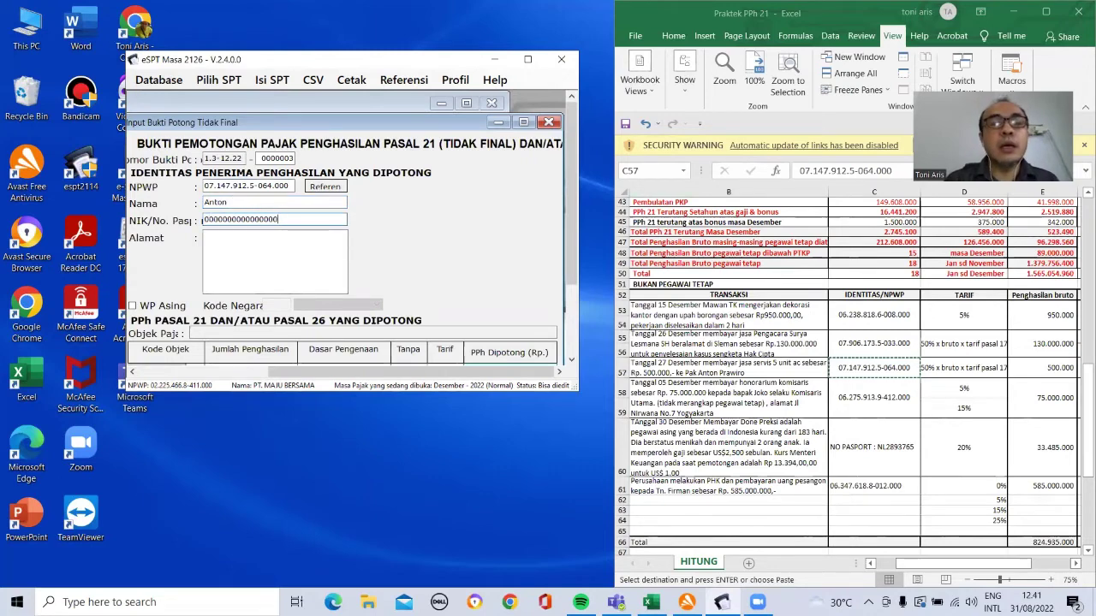
pyautogui.write('3')
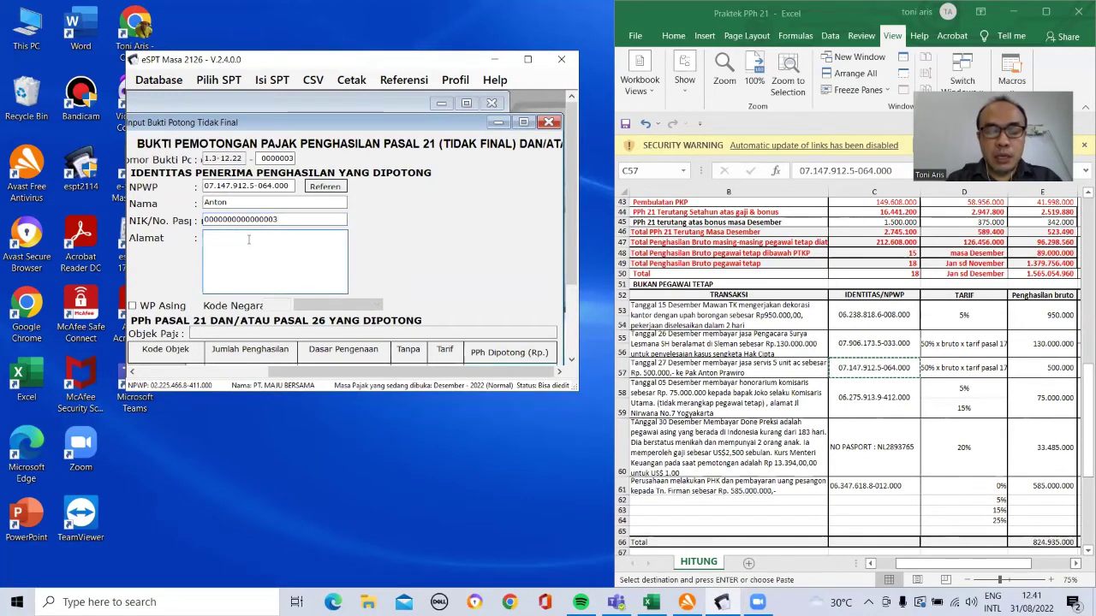
pyautogui.write('bekasi')
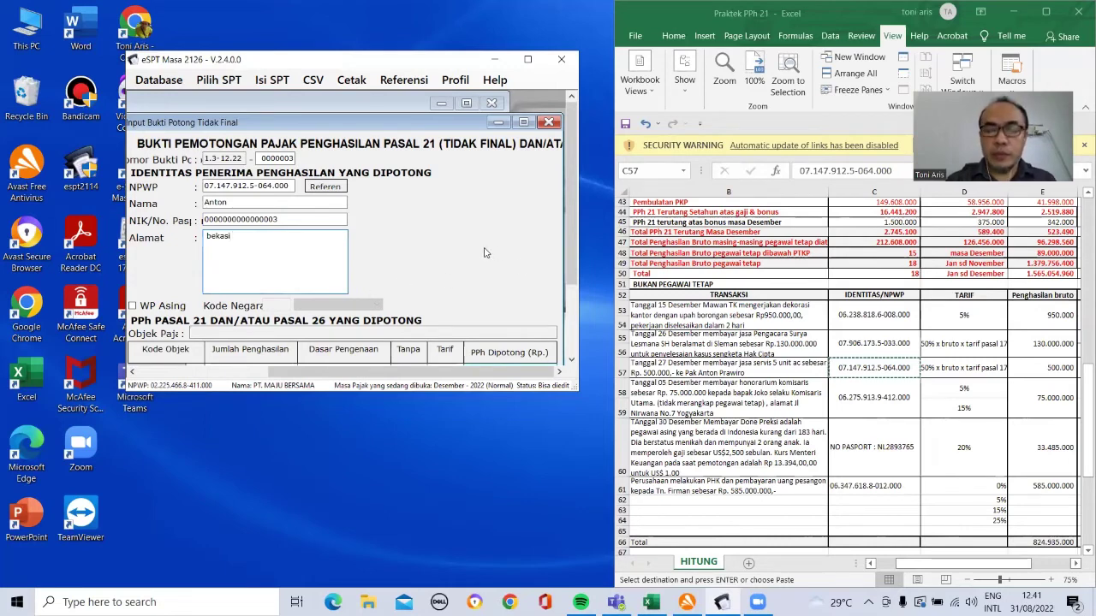
pyautogui.moveTo(572, 250); pyautogui.dragTo(572, 330)
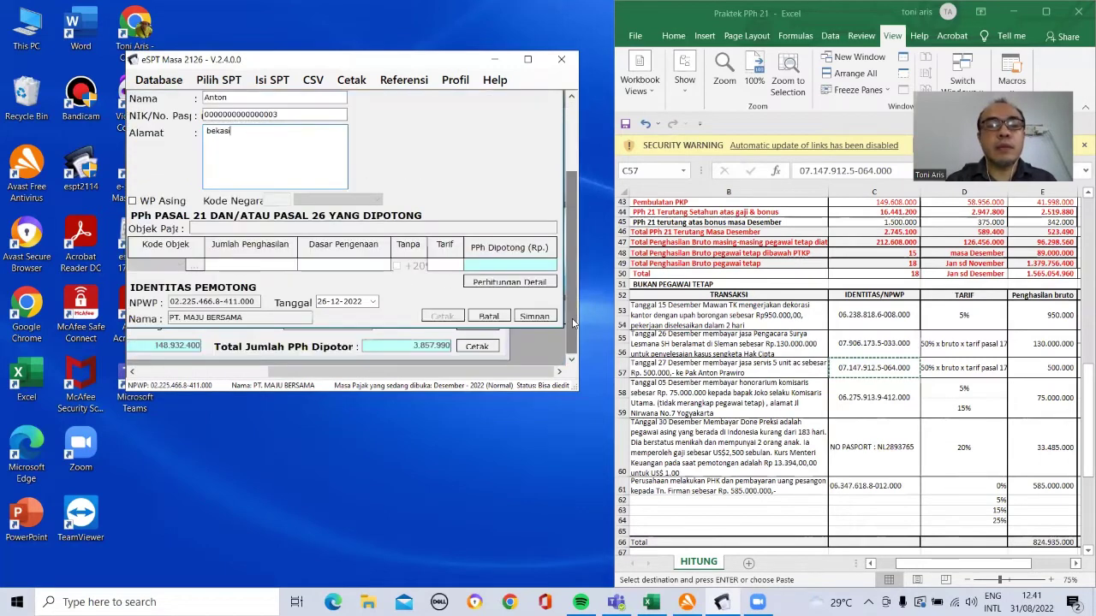
# Step: Assign object code 21-100-09 and enter 500.000 gross income
pyautogui.click(194, 265)
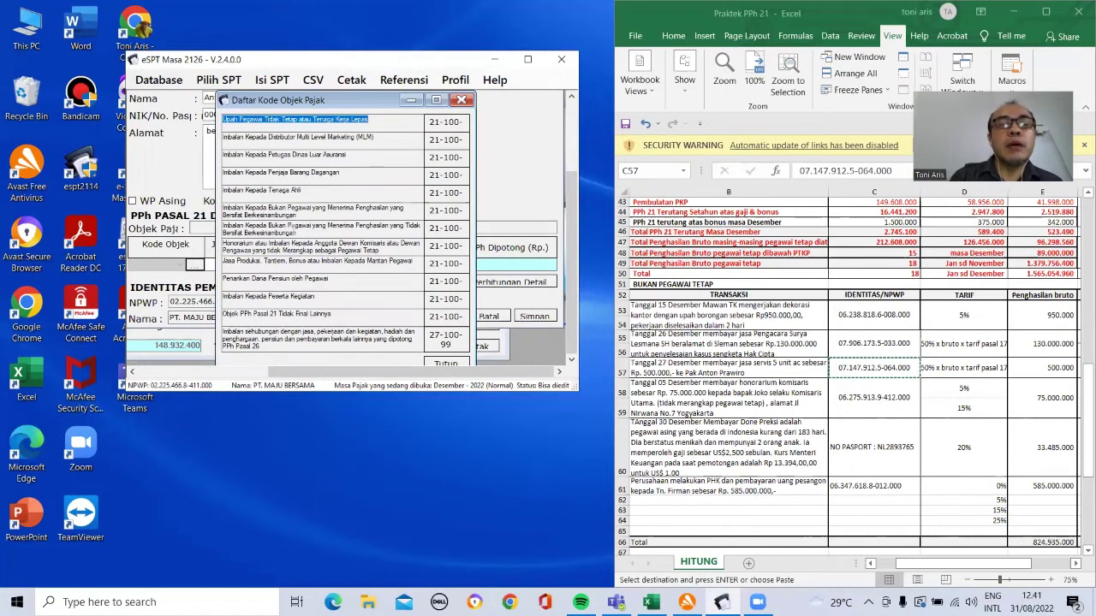
pyautogui.doubleClick(448, 230)
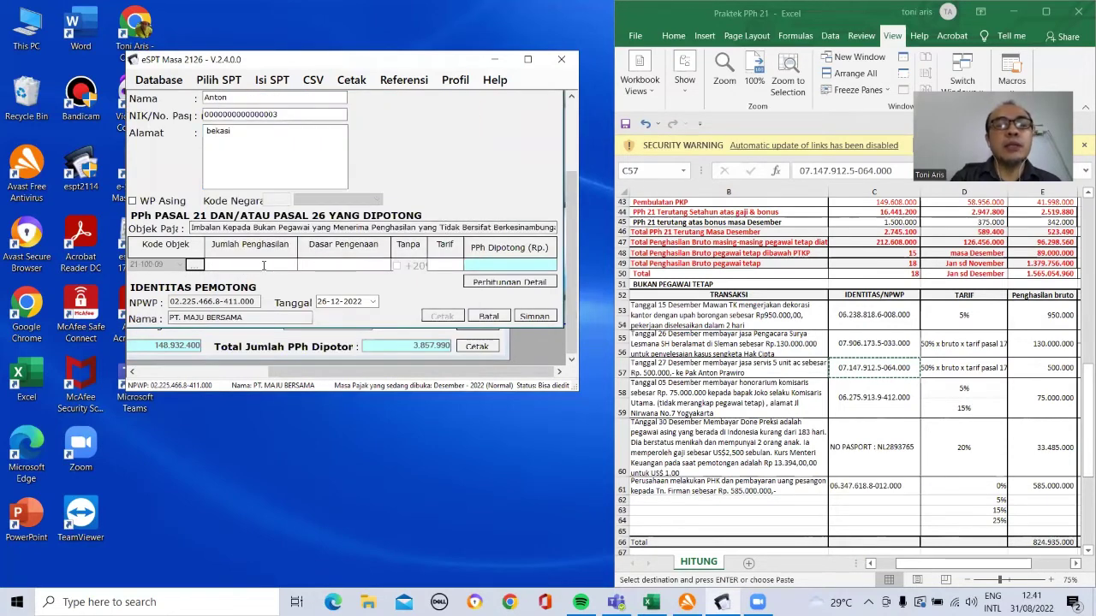
pyautogui.click(264, 265)
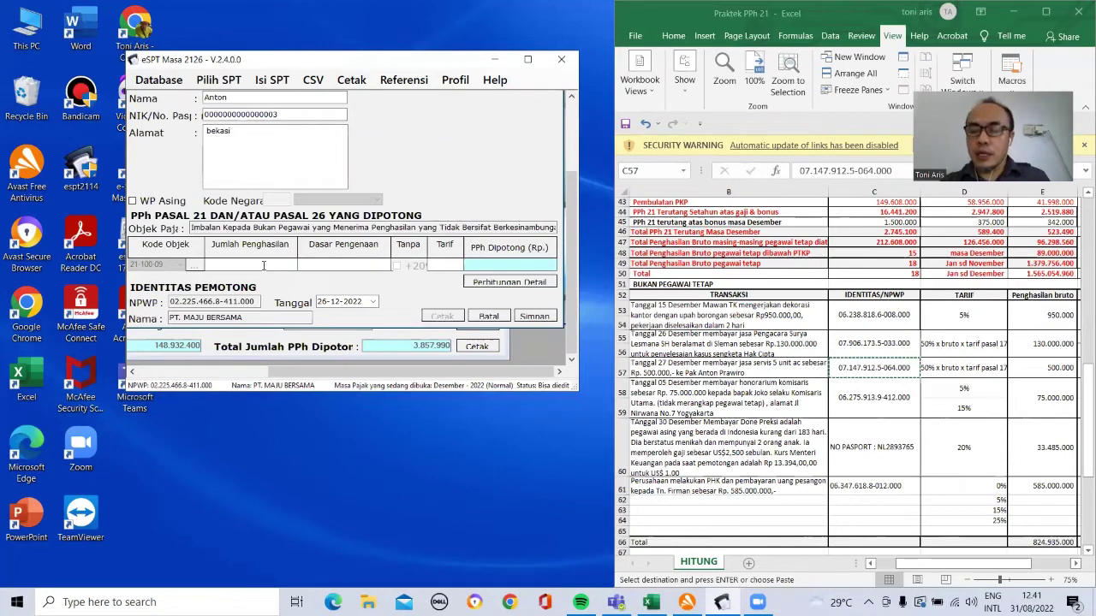
pyautogui.write('500000')
pyautogui.press('Return')
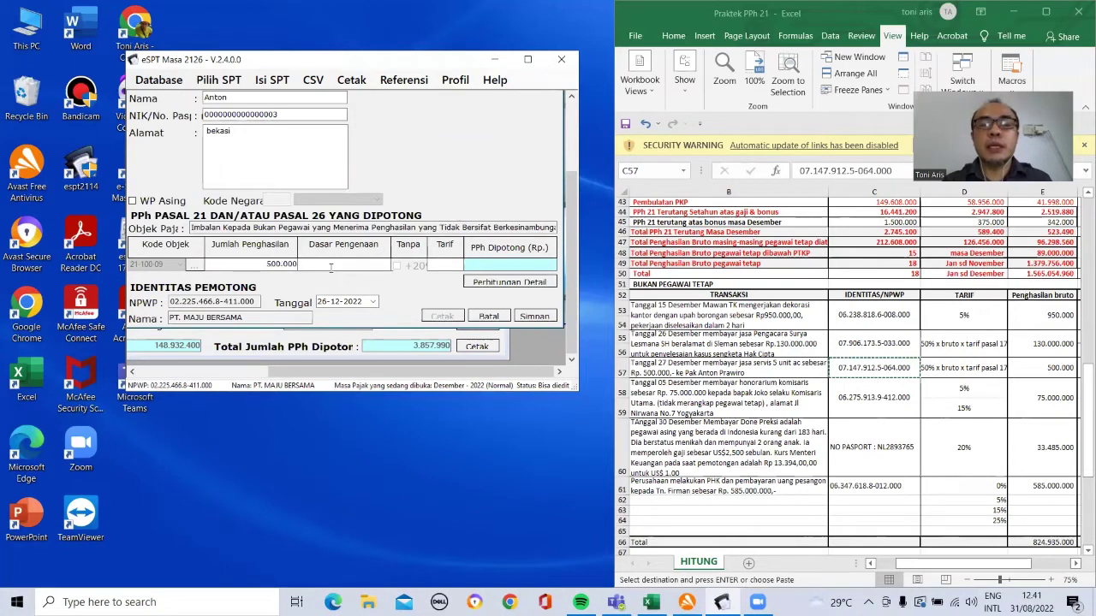
pyautogui.click(505, 283)
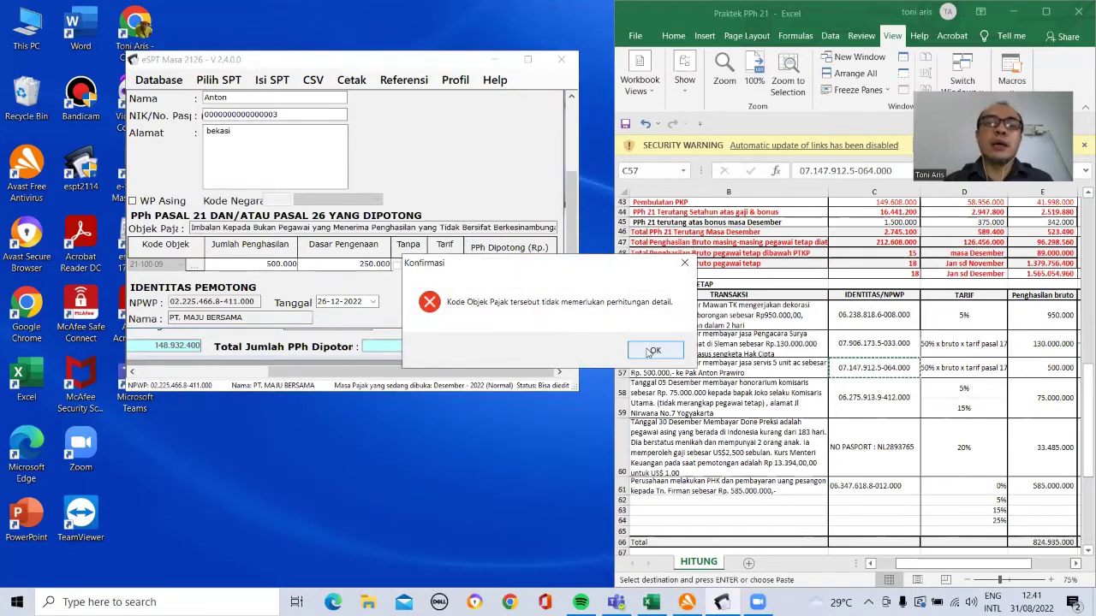
pyautogui.click(655, 350)
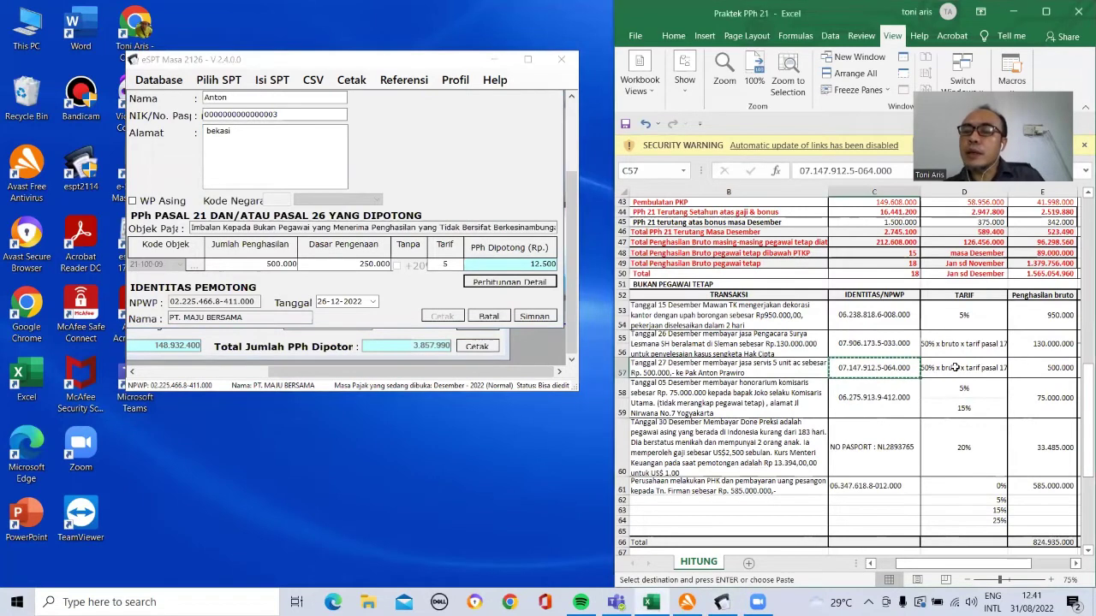
# Step: Check row 57's DPP in the worksheet, save the slip and start a new one
pyautogui.click(955, 368)
pyautogui.press('Right')
pyautogui.press('Right')
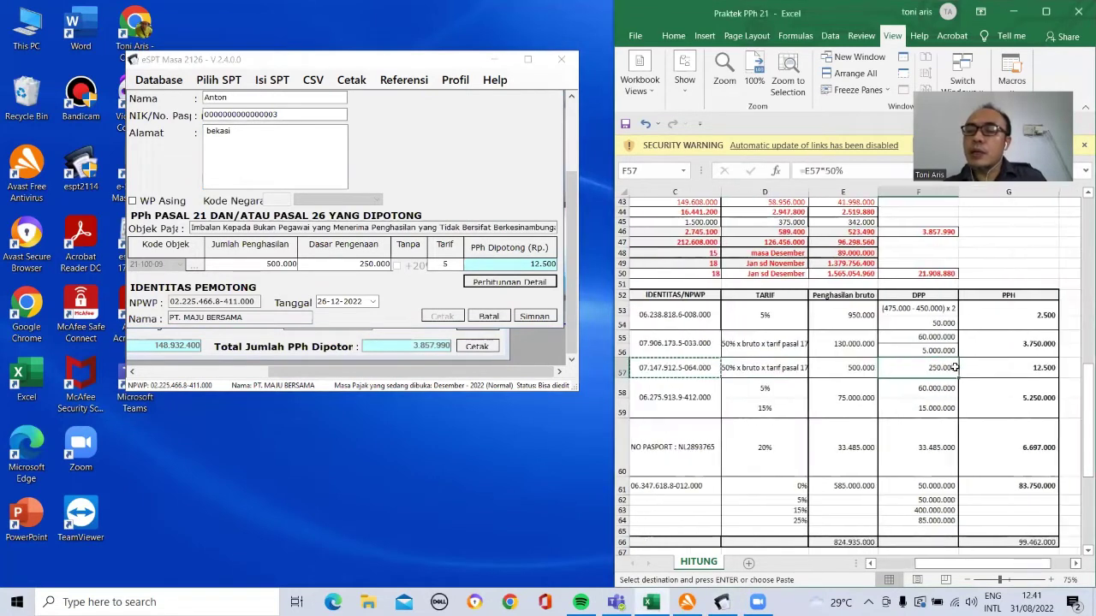
pyautogui.click(533, 316)
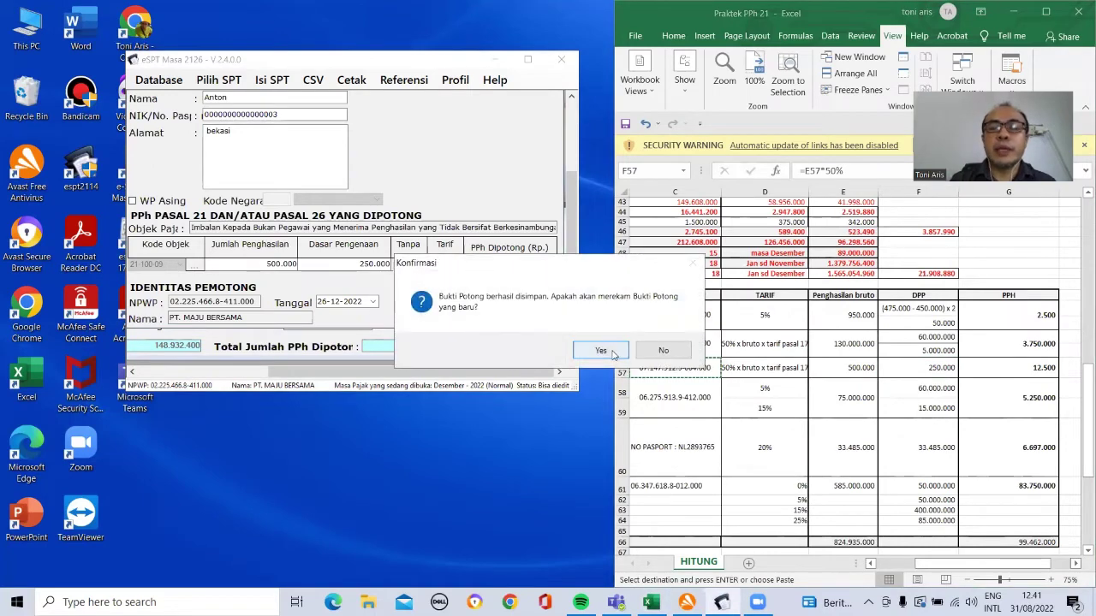
pyautogui.click(596, 349)
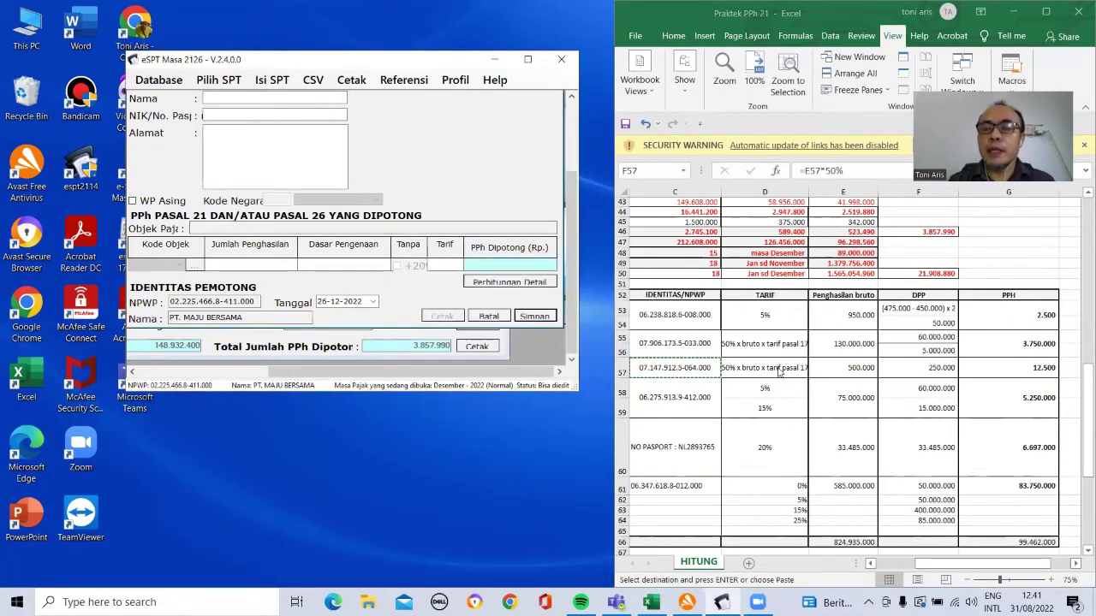
# Step: Review the row 58 transaction and copy the commissioner's NPWP from cell C58
pyautogui.click(769, 367)
pyautogui.press('Down')
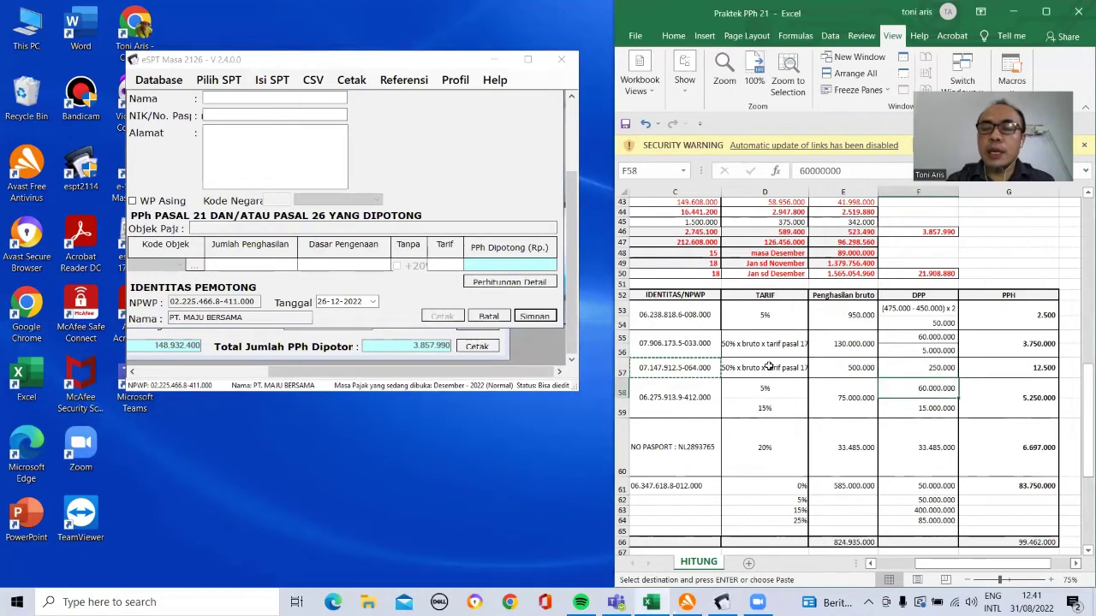
pyautogui.press('Left')
pyautogui.press('Left')
pyautogui.press('Left')
pyautogui.press('Left')
pyautogui.press('Left')
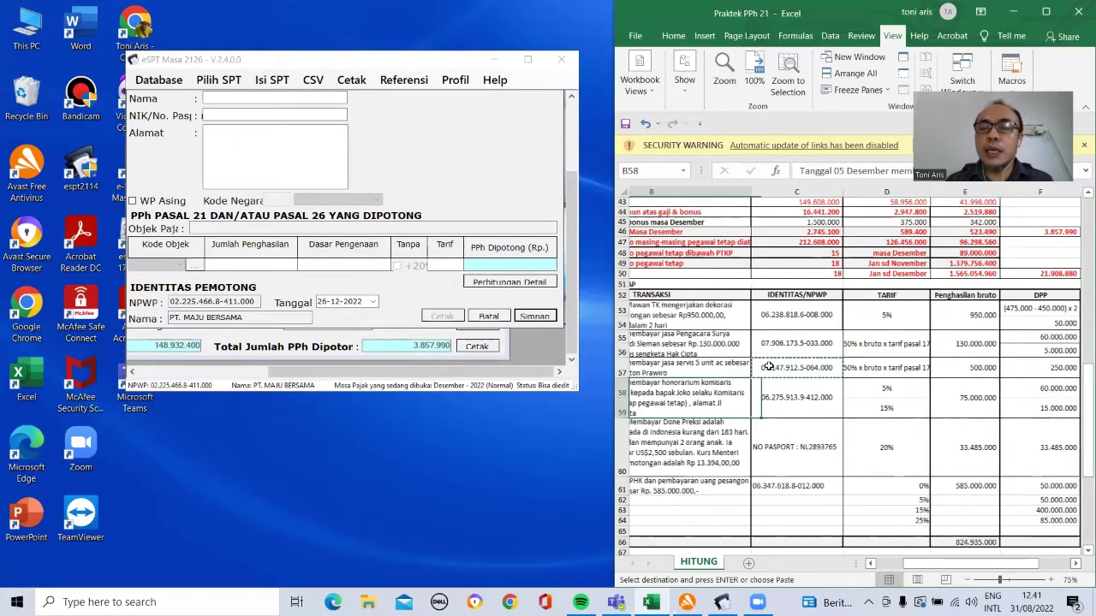
pyautogui.press('Right')
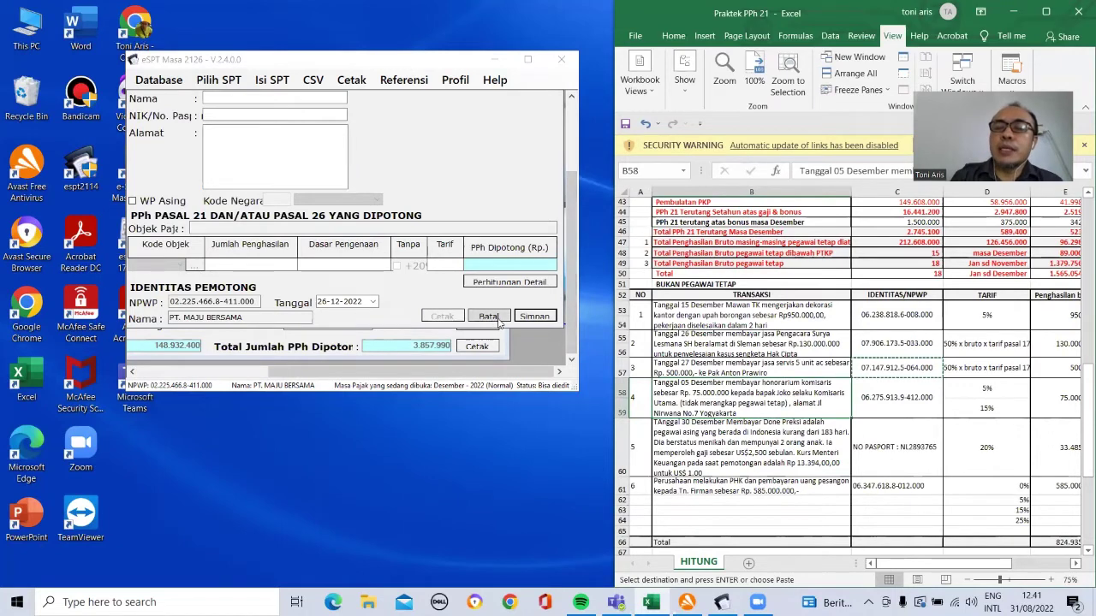
pyautogui.moveTo(568, 222); pyautogui.dragTo(564, 152)
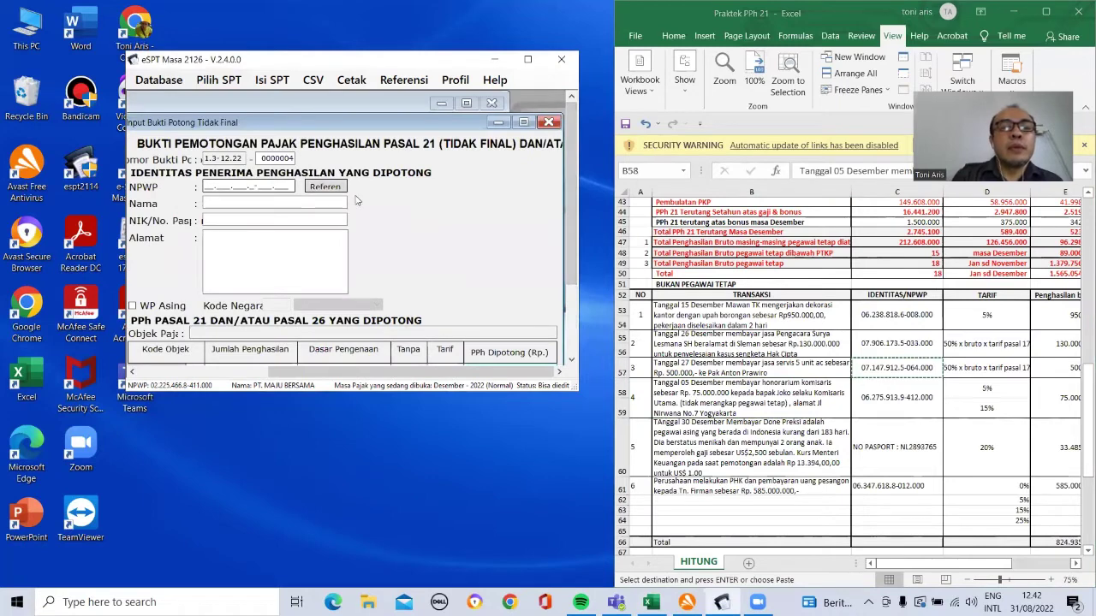
pyautogui.click(886, 397)
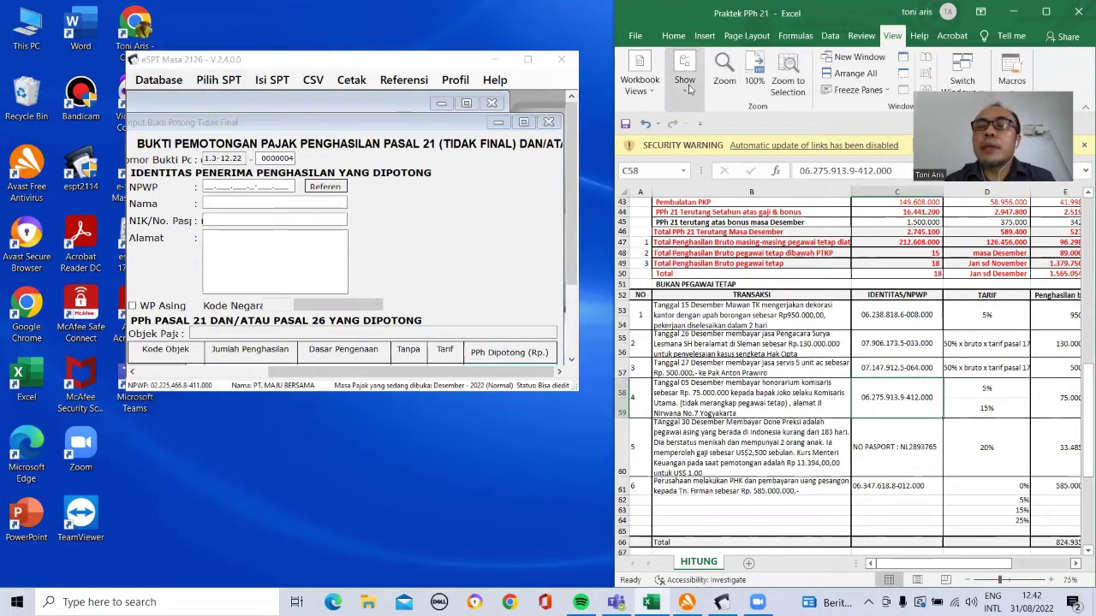
pyautogui.rightClick(888, 401)
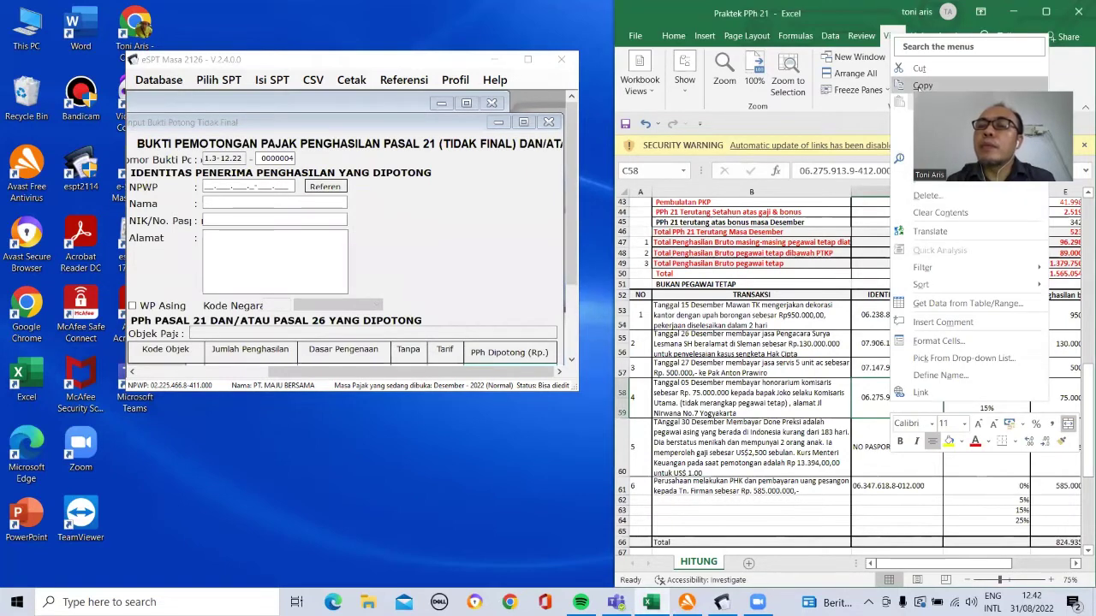
pyautogui.click(920, 85)
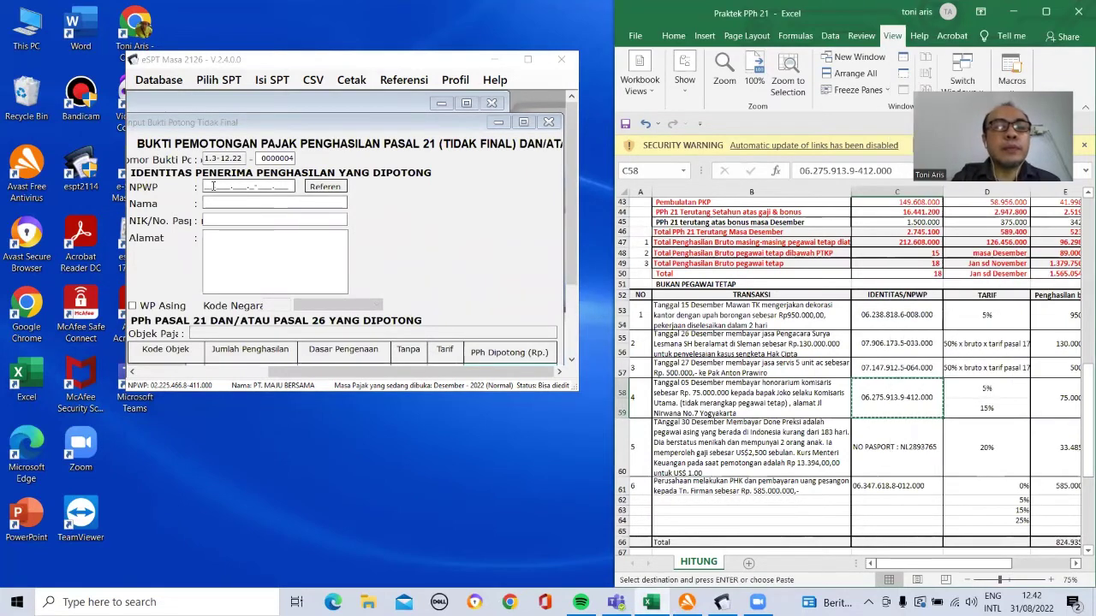
# Step: Paste the NPWP into the slip and enter the payee's name, placeholder NIK and address
pyautogui.moveTo(205, 182); pyautogui.dragTo(294, 184)
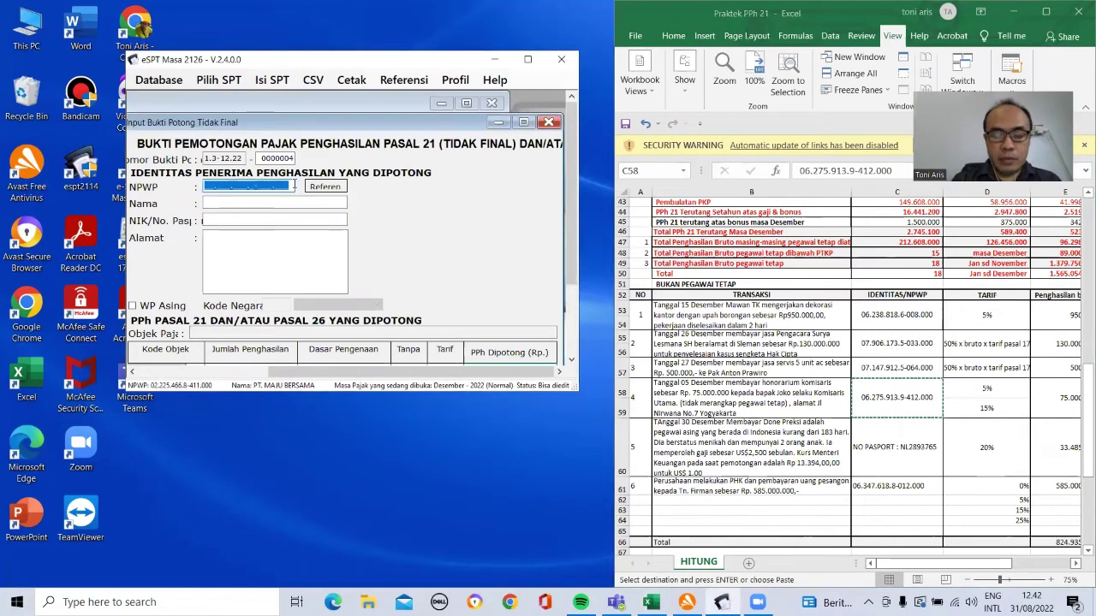
pyautogui.click(293, 184)
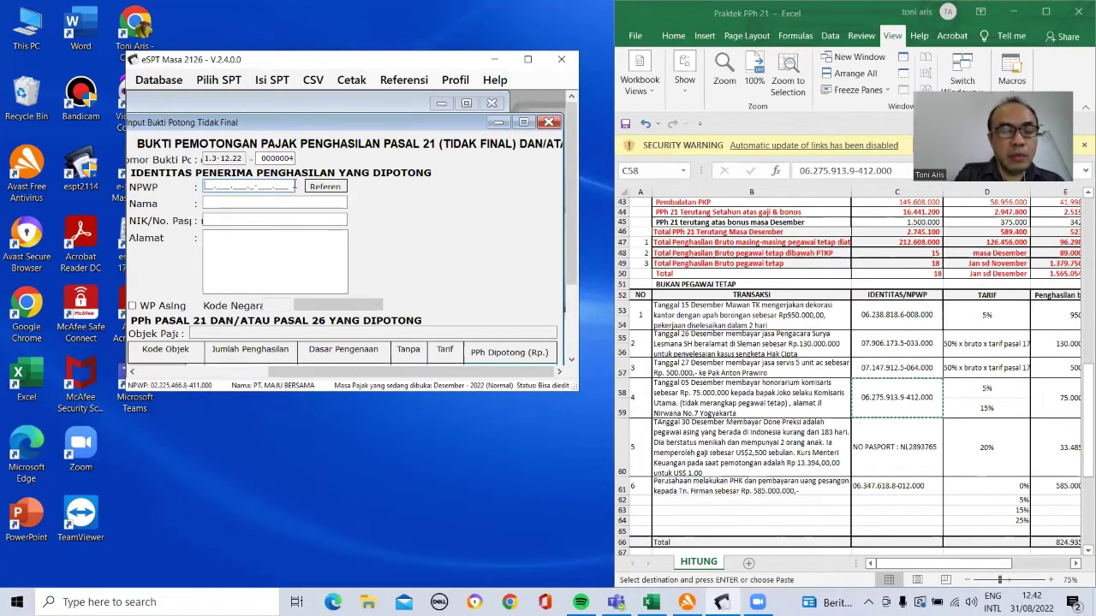
pyautogui.hotkey('ctrl', 'v')
pyautogui.click(284, 202)
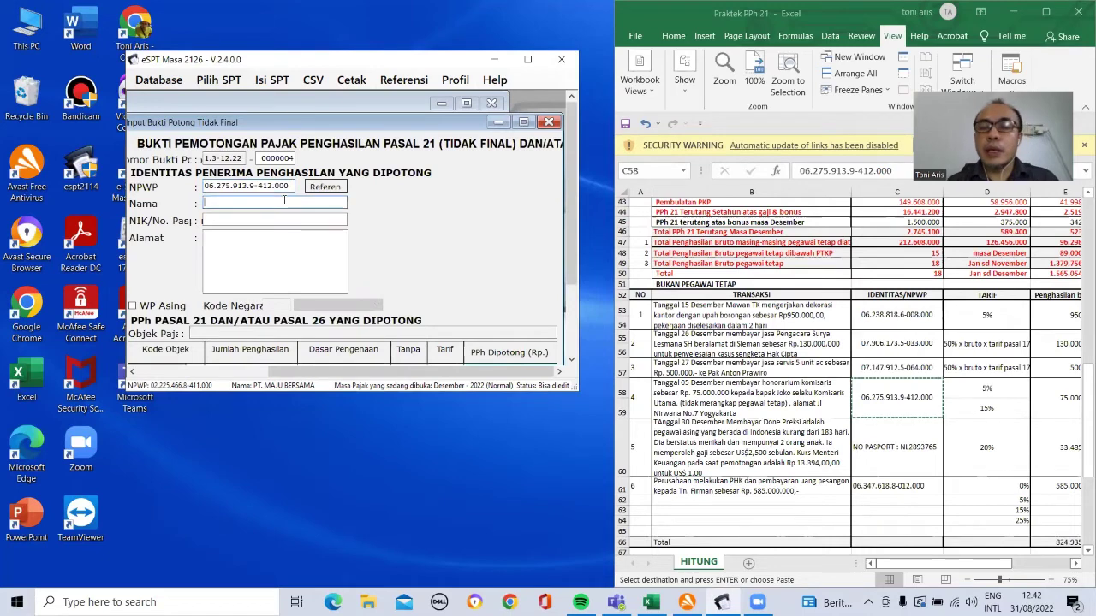
pyautogui.write('Joko')
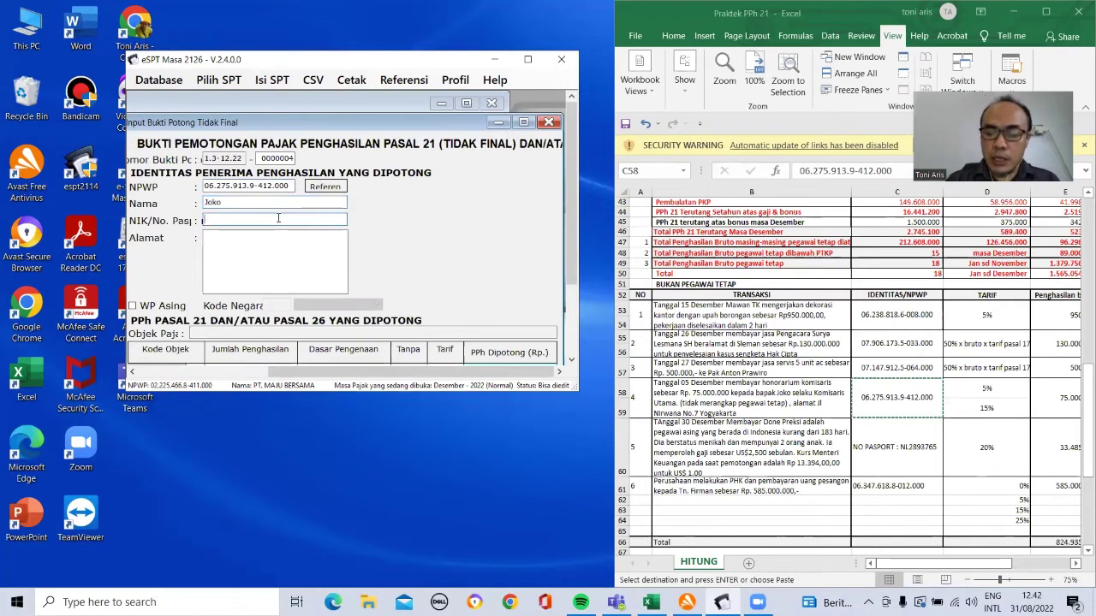
pyautogui.write('00000000000000004')
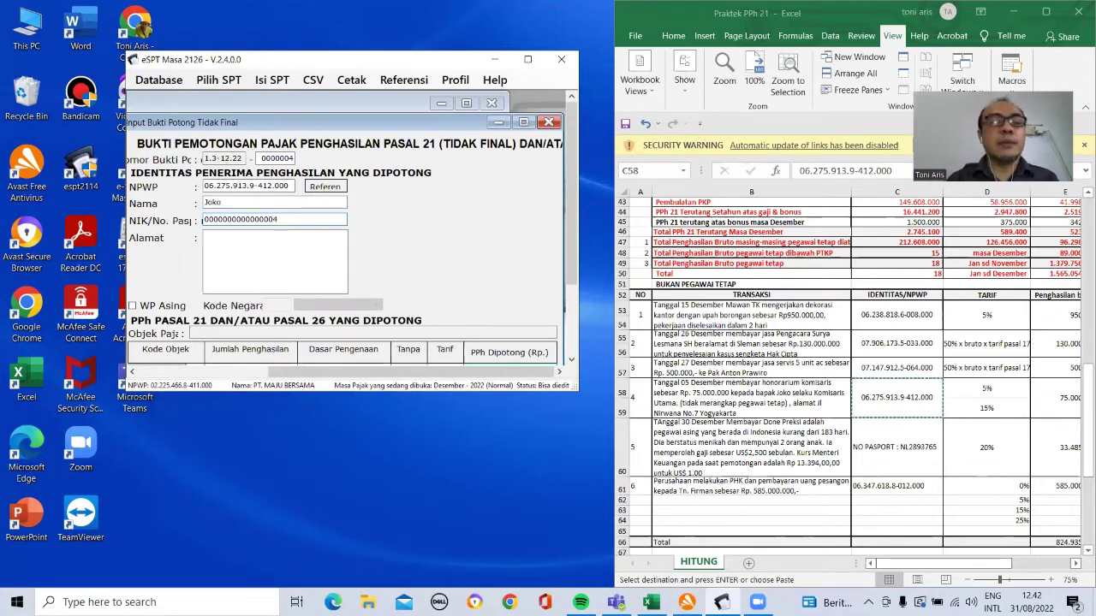
pyautogui.click(226, 250)
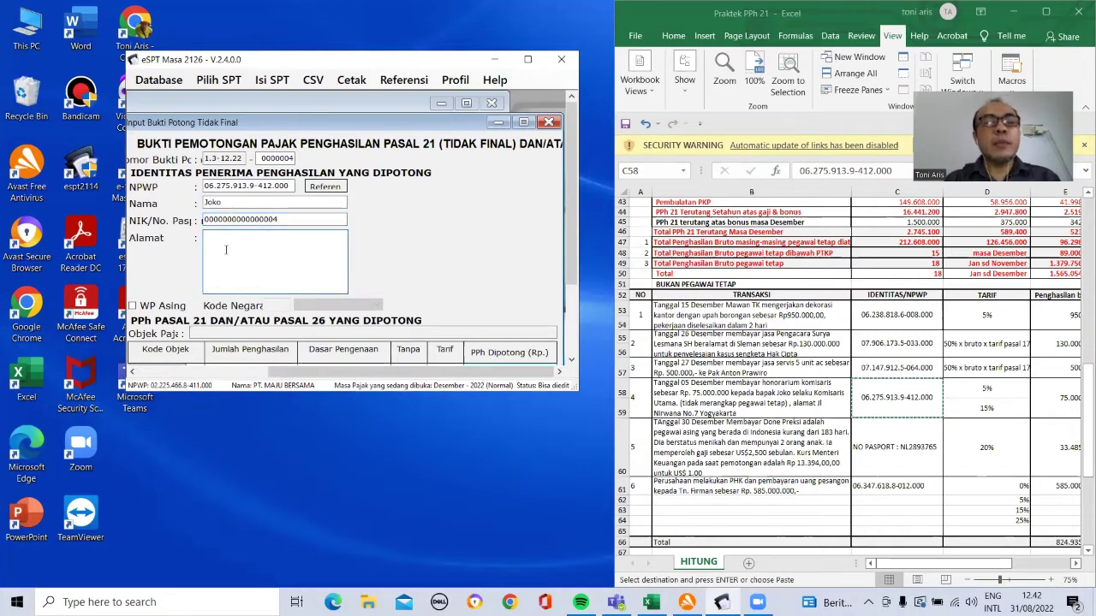
pyautogui.write('banten')
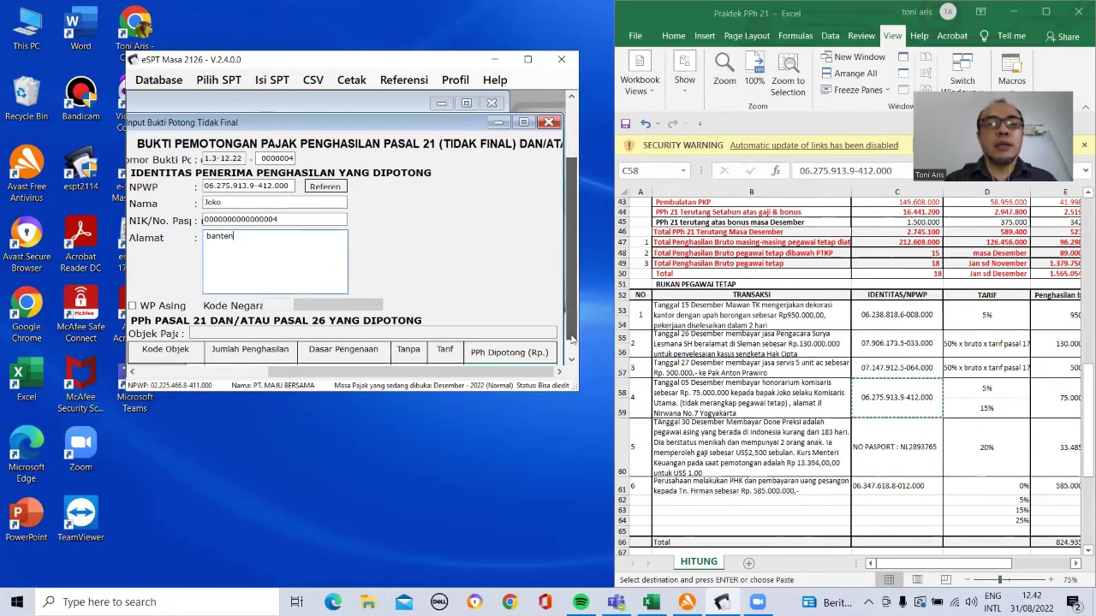
pyautogui.scroll(-3, 565, 263)
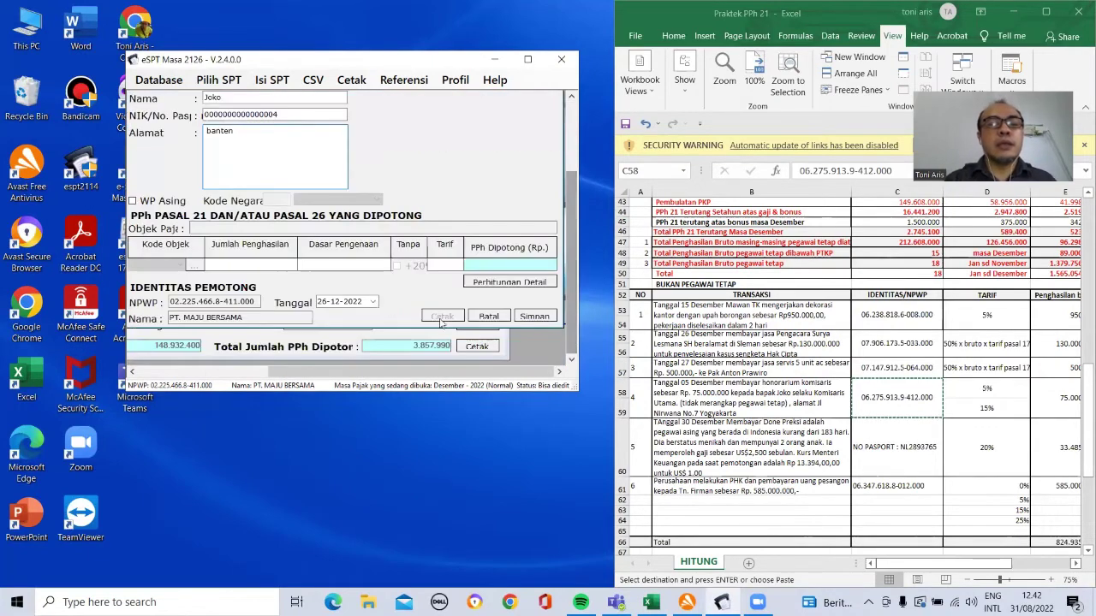
# Step: Apply the commissioner honorarium code with 75.000.000 gross and rate 15, then compare row 58
pyautogui.click(192, 266)
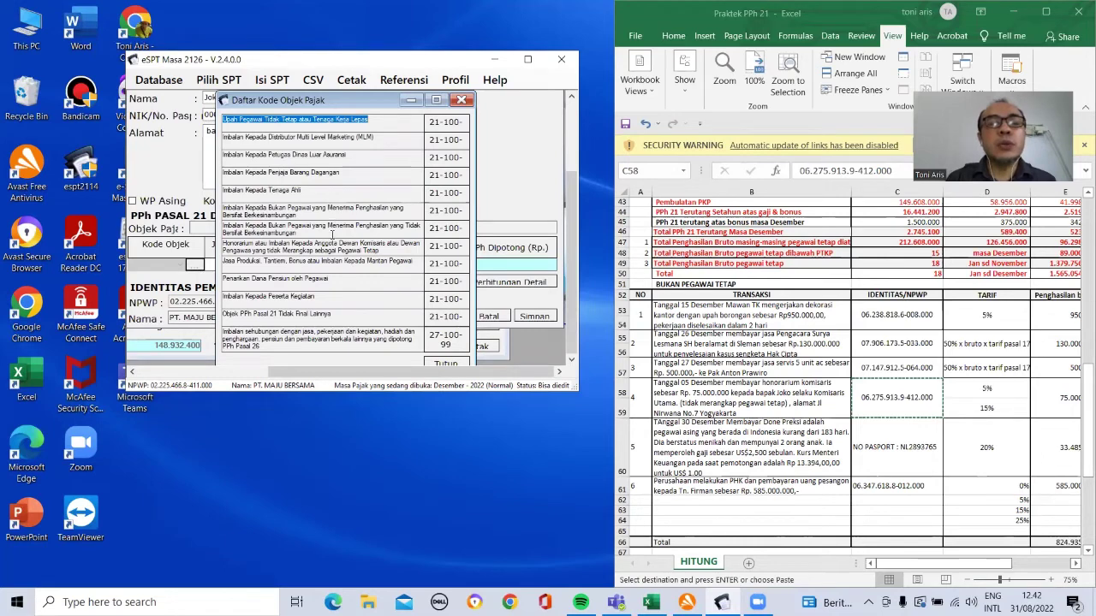
pyautogui.doubleClick(441, 254)
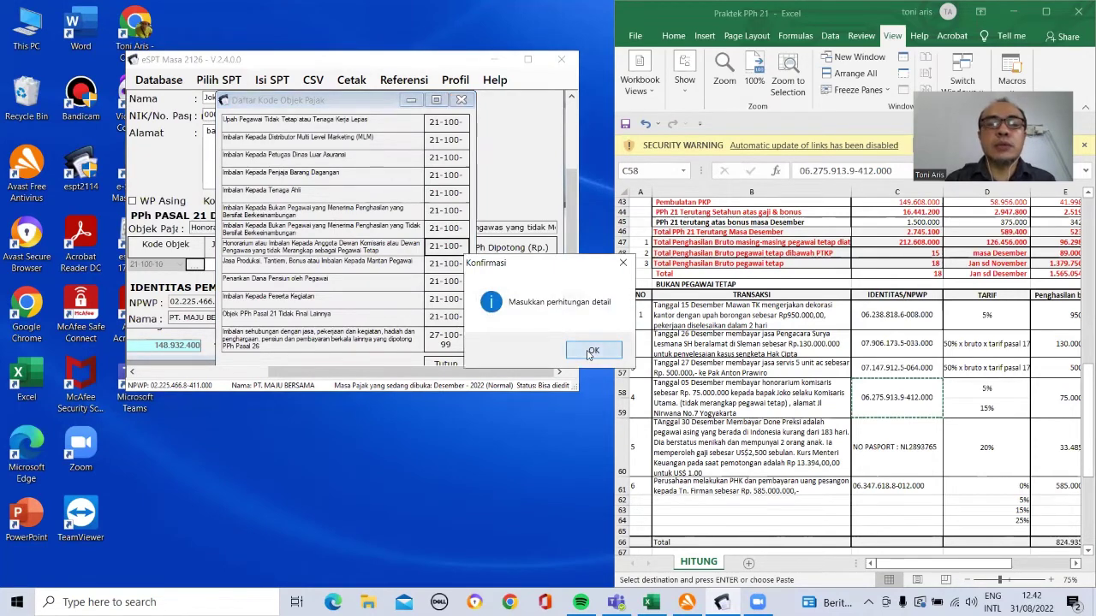
pyautogui.click(589, 352)
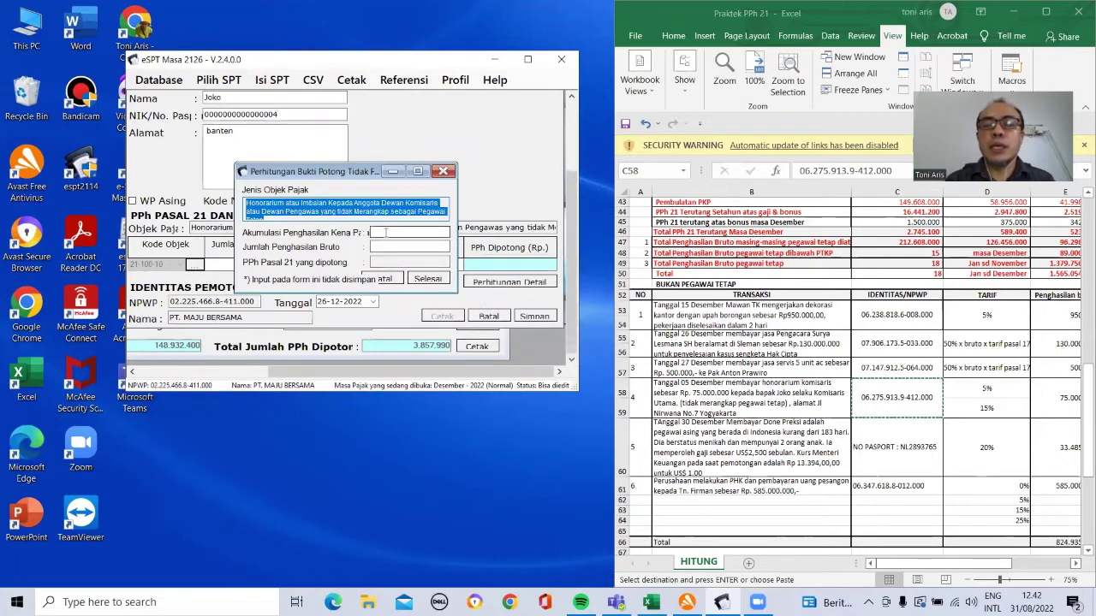
pyautogui.click(386, 232)
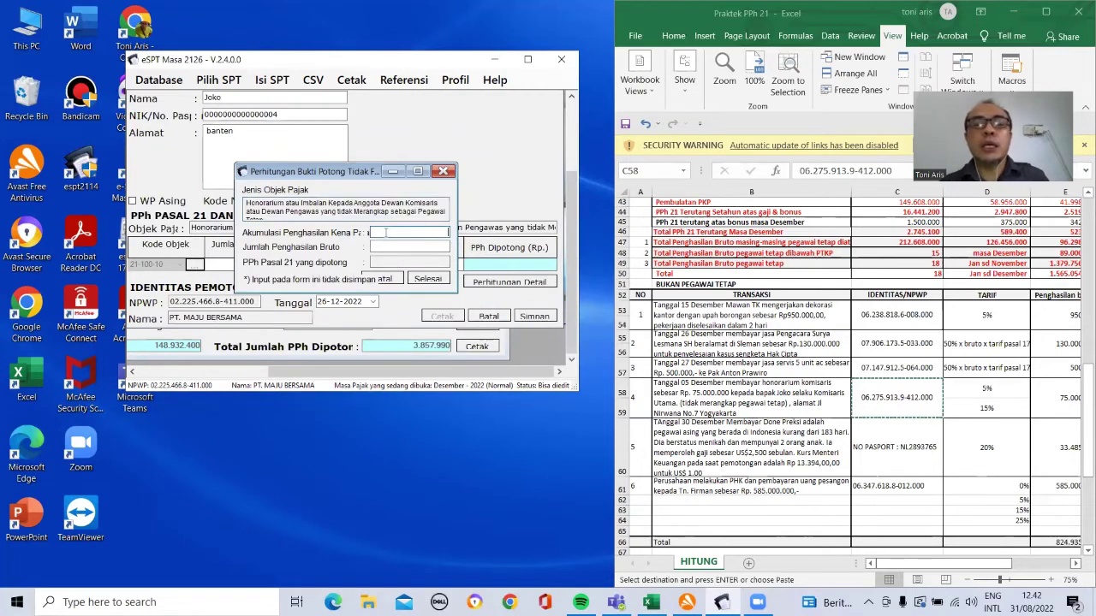
pyautogui.click(399, 248)
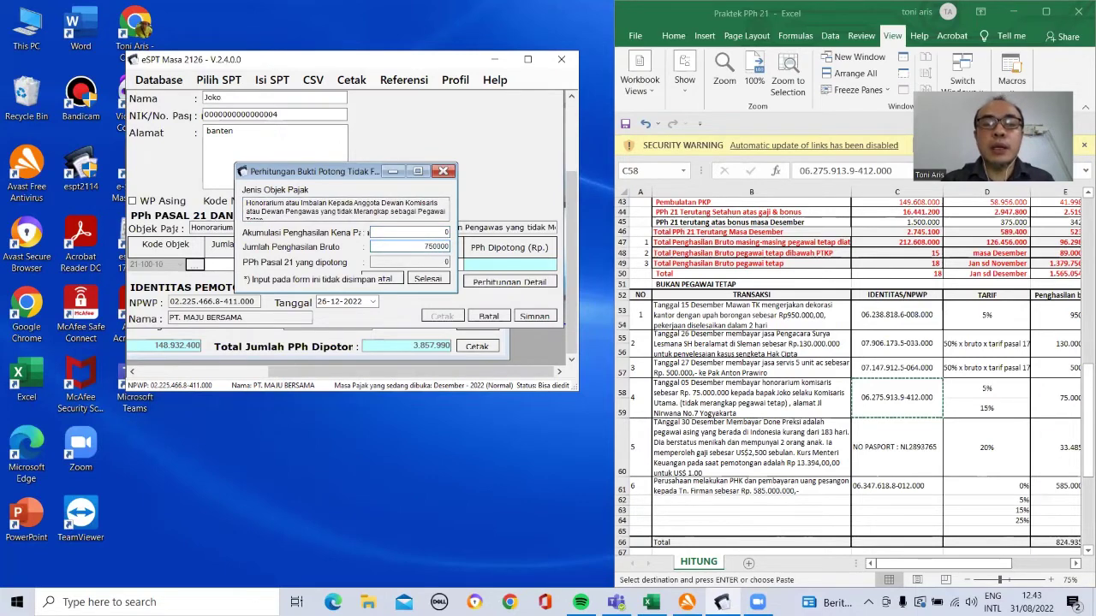
pyautogui.press('Tab')
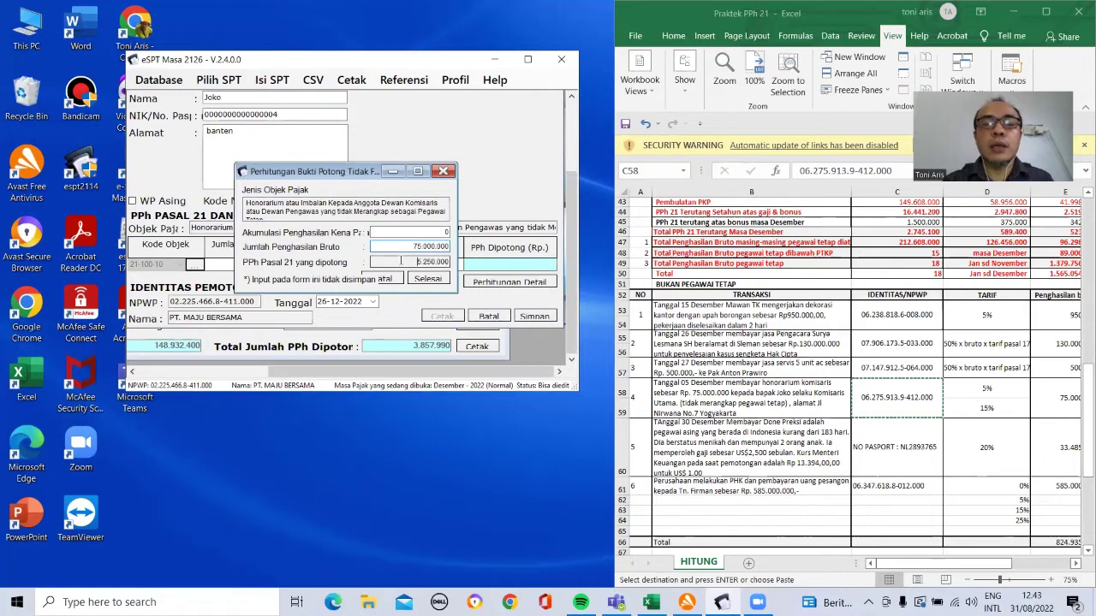
pyautogui.click(428, 280)
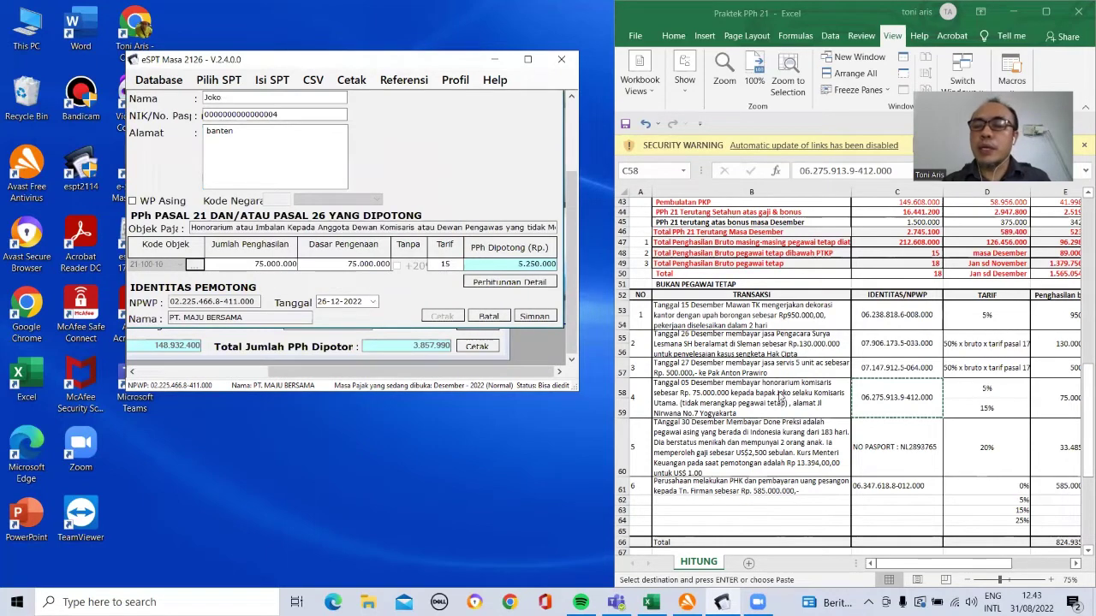
pyautogui.click(780, 393)
pyautogui.press('Right')
pyautogui.press('Right')
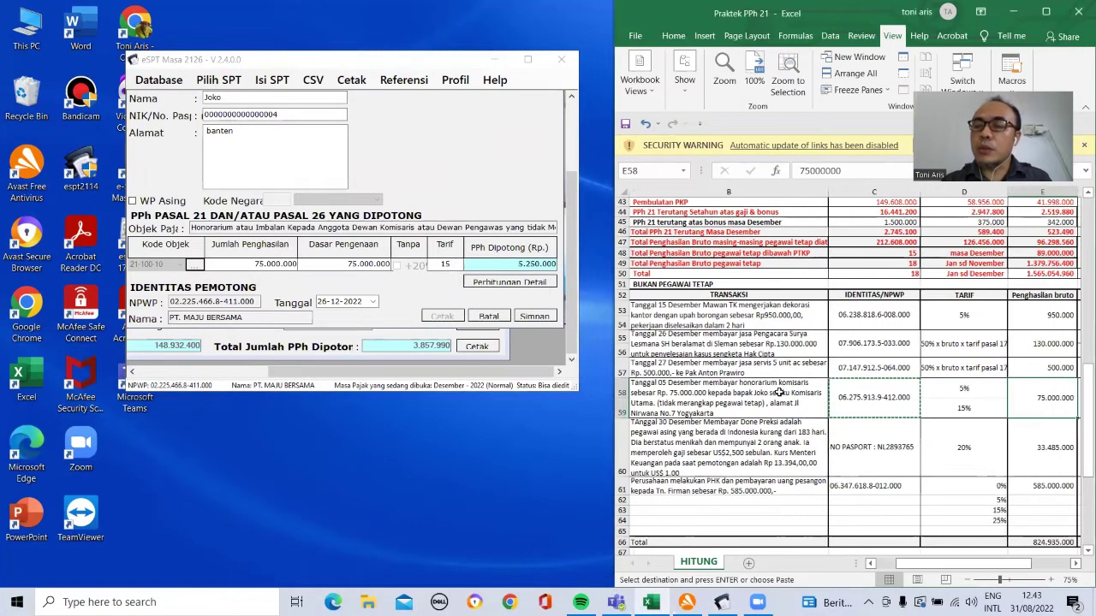
pyautogui.press('Right')
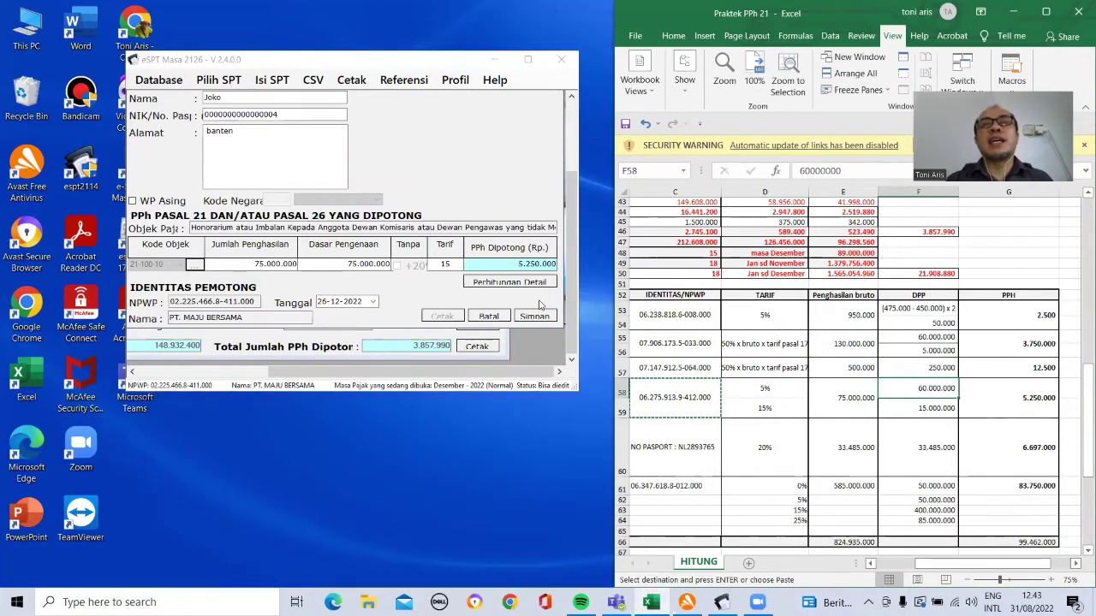
# Step: Check the honorarium transaction in the worksheet and date the slip 05-12-2022
pyautogui.click(374, 303)
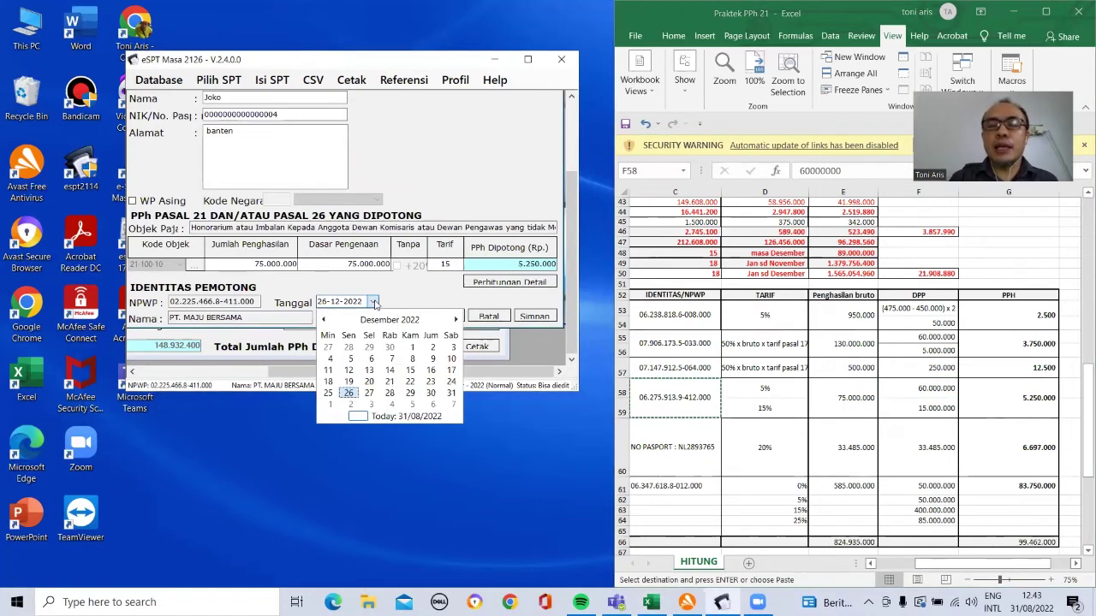
pyautogui.click(709, 429)
pyautogui.click(696, 414)
pyautogui.press('Left')
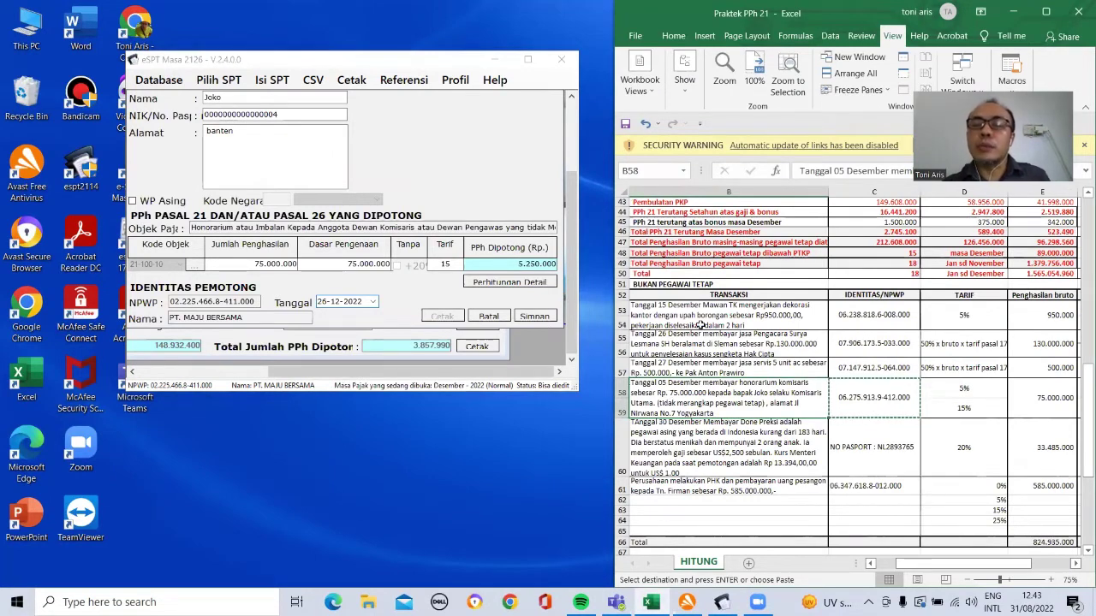
pyautogui.click(374, 302)
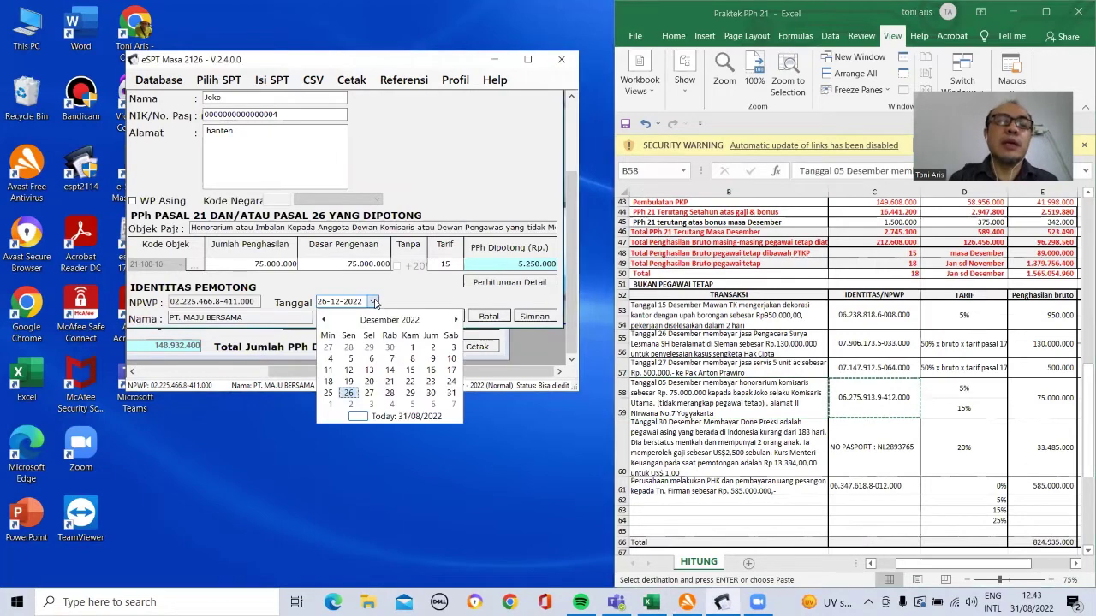
pyautogui.click(353, 359)
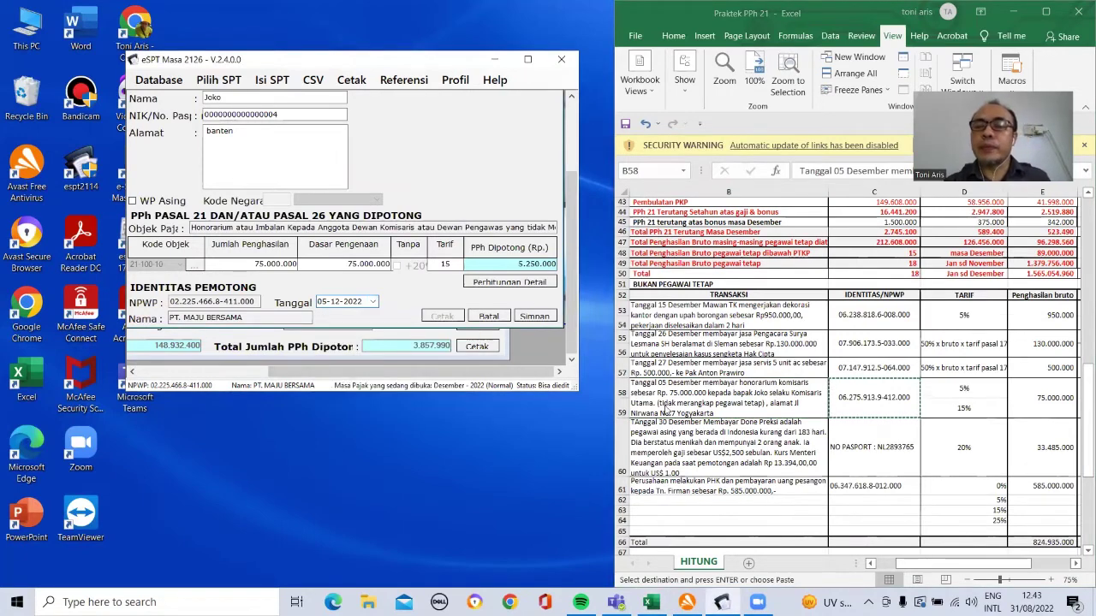
# Step: Save slip 0000004 and start slip 0000005 dated 30-12-2022
pyautogui.click(534, 316)
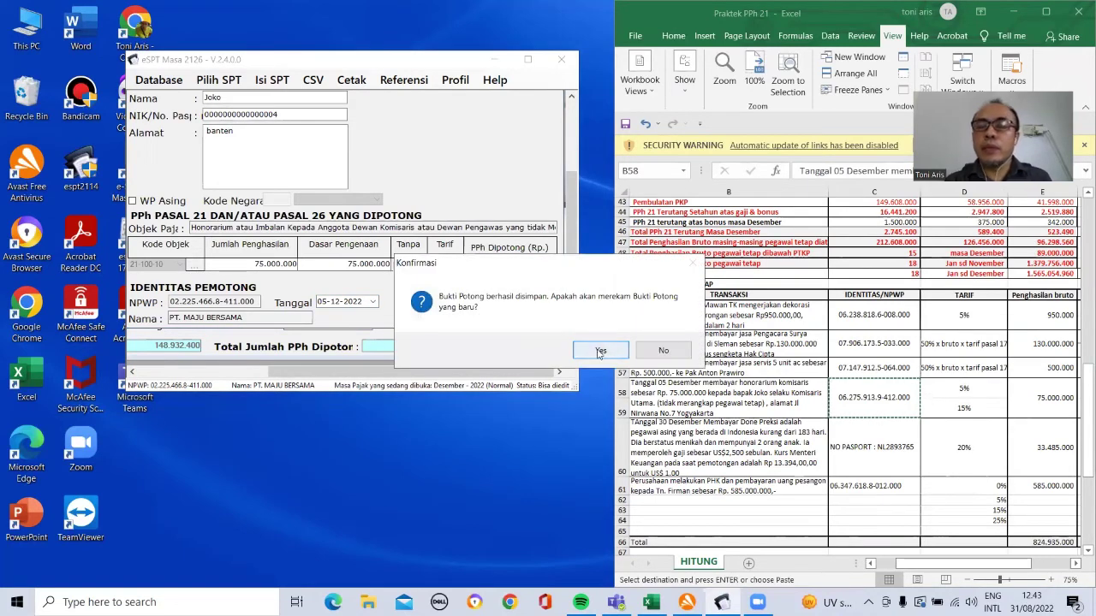
pyautogui.click(600, 350)
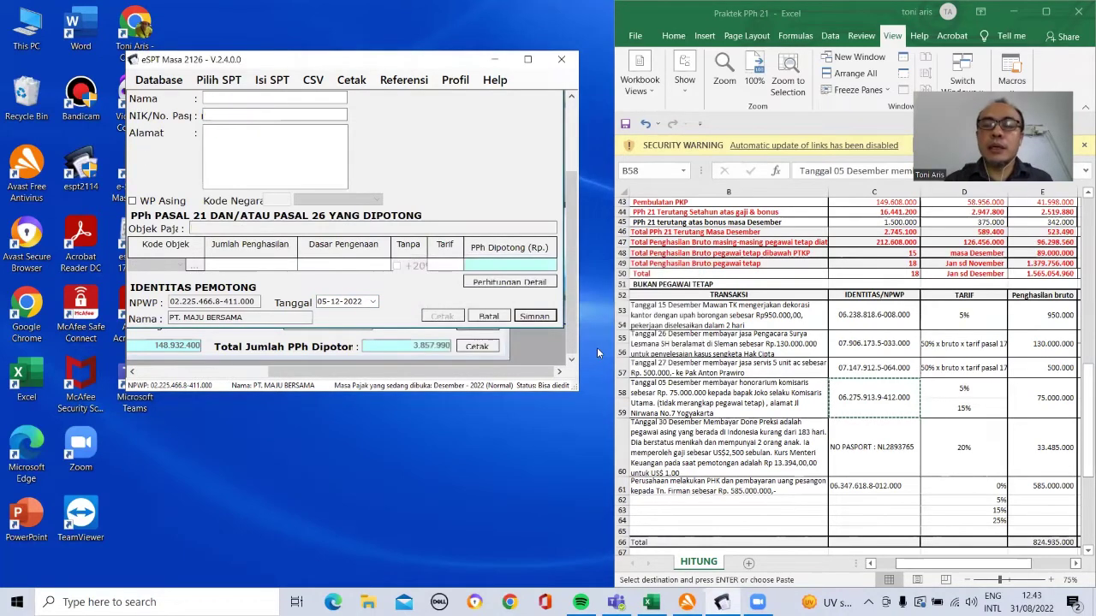
pyautogui.click(373, 303)
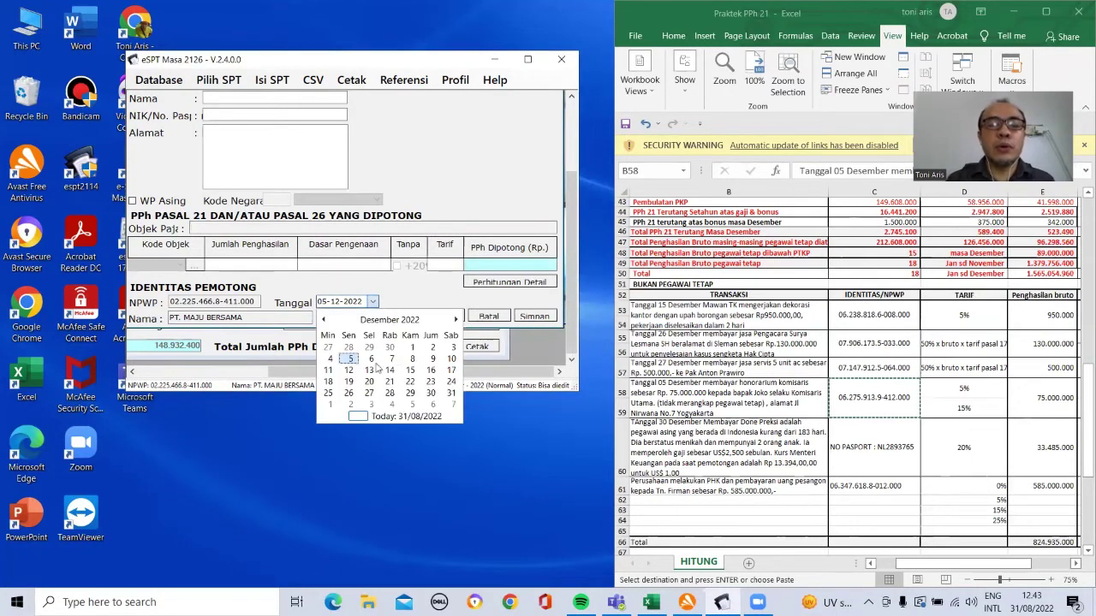
pyautogui.click(434, 398)
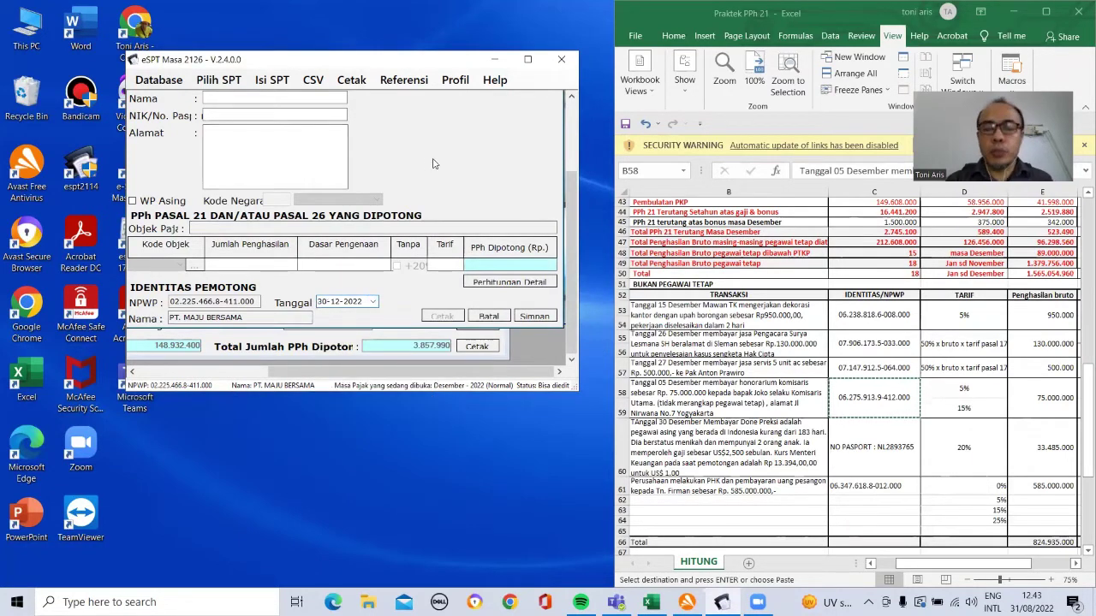
pyautogui.moveTo(571, 192); pyautogui.dragTo(572, 128)
# Step: On slip 0000005, enter an all-zero NPWP, the foreign payee's name, passport number and address AMSTERDAM
pyautogui.click(206, 177)
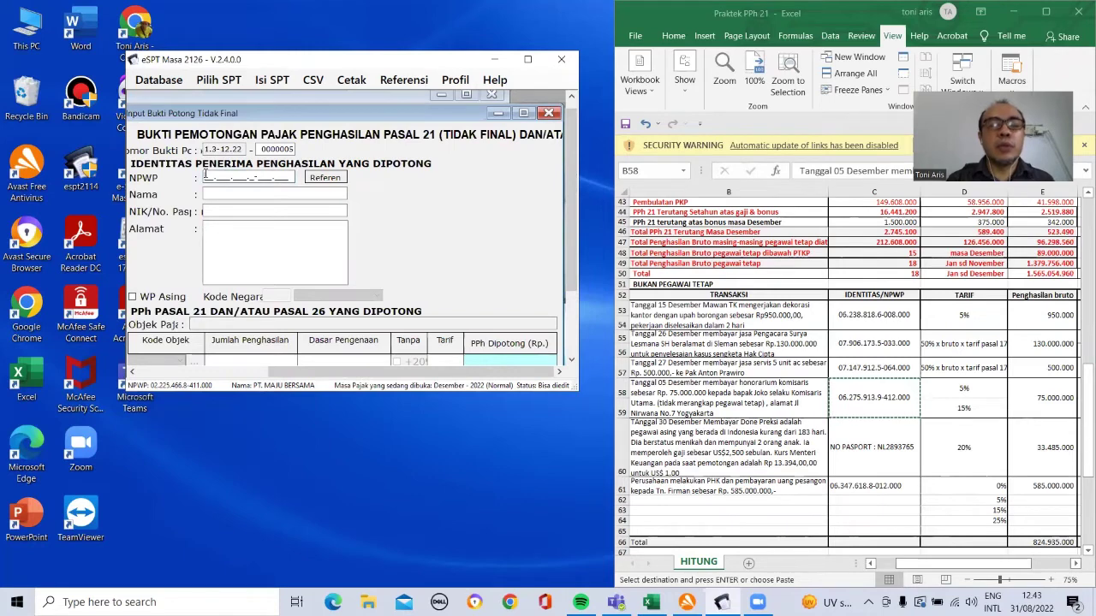
pyautogui.write('000000000000000')
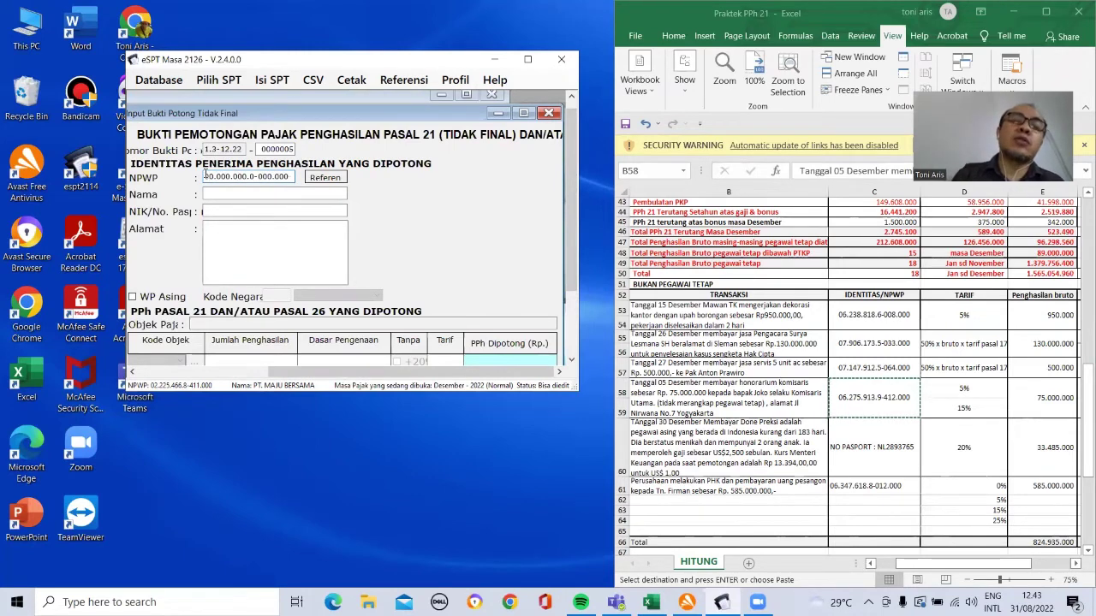
pyautogui.click(229, 194)
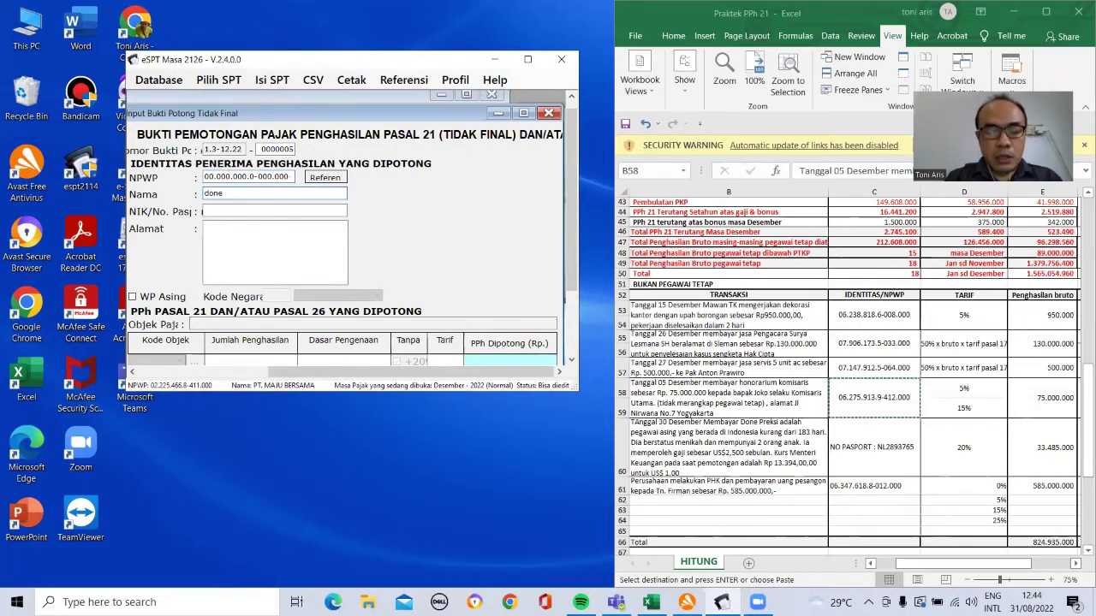
pyautogui.press('BackSpace')
pyautogui.press('BackSpace')
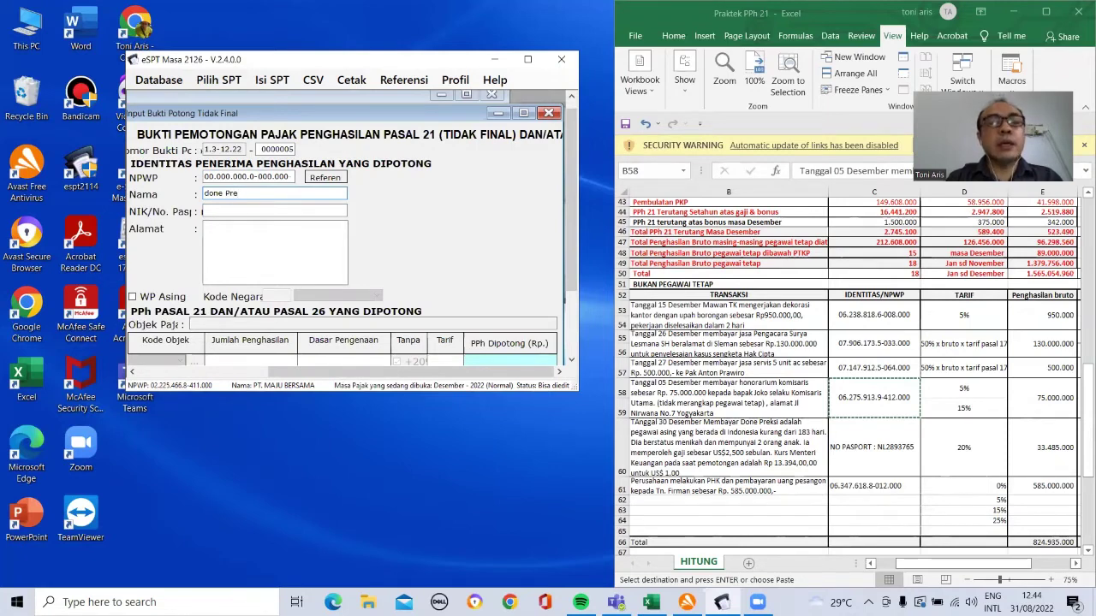
pyautogui.click(230, 212)
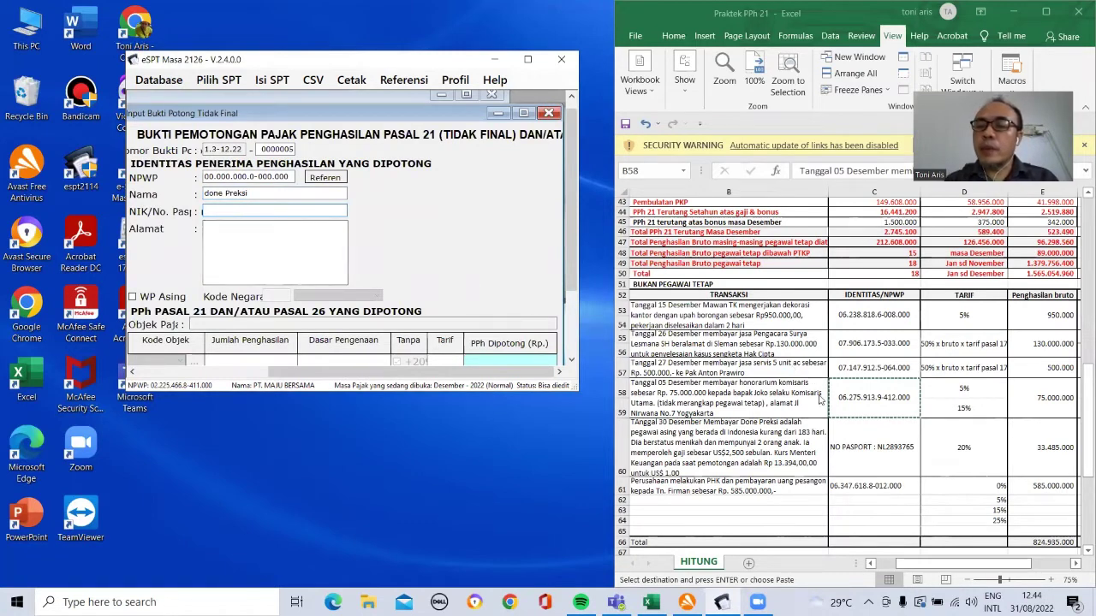
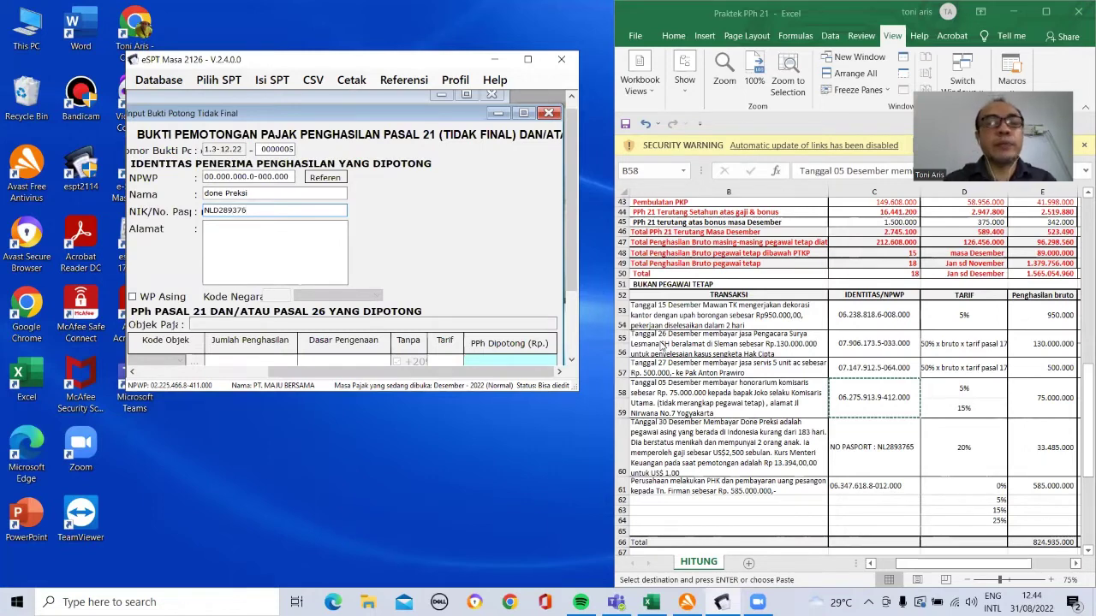
pyautogui.click(289, 258)
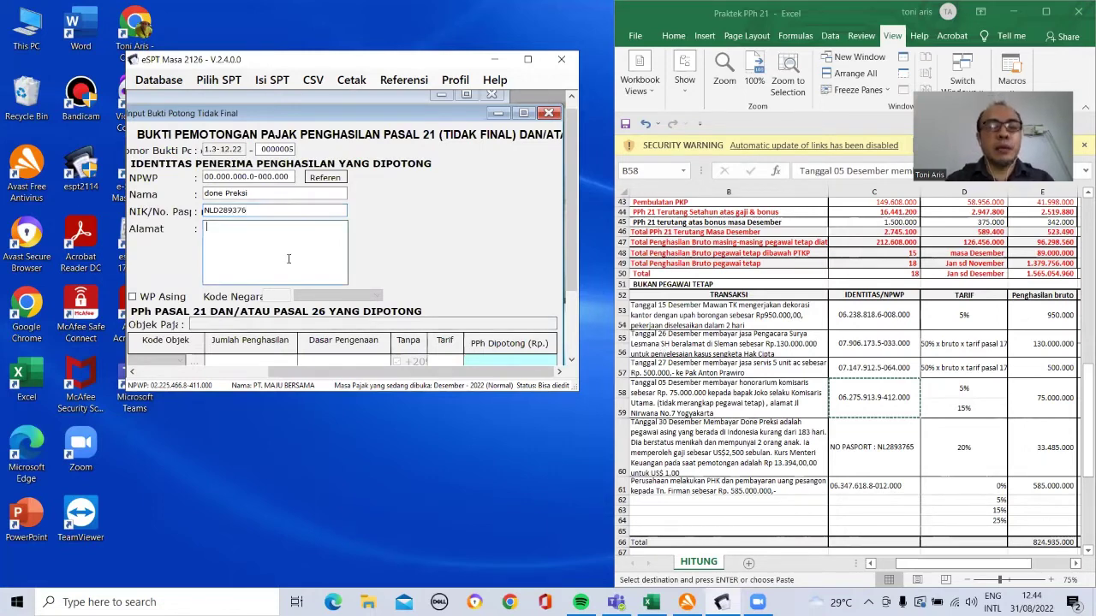
pyautogui.write('AMSTERDAM')
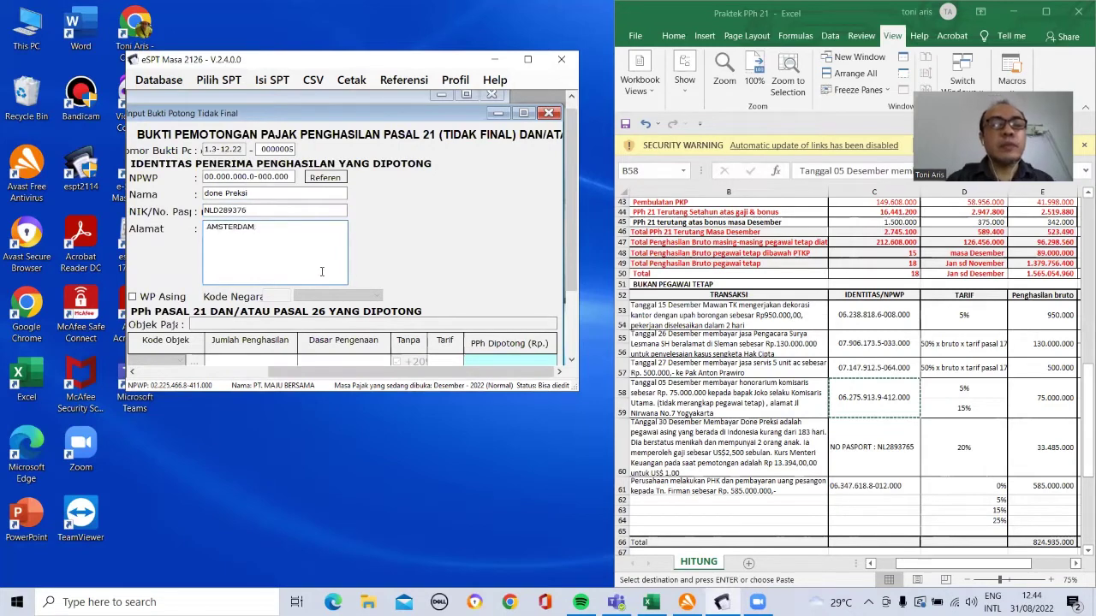
# Step: Mark the payee as a foreign taxpayer (WP Asing) with country code Belanda
pyautogui.click(132, 297)
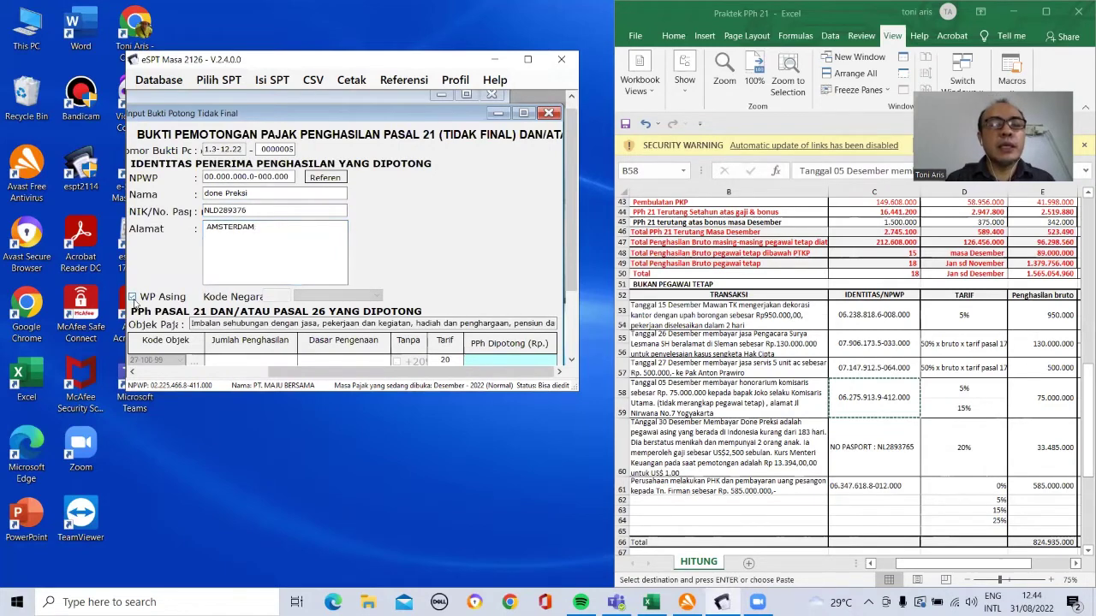
pyautogui.click(376, 296)
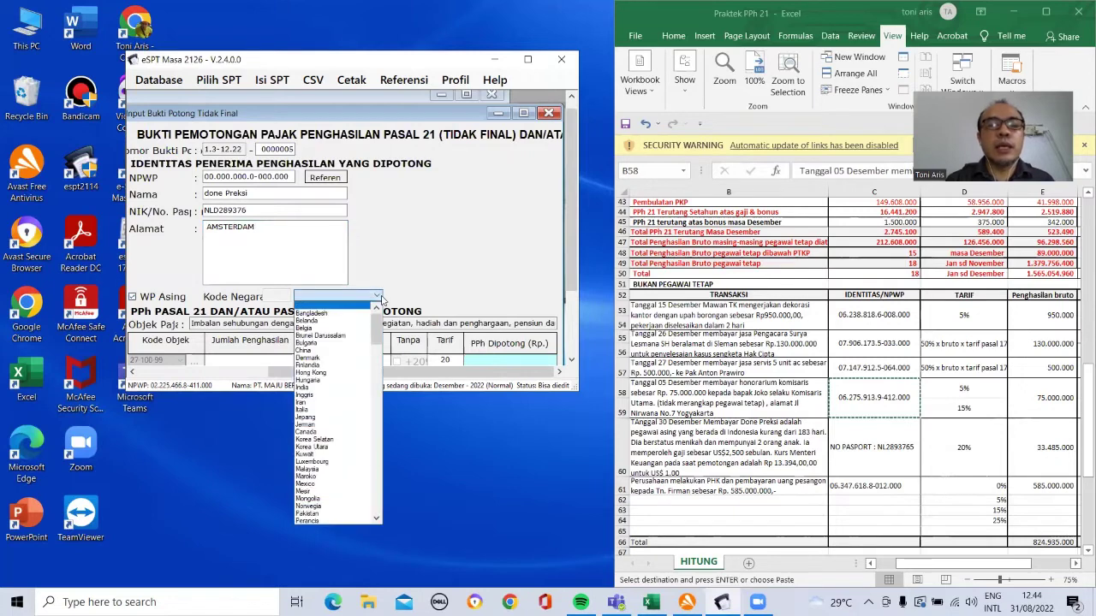
pyautogui.click(347, 324)
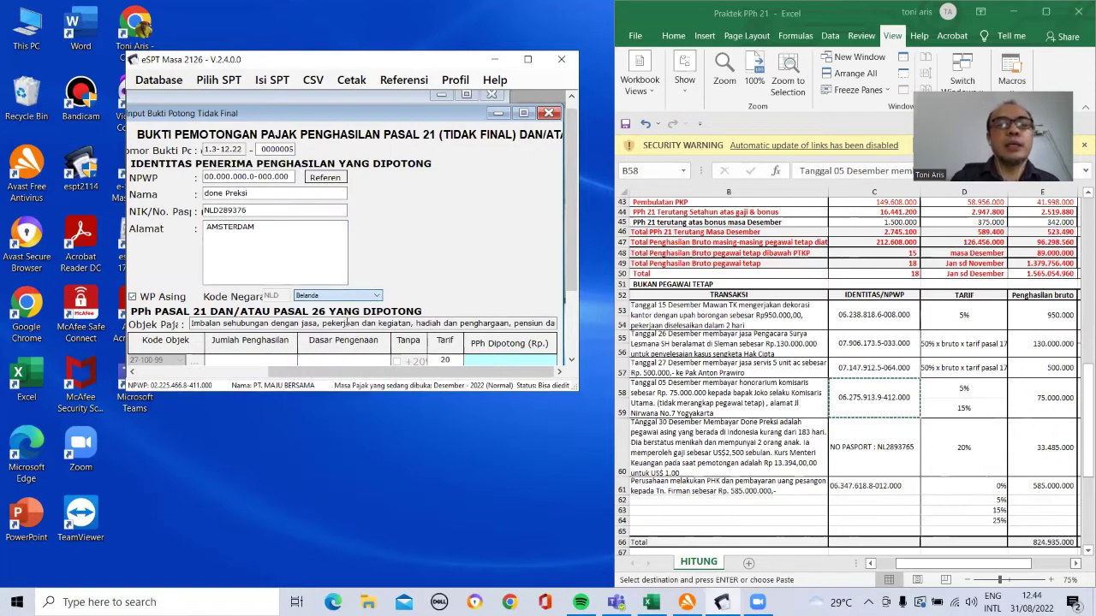
# Step: Enter 33.485.000 gross income, verify the 20% tax of 6.697.000 against the worksheet, and save
pyautogui.click(233, 359)
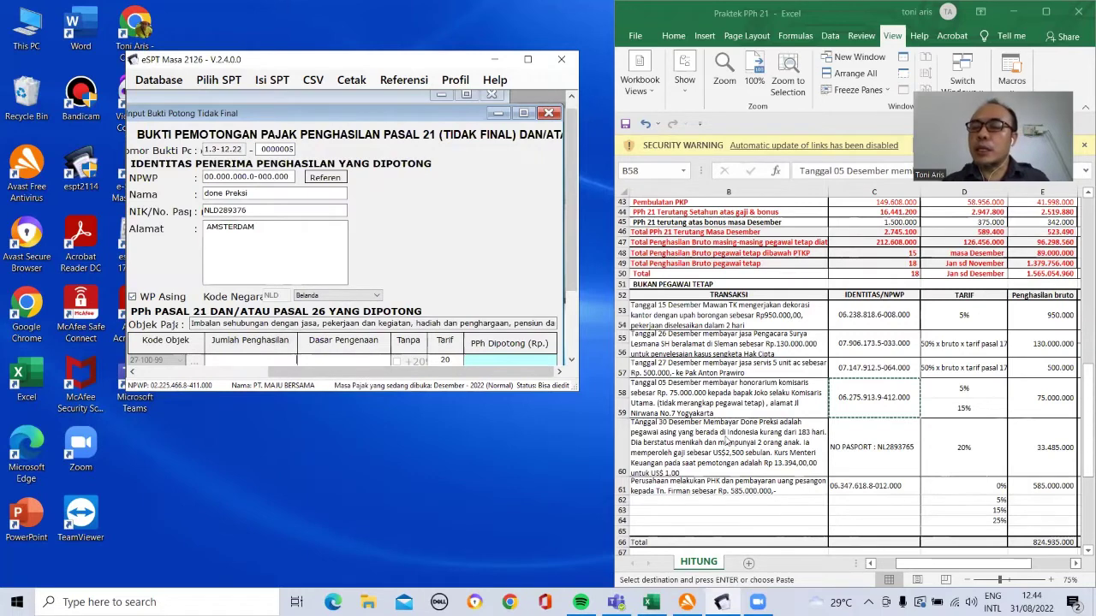
pyautogui.click(1022, 453)
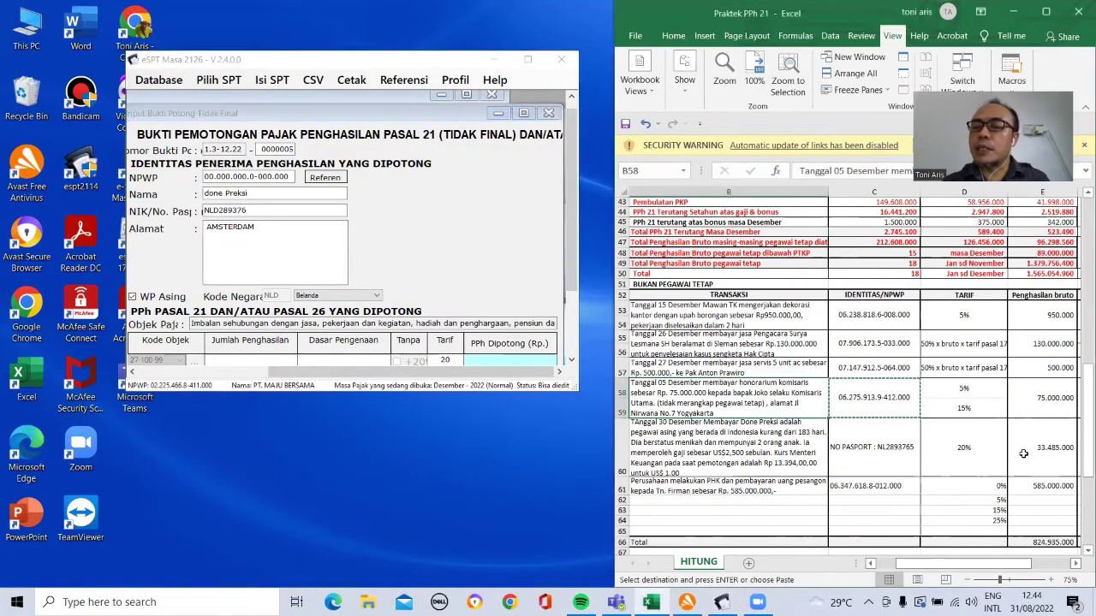
pyautogui.click(283, 360)
pyautogui.write('33')
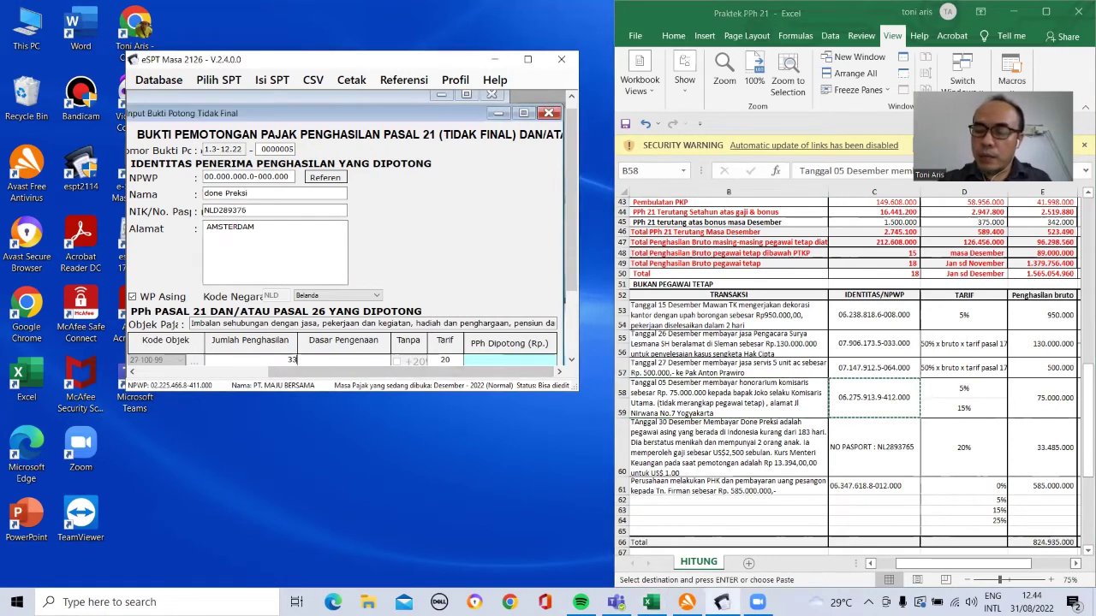
pyautogui.write('.485.000')
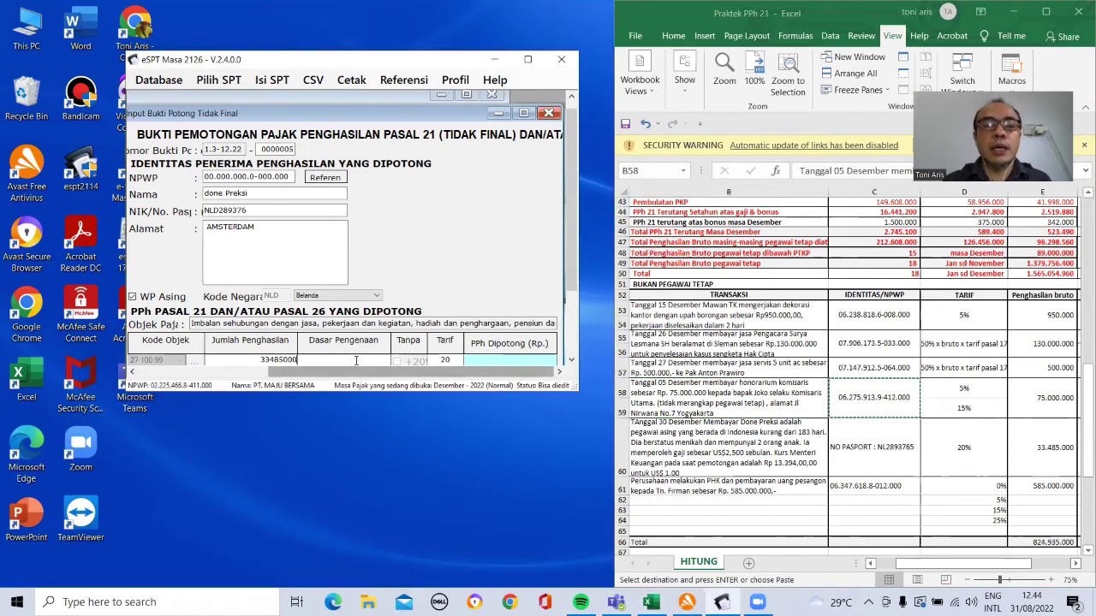
pyautogui.press('Return')
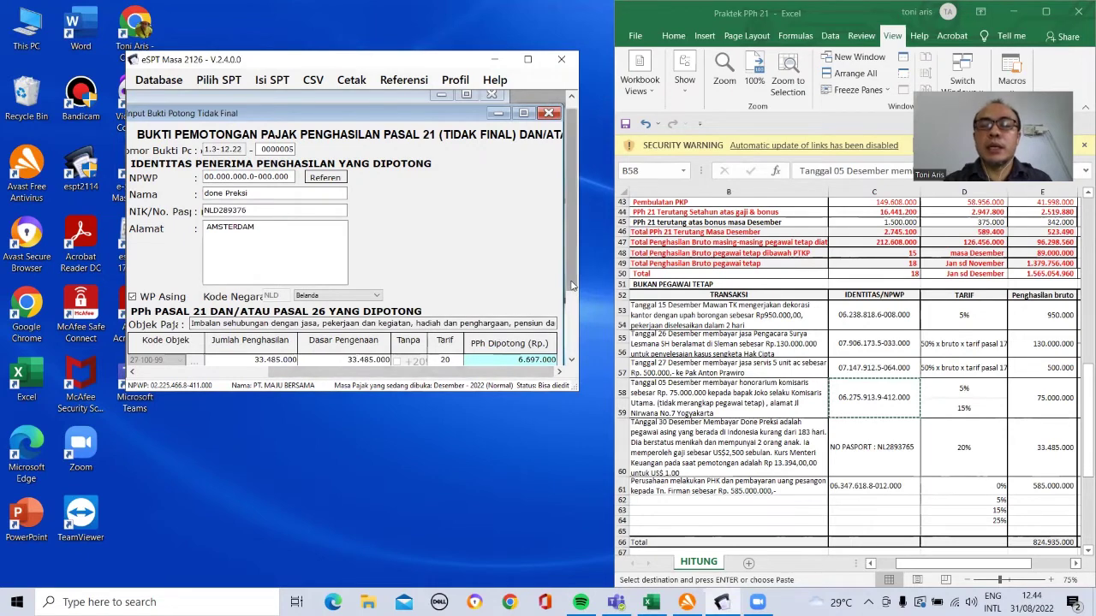
pyautogui.scroll(-3, 569, 294)
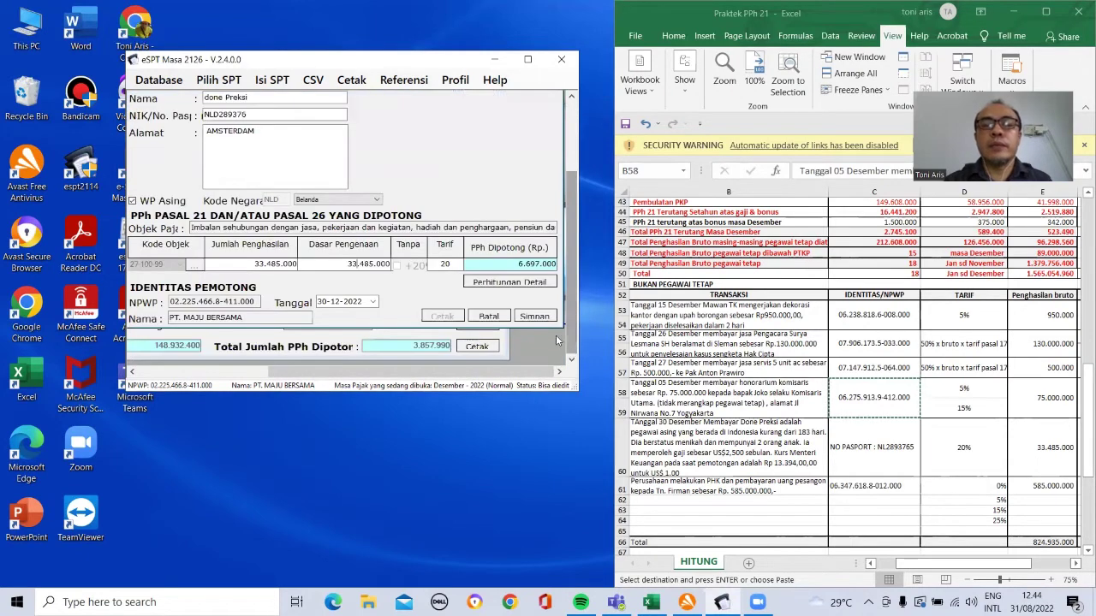
pyautogui.click(964, 451)
pyautogui.click(963, 449)
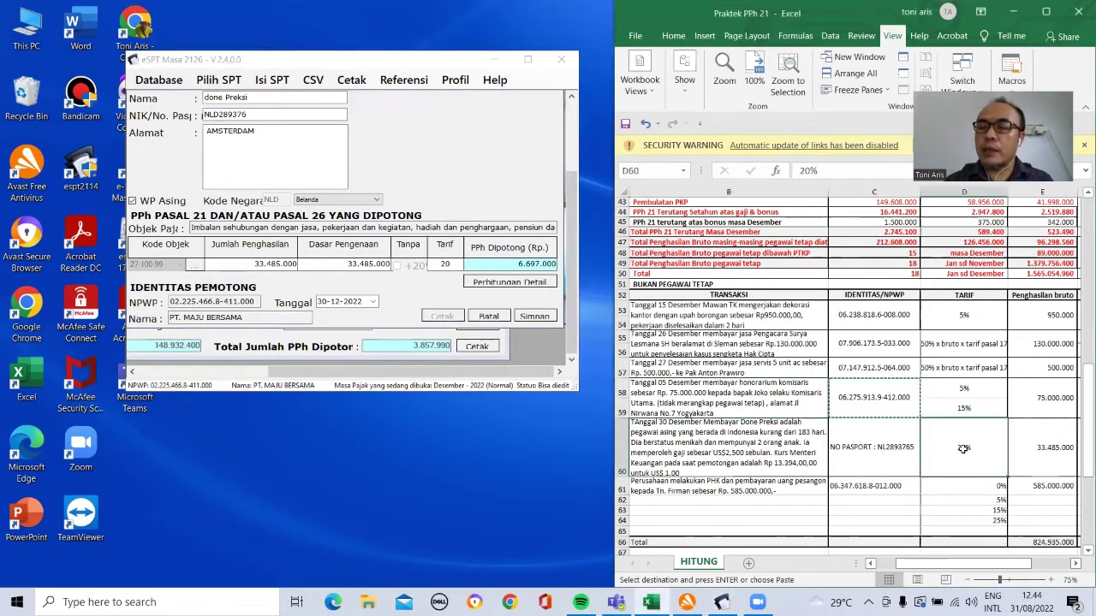
pyautogui.press('Right')
pyautogui.press('Right')
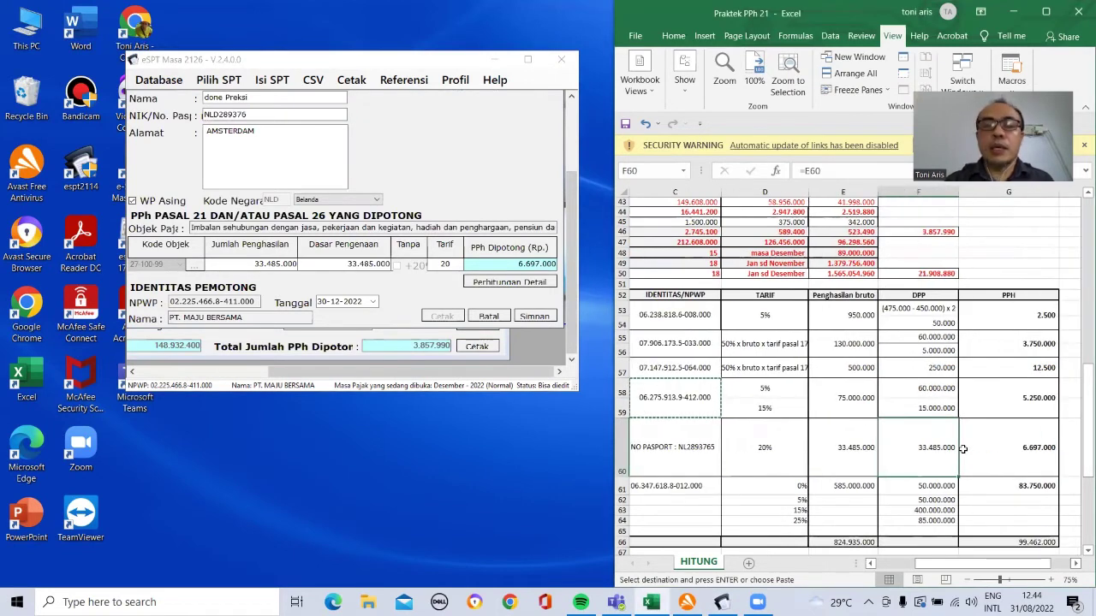
pyautogui.click(536, 318)
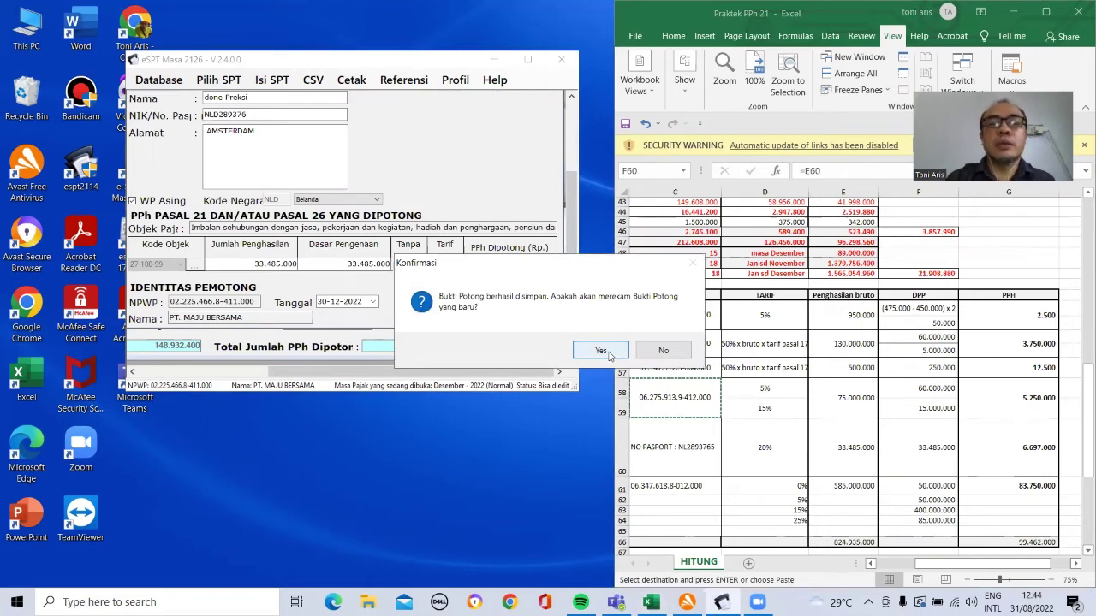
# Step: Go to the Final (1721-III) slip list and start a new blank final slip 0000001
pyautogui.click(663, 351)
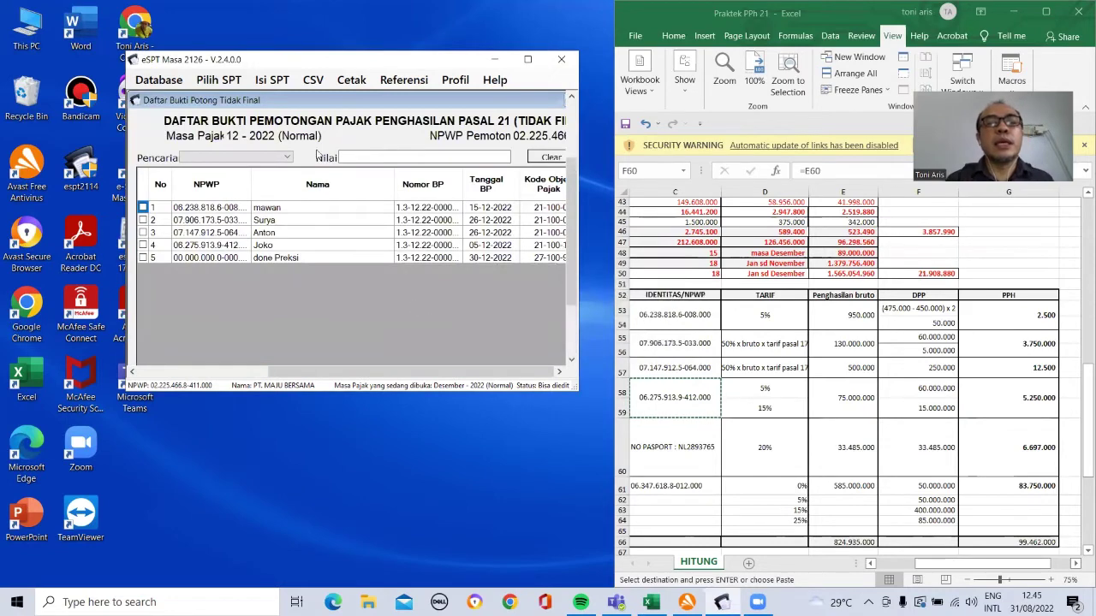
pyautogui.click(272, 81)
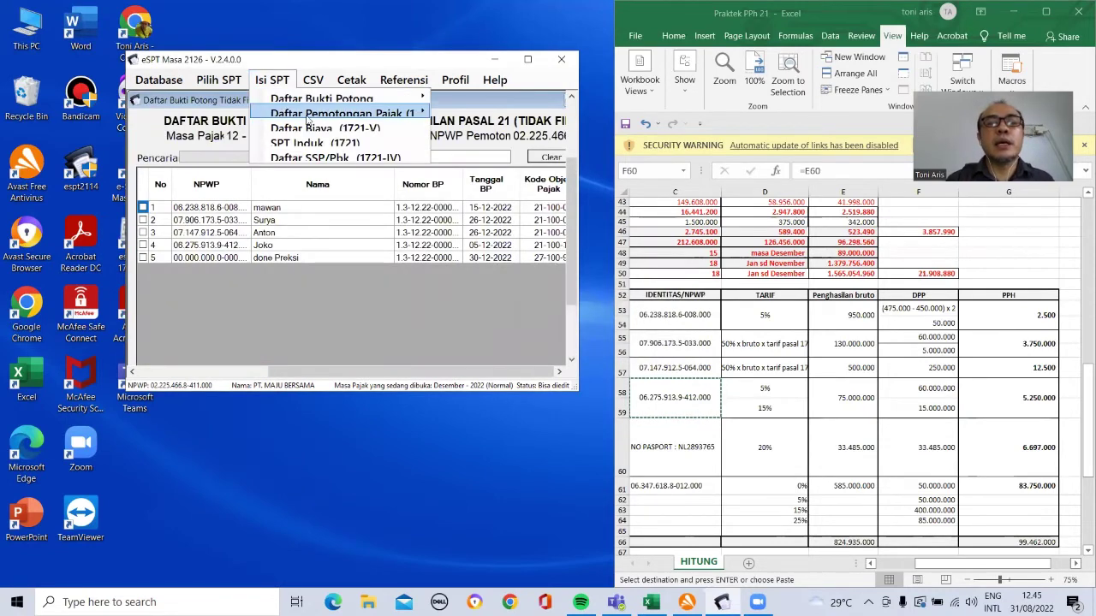
pyautogui.moveTo(422, 117)
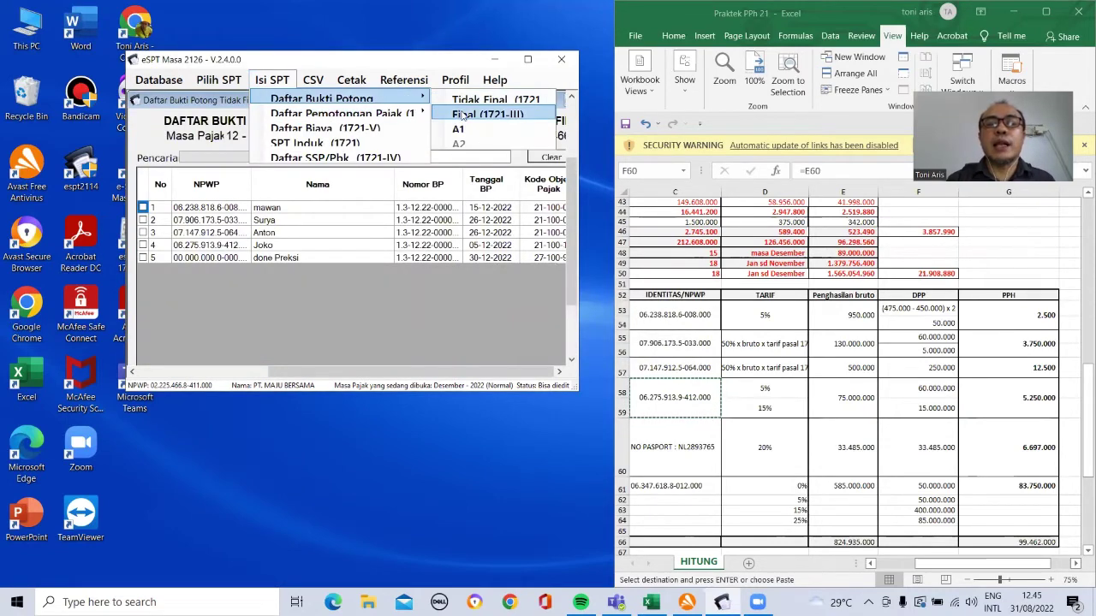
pyautogui.click(467, 120)
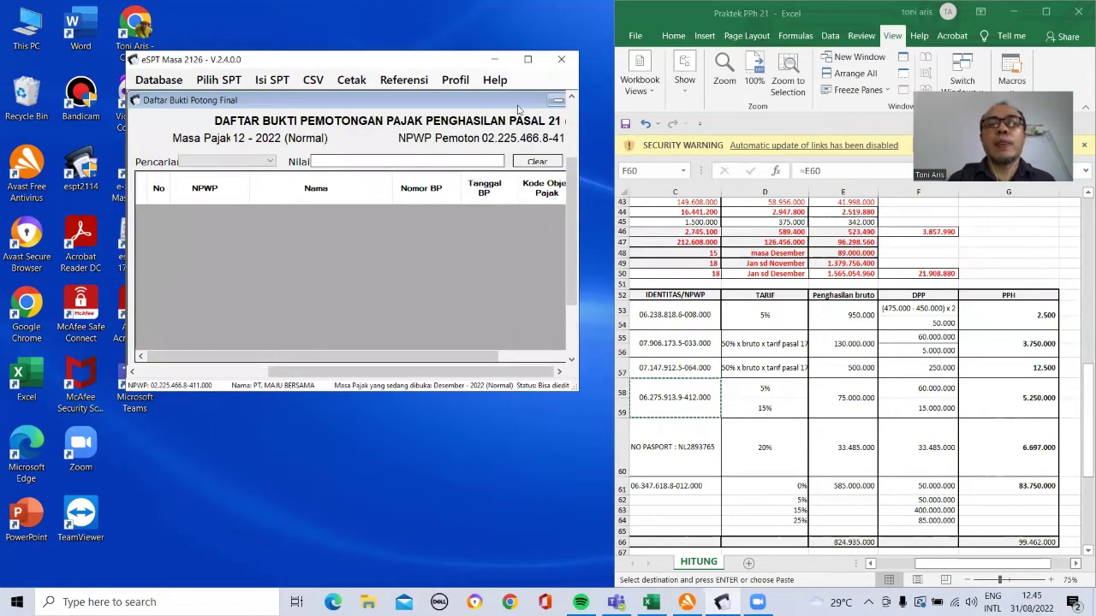
pyautogui.moveTo(470, 357); pyautogui.dragTo(526, 357)
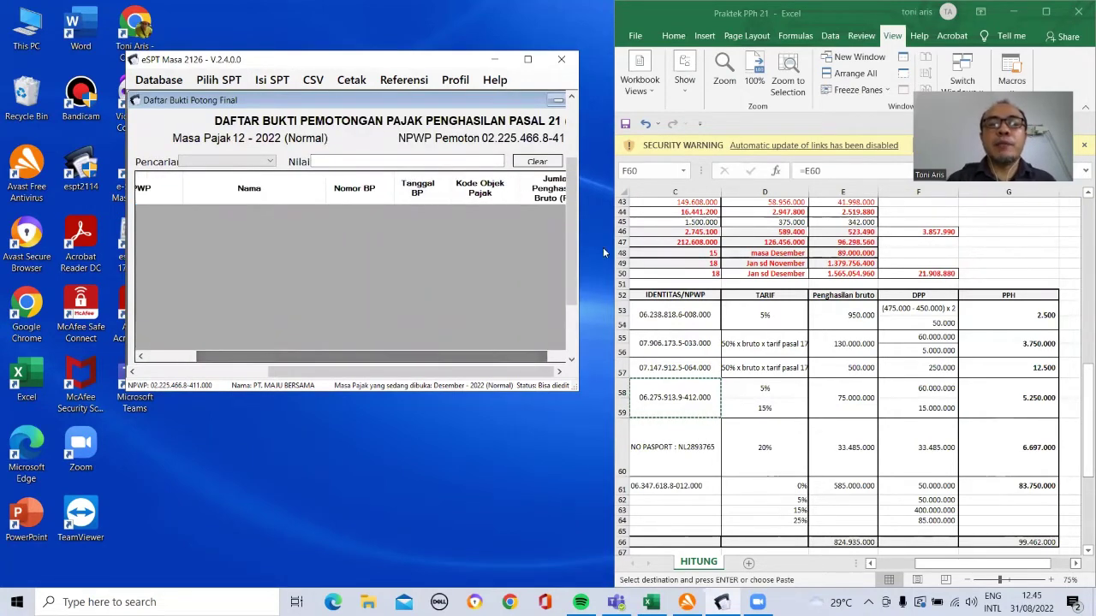
pyautogui.moveTo(574, 309); pyautogui.dragTo(570, 319)
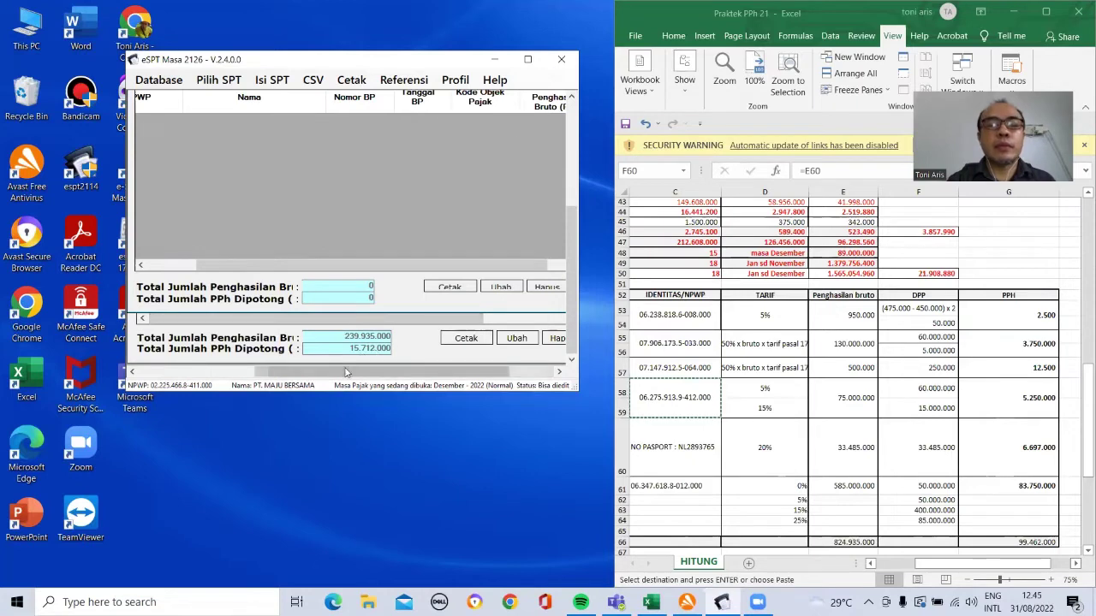
pyautogui.moveTo(398, 370); pyautogui.dragTo(429, 370)
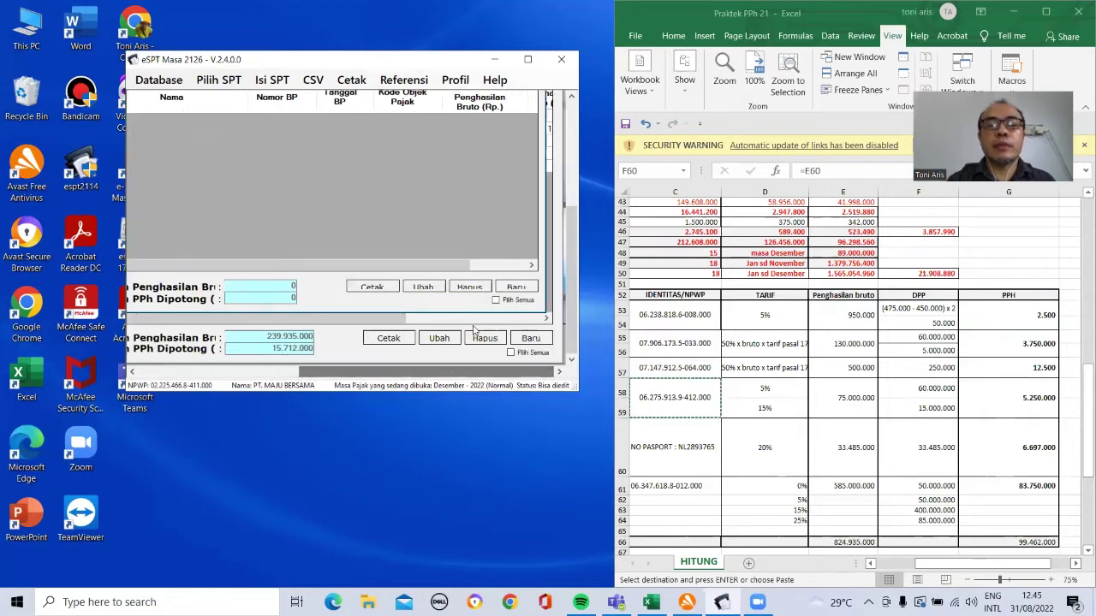
pyautogui.click(516, 286)
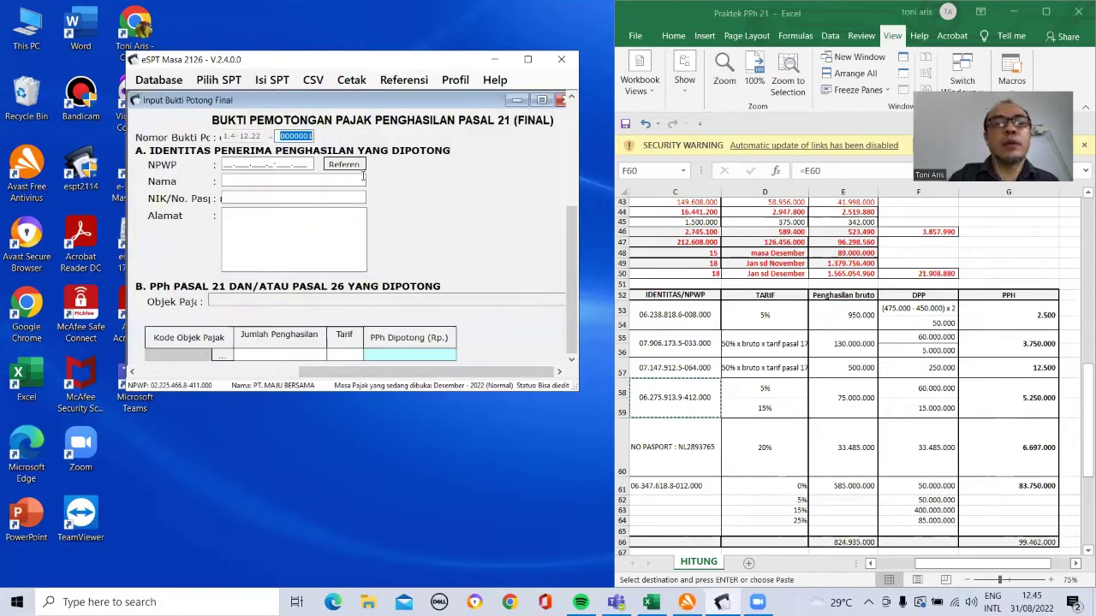
# Step: Copy the severance payee's NPWP from Excel cell C61 into the slip's NPWP field
pyautogui.click(681, 478)
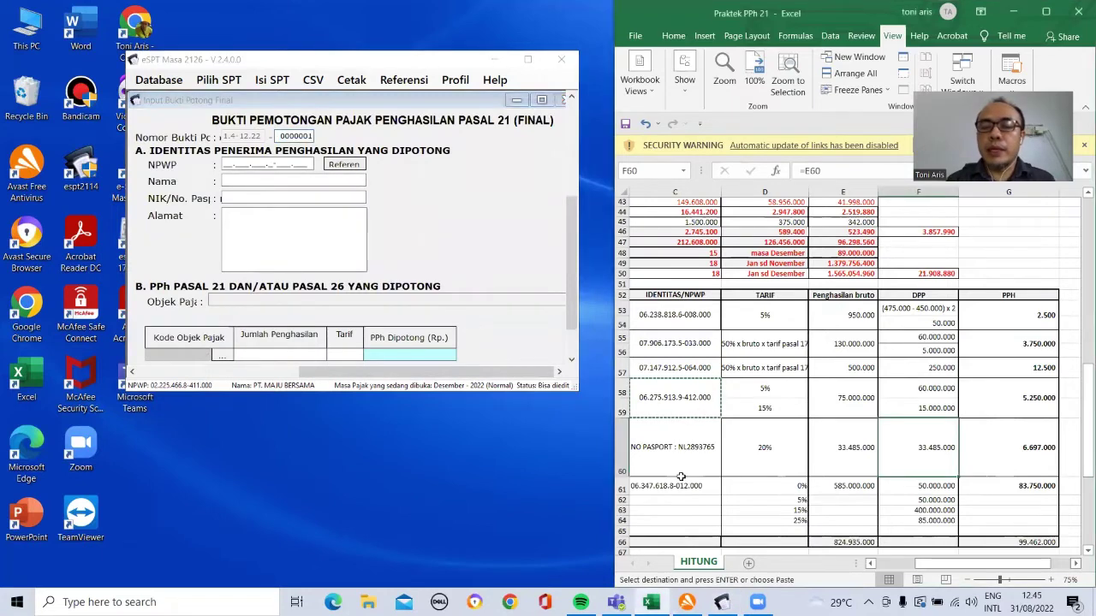
pyautogui.click(681, 486)
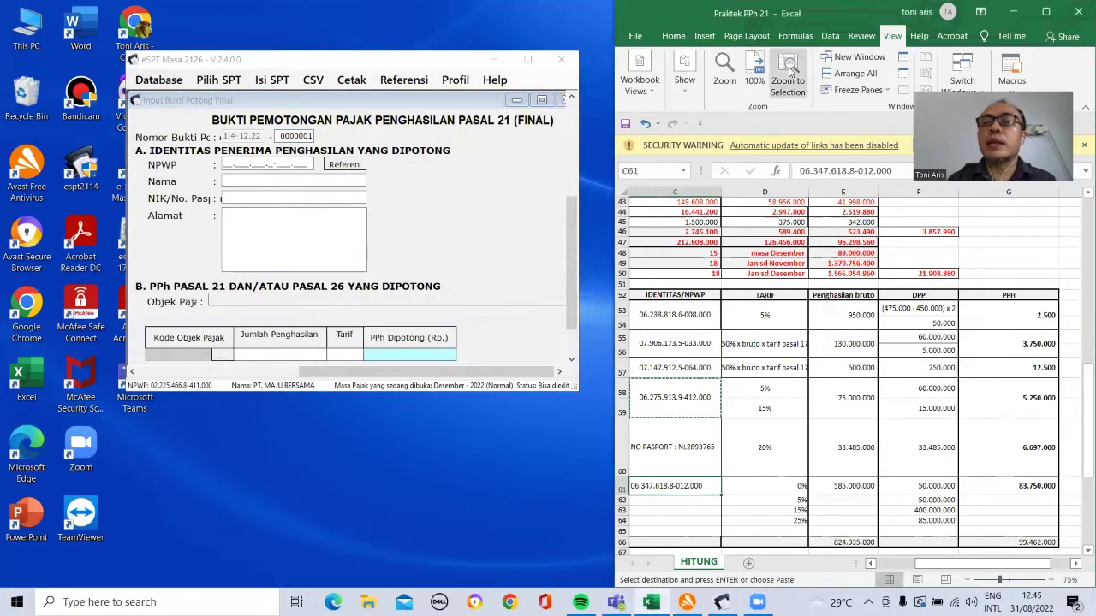
pyautogui.rightClick(665, 486)
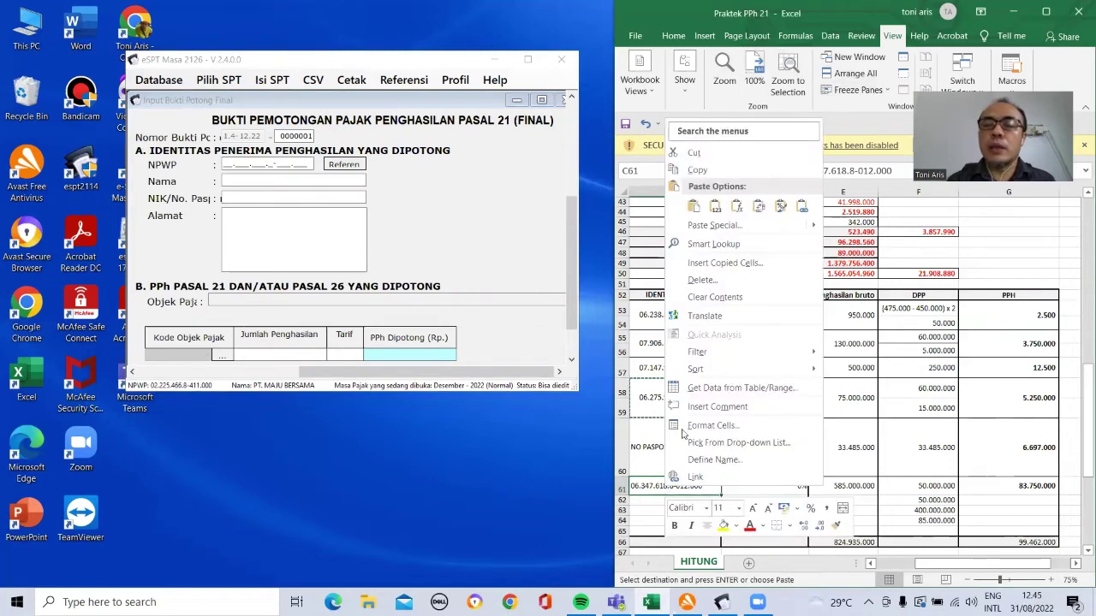
pyautogui.click(708, 175)
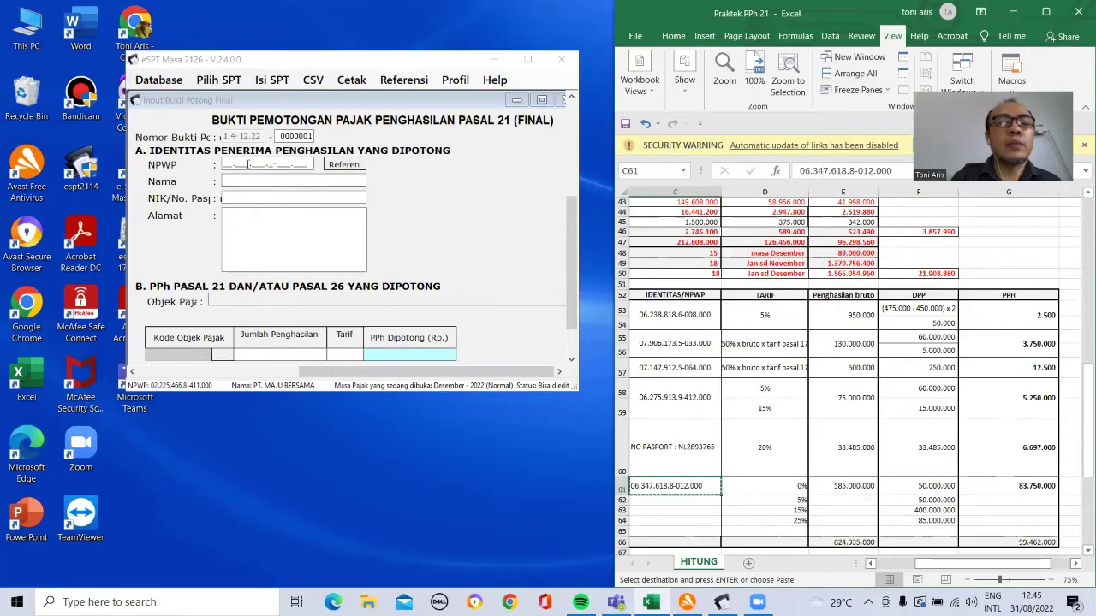
pyautogui.click(225, 163)
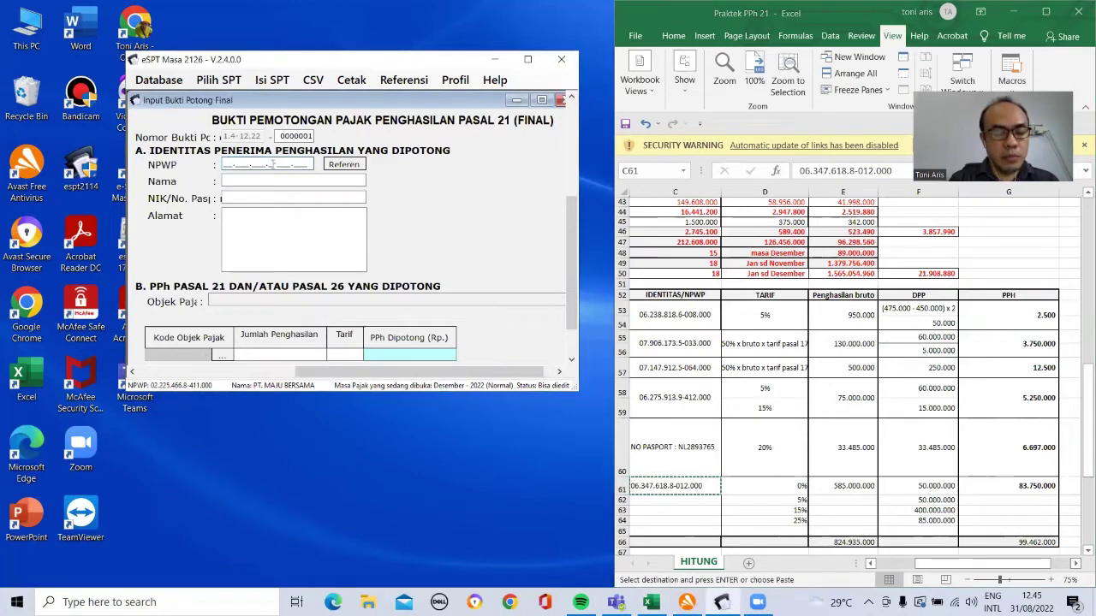
pyautogui.hotkey('ctrl', 'v')
# Step: Enter the payee's name, an all-zero NIK and the address
pyautogui.click(301, 181)
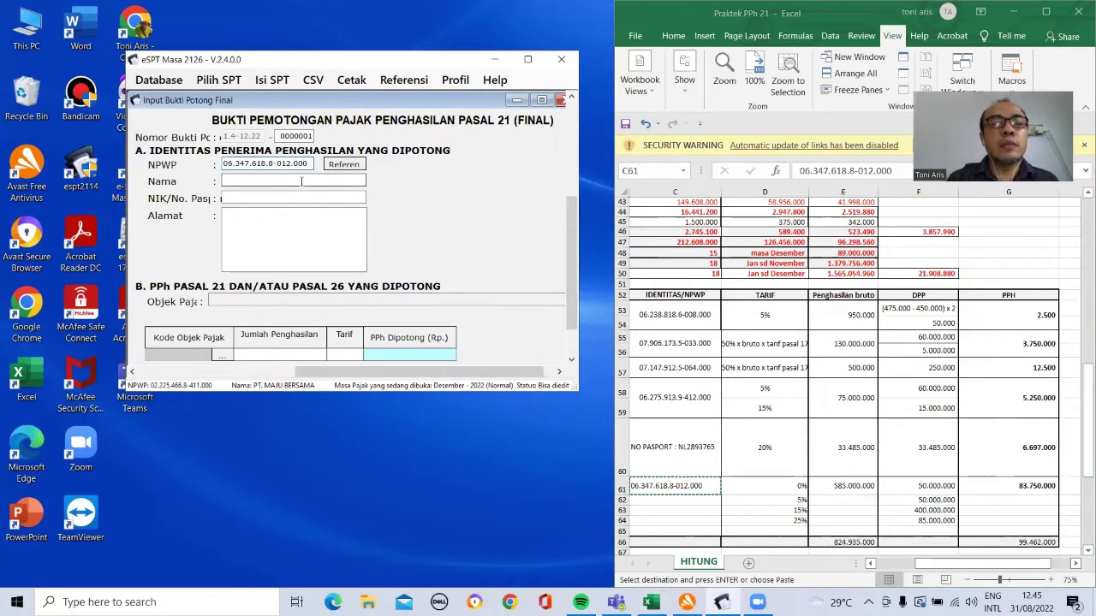
pyautogui.write('FIRMAN')
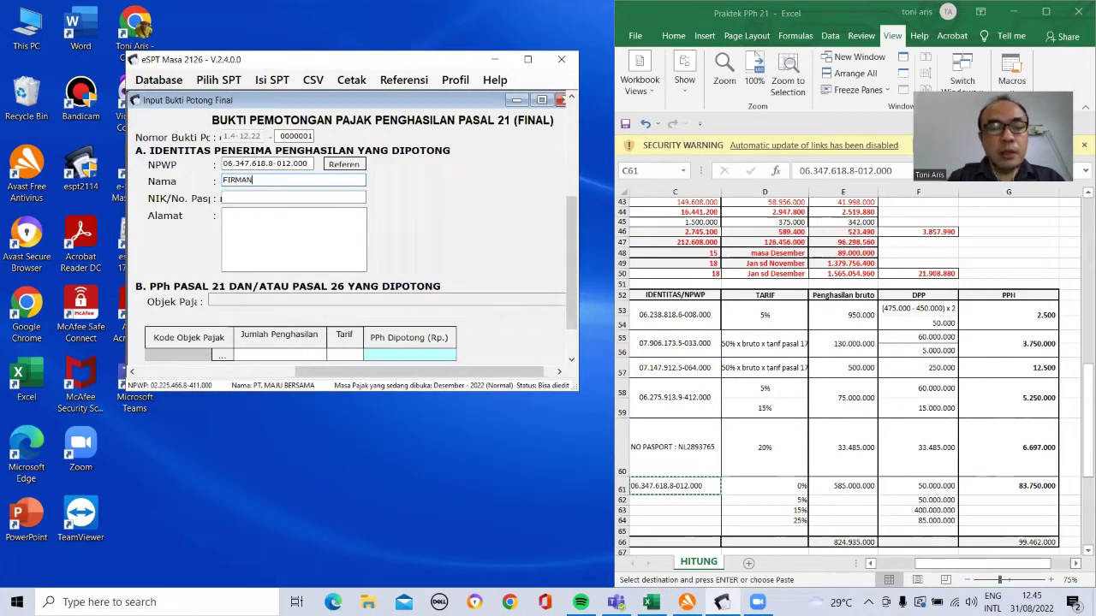
pyautogui.click(282, 195)
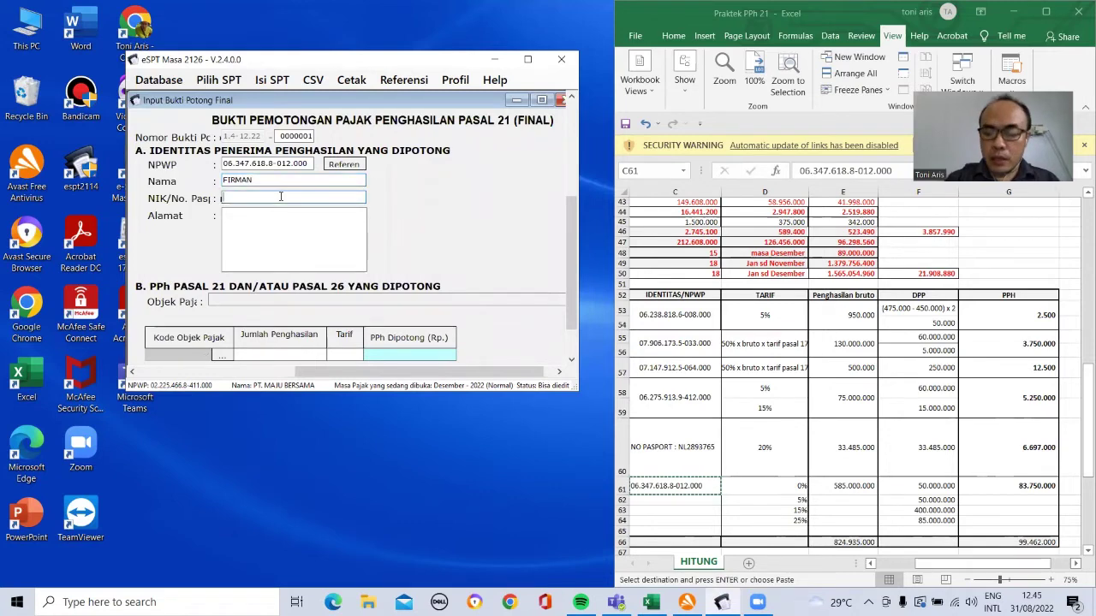
pyautogui.write('0000000000000000')
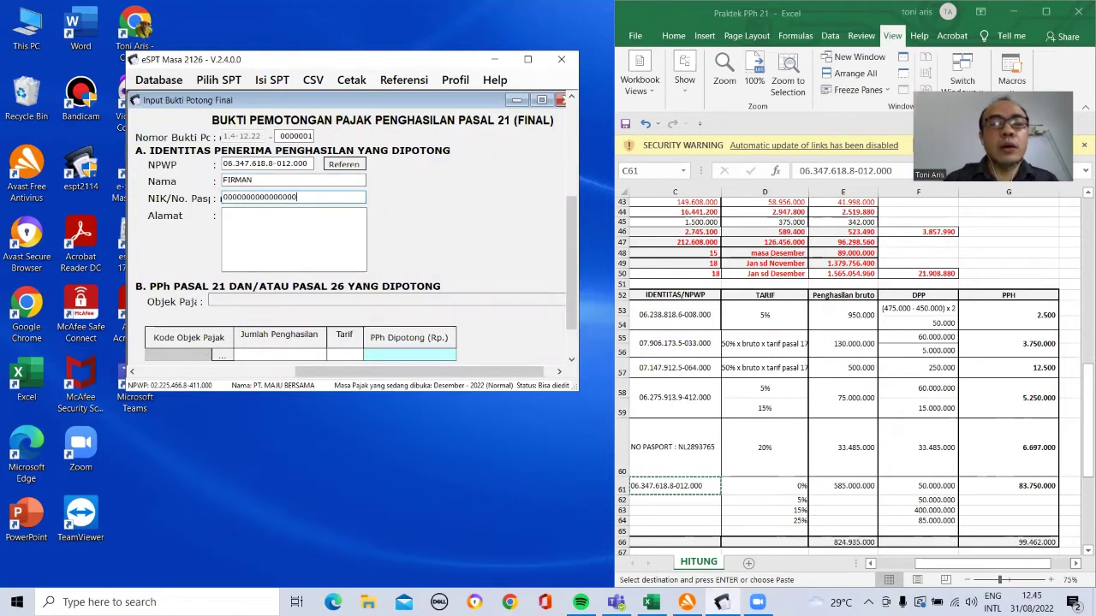
pyautogui.click(264, 214)
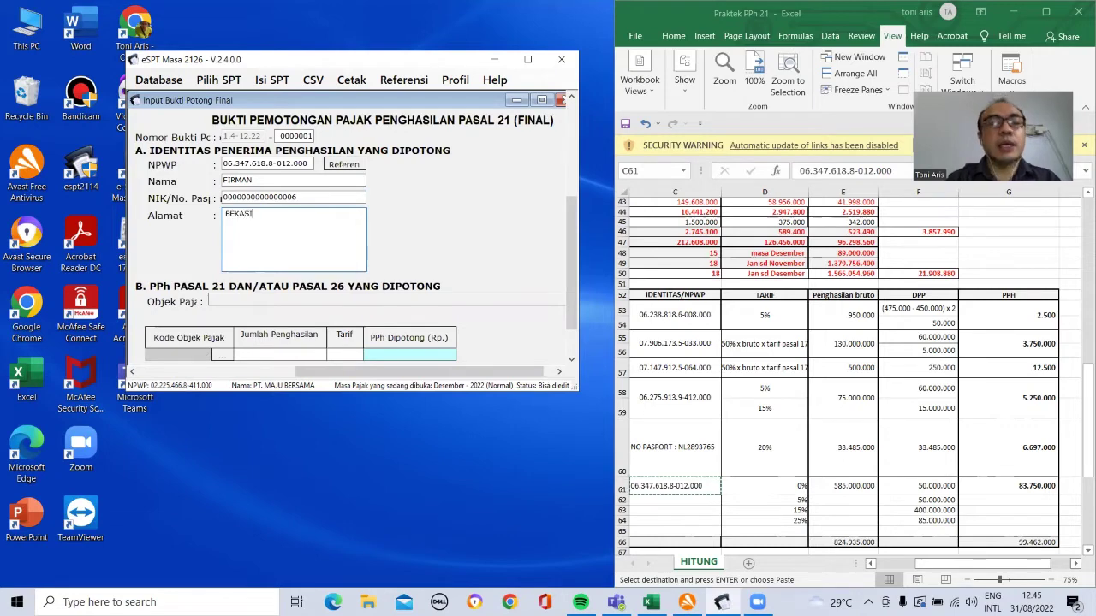
pyautogui.moveTo(570, 260); pyautogui.dragTo(572, 317)
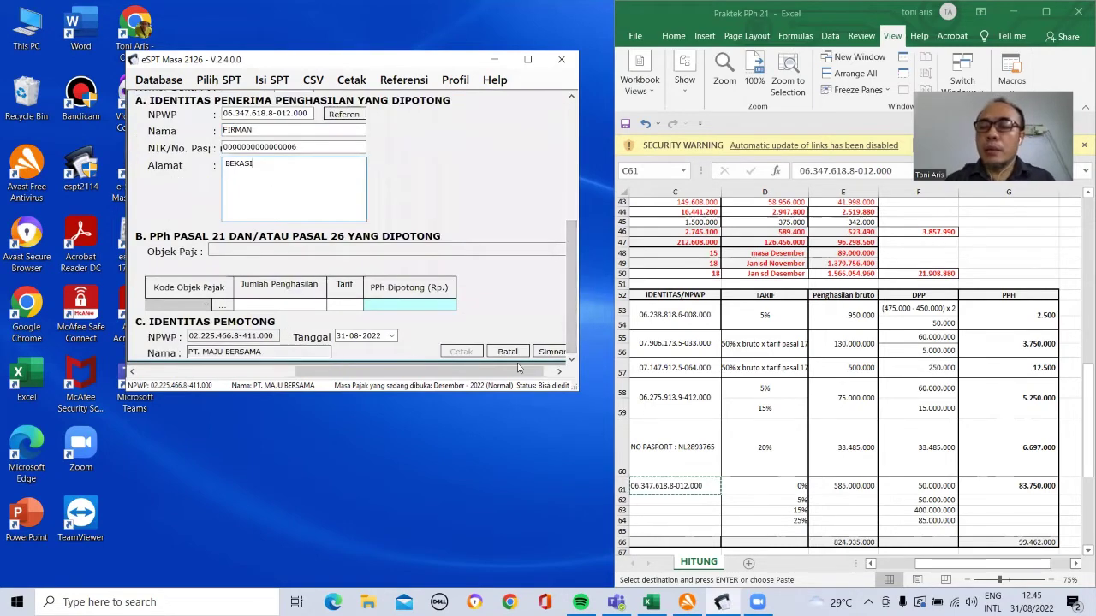
# Step: Set object code 21-401-01 and date 31 August 2022, save the severance slip, and close eSPT
pyautogui.click(223, 305)
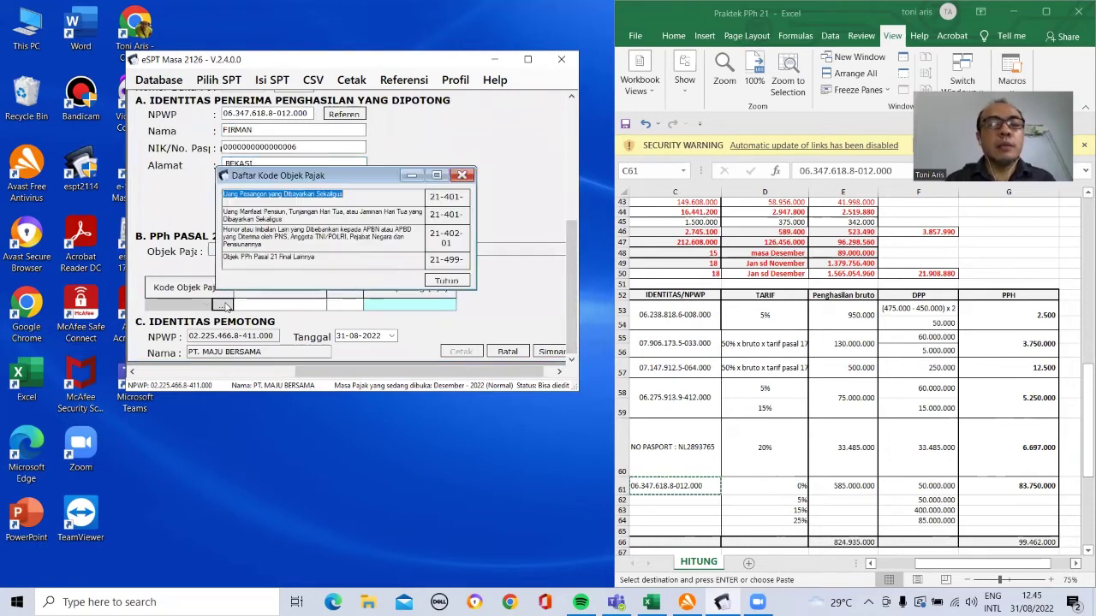
pyautogui.doubleClick(457, 202)
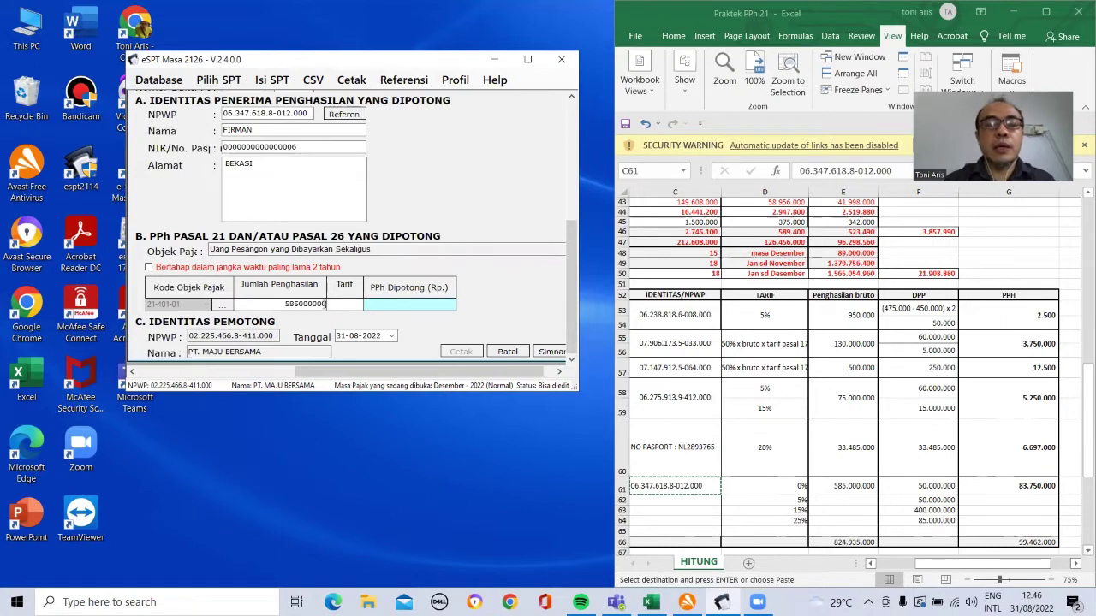
pyautogui.click(393, 336)
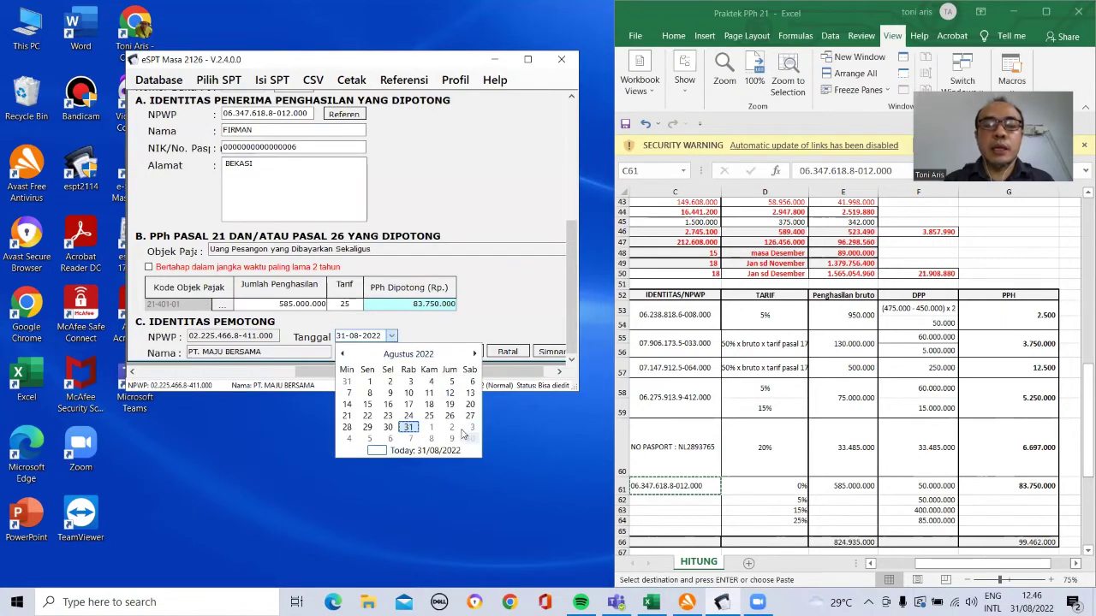
pyautogui.click(408, 427)
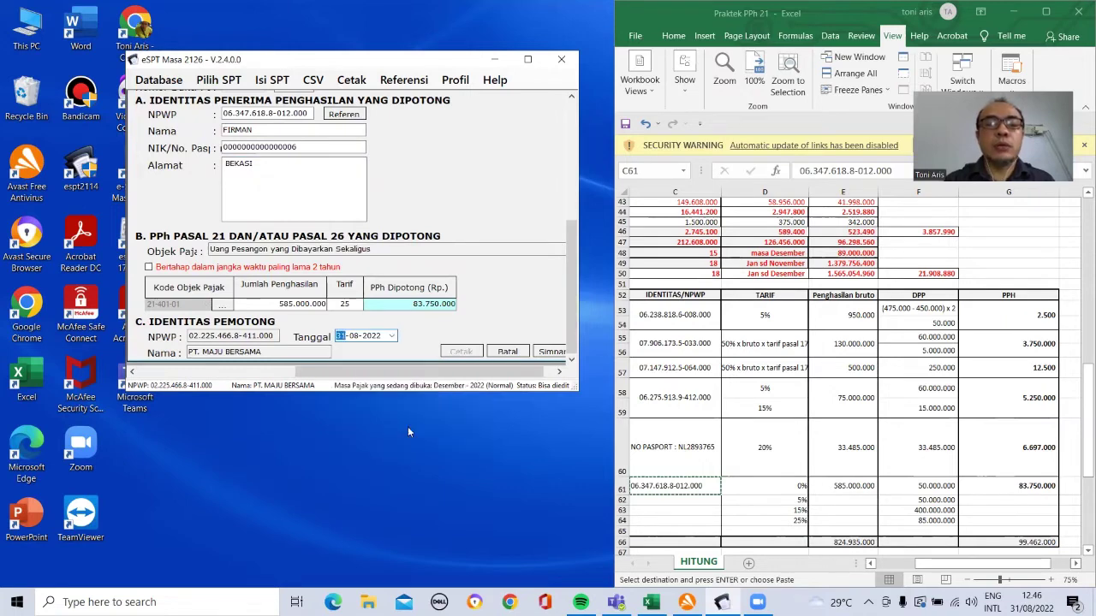
pyautogui.click(551, 352)
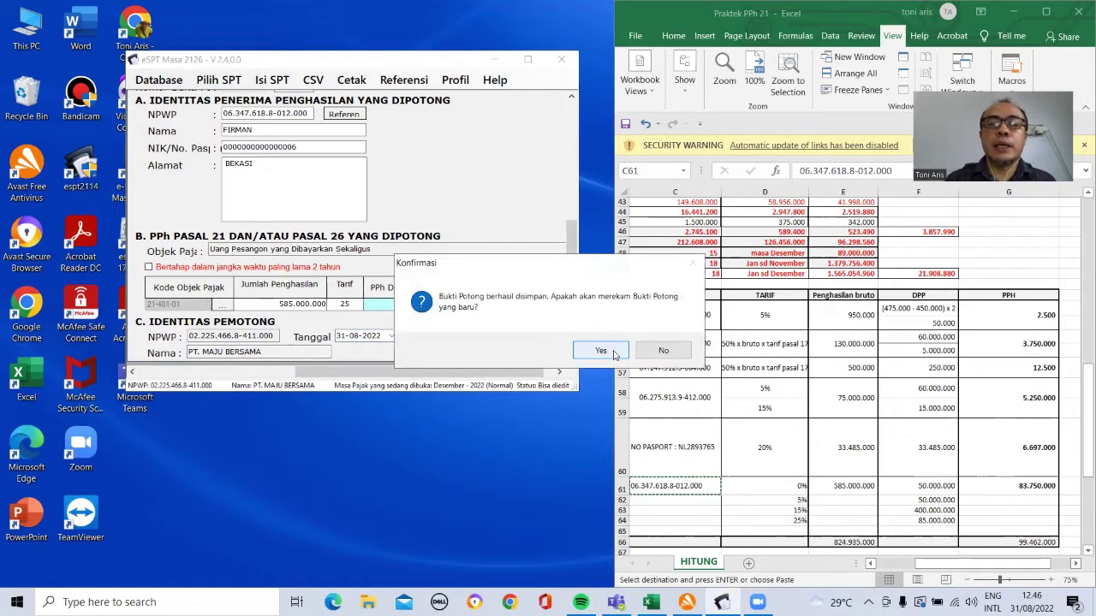
pyautogui.click(601, 352)
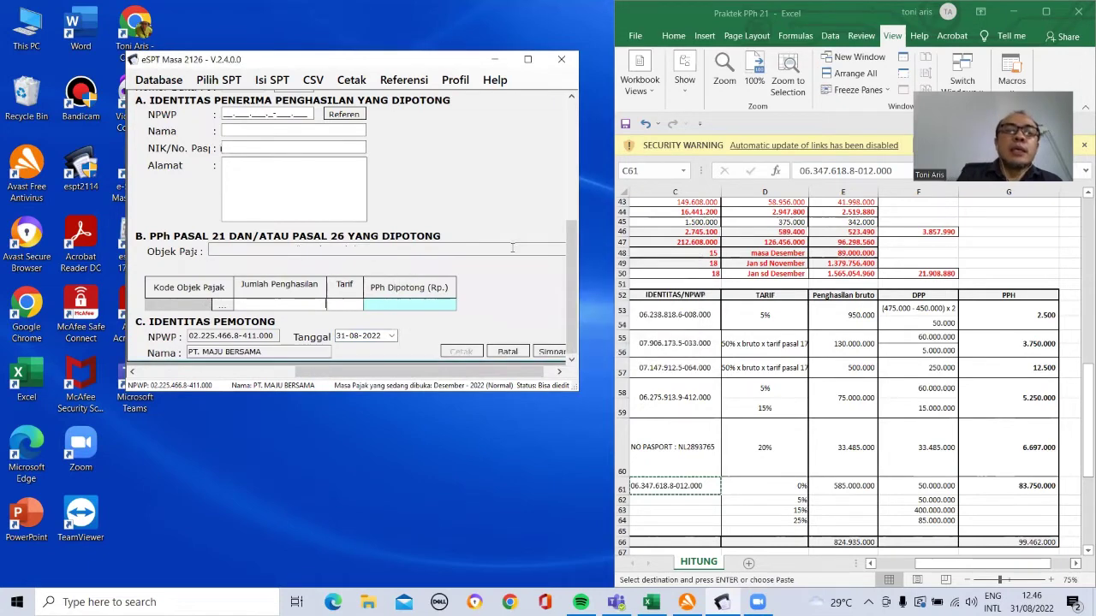
pyautogui.click(562, 60)
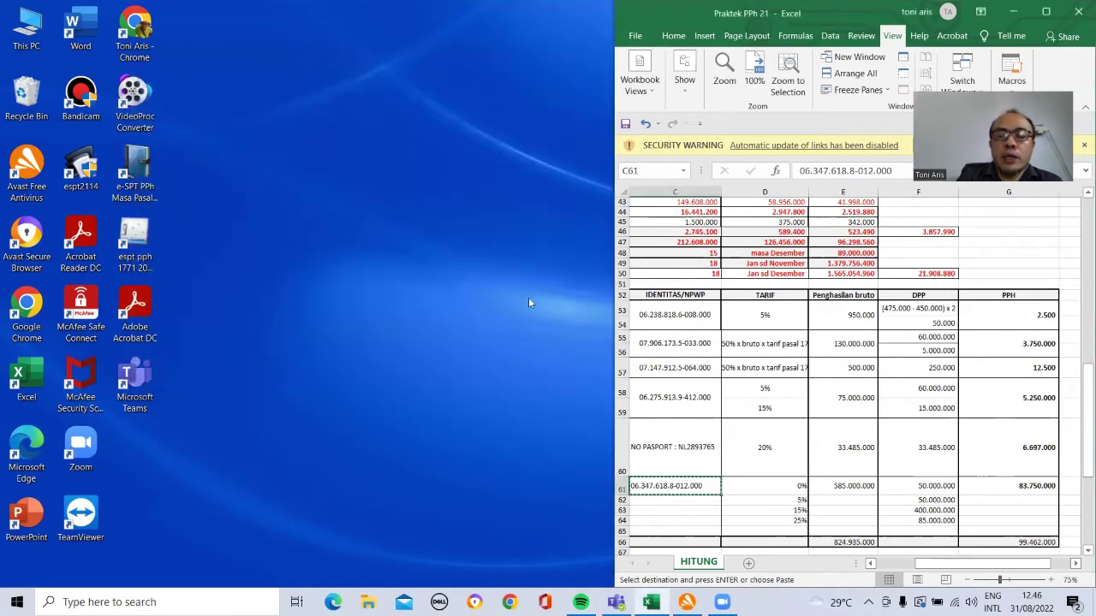
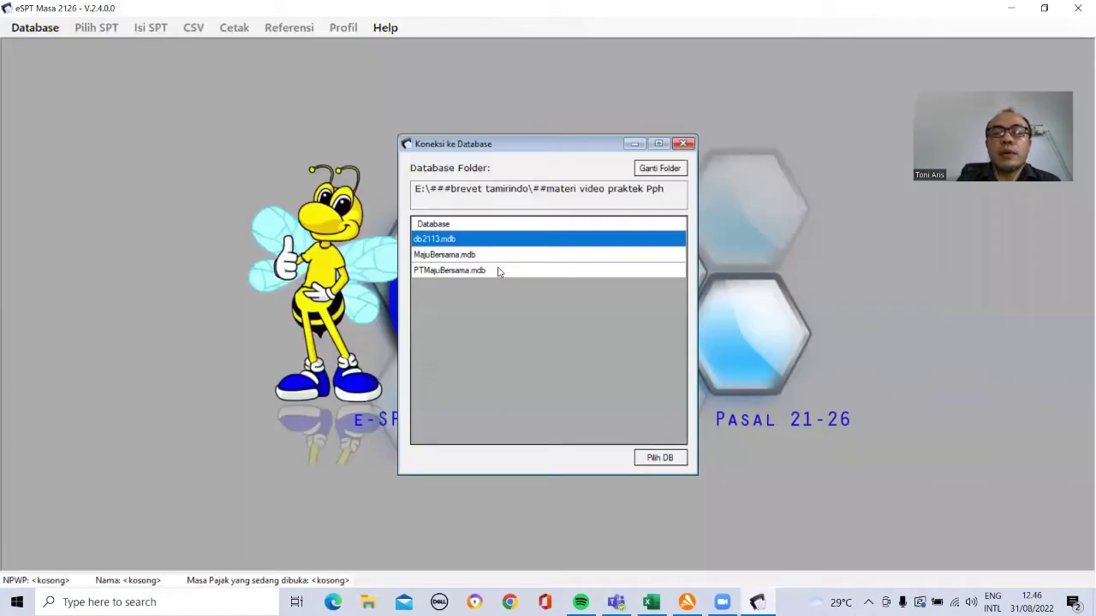
# Step: Connect to the PTMajuBersama.mdb database and log in with the password
pyautogui.click(484, 271)
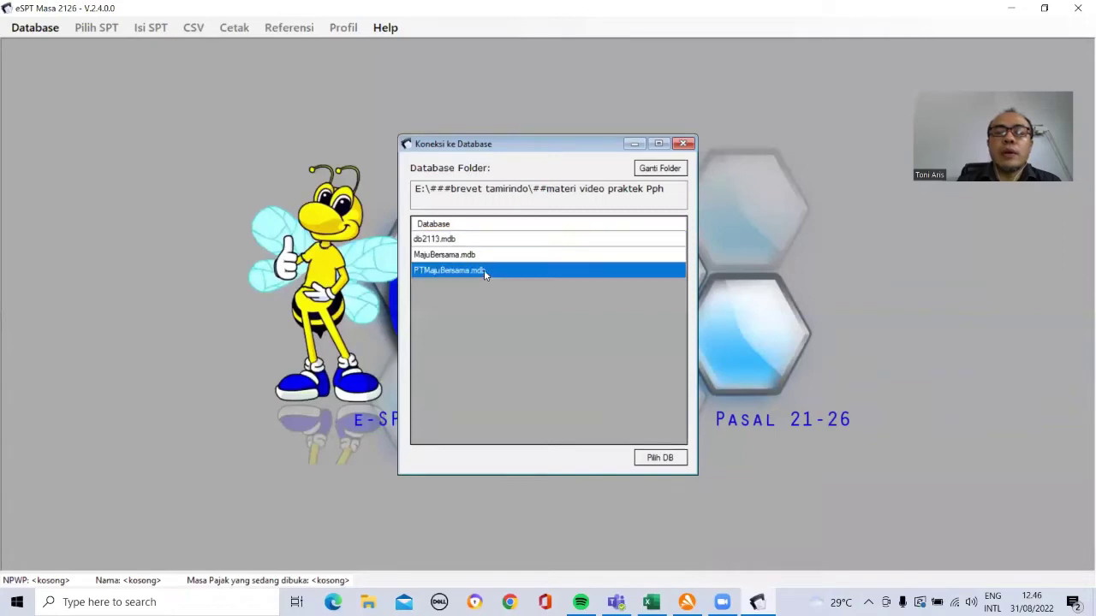
pyautogui.click(662, 460)
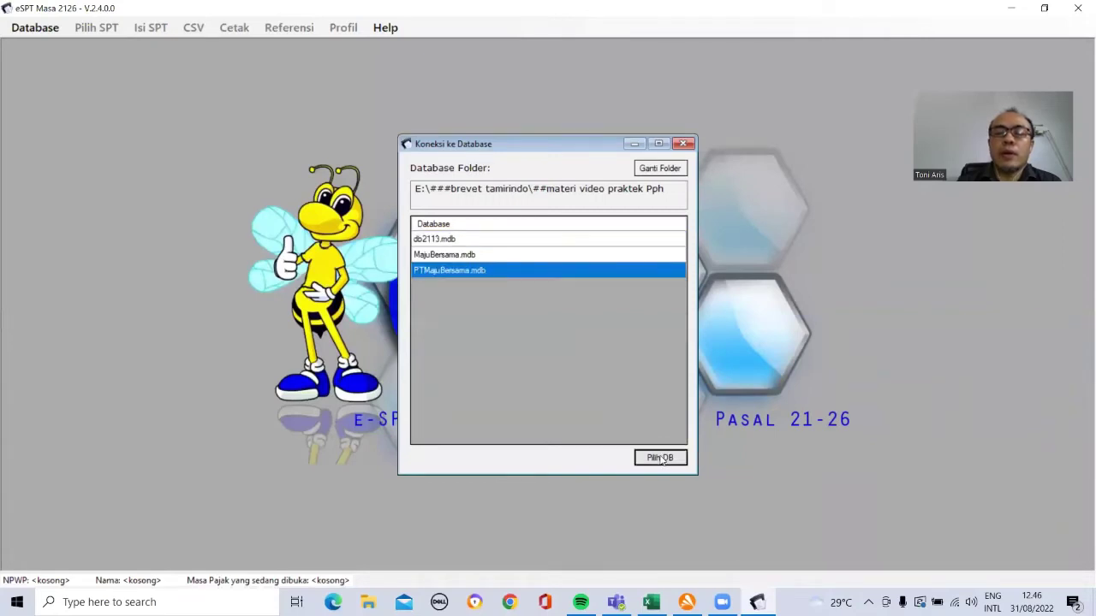
pyautogui.click(457, 254)
pyautogui.write('••')
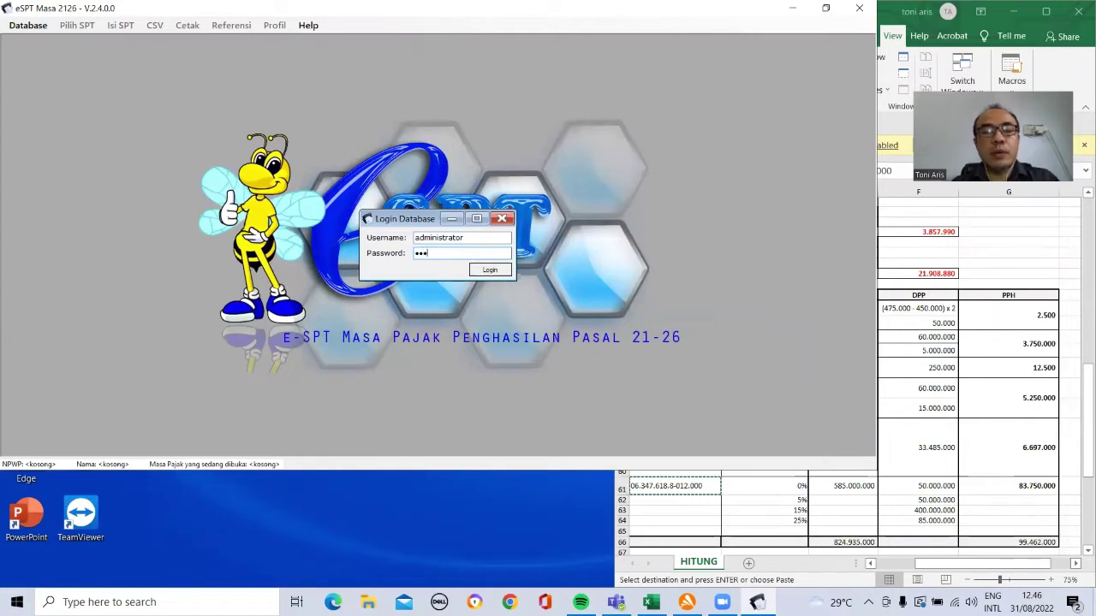
pyautogui.write('•')
pyautogui.click(486, 271)
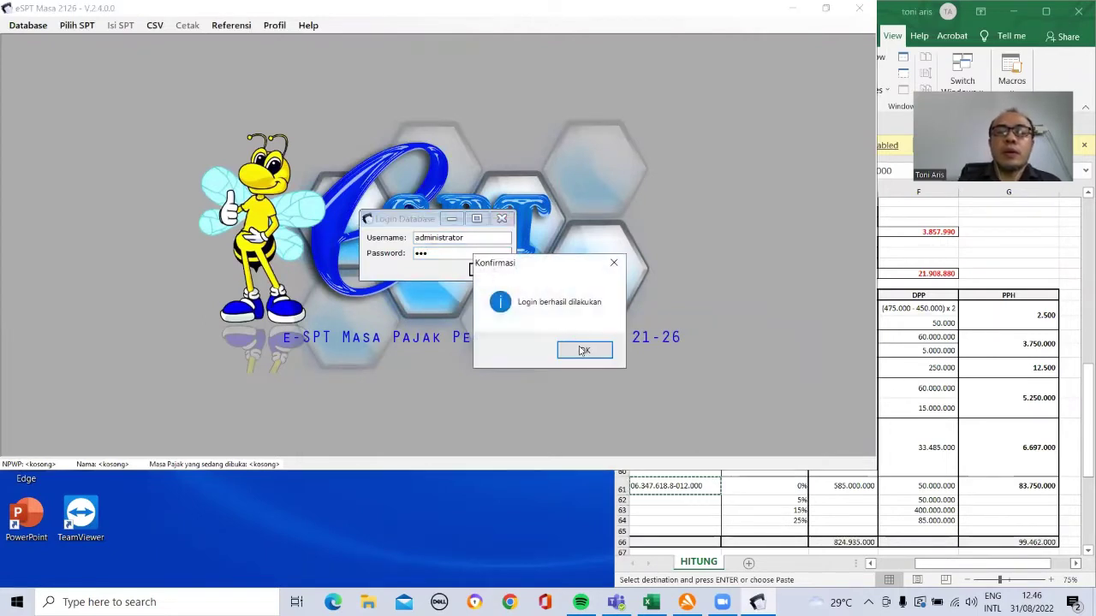
pyautogui.click(583, 350)
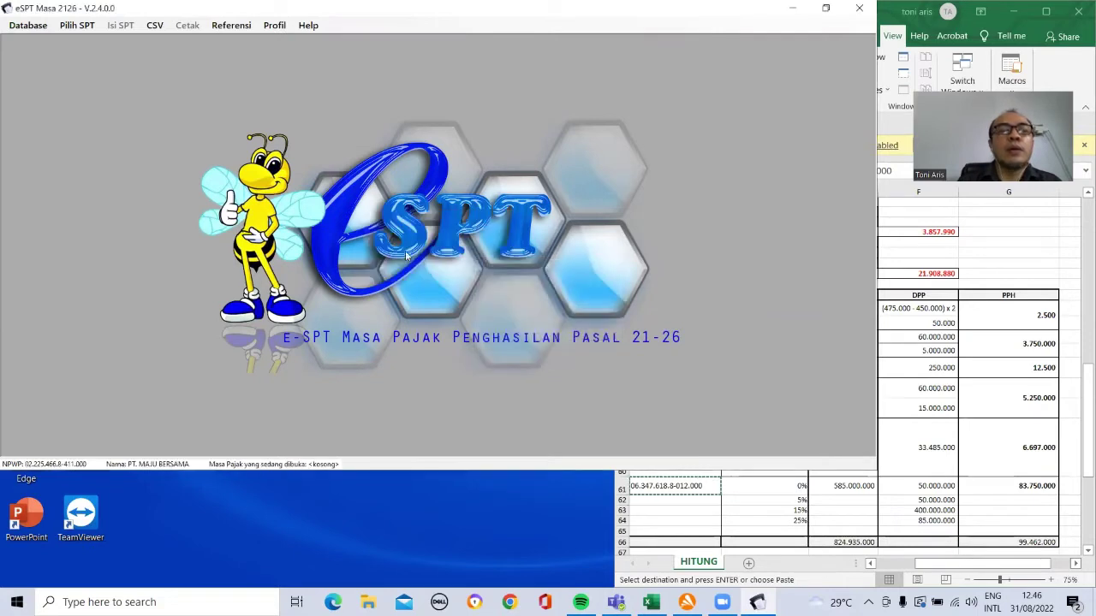
# Step: Open the existing December 2022 normal SPT for editing
pyautogui.click(77, 25)
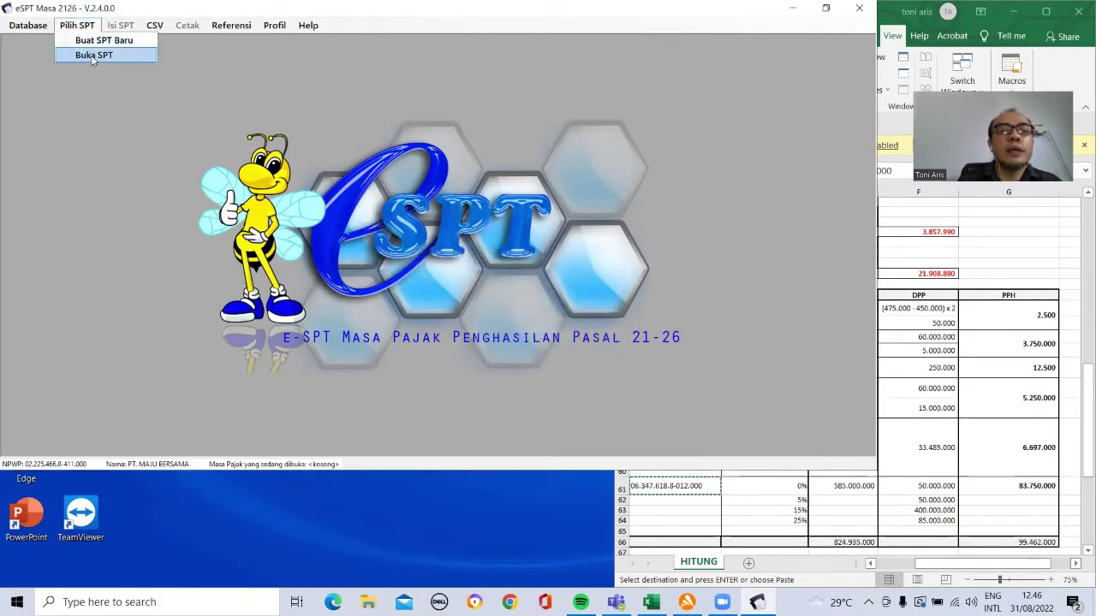
pyautogui.click(91, 55)
pyautogui.click(514, 358)
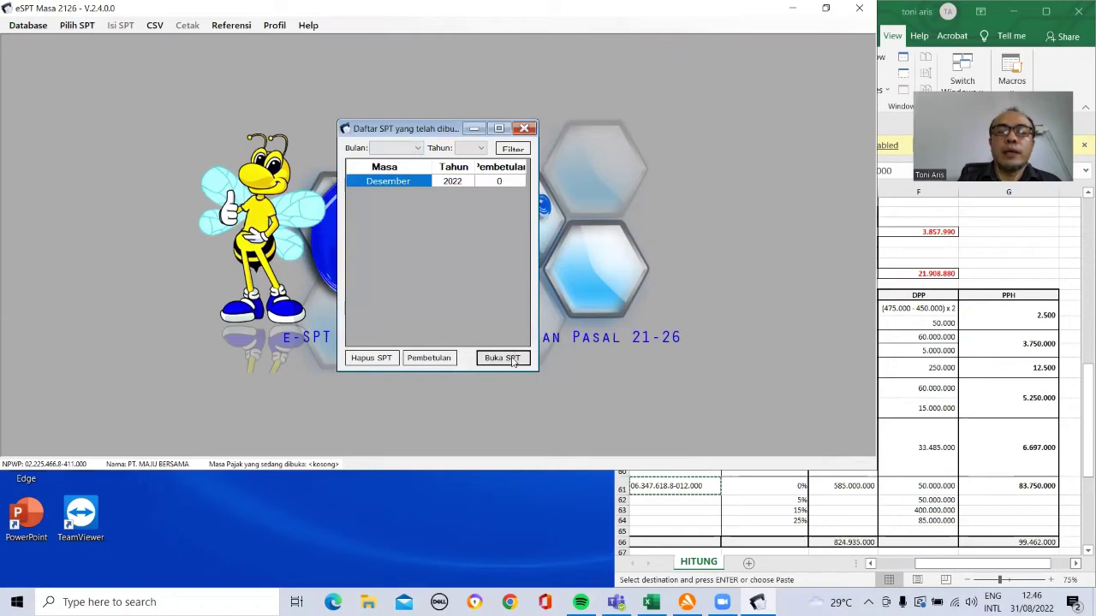
pyautogui.click(576, 350)
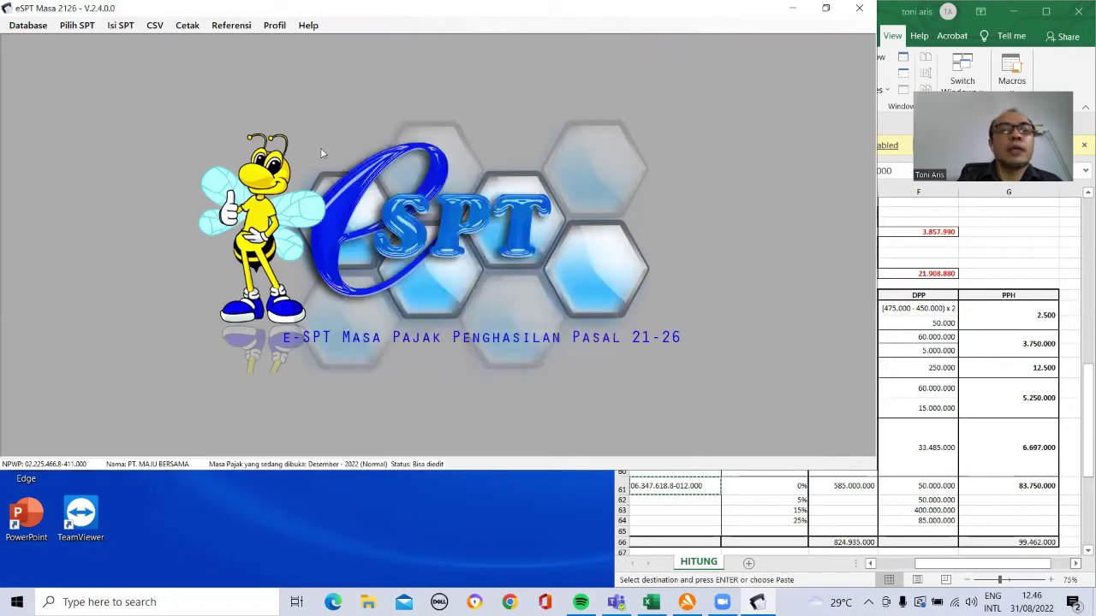
# Step: Open the main SPT Induk 1721 form
pyautogui.click(120, 25)
pyautogui.moveTo(135, 43)
pyautogui.click(150, 85)
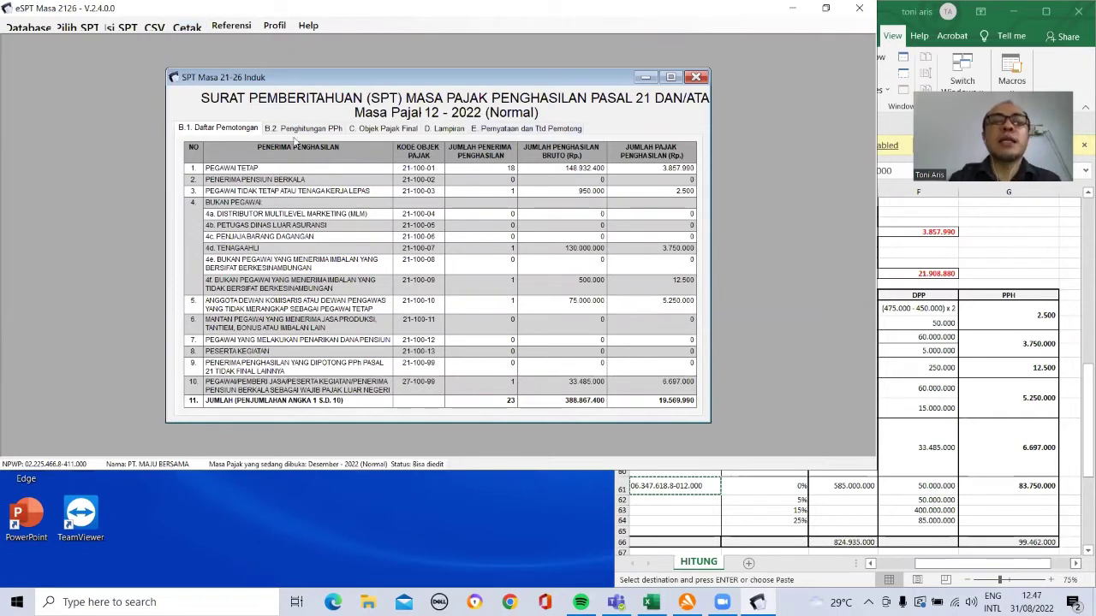
# Step: Start a new A1 withholding slip and shrink eSPT to sit beside Excel
pyautogui.click(133, 30)
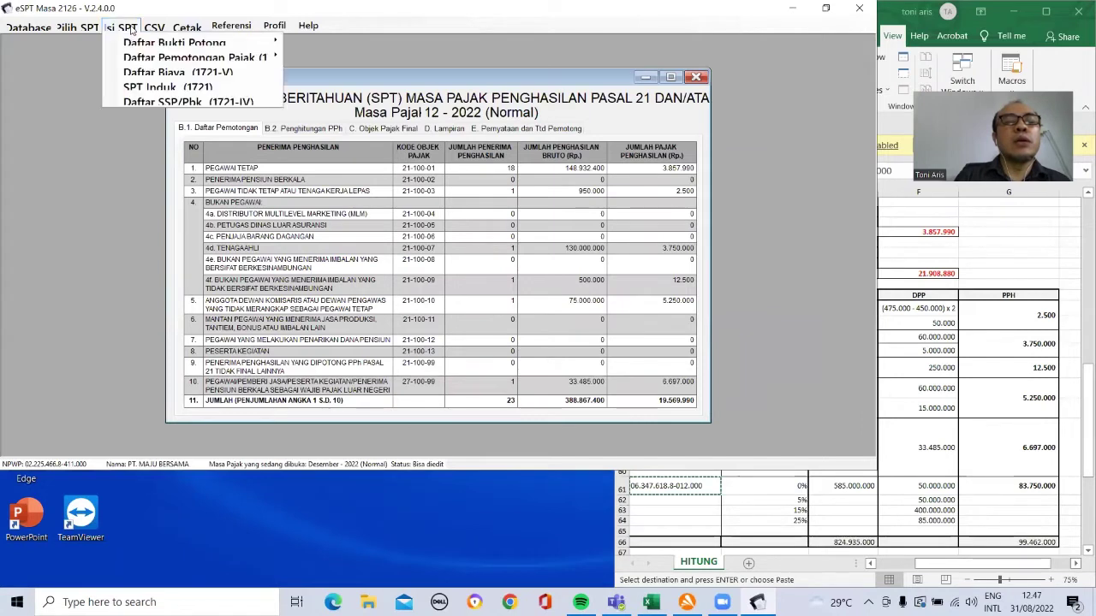
pyautogui.moveTo(140, 48)
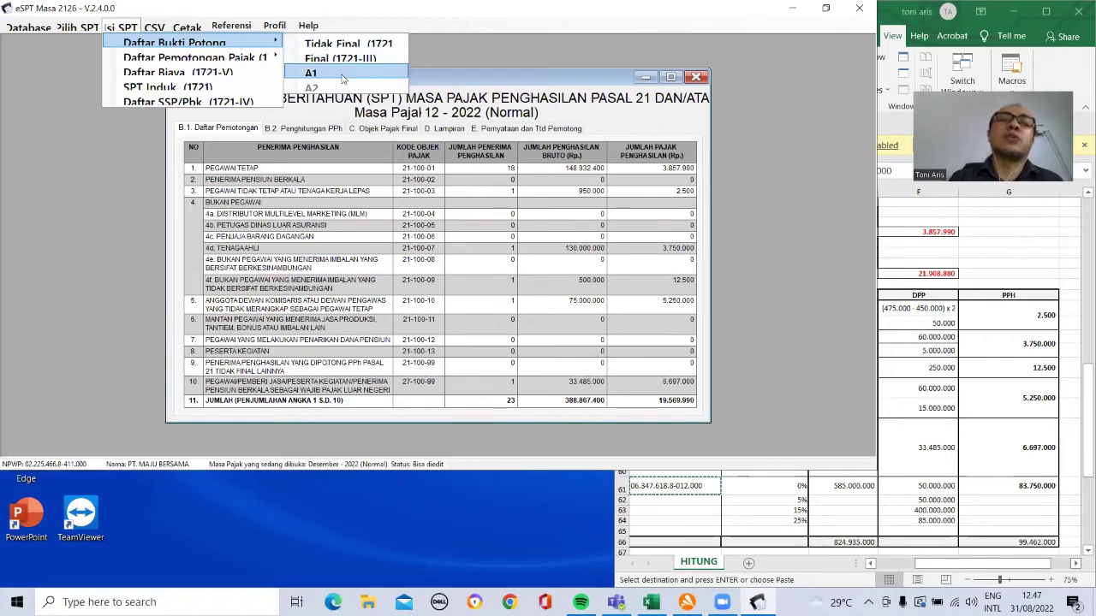
pyautogui.click(342, 79)
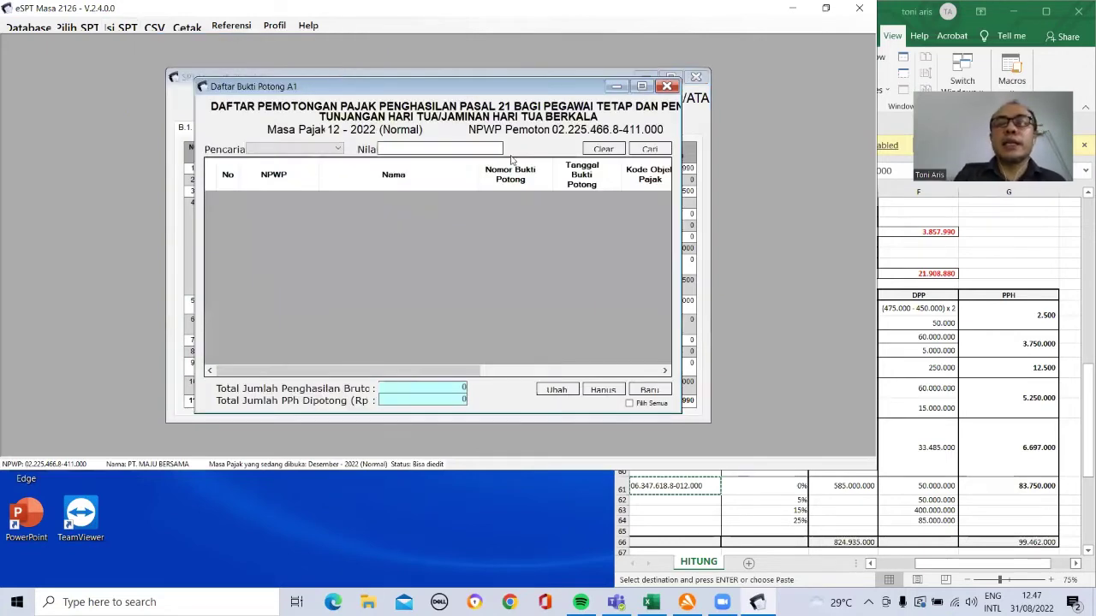
pyautogui.click(650, 390)
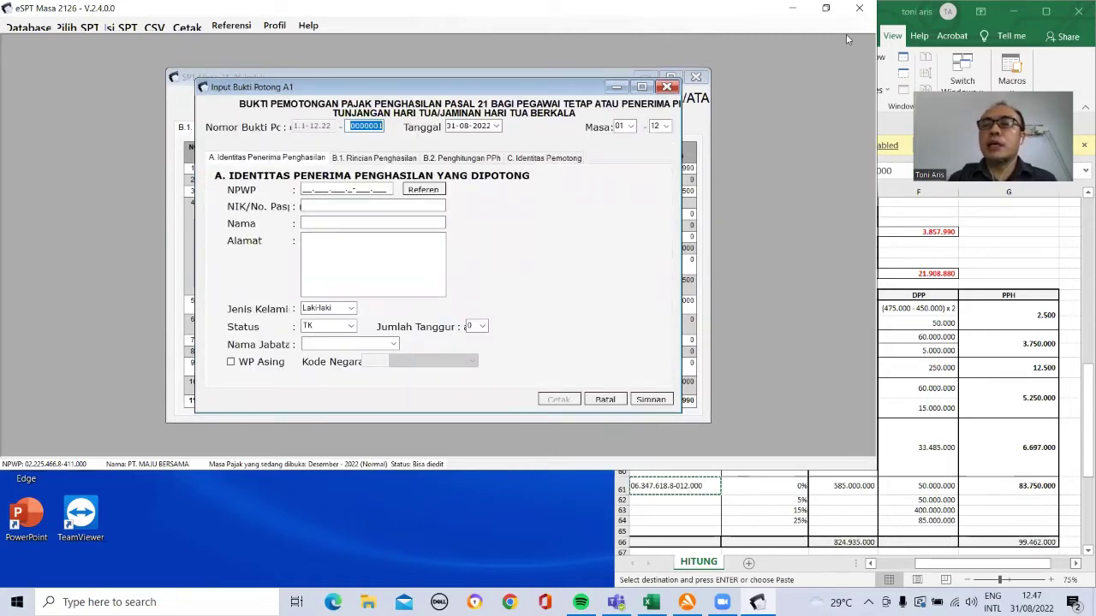
pyautogui.click(825, 8)
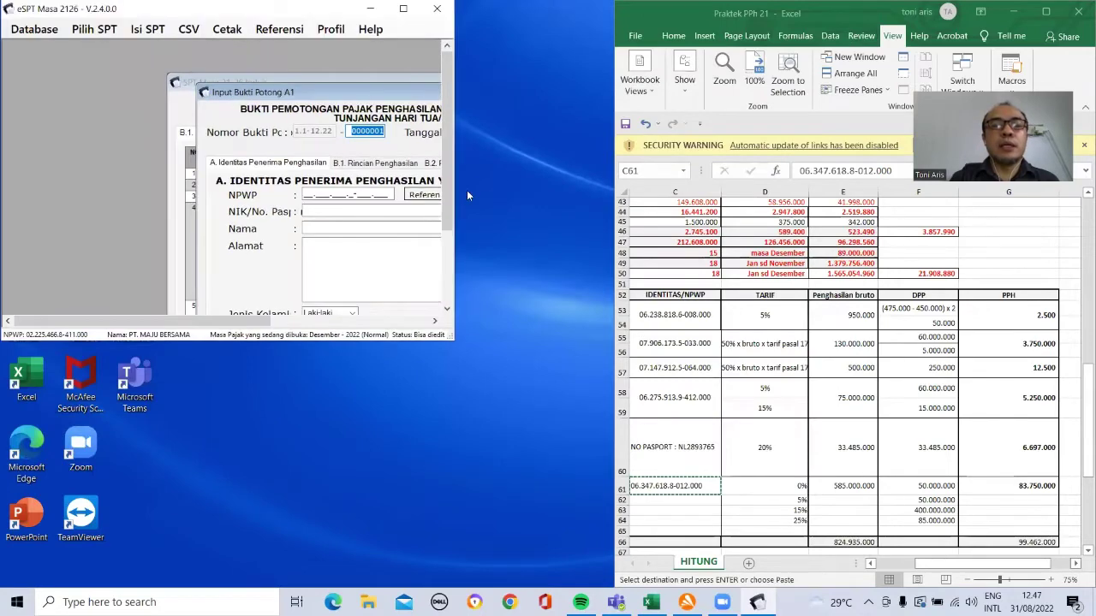
# Step: Open the NPWP lookup and locate the first employee's NPWP in Excel cell C14
pyautogui.moveTo(259, 321); pyautogui.dragTo(384, 322)
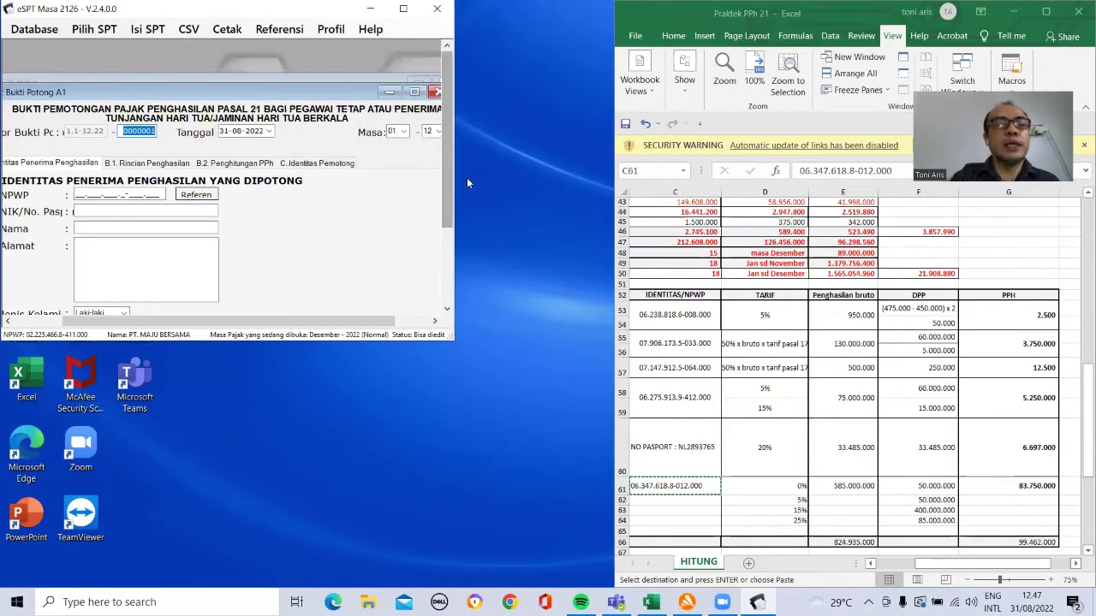
pyautogui.click(196, 194)
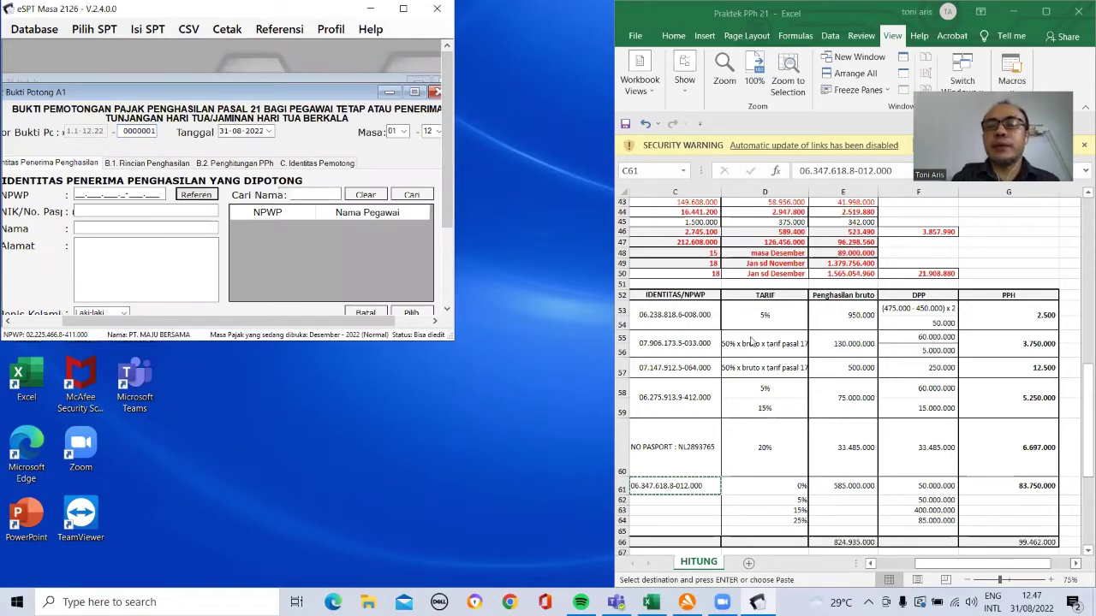
pyautogui.click(692, 337)
pyautogui.click(683, 324)
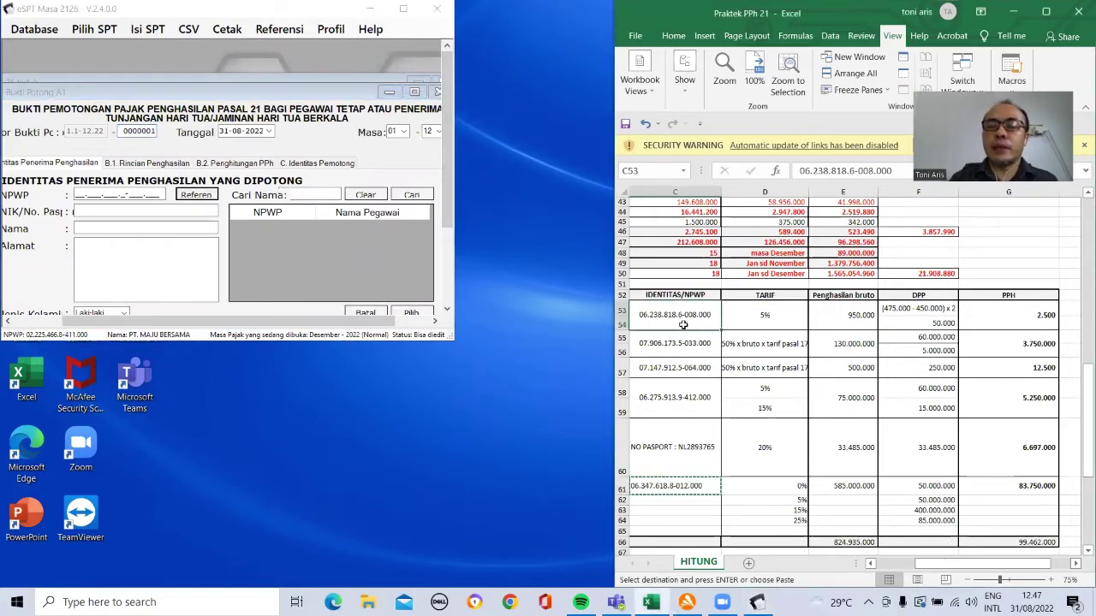
pyautogui.press('Up')
pyautogui.press('Up')
pyautogui.press('Up')
pyautogui.press('Up')
pyautogui.press('Up')
pyautogui.press('Up')
pyautogui.press('Up')
pyautogui.press('Up')
pyautogui.press('Up')
pyautogui.press('Up')
pyautogui.press('Up')
pyautogui.press('Up')
pyautogui.press('Up')
pyautogui.press('Up')
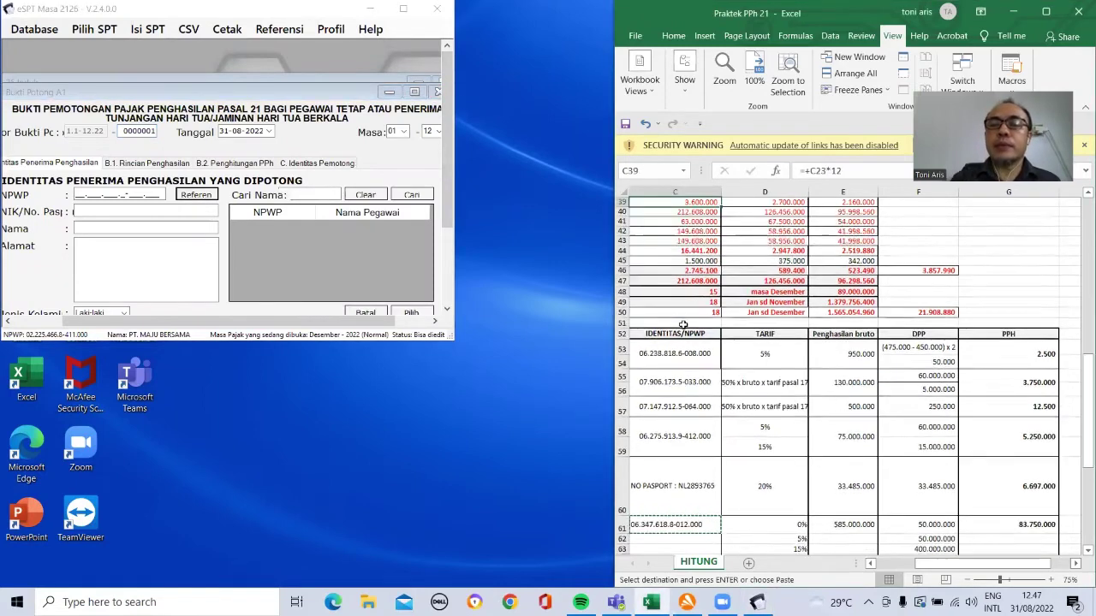
pyautogui.press('Up')
pyautogui.press('Up')
pyautogui.press('Up')
pyautogui.press('Up')
pyautogui.press('Up')
pyautogui.press('Up')
pyautogui.press('Up')
pyautogui.press('Up')
pyautogui.press('Up')
pyautogui.press('Up')
pyautogui.press('Up')
pyautogui.press('Up')
pyautogui.press('Up')
pyautogui.press('Up')
pyautogui.press('Up')
pyautogui.press('Up')
pyautogui.press('Up')
pyautogui.press('Up')
pyautogui.press('Up')
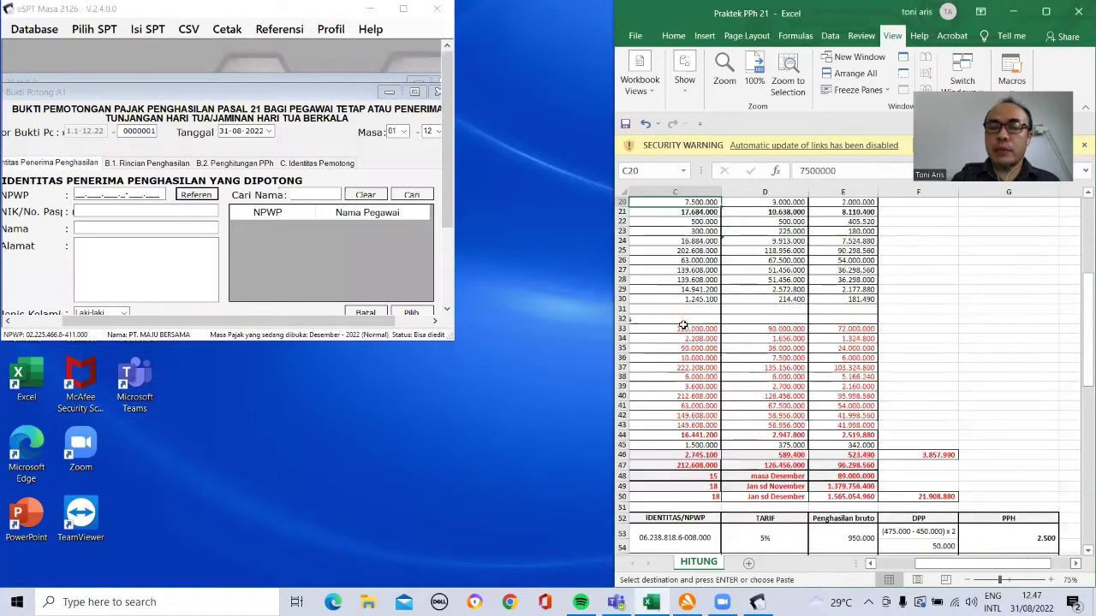
pyautogui.press('Left')
pyautogui.click(861, 289)
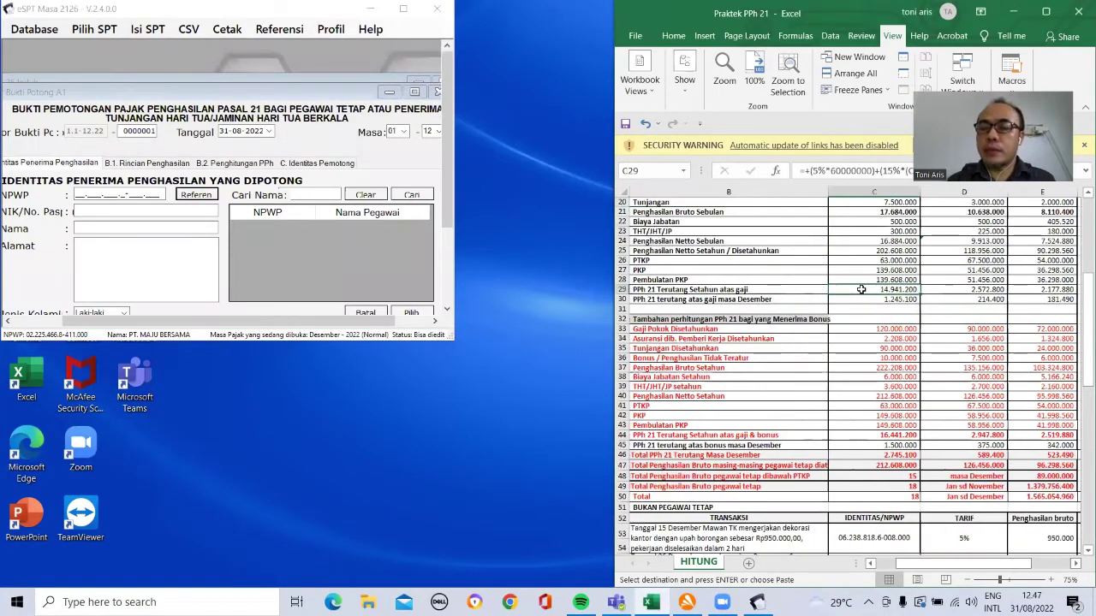
pyautogui.press('Up')
pyautogui.press('Up')
pyautogui.press('Up')
pyautogui.press('Up')
pyautogui.press('Up')
pyautogui.press('Up')
pyautogui.press('Up')
pyautogui.press('Up')
pyautogui.press('Up')
pyautogui.press('Up')
pyautogui.press('Up')
pyautogui.press('Up')
pyautogui.press('Up')
pyautogui.press('Up')
pyautogui.press('Up')
pyautogui.press('Up')
pyautogui.press('Up')
pyautogui.press('Up')
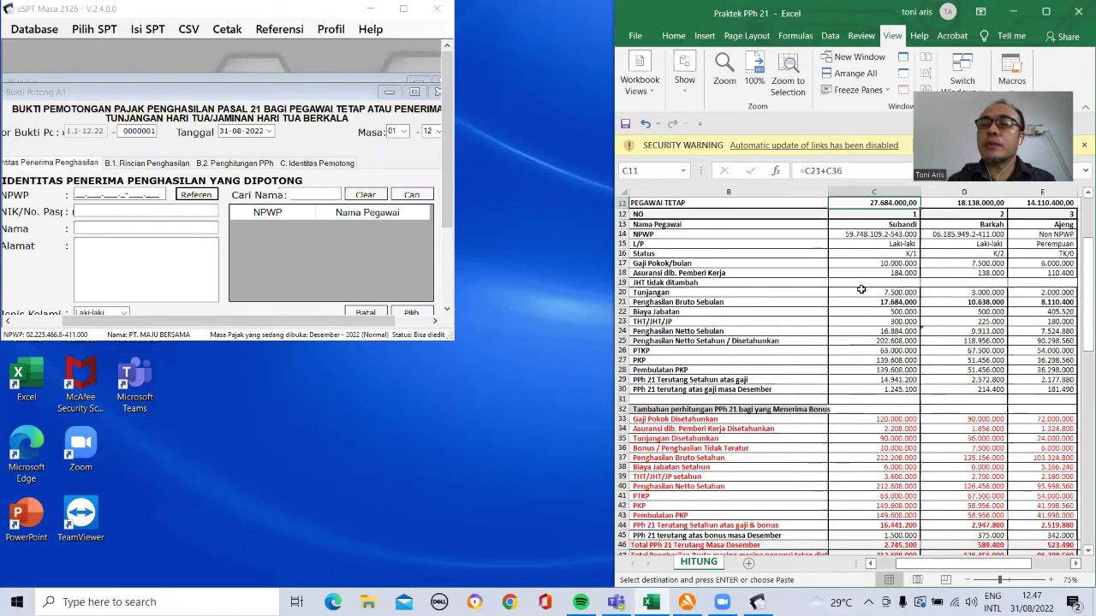
pyautogui.click(897, 235)
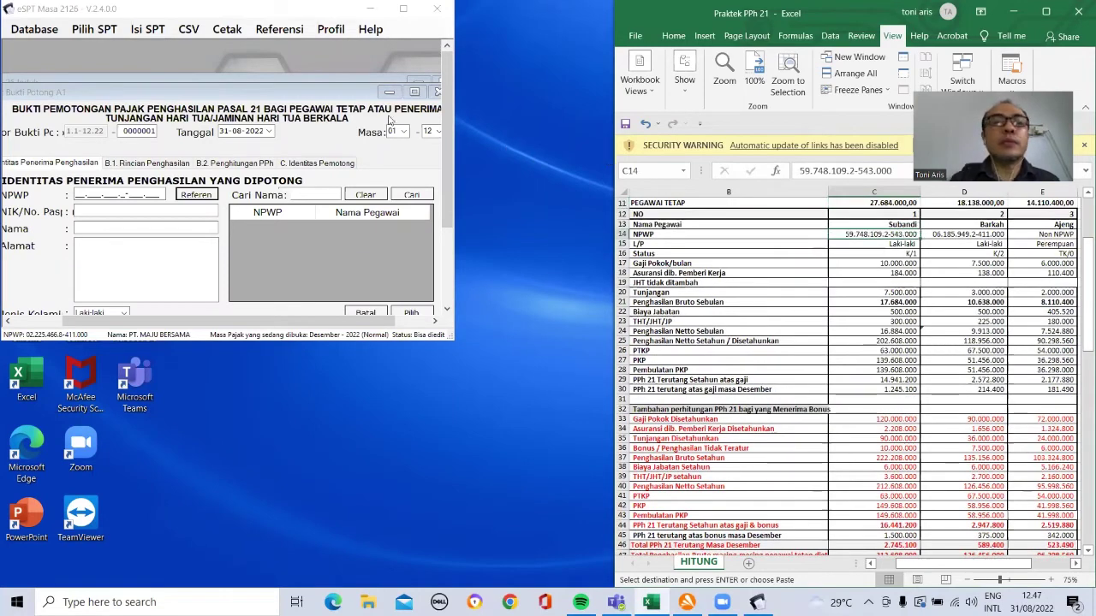
# Step: Copy the NPWP from C14 and paste it into the A1 slip's NPWP field
pyautogui.rightClick(843, 224)
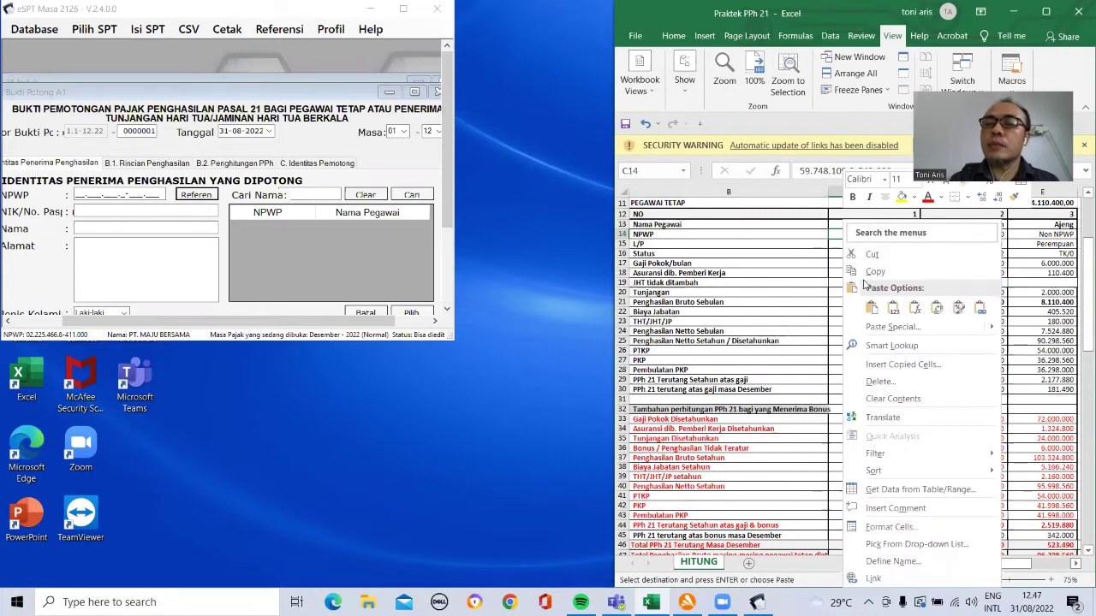
pyautogui.click(873, 271)
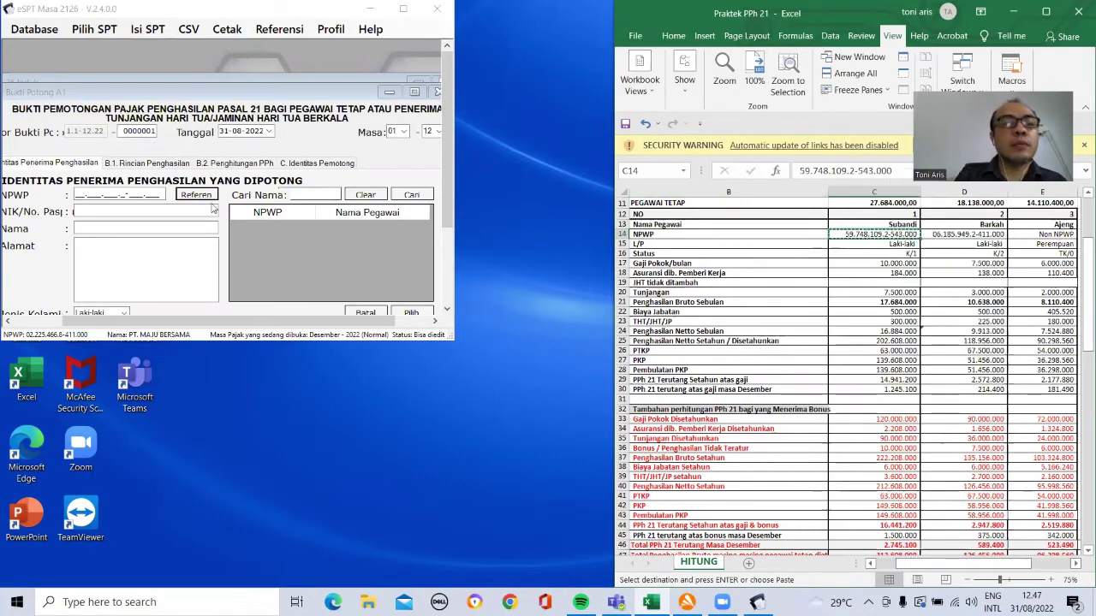
pyautogui.click(86, 194)
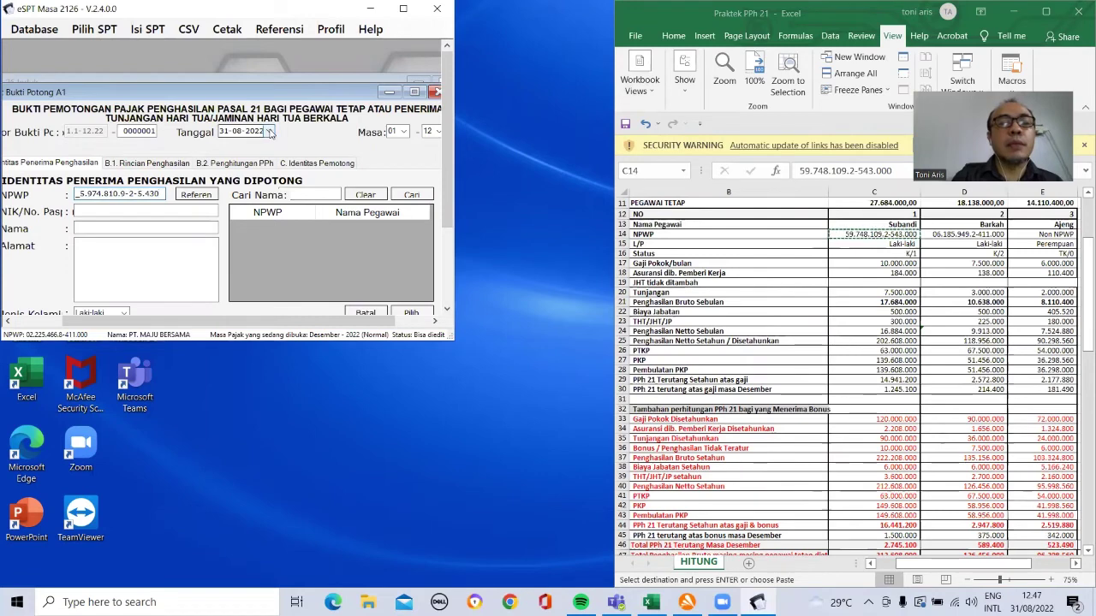
# Step: Set the slip date to 31 December 2022 and re-paste the employee's NPWP
pyautogui.click(268, 131)
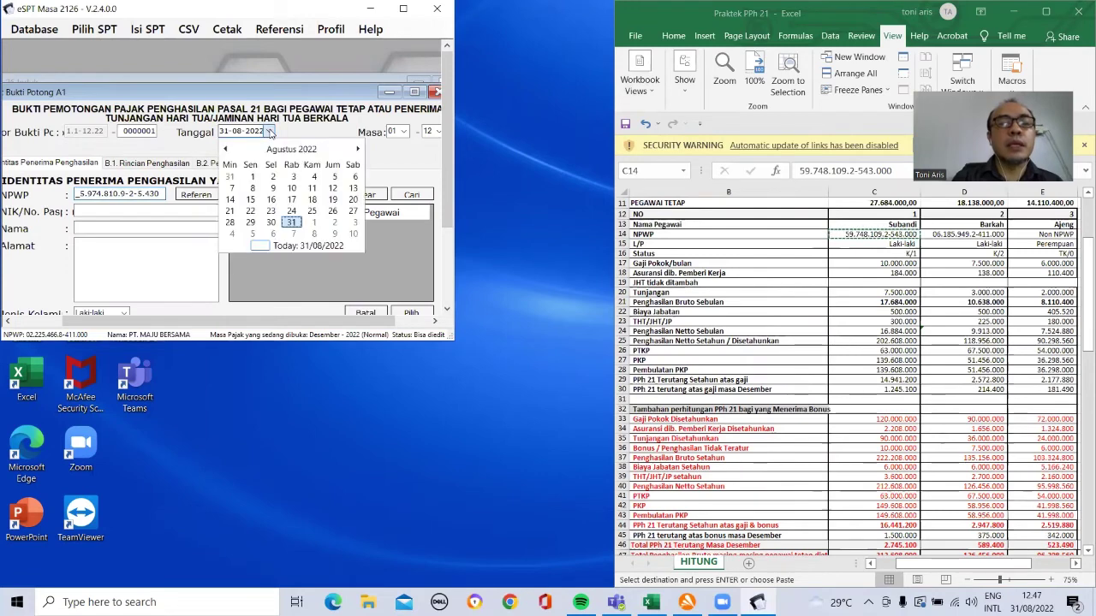
pyautogui.click(358, 149)
pyautogui.click(359, 149)
pyautogui.click(359, 149)
pyautogui.click(359, 149)
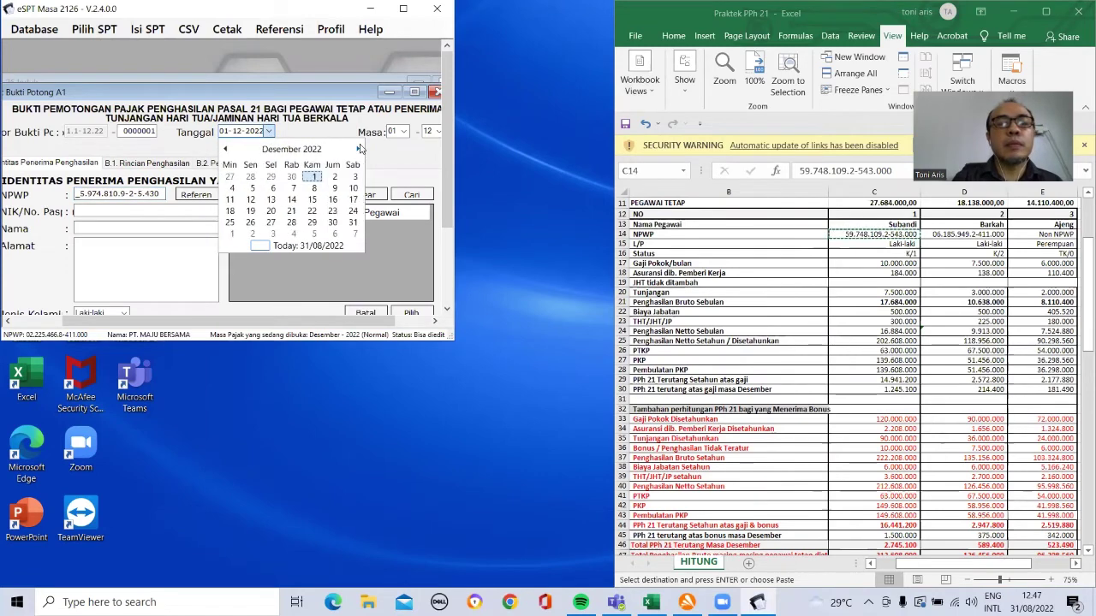
pyautogui.click(351, 223)
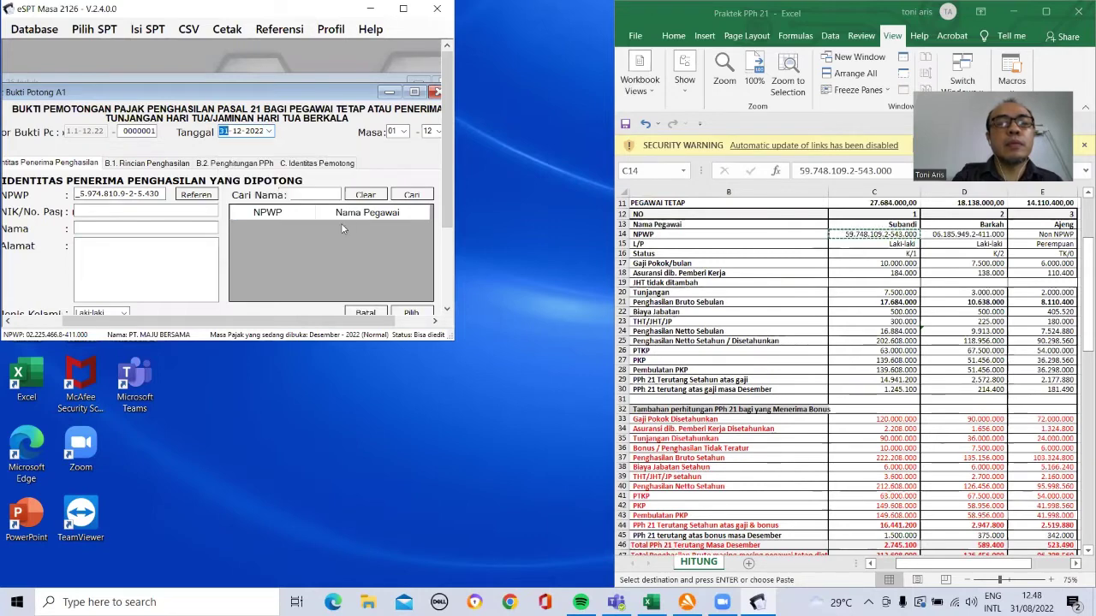
pyautogui.click(79, 195)
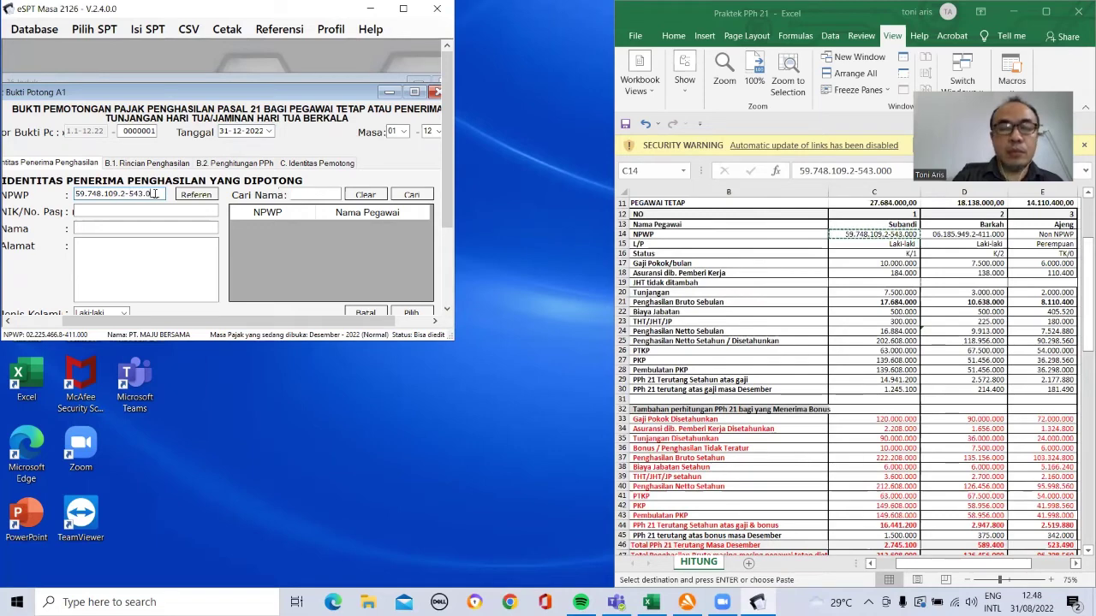
# Step: Enter a placeholder NIK, the employee's name and the address
pyautogui.click(154, 209)
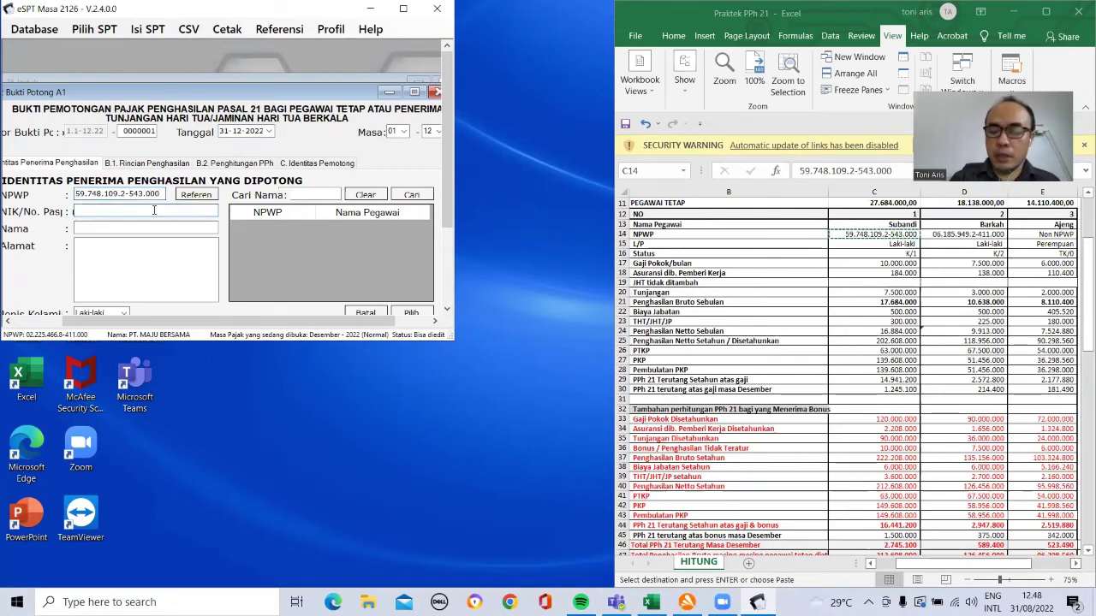
pyautogui.write('0000000000000000')
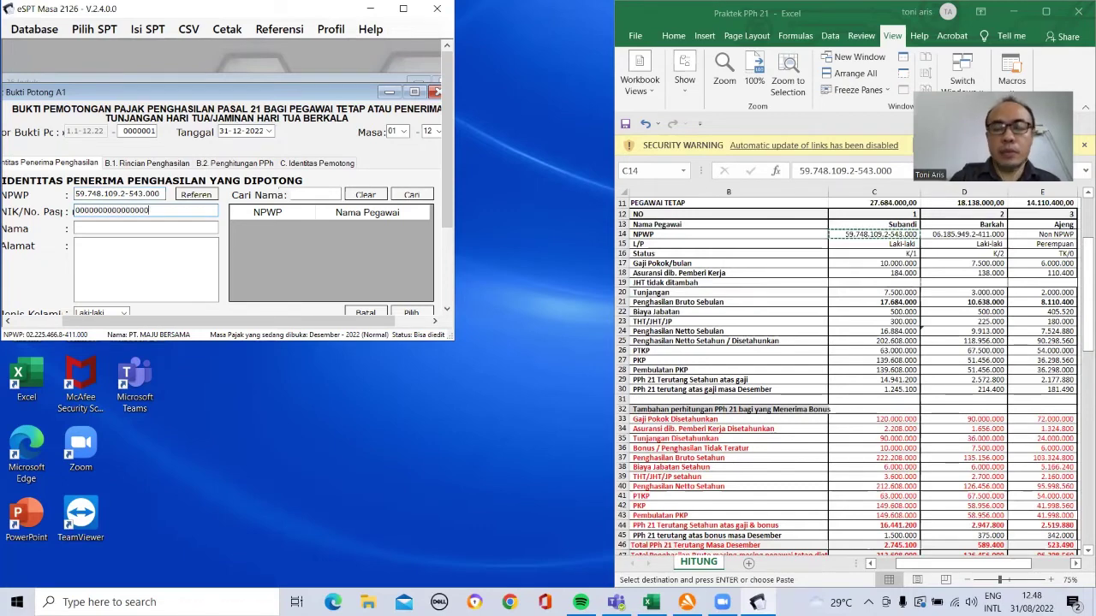
pyautogui.press('BackSpace')
pyautogui.write('1')
pyautogui.click(127, 227)
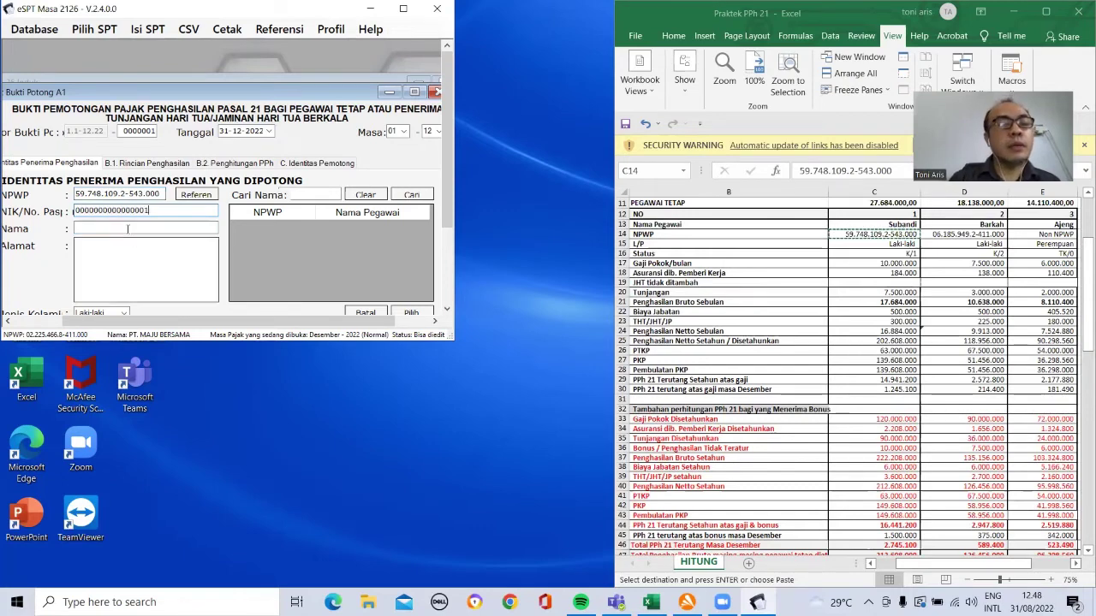
pyautogui.write('S')
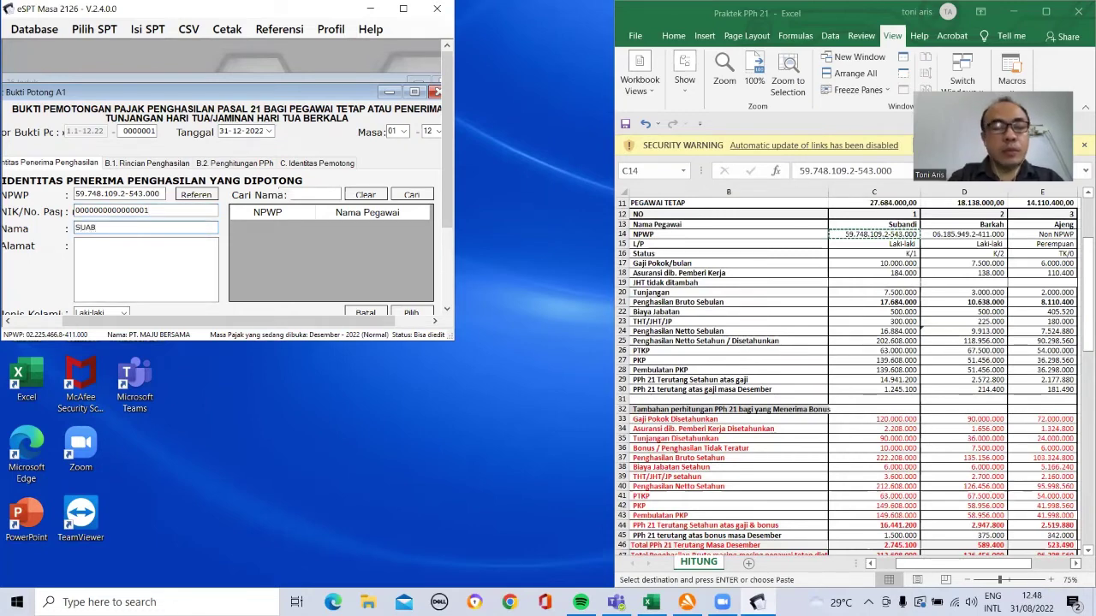
pyautogui.write('UBANDI')
pyautogui.click(96, 249)
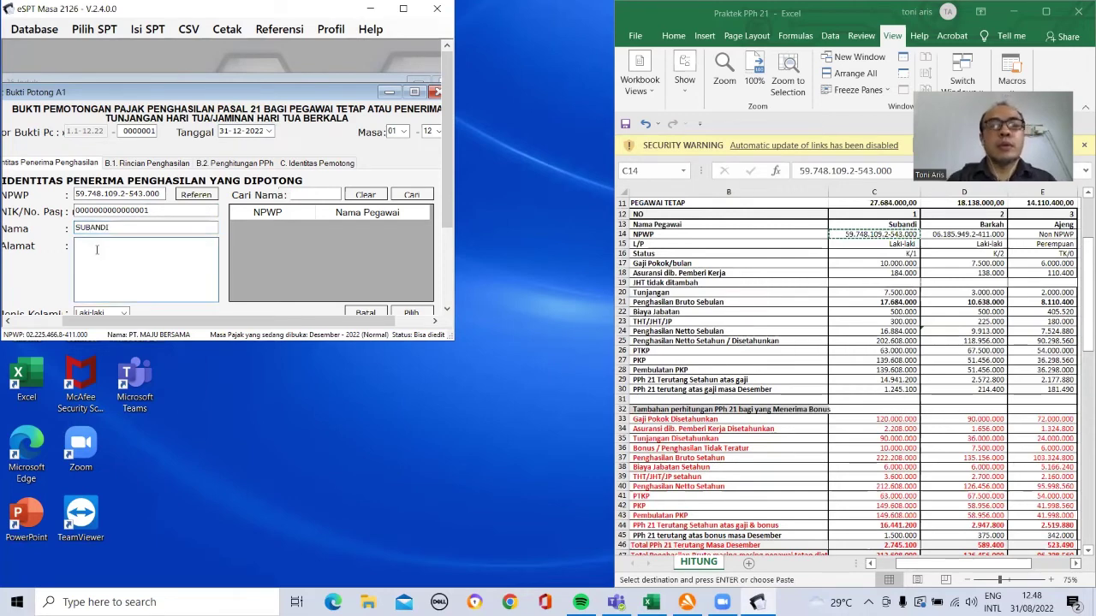
pyautogui.write('YOGYA')
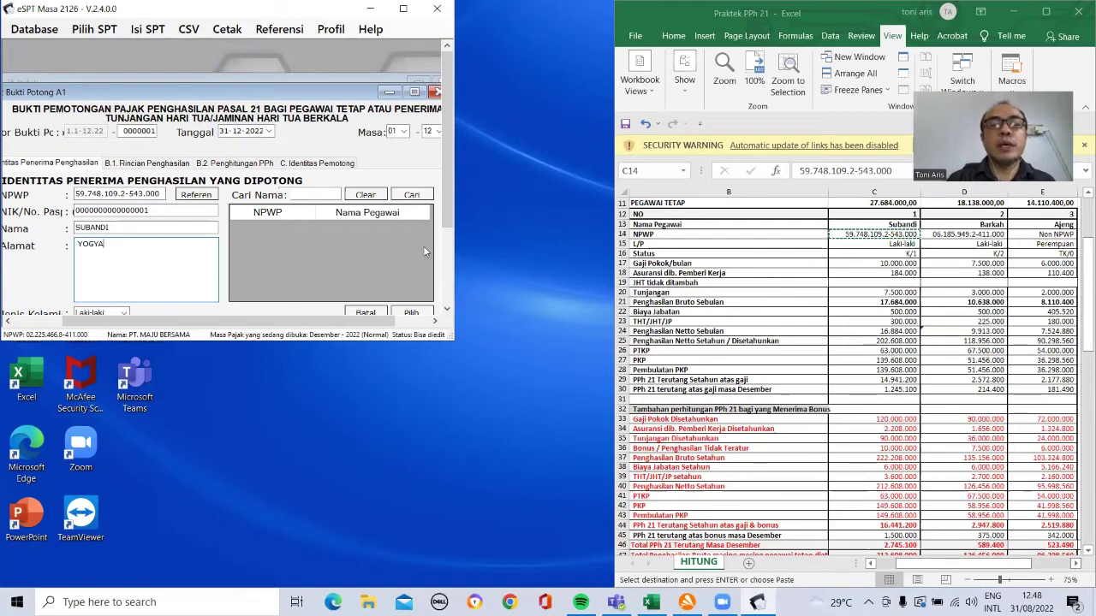
# Step: Set marital status K with 1 dependant and position DIREKTUR
pyautogui.scroll(-2, 282, 257)
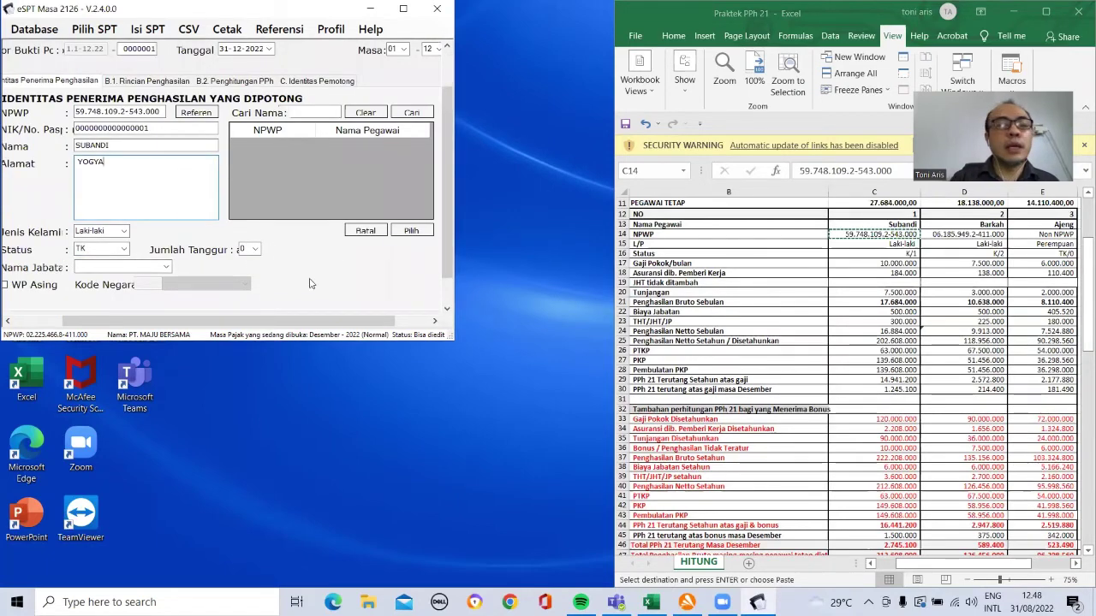
pyautogui.click(124, 249)
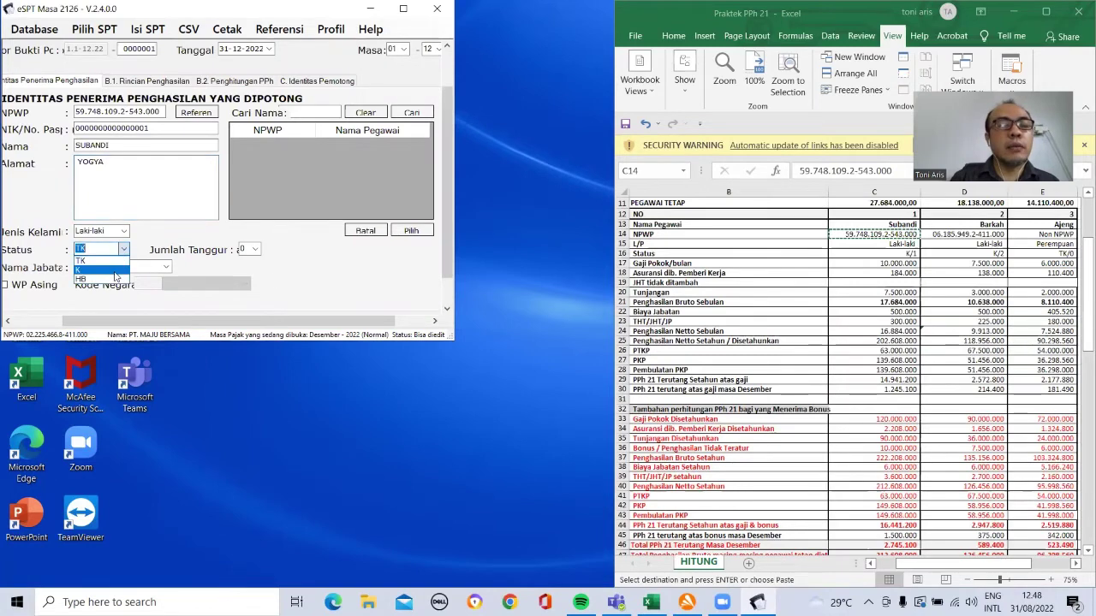
pyautogui.click(112, 270)
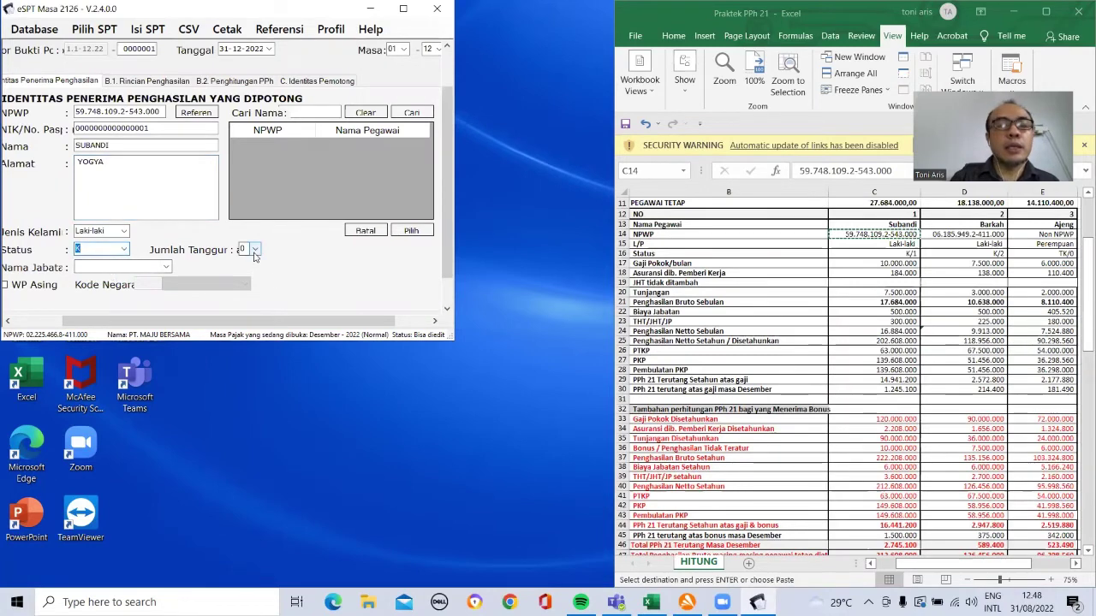
pyautogui.click(249, 273)
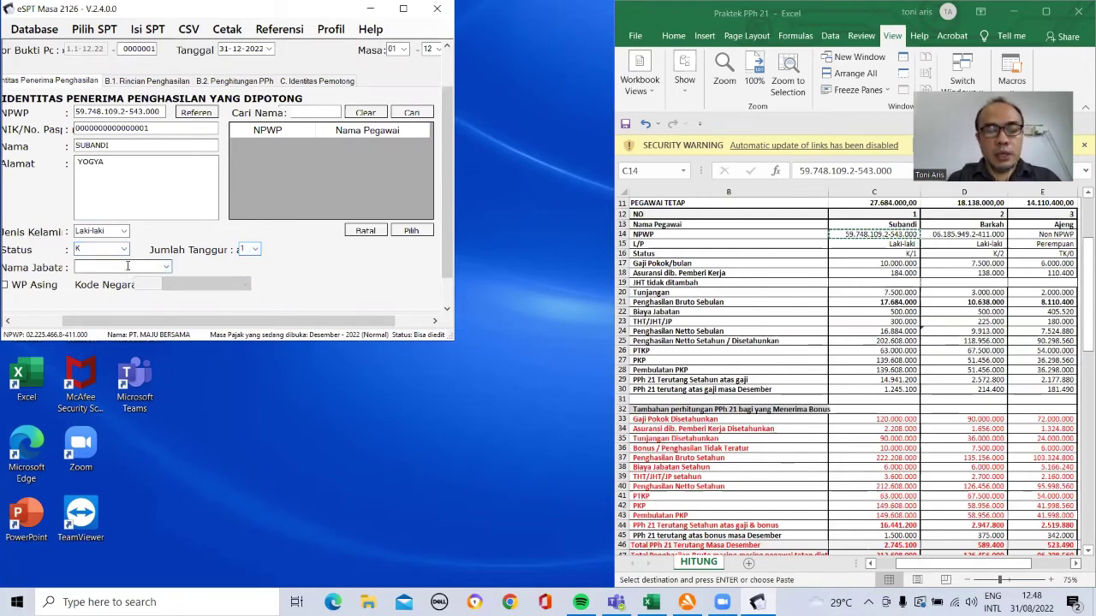
pyautogui.write('REKTUR')
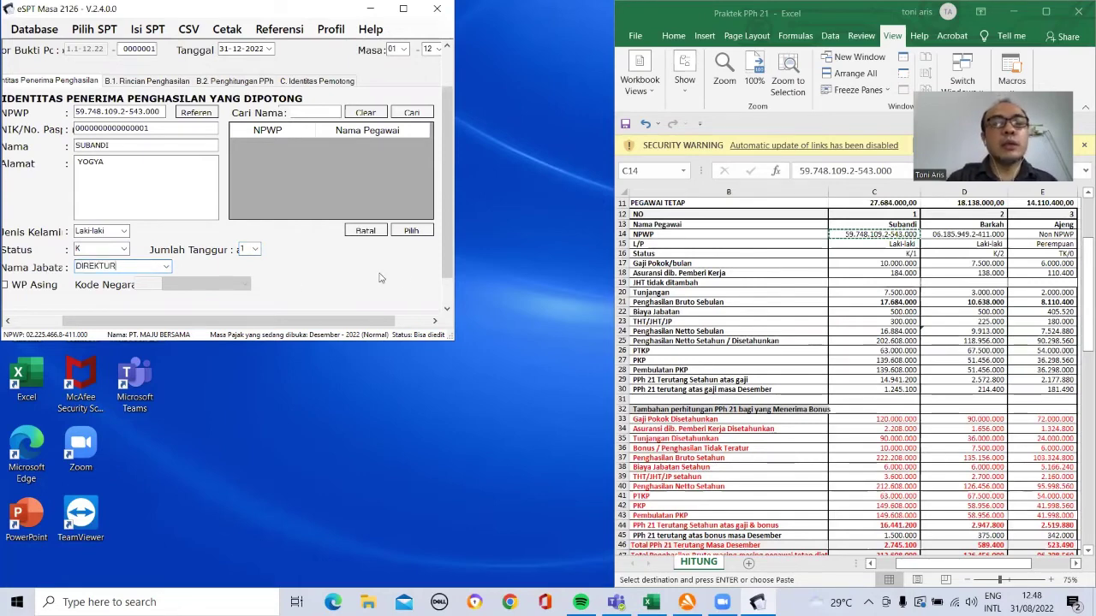
pyautogui.scroll(-2, 441, 270)
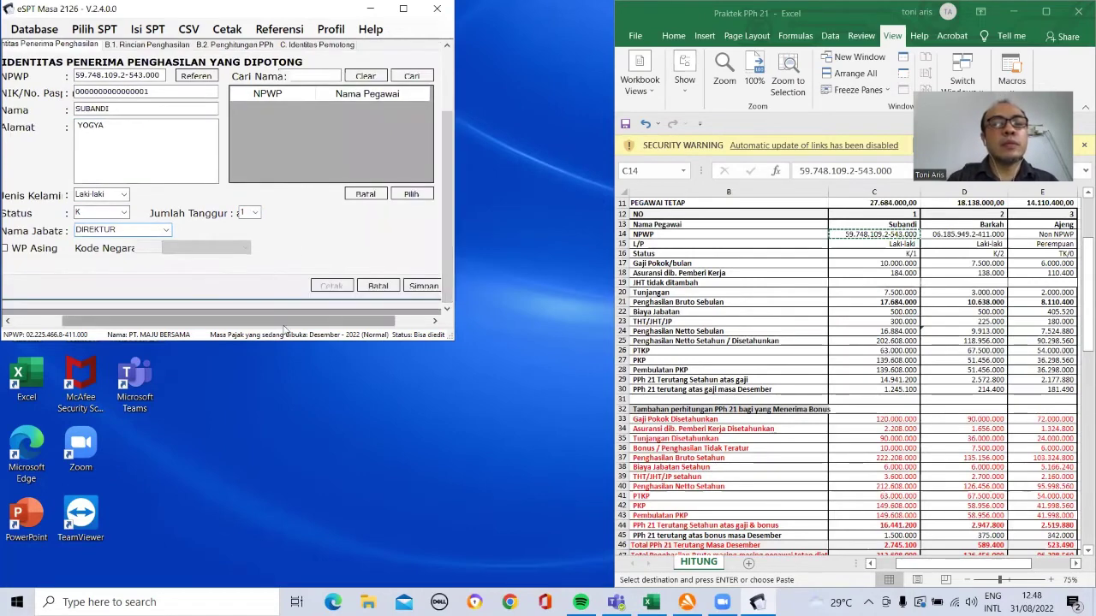
# Step: Save the first withholding slip and confirm the save
pyautogui.click(422, 289)
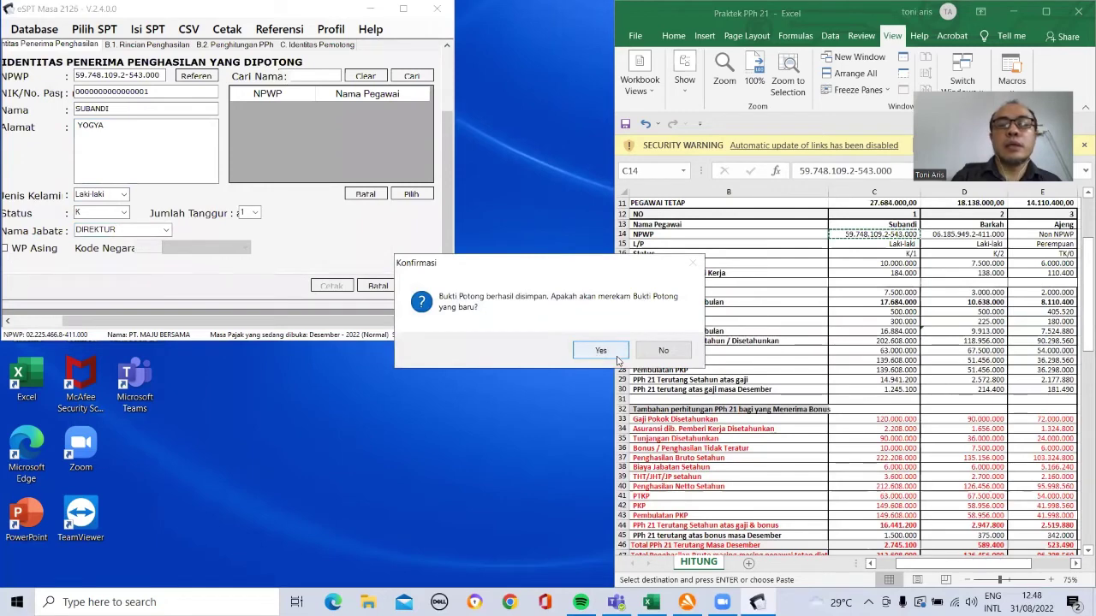
pyautogui.click(646, 352)
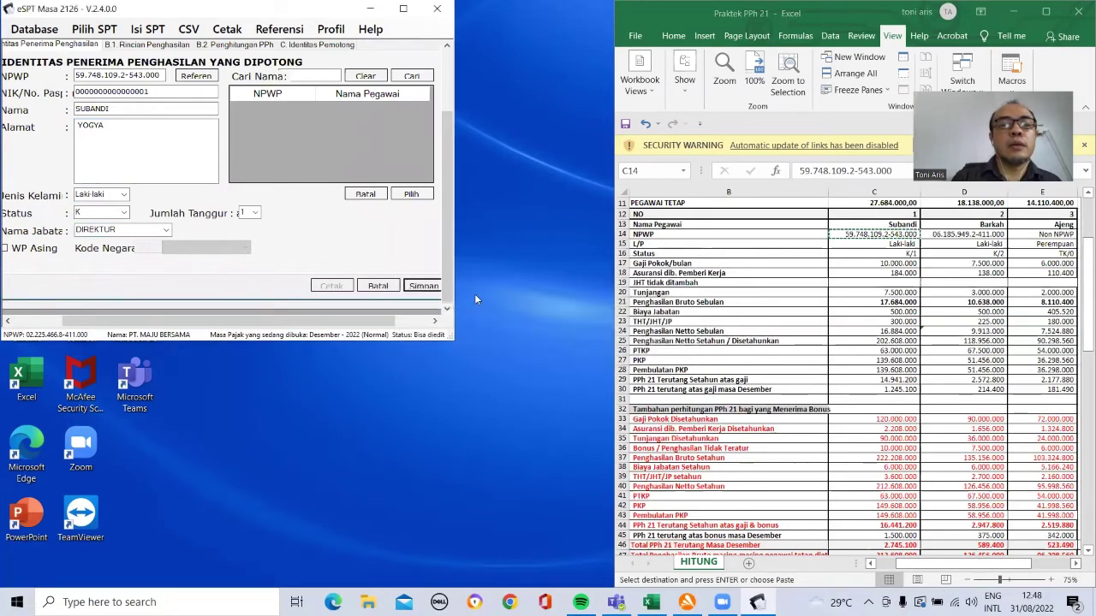
pyautogui.click(137, 45)
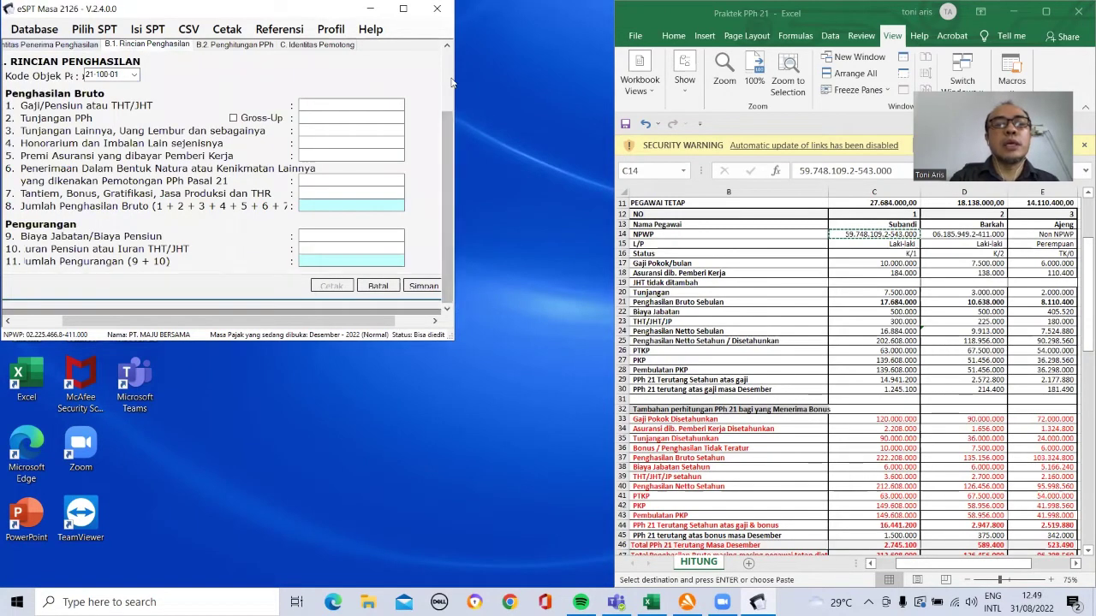
pyautogui.moveTo(444, 154); pyautogui.dragTo(450, 53)
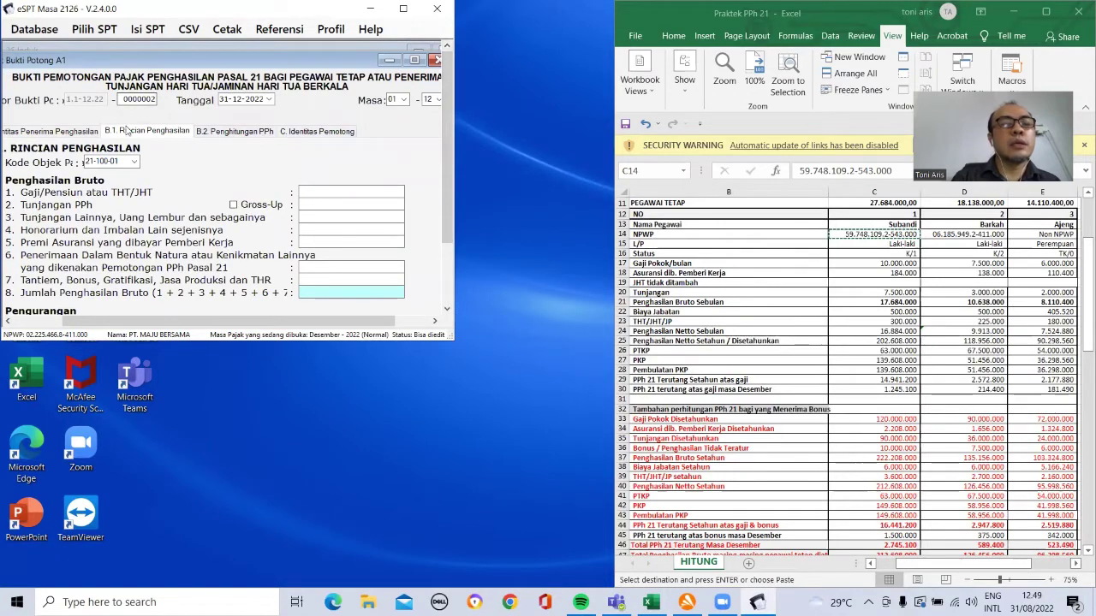
# Step: Fill slip 0000002 with the employee chosen from the Referensi list and show its income details
pyautogui.click(85, 133)
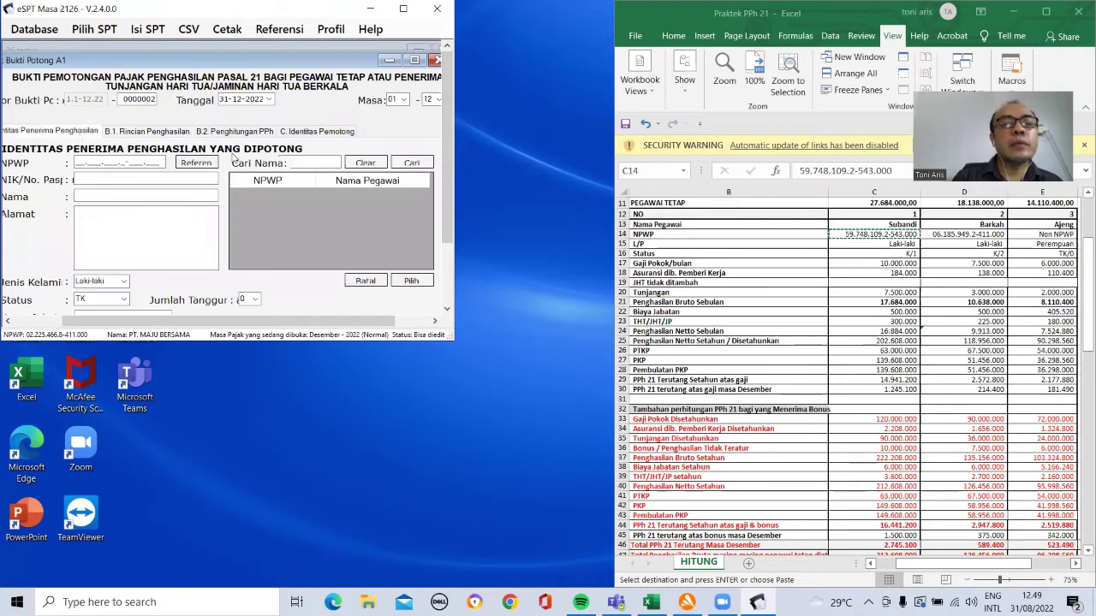
pyautogui.click(197, 162)
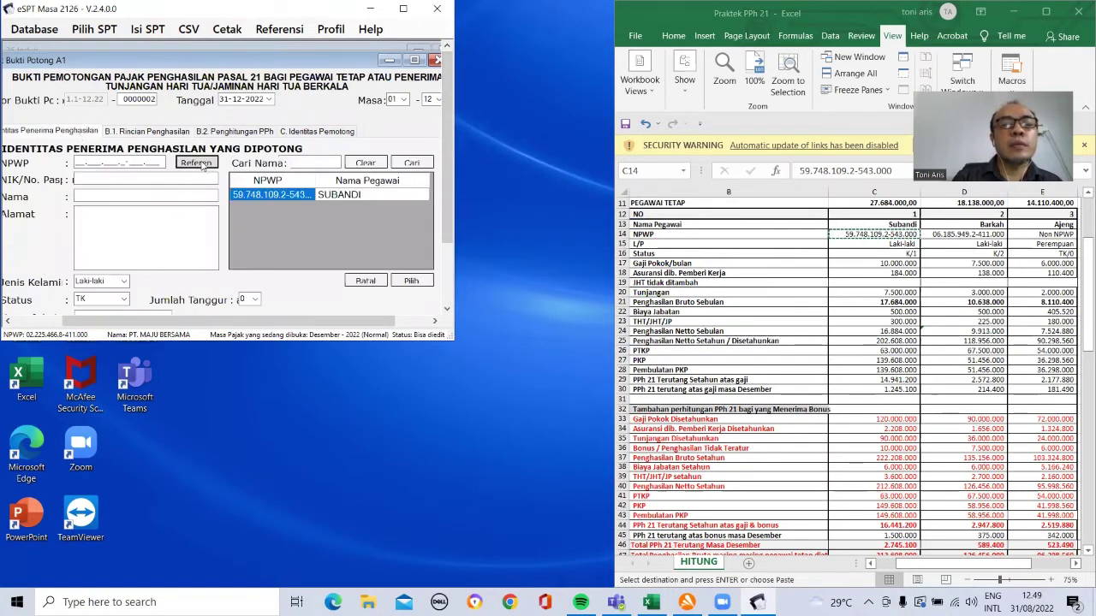
pyautogui.click(342, 195)
pyautogui.click(411, 282)
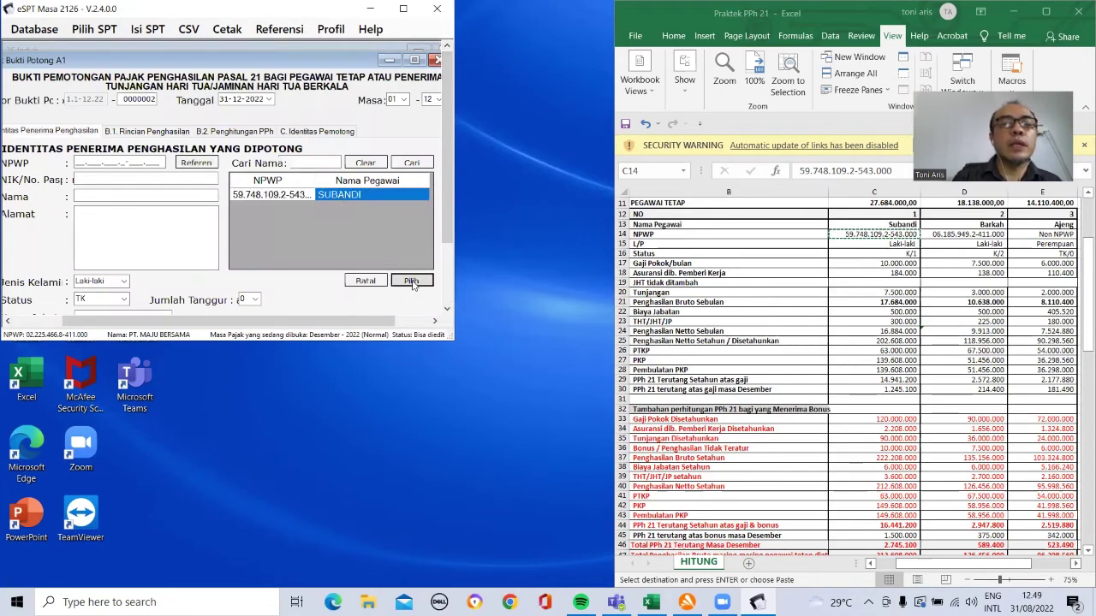
pyautogui.click(147, 131)
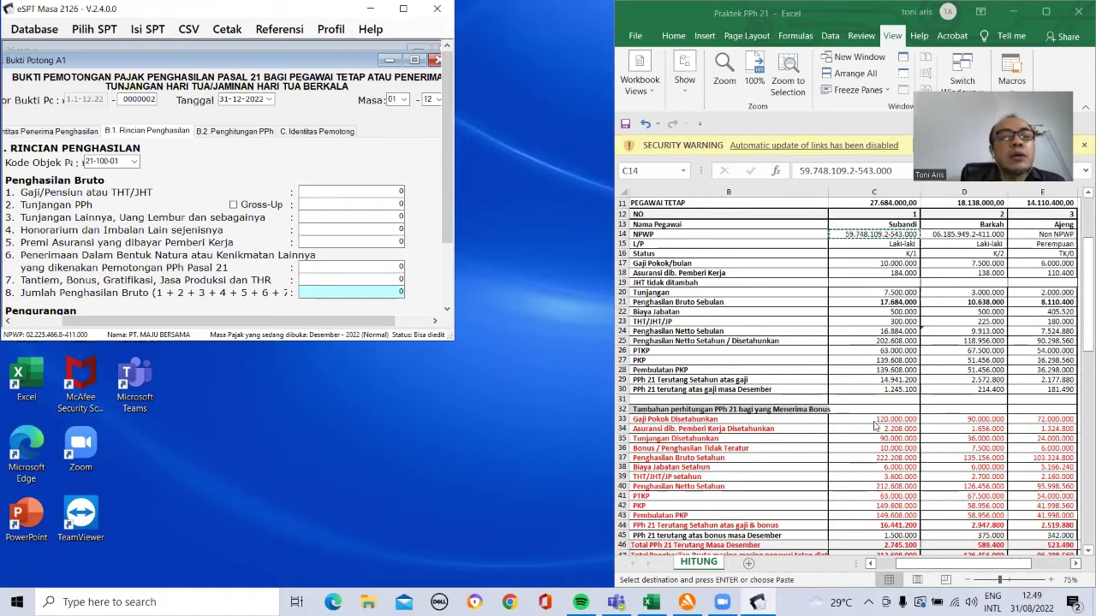
# Step: Scroll the HITUNG sheet to column A and widen Excel to show columns A through F
pyautogui.click(880, 419)
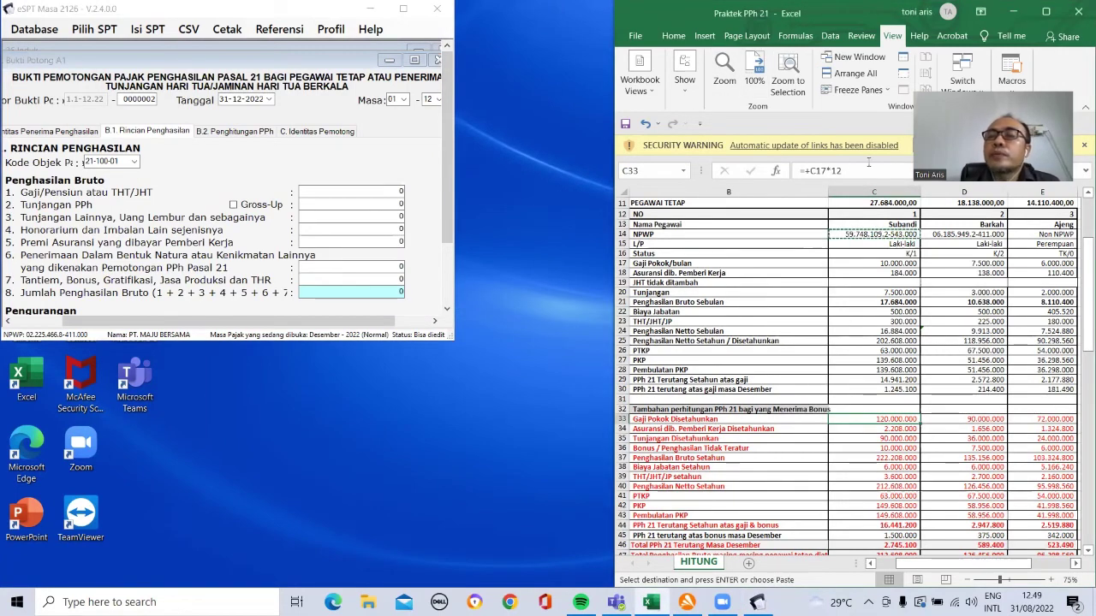
pyautogui.moveTo(899, 564); pyautogui.dragTo(877, 569)
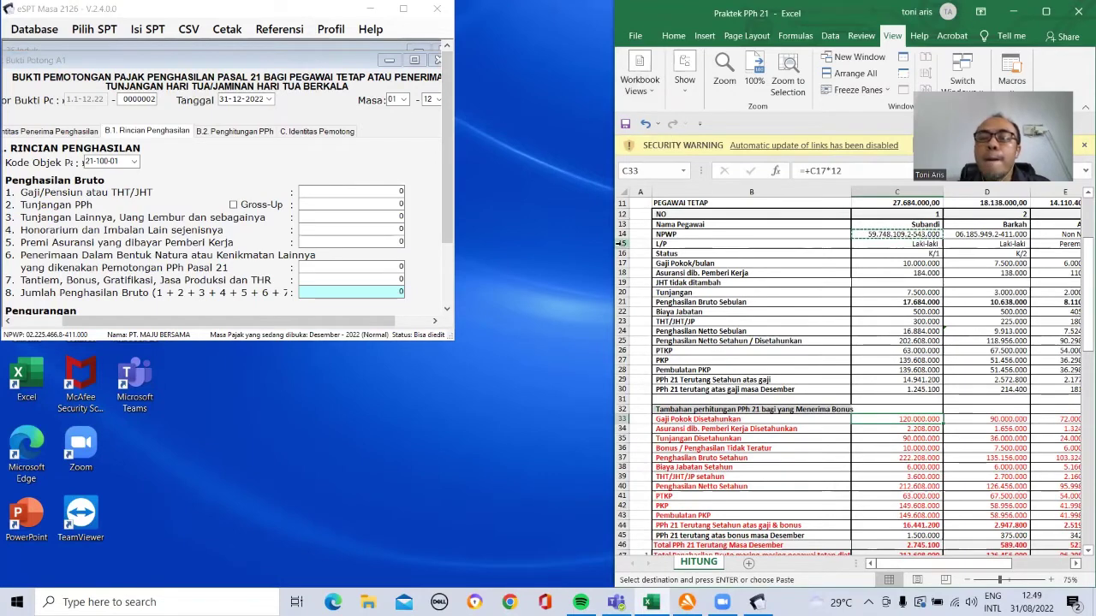
pyautogui.moveTo(623, 229); pyautogui.dragTo(582, 233)
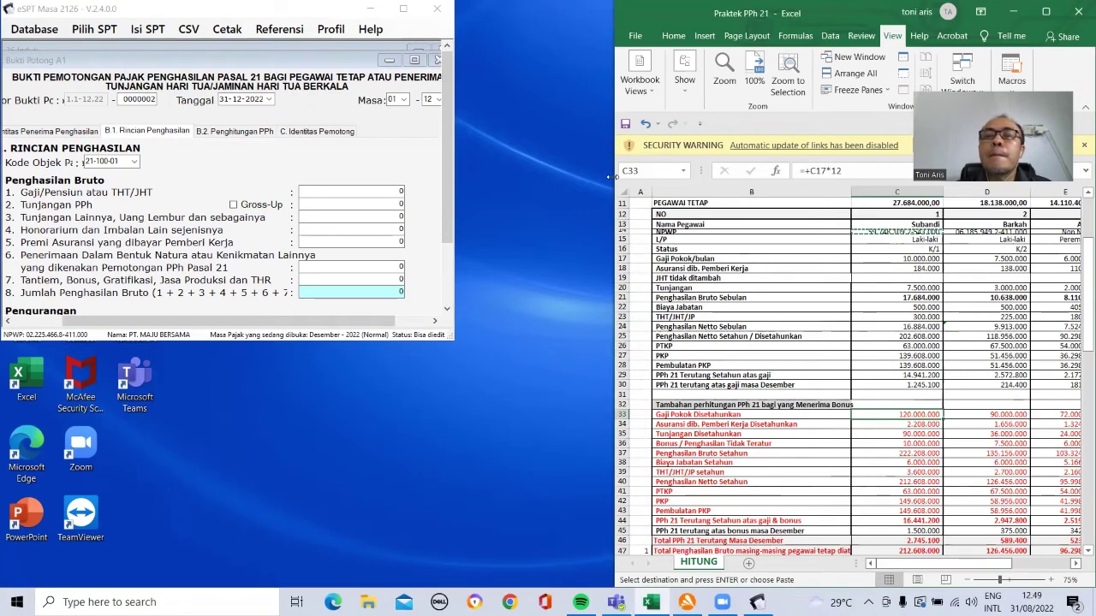
pyautogui.moveTo(610, 177); pyautogui.dragTo(517, 176)
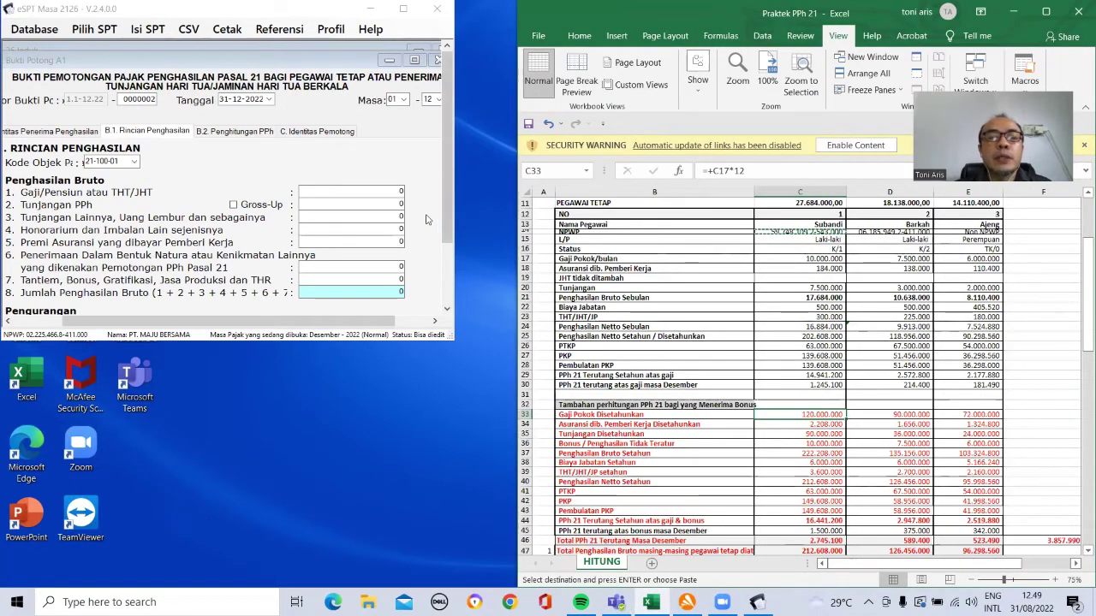
# Step: Enter salary 120.000.000 and allowances 90.000.000 copied from Excel cell C35
pyautogui.click(397, 192)
pyautogui.write('120000000')
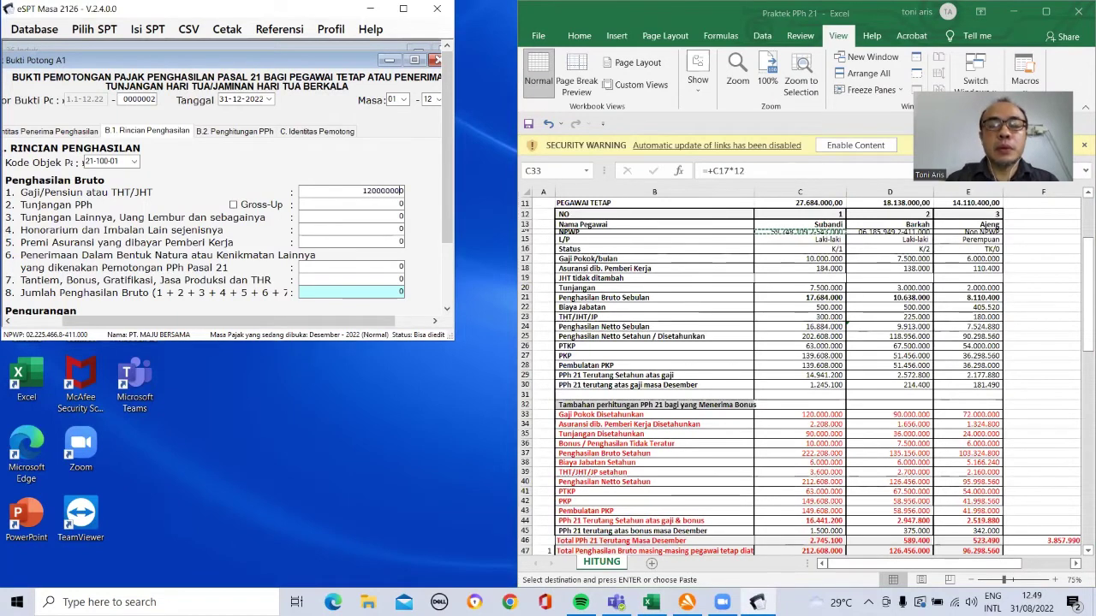
pyautogui.click(370, 204)
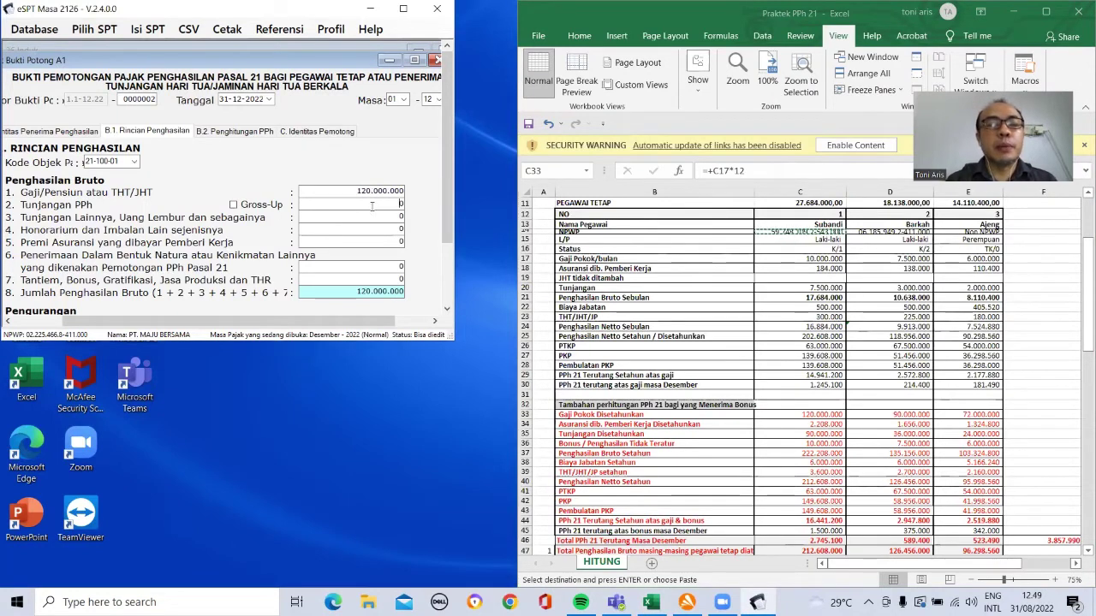
pyautogui.click(370, 217)
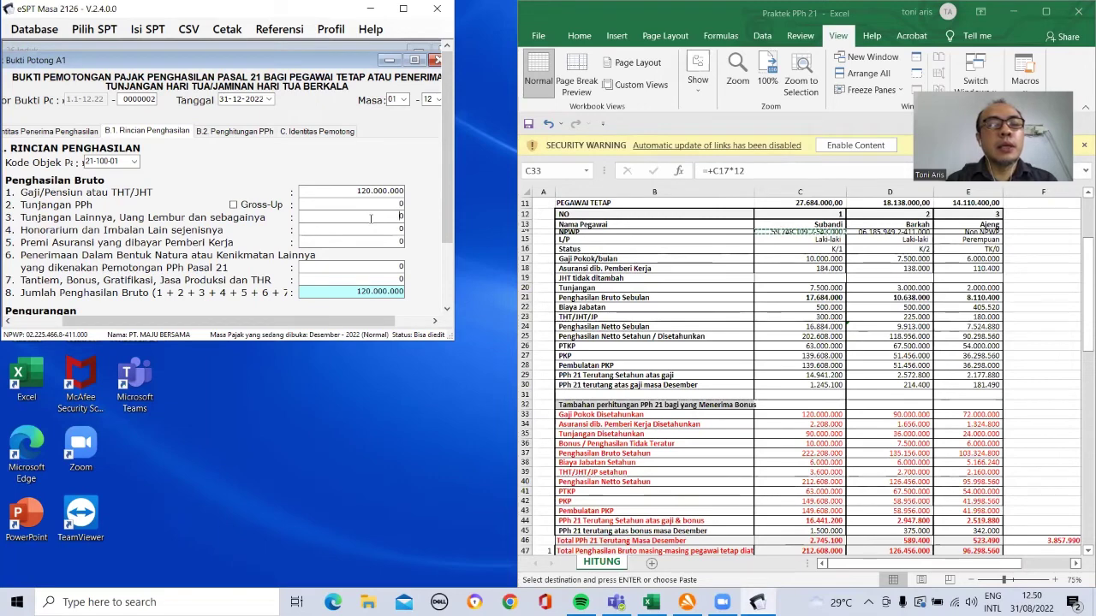
pyautogui.click(817, 436)
pyautogui.click(816, 436)
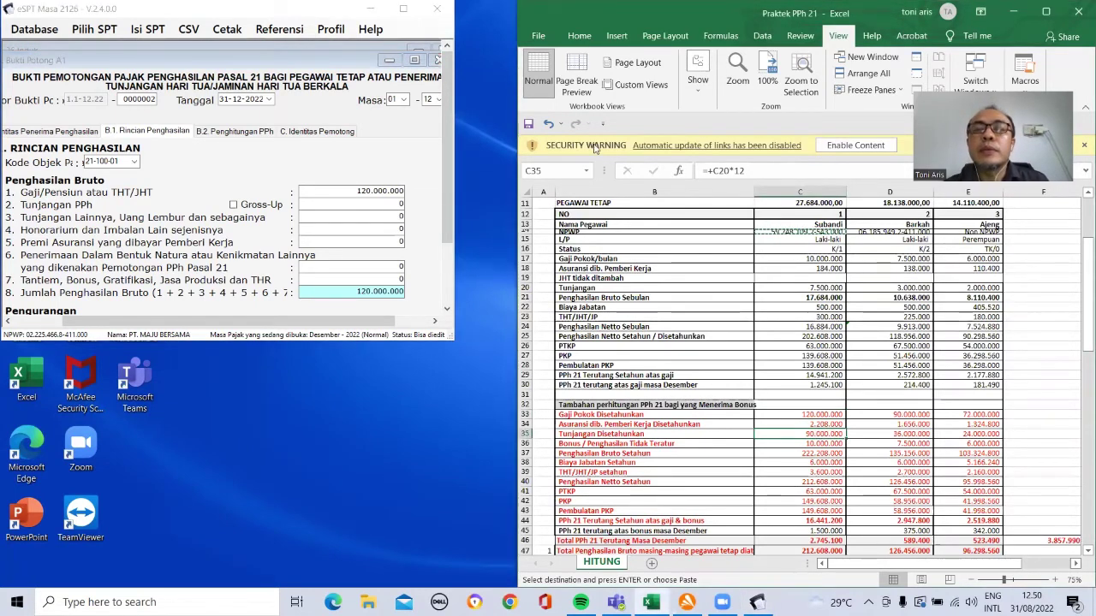
pyautogui.rightClick(779, 433)
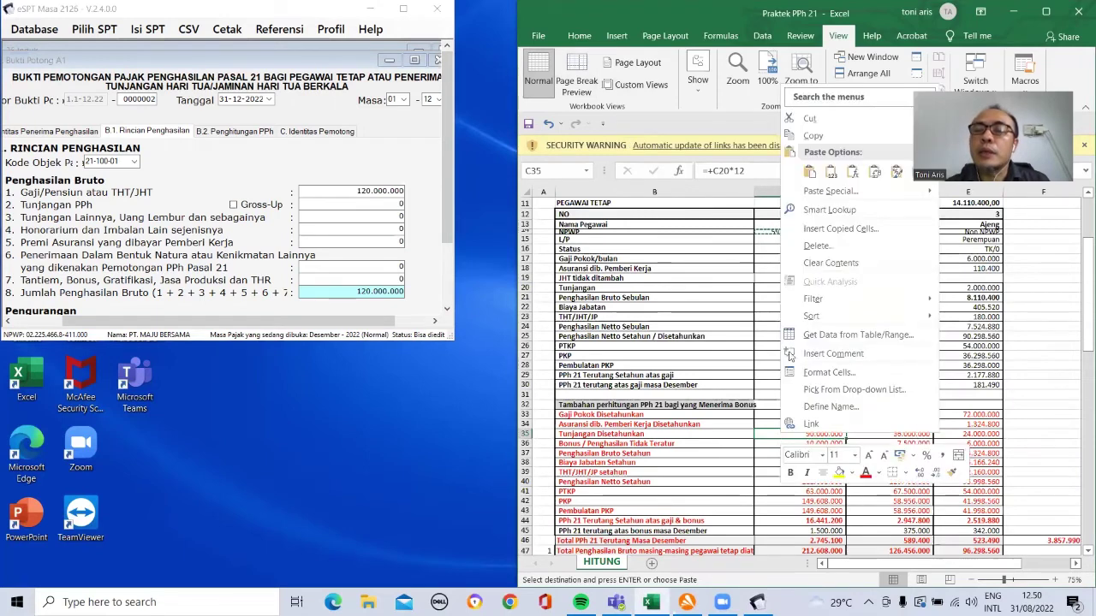
pyautogui.click(809, 137)
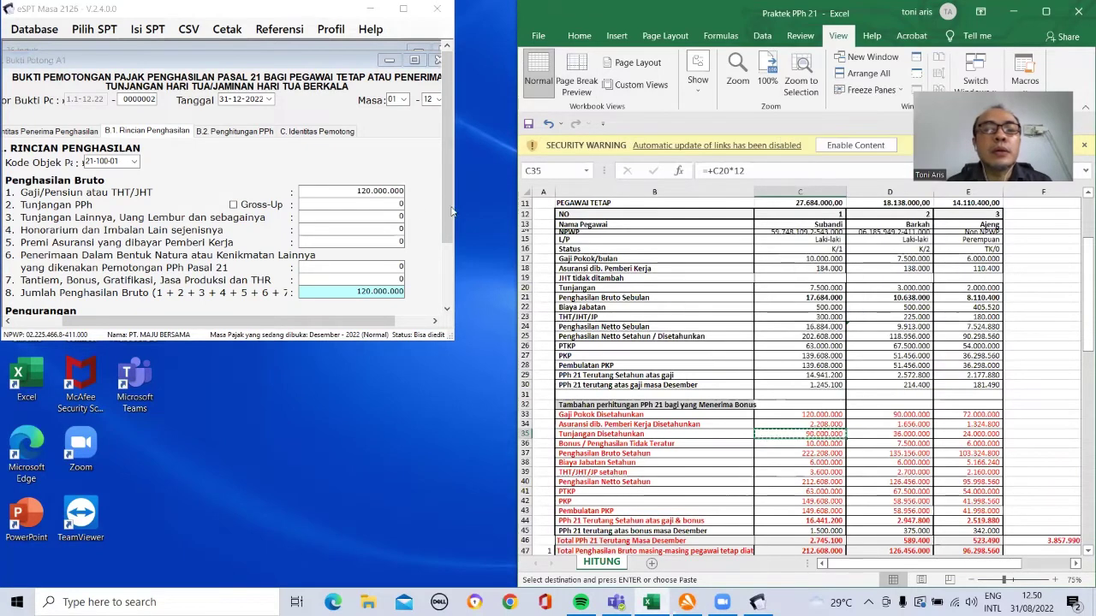
pyautogui.click(378, 221)
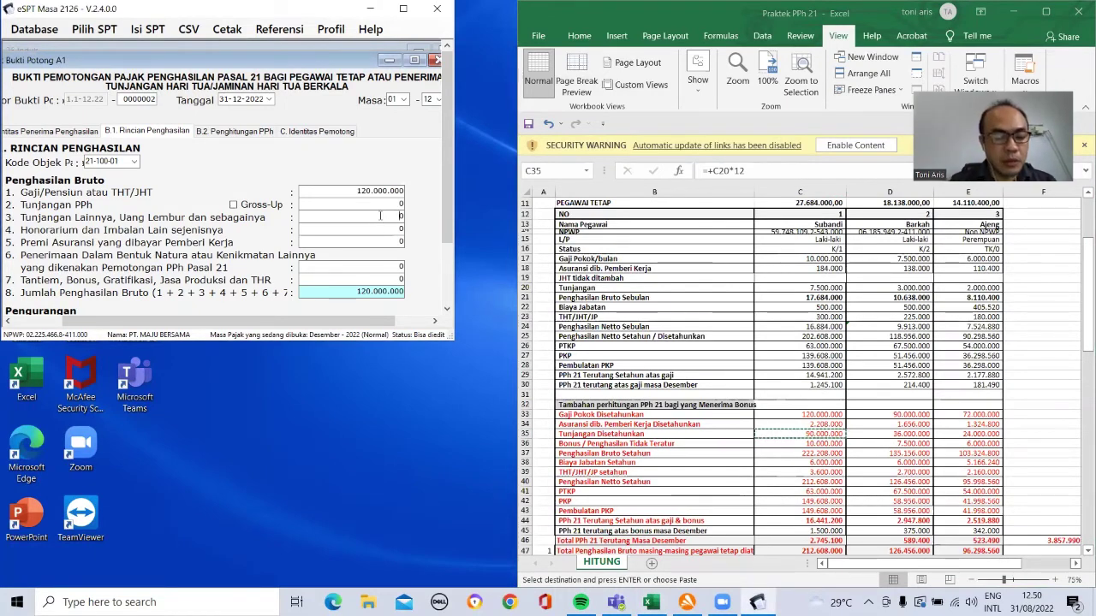
pyautogui.hotkey('ctrl', 'v')
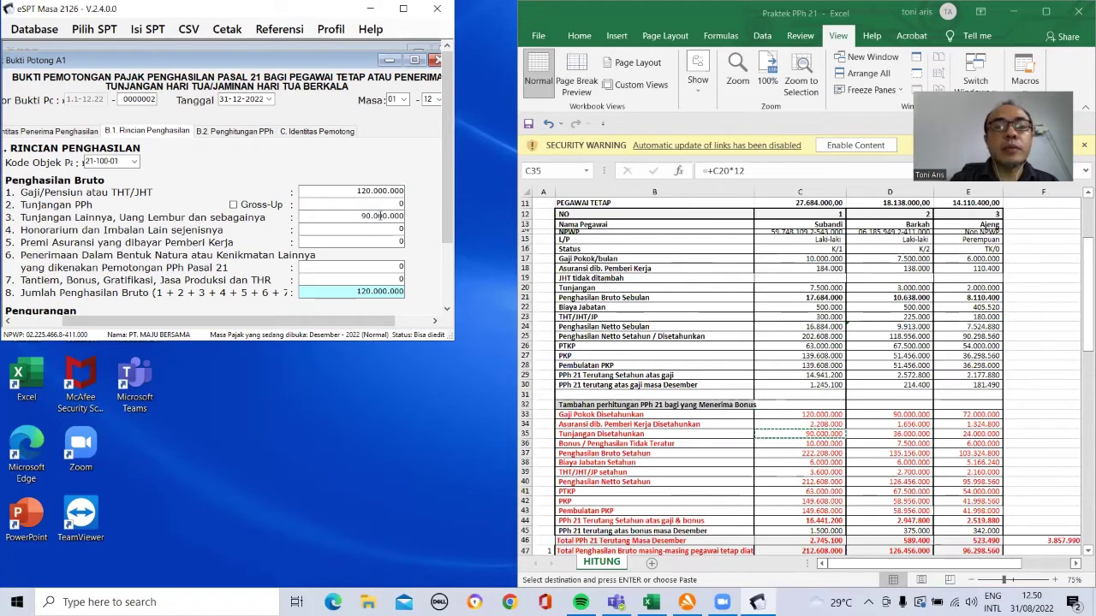
pyautogui.click(382, 230)
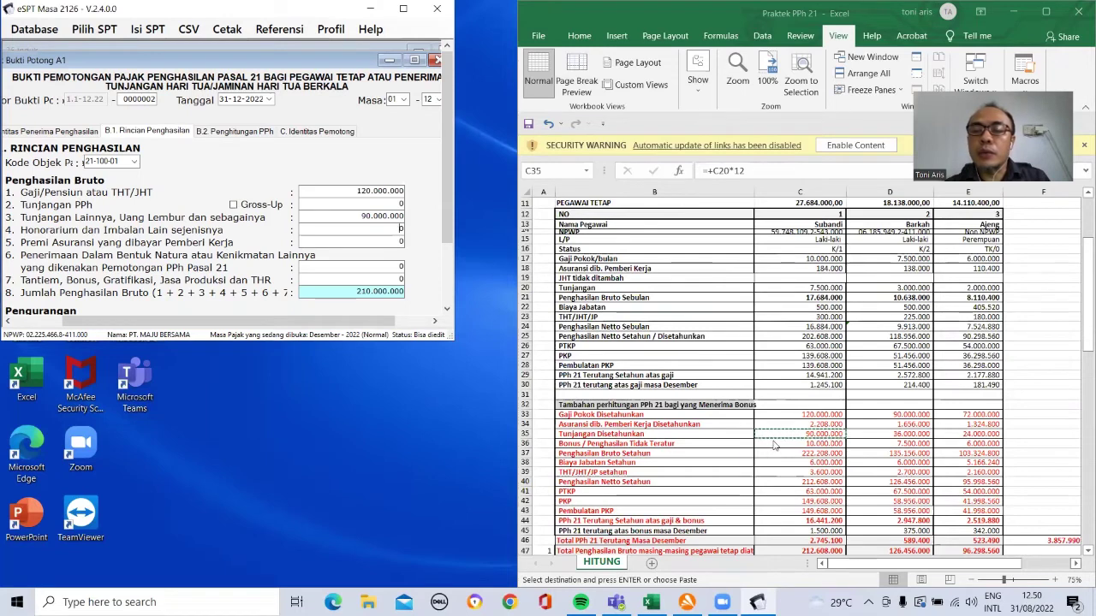
# Step: Enter the insurance premium 2.208.000 after checking it in Excel
pyautogui.click(782, 418)
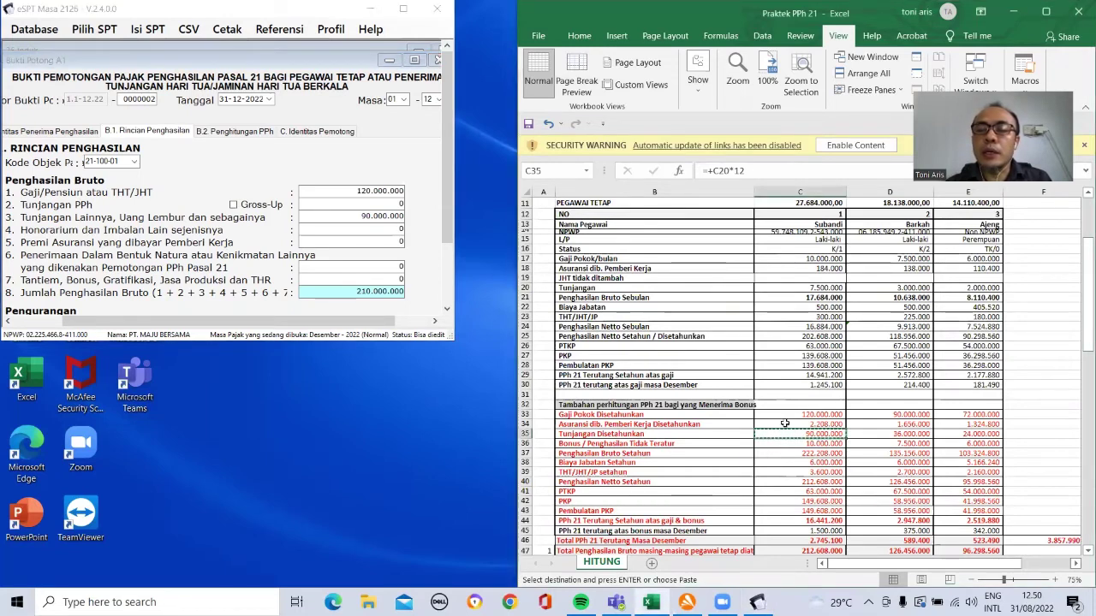
pyautogui.click(784, 423)
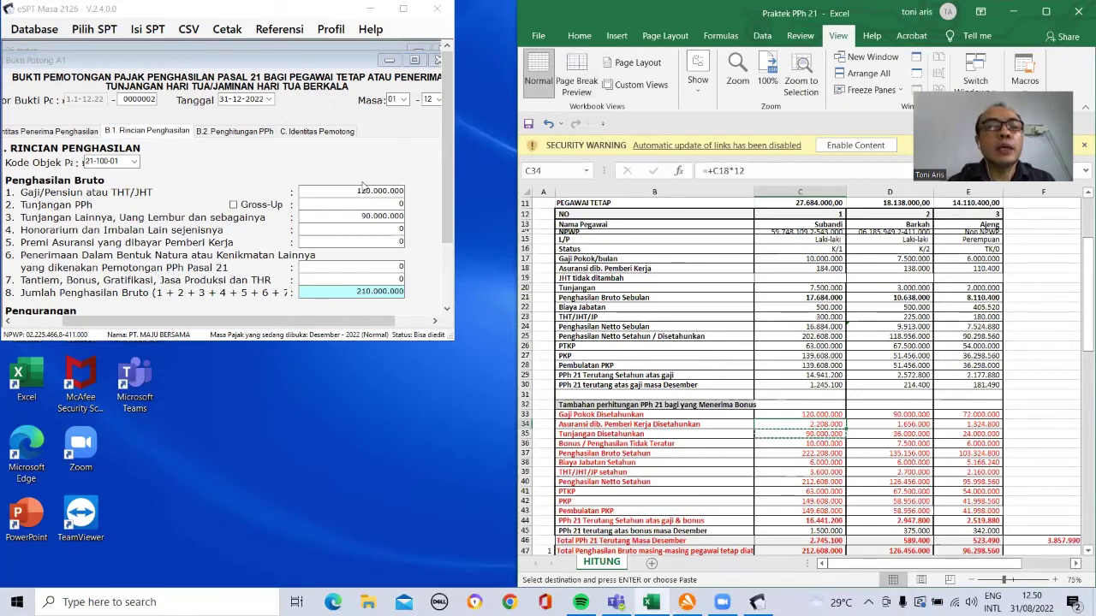
pyautogui.click(368, 243)
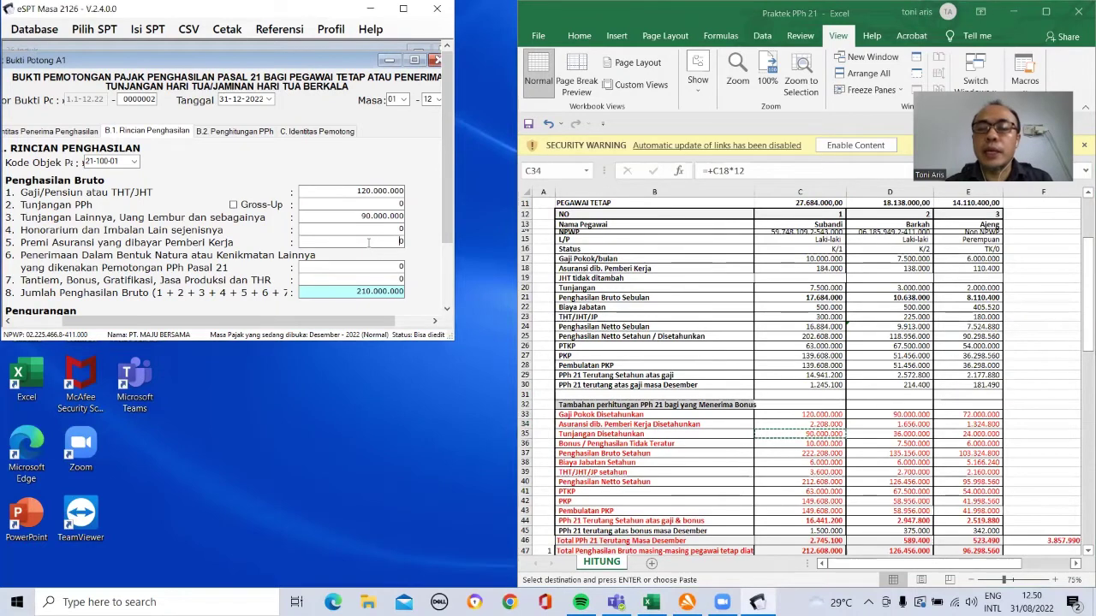
pyautogui.write('2208000')
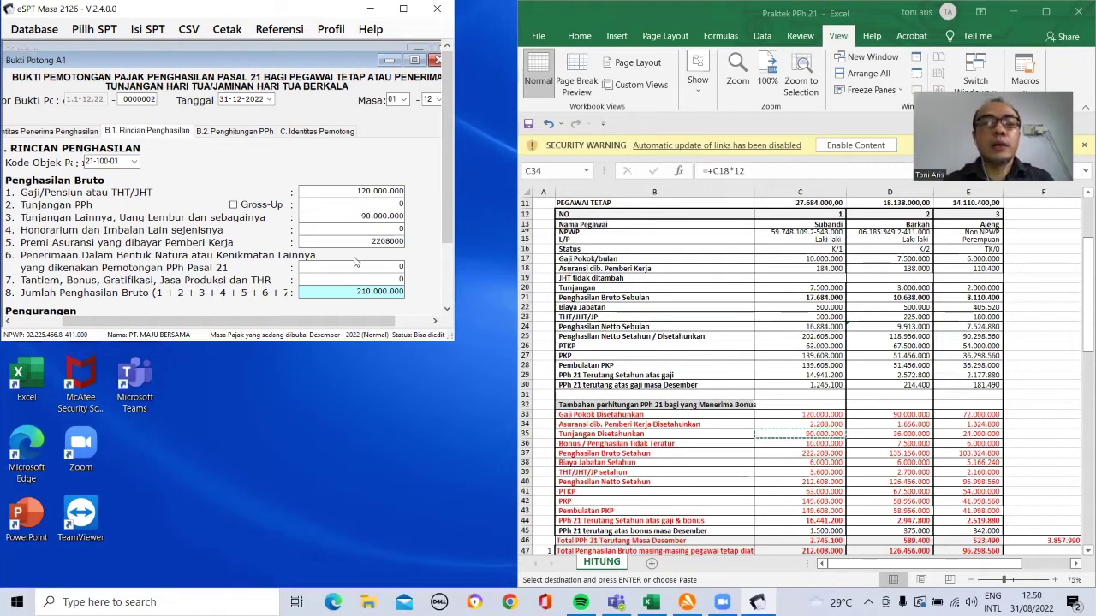
pyautogui.click(359, 266)
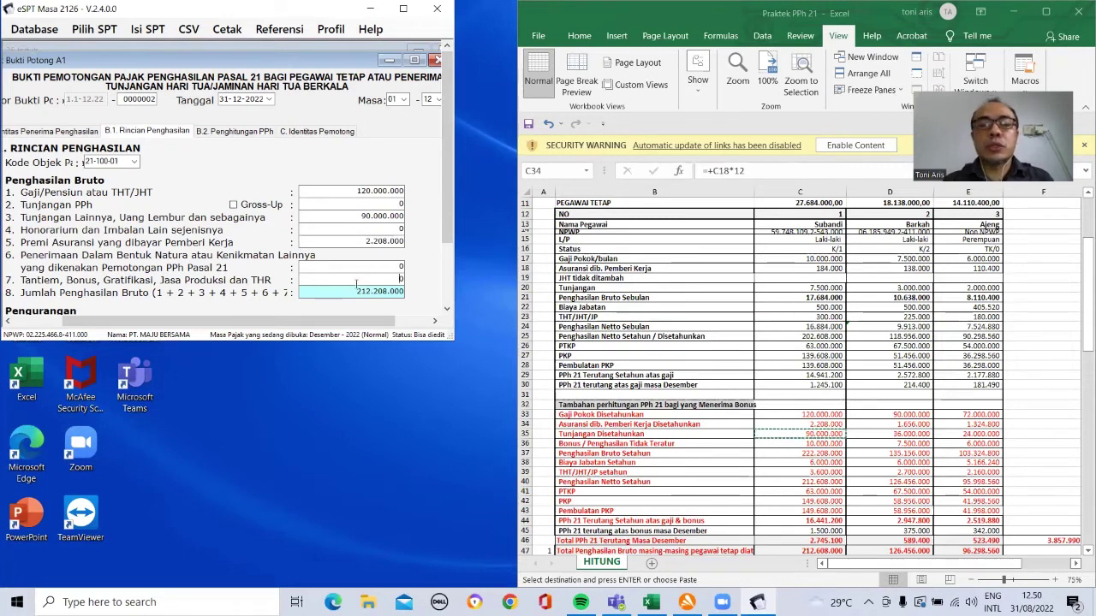
# Step: Enter bonus/THR 10.000.000 in field 7, bringing gross income to 222.208.000
pyautogui.click(395, 279)
pyautogui.write('1000000')
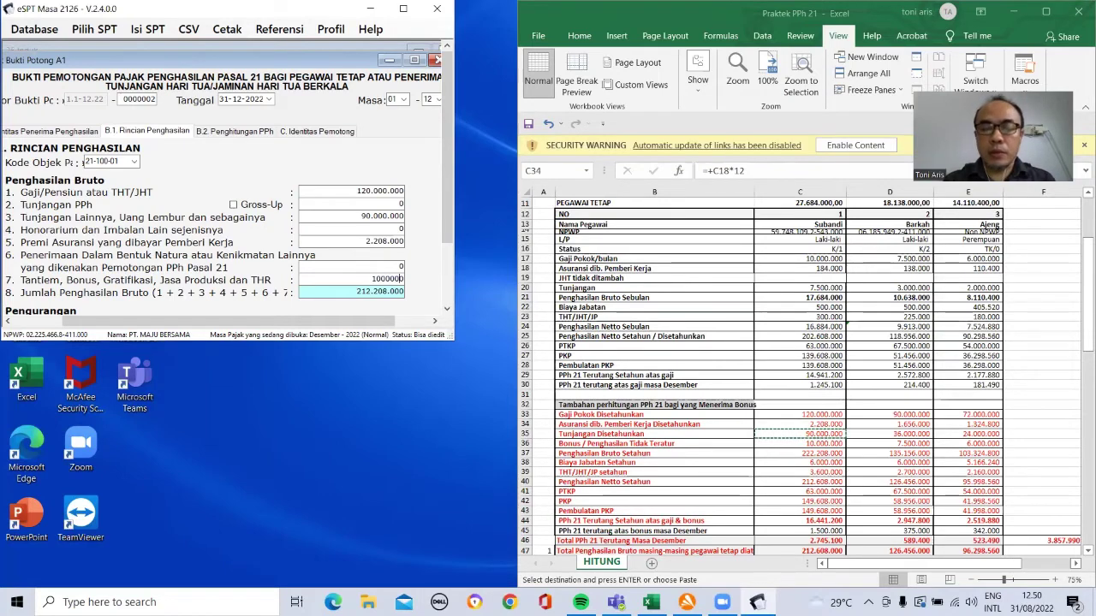
pyautogui.press('Tab')
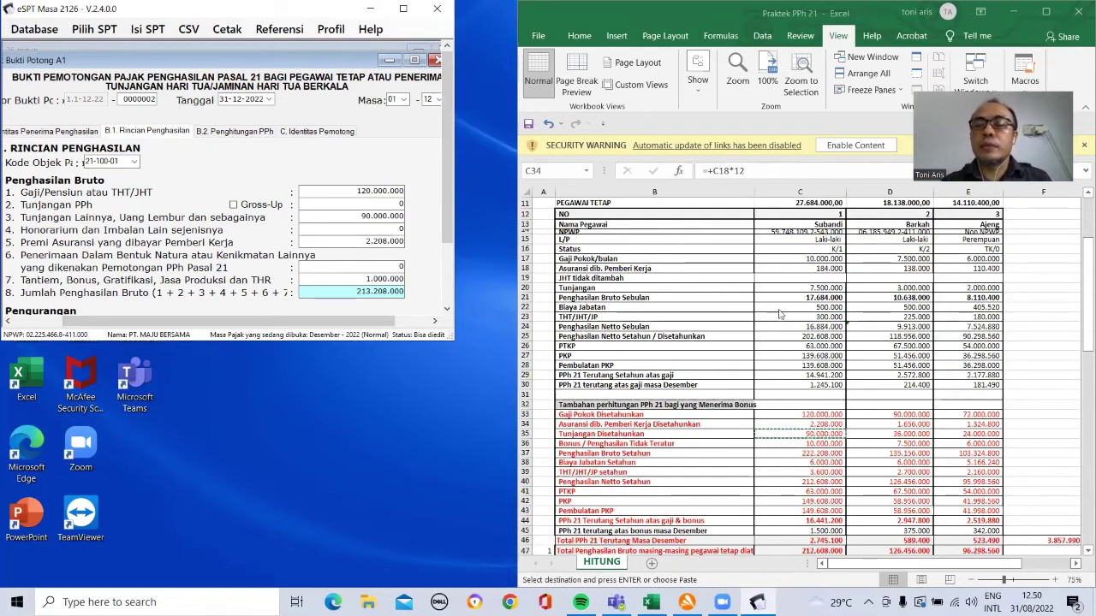
pyautogui.click(387, 279)
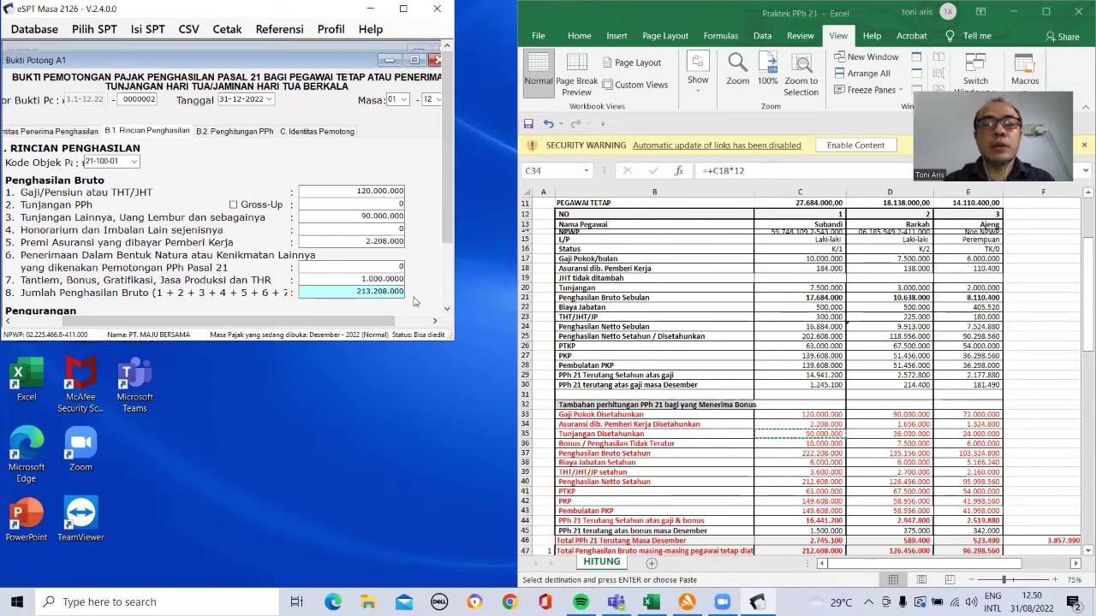
pyautogui.write('0')
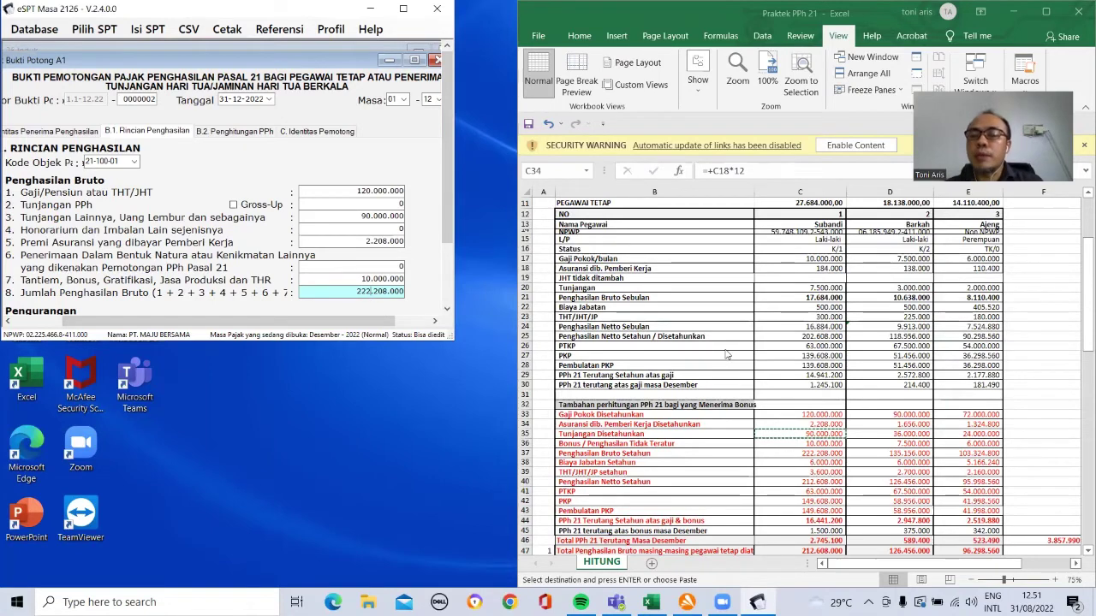
pyautogui.click(1078, 293)
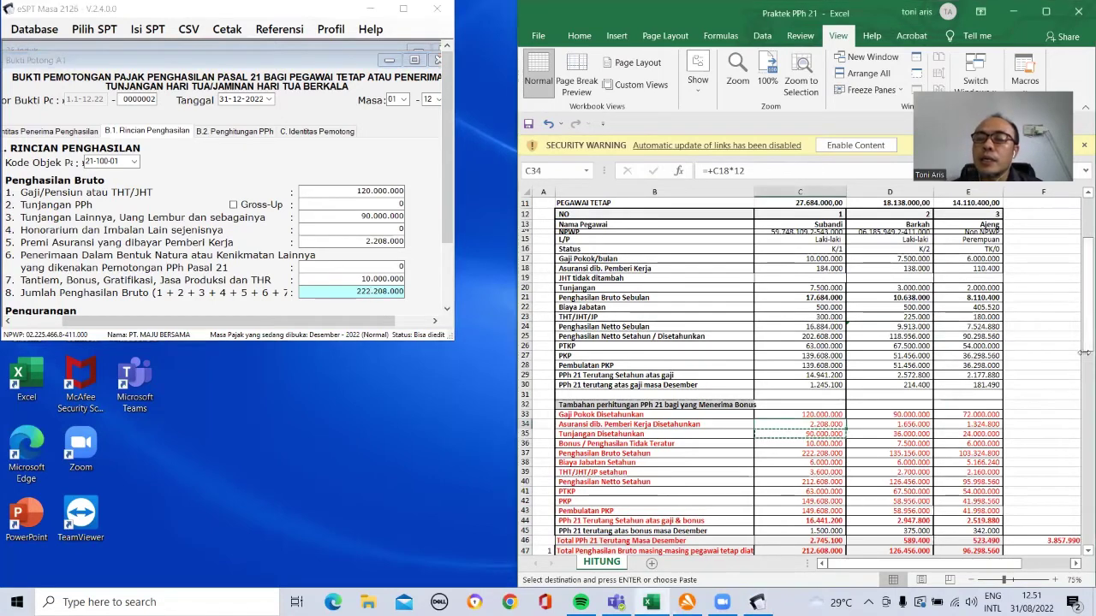
pyautogui.moveTo(1082, 341); pyautogui.dragTo(1080, 388)
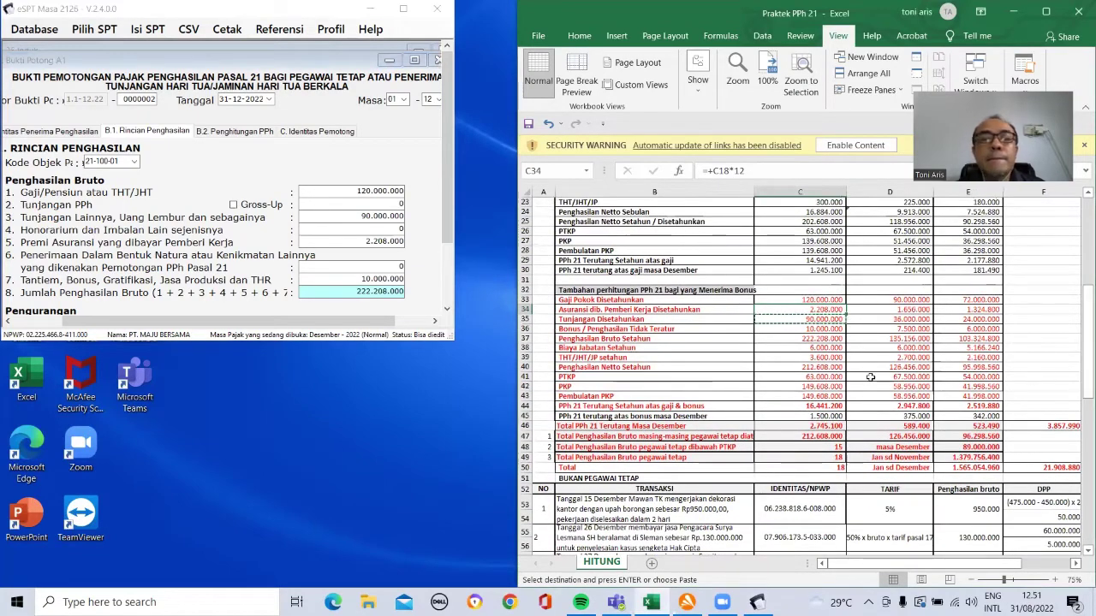
# Step: Inspect the gross income formulas in C47 and C37
pyautogui.click(782, 436)
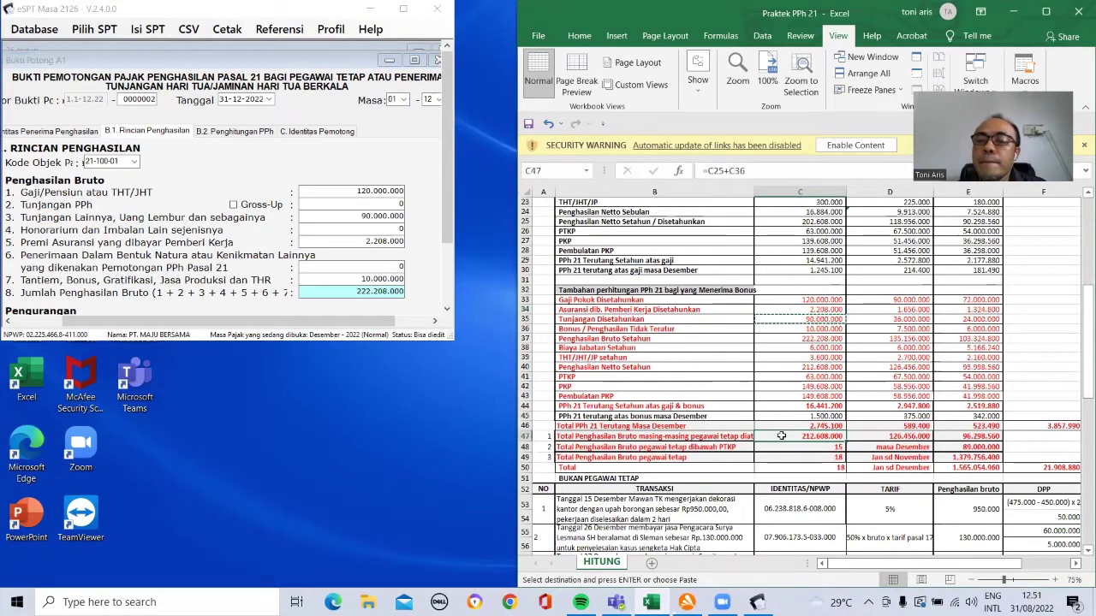
pyautogui.click(752, 172)
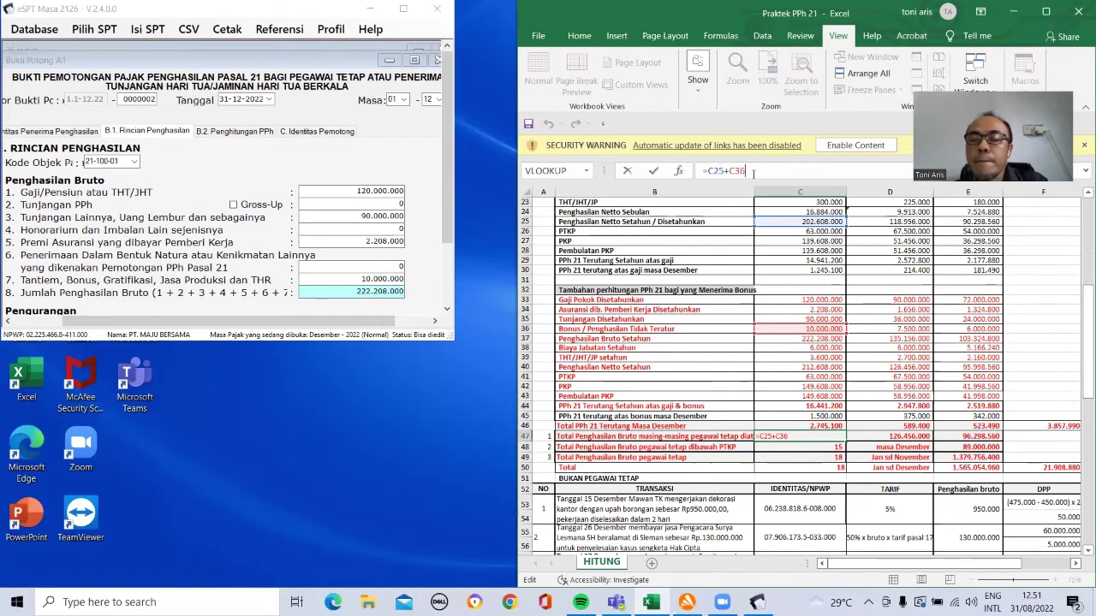
pyautogui.hotkey('ctrl', 'Return')
pyautogui.click(819, 339)
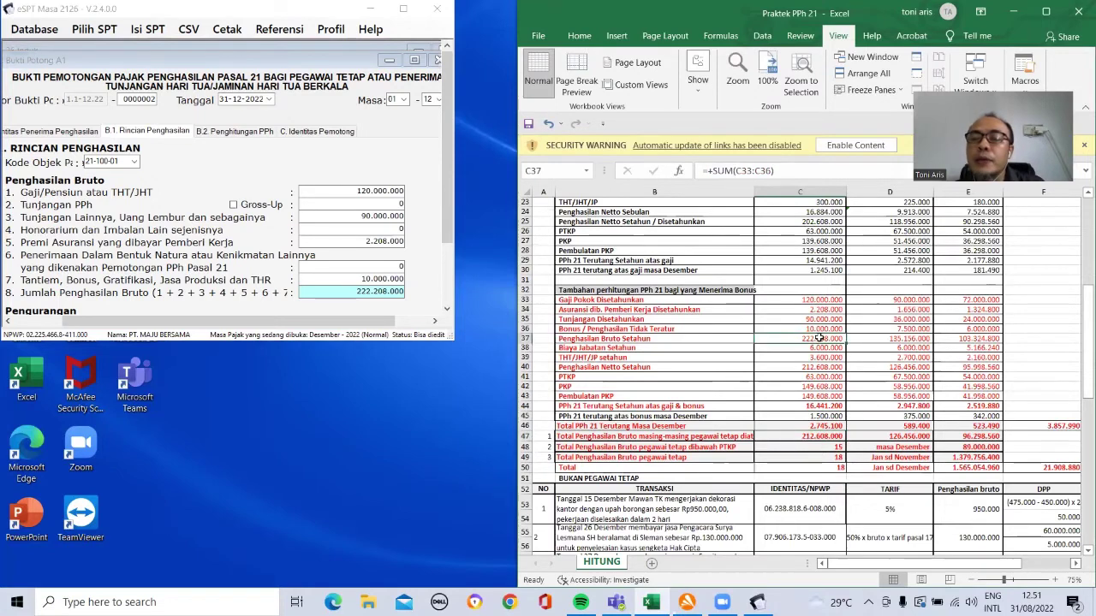
# Step: Change C47 to =C37 and fill it across to E47
pyautogui.click(797, 436)
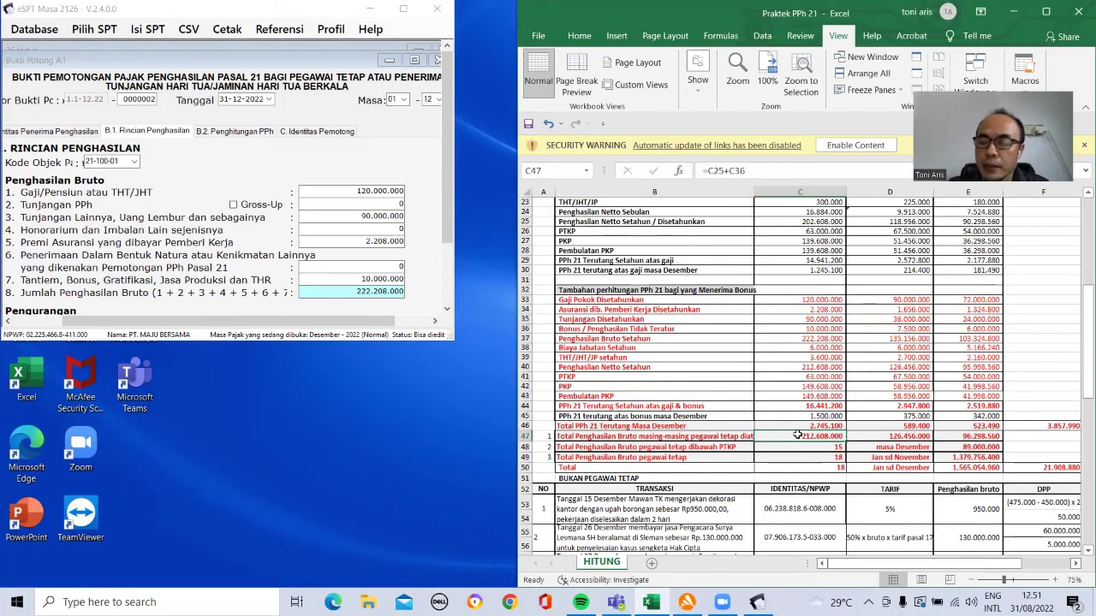
pyautogui.write('=')
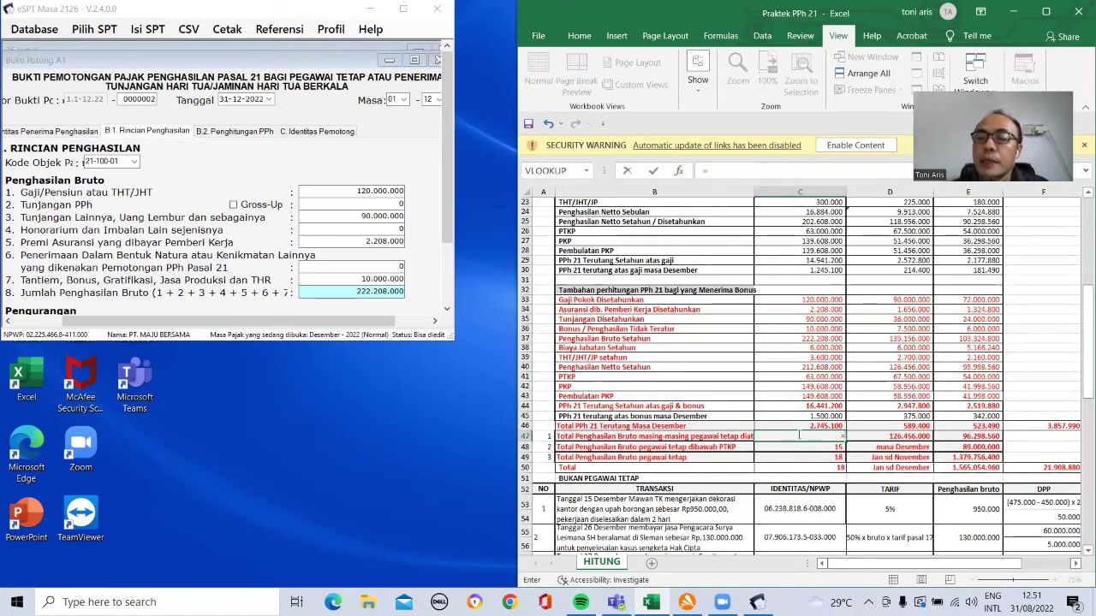
pyautogui.click(823, 339)
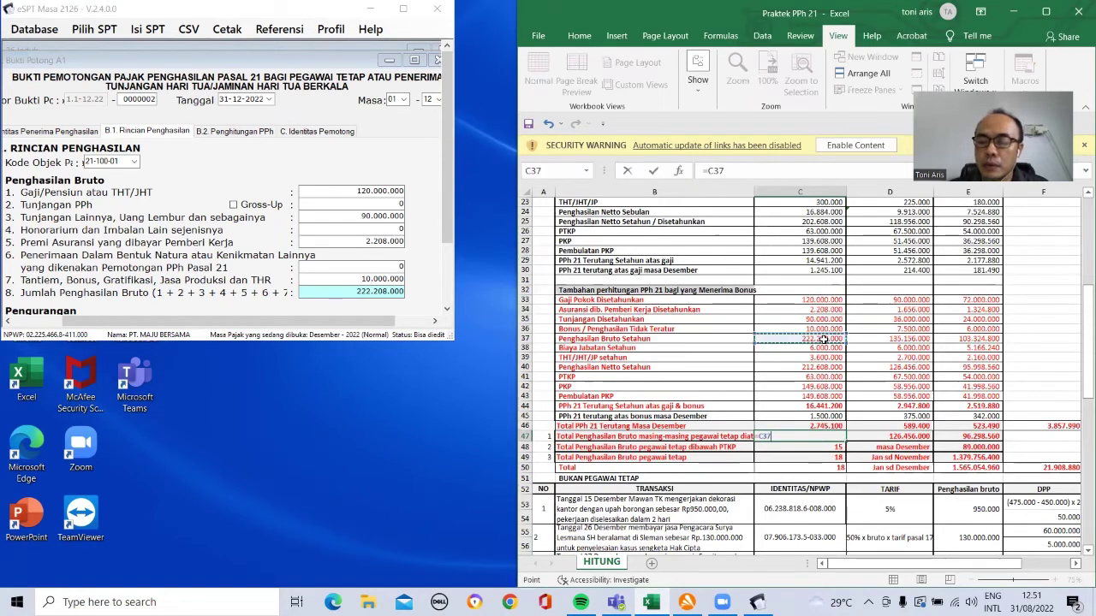
pyautogui.press('Return')
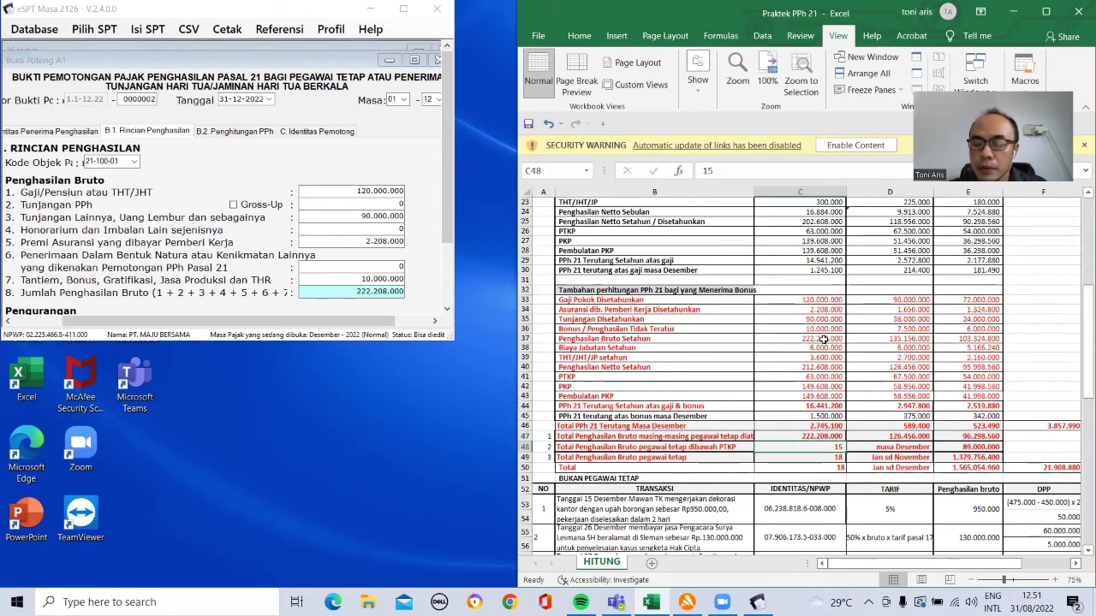
pyautogui.press('Up')
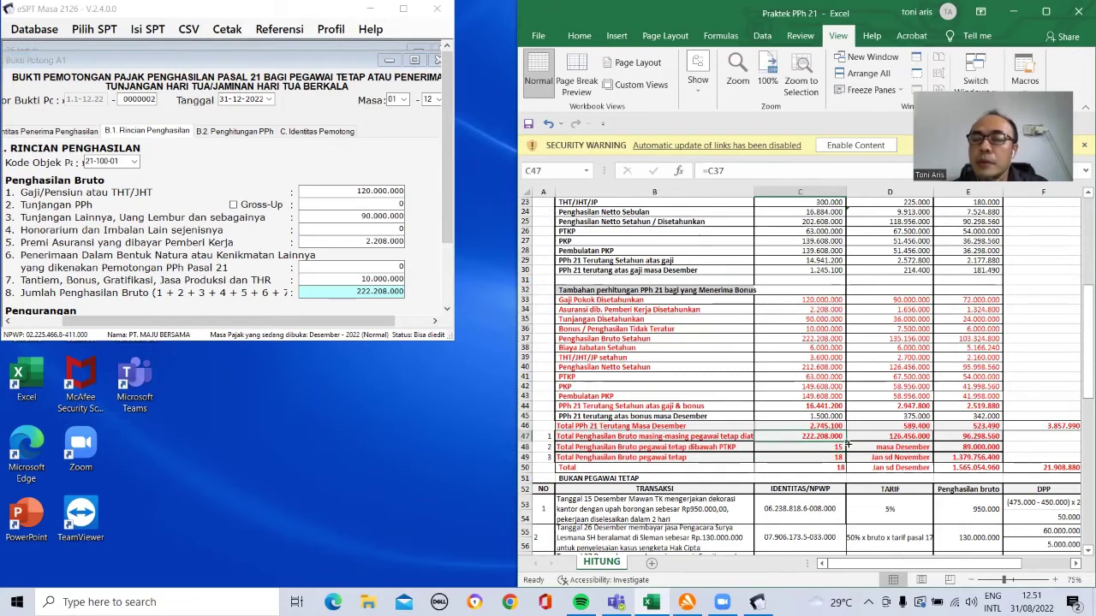
pyautogui.moveTo(844, 443); pyautogui.dragTo(986, 443)
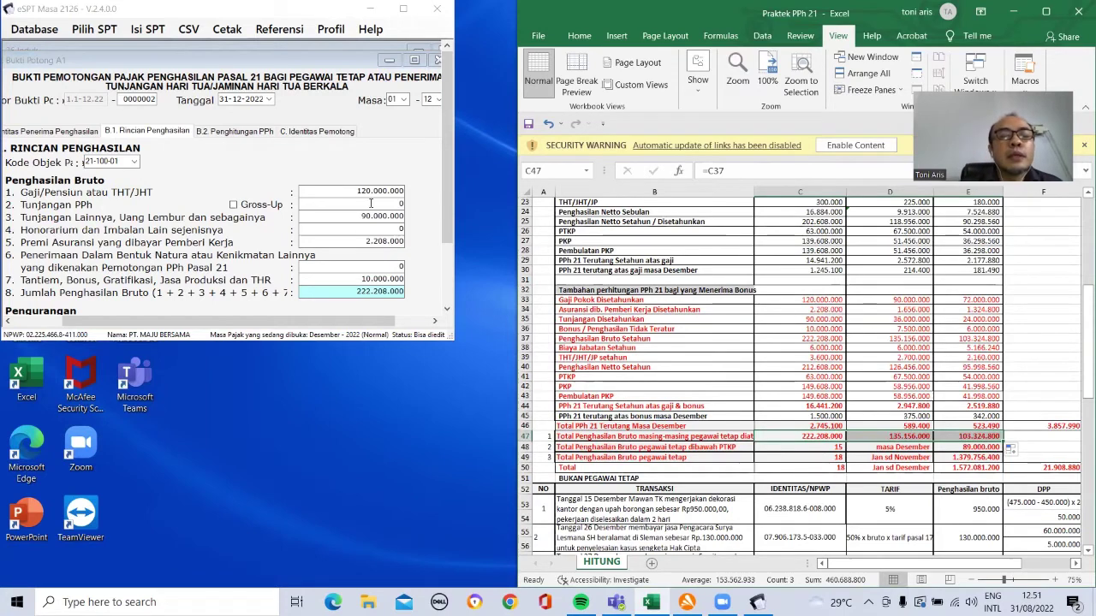
# Step: Enter pension contribution 360.000 in field 10 of the income details
pyautogui.click(222, 132)
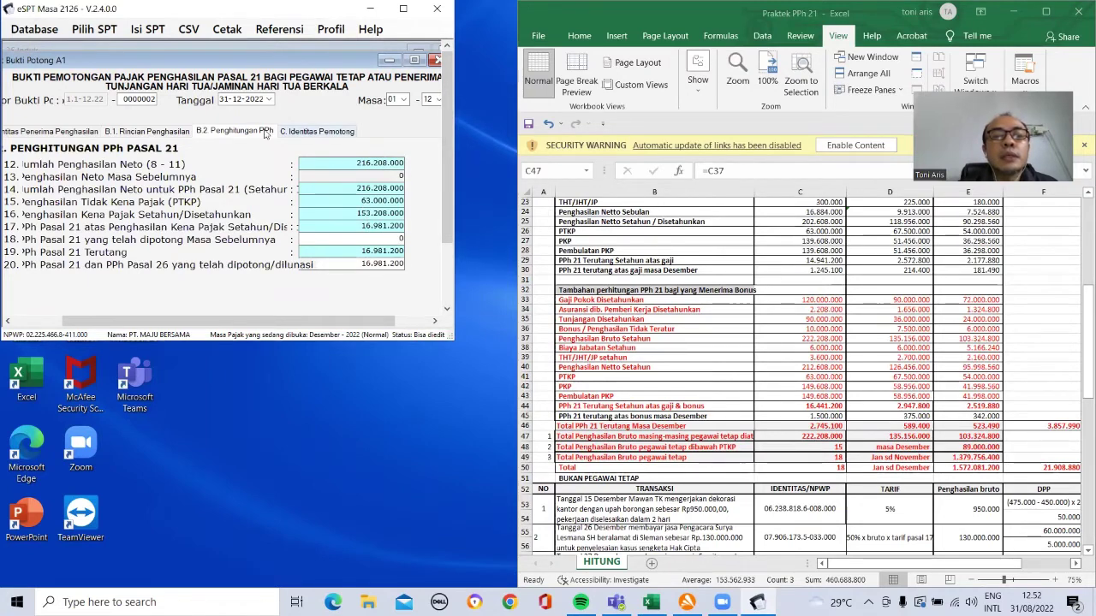
pyautogui.click(171, 133)
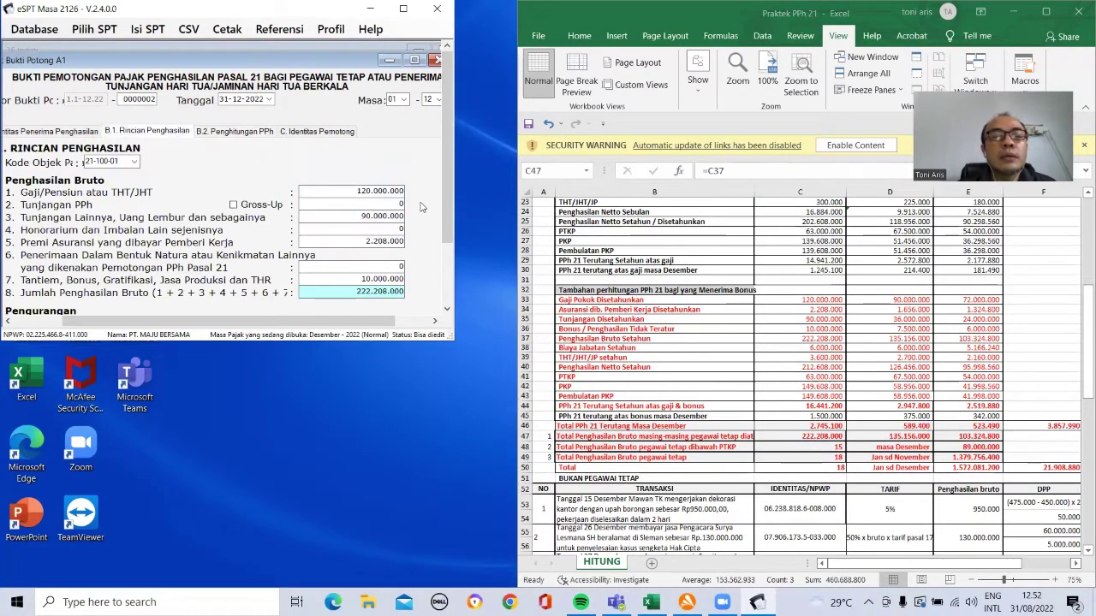
pyautogui.moveTo(446, 240); pyautogui.dragTo(444, 302)
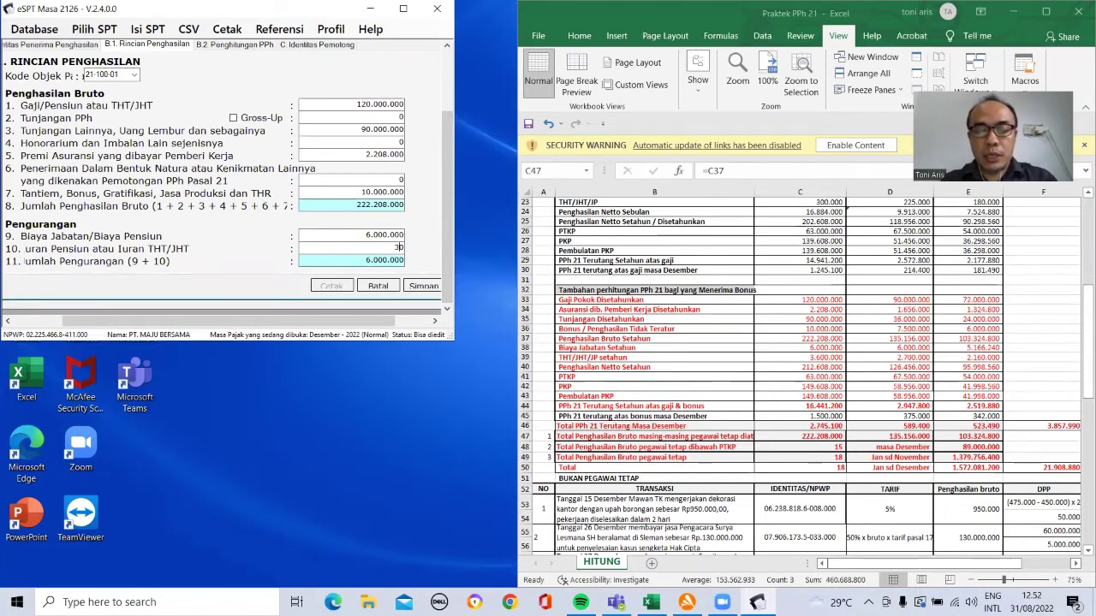
pyautogui.write('00')
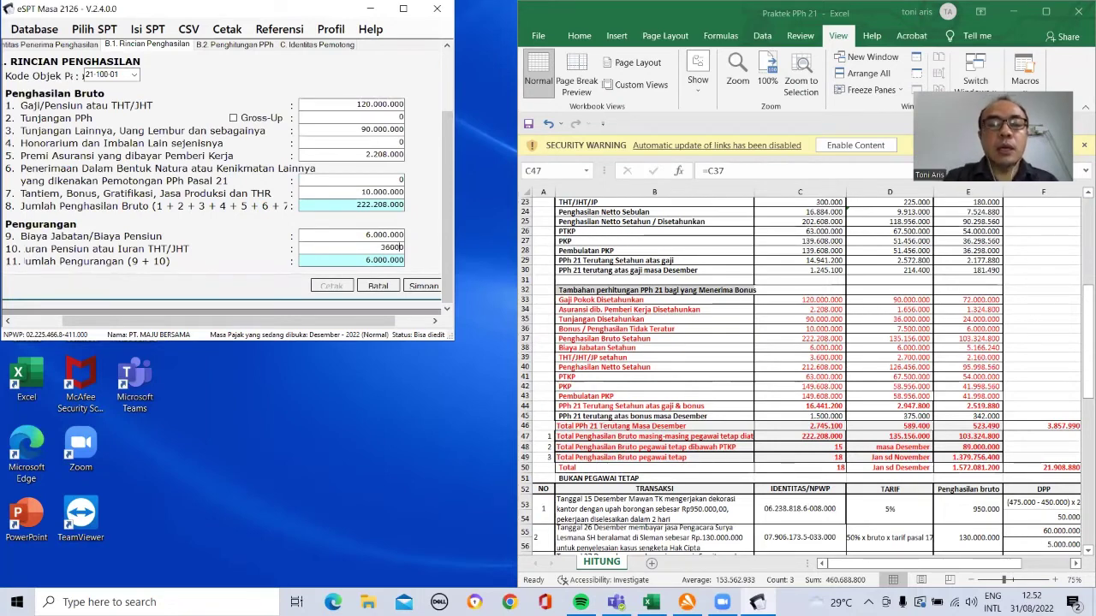
pyautogui.write('0')
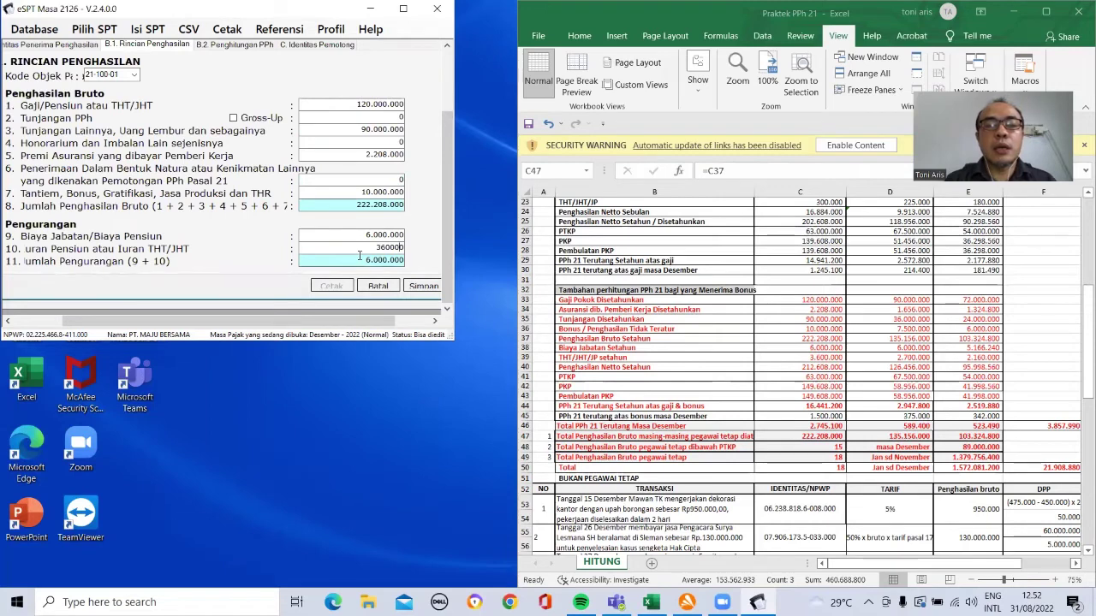
pyautogui.press('Tab')
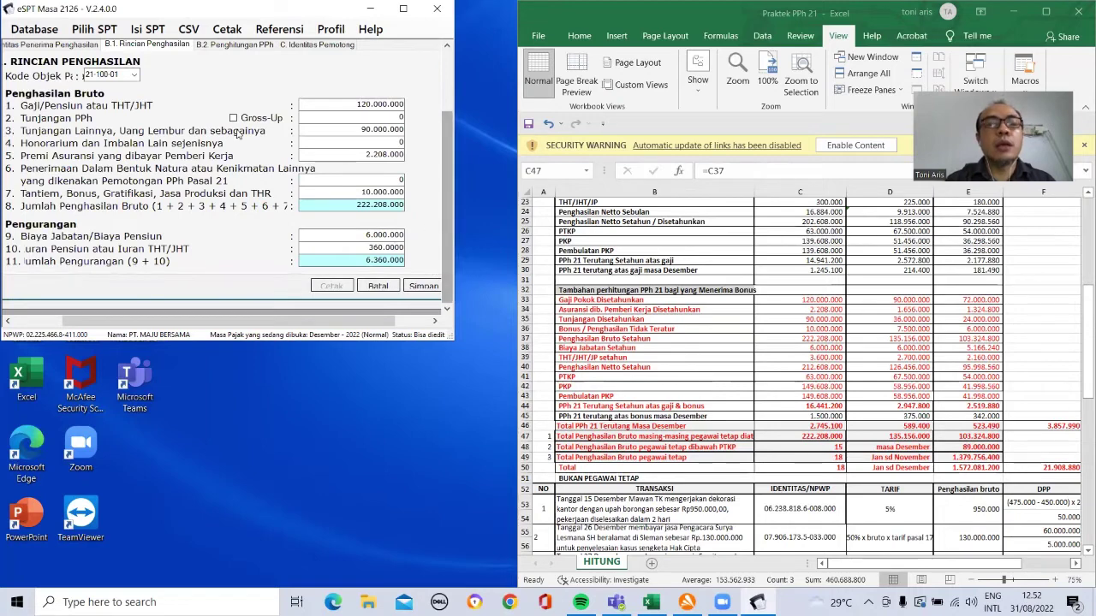
# Step: Check PPh 21 of 16.441.200, save the slip and start a new one
pyautogui.click(225, 48)
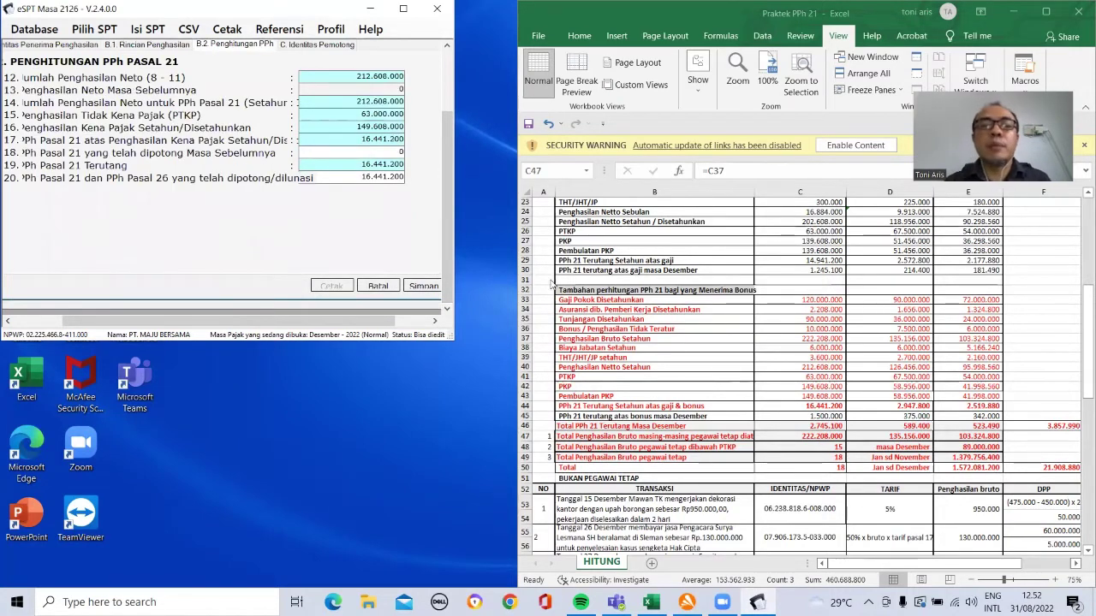
pyautogui.click(423, 289)
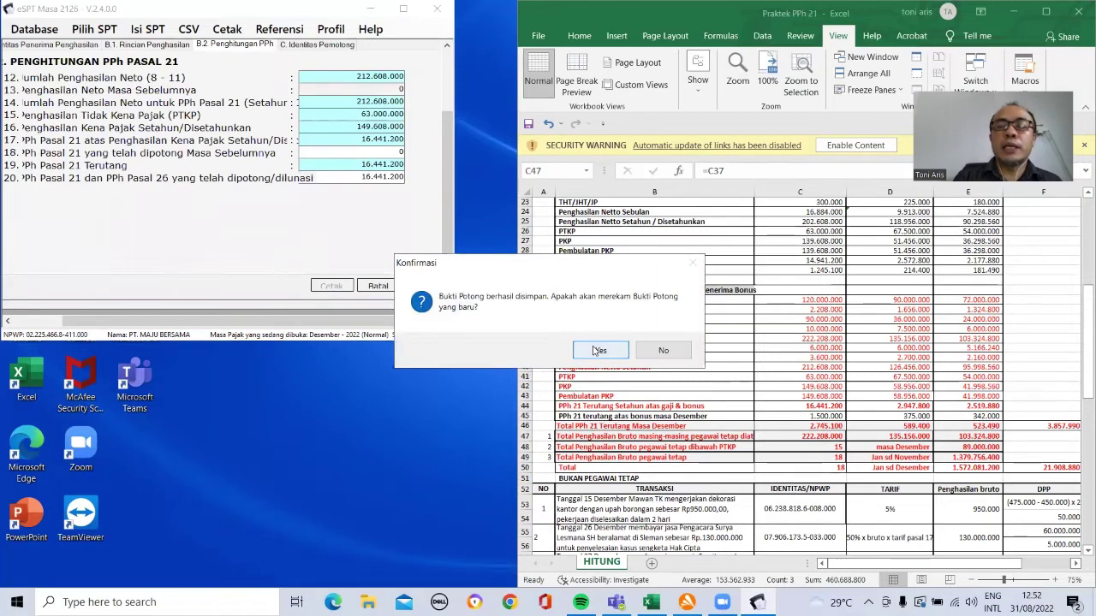
pyautogui.click(599, 350)
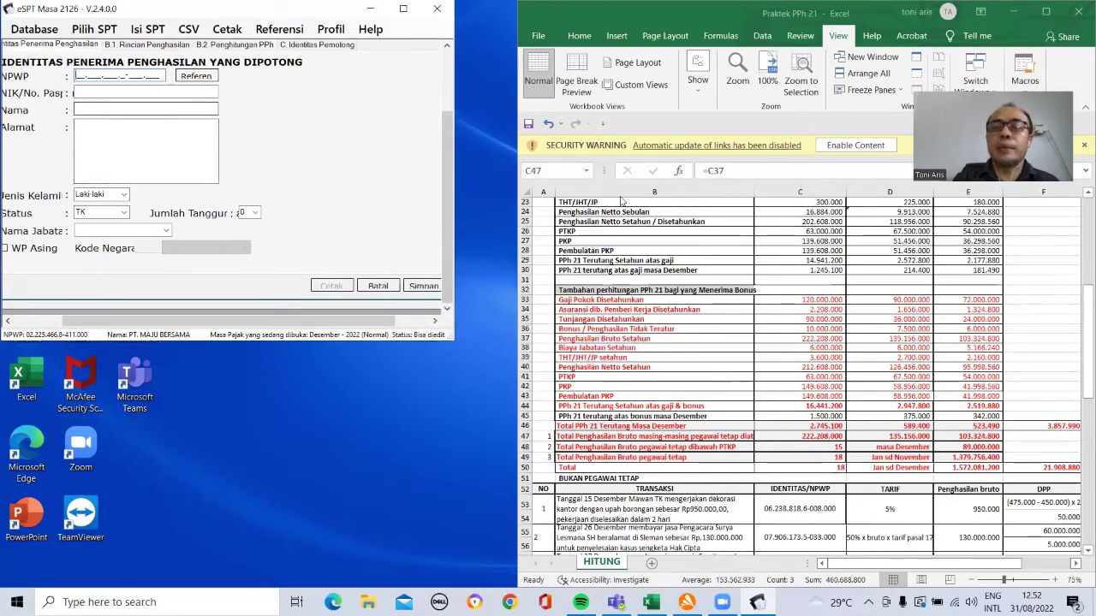
# Step: Copy the second employee's NPWP from cell D14 in Excel
pyautogui.click(799, 253)
pyautogui.press('Up')
pyautogui.press('Up')
pyautogui.press('Up')
pyautogui.press('Up')
pyautogui.press('Up')
pyautogui.press('Up')
pyautogui.press('Up')
pyautogui.press('Up')
pyautogui.press('Up')
pyautogui.press('Up')
pyautogui.press('Up')
pyautogui.press('Up')
pyautogui.press('Up')
pyautogui.press('Up')
pyautogui.press('Up')
pyautogui.press('Up')
pyautogui.press('Up')
pyautogui.press('Up')
pyautogui.press('Up')
pyautogui.press('Up')
pyautogui.press('Up')
pyautogui.press('Up')
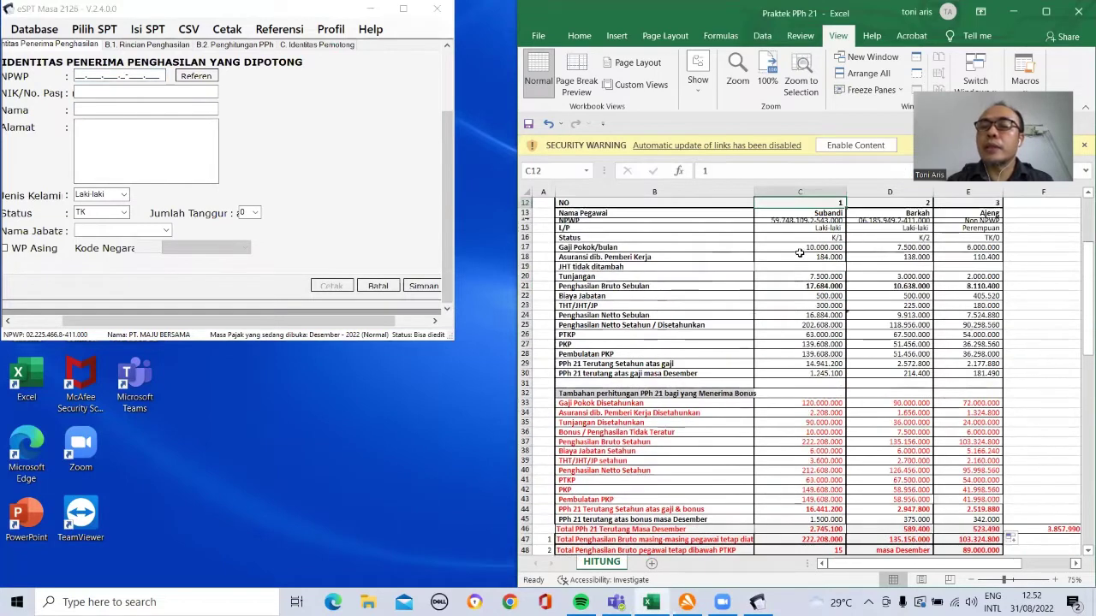
pyautogui.press('Right')
pyautogui.press('Down')
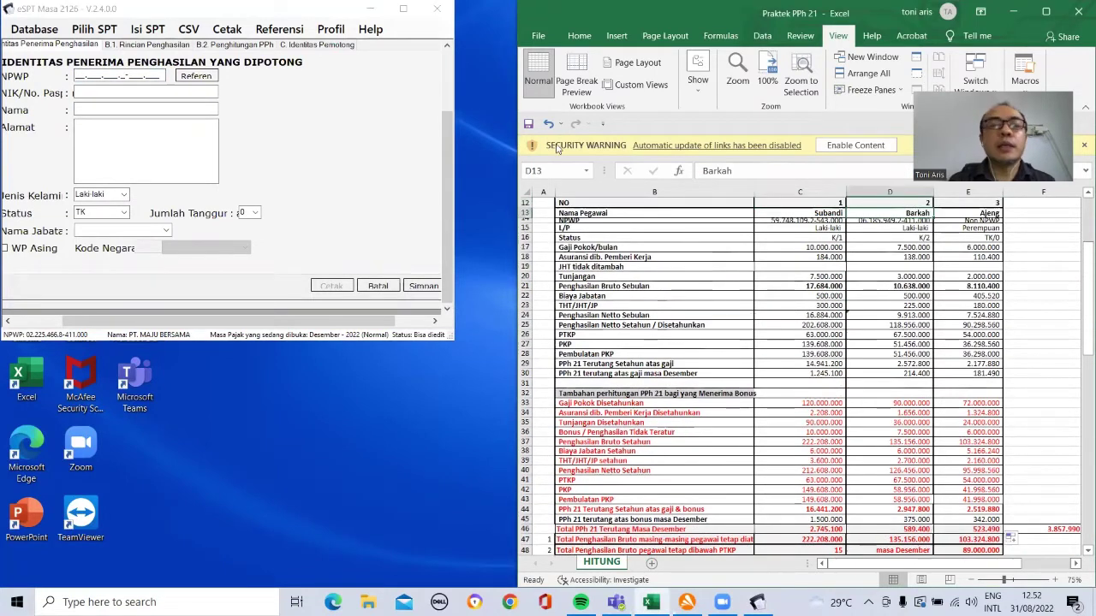
pyautogui.doubleClick(529, 224)
pyautogui.click(862, 224)
pyautogui.click(700, 170)
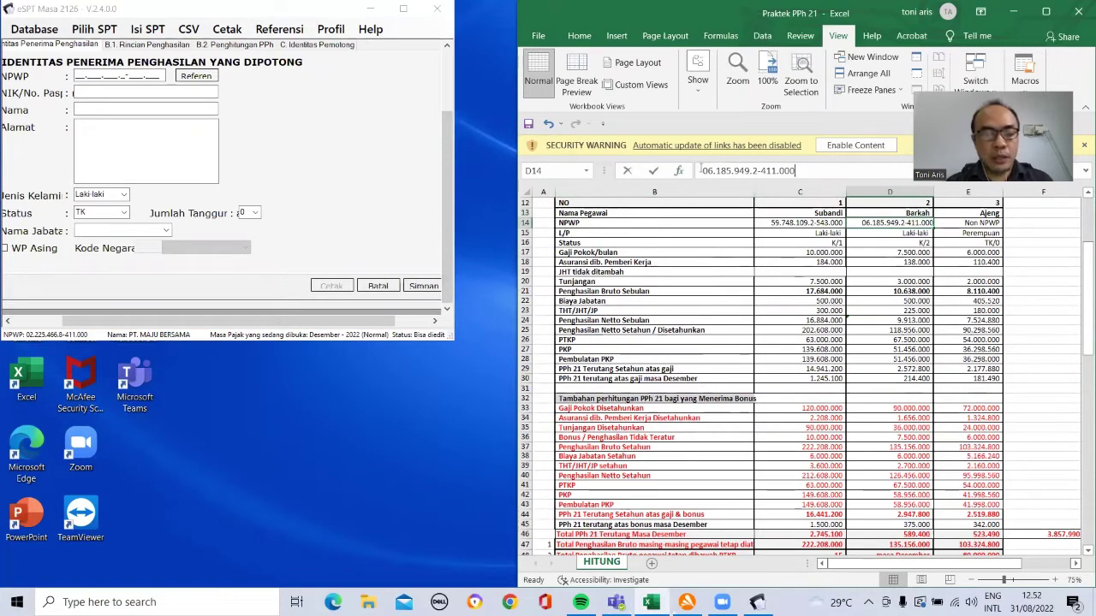
pyautogui.doubleClick(700, 170)
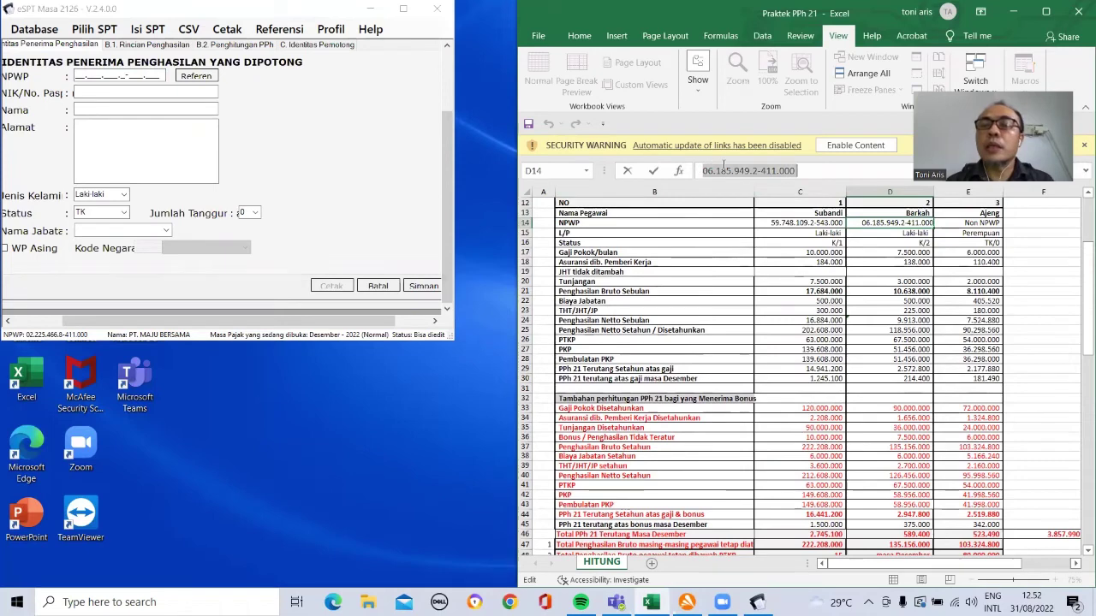
pyautogui.rightClick(723, 172)
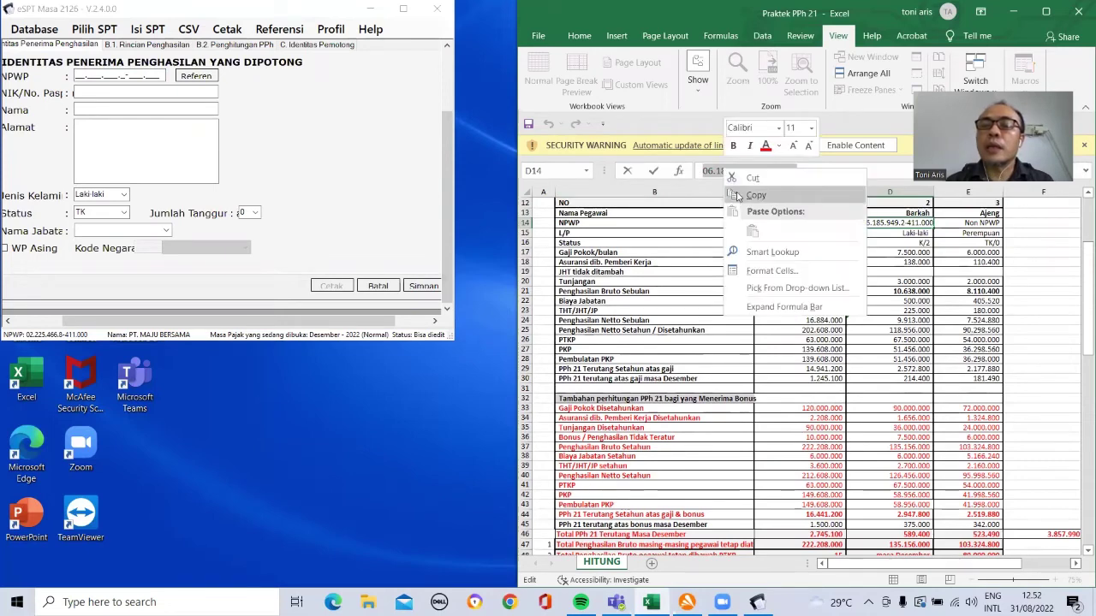
pyautogui.click(739, 197)
# Step: Paste the NPWP into the slip and enter a placeholder NIK and the employee's name
pyautogui.click(77, 74)
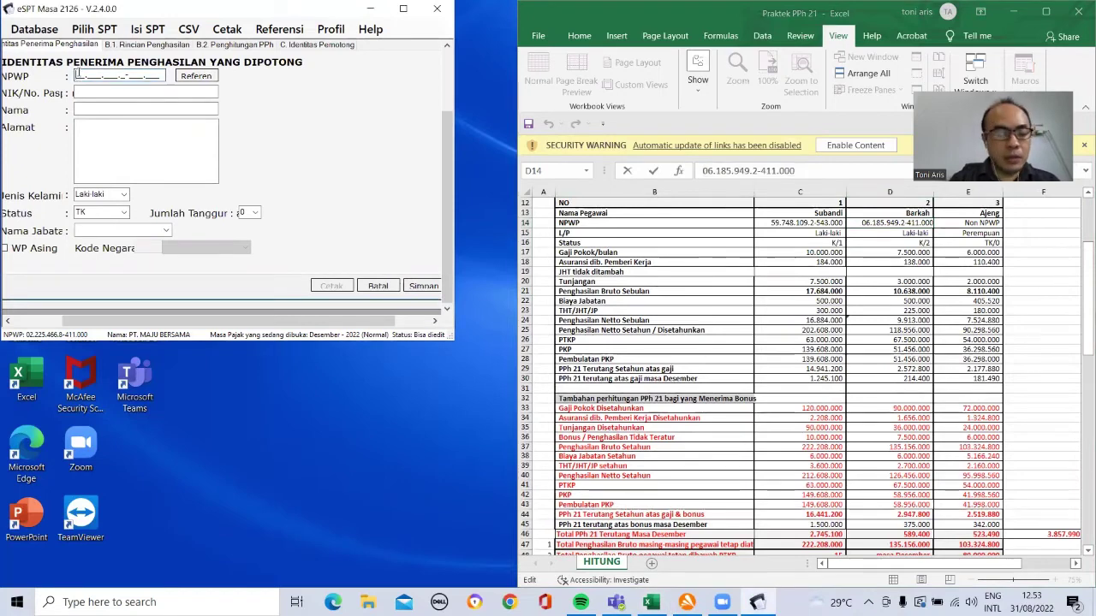
pyautogui.hotkey('ctrl', 'v')
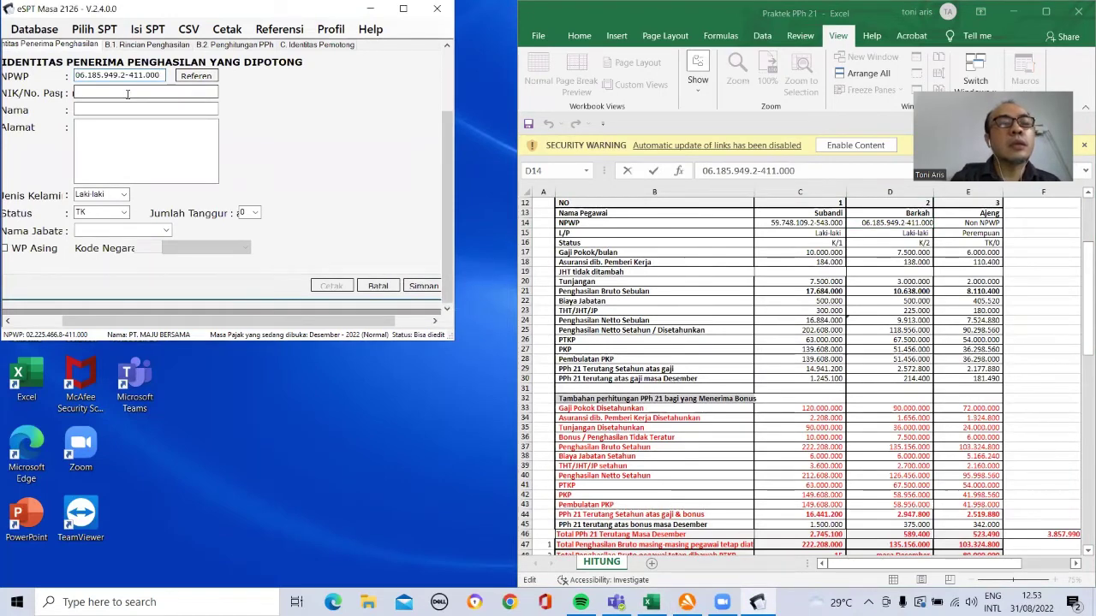
pyautogui.write('BARKAH')
pyautogui.click(125, 108)
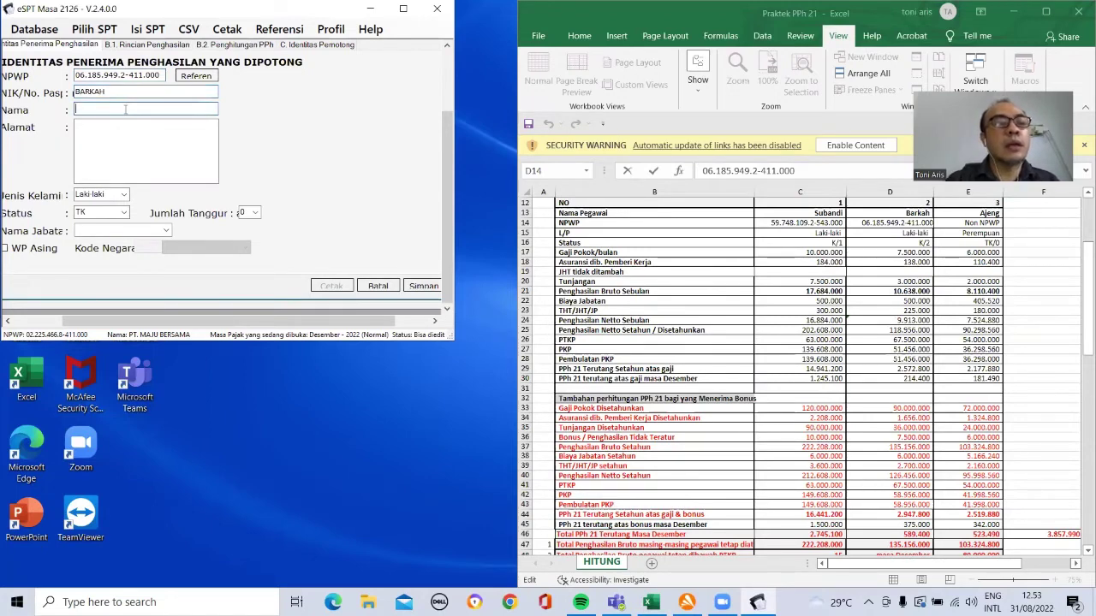
pyautogui.write('BARKAH')
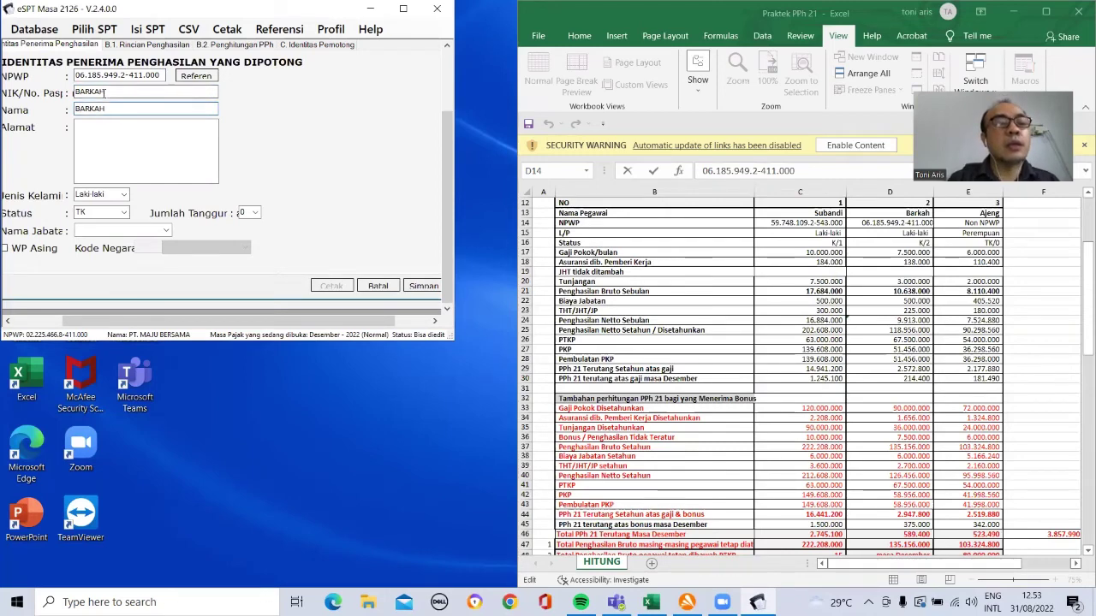
pyautogui.doubleClick(105, 92)
pyautogui.write('00000000000000002')
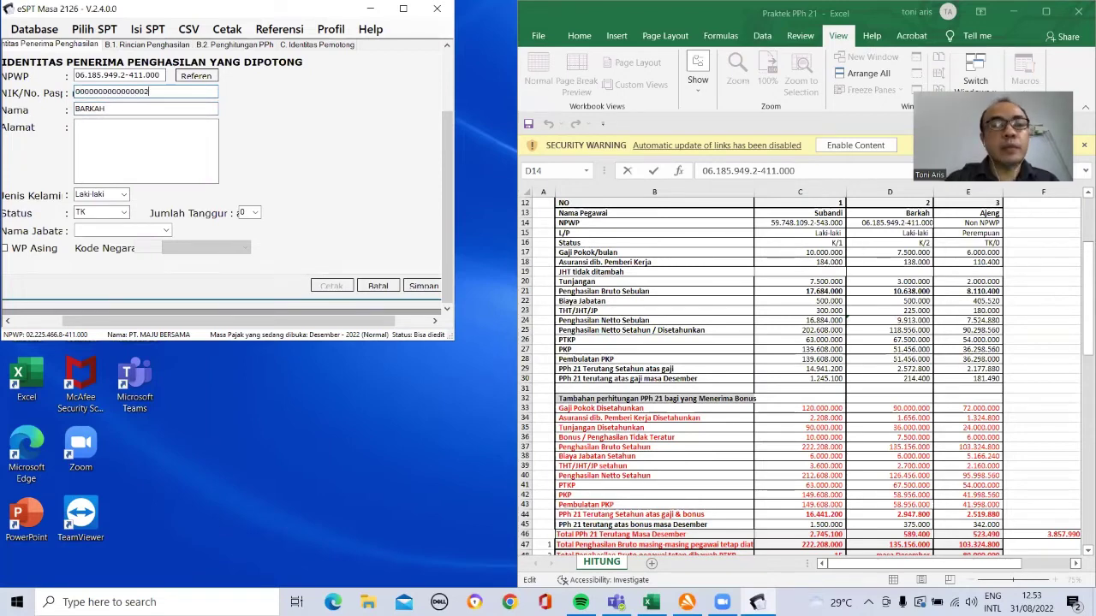
pyautogui.click(101, 139)
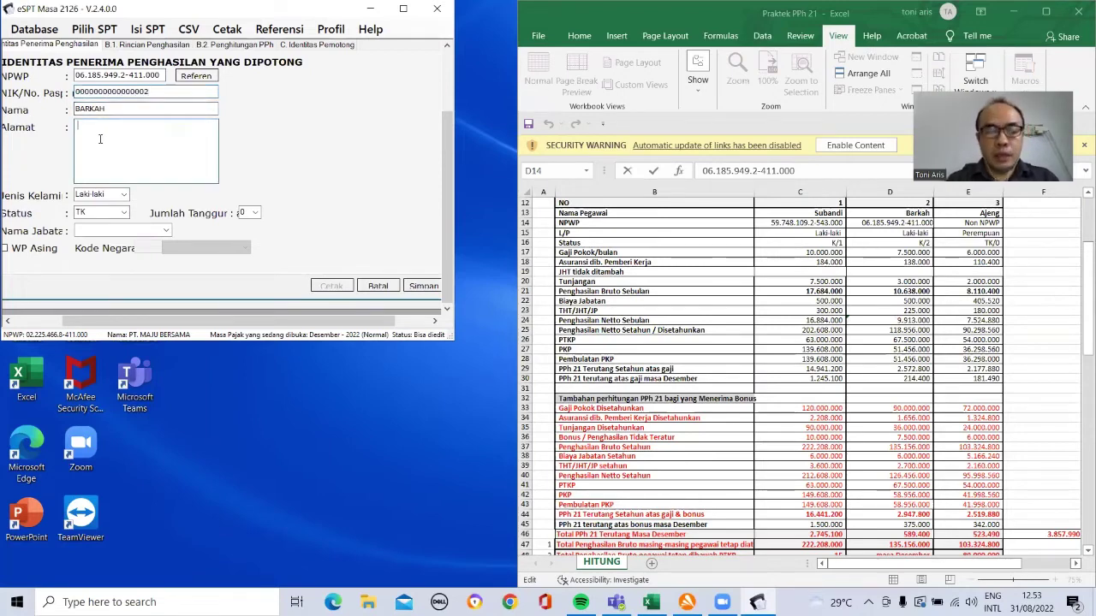
# Step: Enter address TANGERANG, status K, 2 dependents and job title MANAGER for the employee
pyautogui.write('TANGERANG')
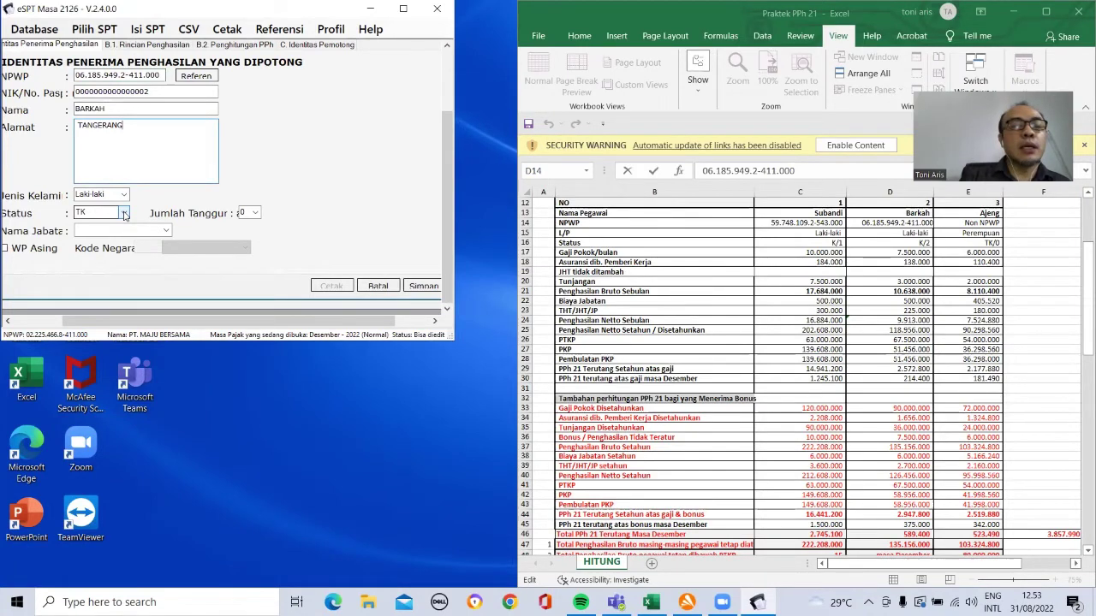
pyautogui.click(124, 214)
pyautogui.click(115, 233)
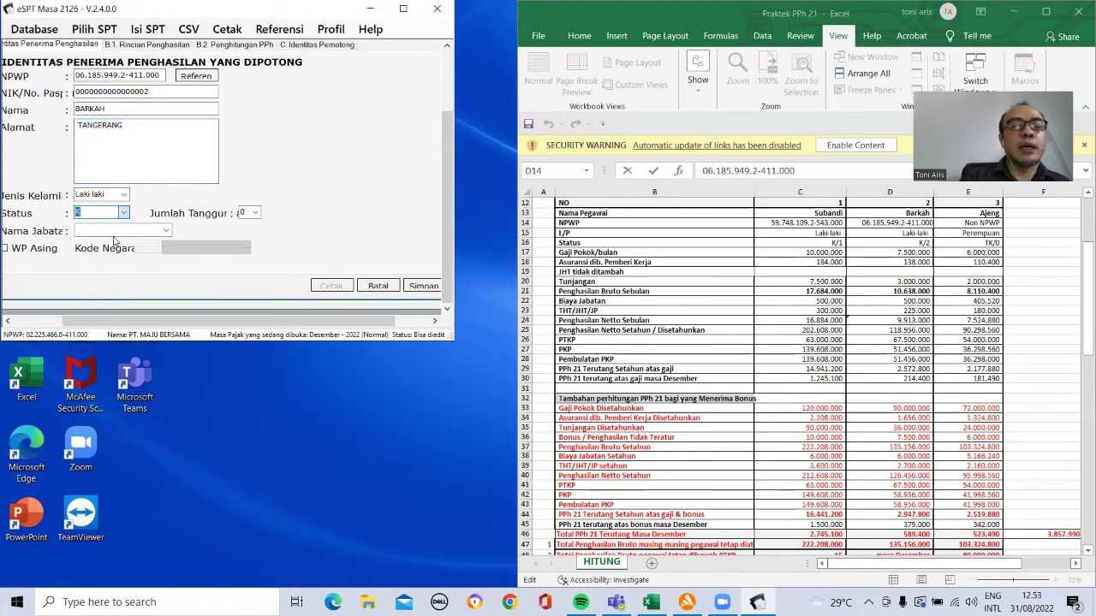
pyautogui.click(255, 213)
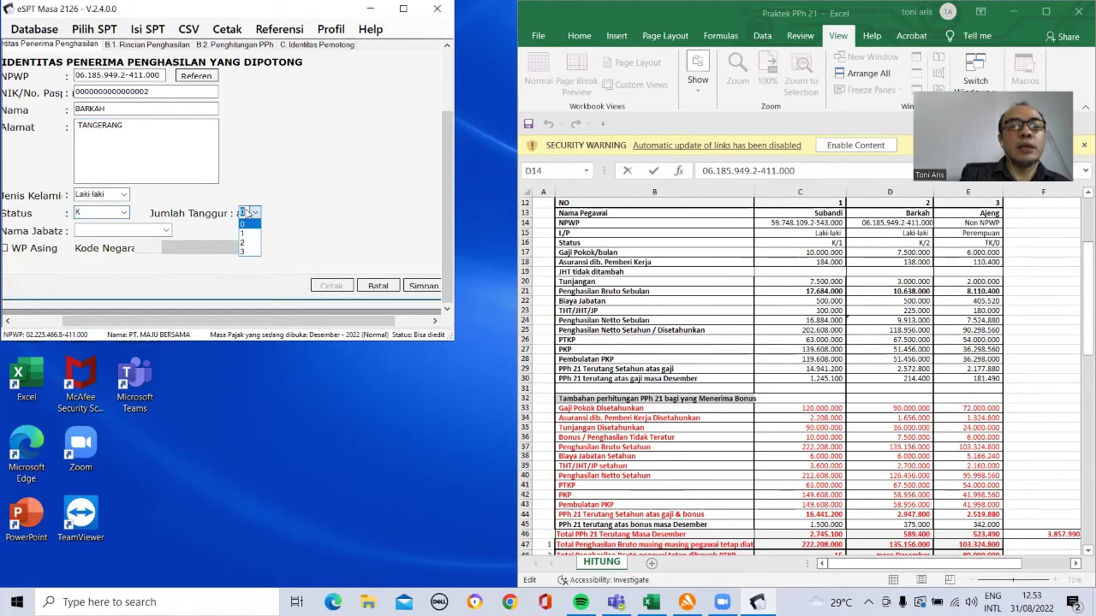
pyautogui.click(247, 244)
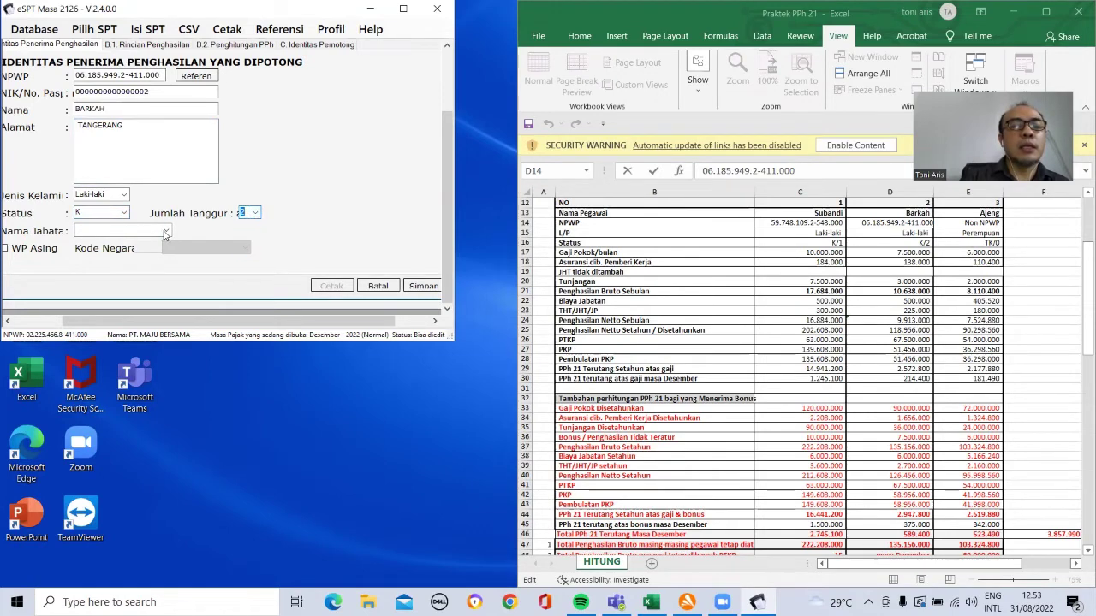
pyautogui.click(147, 231)
pyautogui.write('MANAGER')
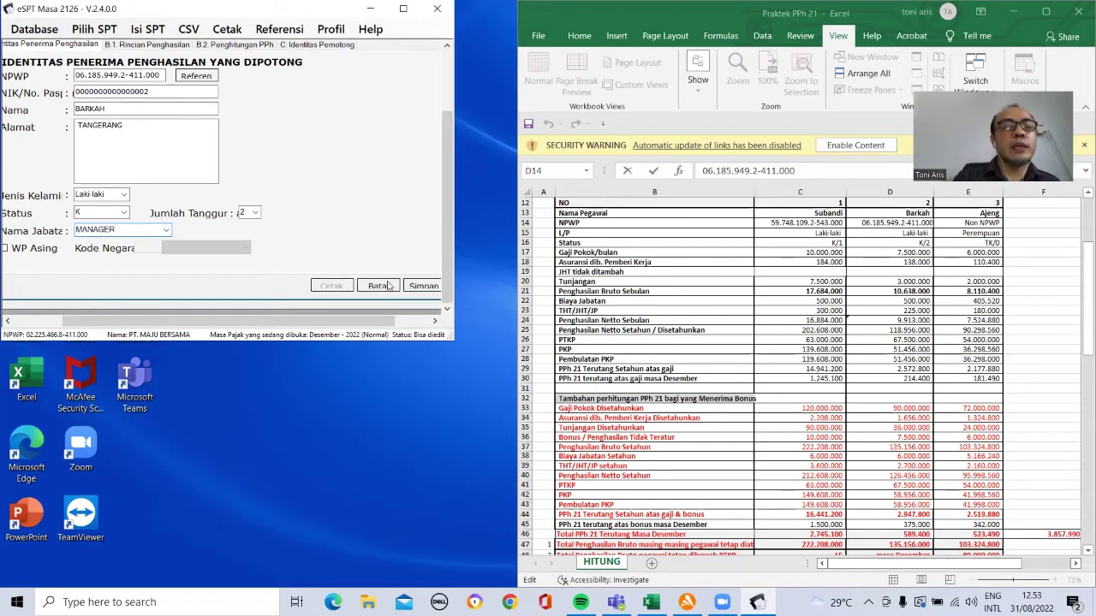
# Step: Save the slip, start a new one and reload the second employee from the recipient list
pyautogui.click(422, 288)
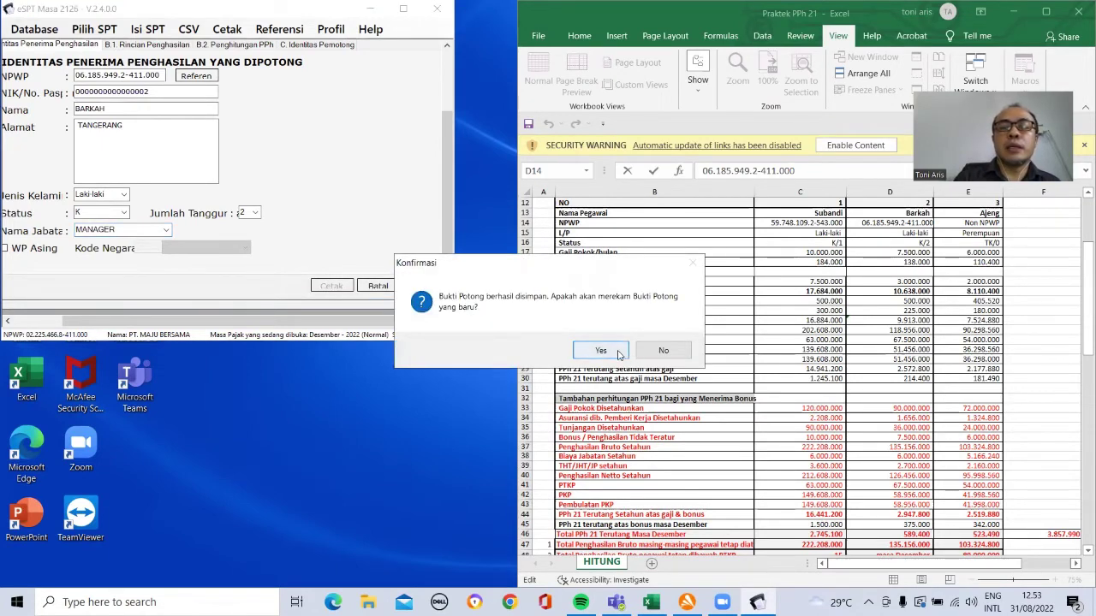
pyautogui.click(602, 351)
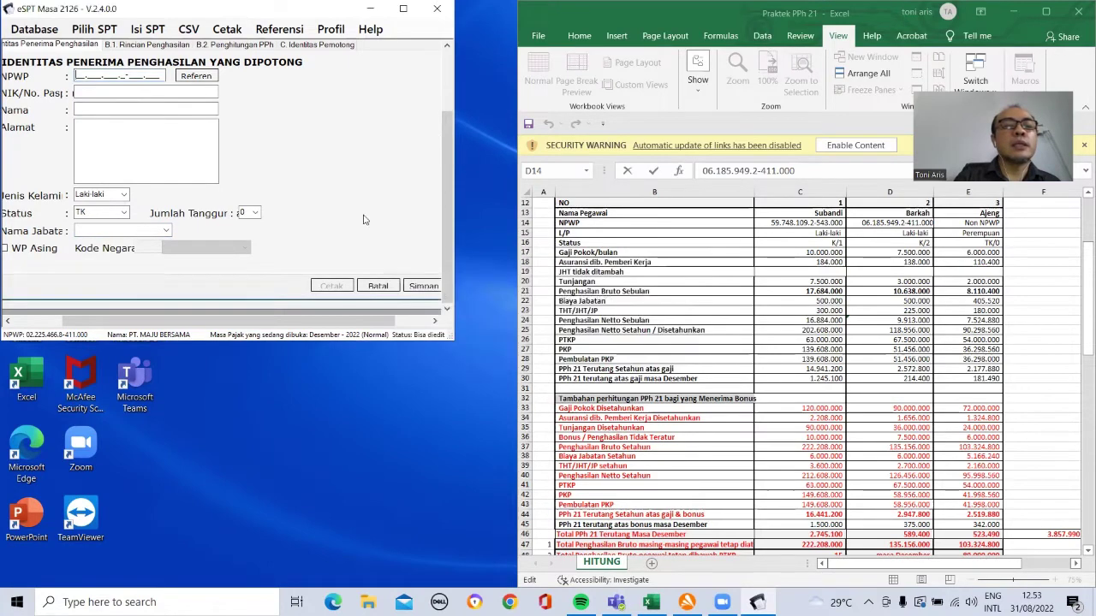
pyautogui.click(196, 76)
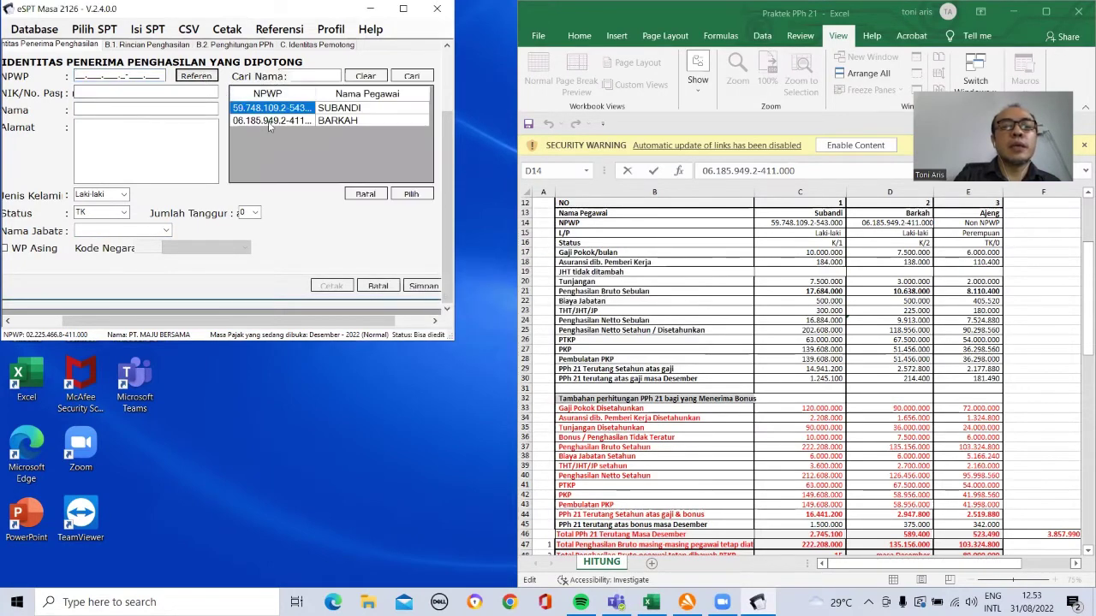
pyautogui.click(271, 120)
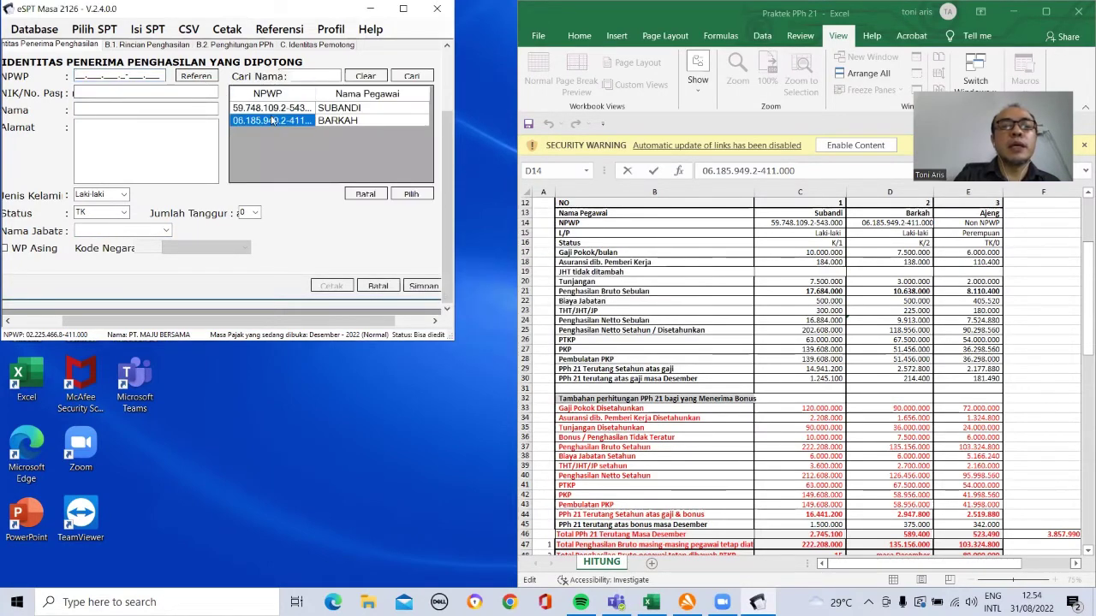
pyautogui.click(412, 193)
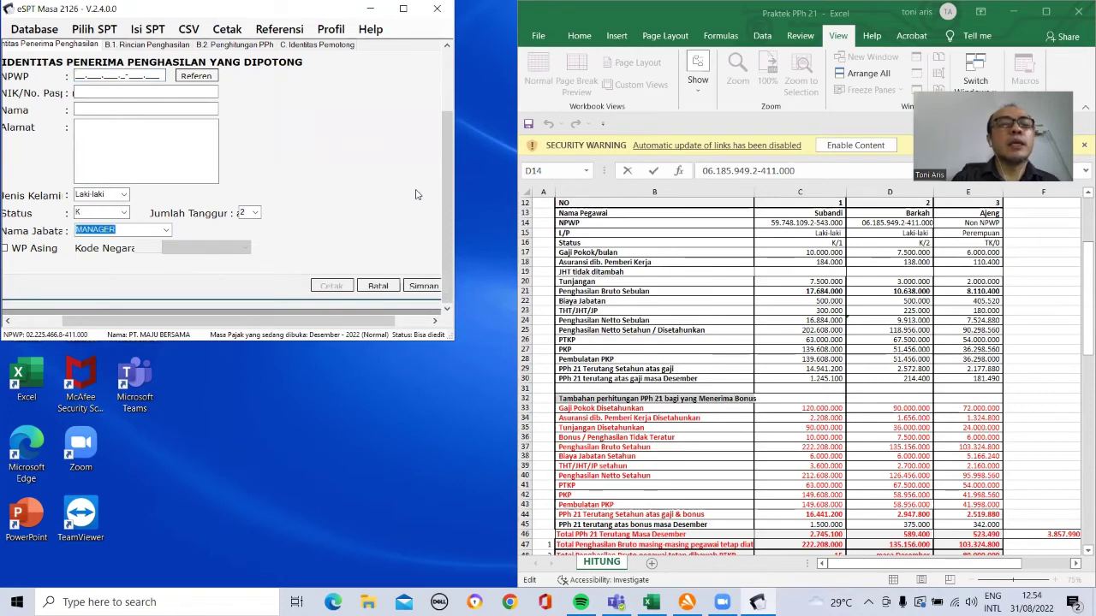
pyautogui.click(150, 44)
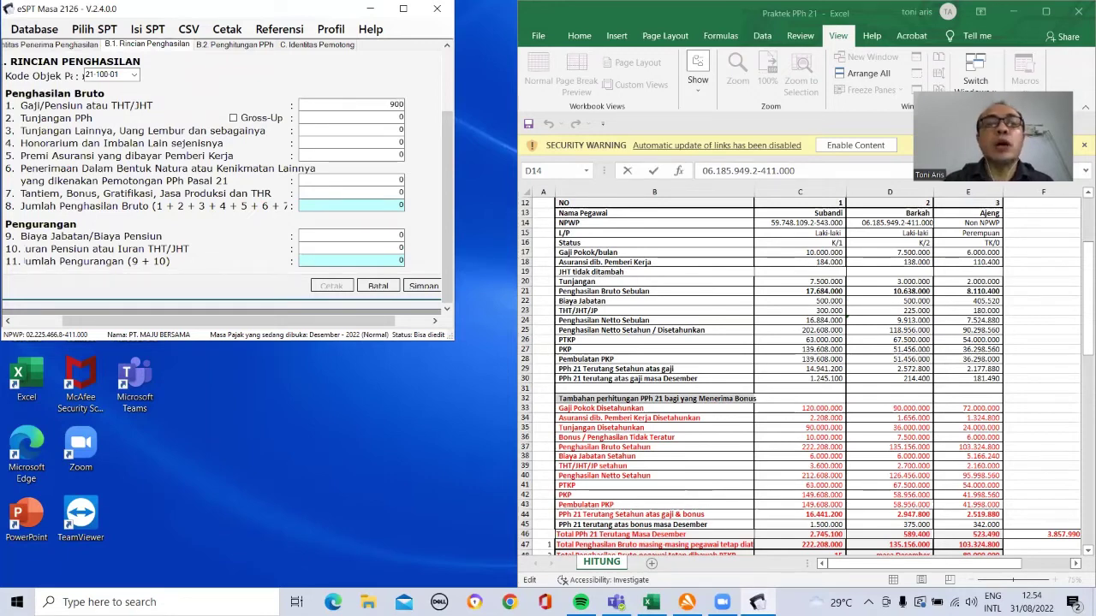
# Step: Enter salary 900000, allowances 36000, insurance premium 16560 and bonus 7500000
pyautogui.write('90000000')
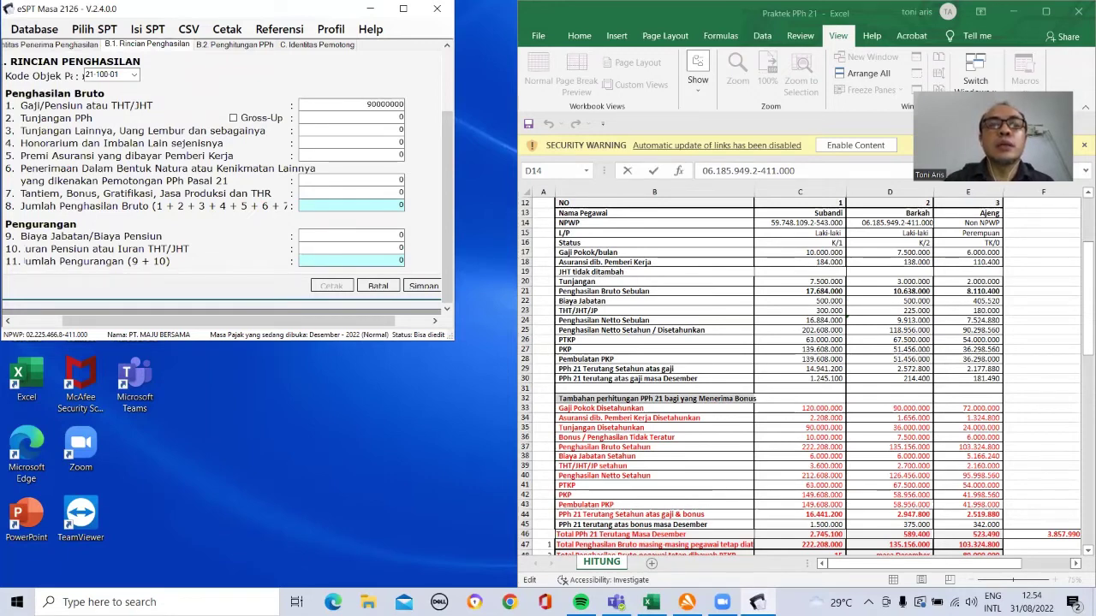
pyautogui.click(344, 130)
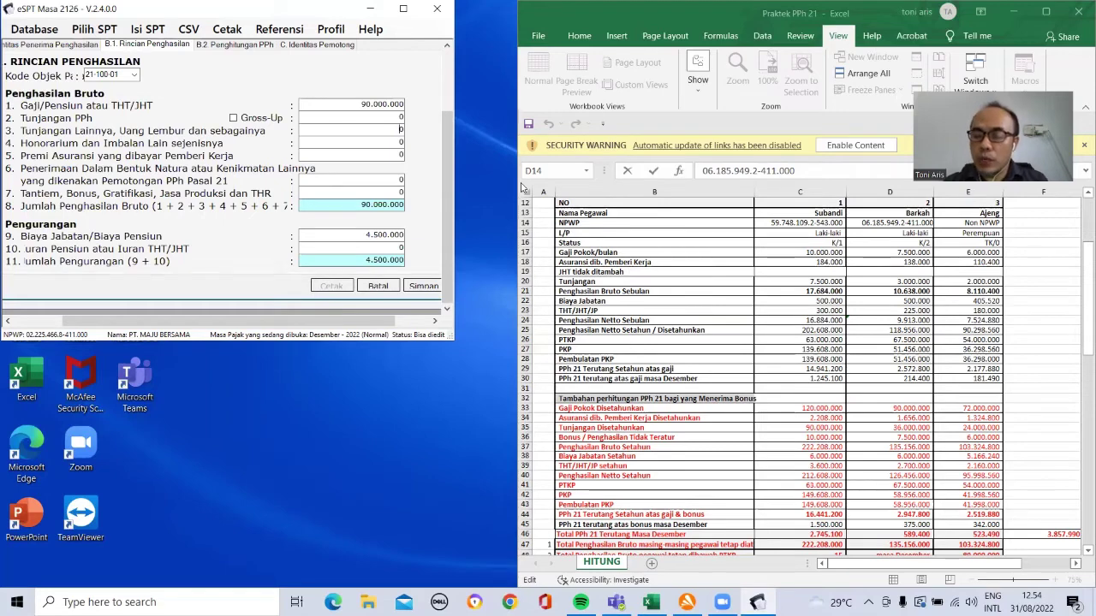
pyautogui.write('360000.000')
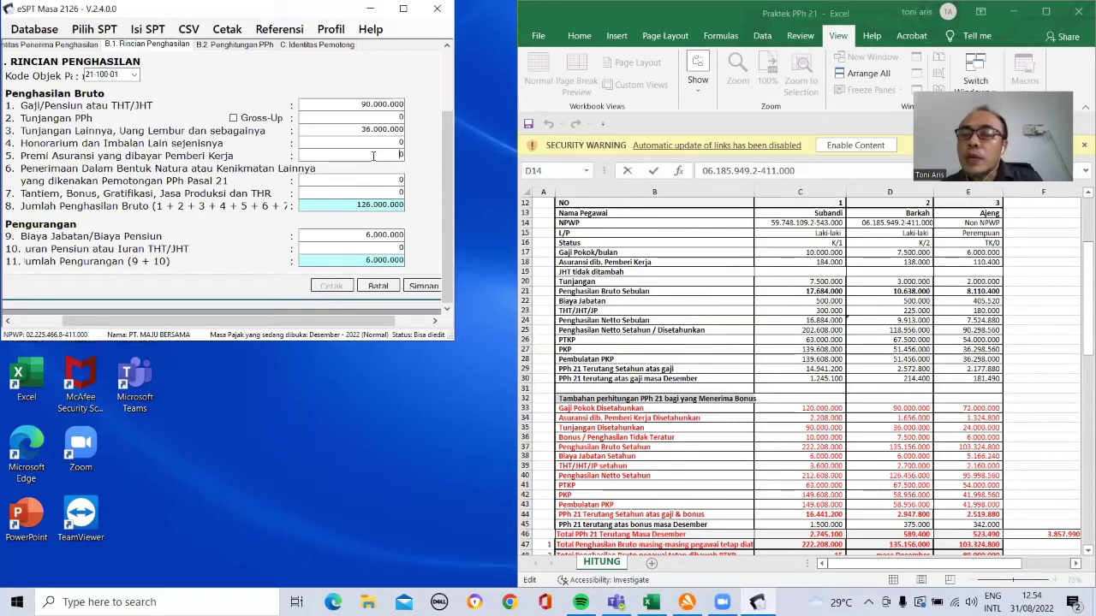
pyautogui.write('1656000')
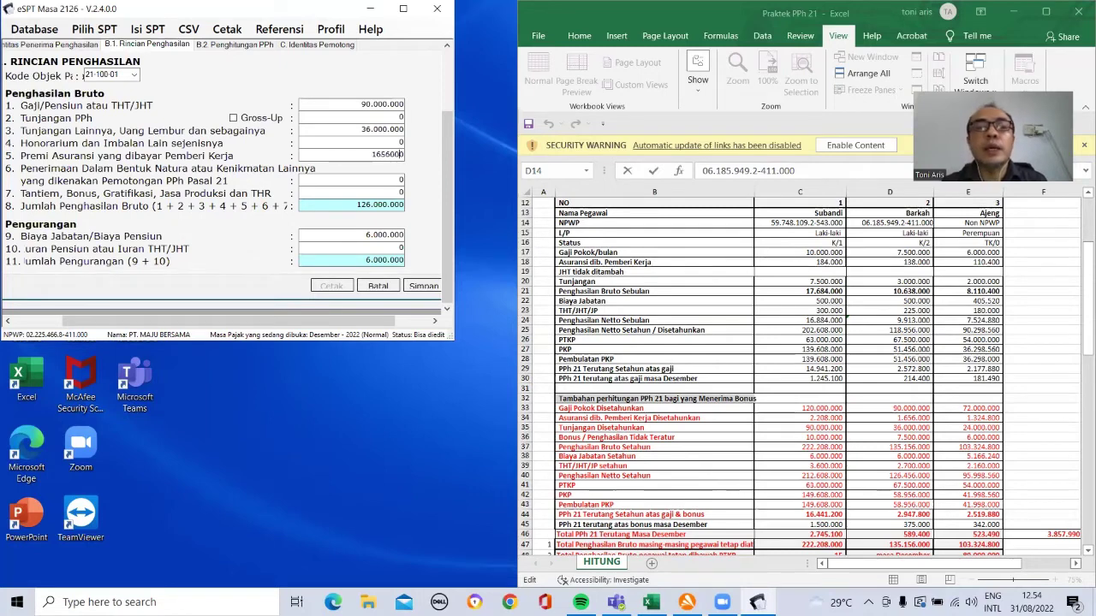
pyautogui.click(360, 179)
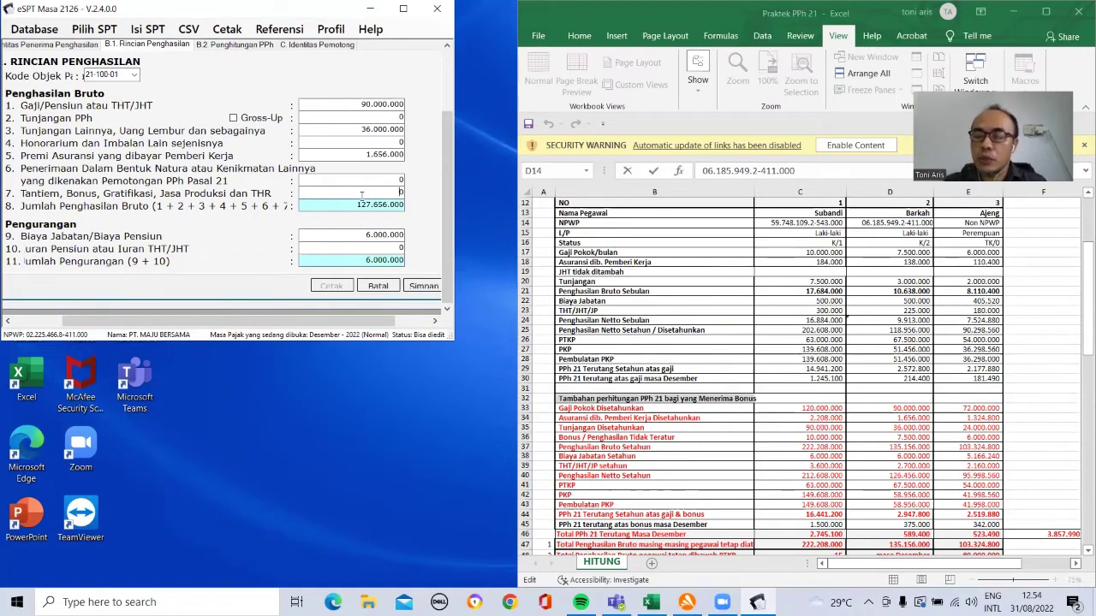
pyautogui.write('75000')
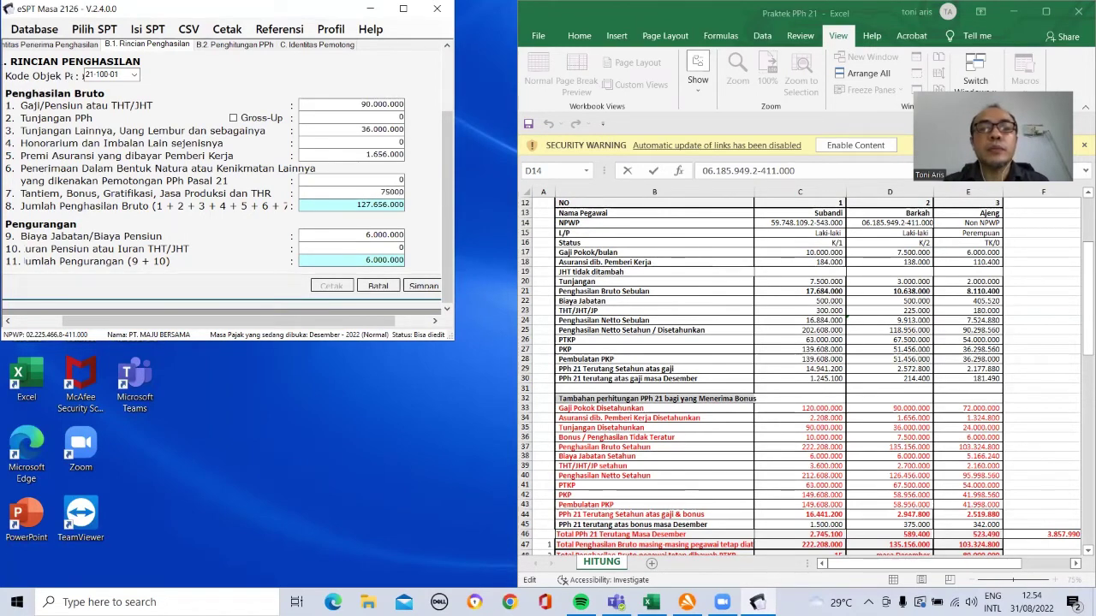
pyautogui.write('00')
pyautogui.press('Tab')
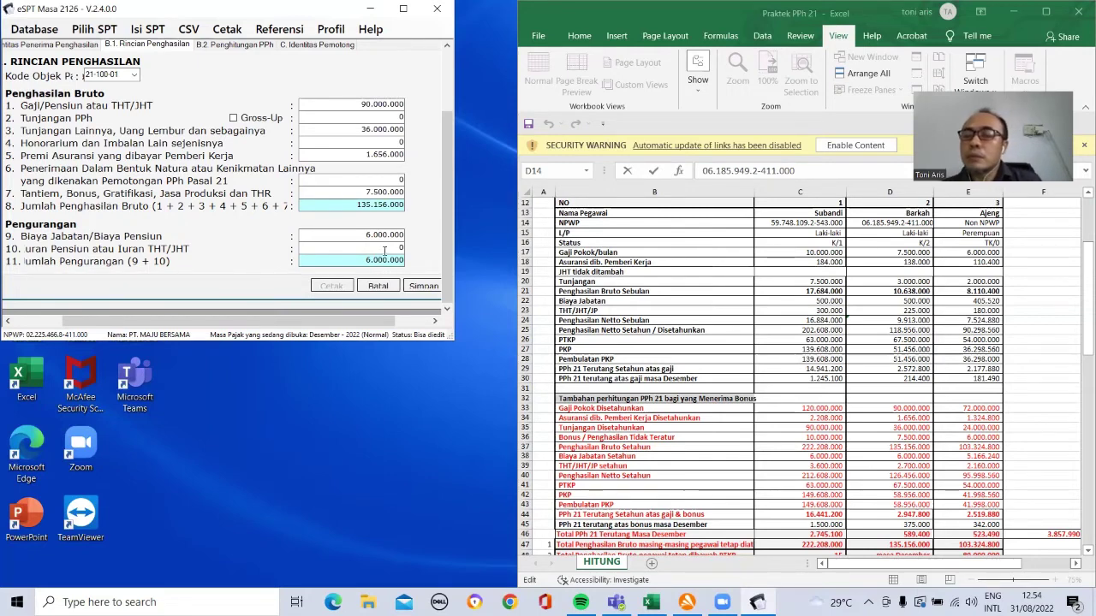
# Step: Deduct a 2700000 pension contribution, check the PPh calculation and save the slip
pyautogui.click(384, 248)
pyautogui.write('2700')
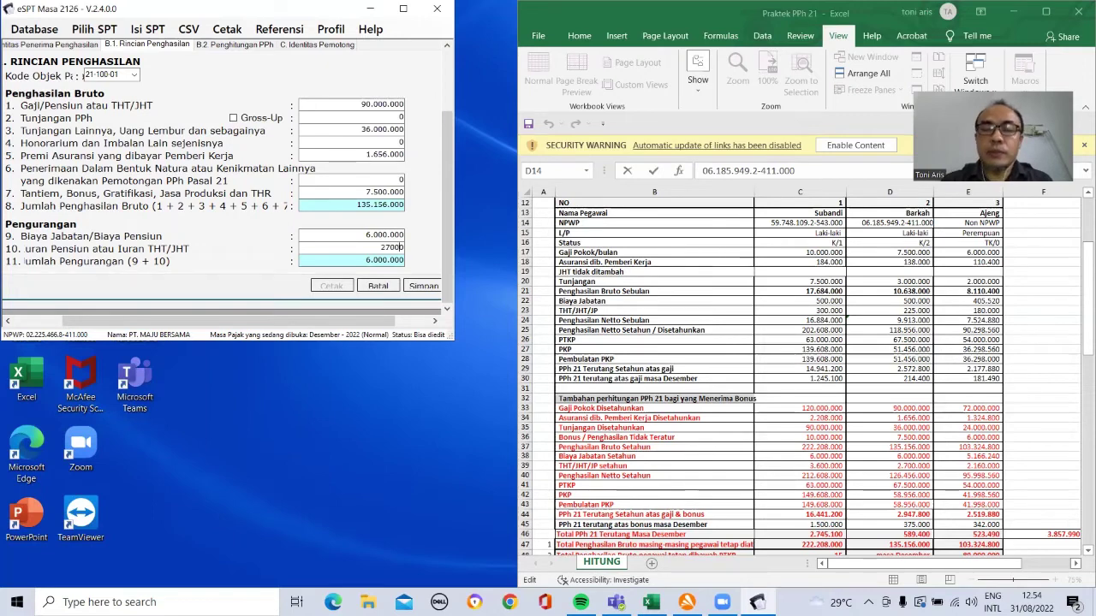
pyautogui.write('000')
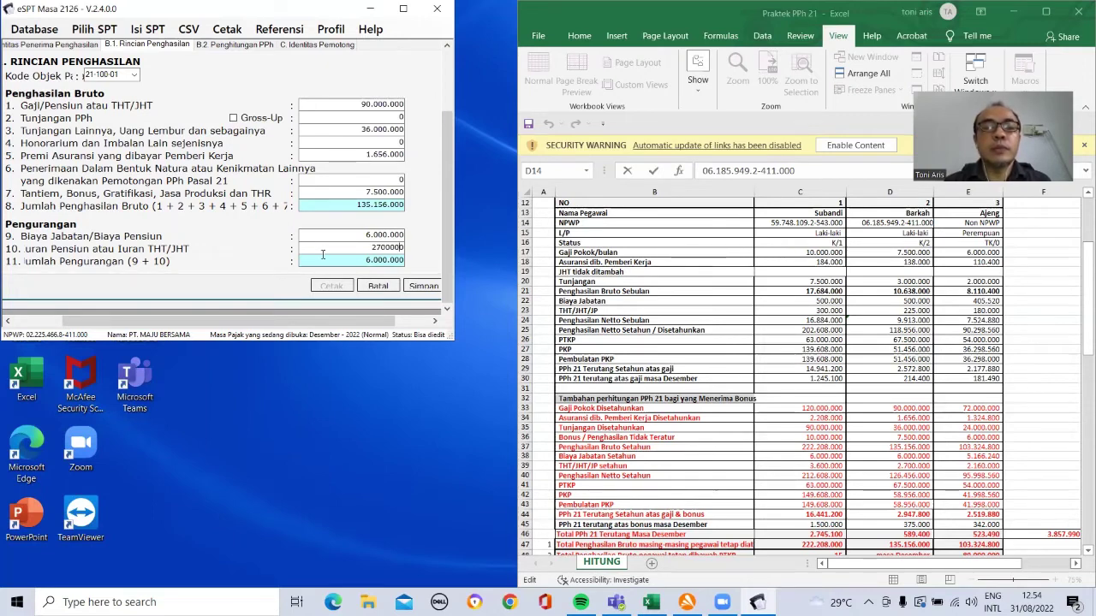
pyautogui.click(321, 234)
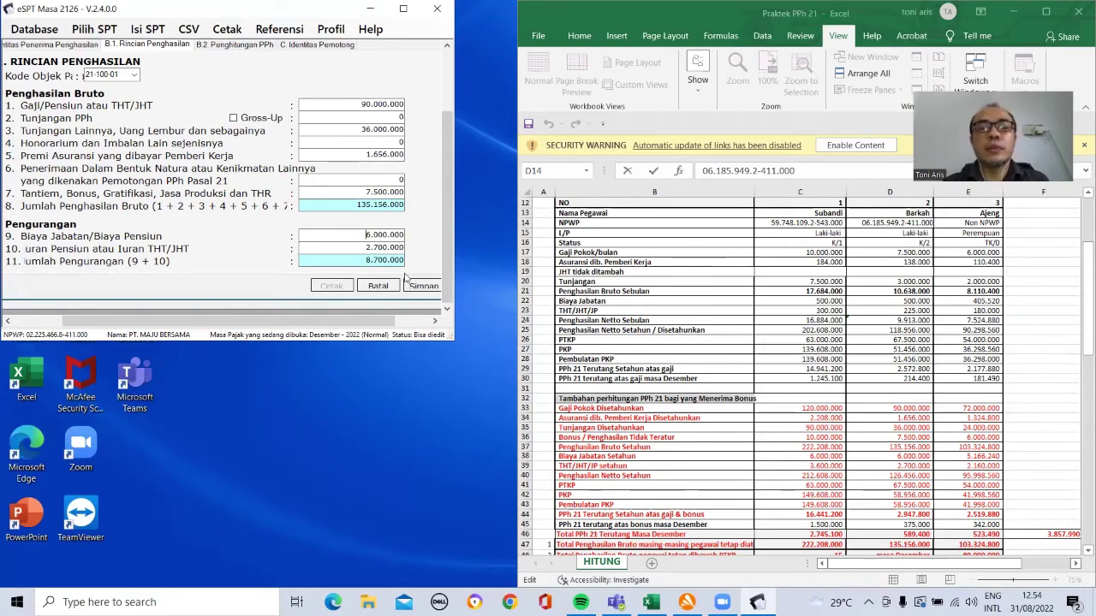
pyautogui.click(236, 45)
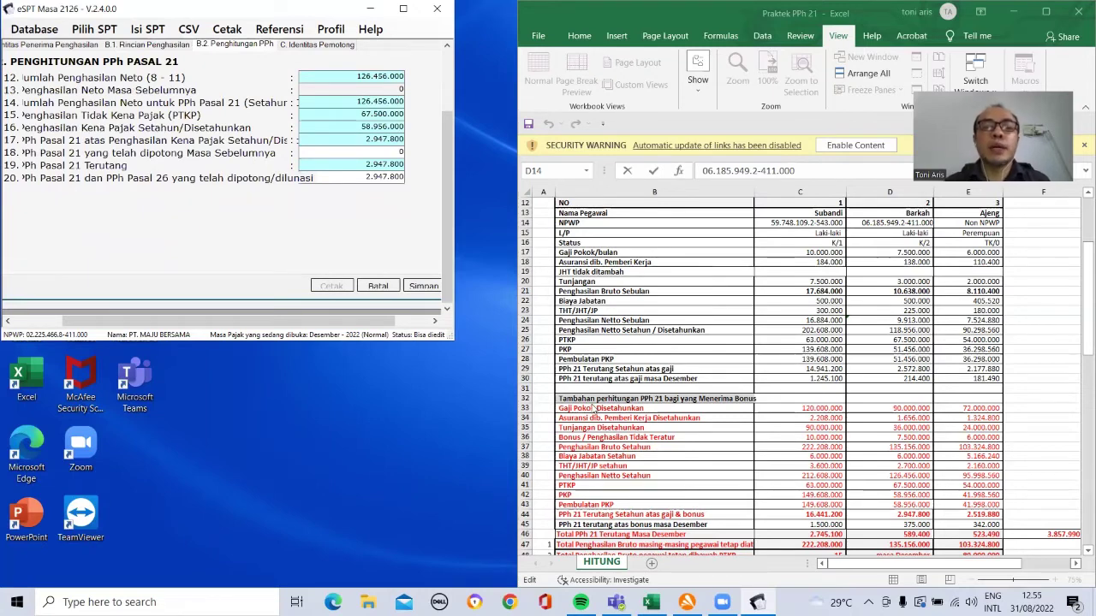
pyautogui.click(425, 287)
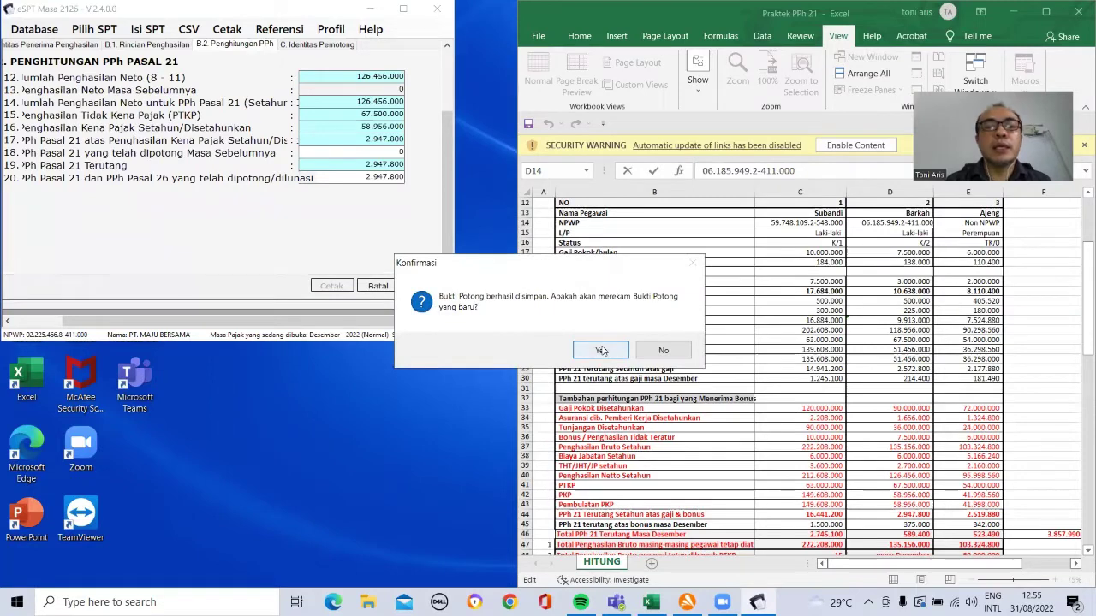
pyautogui.click(602, 351)
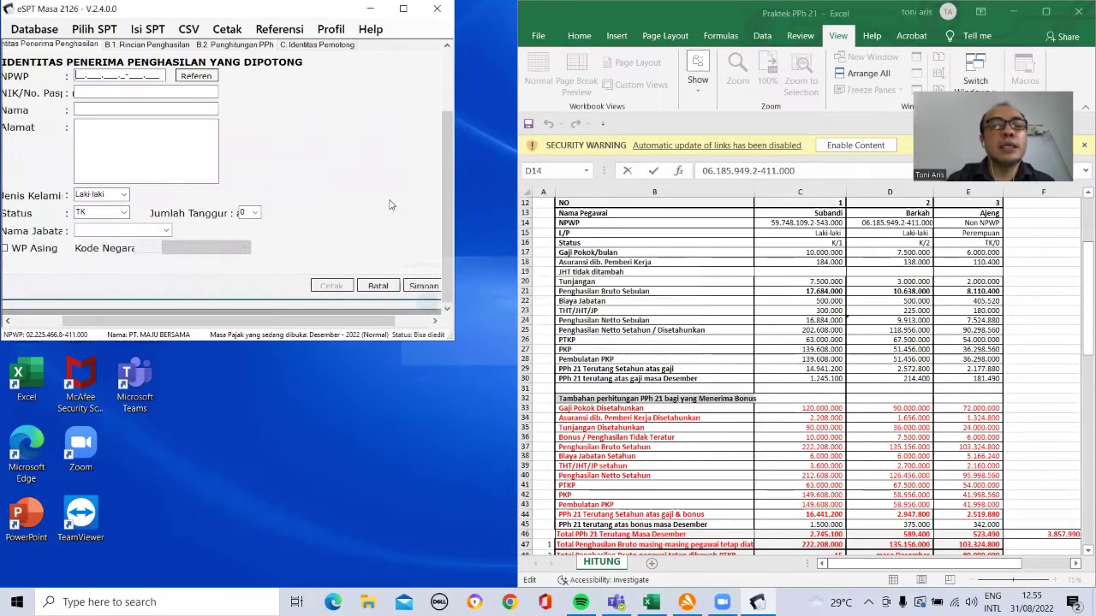
# Step: Enter a zero NPWP, the recipient's NIK and the recipient's name on the new slip
pyautogui.write('000000000000000')
pyautogui.click(94, 90)
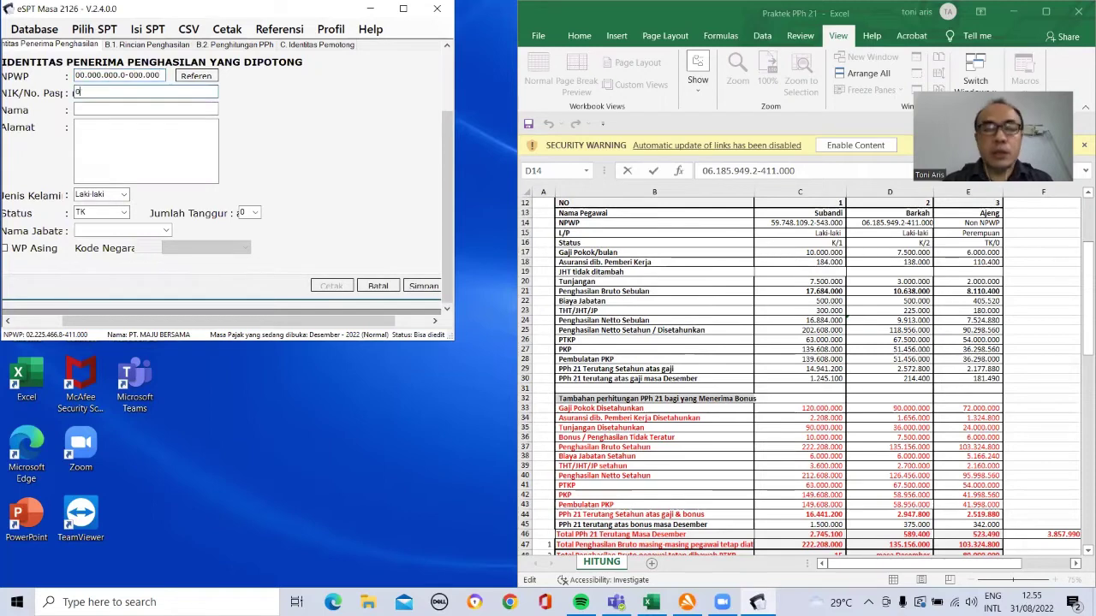
pyautogui.write('00000000000000003')
pyautogui.click(91, 108)
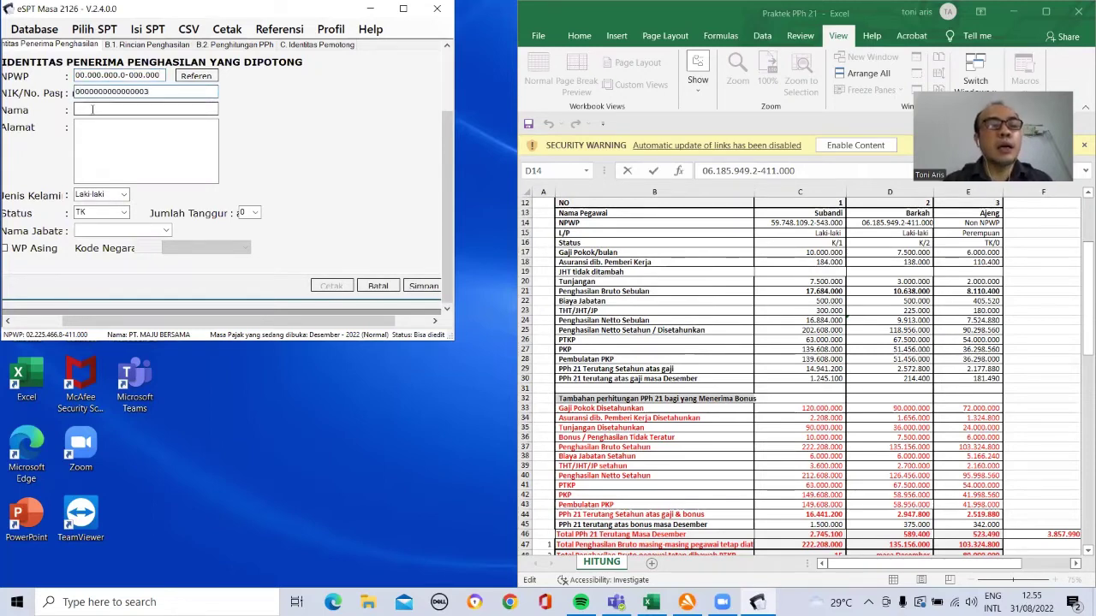
pyautogui.write('AJENG')
pyautogui.click(83, 126)
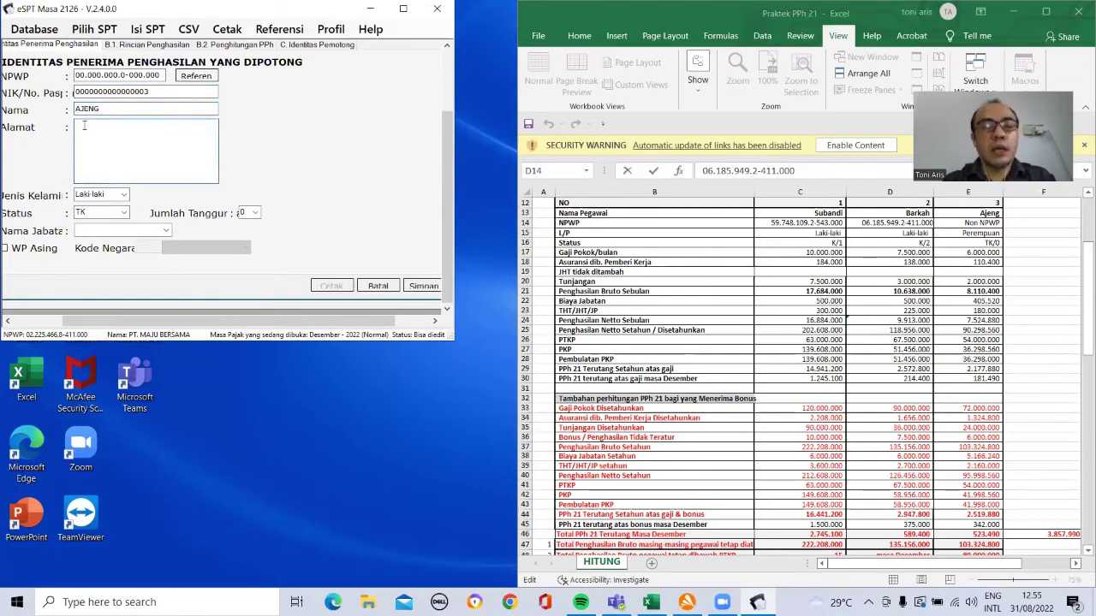
# Step: Set the address to JAKARTA, gender to Perempuan and job title to SUPERVISOR
pyautogui.write('JAKARTA')
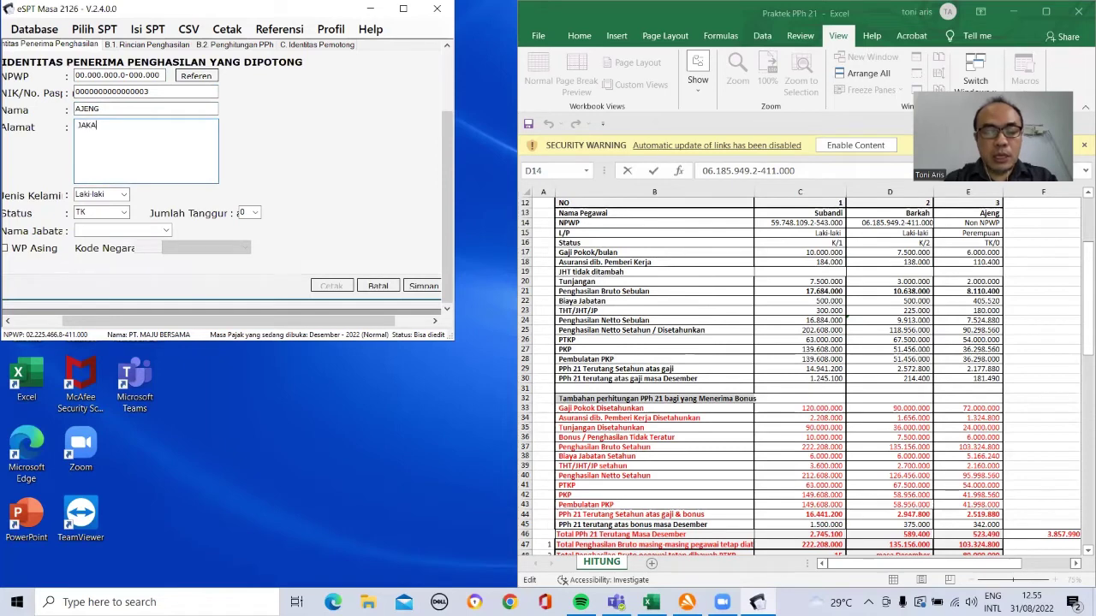
pyautogui.click(124, 195)
pyautogui.click(117, 216)
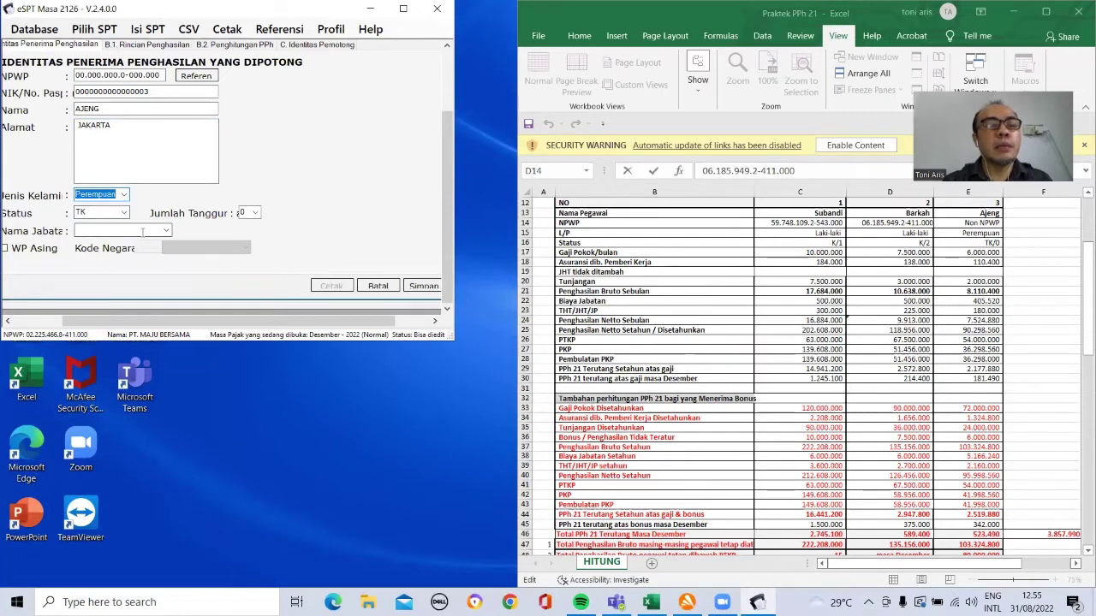
pyautogui.click(143, 231)
pyautogui.write('SU')
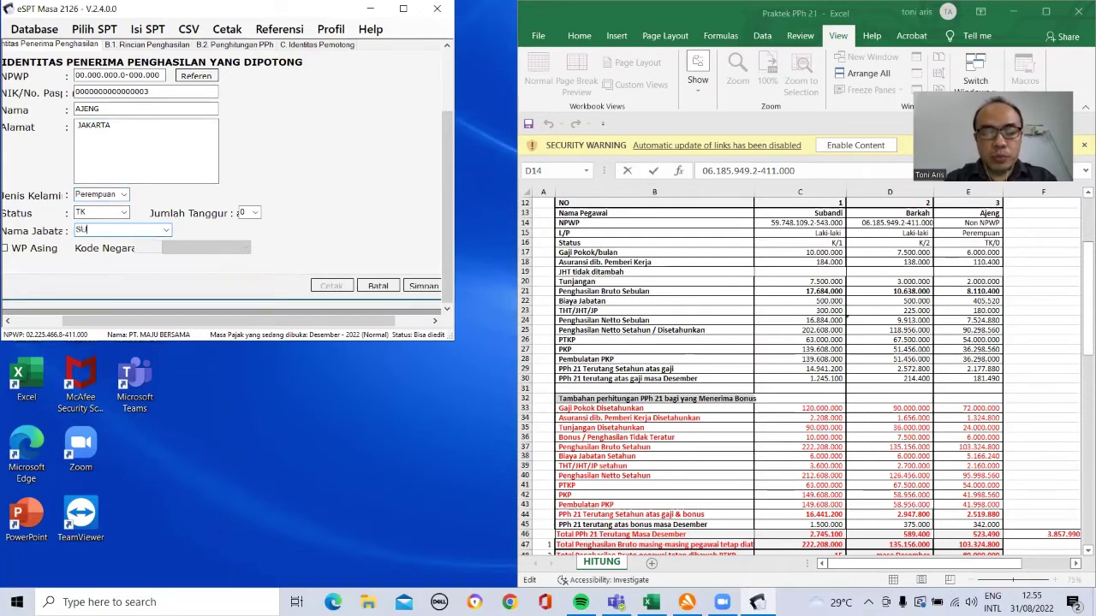
pyautogui.write('PERVISOR')
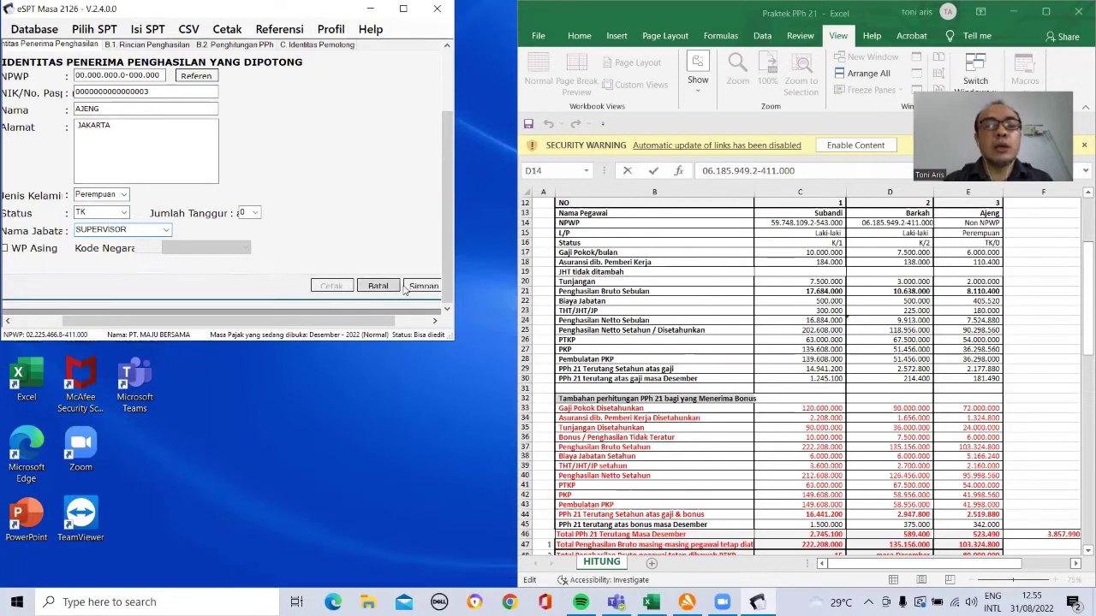
# Step: Enter salary 7200000, other allowances 2400000, insurance premium 1324800 and pension dues 2160000
pyautogui.click(158, 45)
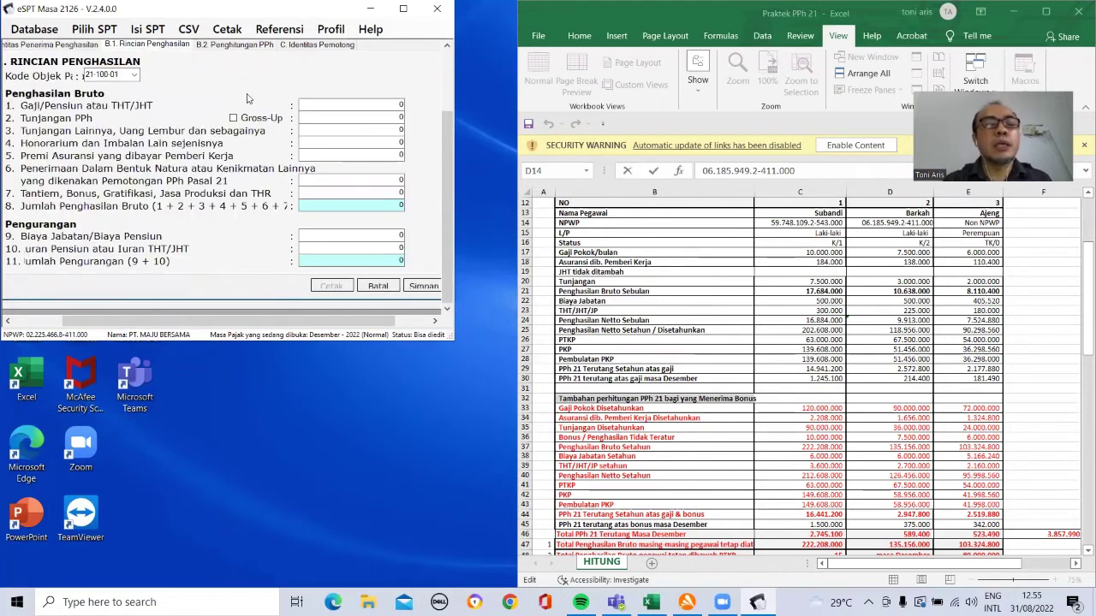
pyautogui.click(343, 105)
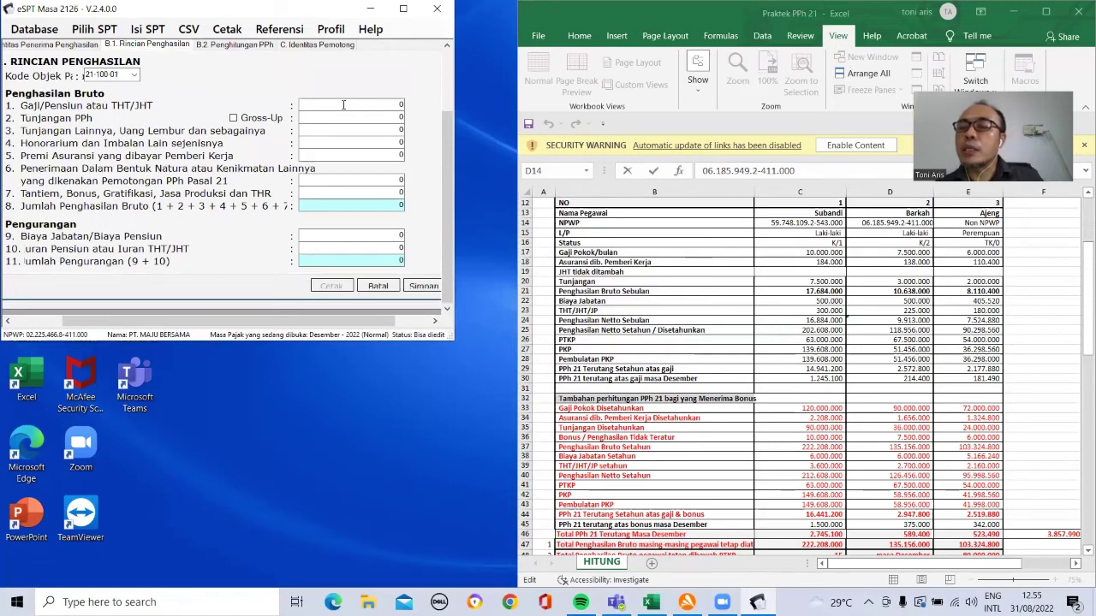
pyautogui.write('72000000')
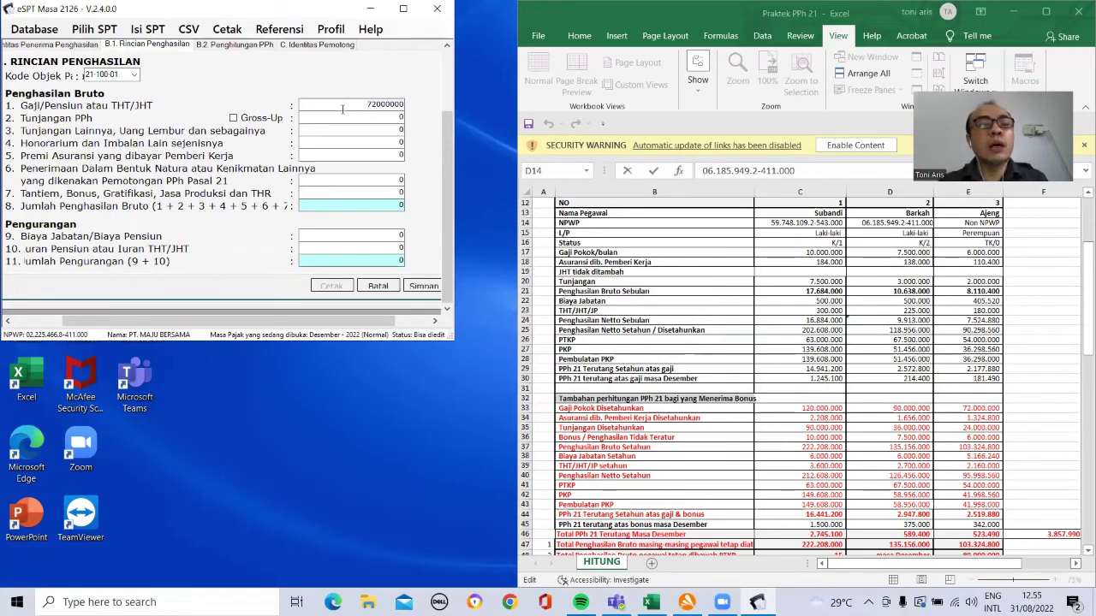
pyautogui.press('Tab')
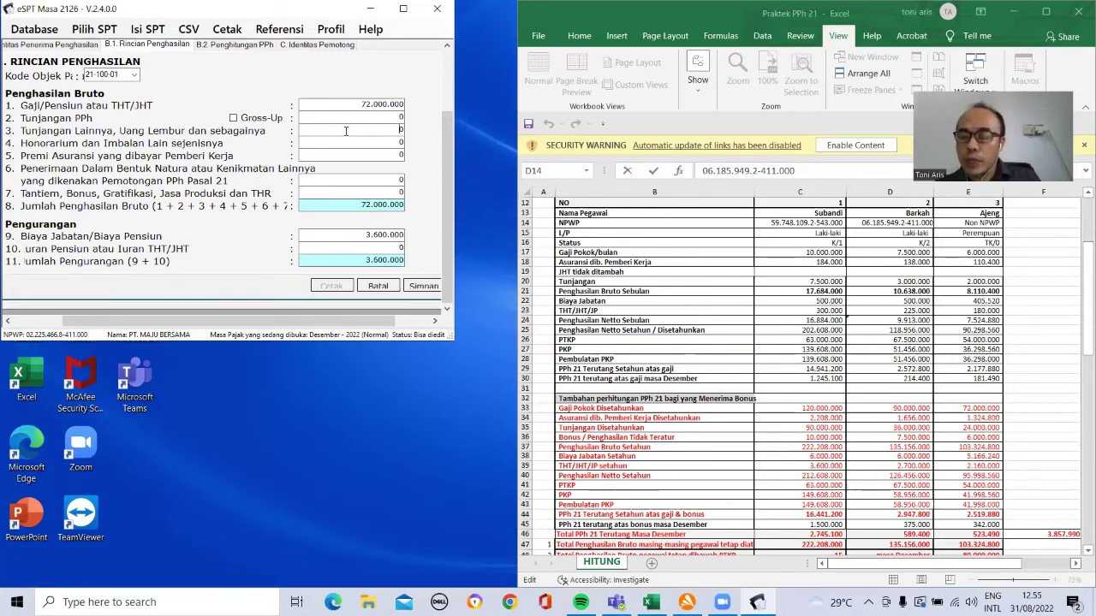
pyautogui.write('24000000')
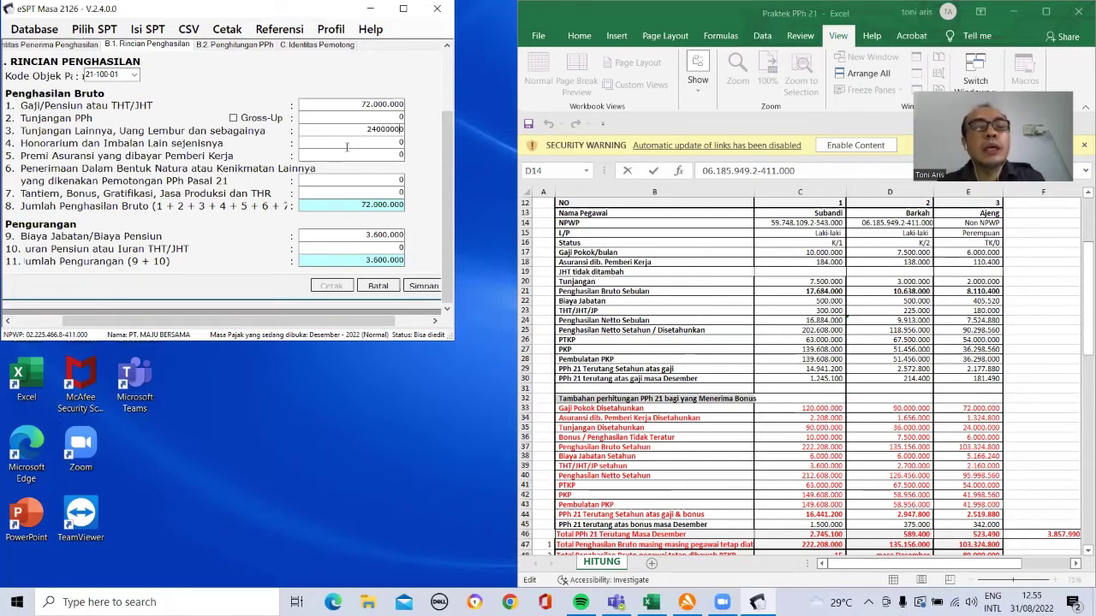
pyautogui.press('Tab')
pyautogui.press('Tab')
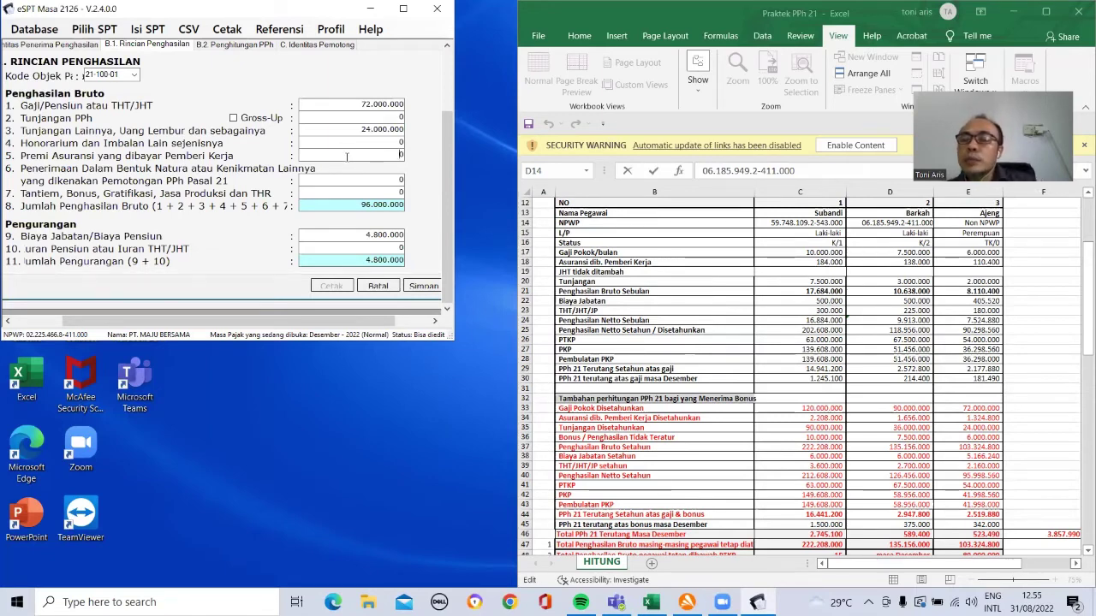
pyautogui.write('1324800')
pyautogui.click(350, 179)
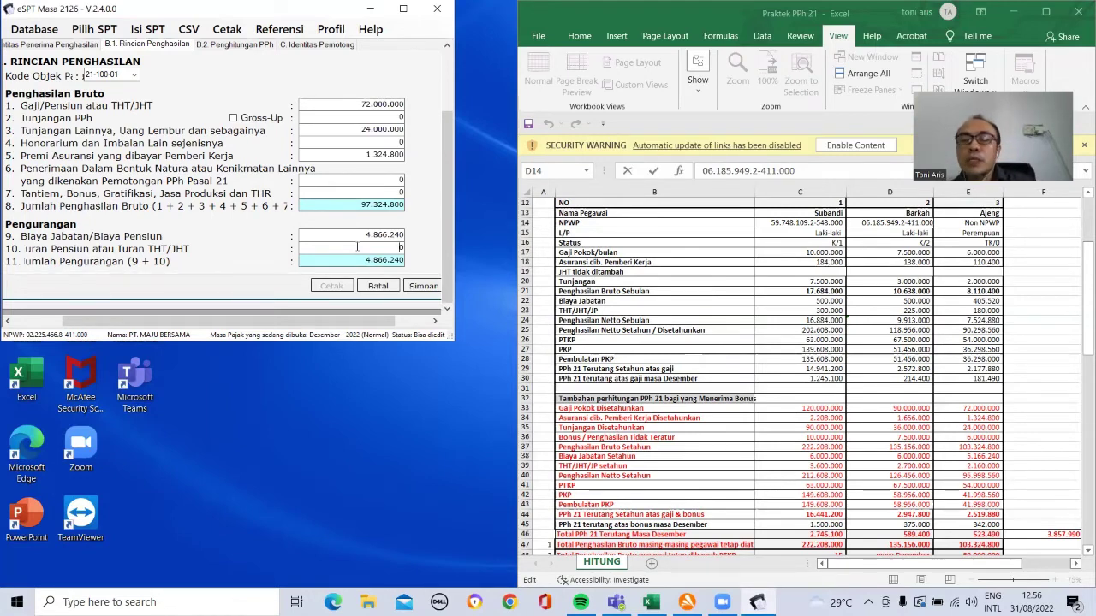
pyautogui.write('2160000')
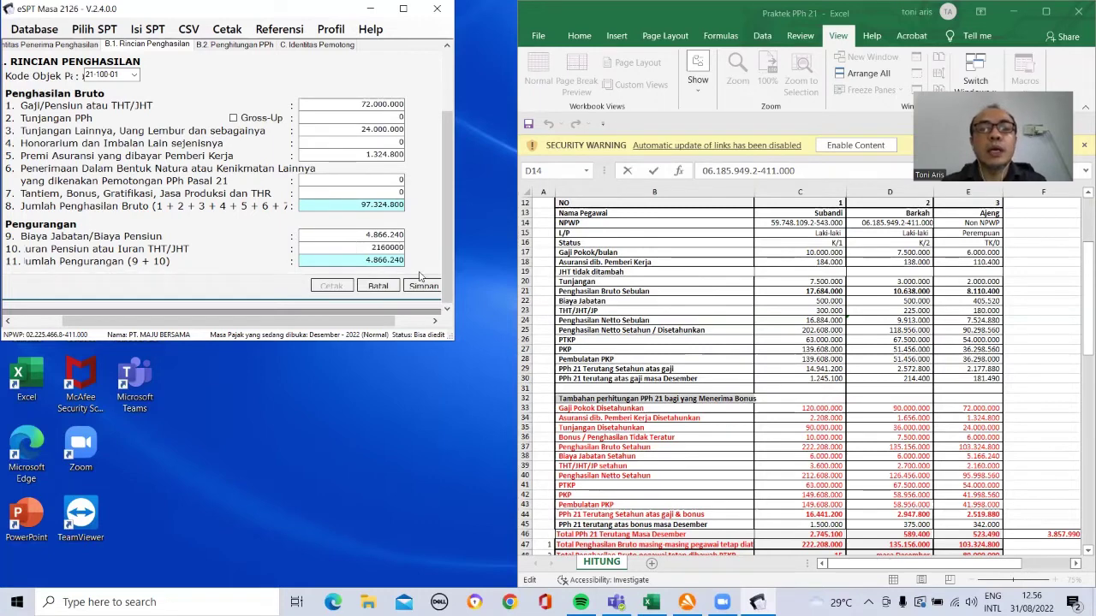
pyautogui.click(228, 47)
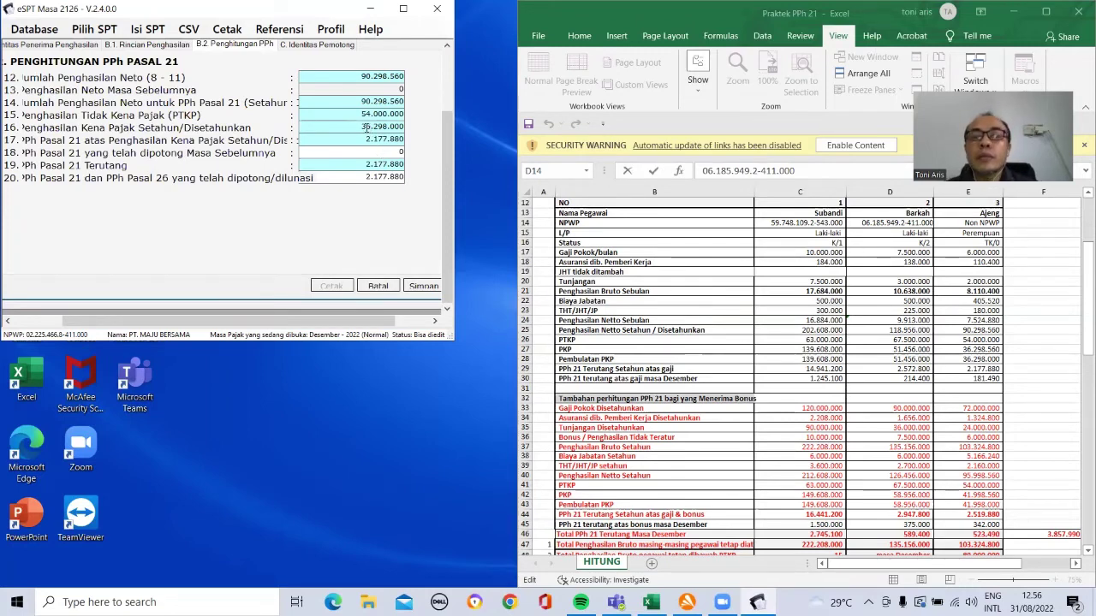
# Step: Add a 6000000 bonus, review the PPh 21 and withholder identity tabs, and save the slip
pyautogui.click(165, 45)
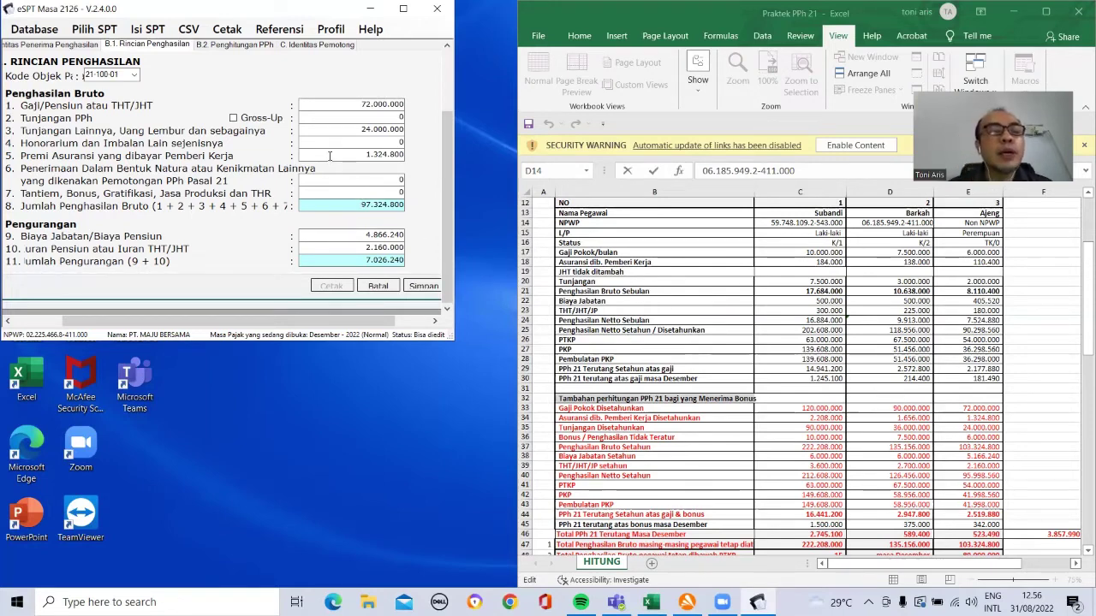
pyautogui.click(351, 196)
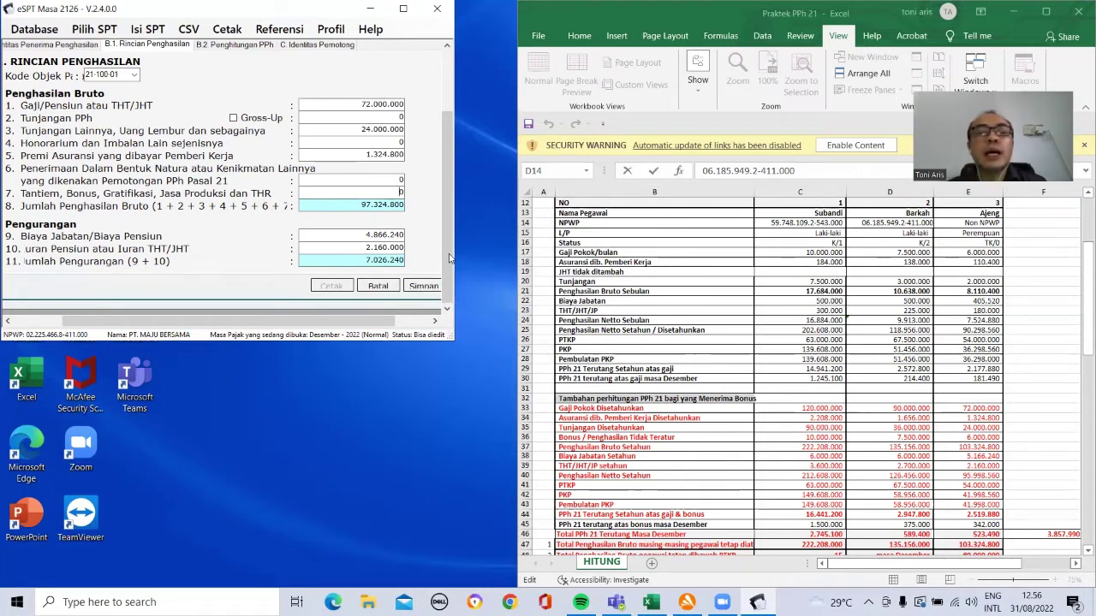
pyautogui.write('6000000')
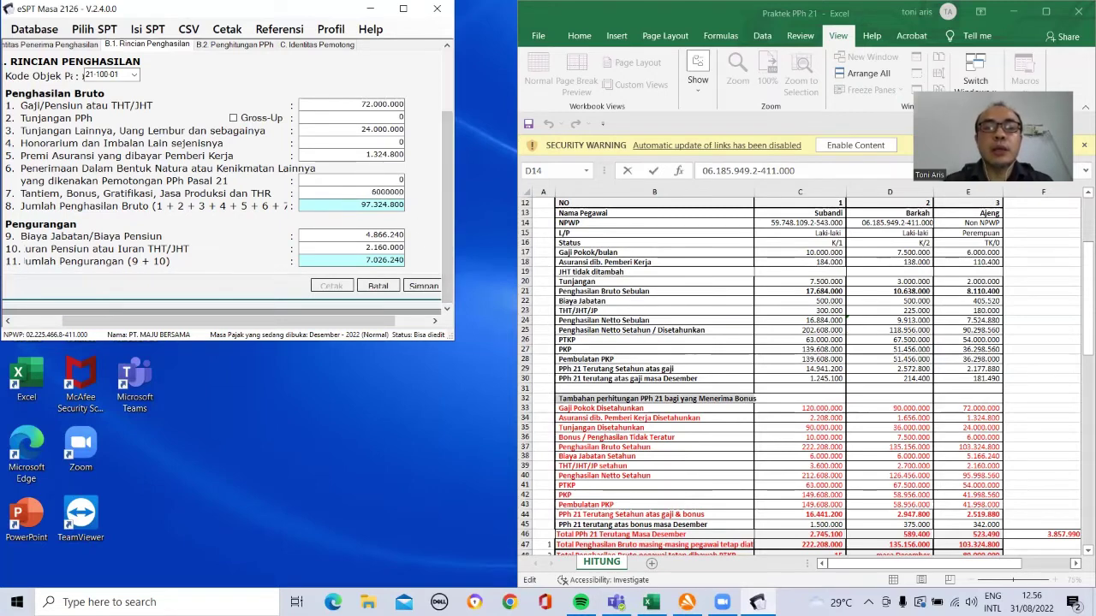
pyautogui.click(327, 248)
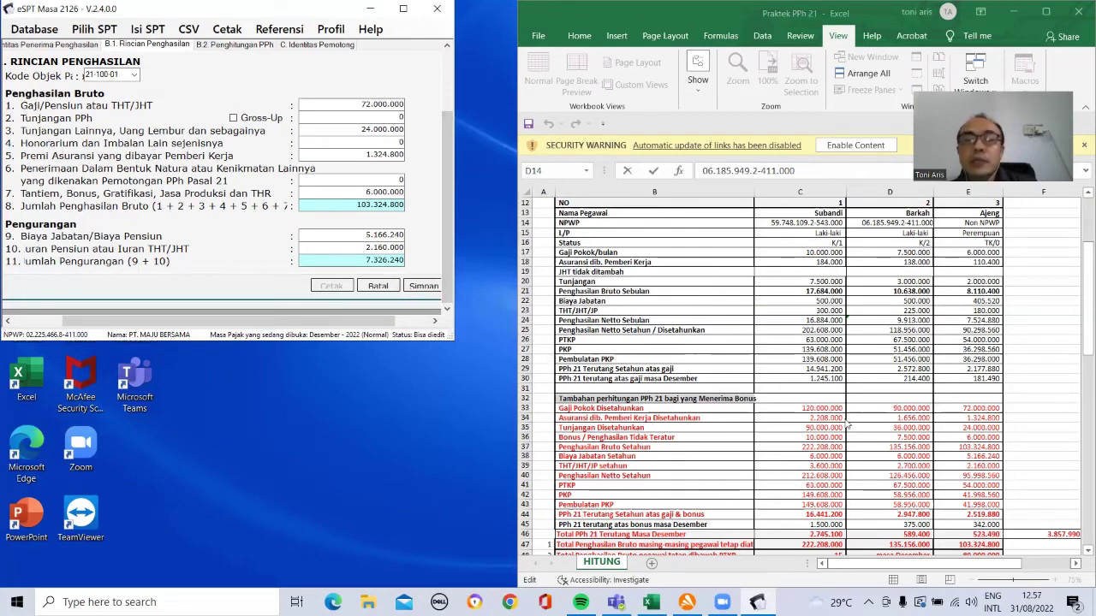
pyautogui.click(233, 45)
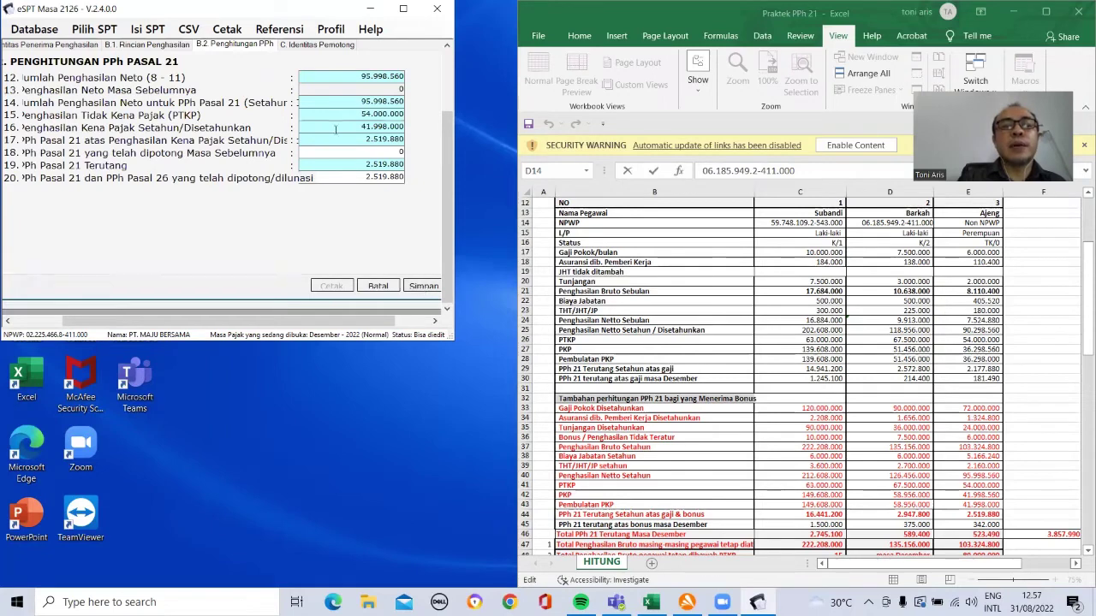
pyautogui.click(310, 46)
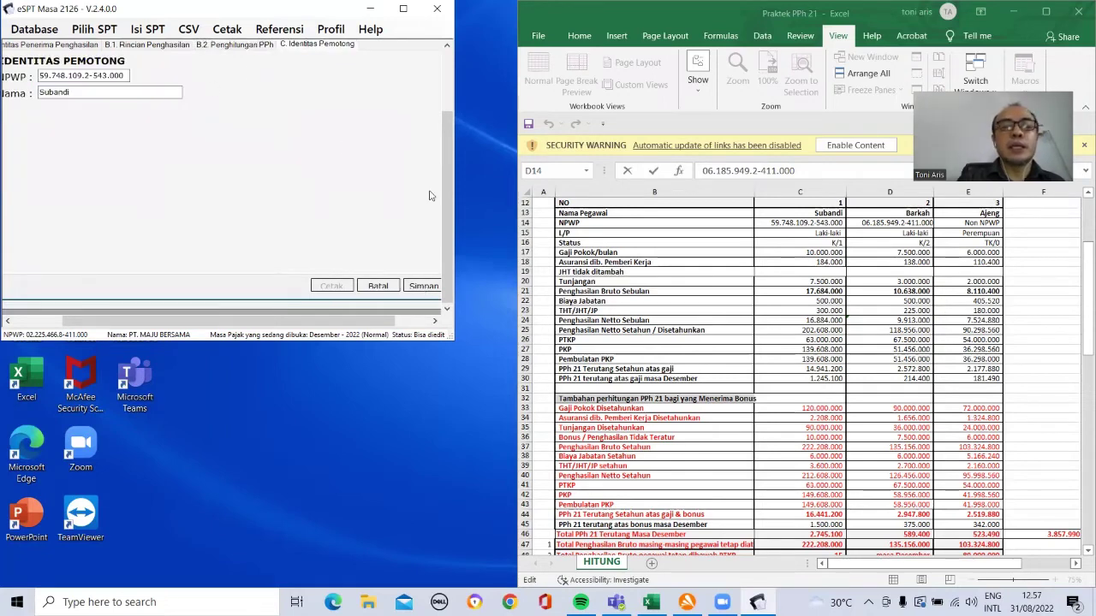
pyautogui.click(425, 285)
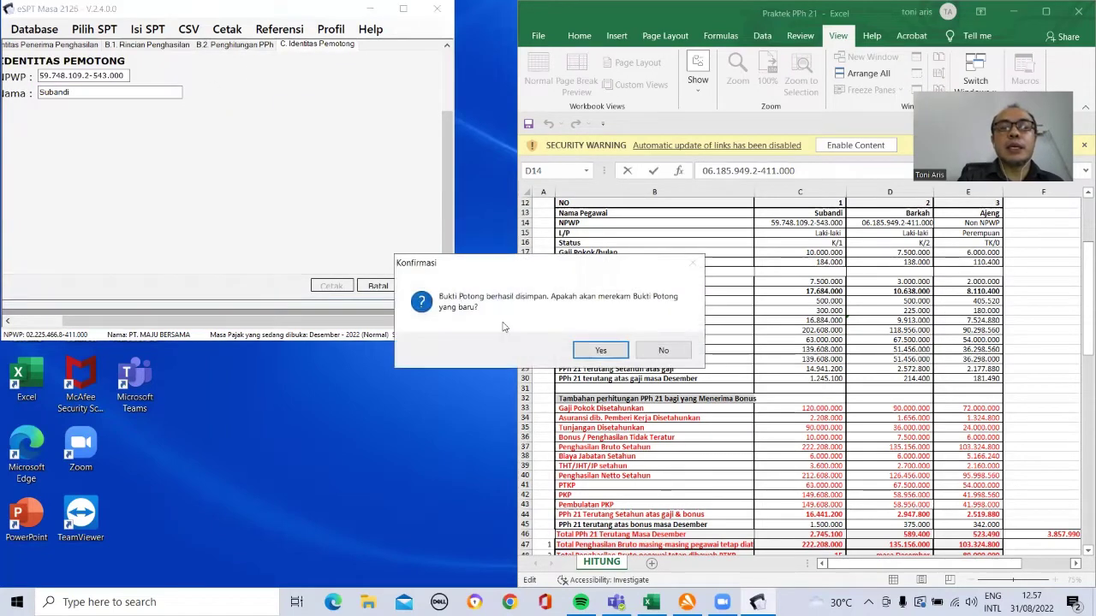
# Step: Decline another slip and open the annual withholding register full-screen
pyautogui.click(664, 350)
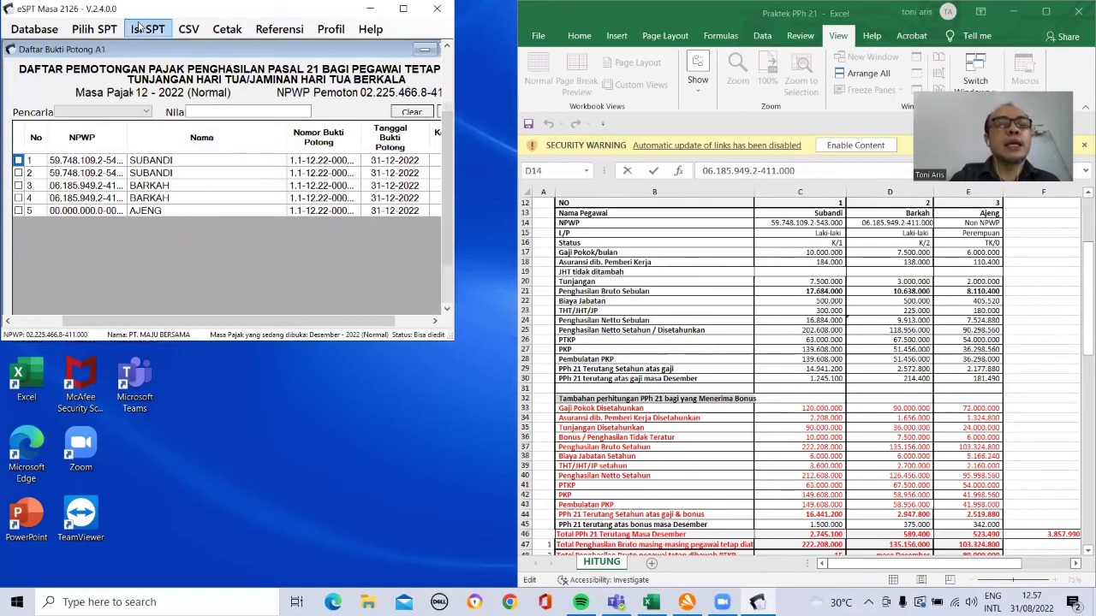
pyautogui.click(137, 30)
pyautogui.moveTo(242, 62)
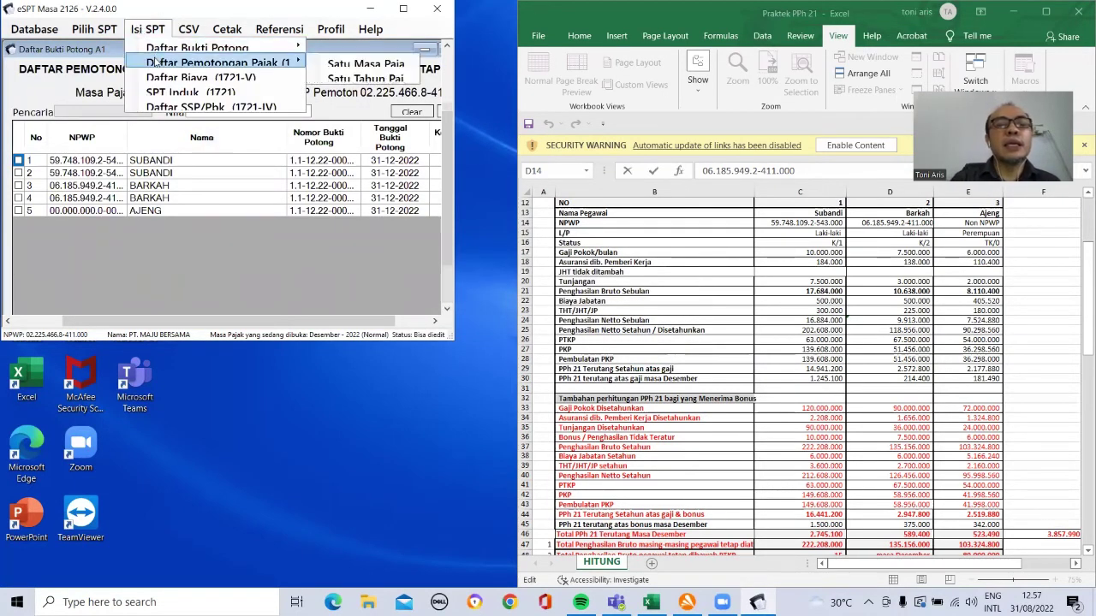
pyautogui.click(353, 78)
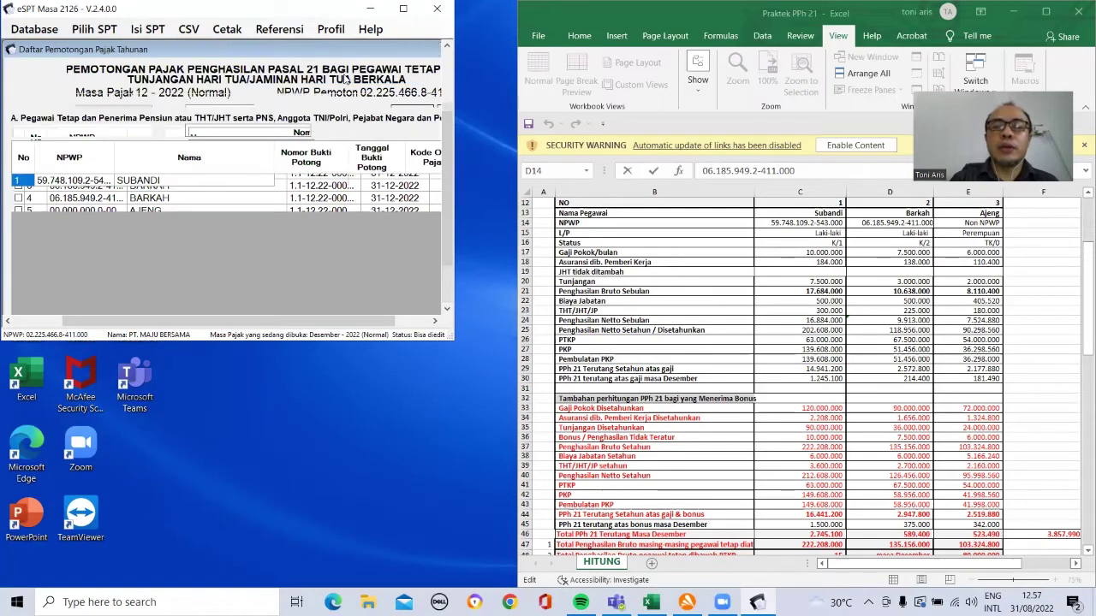
pyautogui.click(403, 9)
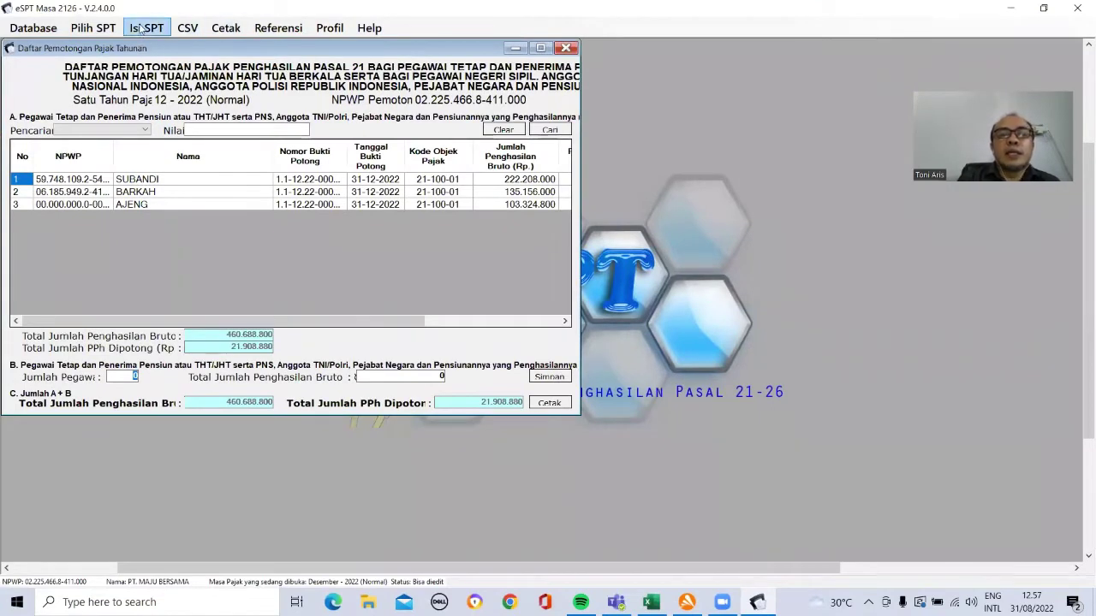
# Step: Open the SPT form print chooser, close it, and return to the print options
pyautogui.click(214, 29)
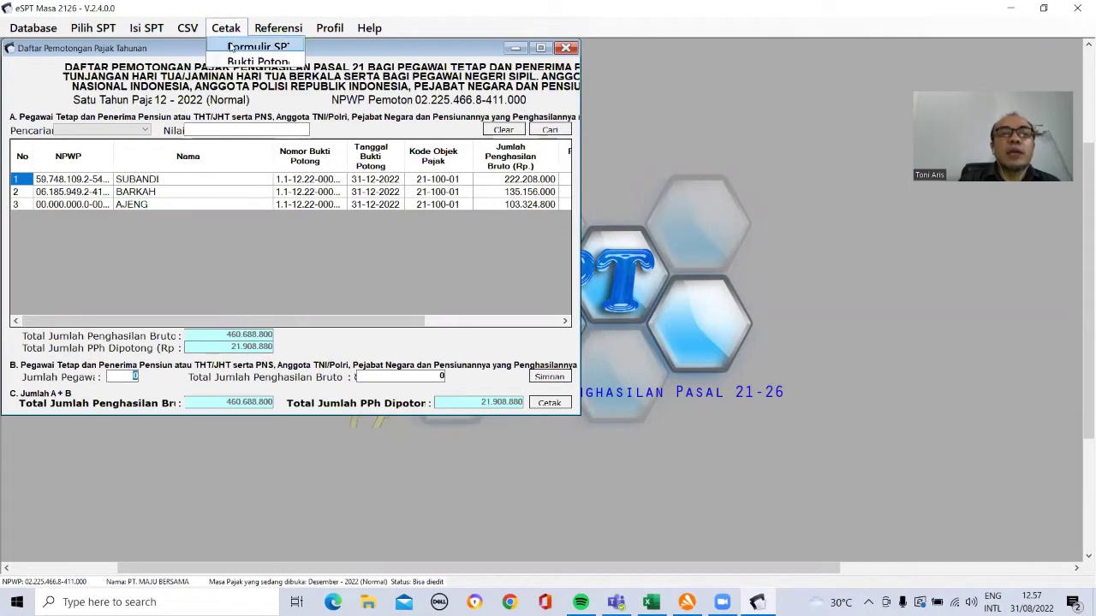
pyautogui.click(231, 47)
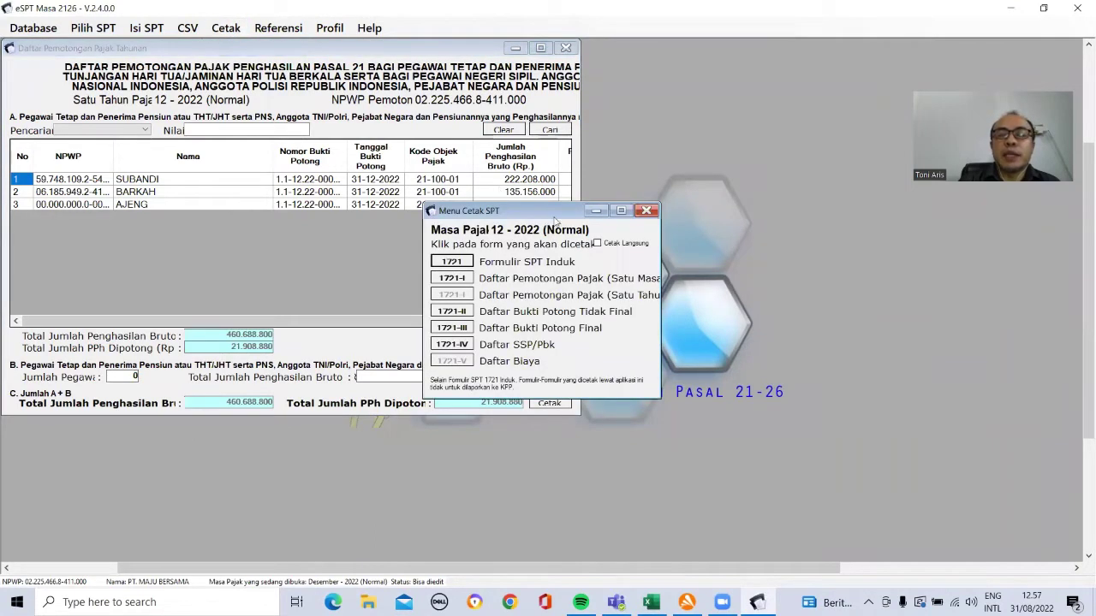
pyautogui.click(647, 210)
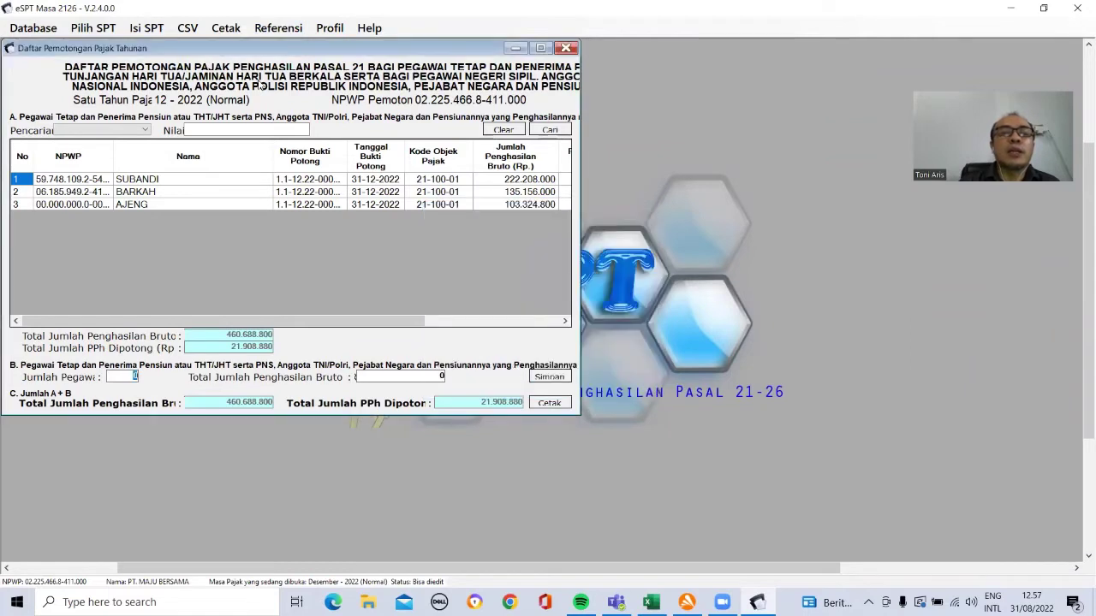
pyautogui.click(226, 28)
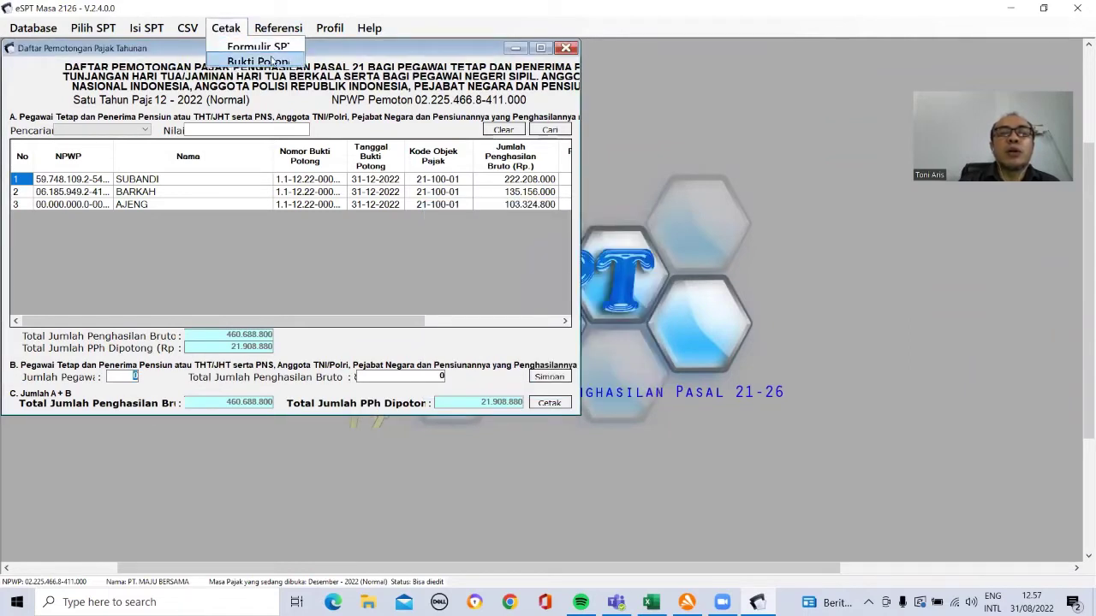
# Step: Print-preview the first A1 withholding slip, 1.1-12.22-0000001, for PT MAJU BERSAMA
pyautogui.click(273, 61)
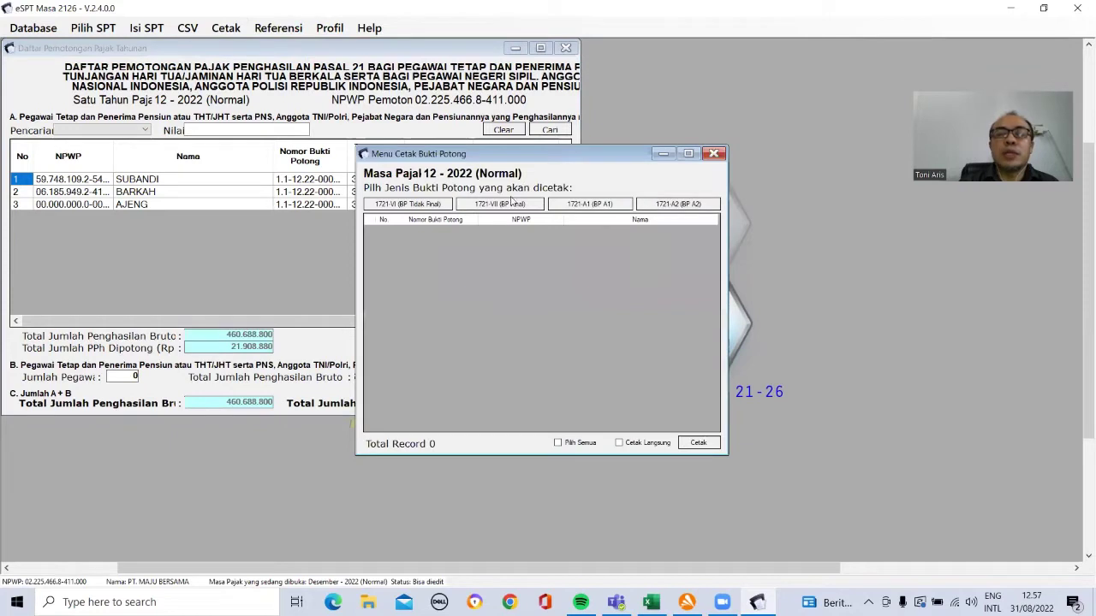
pyautogui.click(602, 207)
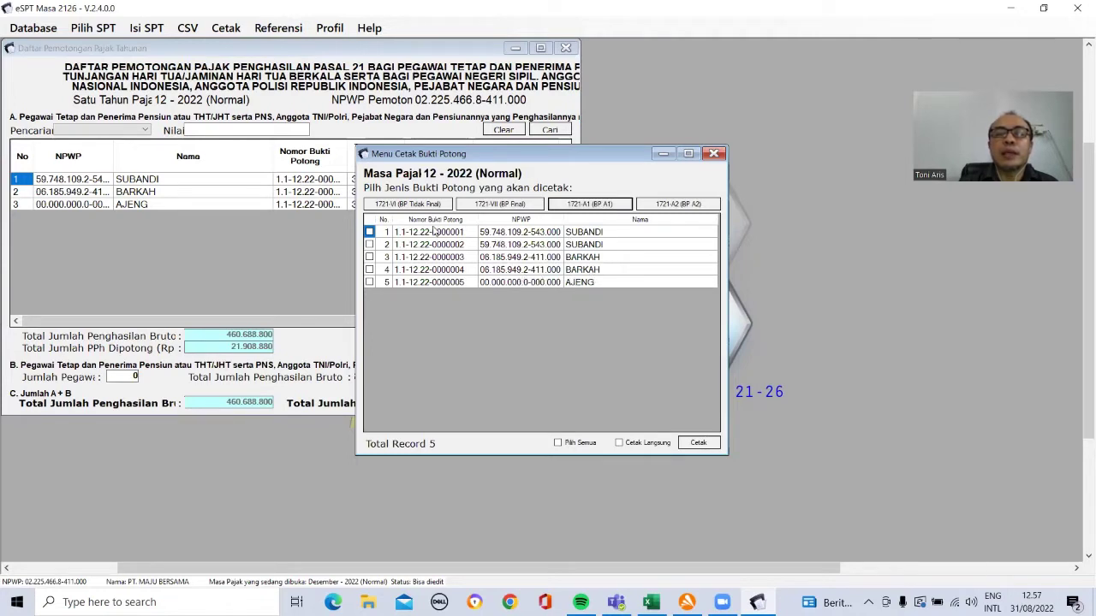
pyautogui.click(369, 232)
pyautogui.click(369, 232)
pyautogui.click(700, 443)
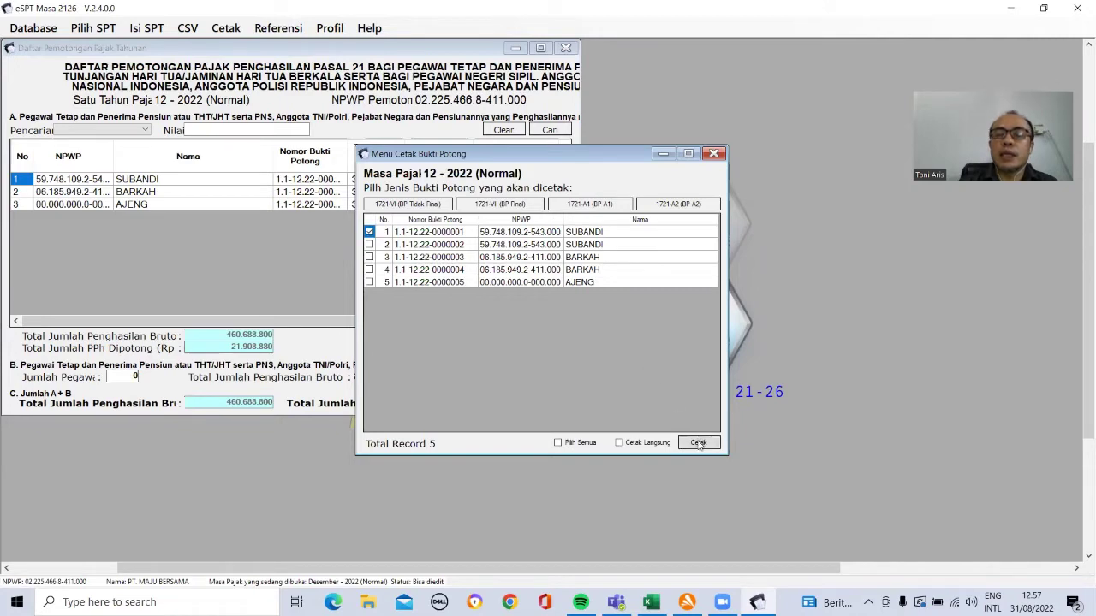
pyautogui.click(699, 444)
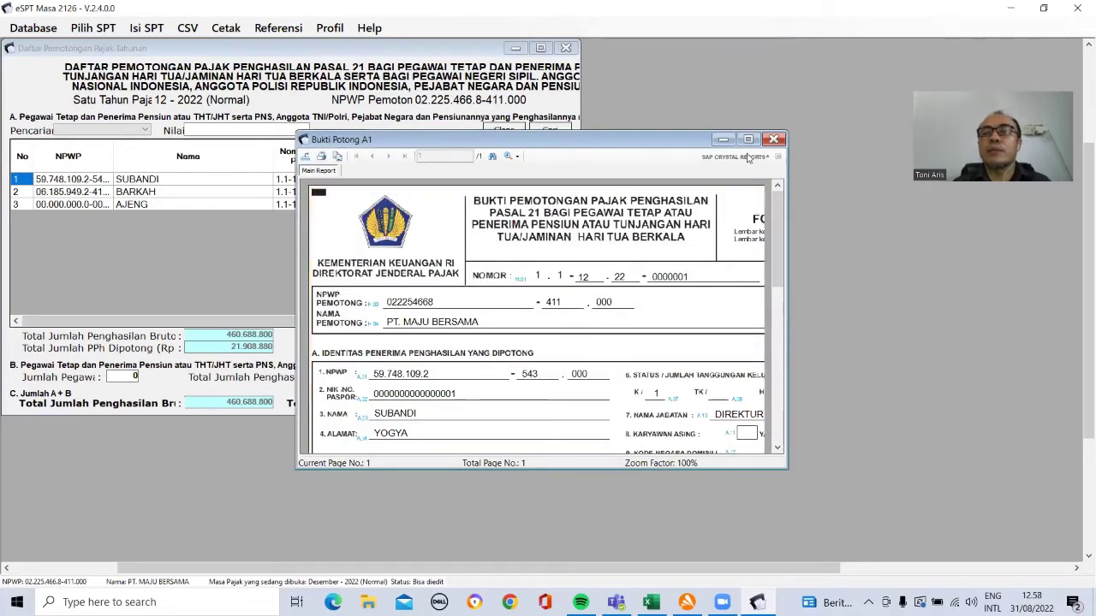
# Step: Enlarge the A1 slip preview, look it over, and close it
pyautogui.click(747, 139)
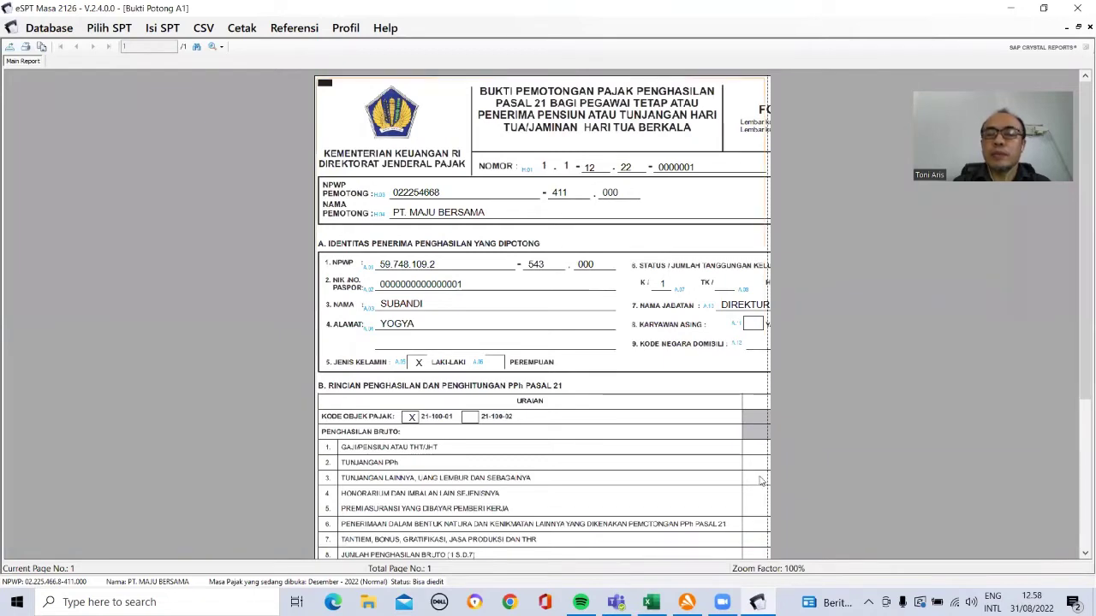
pyautogui.click(656, 382)
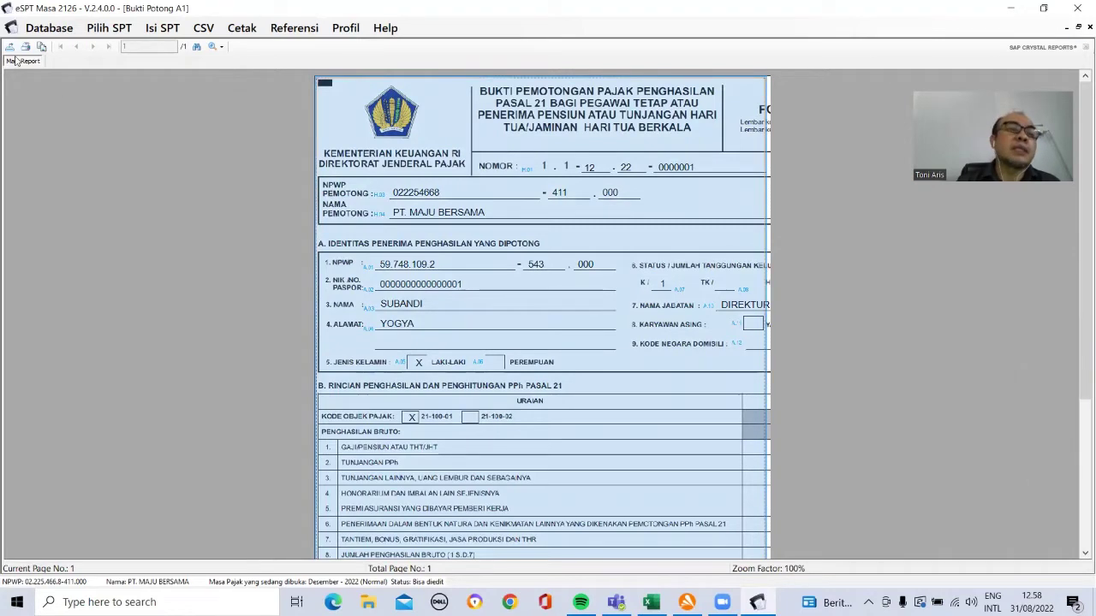
pyautogui.click(1087, 29)
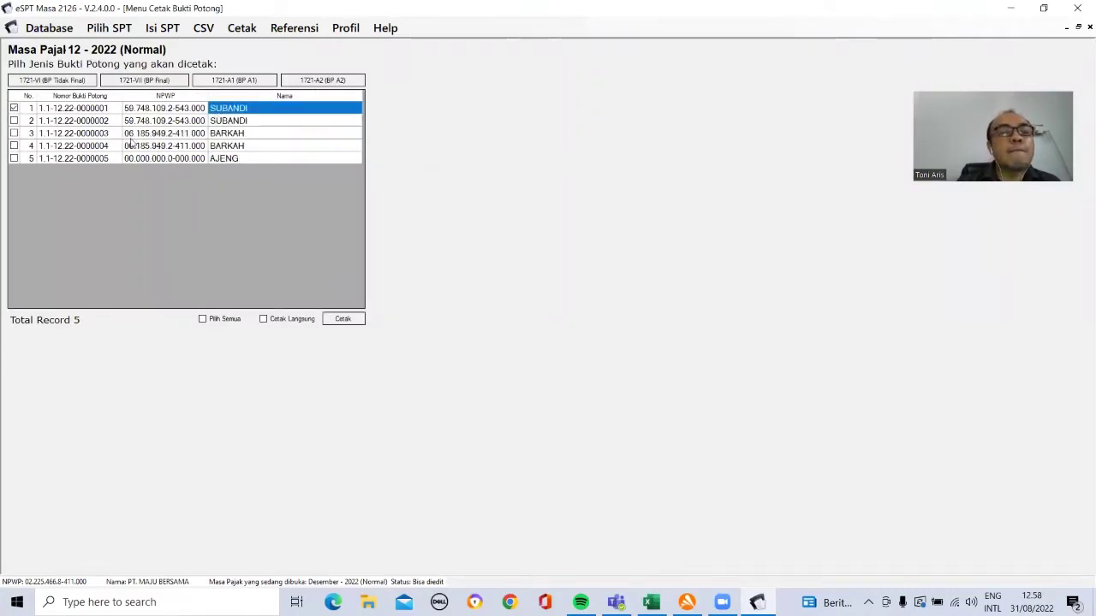
# Step: Open the A1 withholding slip register for period 12-2022 via Isi SPT > Daftar Bukti Potong
pyautogui.click(160, 28)
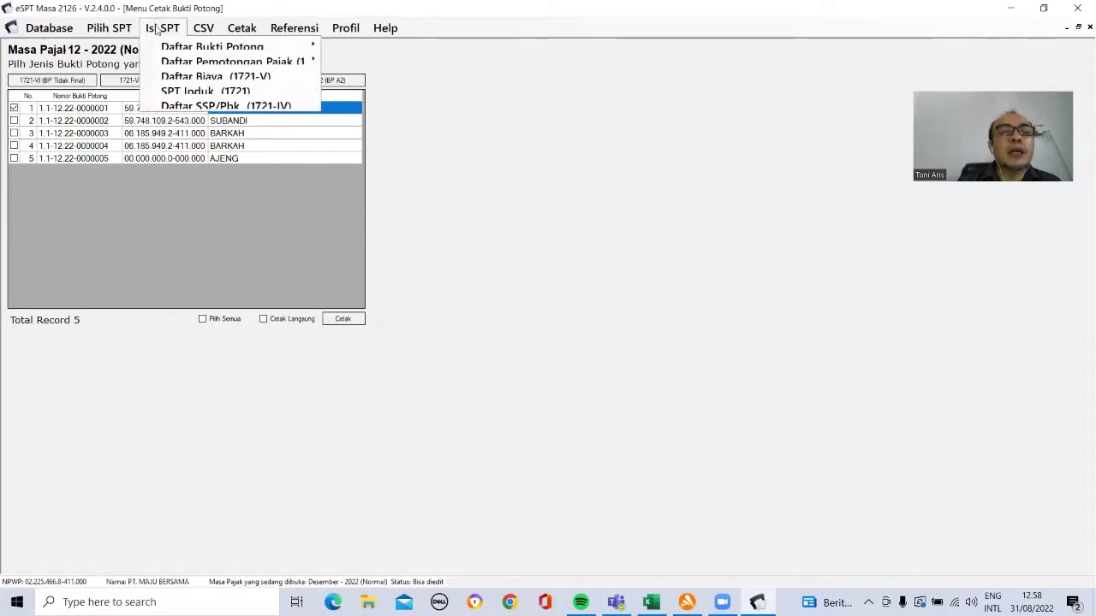
pyautogui.moveTo(169, 51)
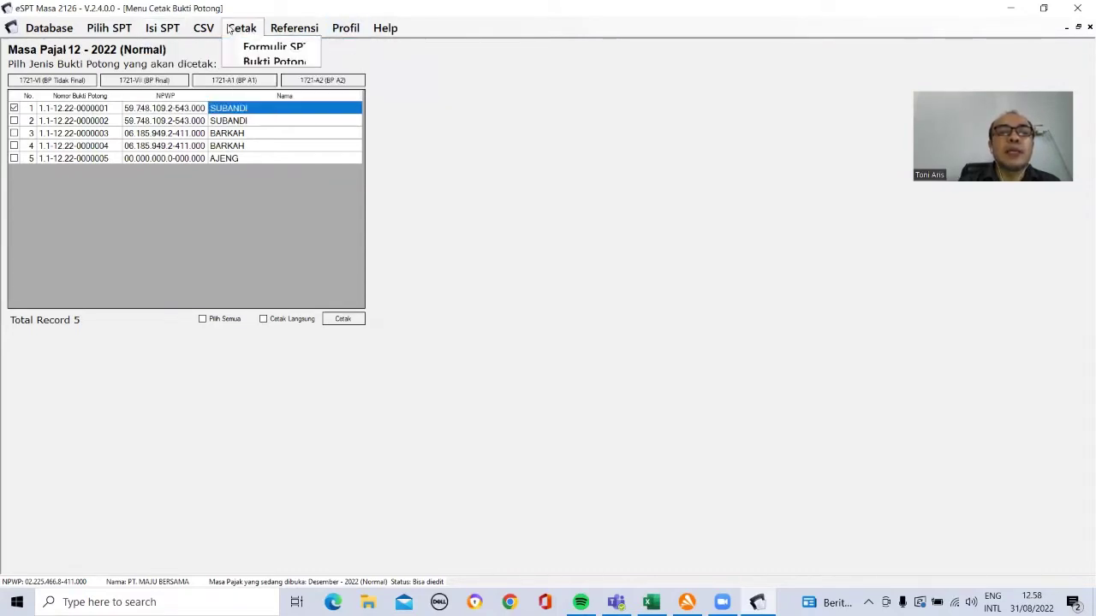
pyautogui.moveTo(146, 30)
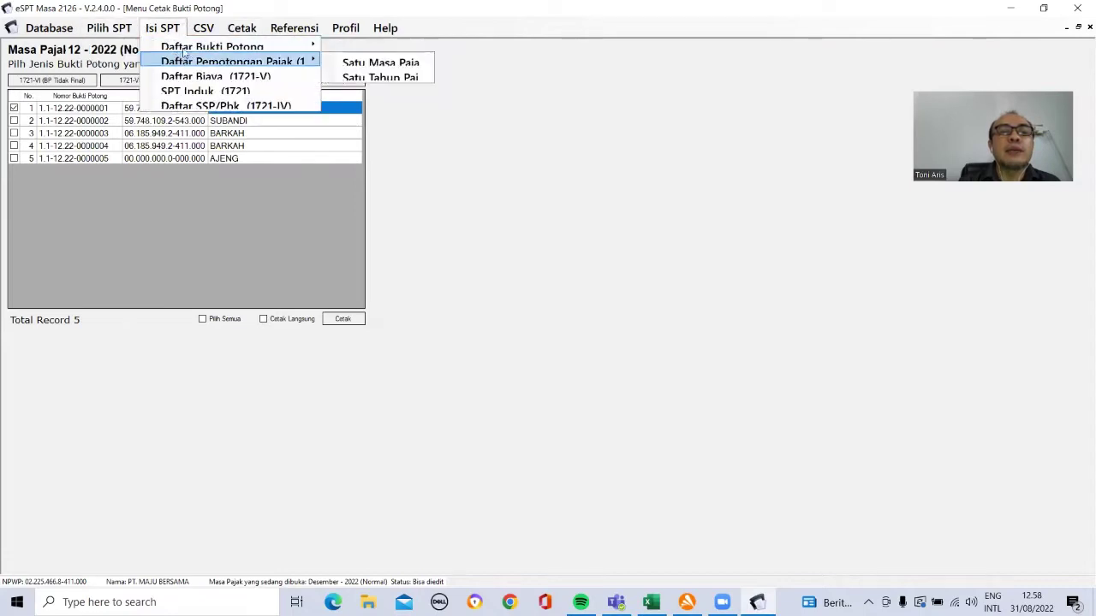
pyautogui.moveTo(267, 40)
pyautogui.moveTo(193, 29)
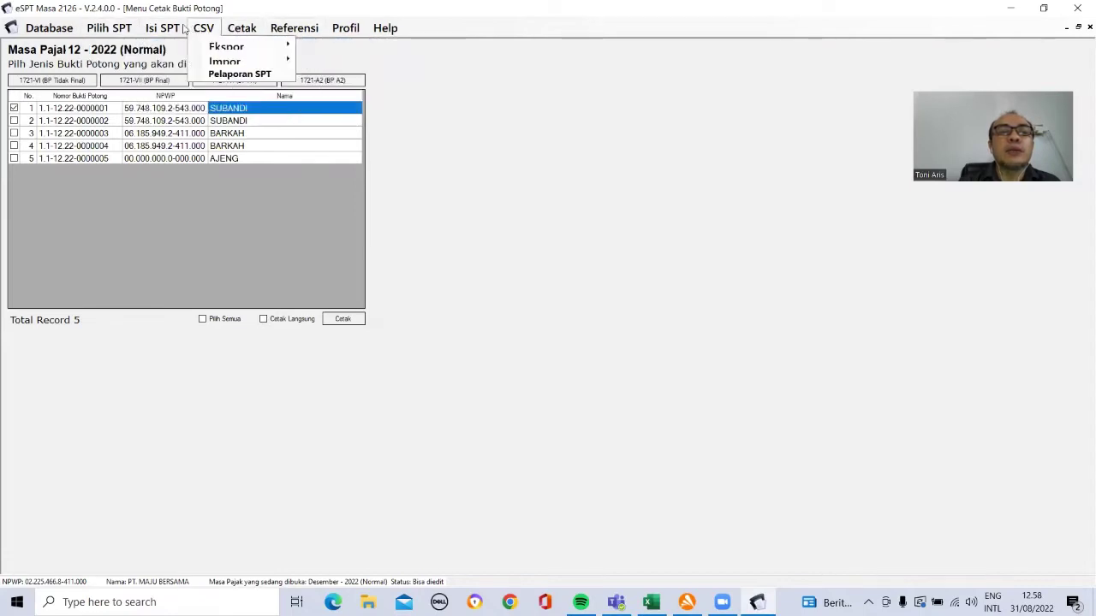
pyautogui.moveTo(316, 49)
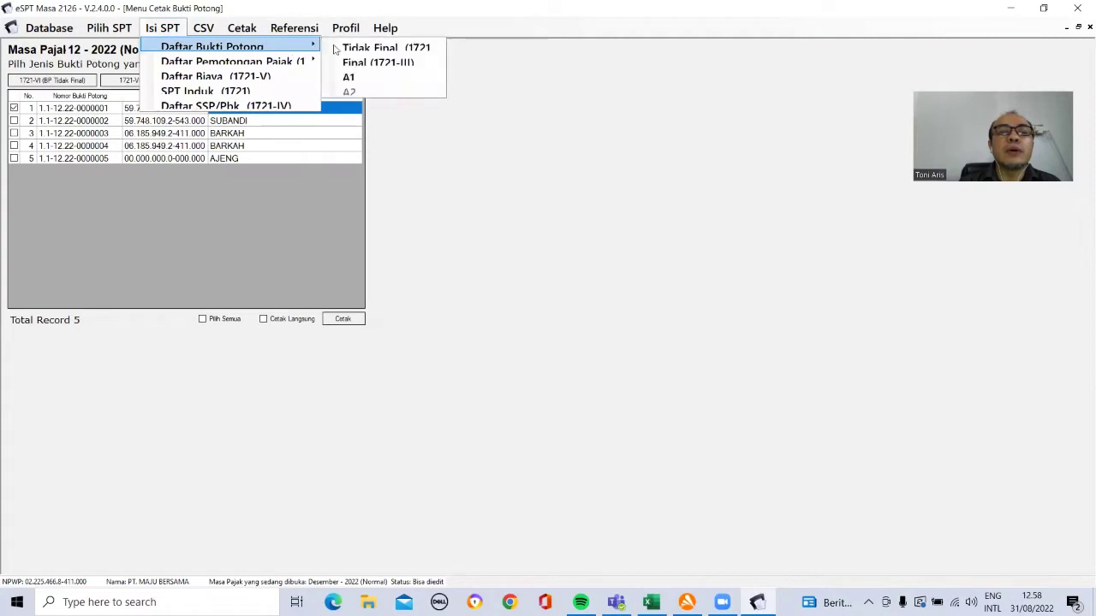
pyautogui.click(351, 77)
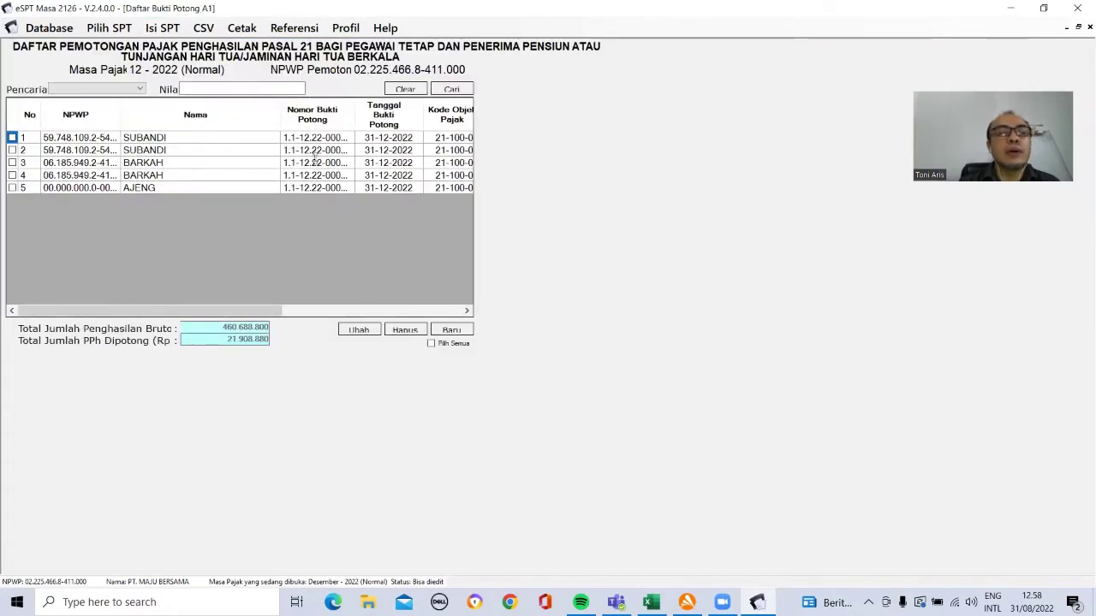
# Step: Delete the duplicate A1 slips in rows 1 and 2, leaving three slips
pyautogui.moveTo(220, 309)
pyautogui.mouseDown()
pyautogui.moveTo(374, 304)
pyautogui.moveTo(230, 290)
pyautogui.moveTo(422, 296)
pyautogui.moveTo(223, 291)
pyautogui.mouseUp()
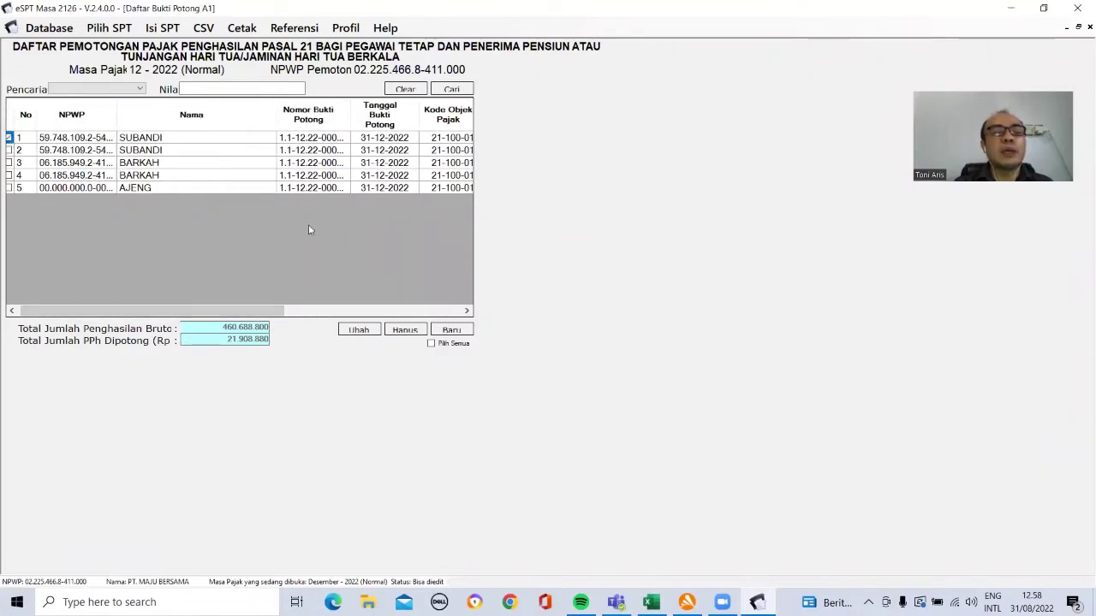
pyautogui.click(404, 331)
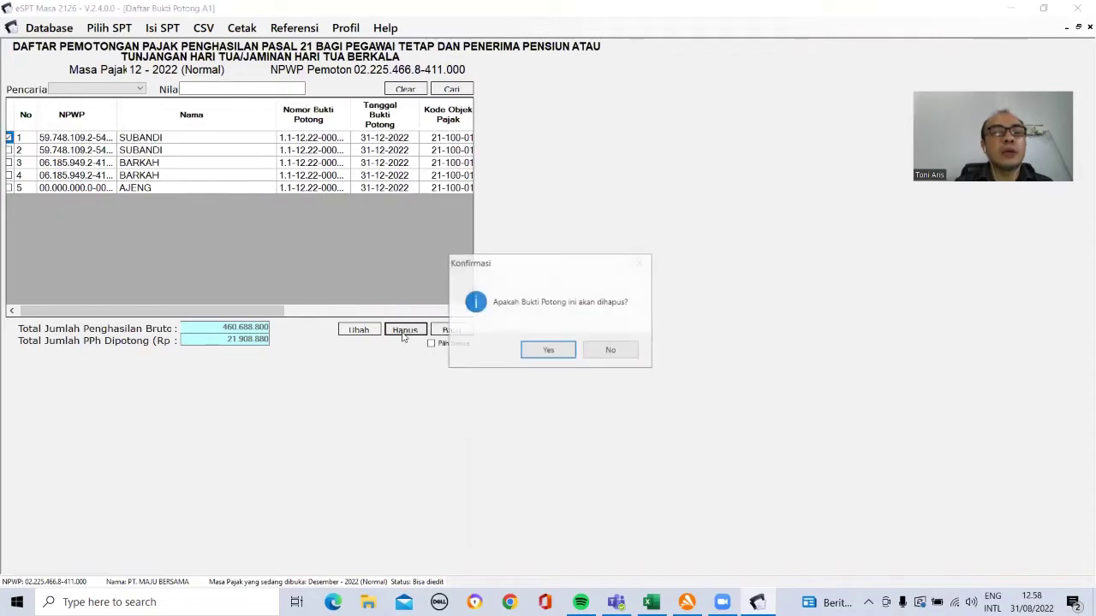
pyautogui.click(543, 349)
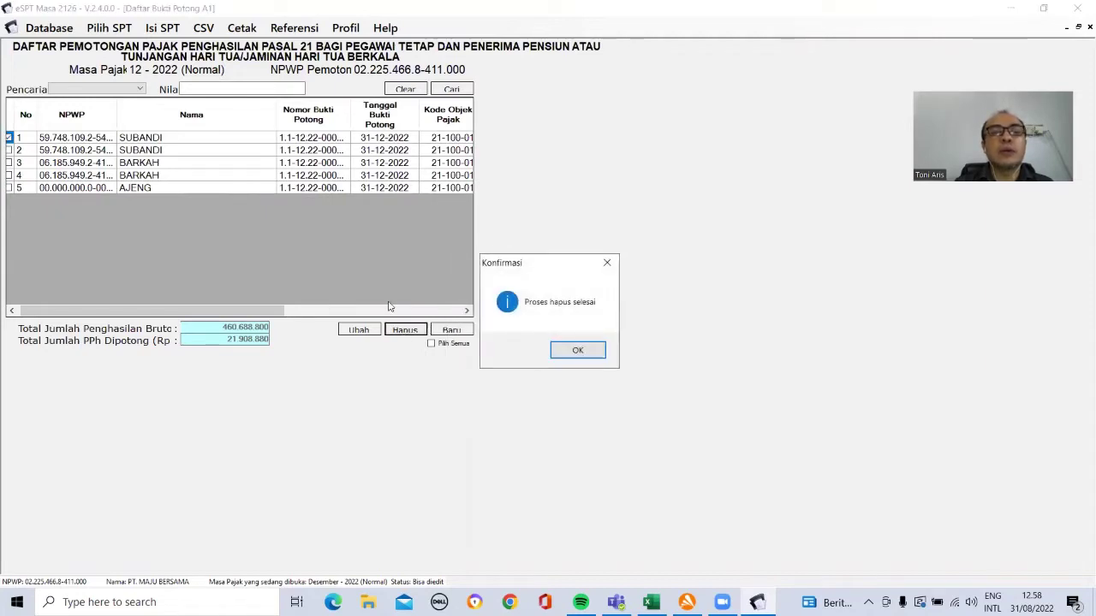
pyautogui.click(562, 352)
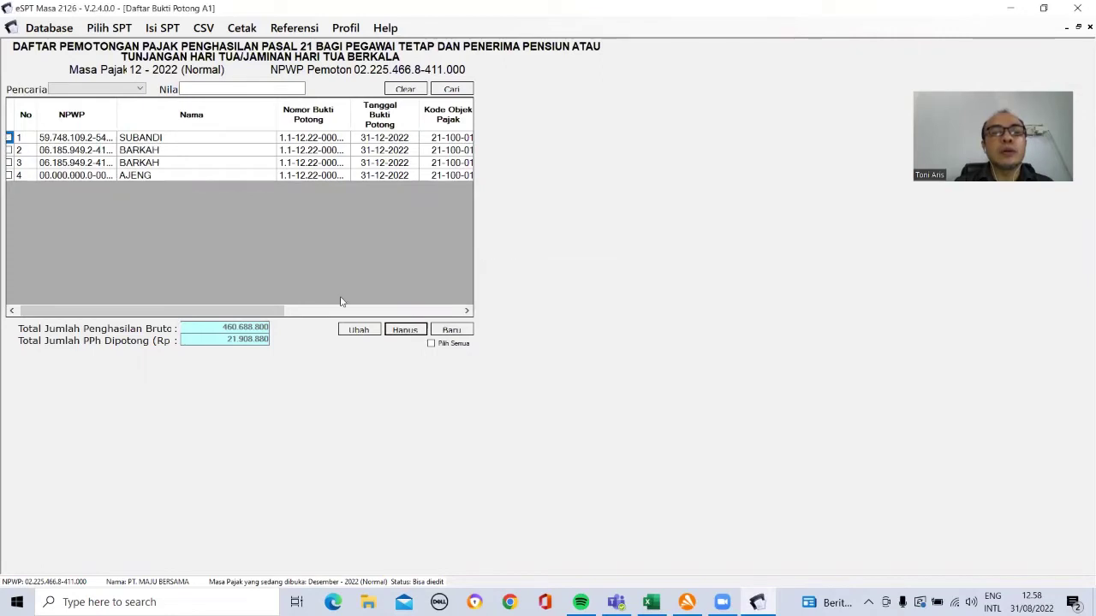
pyautogui.moveTo(272, 311)
pyautogui.mouseDown()
pyautogui.moveTo(445, 318)
pyautogui.moveTo(264, 293)
pyautogui.mouseUp()
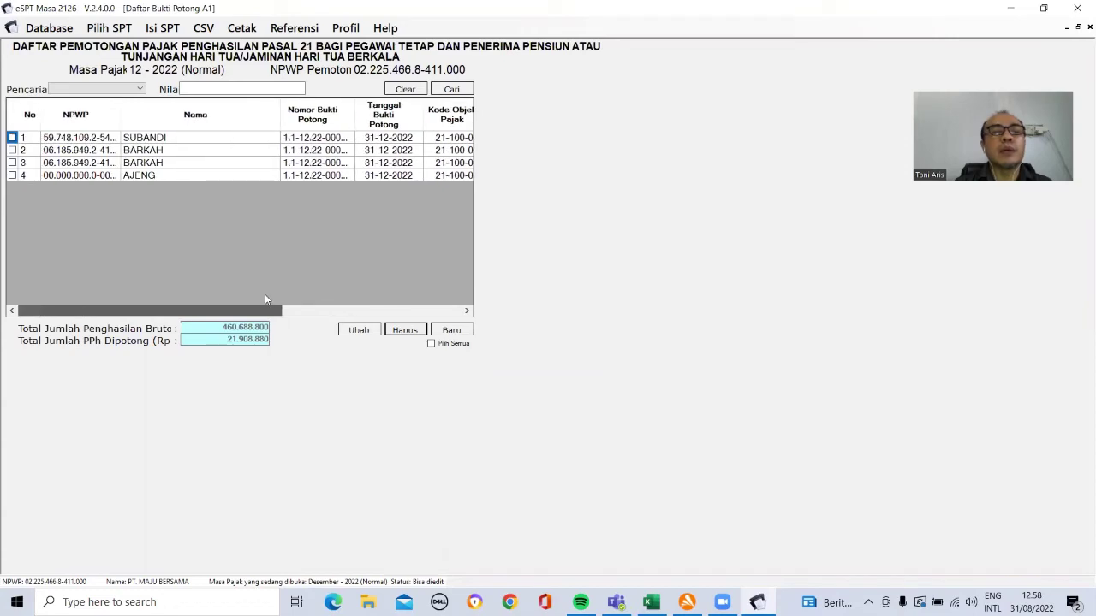
pyautogui.click(12, 151)
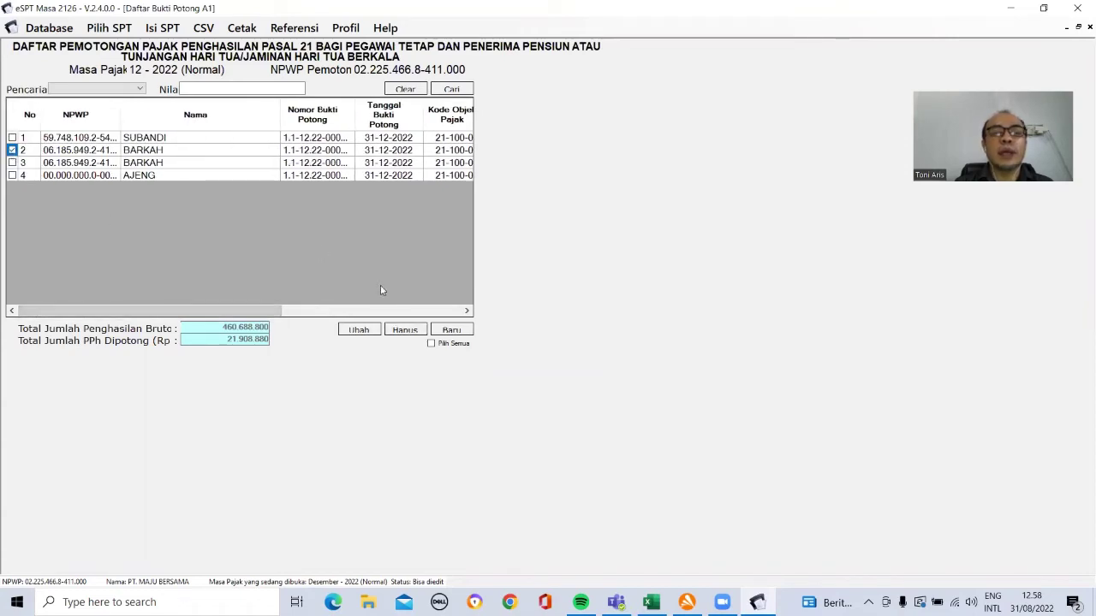
pyautogui.click(398, 332)
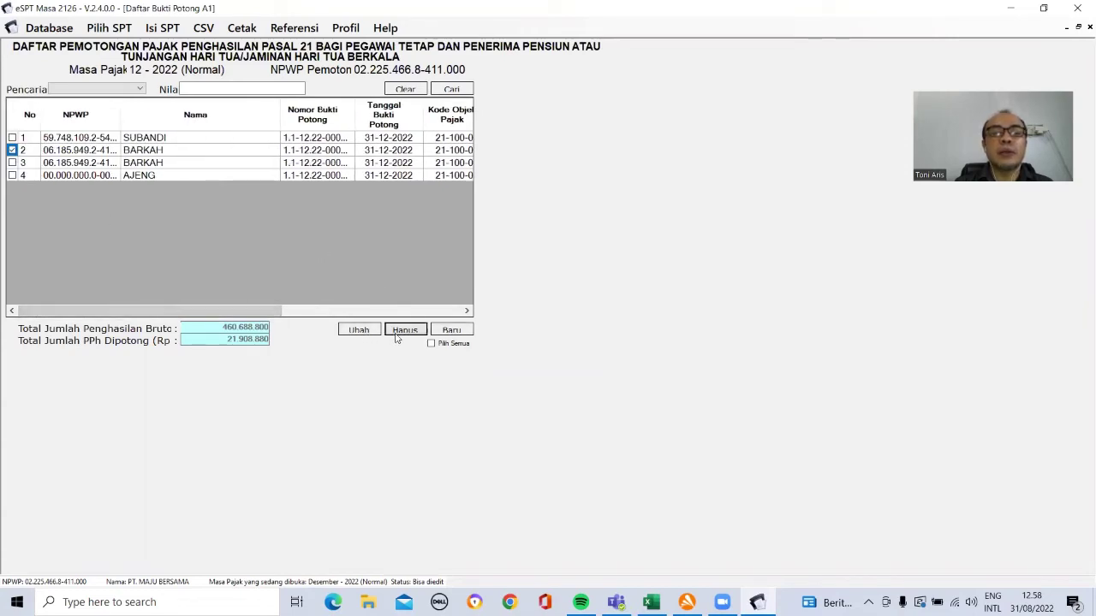
pyautogui.click(552, 350)
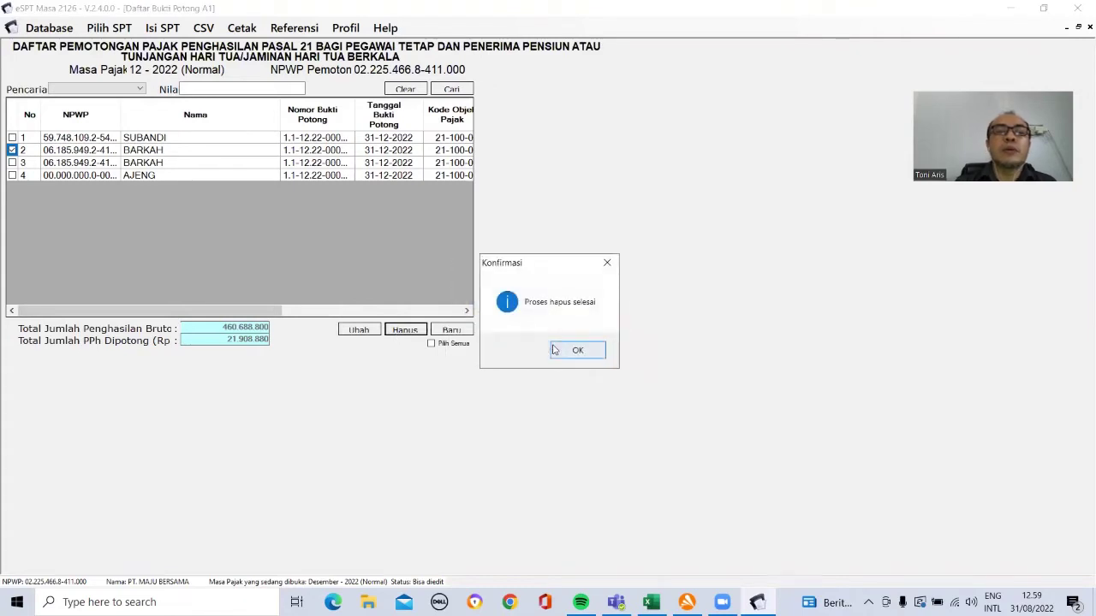
pyautogui.click(575, 350)
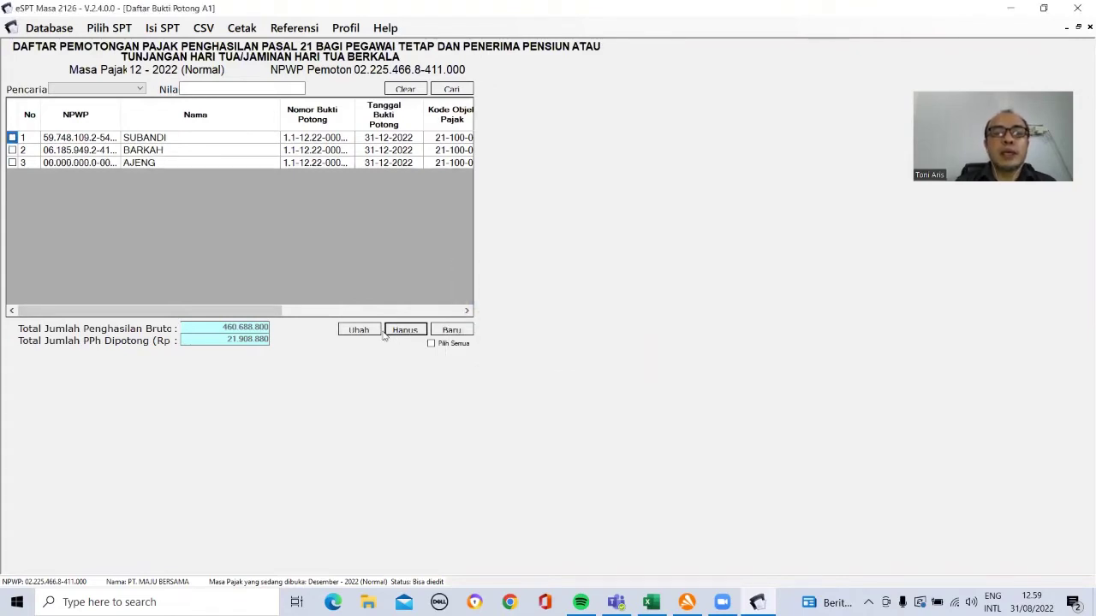
pyautogui.moveTo(282, 310); pyautogui.dragTo(469, 315)
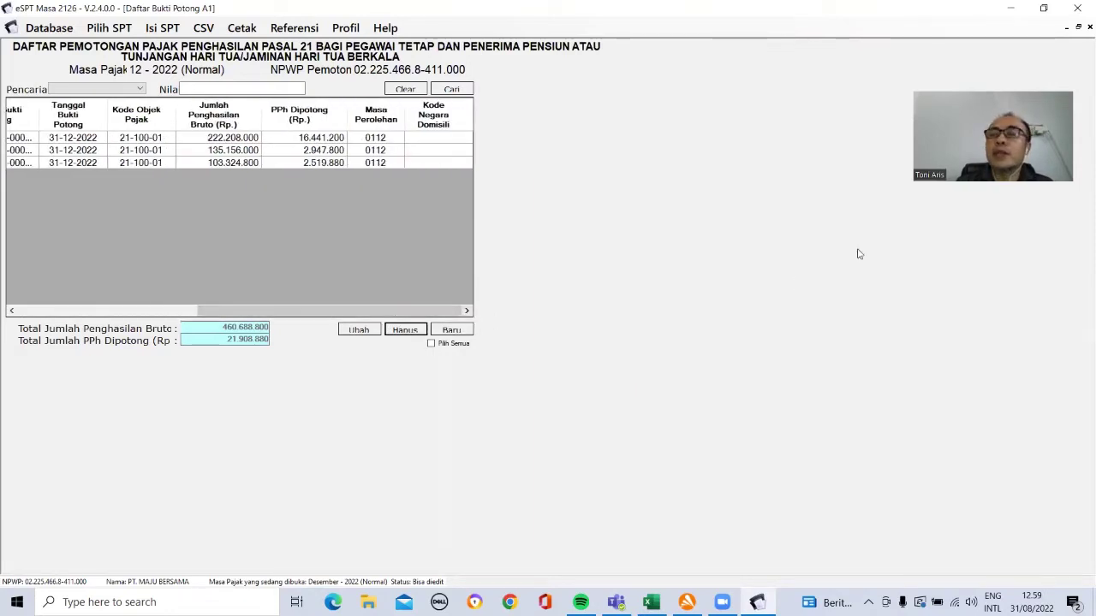
# Step: Bring up the Excel workbook, commit the NPWP in D14, and move down toward row 44
pyautogui.click(1043, 8)
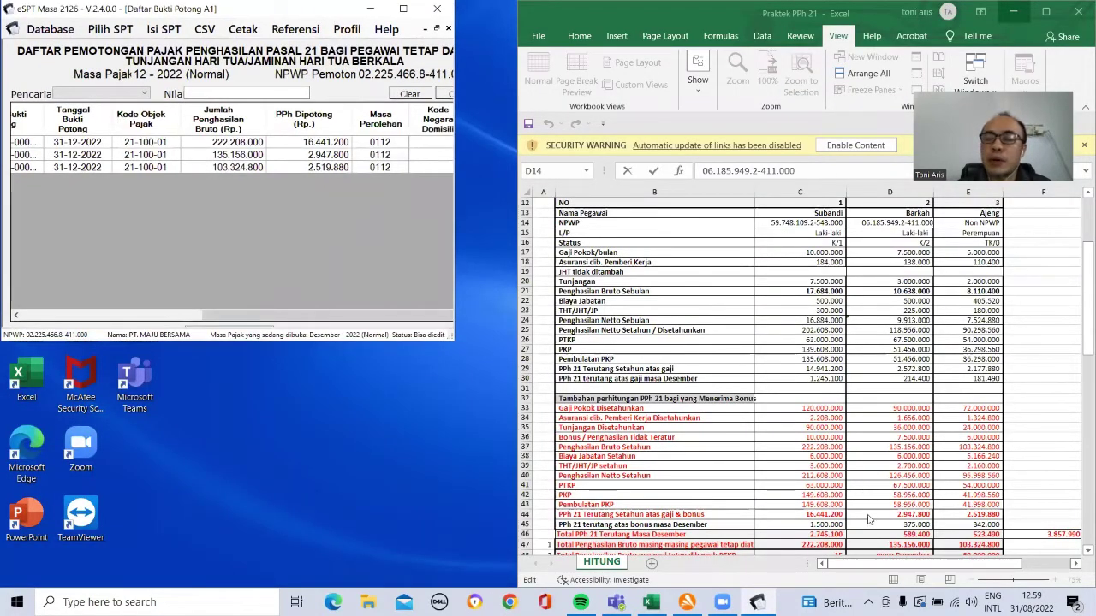
pyautogui.click(897, 506)
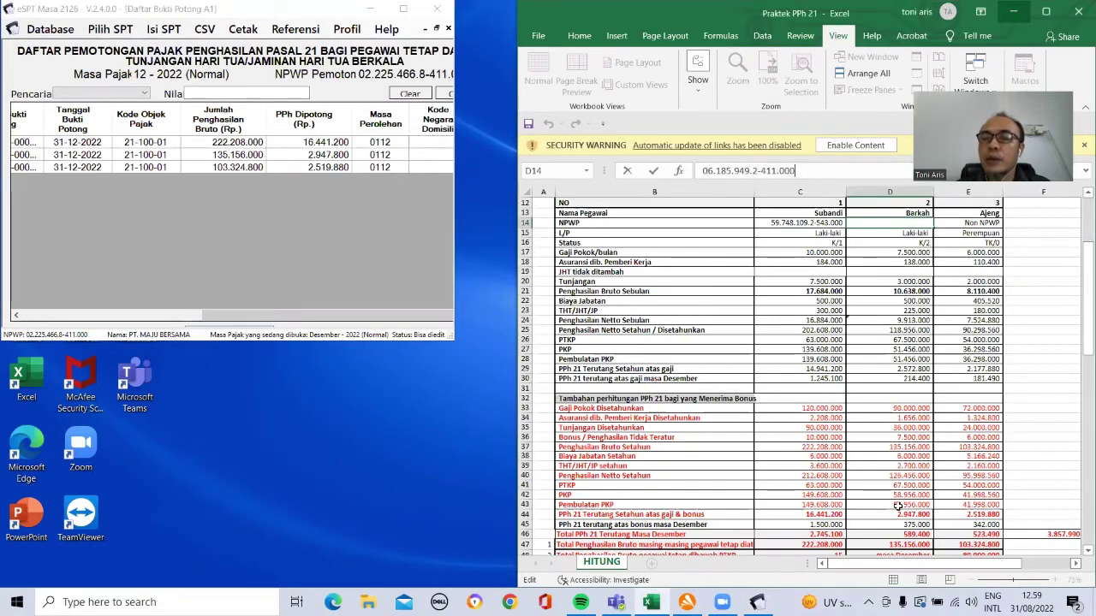
pyautogui.press('Return')
pyautogui.press('Down')
pyautogui.press('Down')
pyautogui.press('Down')
pyautogui.press('Down')
pyautogui.press('Down')
pyautogui.press('Down')
pyautogui.press('Down')
pyautogui.press('Down')
pyautogui.press('Down')
pyautogui.press('Down')
pyautogui.press('Down')
pyautogui.press('Down')
pyautogui.press('Down')
pyautogui.press('Down')
pyautogui.press('Down')
pyautogui.press('Down')
pyautogui.press('Down')
pyautogui.press('Down')
pyautogui.press('Down')
pyautogui.press('Down')
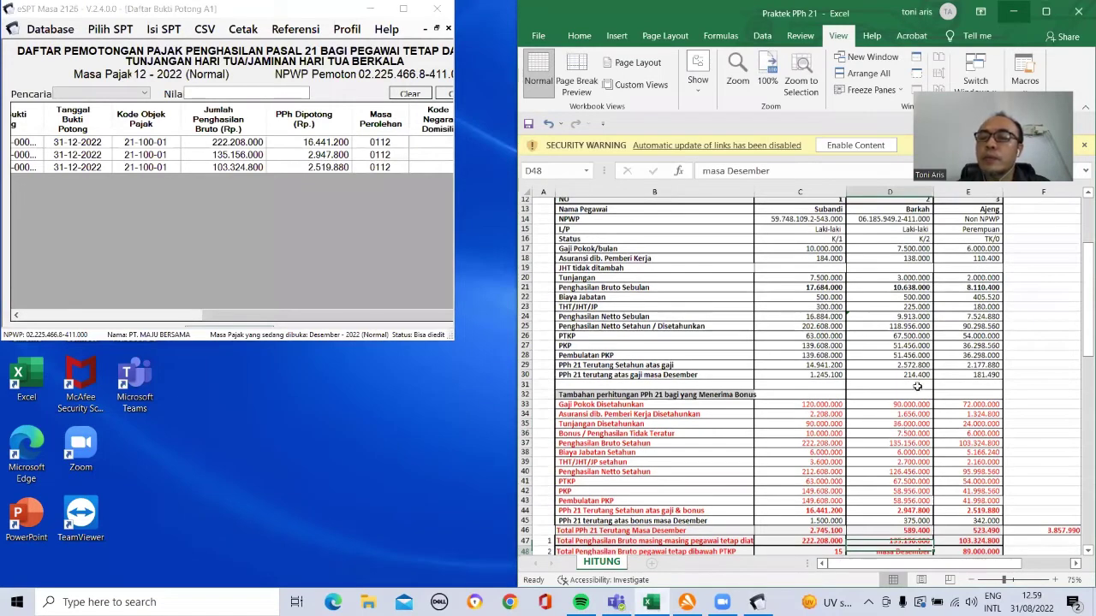
pyautogui.press('Down')
pyautogui.press('Down')
pyautogui.press('Down')
pyautogui.press('Down')
pyautogui.press('Down')
pyautogui.press('Down')
pyautogui.press('Down')
pyautogui.press('Down')
pyautogui.press('Down')
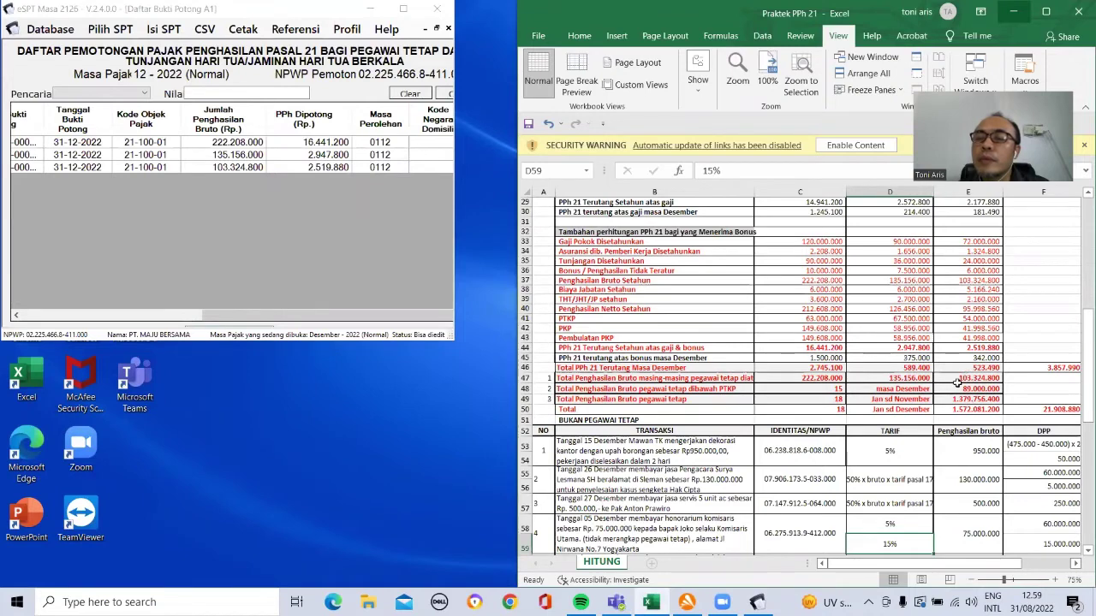
# Step: Enter the formula =C44+D44+E44 in F44, giving a total of 21.908.880
pyautogui.click(1011, 348)
pyautogui.write('=')
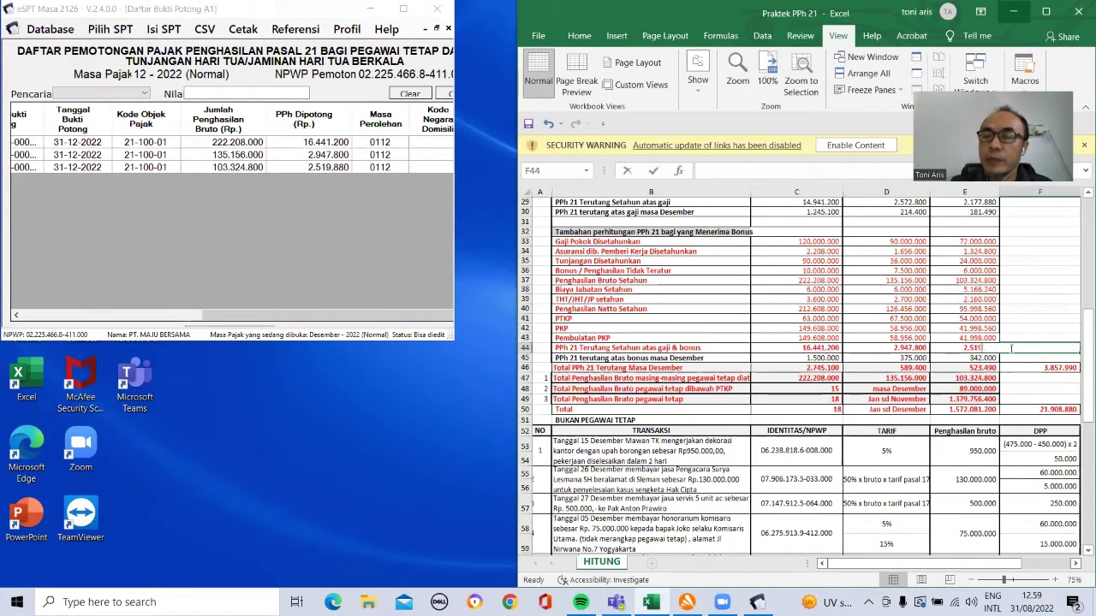
pyautogui.click(807, 348)
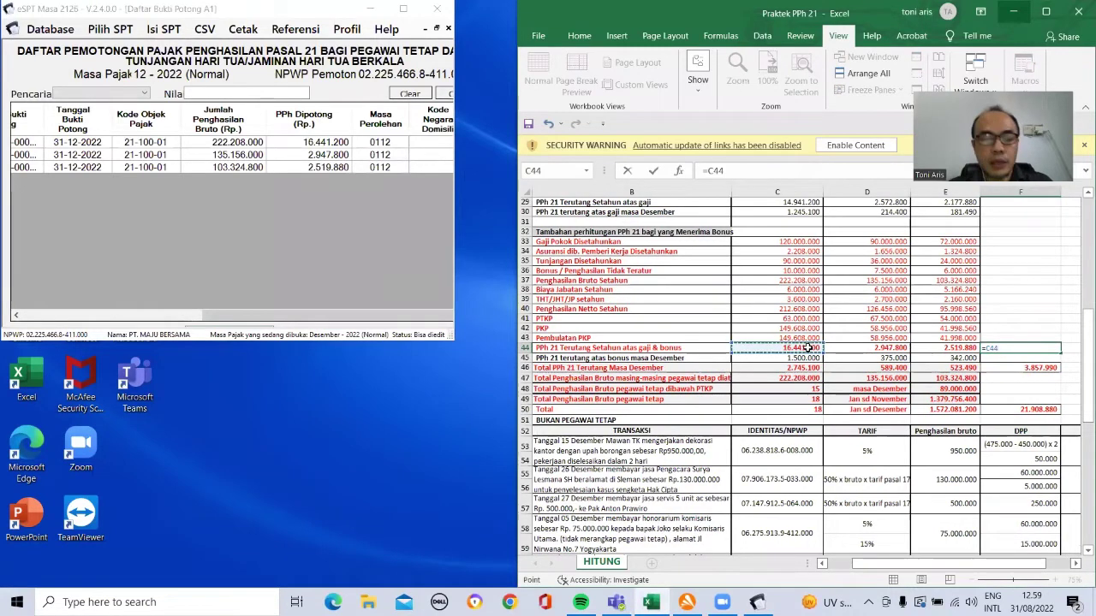
pyautogui.write('+')
pyautogui.click(844, 347)
pyautogui.write('+')
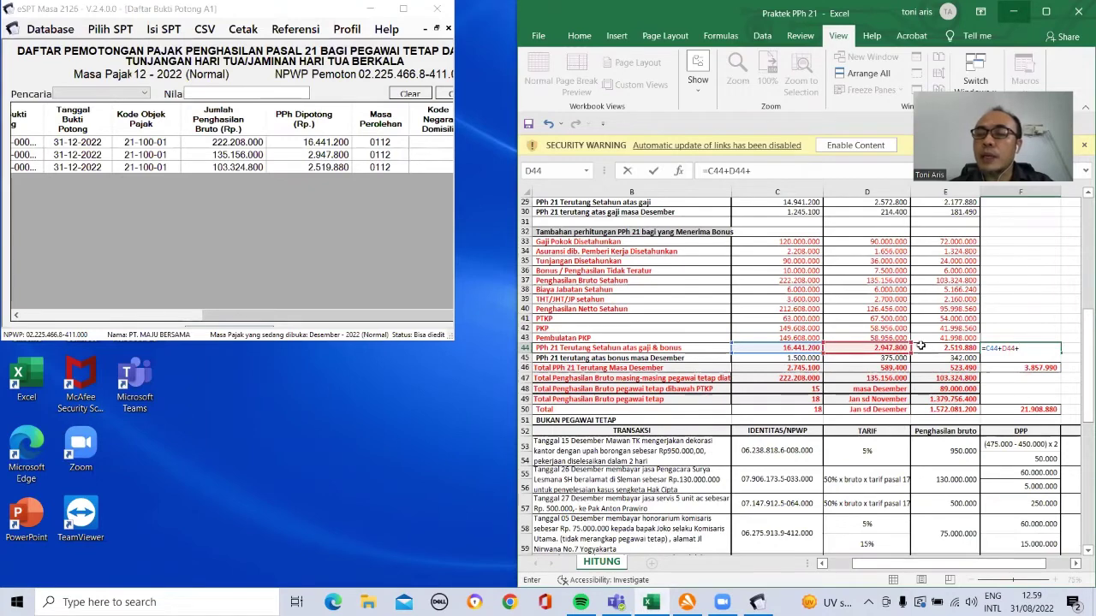
pyautogui.click(926, 346)
pyautogui.press('Return')
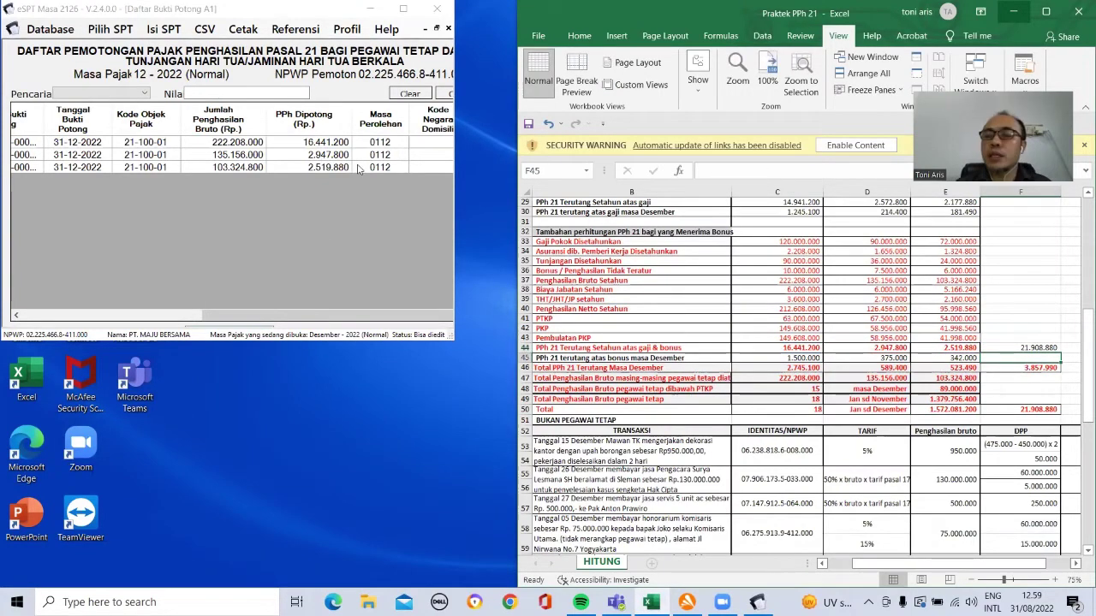
# Step: Return to eSPT to compare the A1 slips' PPh 21 with Excel's row 44
pyautogui.click(197, 315)
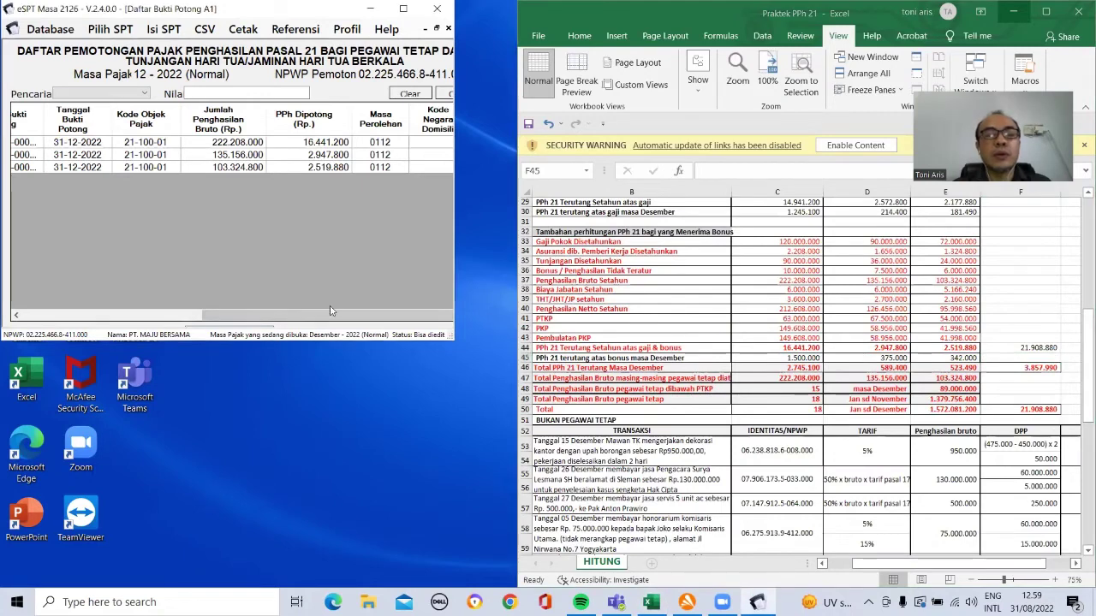
pyautogui.click(194, 316)
pyautogui.moveTo(278, 318); pyautogui.dragTo(436, 320)
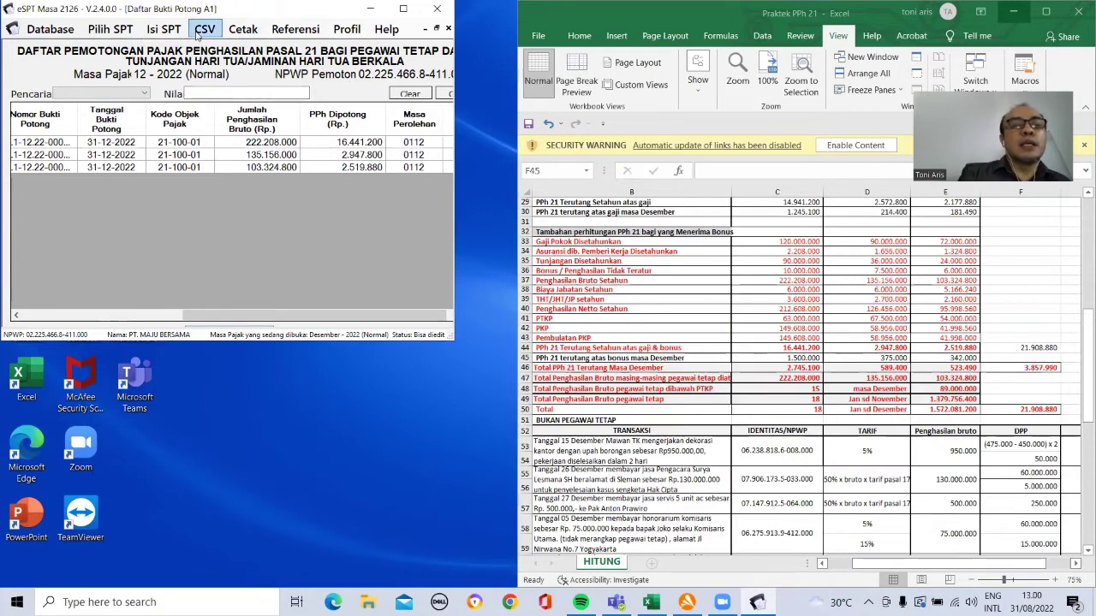
# Step: Print-preview the first employee's 1721-A1 slip (0000002) and maximize the report window
pyautogui.click(242, 31)
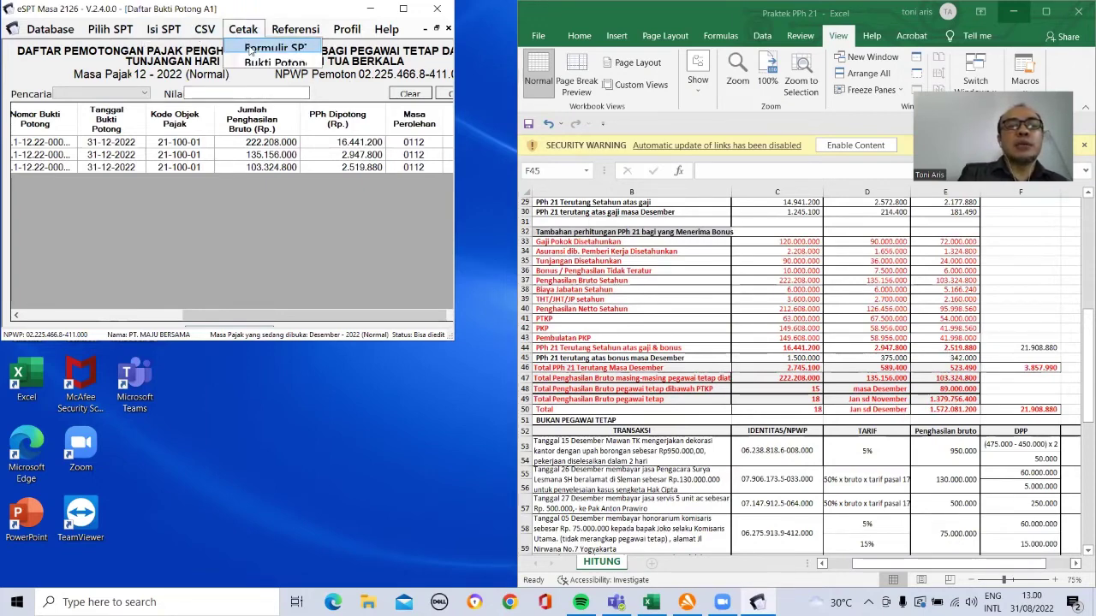
pyautogui.click(258, 63)
pyautogui.click(241, 78)
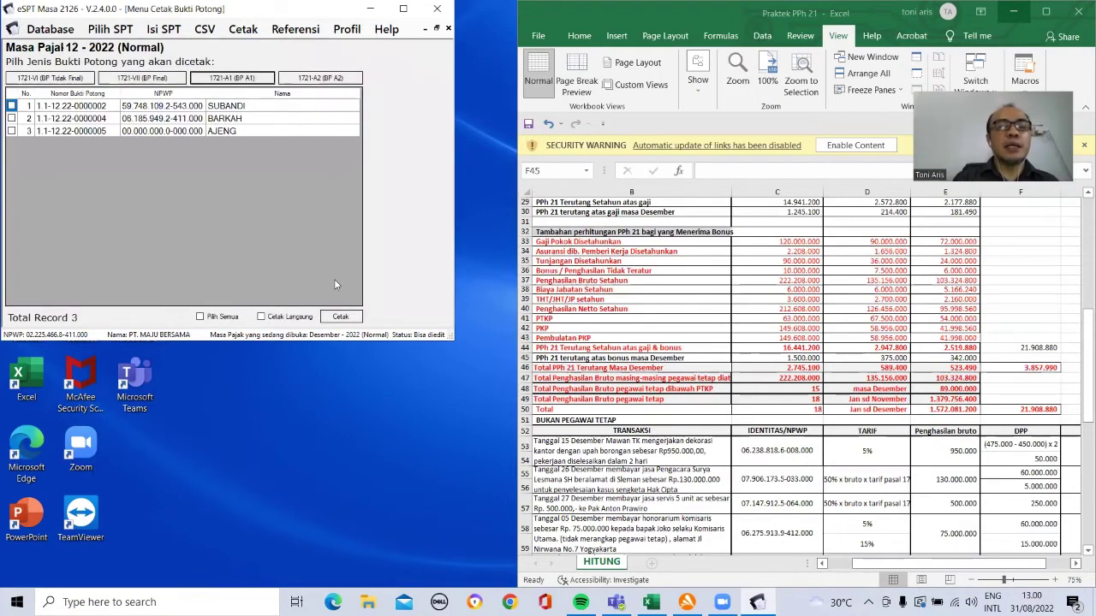
pyautogui.click(11, 106)
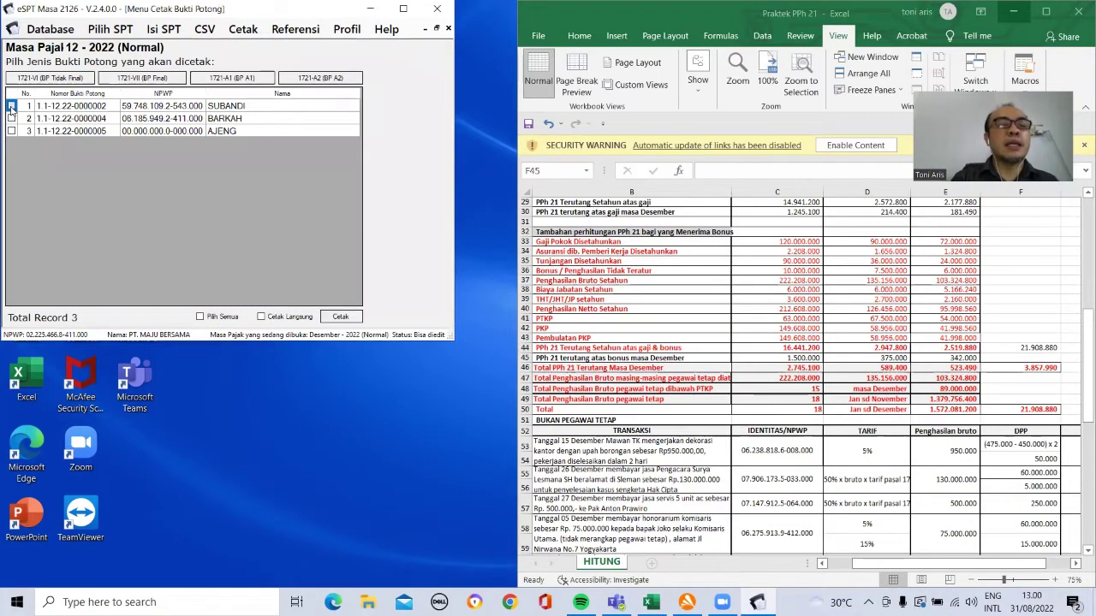
pyautogui.click(341, 317)
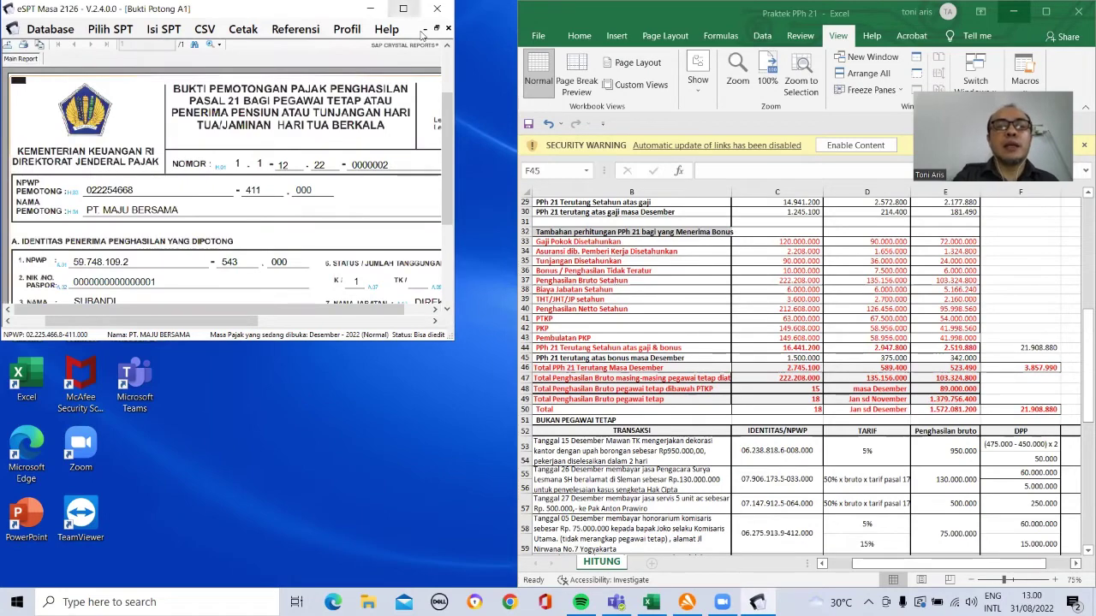
pyautogui.click(403, 8)
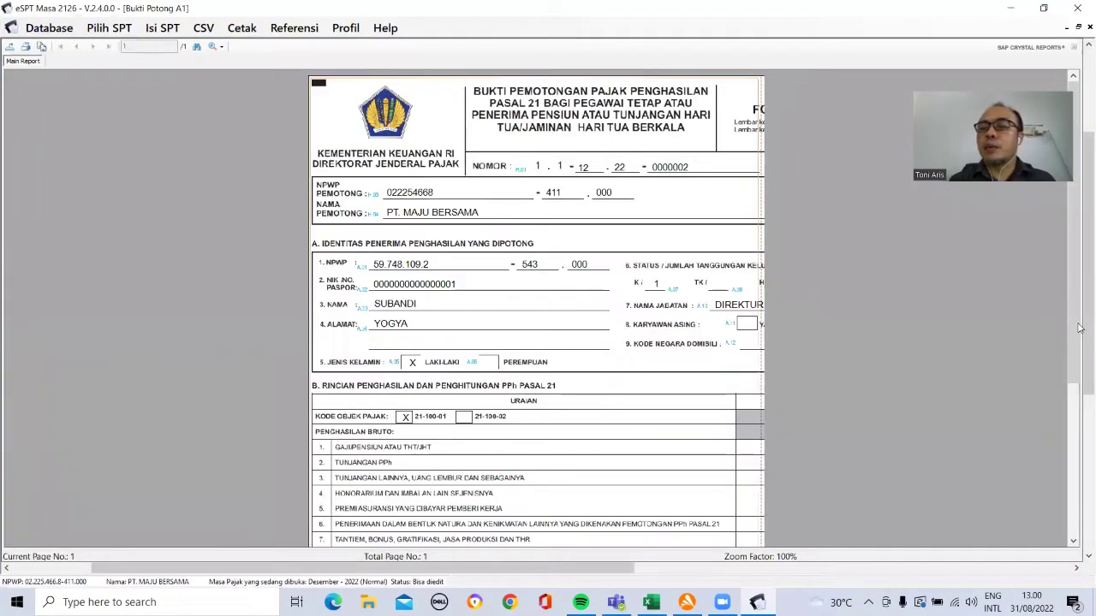
pyautogui.moveTo(1075, 324); pyautogui.dragTo(1079, 231)
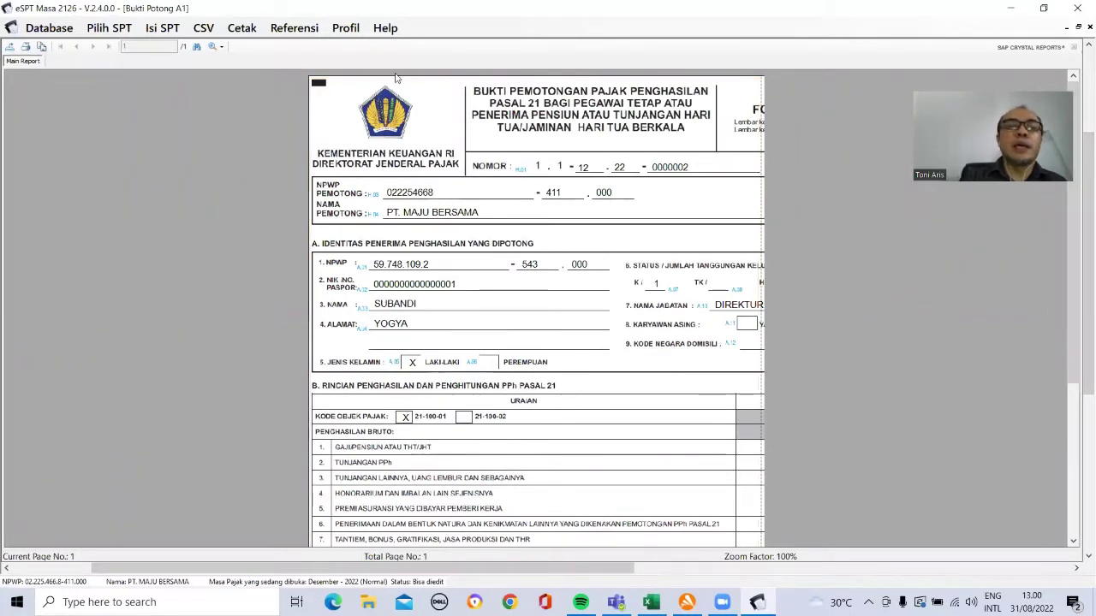
pyautogui.click(158, 30)
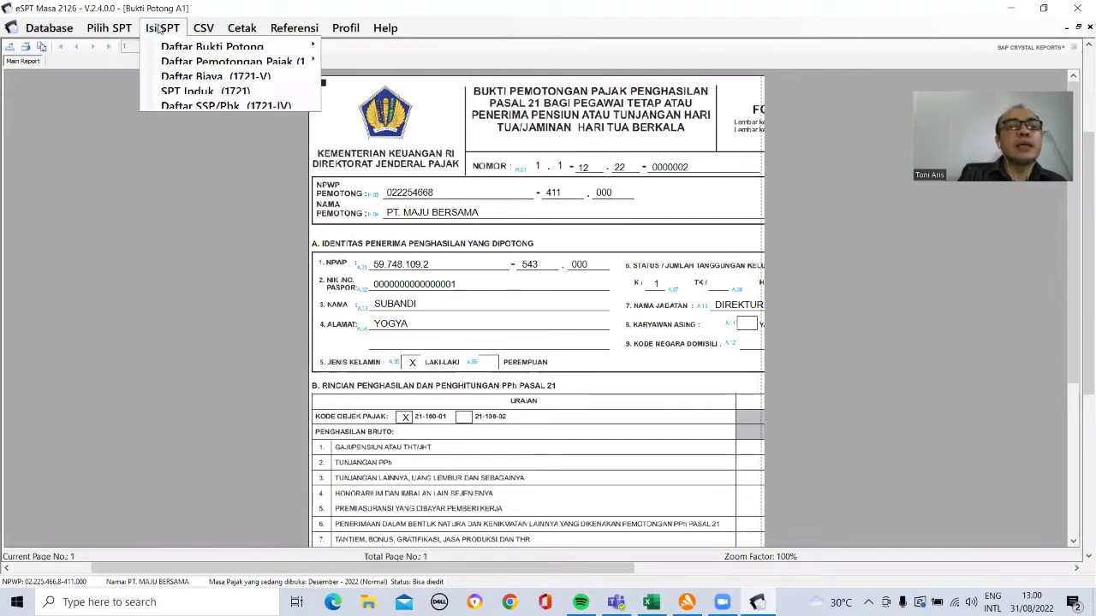
# Step: Open SPT Induk (1721) and move through sections B.2 and C to section E's TEMPAT field
pyautogui.click(172, 91)
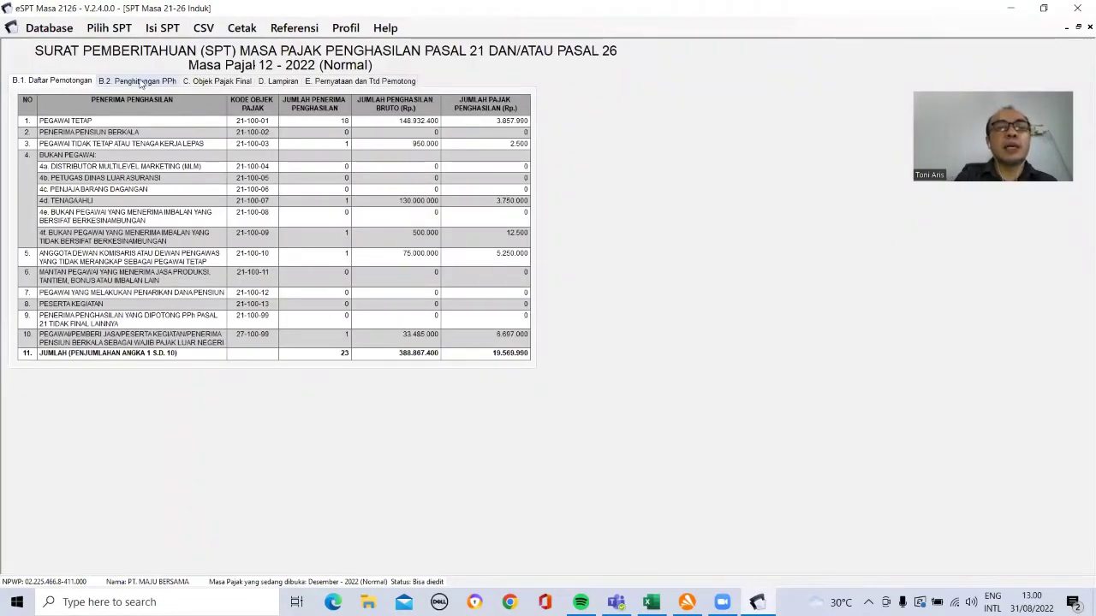
pyautogui.click(143, 82)
pyautogui.click(220, 82)
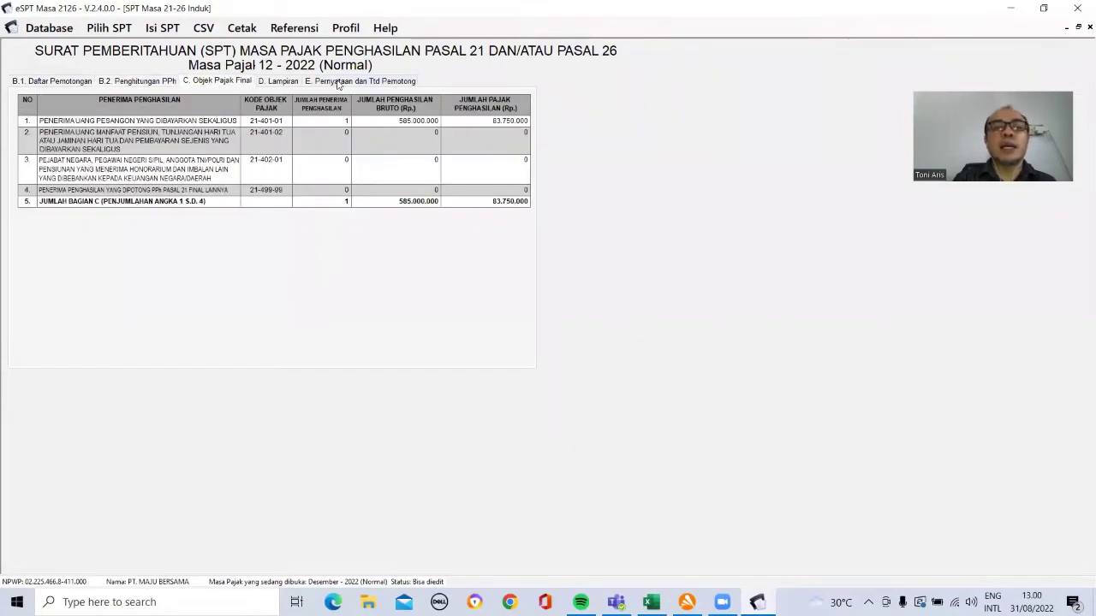
pyautogui.click(338, 82)
pyautogui.click(215, 202)
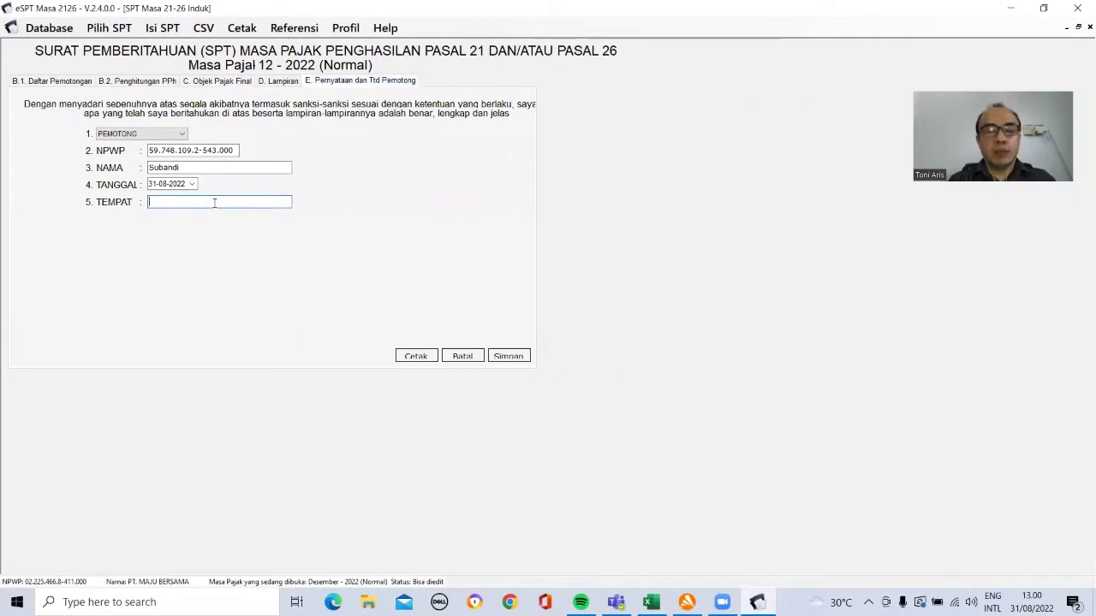
# Step: Enter YOGYA as the TEMPAT and save the SPT, confirming the message
pyautogui.write('YOHY')
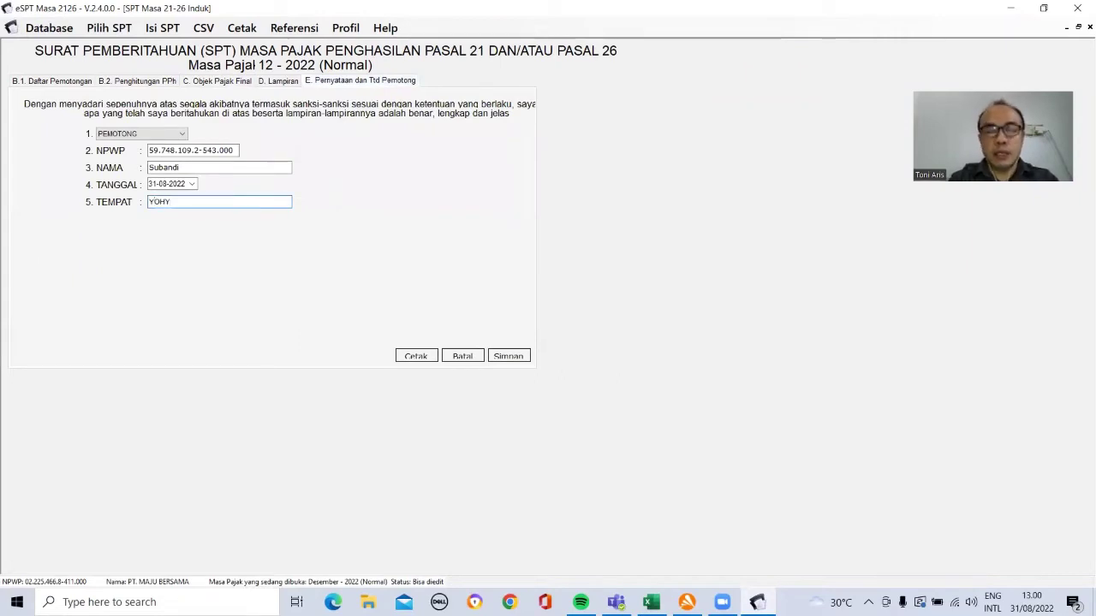
pyautogui.press('BackSpace')
pyautogui.press('BackSpace')
pyautogui.press('BackSpace')
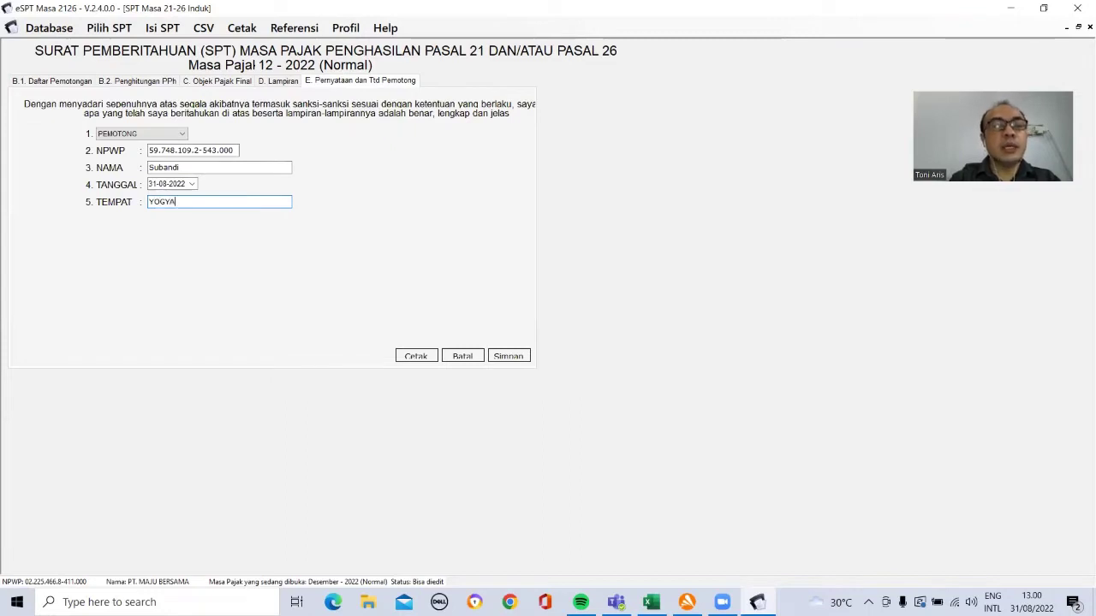
pyautogui.click(517, 359)
pyautogui.click(576, 355)
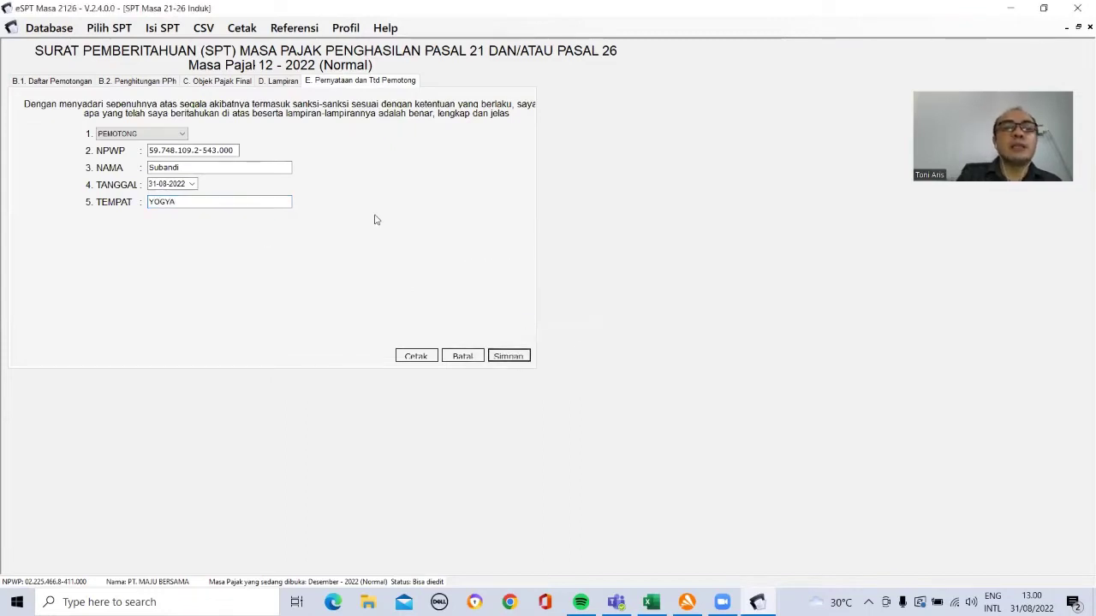
# Step: Look through the CSV menu options
pyautogui.click(205, 29)
pyautogui.moveTo(246, 36)
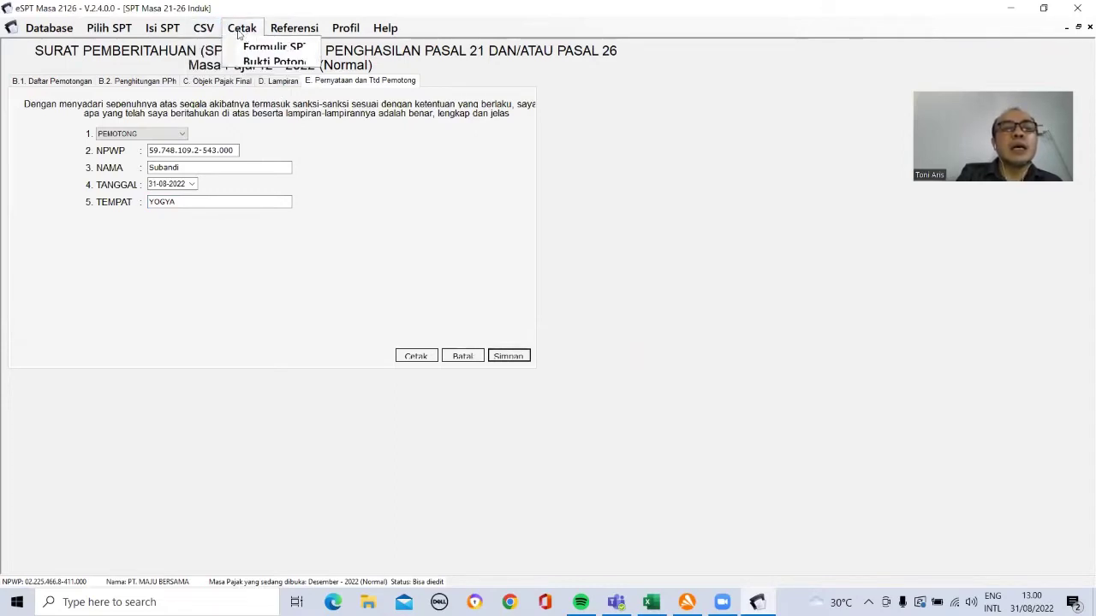
pyautogui.moveTo(174, 30)
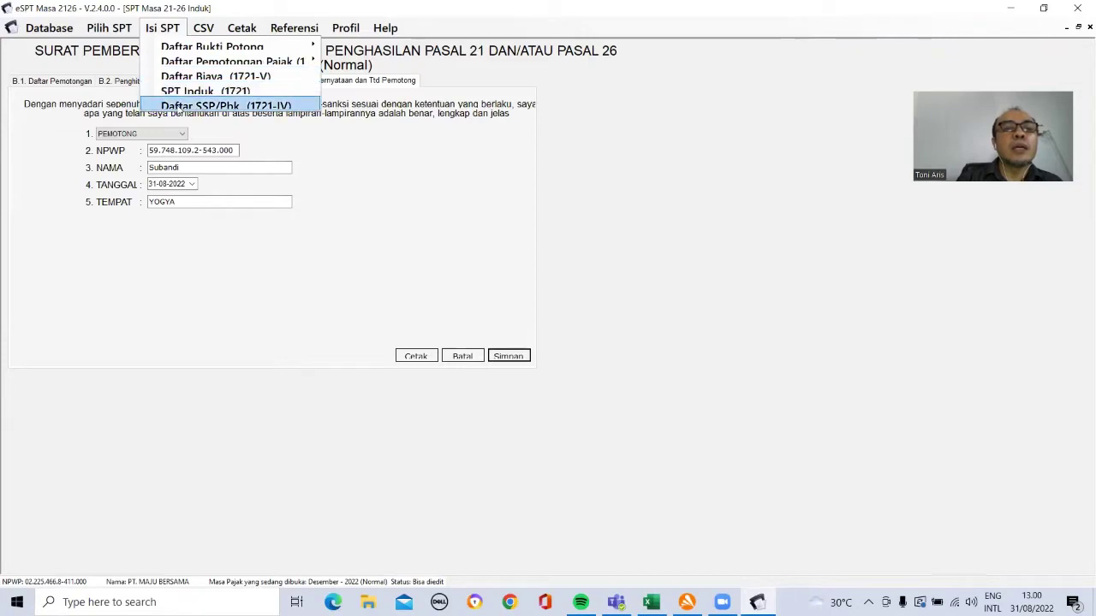
# Step: Confirm the Daftar SSP/Pbk (1721-IV) list is empty, then go back to the SPT Induk B.1 table
pyautogui.click(180, 108)
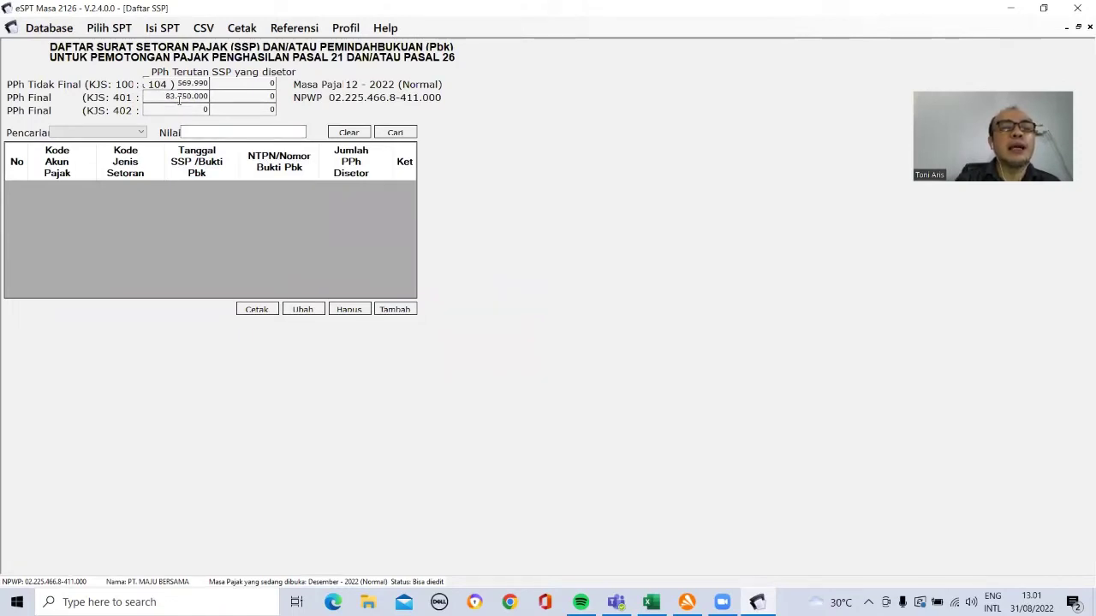
pyautogui.click(177, 29)
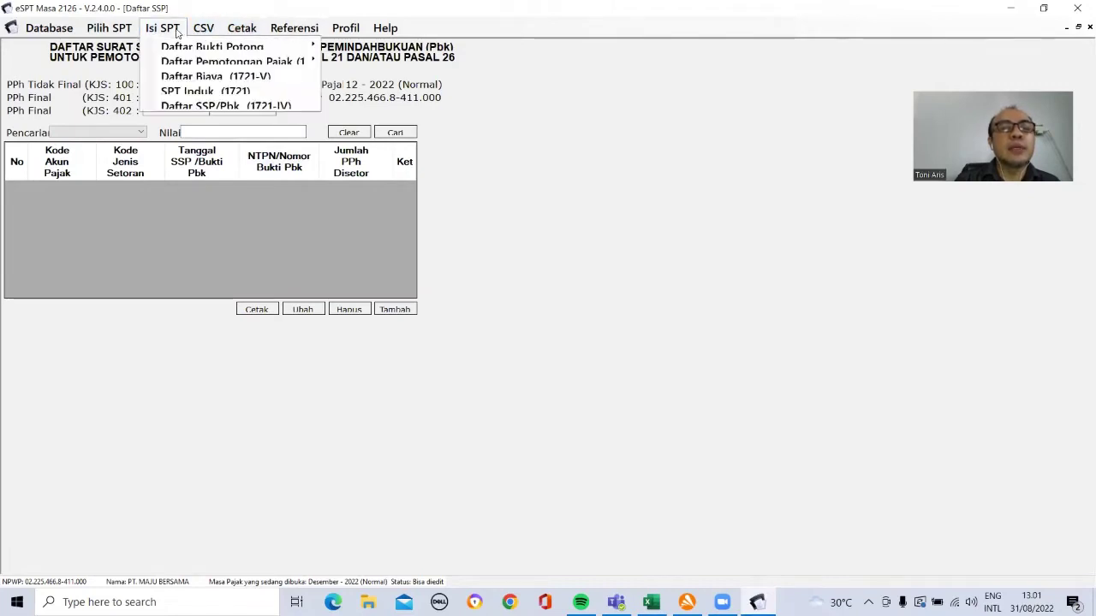
pyautogui.click(188, 92)
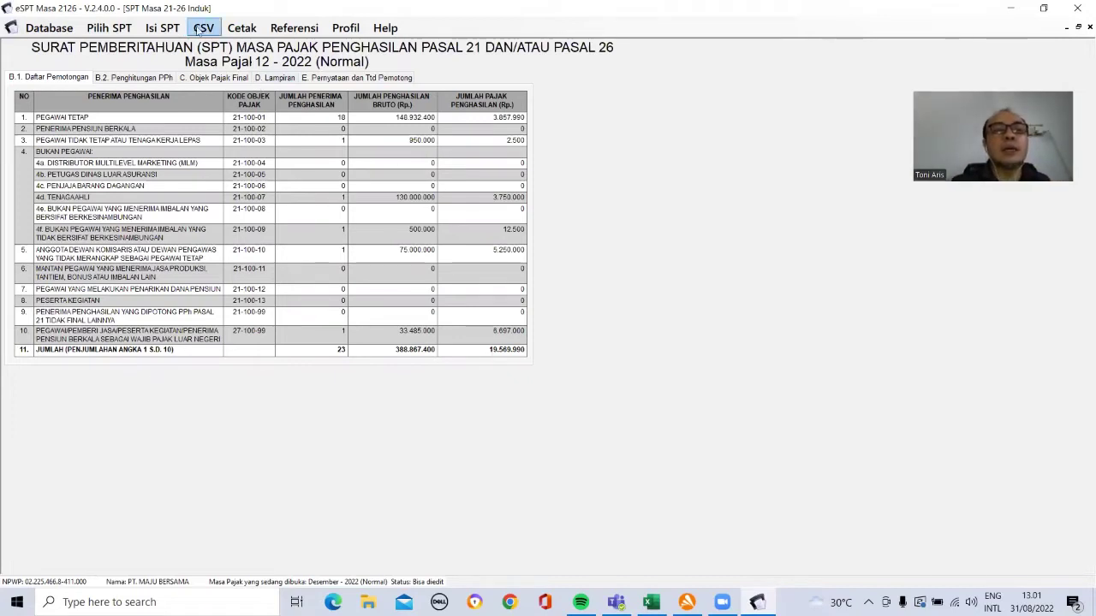
pyautogui.click(152, 29)
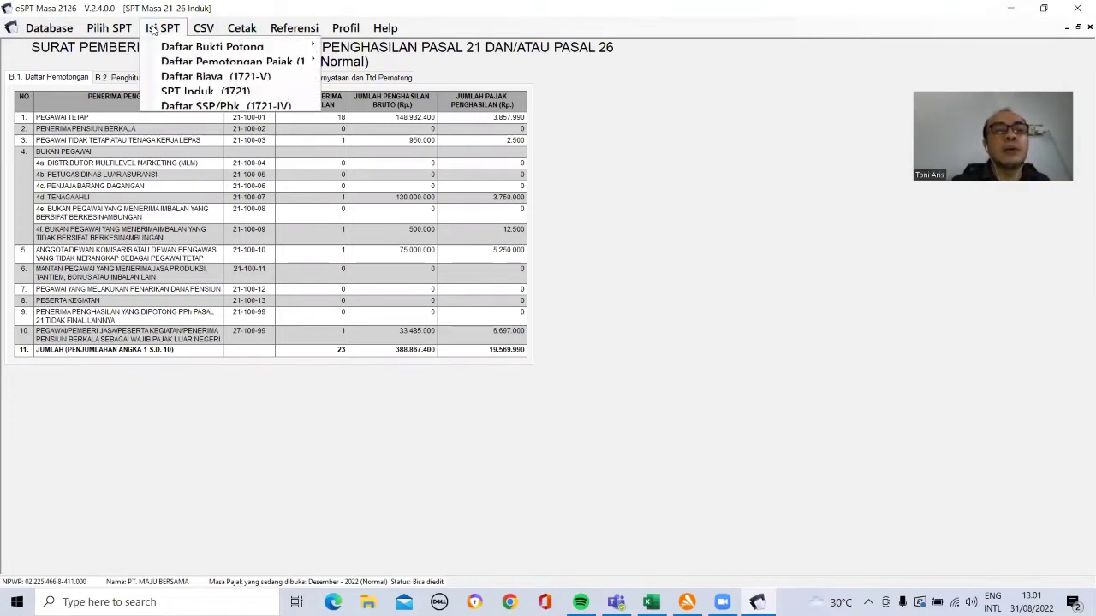
# Step: Start a new SSP with account 411121, deposit type 100, dated 31-12-2022
pyautogui.click(195, 105)
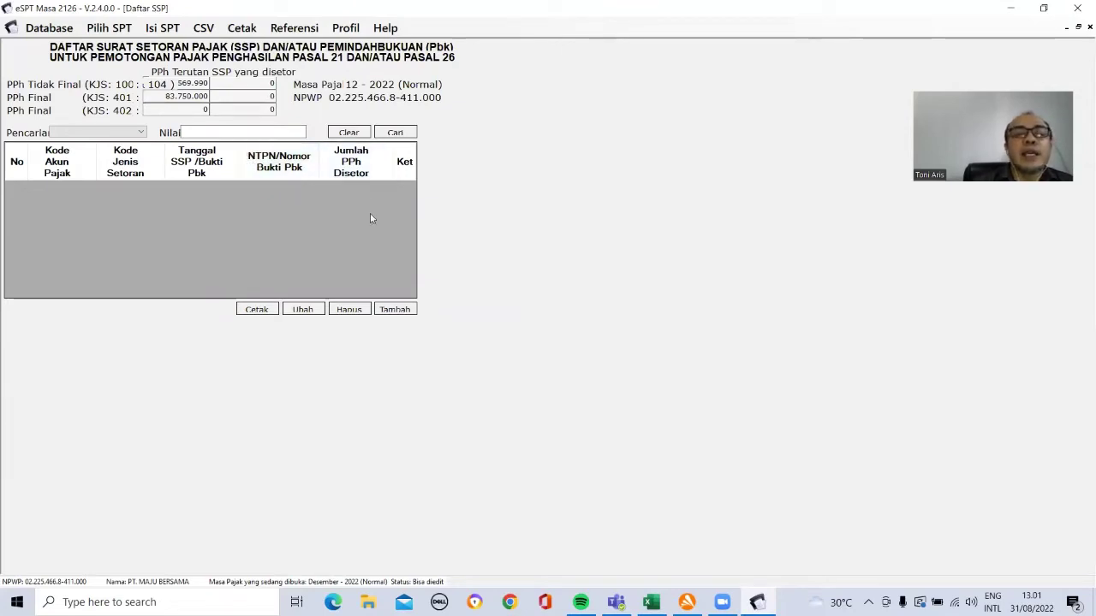
pyautogui.click(387, 310)
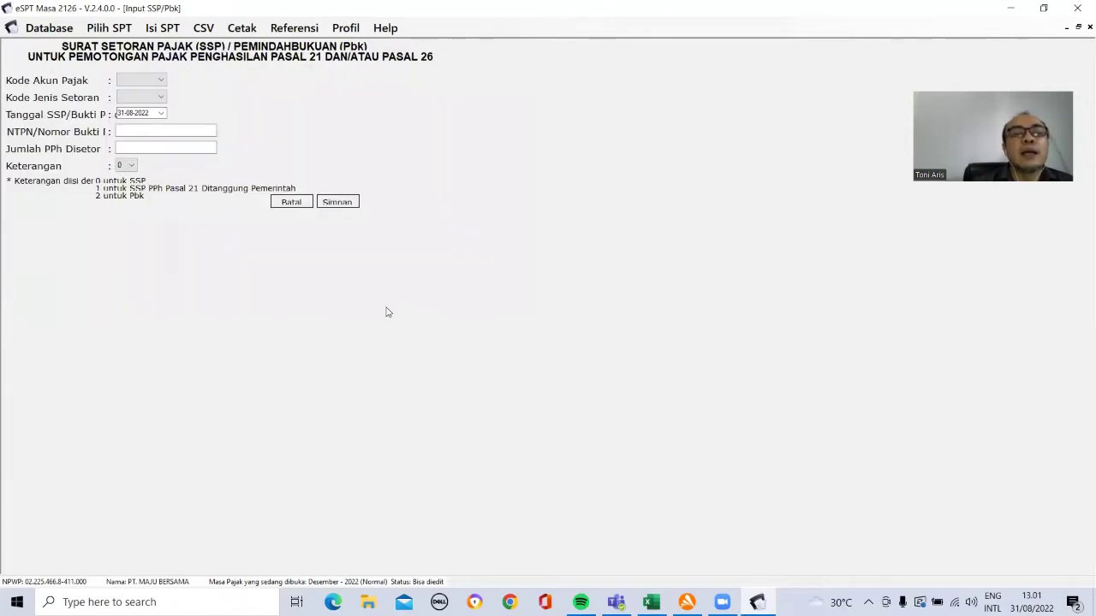
pyautogui.click(161, 81)
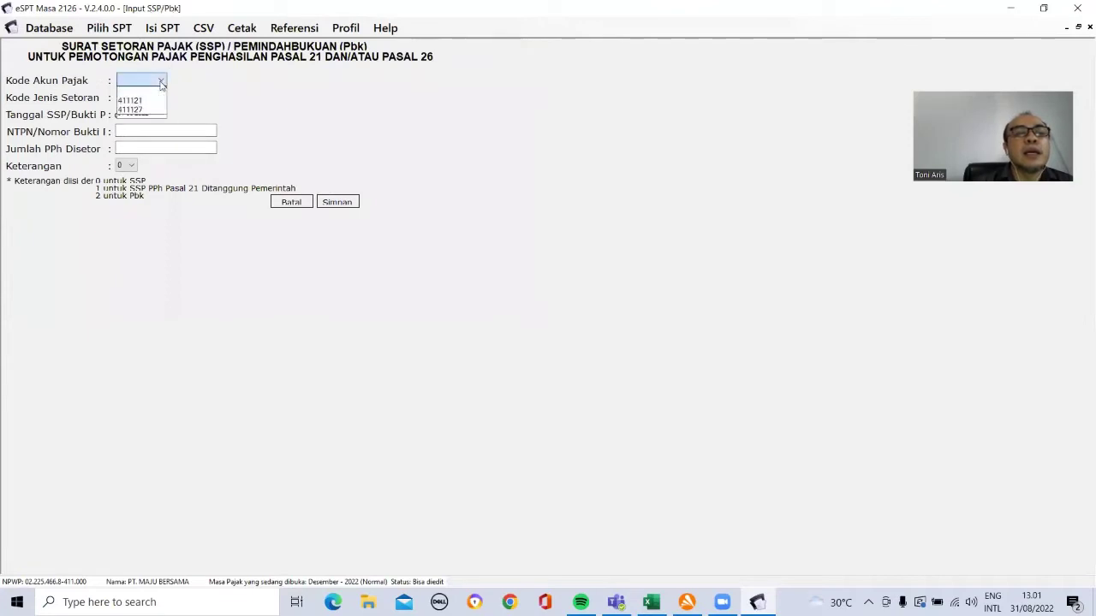
pyautogui.click(151, 102)
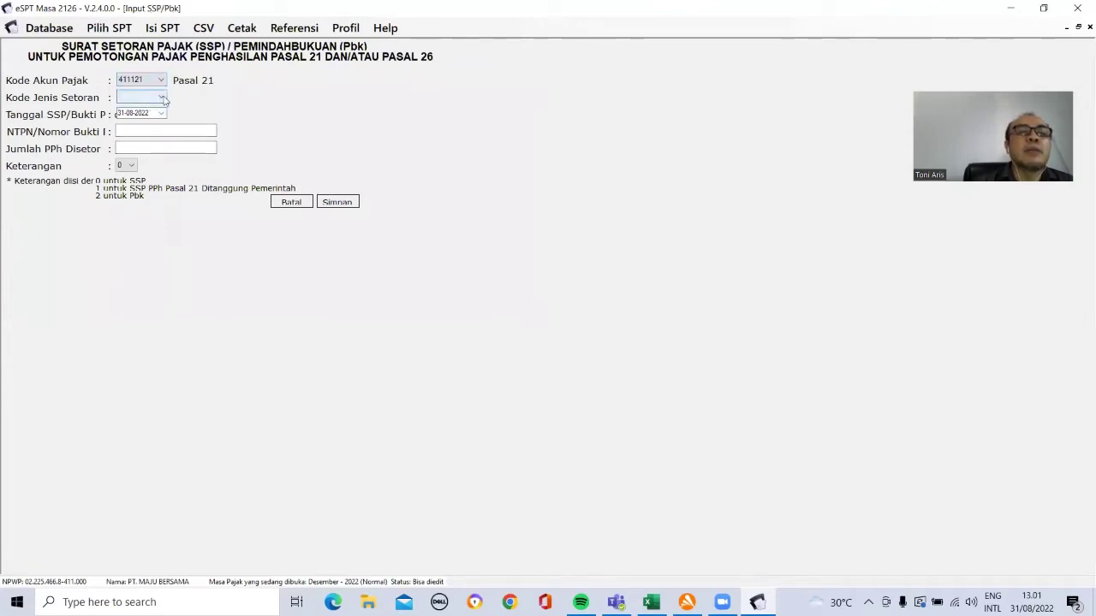
pyautogui.click(159, 99)
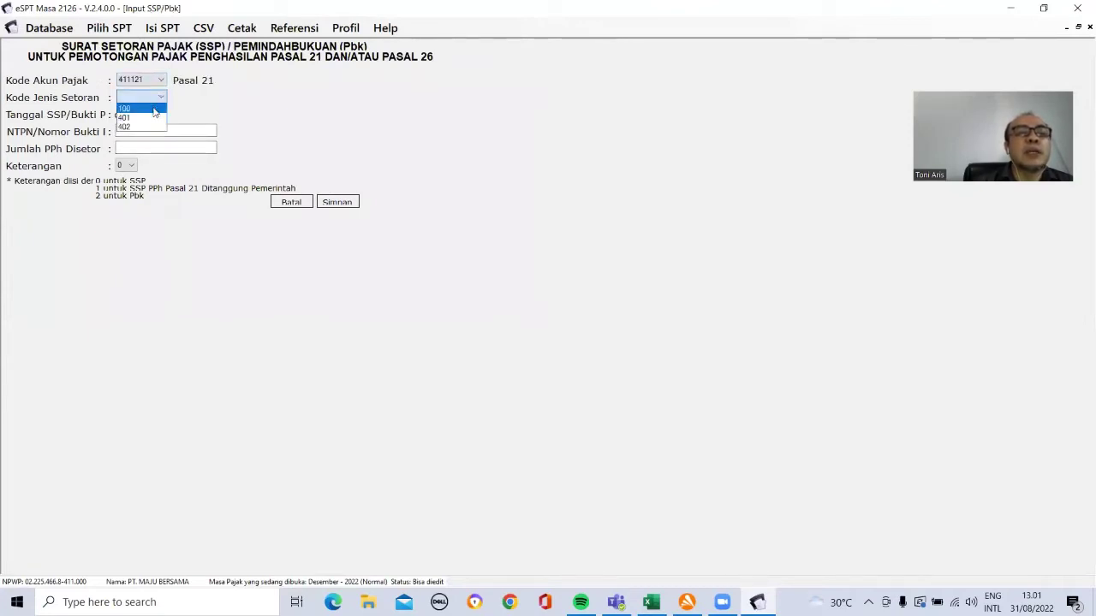
pyautogui.click(156, 108)
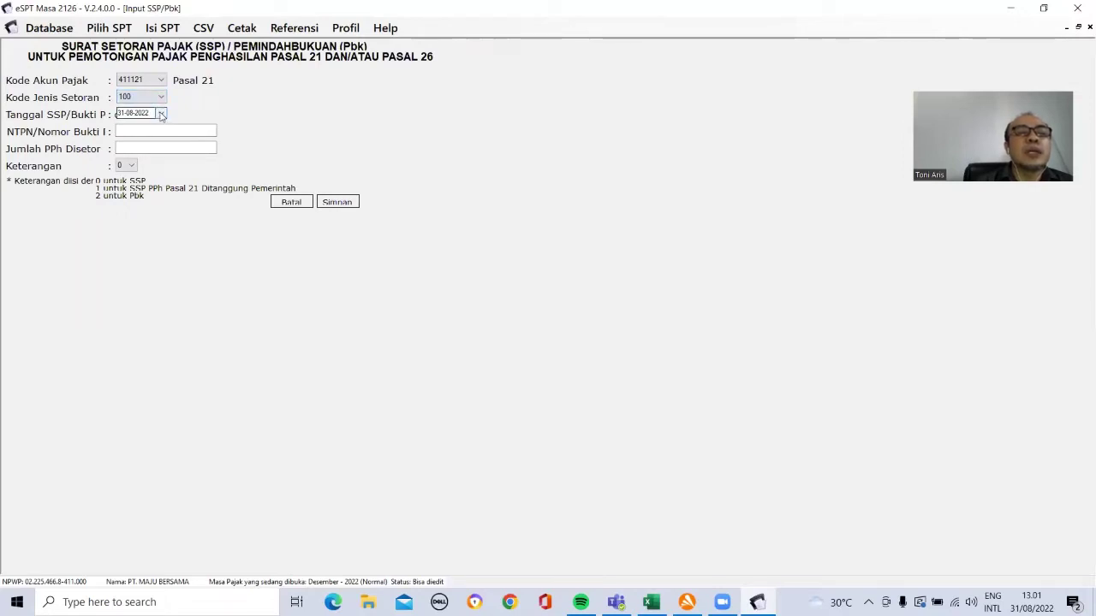
pyautogui.click(161, 115)
pyautogui.click(256, 130)
pyautogui.click(255, 130)
pyautogui.click(256, 130)
pyautogui.click(255, 130)
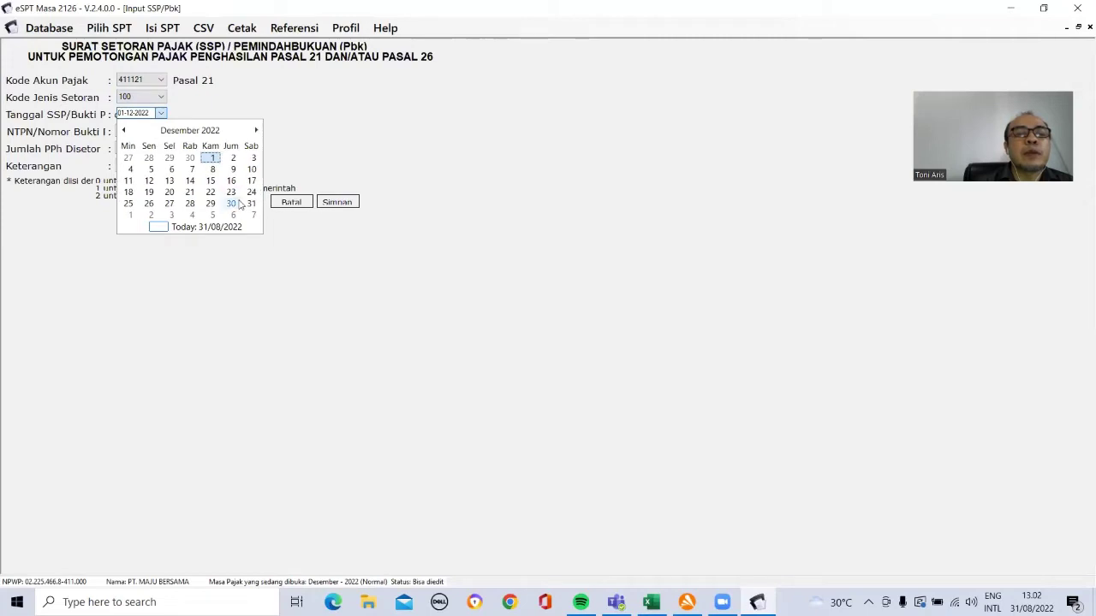
pyautogui.click(251, 205)
# Step: Enter the NTPN and 19569990 as PPh deposited, then save the record and decline another
pyautogui.click(155, 130)
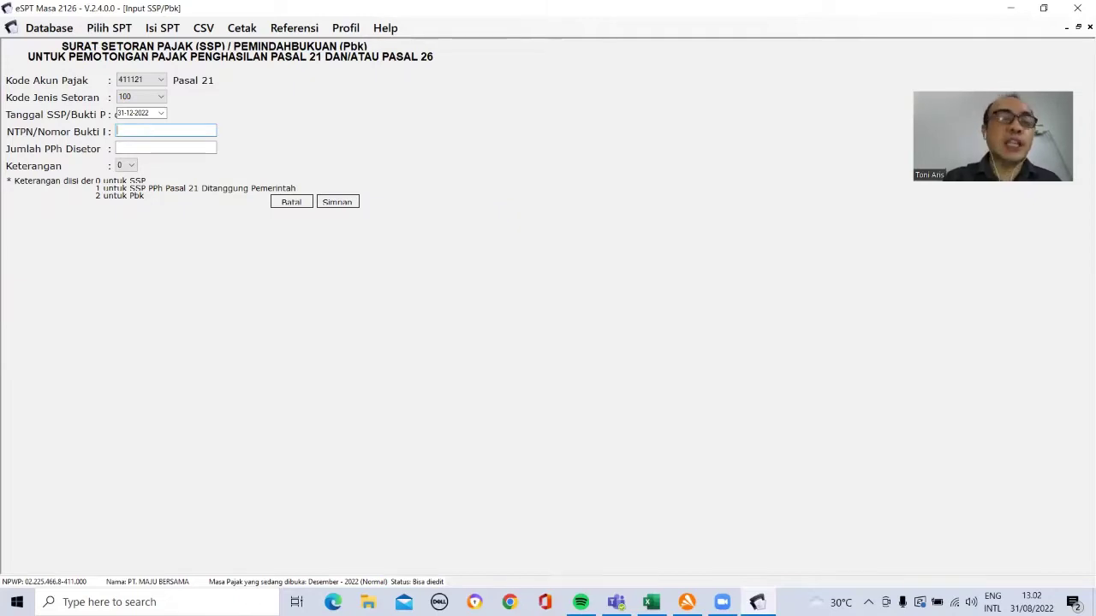
pyautogui.write('GHJKJ66225U2')
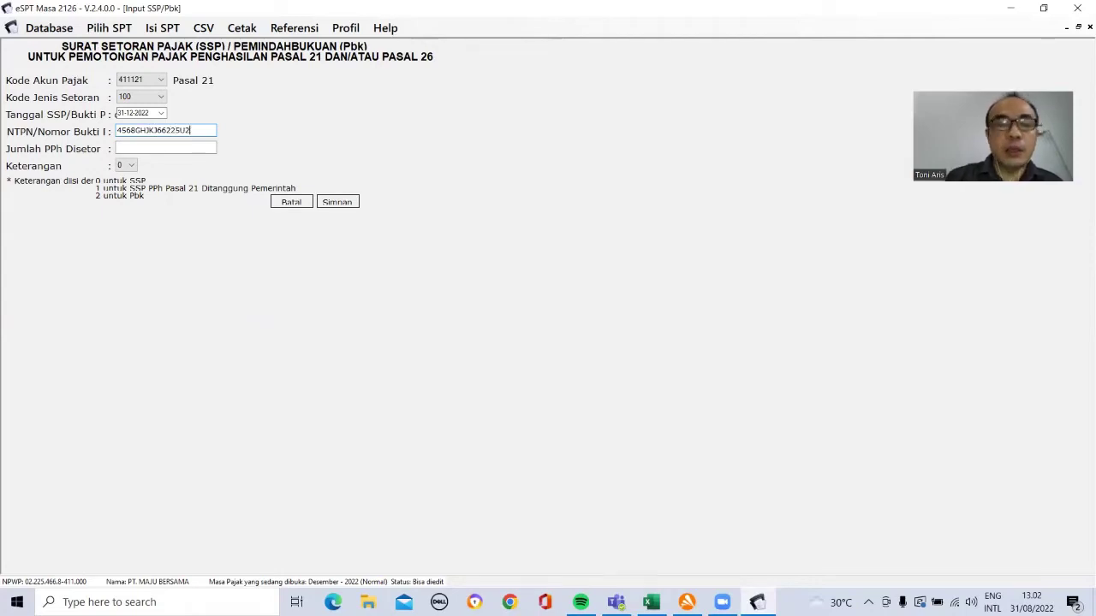
pyautogui.click(132, 146)
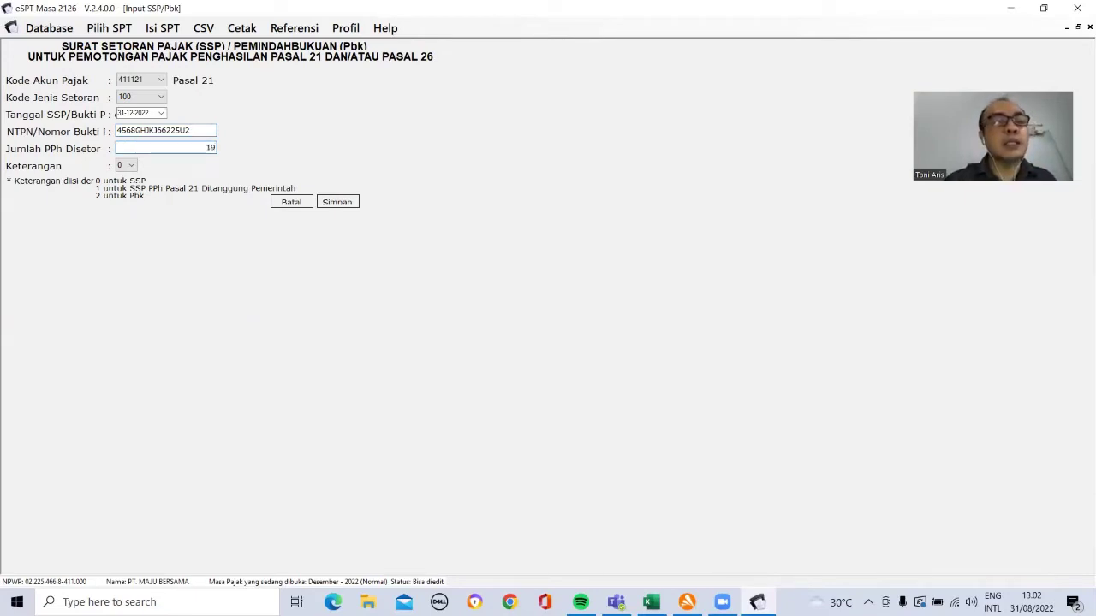
pyautogui.write('19569')
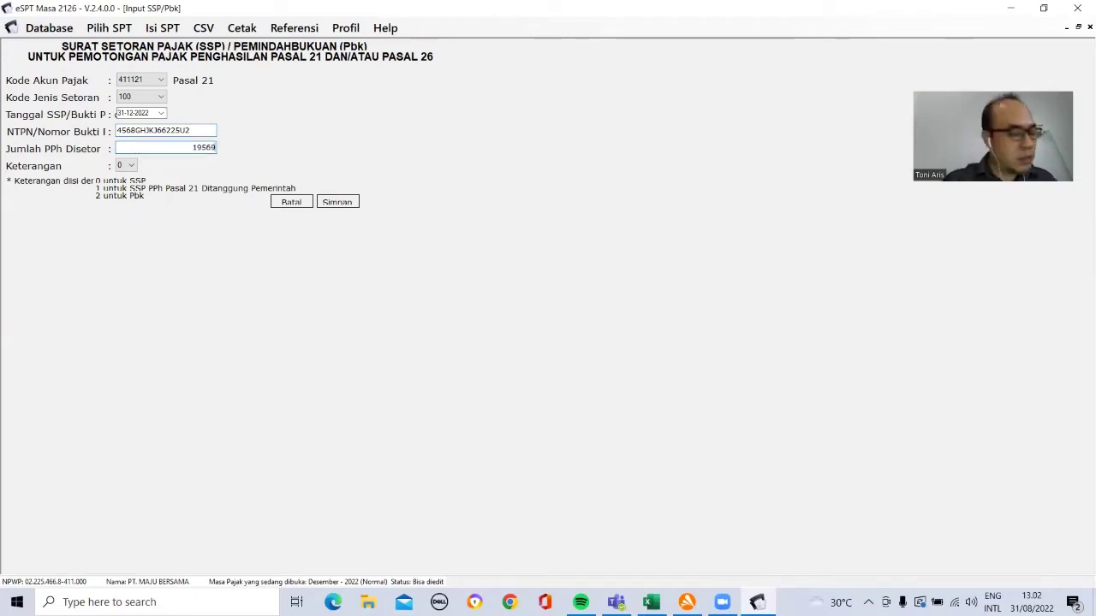
pyautogui.write('990')
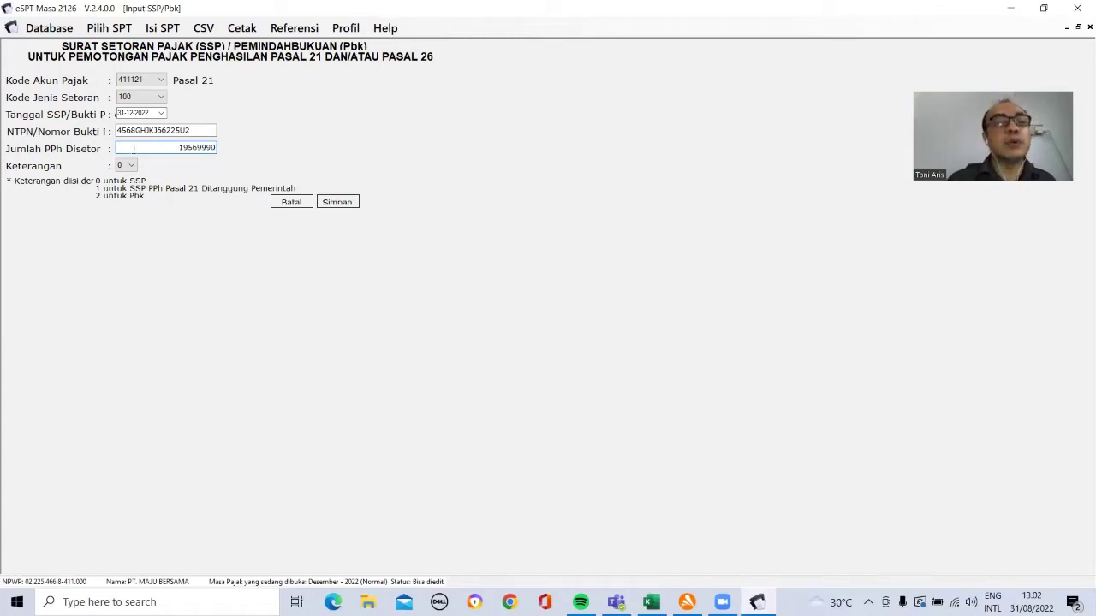
pyautogui.click(337, 204)
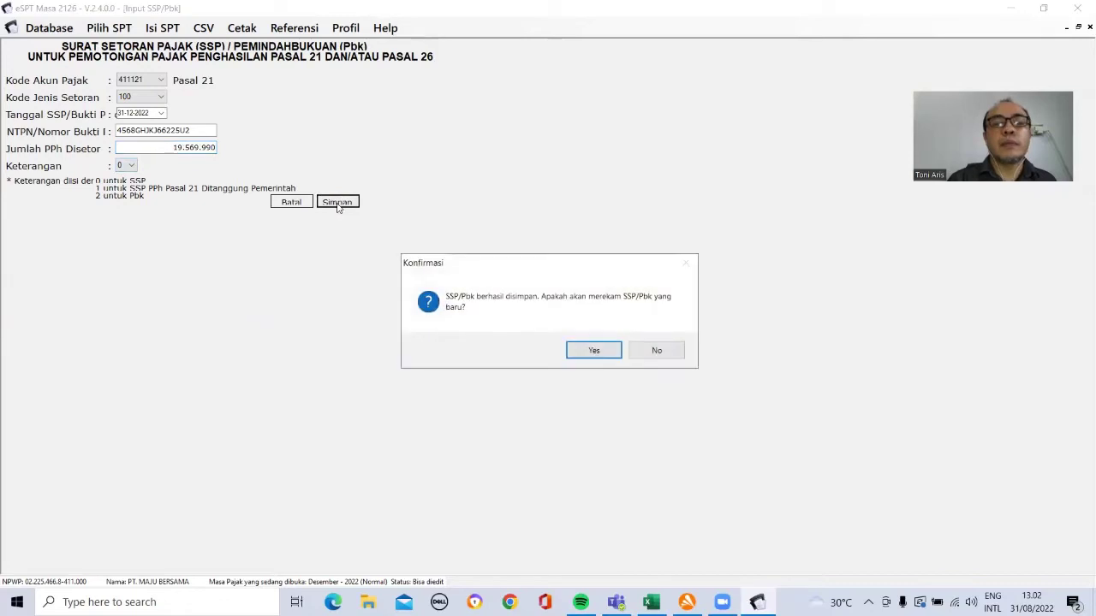
pyautogui.click(653, 352)
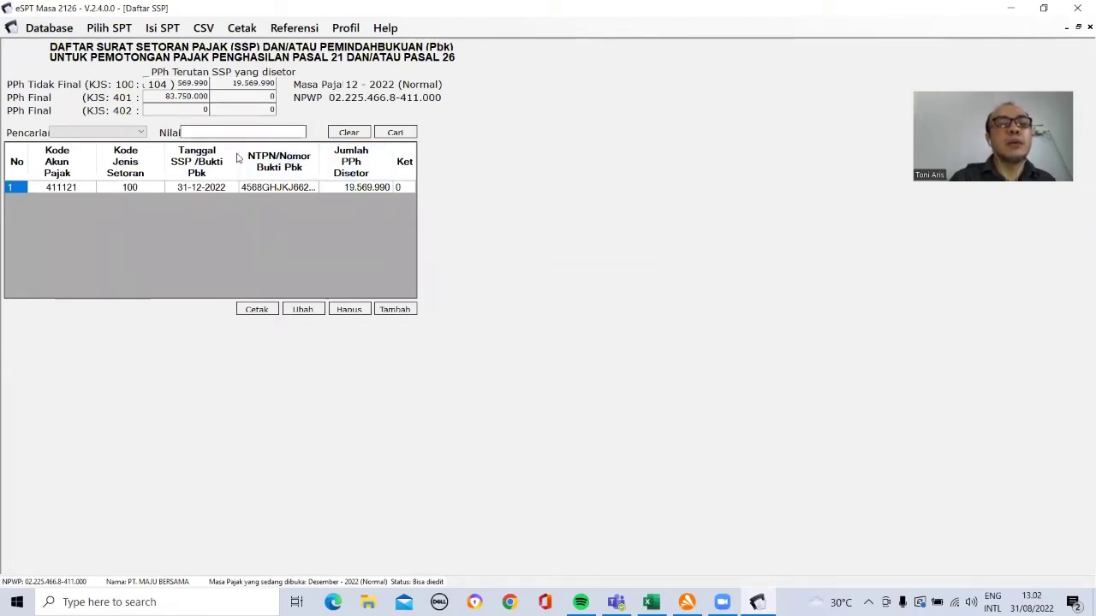
# Step: Start a second SSP with account 411121, deposit type 401, dated 31-12-2022
pyautogui.click(395, 306)
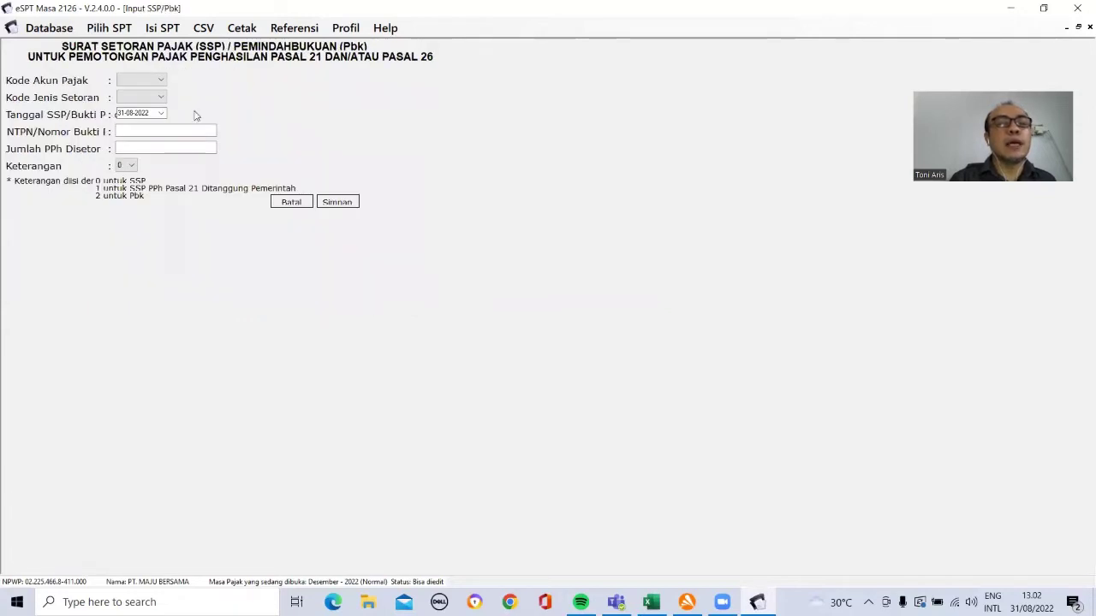
pyautogui.click(160, 80)
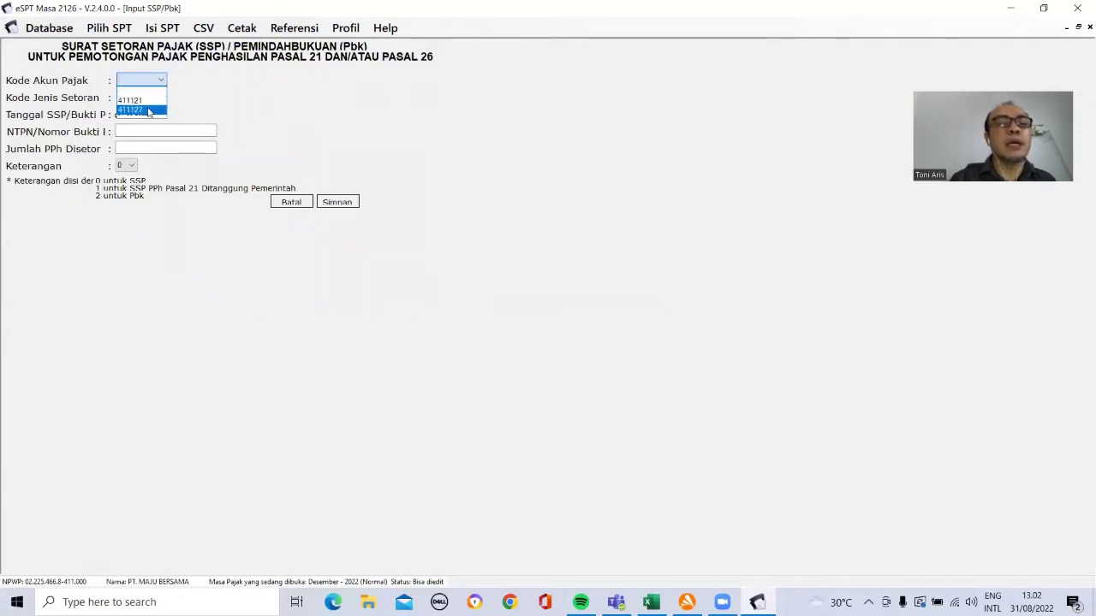
pyautogui.click(143, 100)
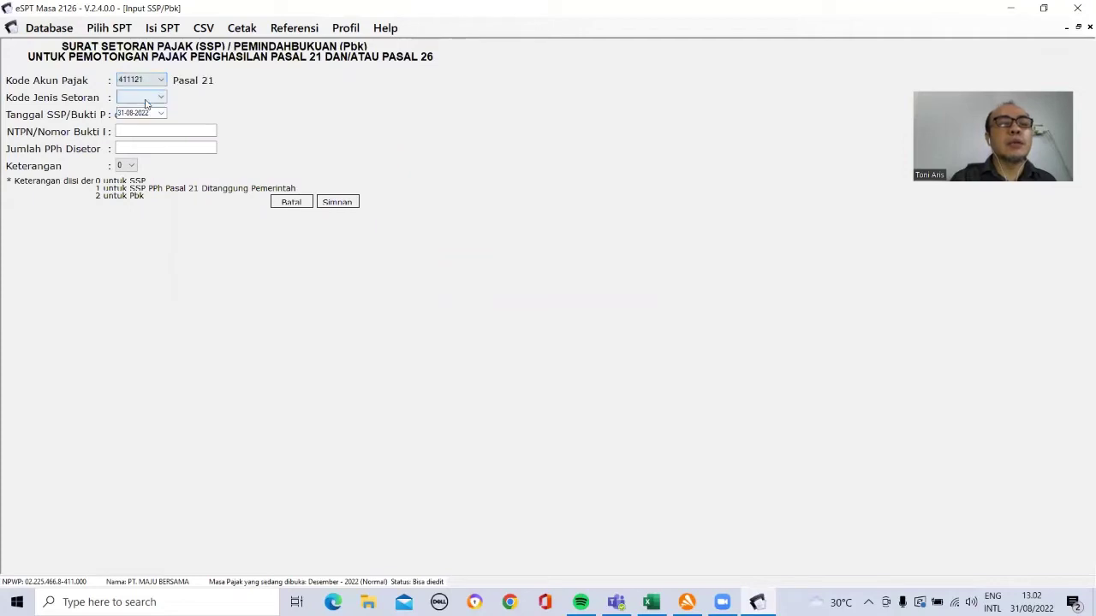
pyautogui.click(162, 98)
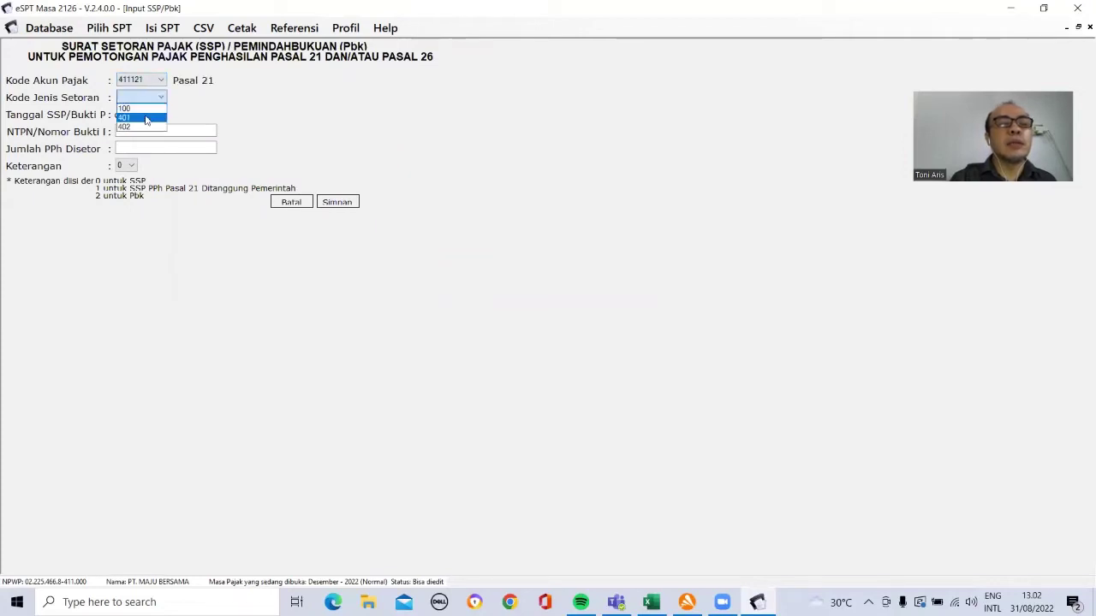
pyautogui.click(146, 119)
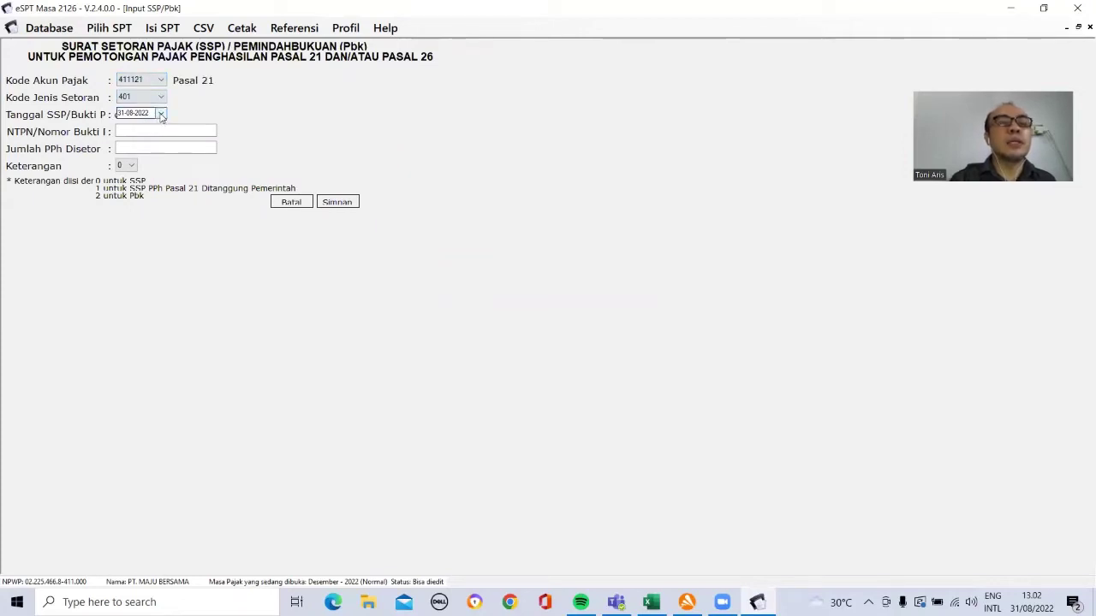
pyautogui.click(161, 114)
pyautogui.click(256, 130)
pyautogui.click(256, 130)
pyautogui.click(255, 130)
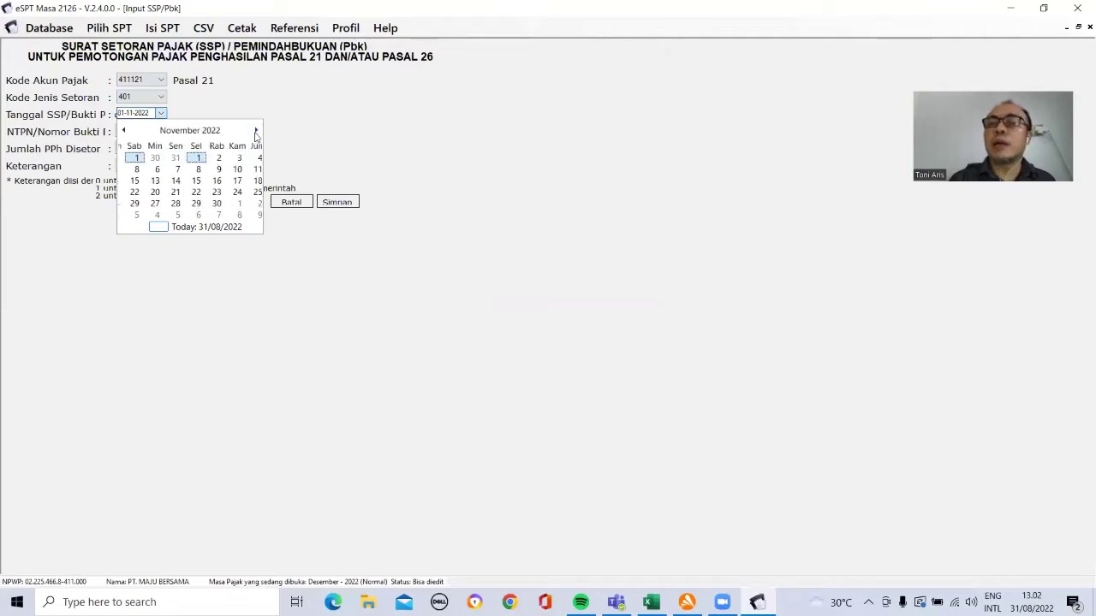
pyautogui.click(256, 130)
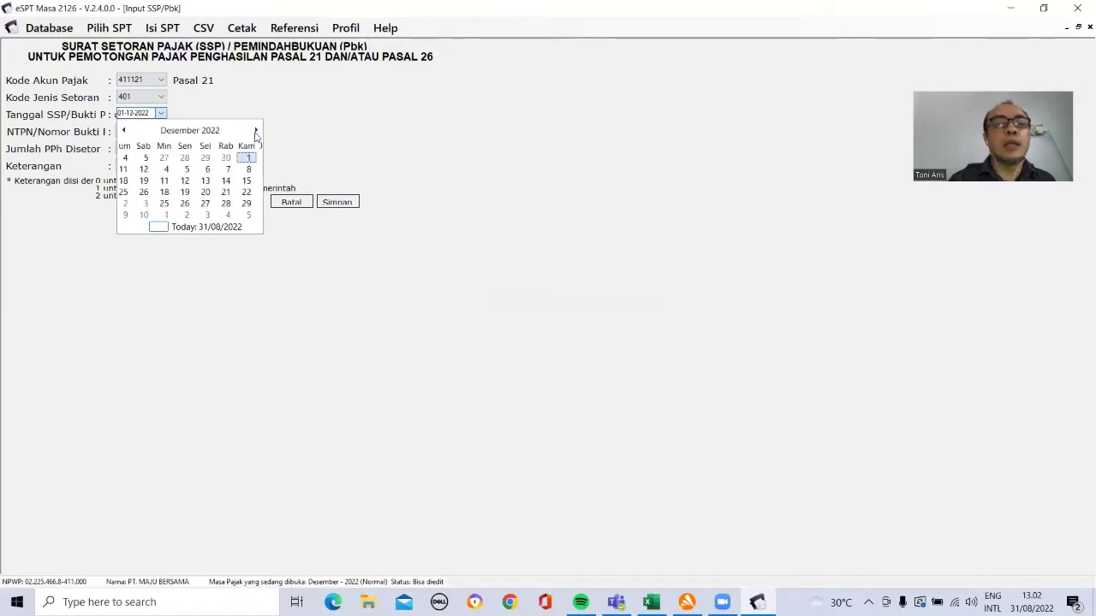
pyautogui.click(249, 209)
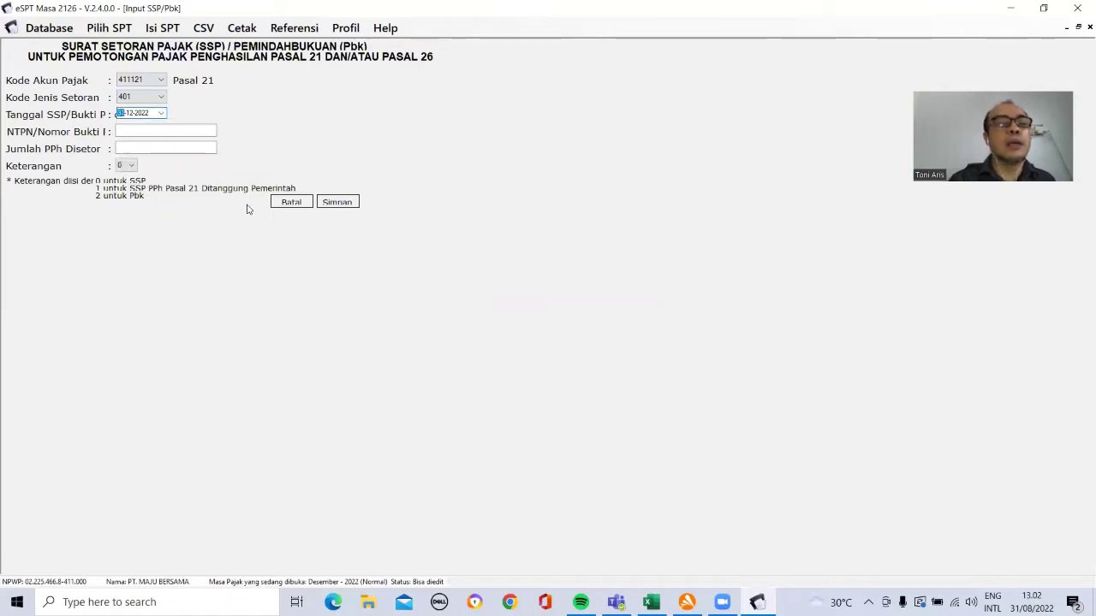
# Step: Enter the NTPN and look up the 83.750.000 severance PPh total in Excel
pyautogui.click(170, 131)
pyautogui.write('236HJGDS')
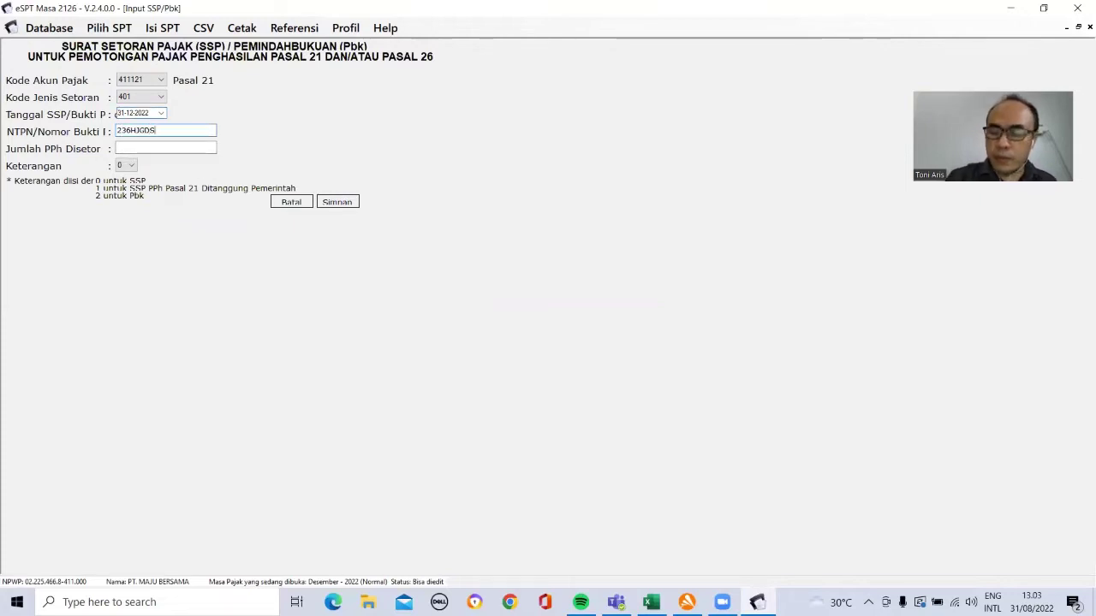
pyautogui.write('S6985555')
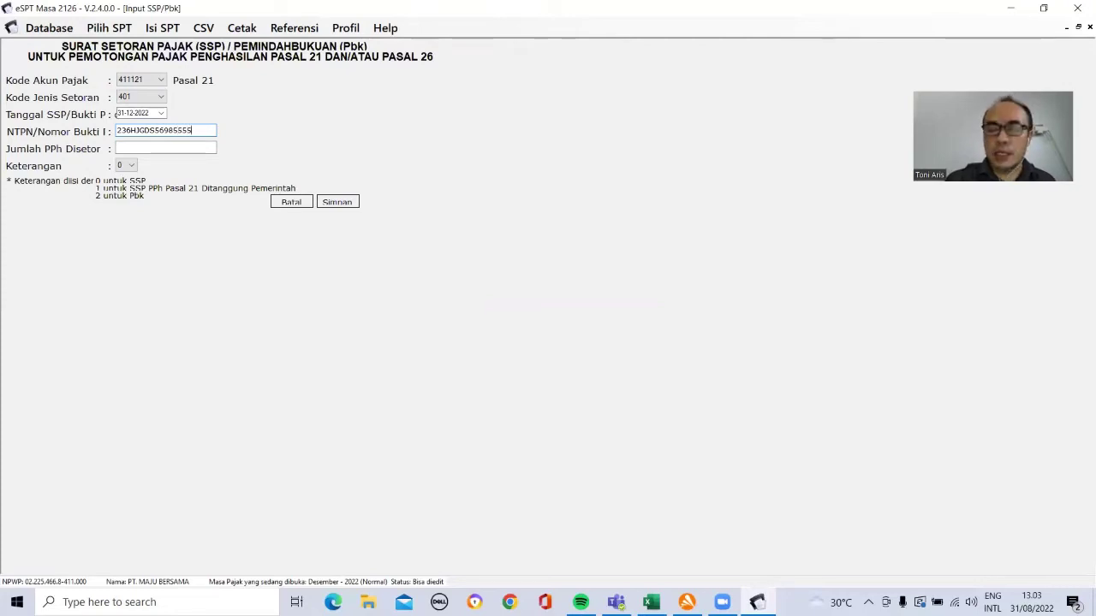
pyautogui.click(162, 148)
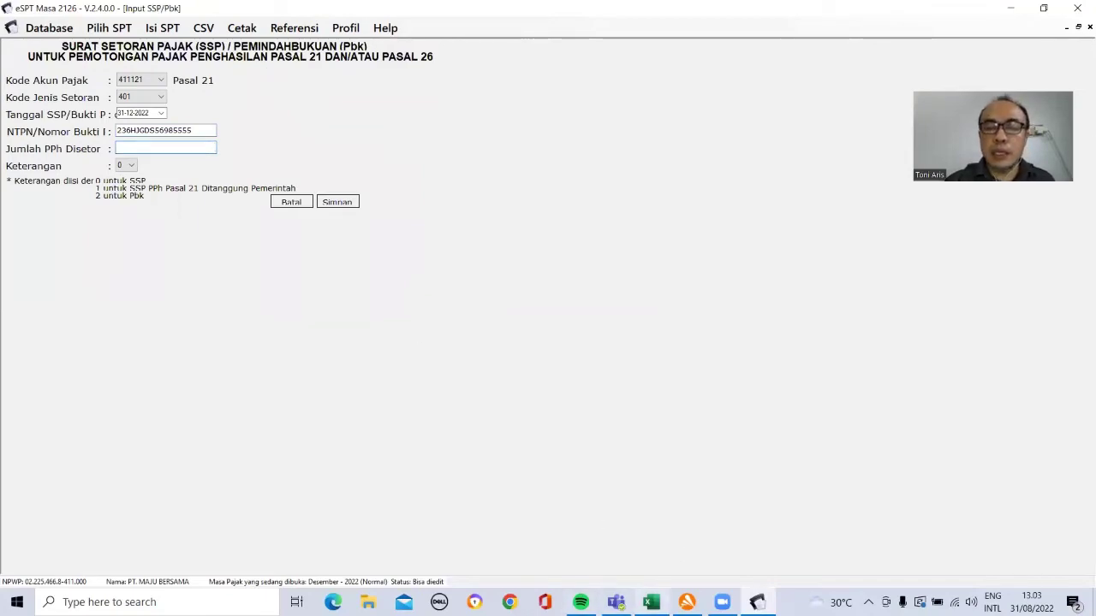
pyautogui.click(652, 602)
pyautogui.click(818, 473)
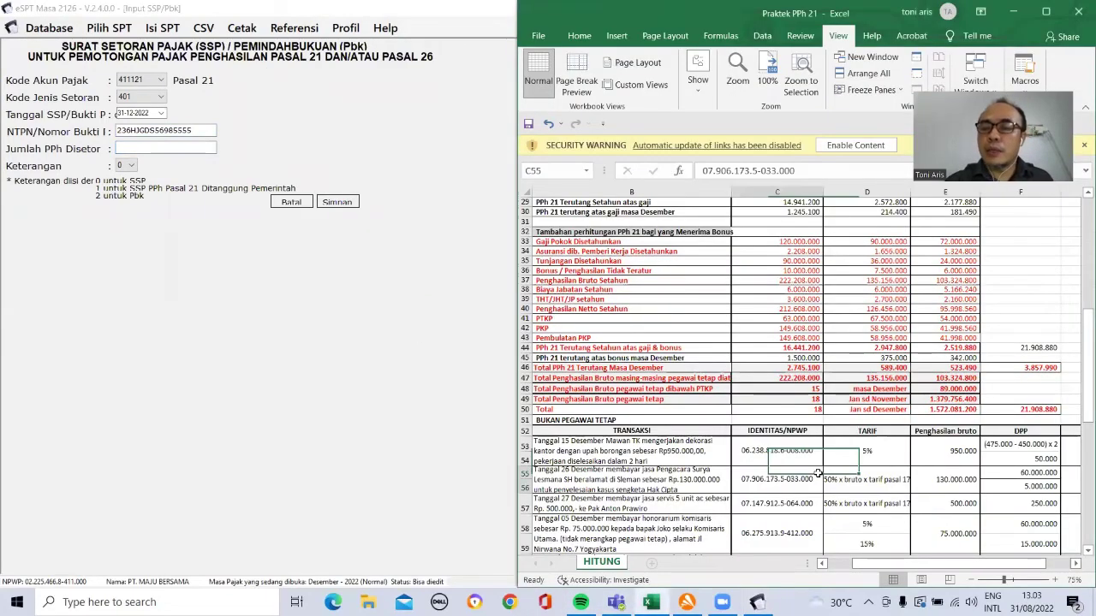
pyautogui.press('Down')
pyautogui.press('Down')
pyautogui.press('Down')
pyautogui.press('Down')
pyautogui.press('Down')
pyautogui.press('Down')
pyautogui.press('Down')
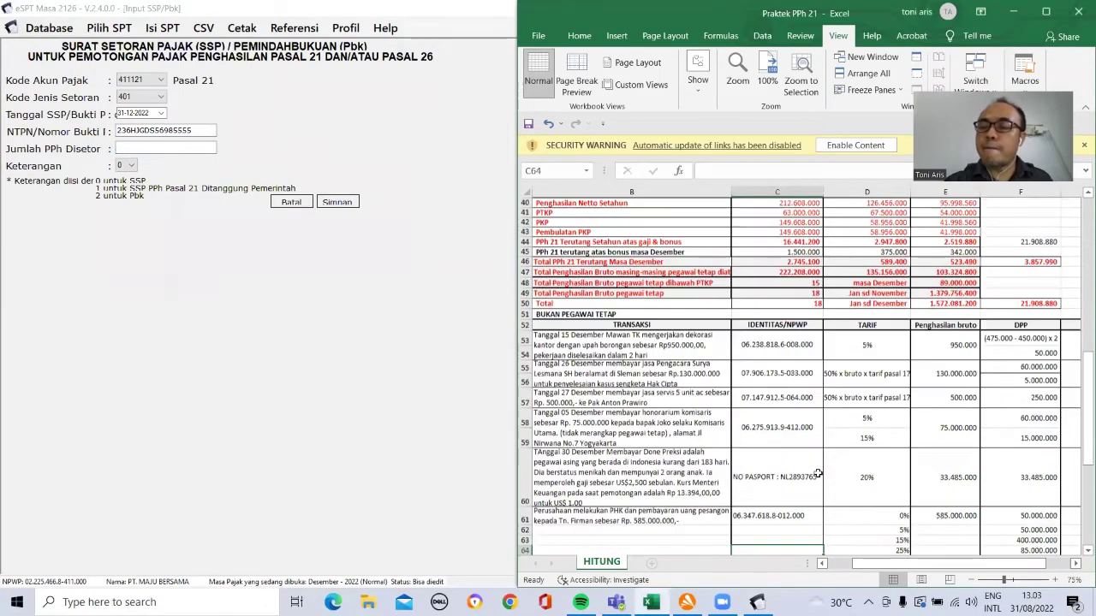
pyautogui.scroll(-1, 856, 475)
pyautogui.press('Up')
pyautogui.press('Up')
pyautogui.press('Up')
pyautogui.press('Right')
pyautogui.press('Right')
pyautogui.press('Right')
pyautogui.press('Right')
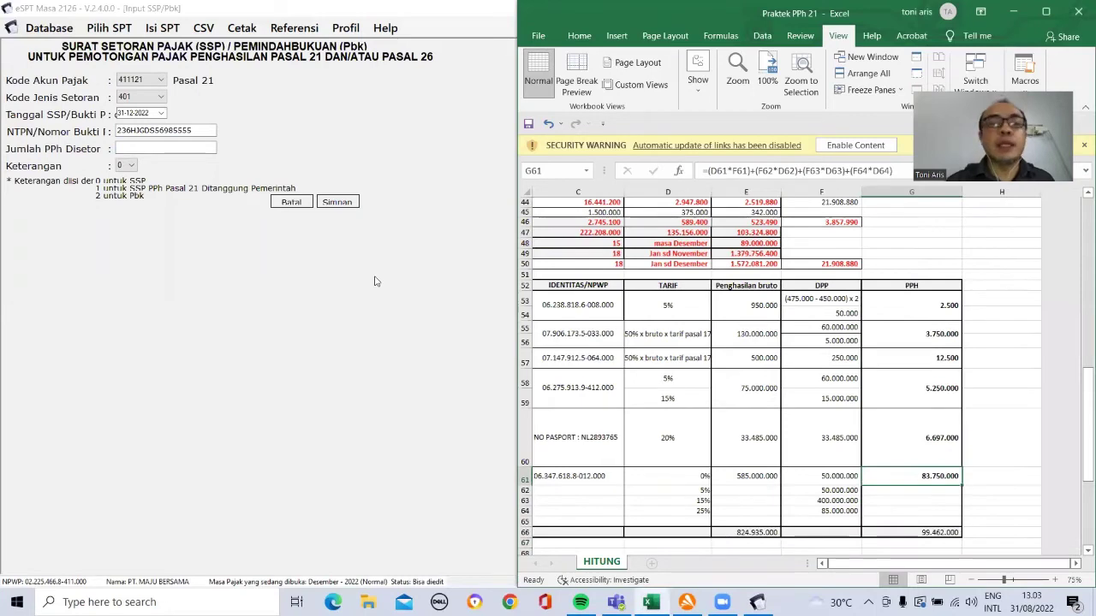
# Step: Enter 83750000 as PPh deposited and save the KJS 401 record, declining another
pyautogui.click(193, 148)
pyautogui.write('83750000')
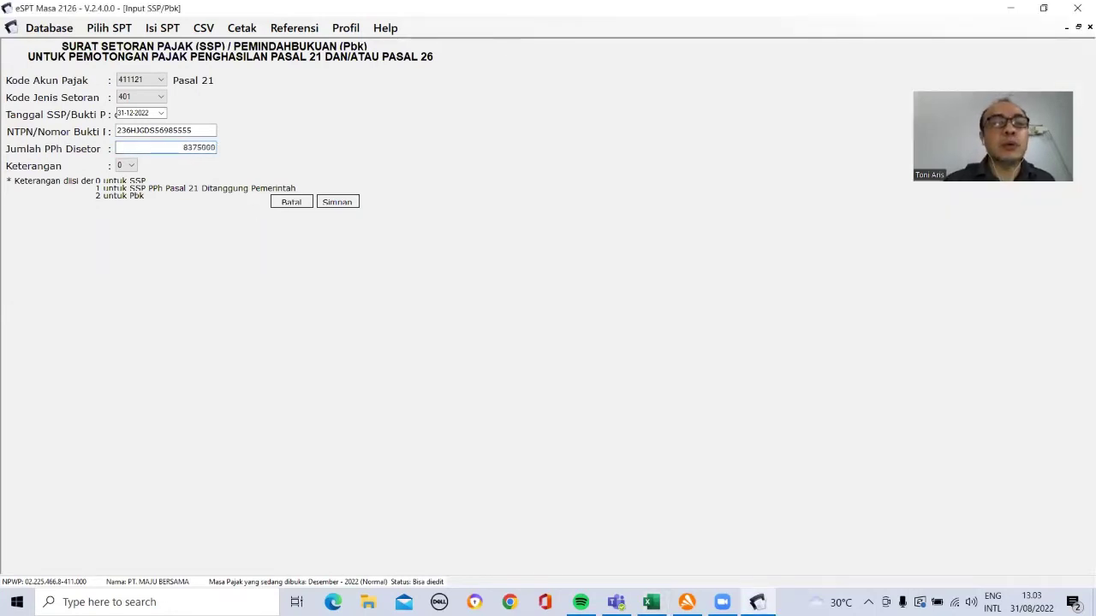
pyautogui.click(350, 200)
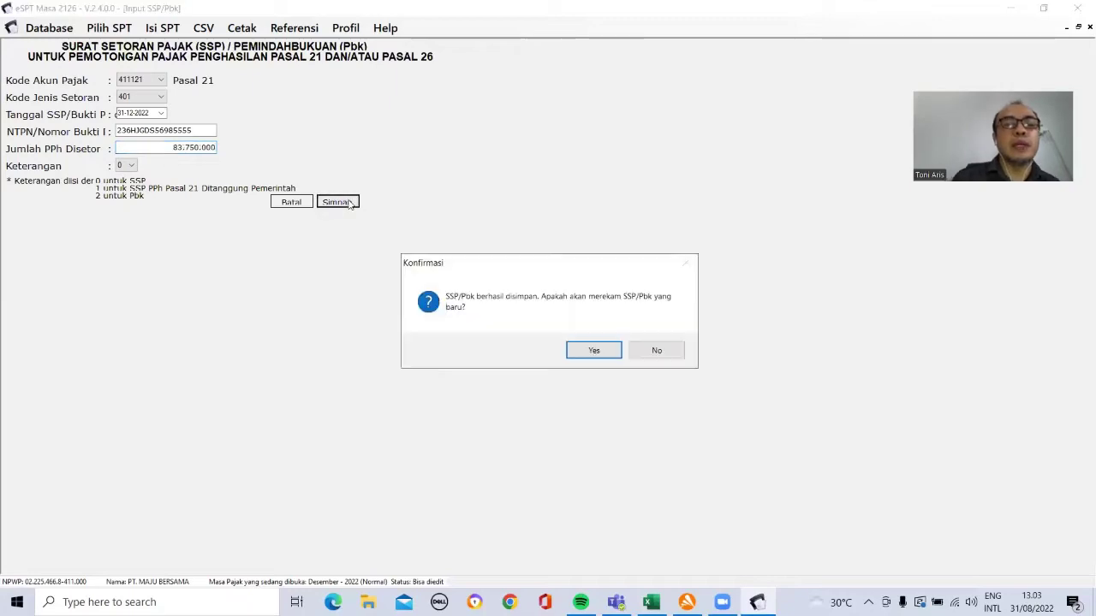
pyautogui.click(652, 352)
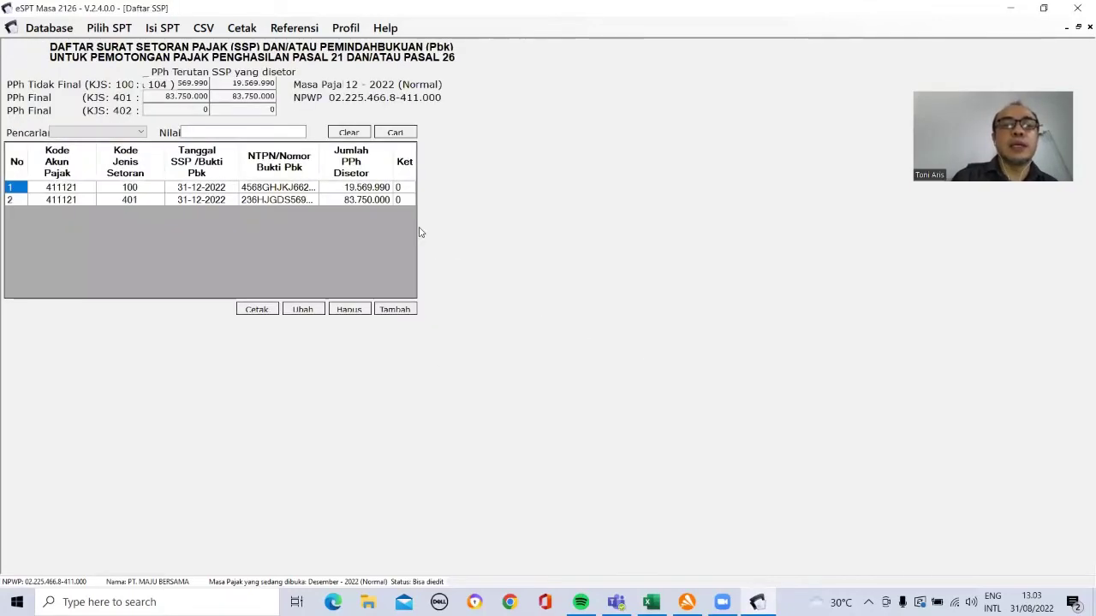
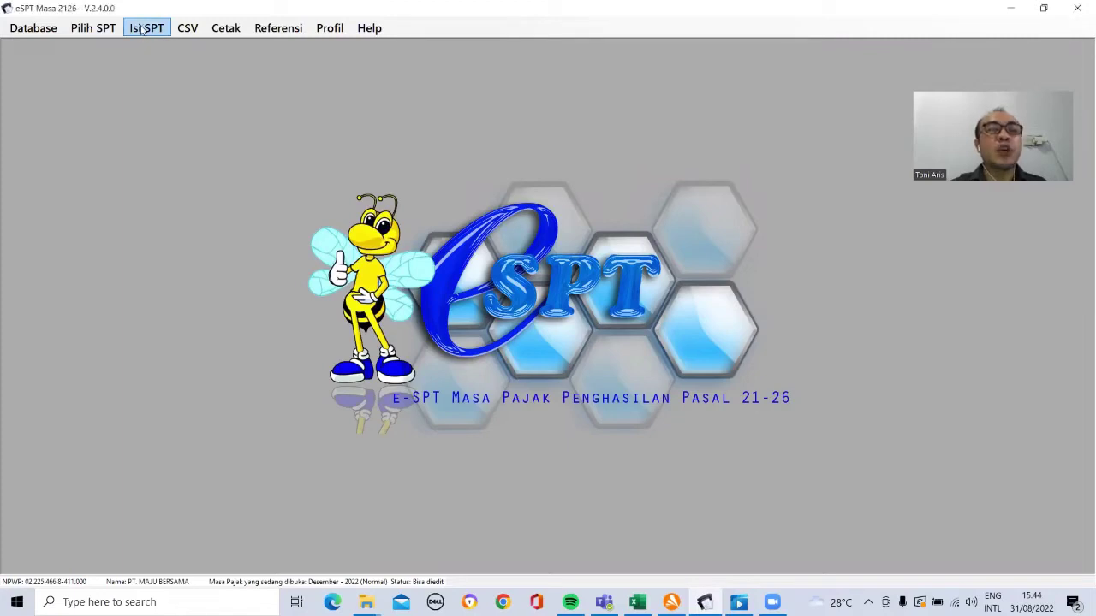
# Step: In SPT Induk 1721, tick Lampiran item 7 (SSP/bukti pemindahbukuan) and save the form
pyautogui.click(142, 29)
pyautogui.moveTo(151, 54)
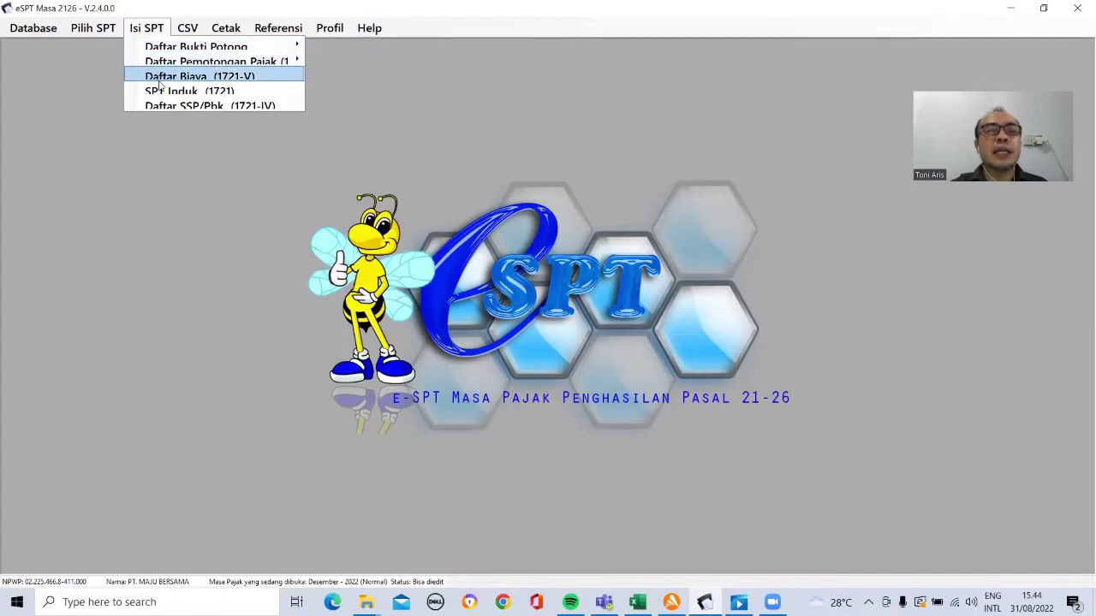
pyautogui.click(162, 90)
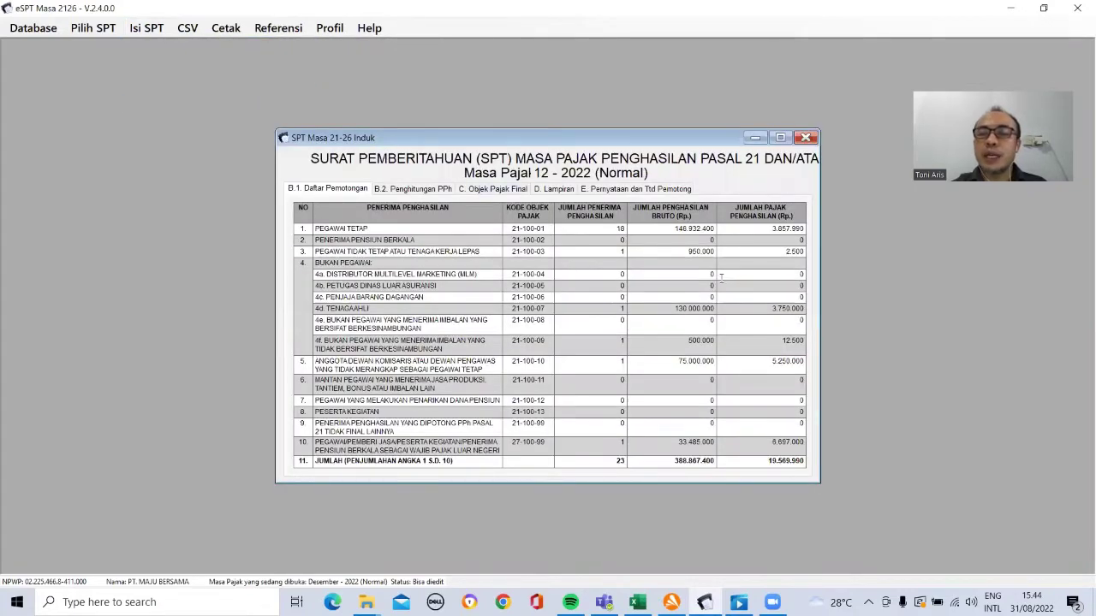
pyautogui.click(435, 191)
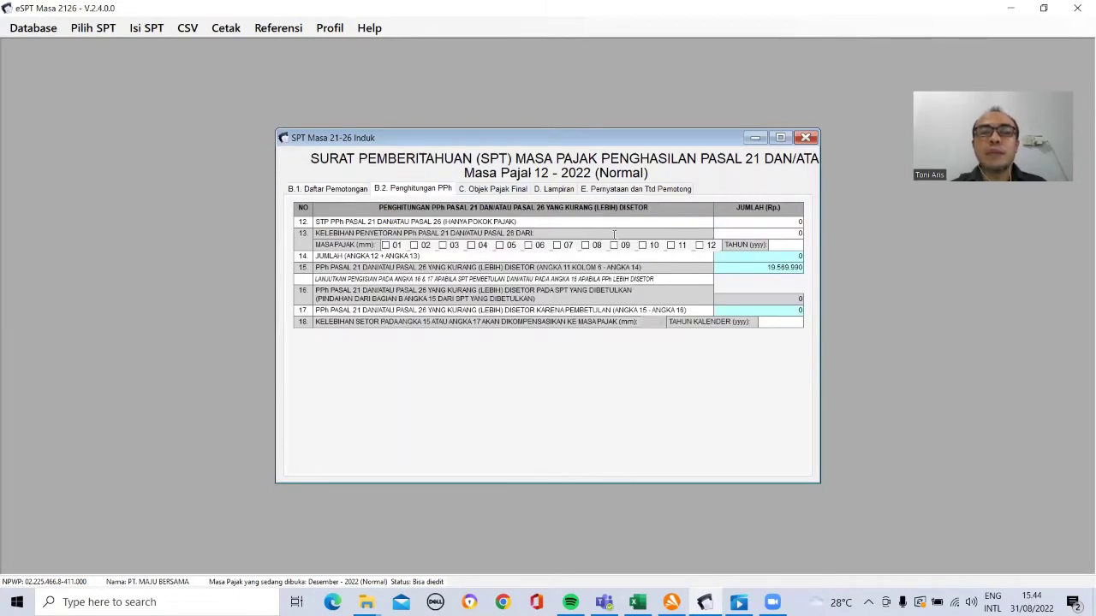
pyautogui.click(492, 190)
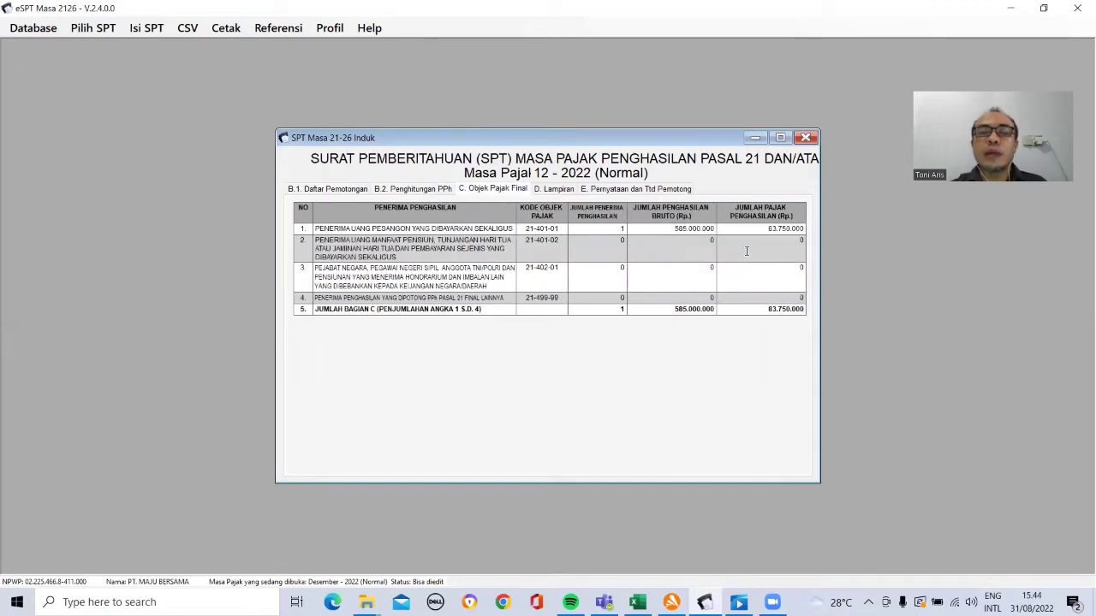
pyautogui.click(554, 189)
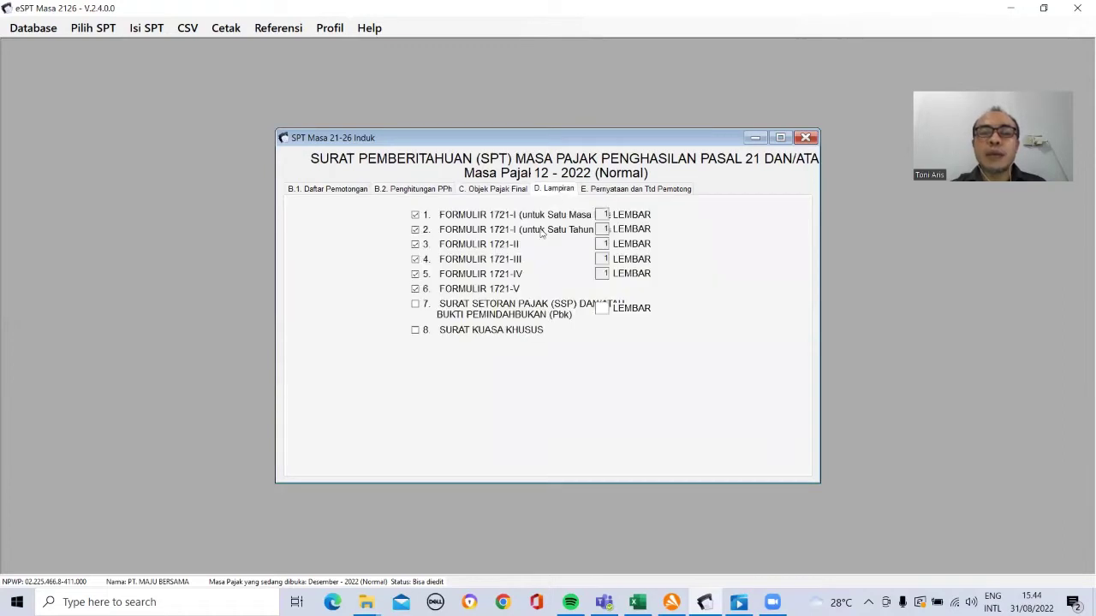
pyautogui.click(415, 306)
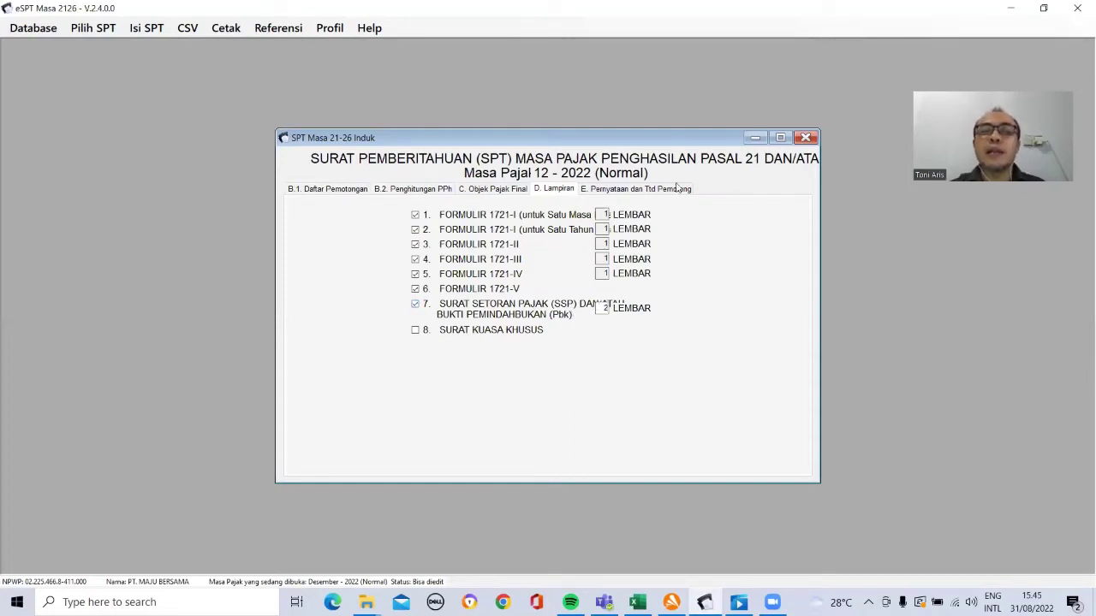
pyautogui.click(633, 191)
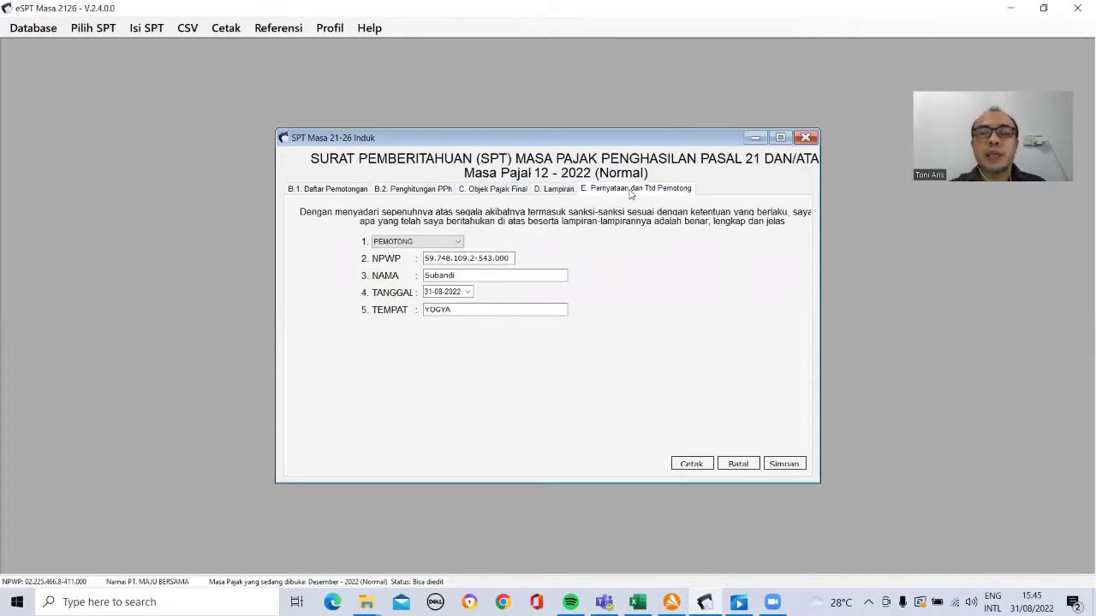
pyautogui.click(783, 464)
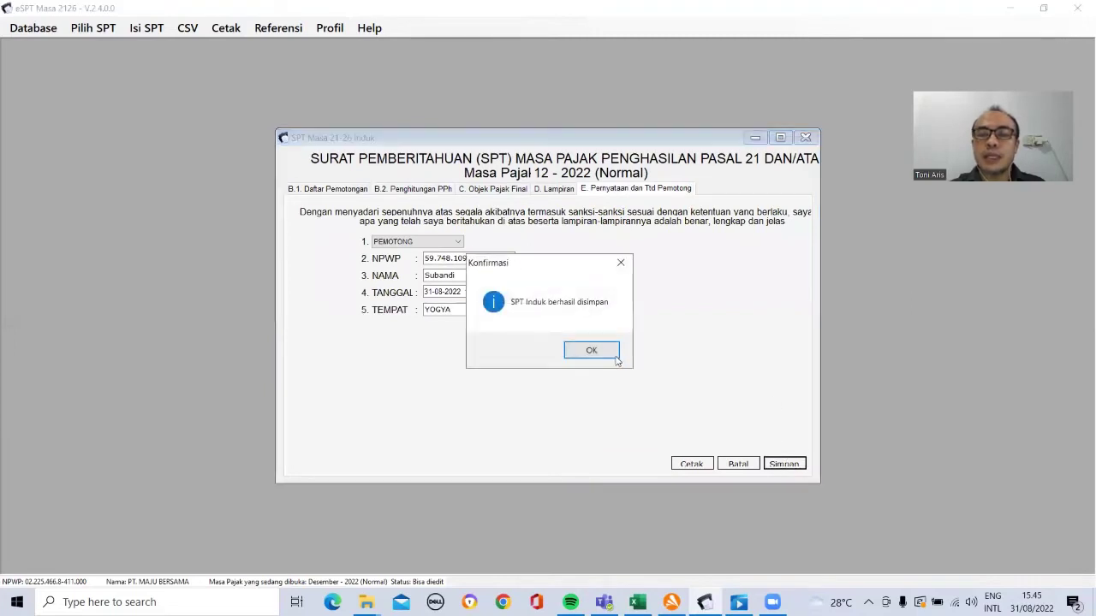
pyautogui.click(613, 355)
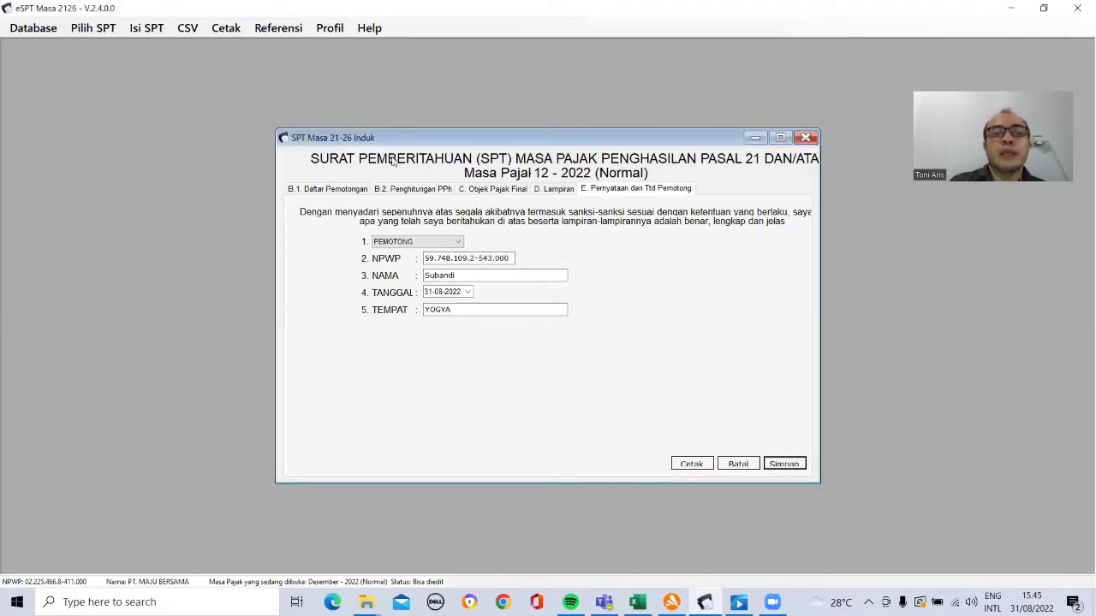
# Step: Open the Daftar Pemotongan Pajak list for one tax month (Satu Masa Pajak)
pyautogui.click(163, 30)
pyautogui.moveTo(193, 63)
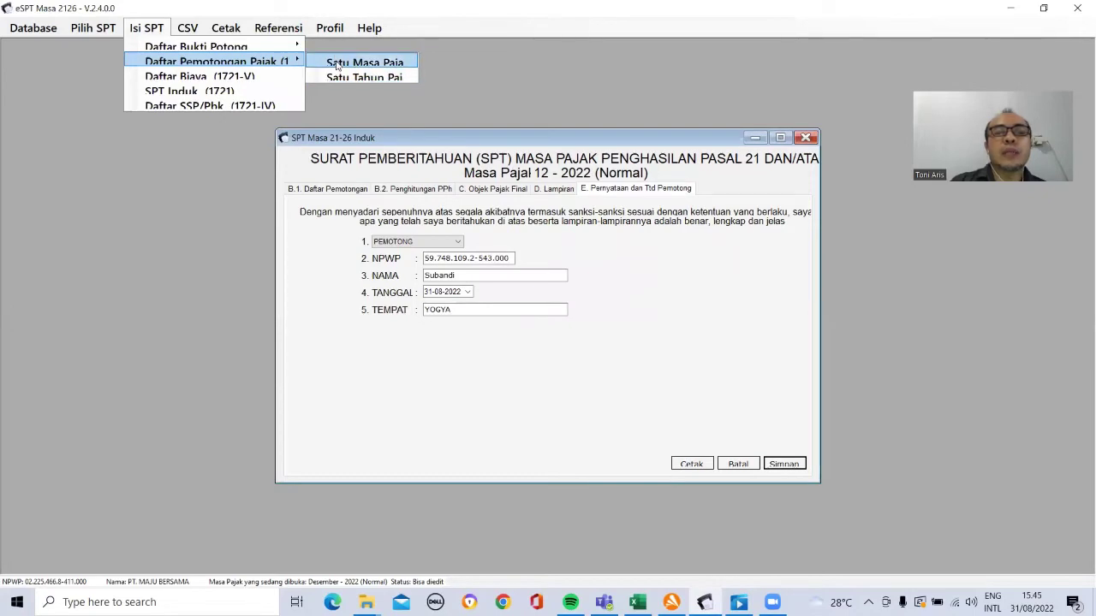
pyautogui.click(337, 65)
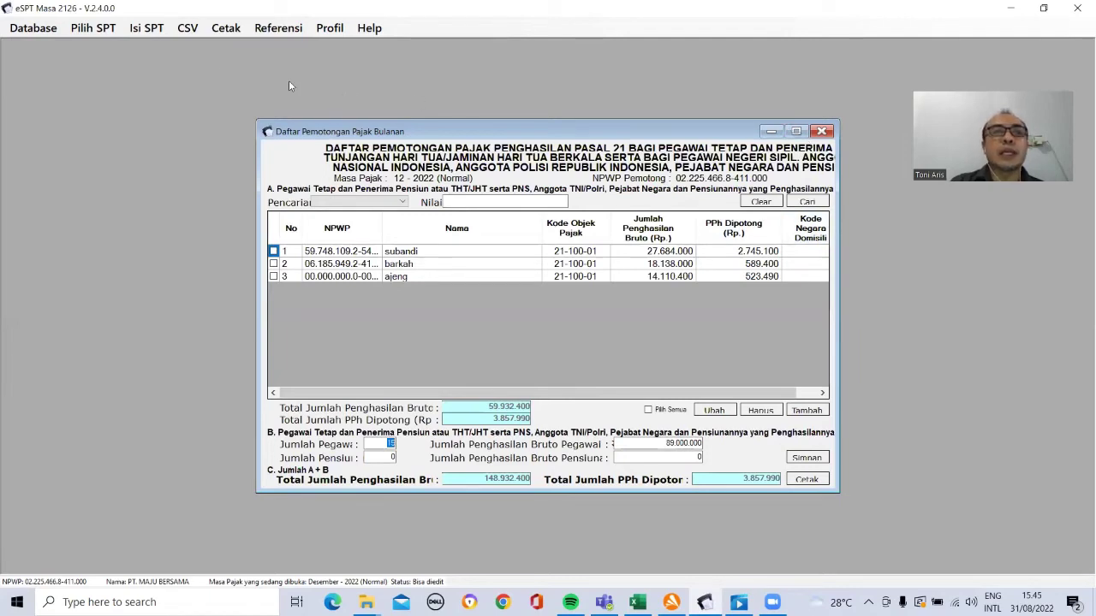
# Step: Open the 2022 annual withholding list, then bring the Praktek PPh 21 workbook forward
pyautogui.click(150, 29)
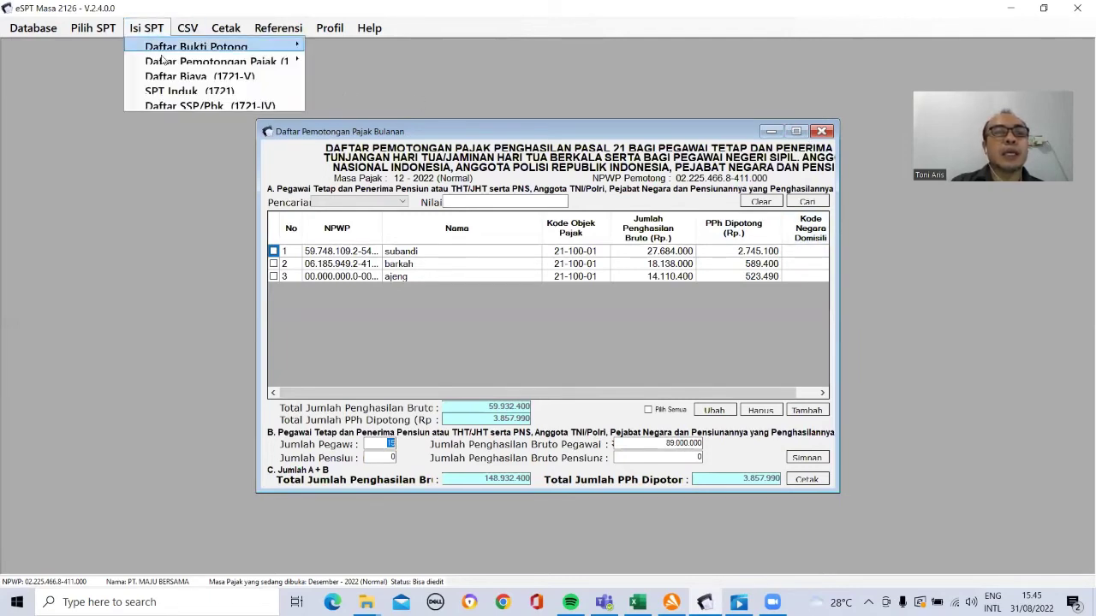
pyautogui.moveTo(167, 67)
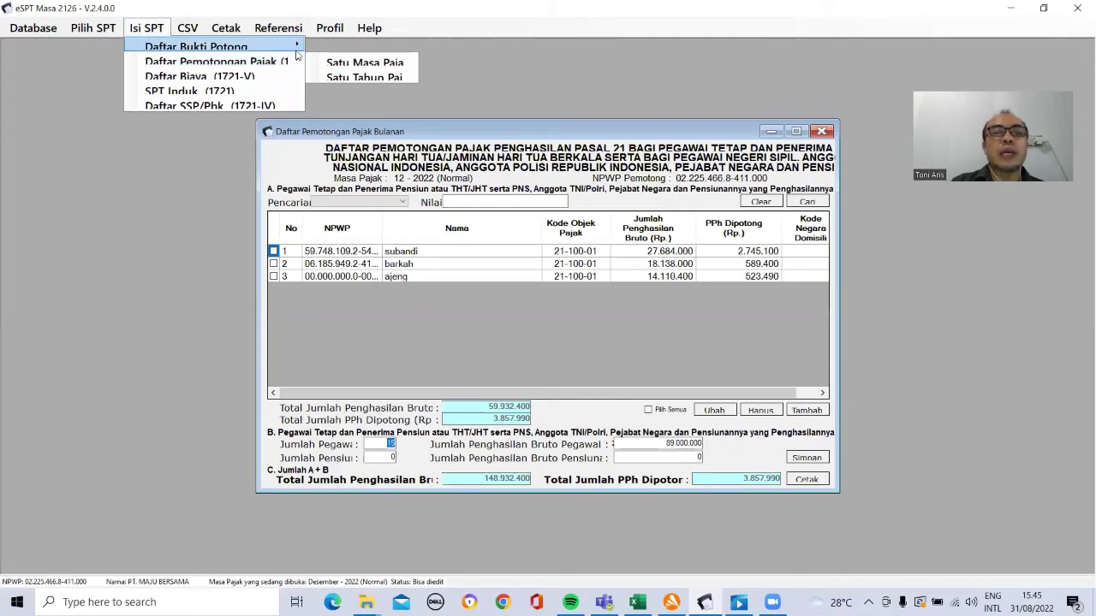
pyautogui.click(344, 78)
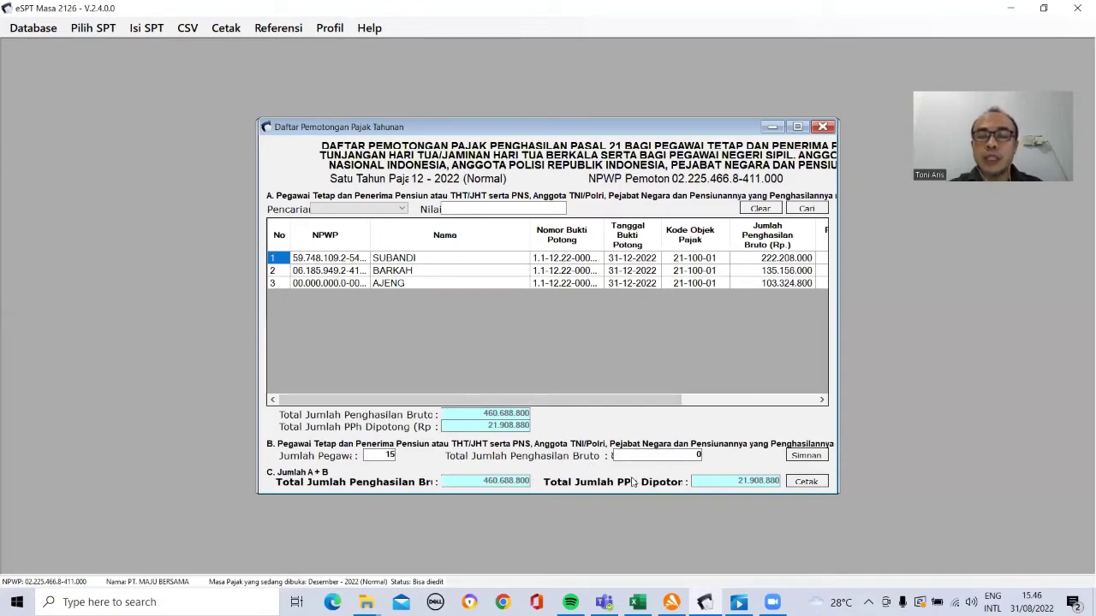
pyautogui.click(637, 602)
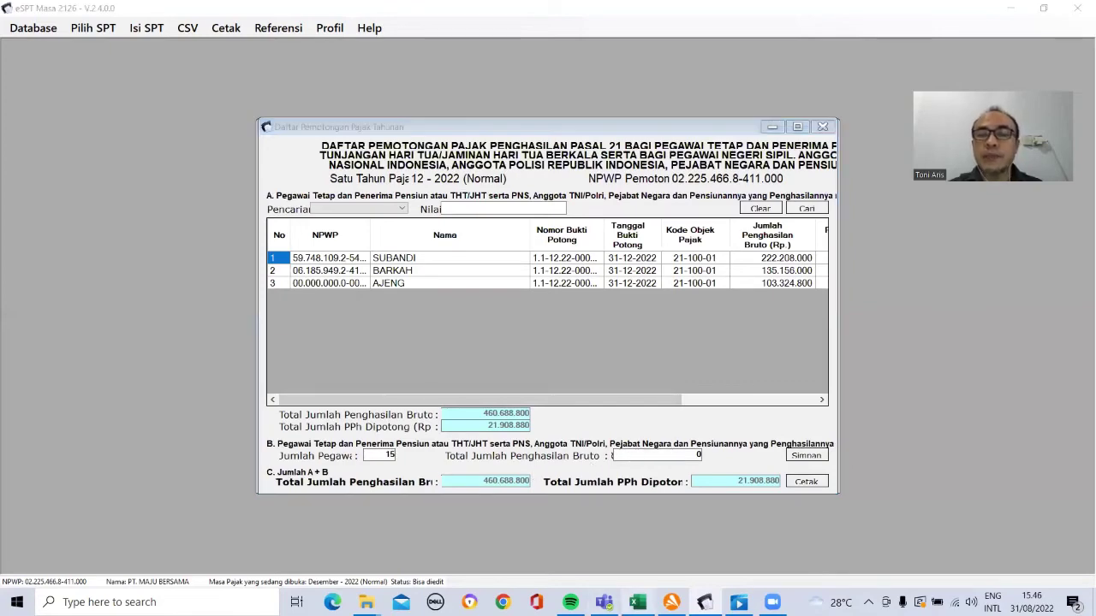
# Step: Check the row 47–50 gross income totals and change C50 from 18 to 15
pyautogui.click(583, 251)
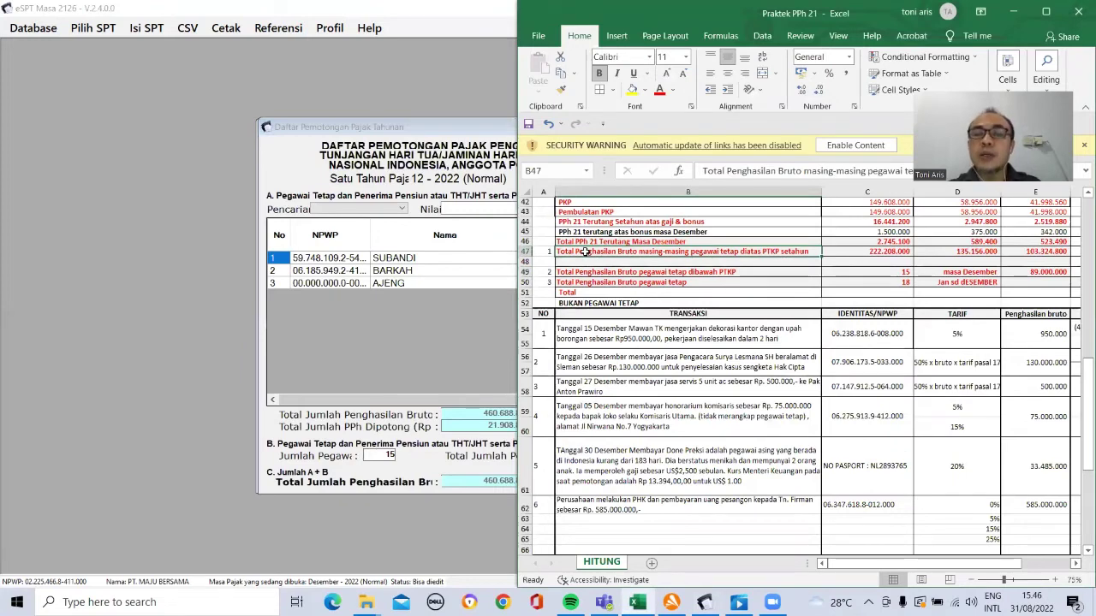
pyautogui.press('Right')
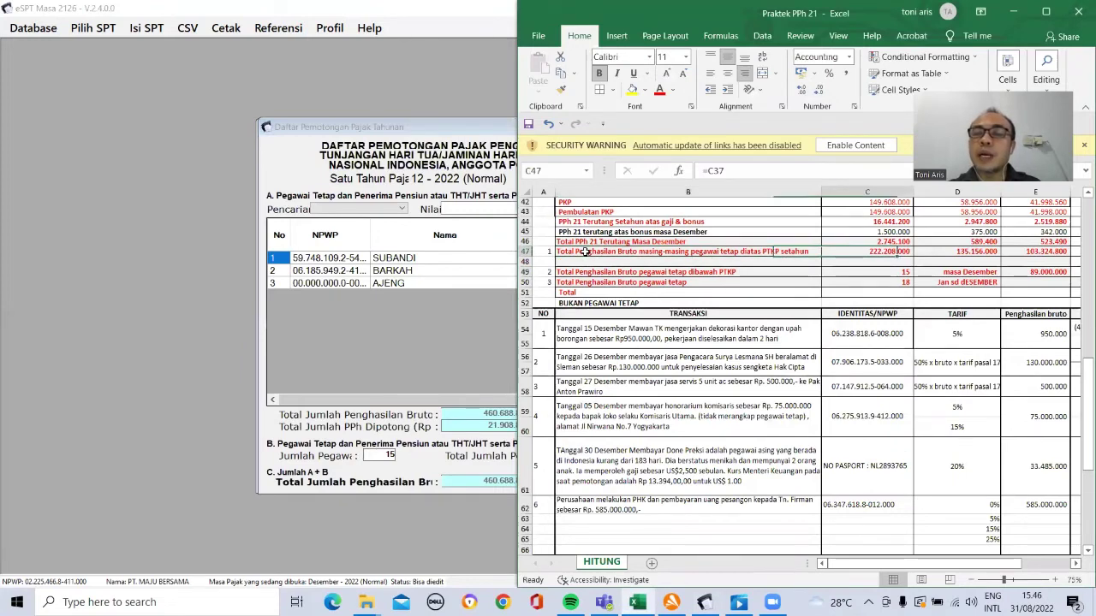
pyautogui.press('Right')
pyautogui.press('Right')
pyautogui.press('Right')
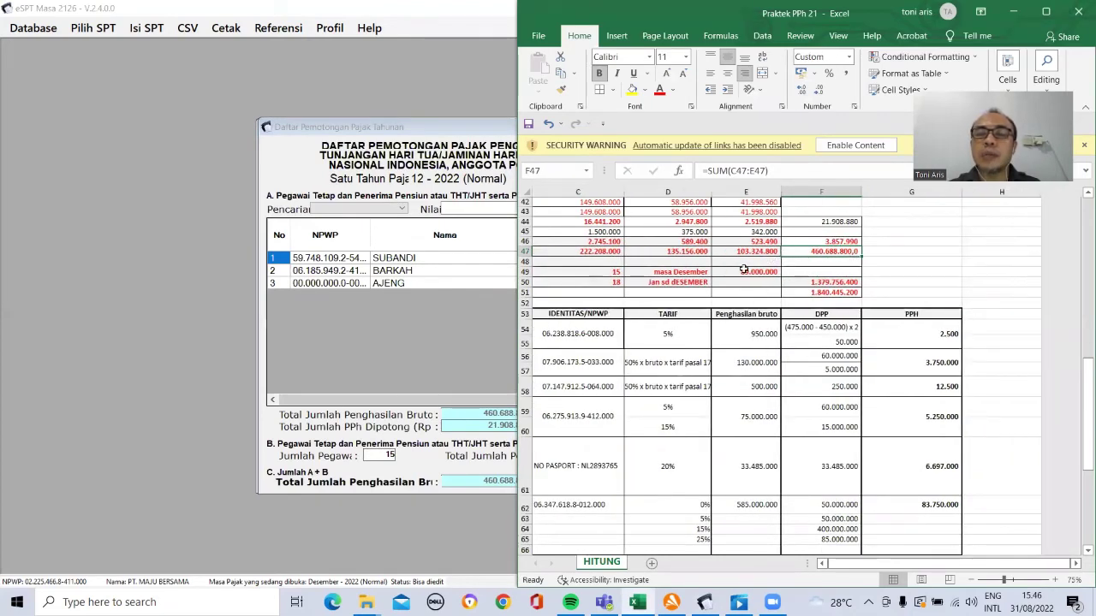
pyautogui.click(657, 272)
pyautogui.press('Home')
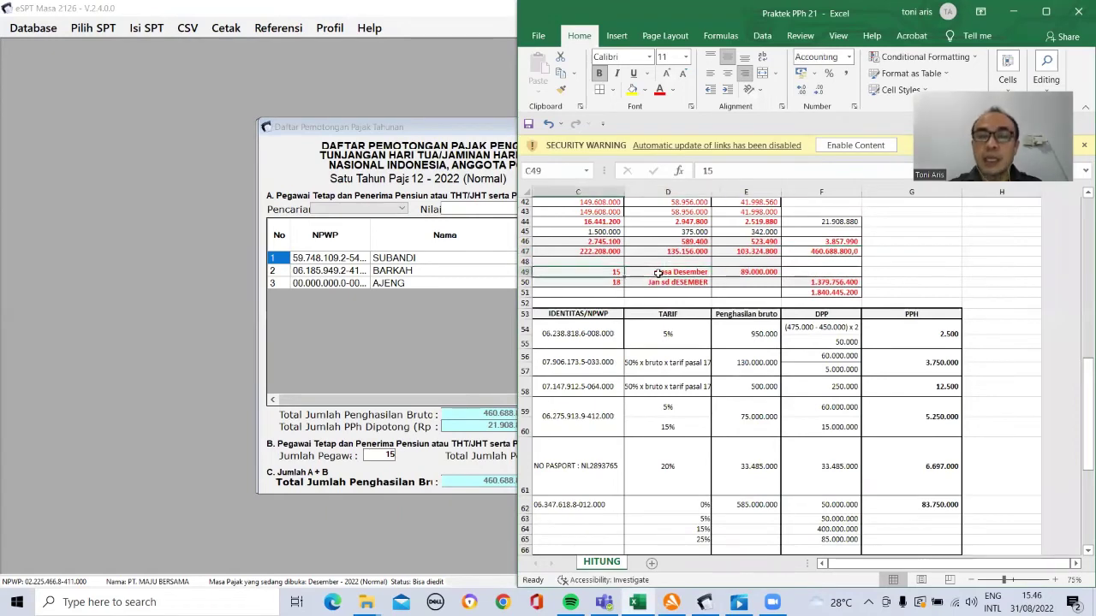
pyautogui.click(657, 272)
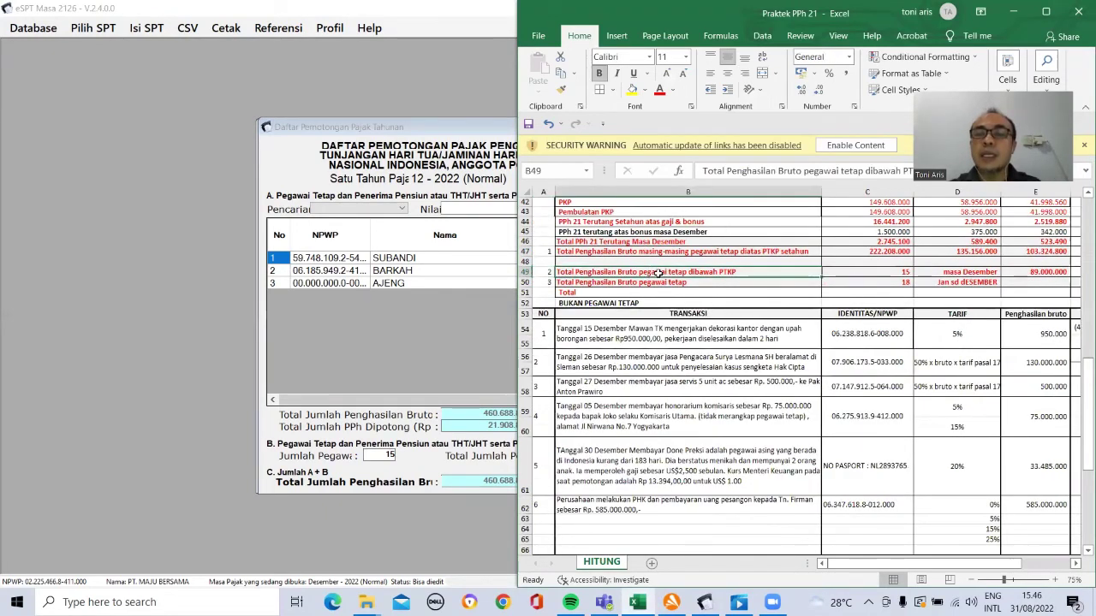
pyautogui.press('Right')
pyautogui.press('Right')
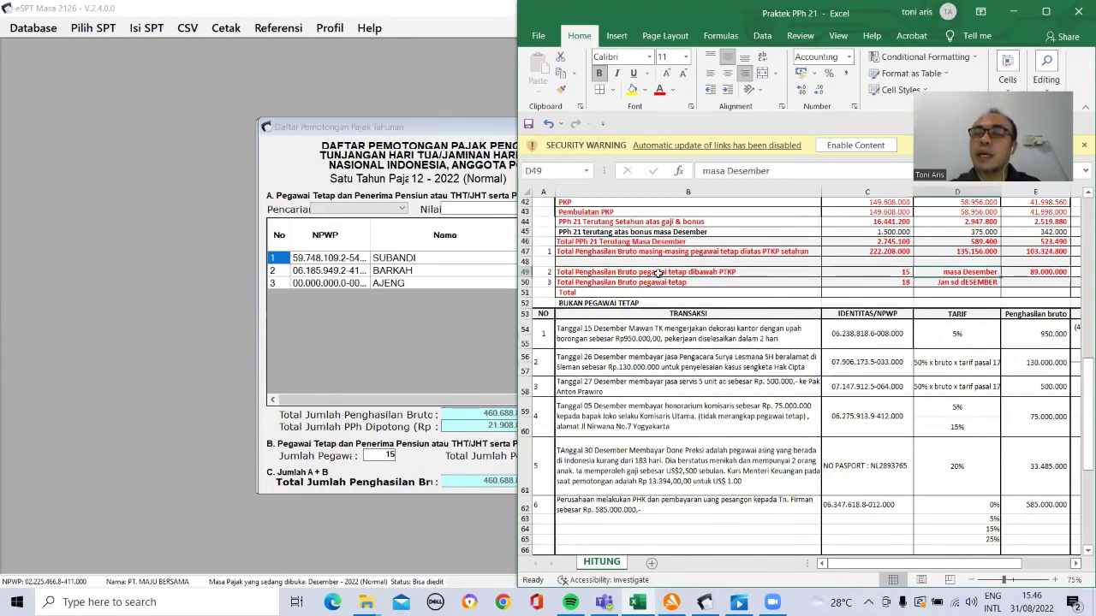
pyautogui.press('Right')
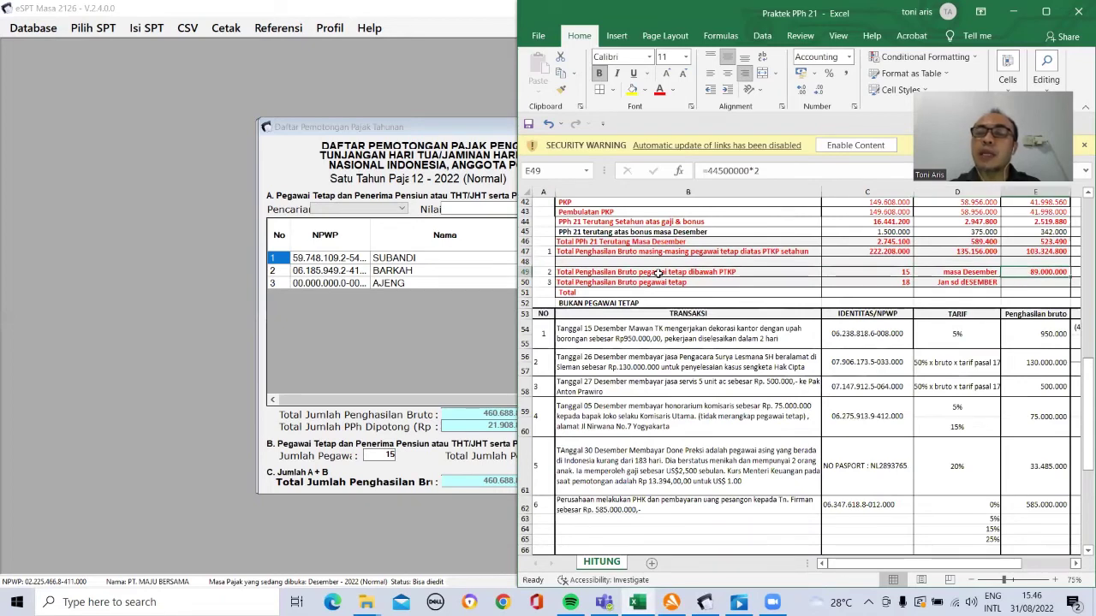
pyautogui.press('Down')
pyautogui.press('Left')
pyautogui.press('Left')
pyautogui.press('Left')
pyautogui.press('Left')
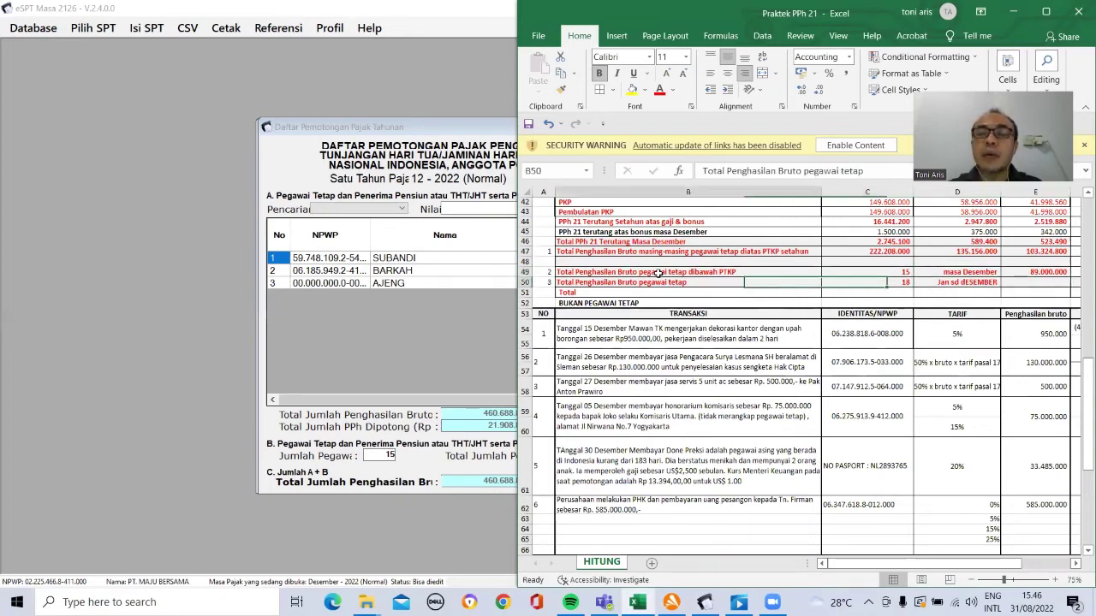
pyautogui.press('Right')
pyautogui.press('Right')
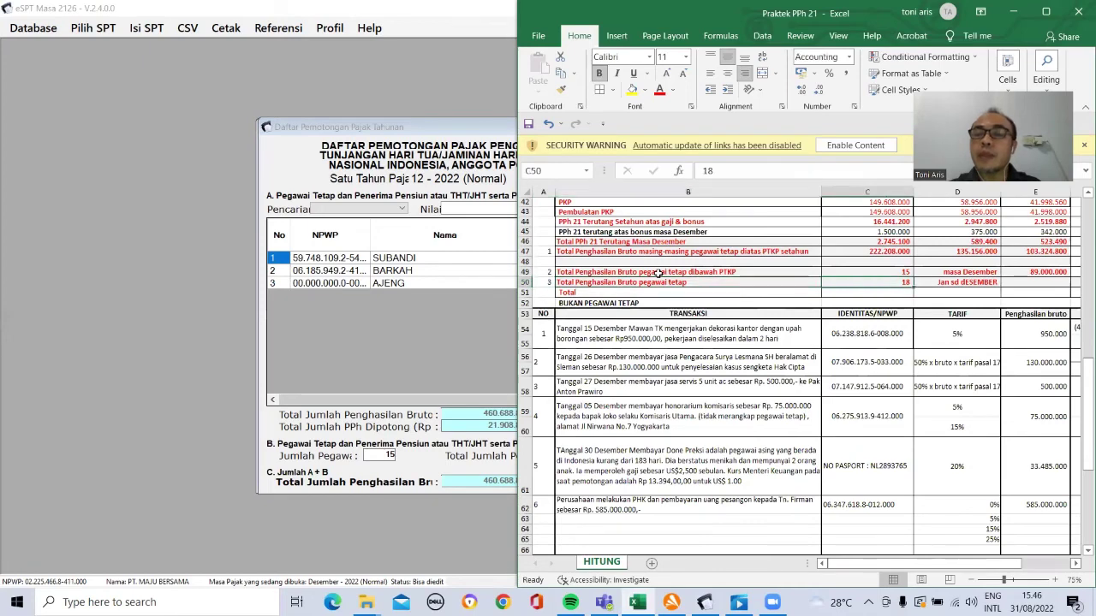
pyautogui.write('1')
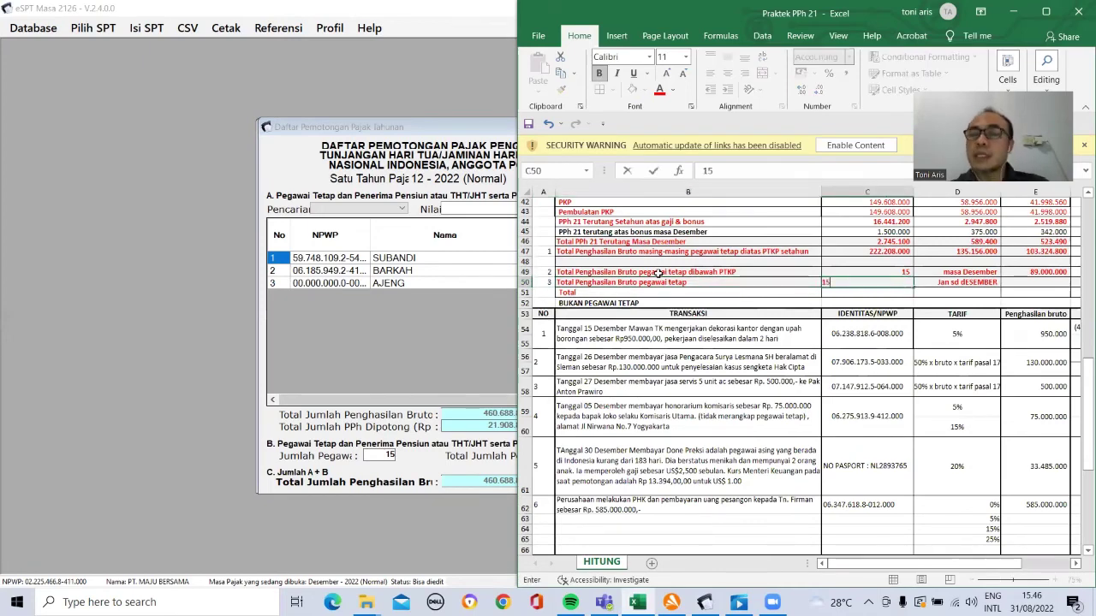
pyautogui.write('5')
pyautogui.press('Right')
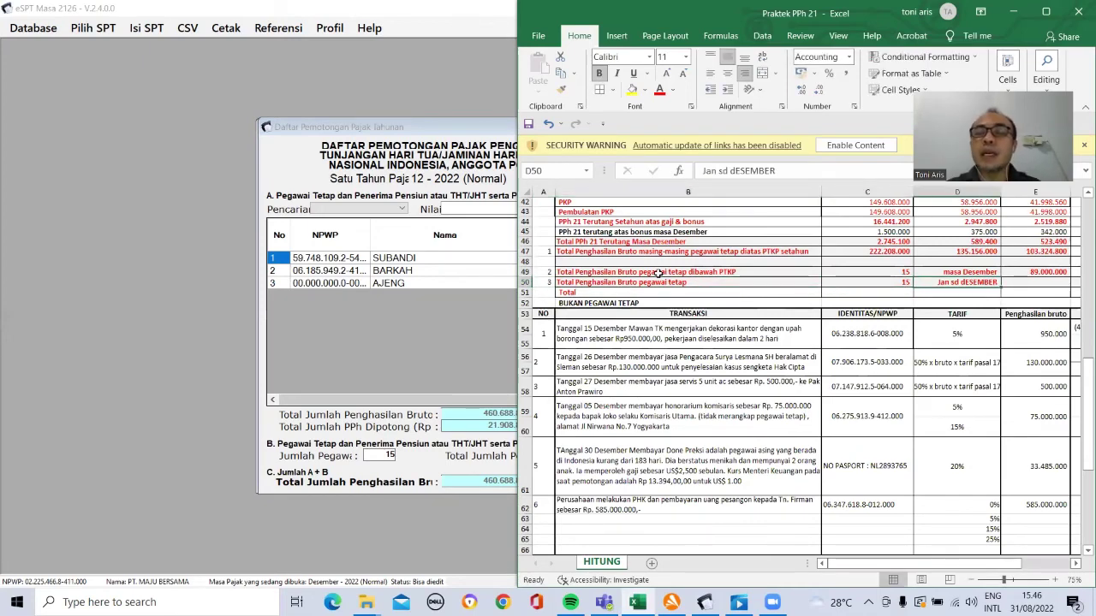
pyautogui.press('Left')
pyautogui.press('Left')
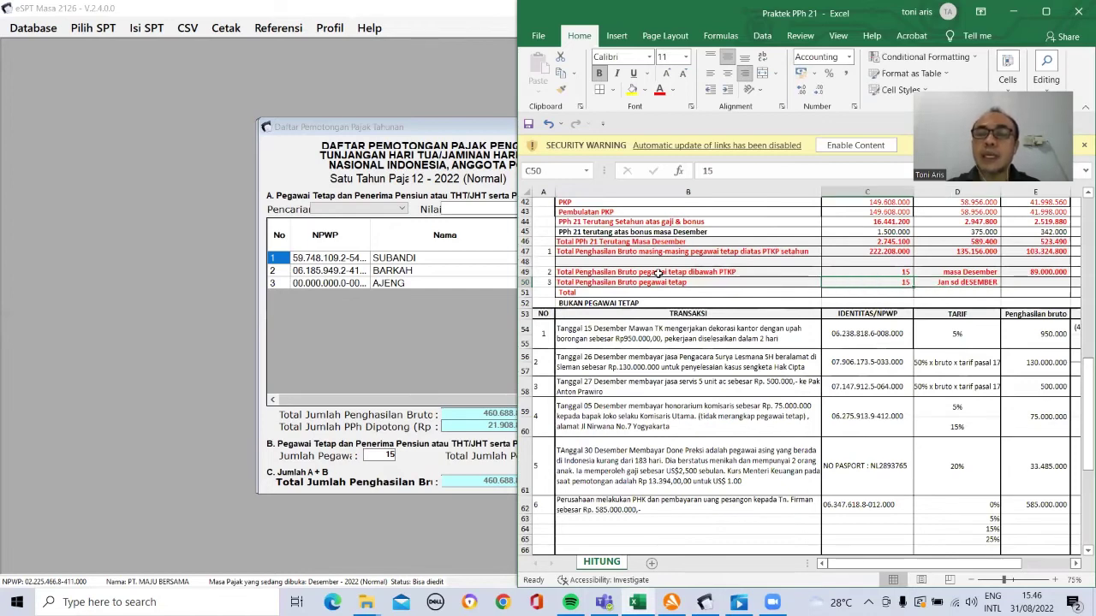
# Step: Append 'DIBAWAH PTKP' to the B50 label and copy the F50 total 1.379.756.400
pyautogui.click(874, 171)
pyautogui.write('DIBAWAH PTKP')
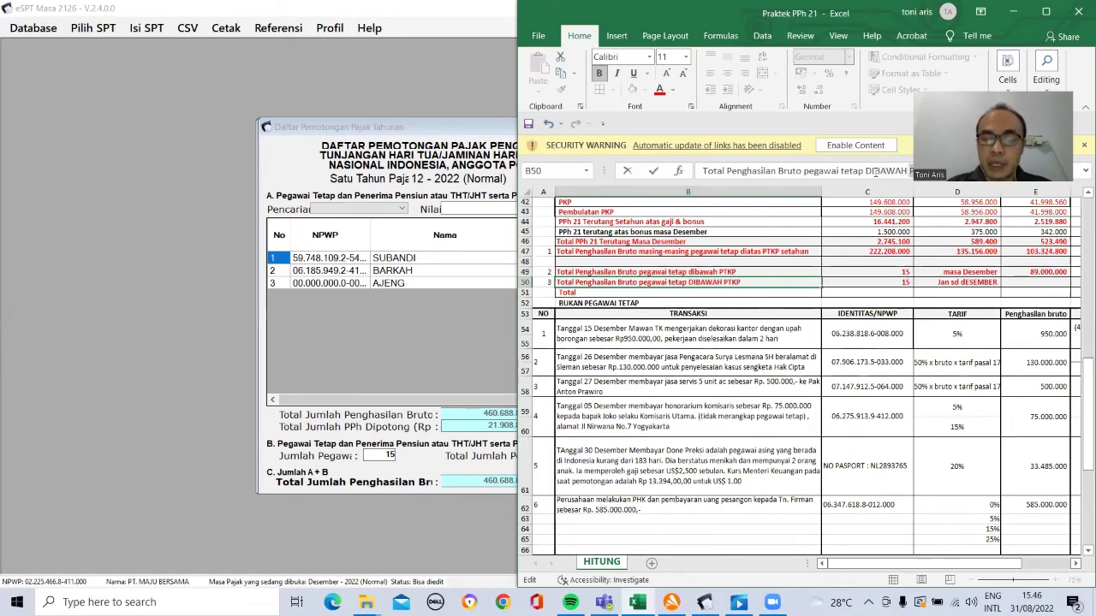
pyautogui.press('Return')
pyautogui.press('Up')
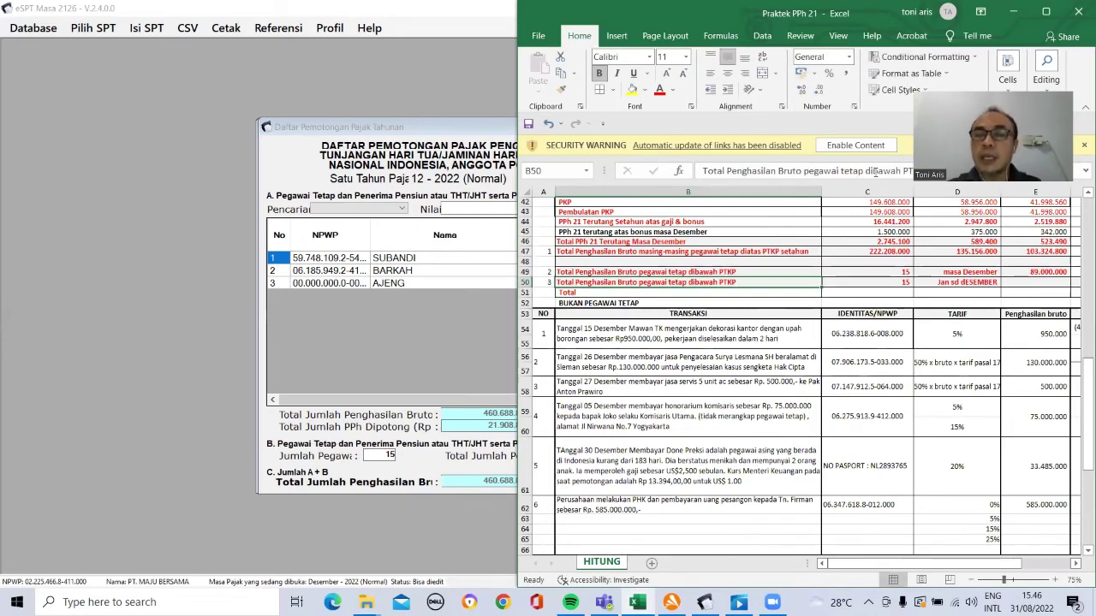
pyautogui.press('Right')
pyautogui.press('Right')
pyautogui.press('Right')
pyautogui.press('Right')
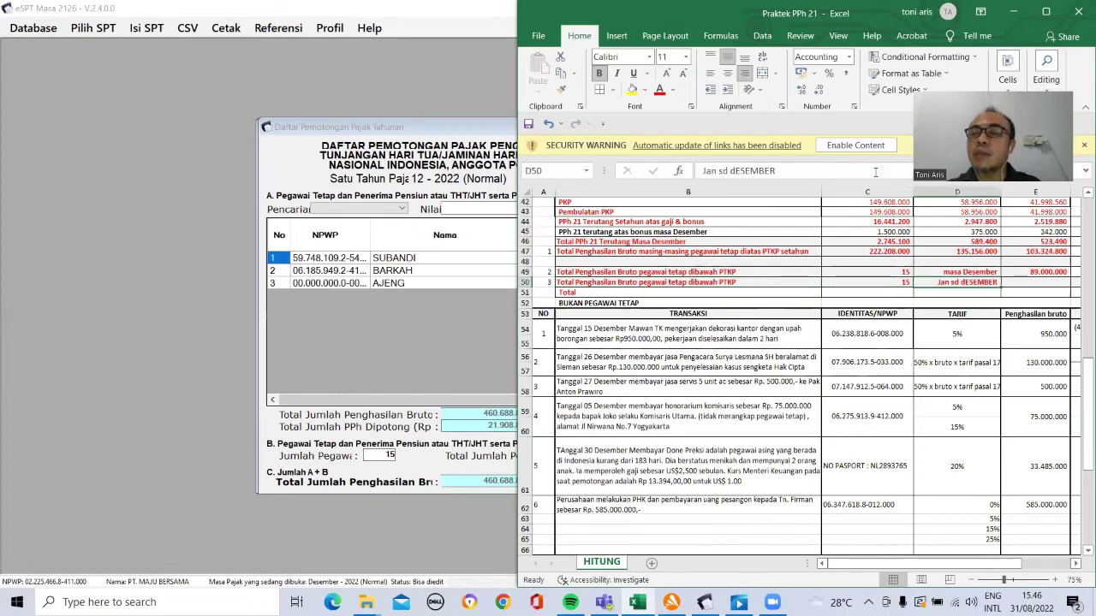
pyautogui.hscroll(1, 909, 263)
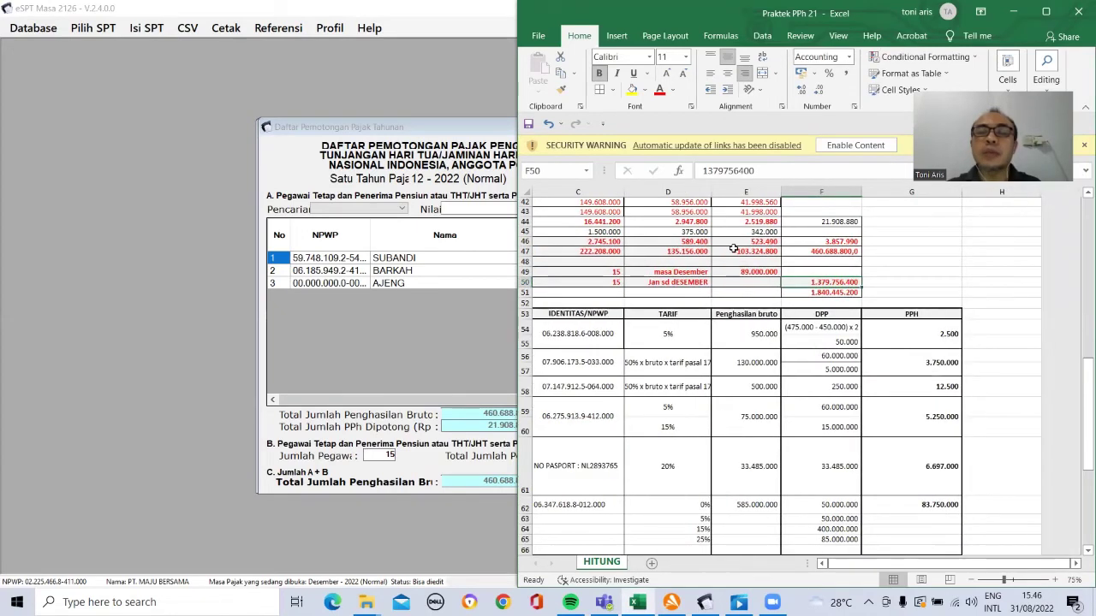
pyautogui.click(561, 75)
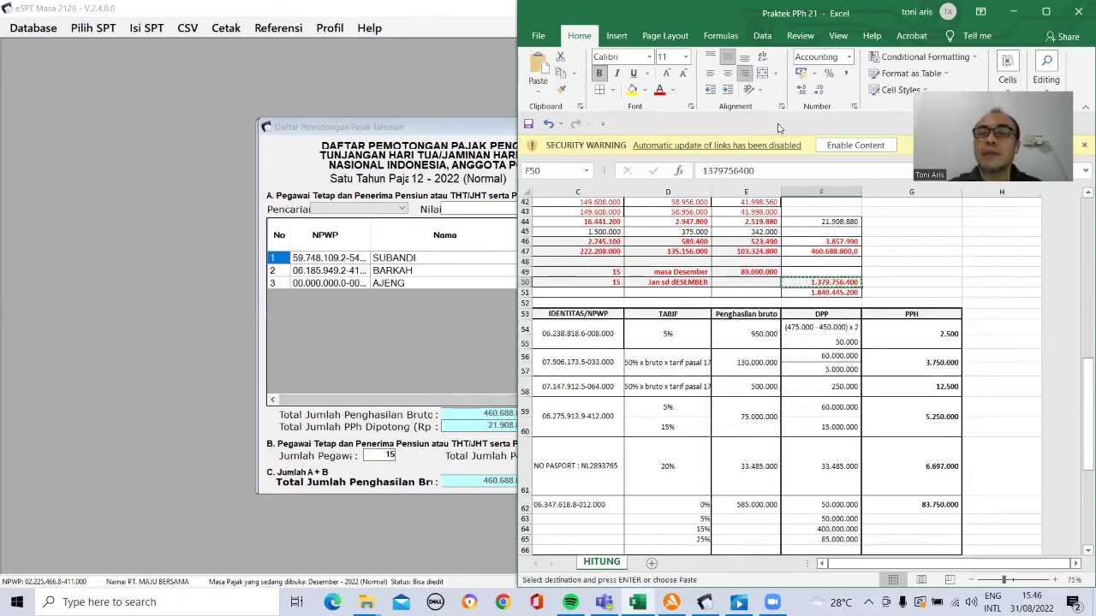
# Step: Enter 1.379.756.400 as Section B gross income in the annual list and save it
pyautogui.click(468, 317)
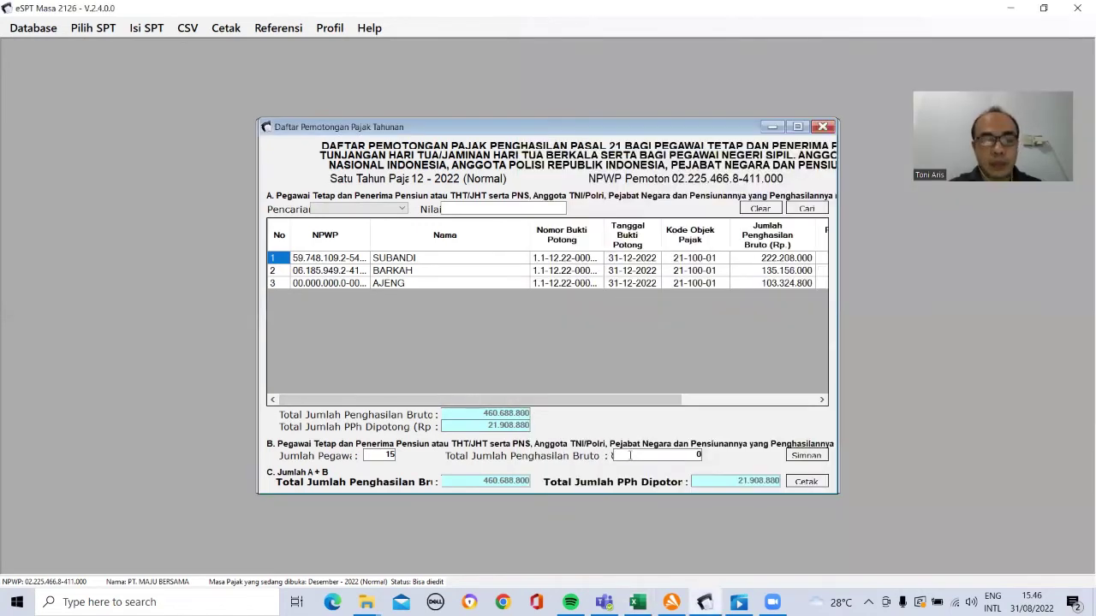
pyautogui.hotkey('ctrl', 'v')
pyautogui.press('Delete')
pyautogui.click(806, 458)
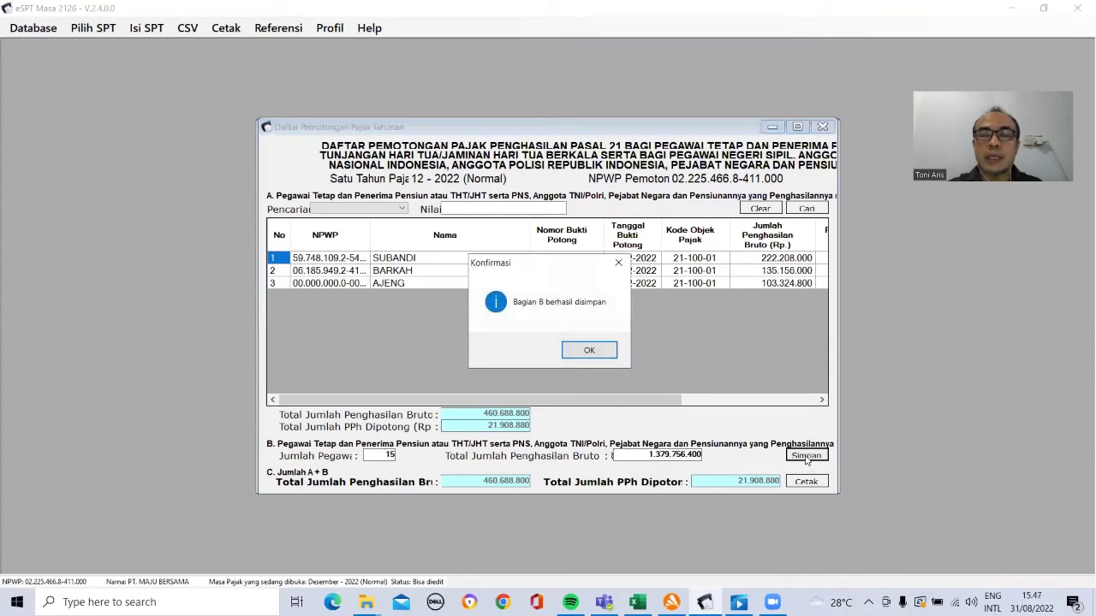
pyautogui.click(591, 352)
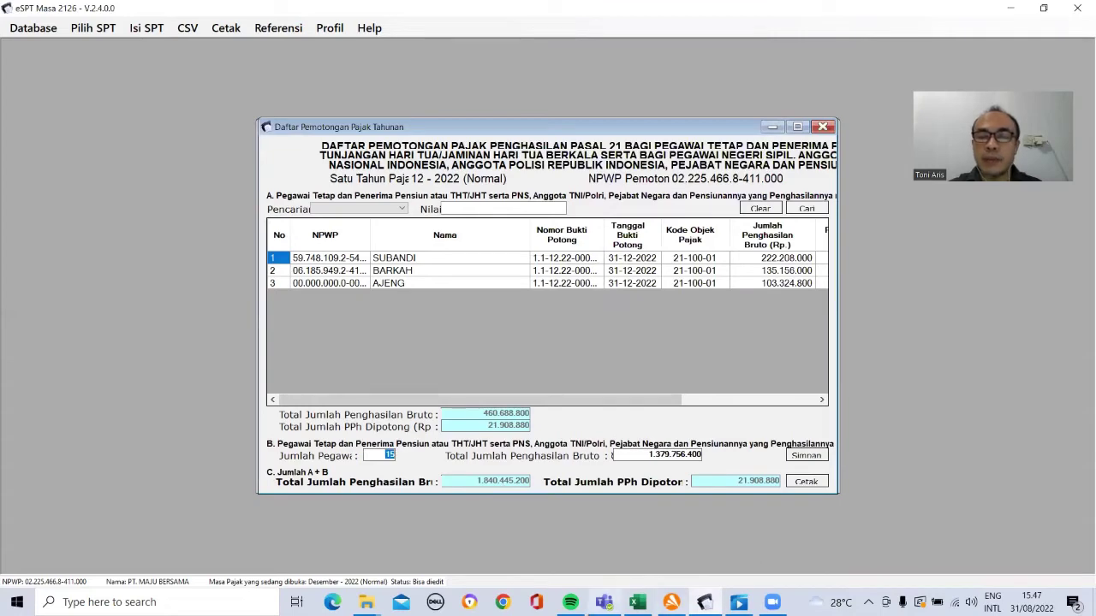
# Step: Close the annual withholding list, now showing an A+B gross total of 1.840.445.200
pyautogui.click(636, 602)
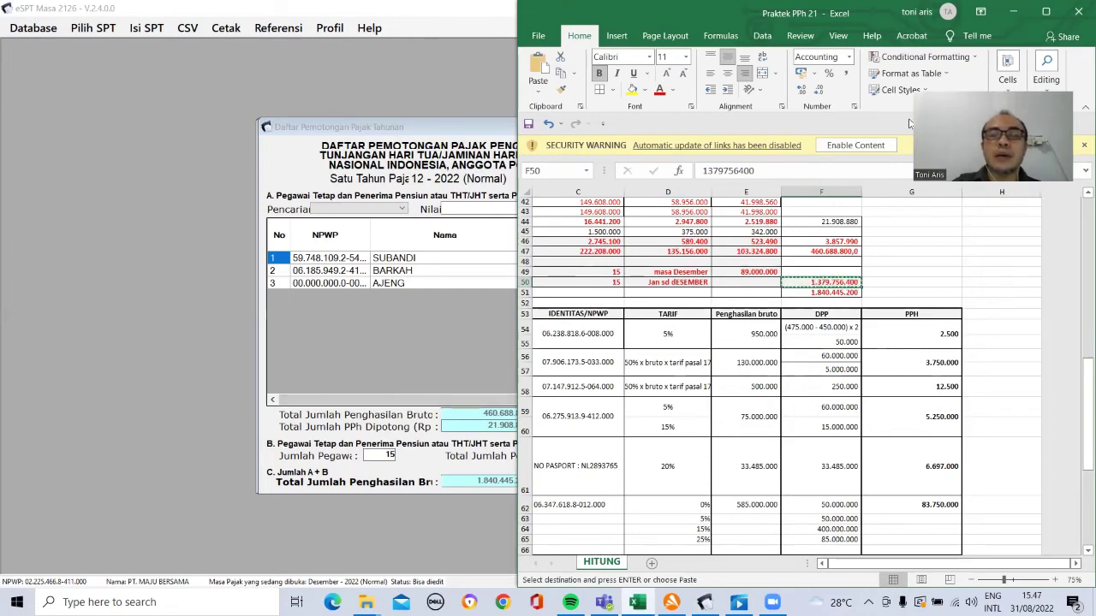
pyautogui.click(1014, 11)
pyautogui.click(1013, 9)
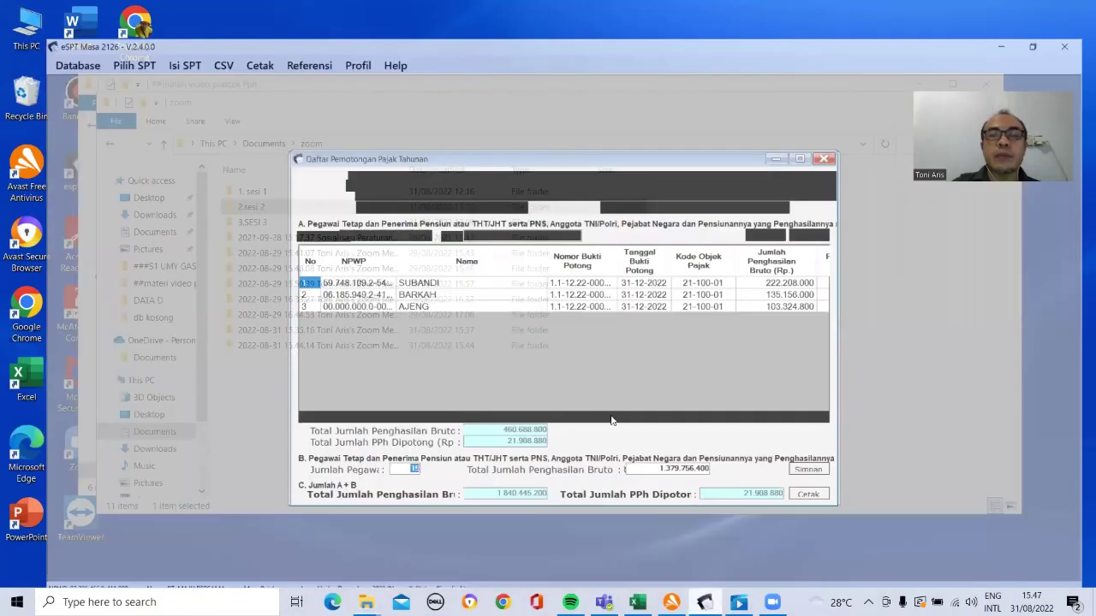
pyautogui.click(704, 602)
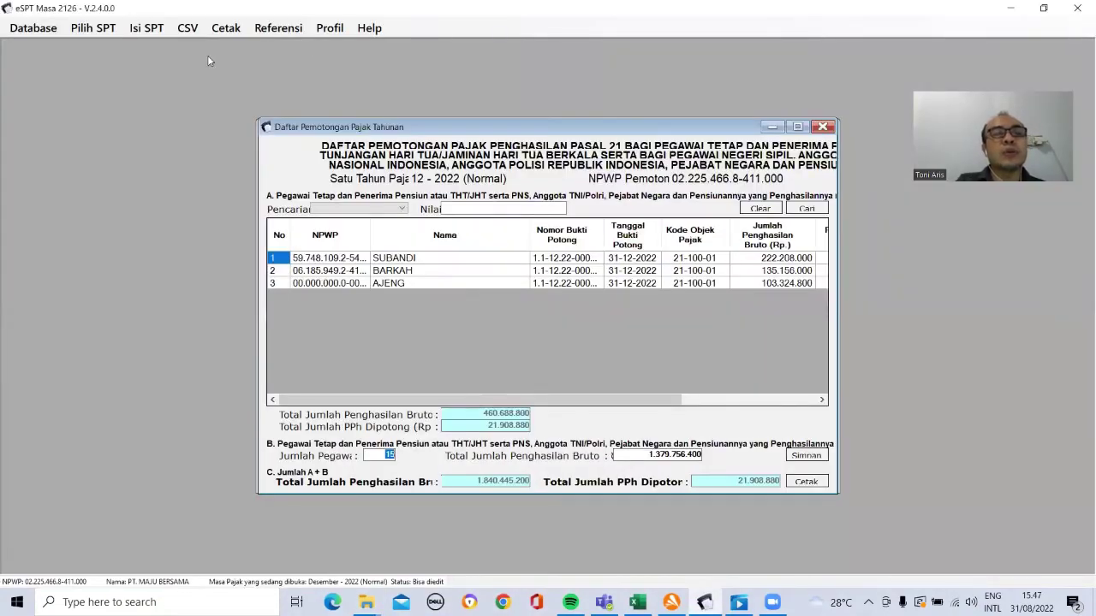
pyautogui.click(822, 127)
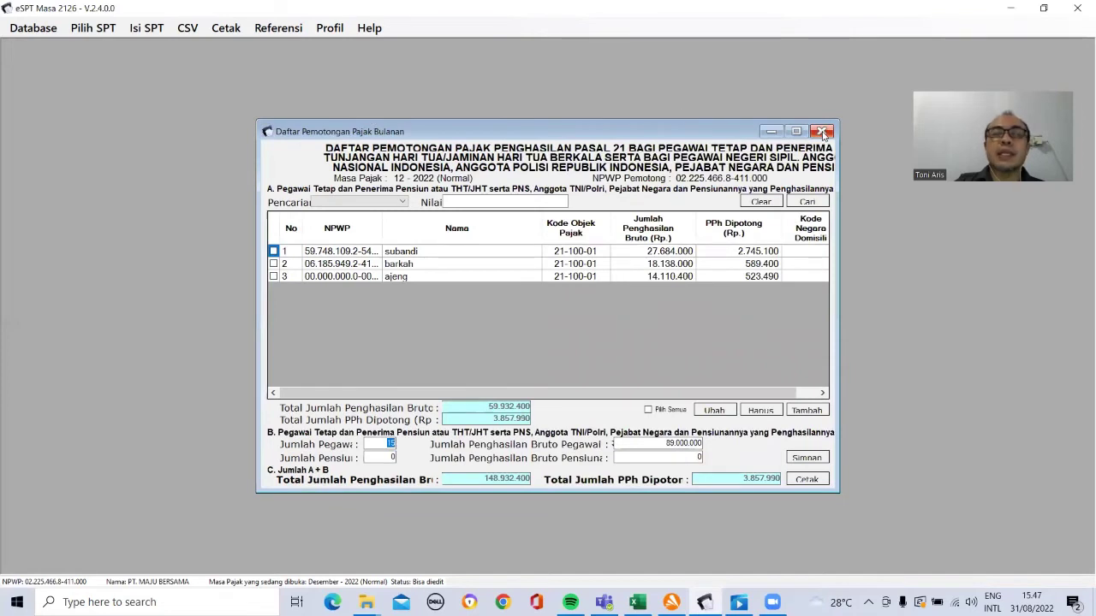
# Step: Close the monthly list and SPT Induk, and open the Menu Cetak SPT for 12-2022
pyautogui.click(823, 132)
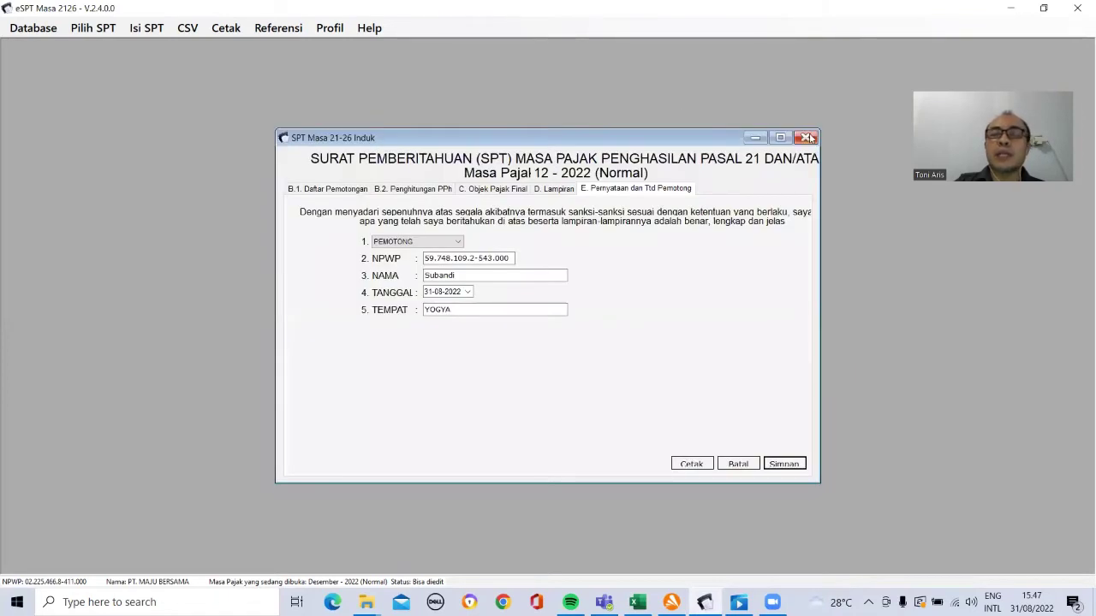
pyautogui.click(805, 138)
pyautogui.click(220, 31)
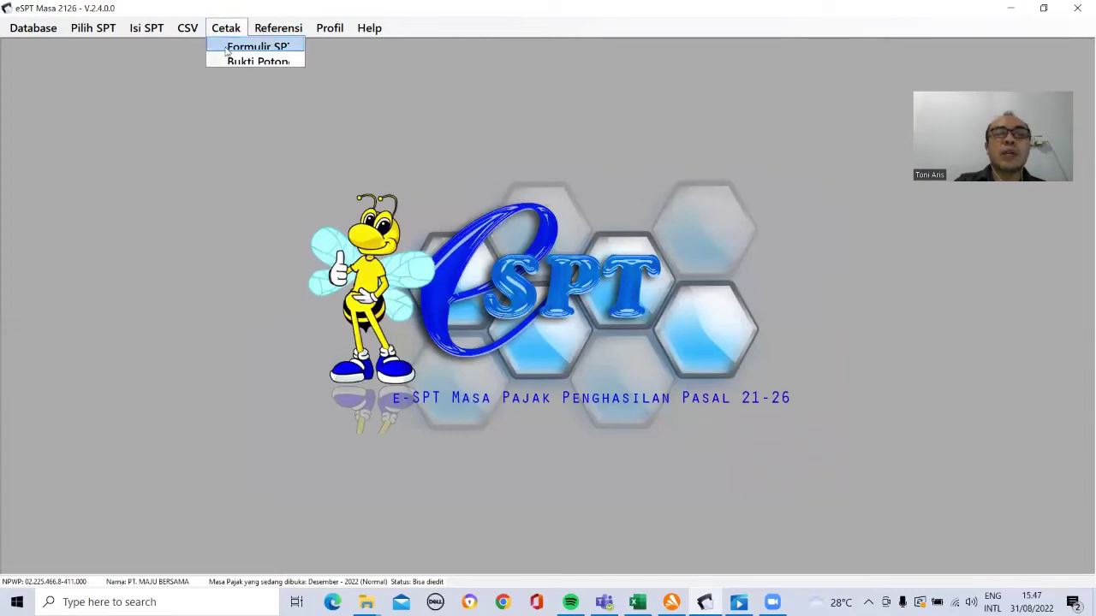
pyautogui.click(227, 49)
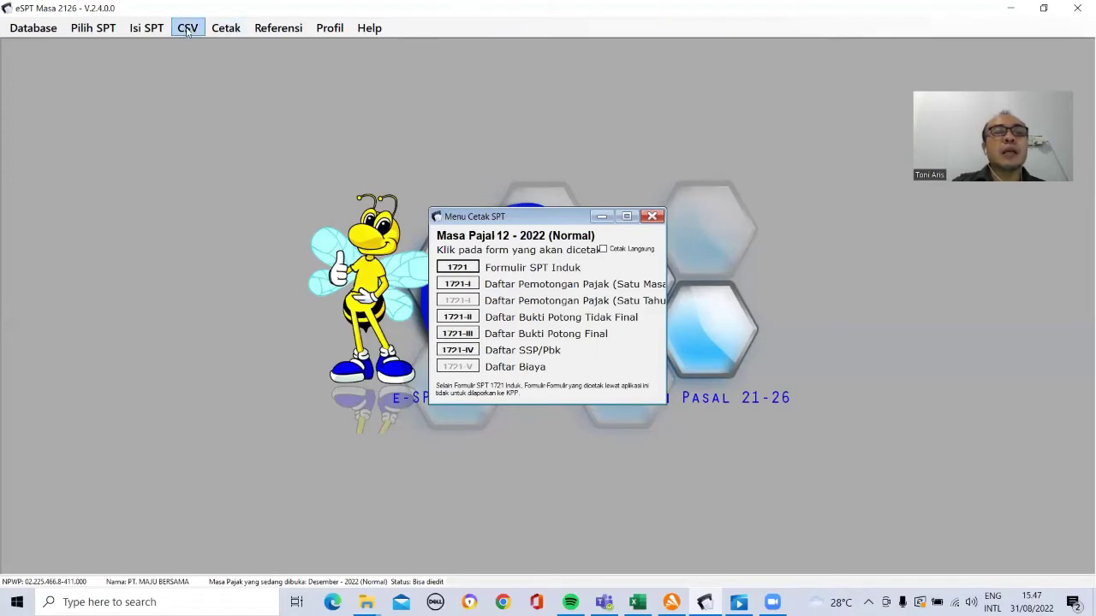
pyautogui.click(146, 28)
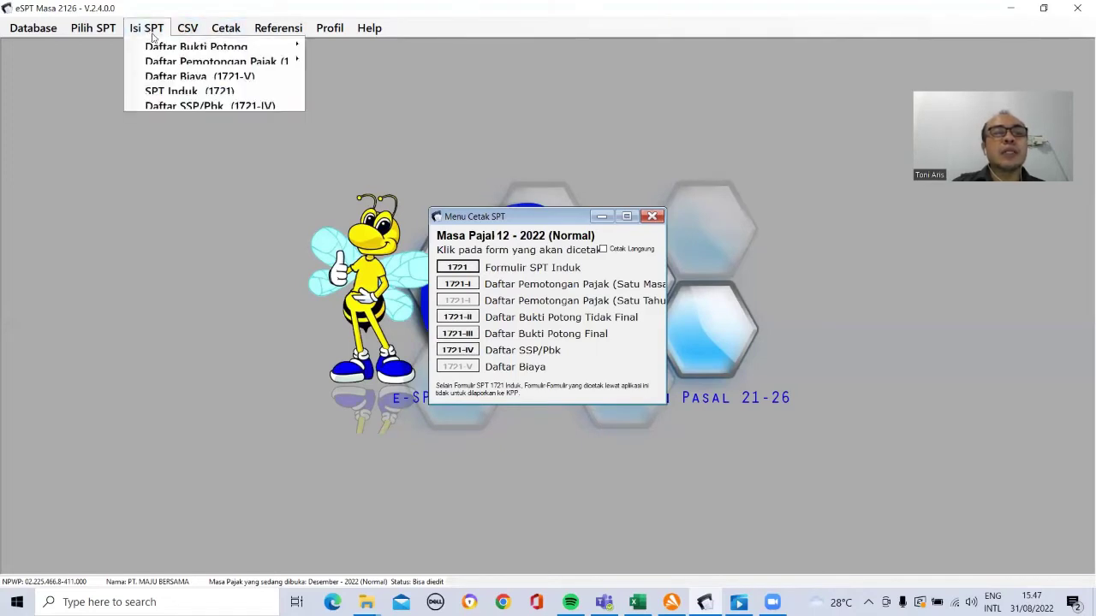
# Step: List the 1721-VII and then the three 1721-A1 withholding slips, then close the slip window
pyautogui.moveTo(225, 34)
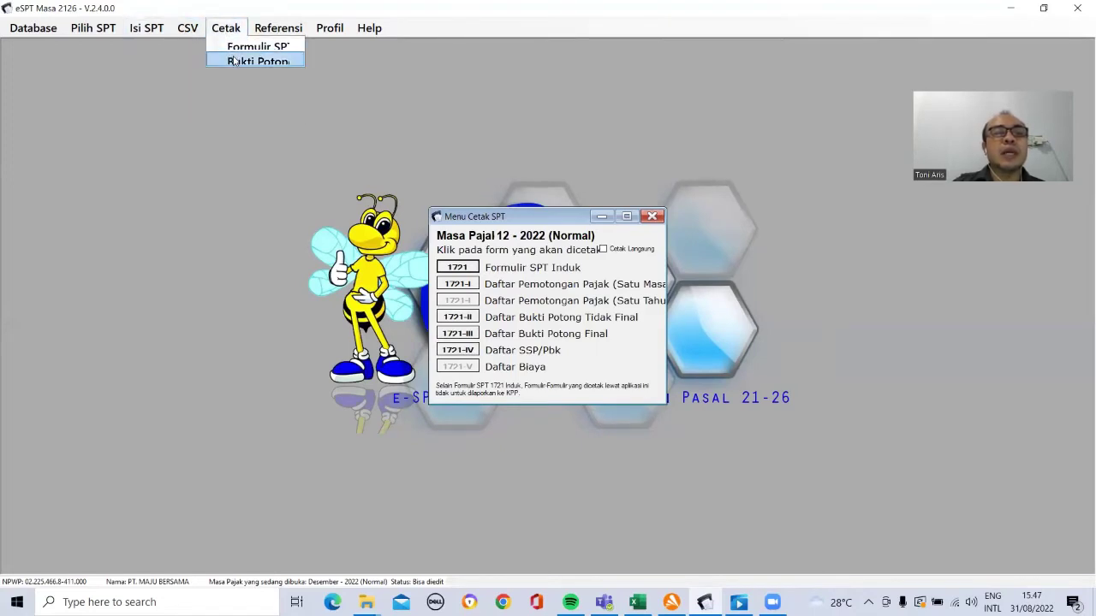
pyautogui.click(234, 63)
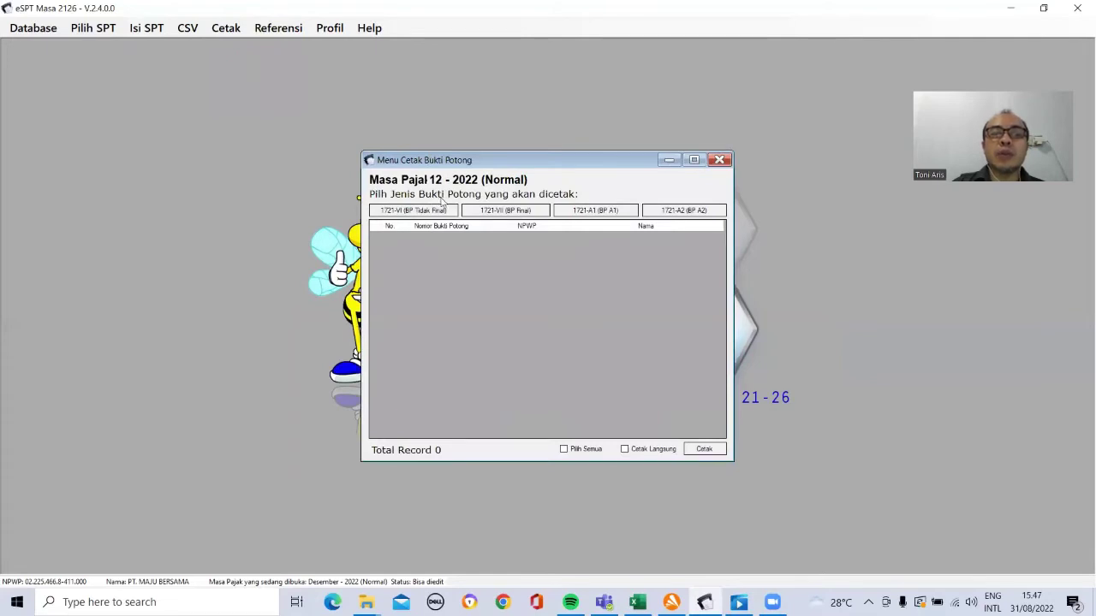
pyautogui.click(500, 209)
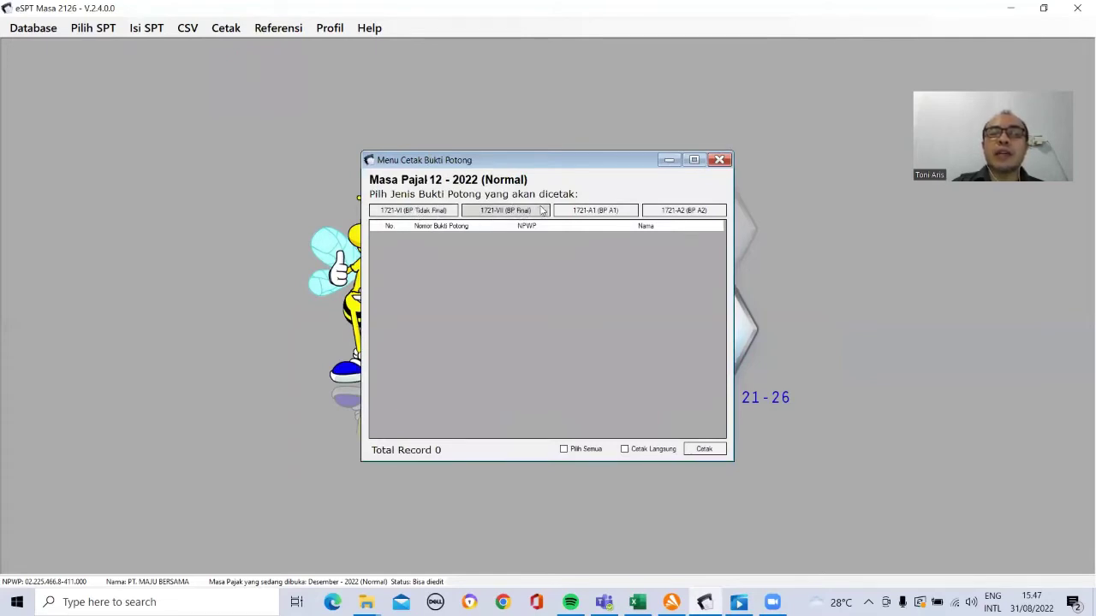
pyautogui.click(609, 212)
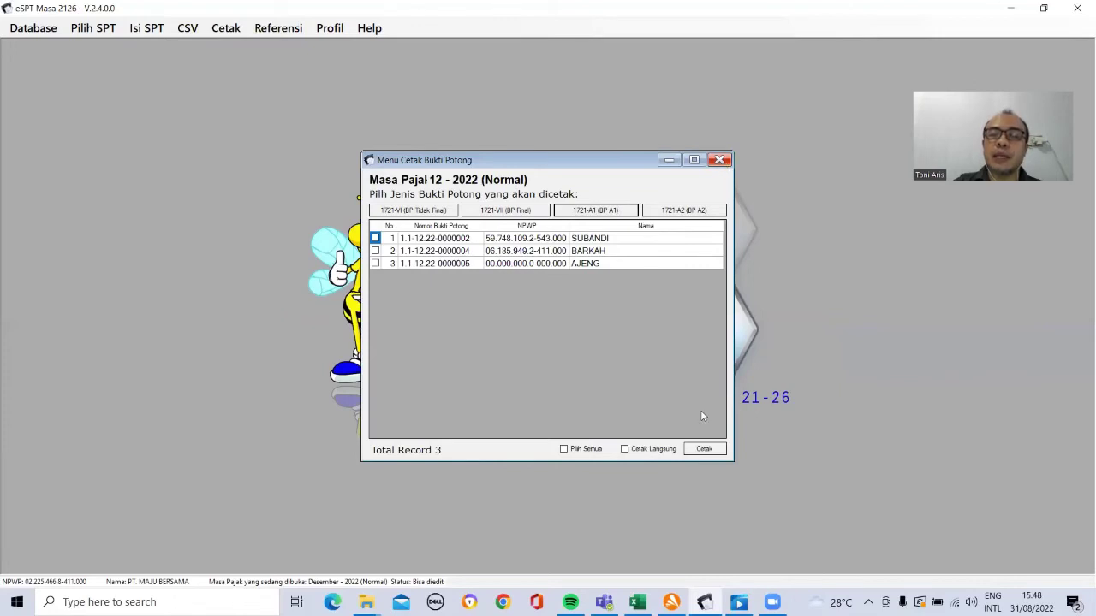
pyautogui.click(721, 160)
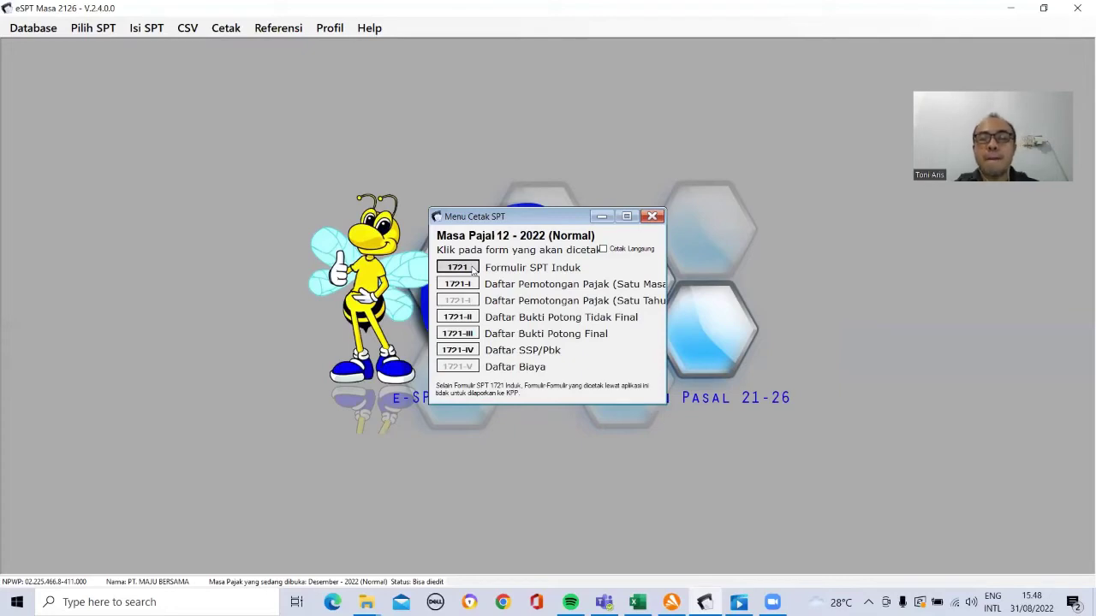
# Step: Open the maximized SPT Induk 1721 report and cancel the Export Report dialog
pyautogui.click(458, 267)
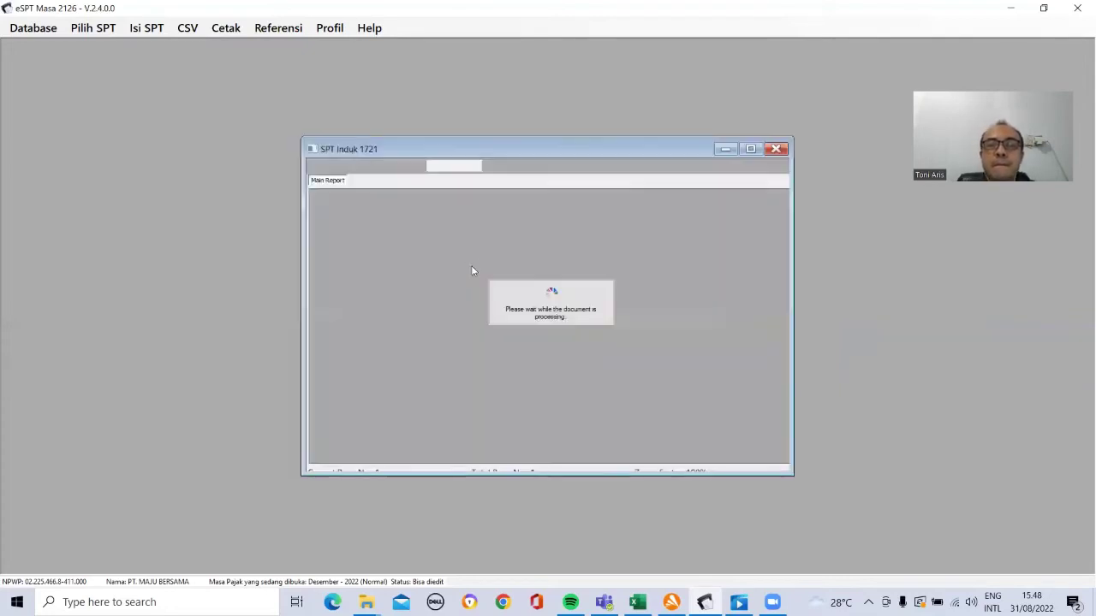
pyautogui.click(753, 145)
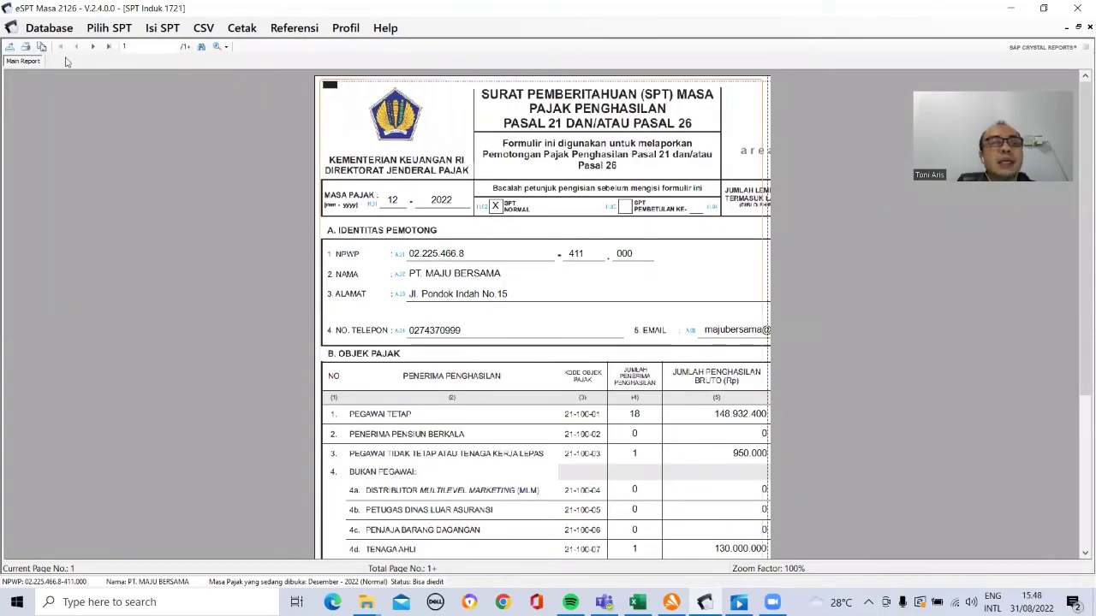
pyautogui.click(9, 47)
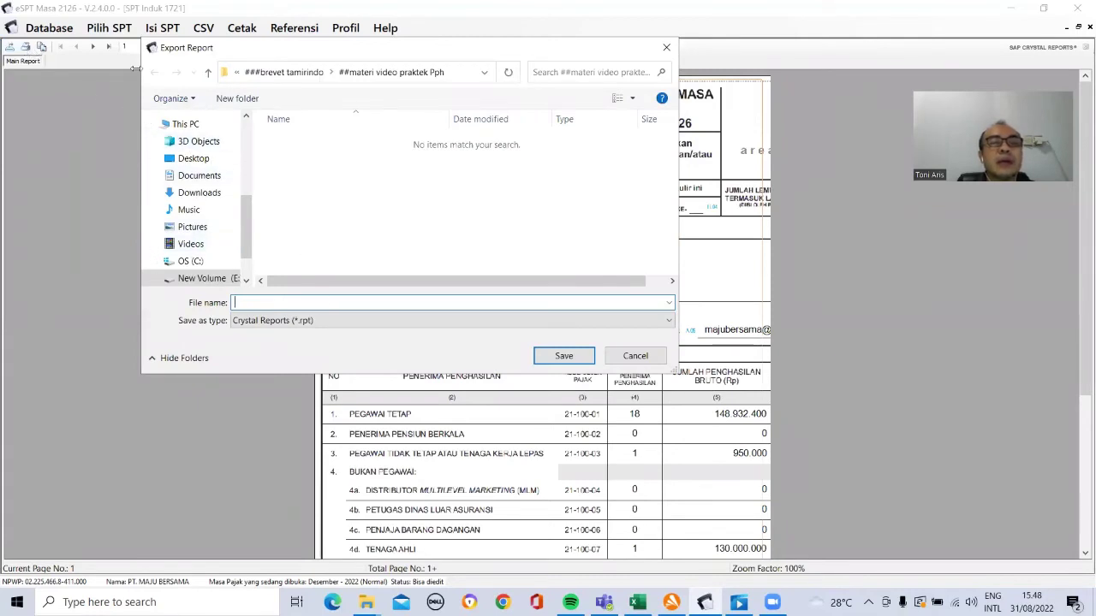
pyautogui.click(635, 355)
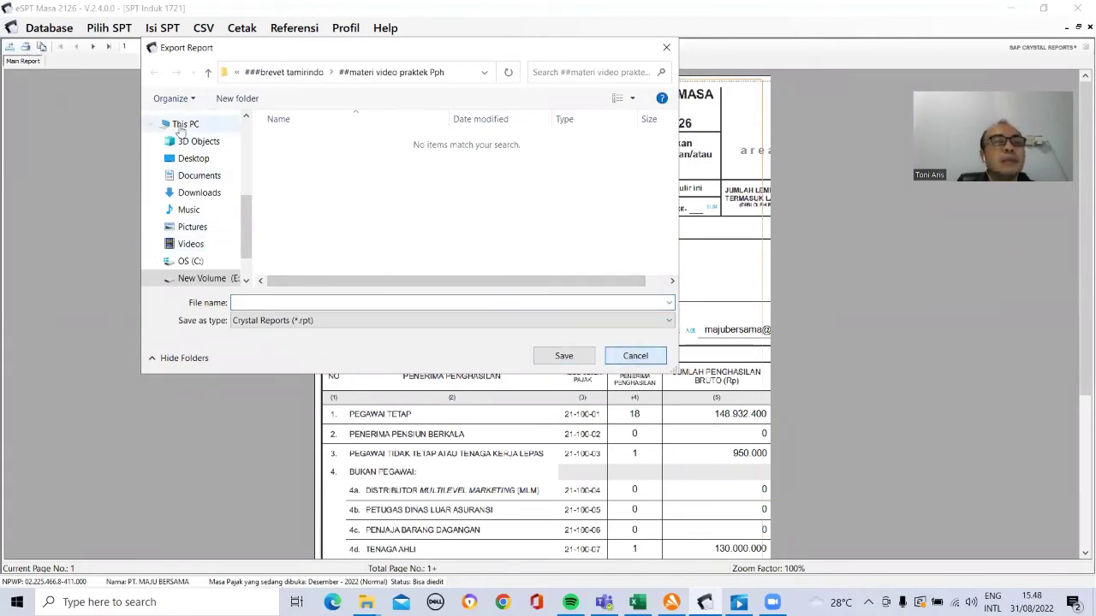
pyautogui.click(669, 303)
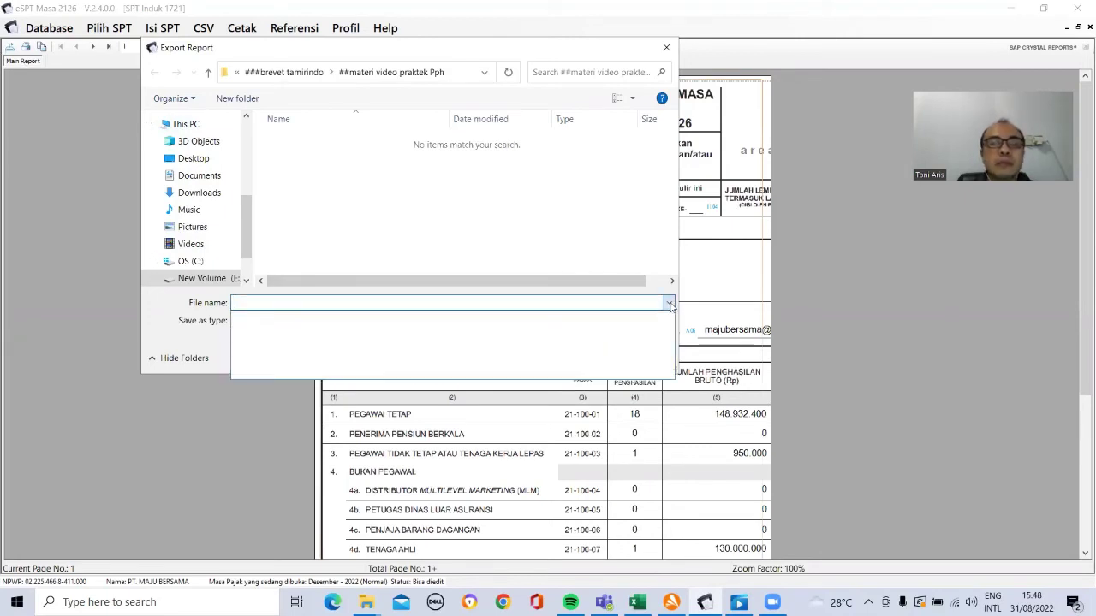
pyautogui.click(667, 49)
pyautogui.click(667, 49)
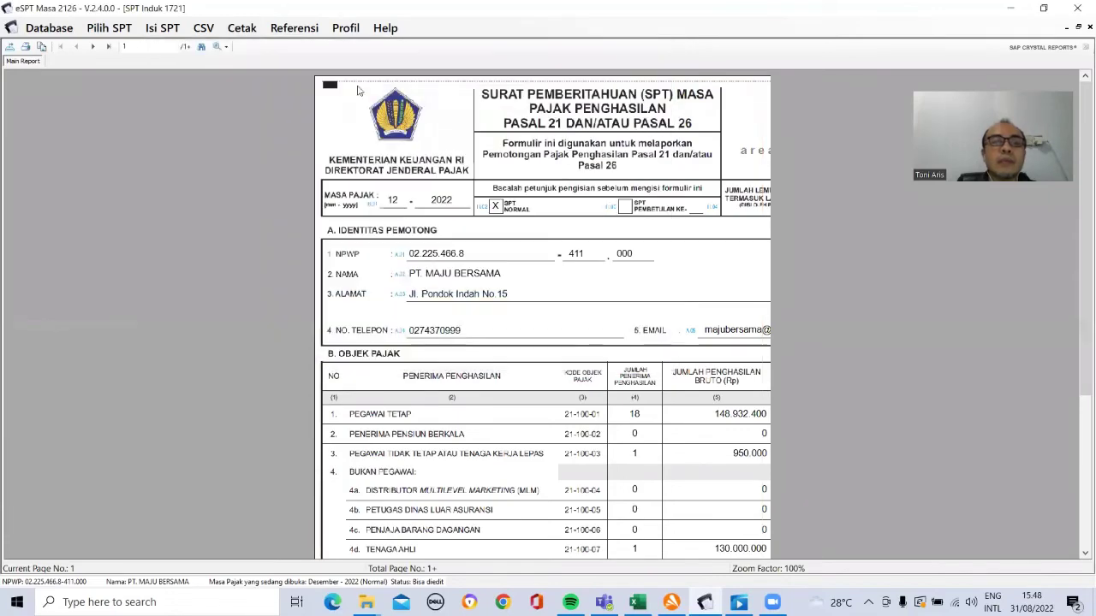
# Step: Print pages 1-2 of the report to PDF named 'SPT PPH 21 DES'
pyautogui.click(28, 49)
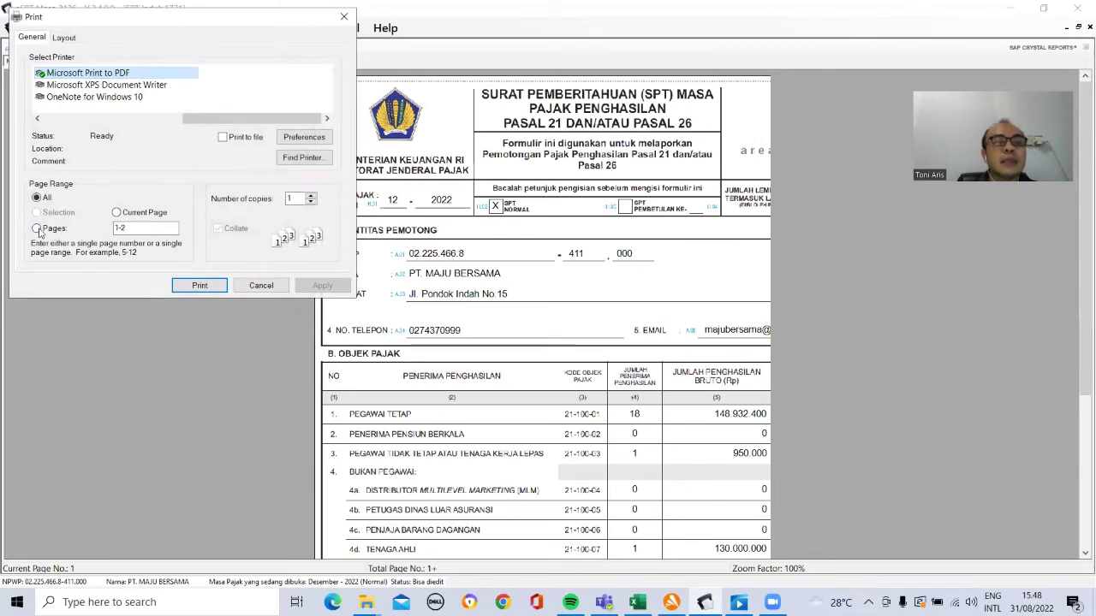
pyautogui.click(37, 228)
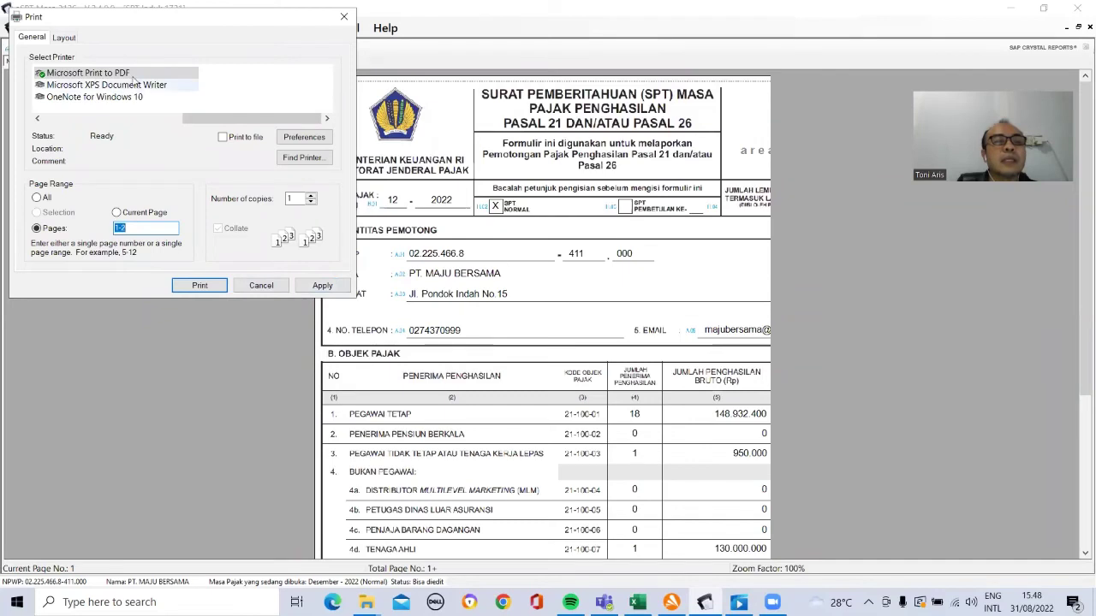
pyautogui.click(220, 287)
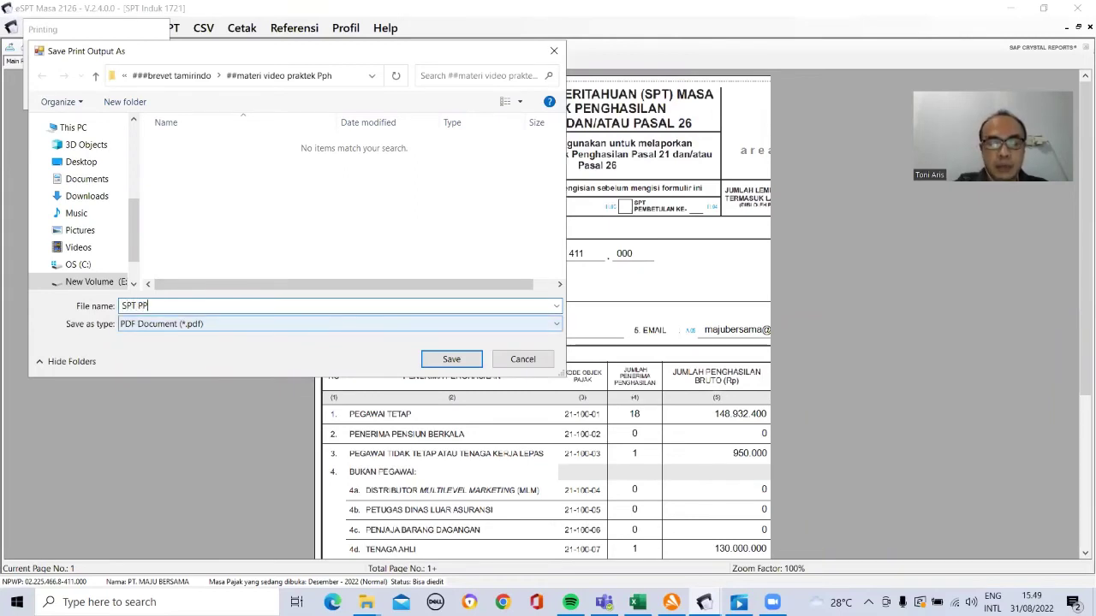
pyautogui.write('21 DES')
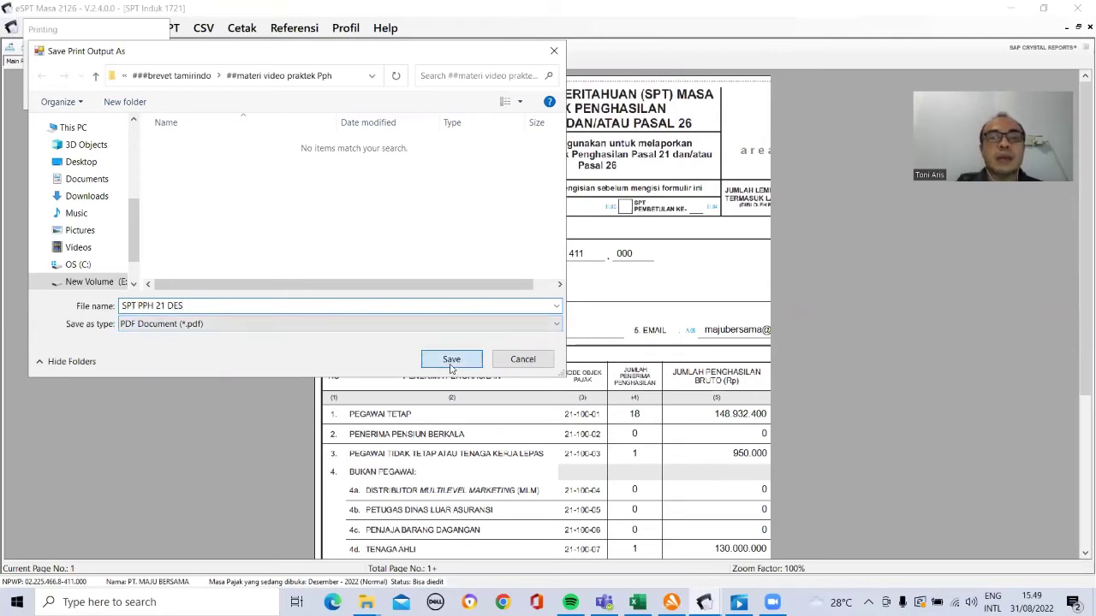
pyautogui.click(452, 363)
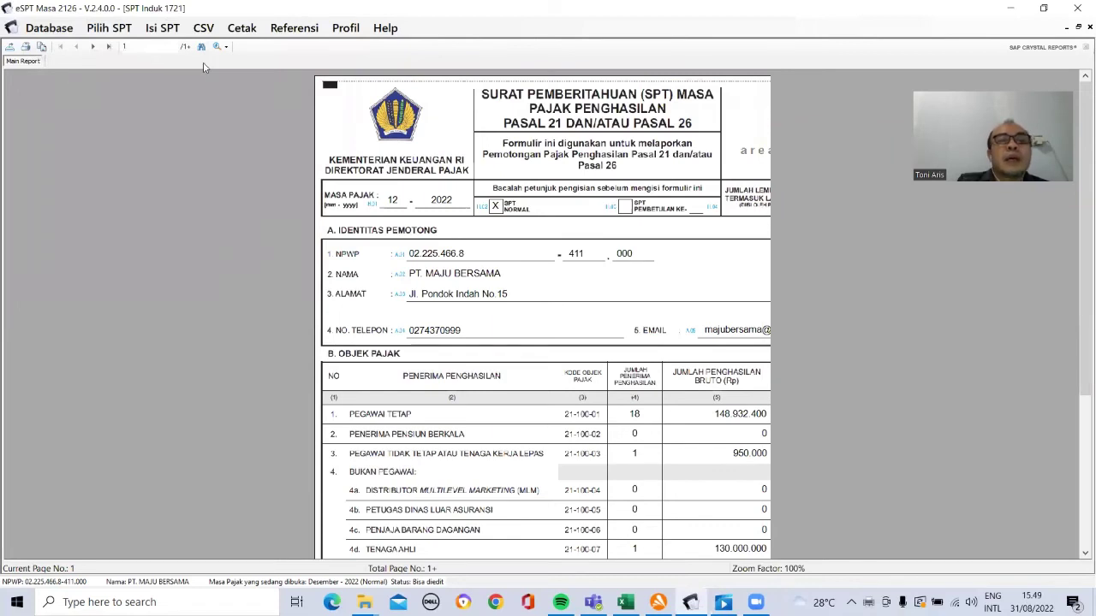
pyautogui.click(241, 28)
# Step: Tick the first employee in the 1721-A1 (BP A1) slip list and print it to preview
pyautogui.click(255, 64)
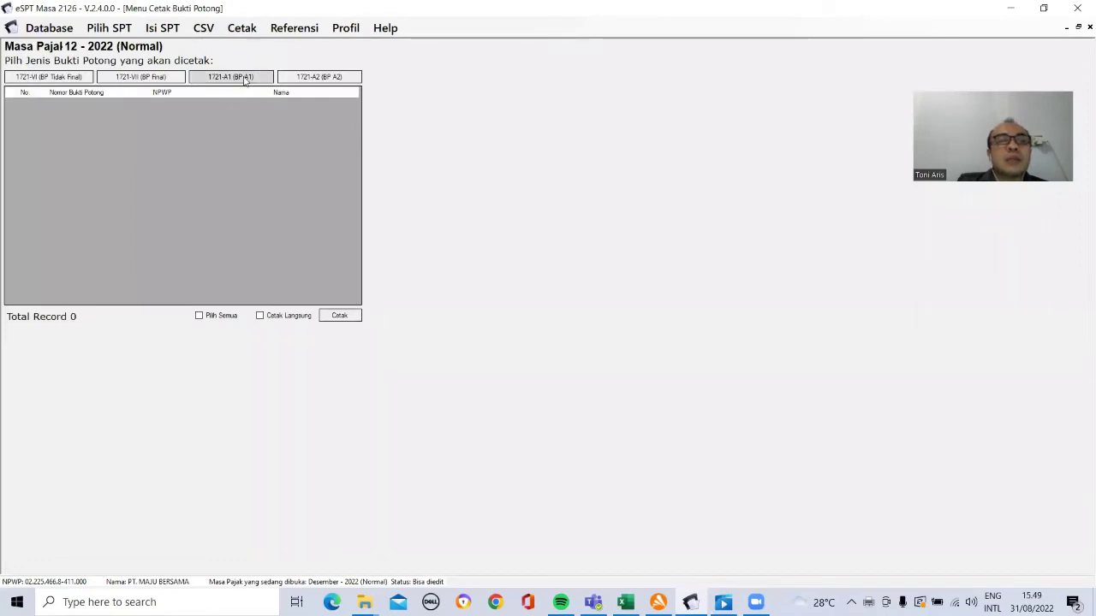
pyautogui.click(246, 80)
pyautogui.click(9, 104)
pyautogui.click(11, 104)
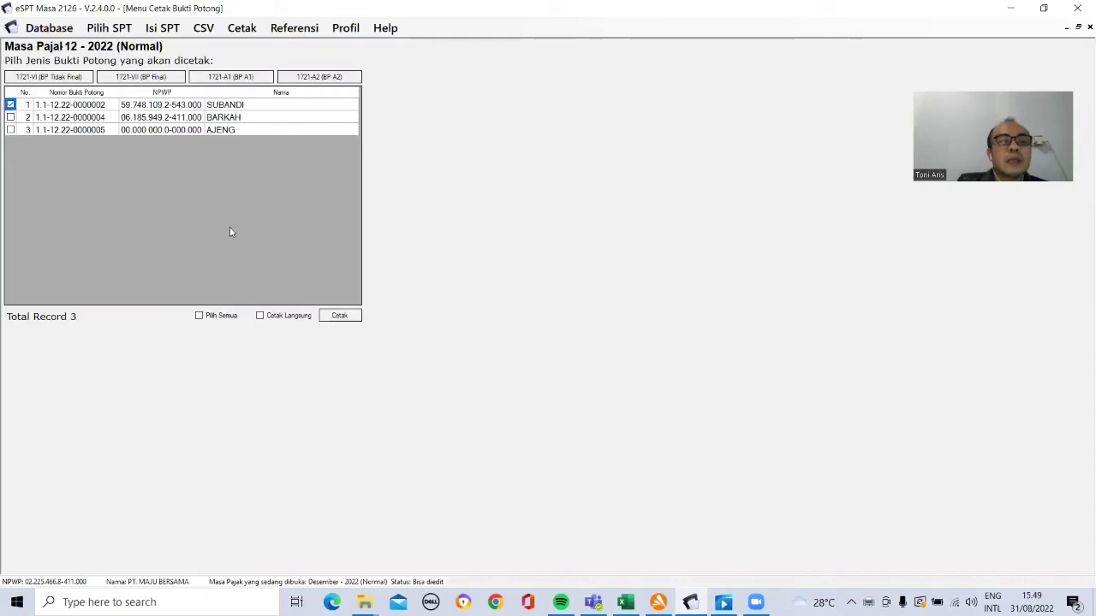
pyautogui.click(339, 317)
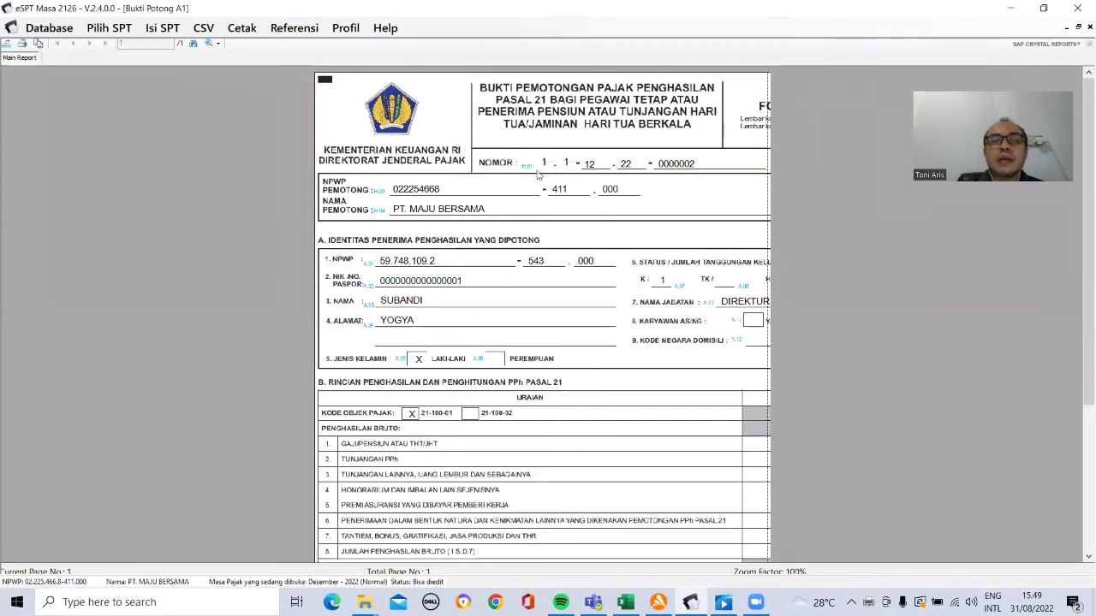
pyautogui.click(478, 399)
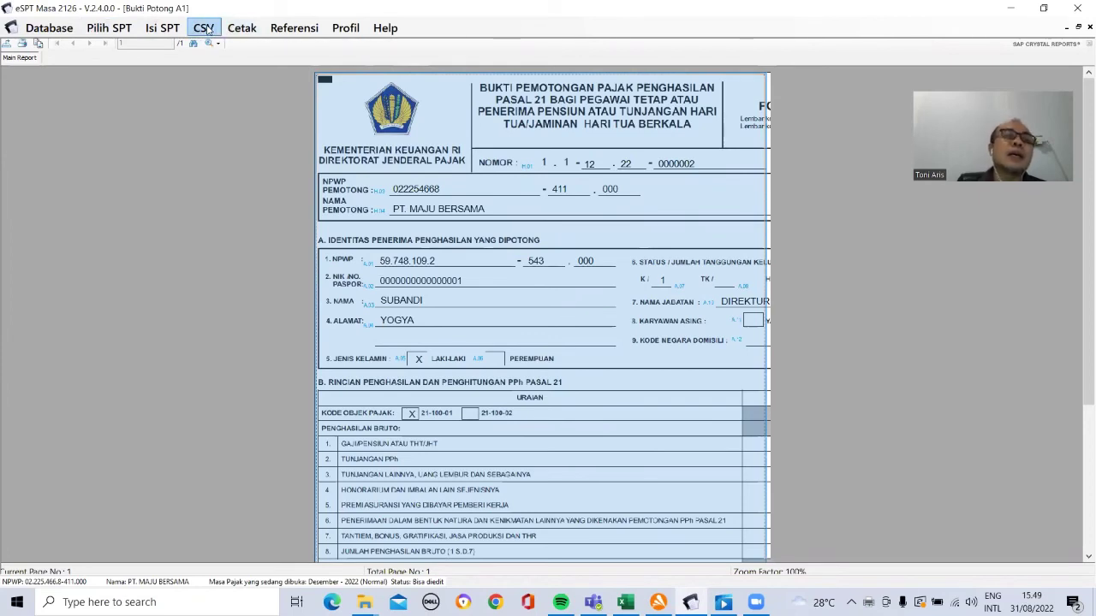
# Step: Select Desember 2022 under CSV > Pelaporan SPT and start creating the CSV file
pyautogui.click(205, 29)
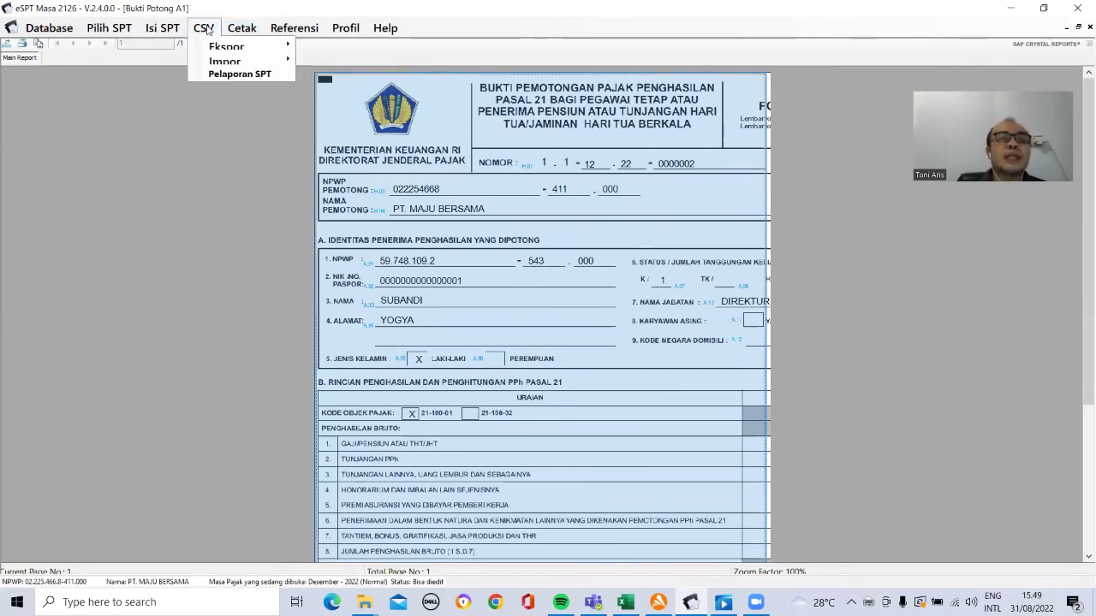
pyautogui.click(229, 75)
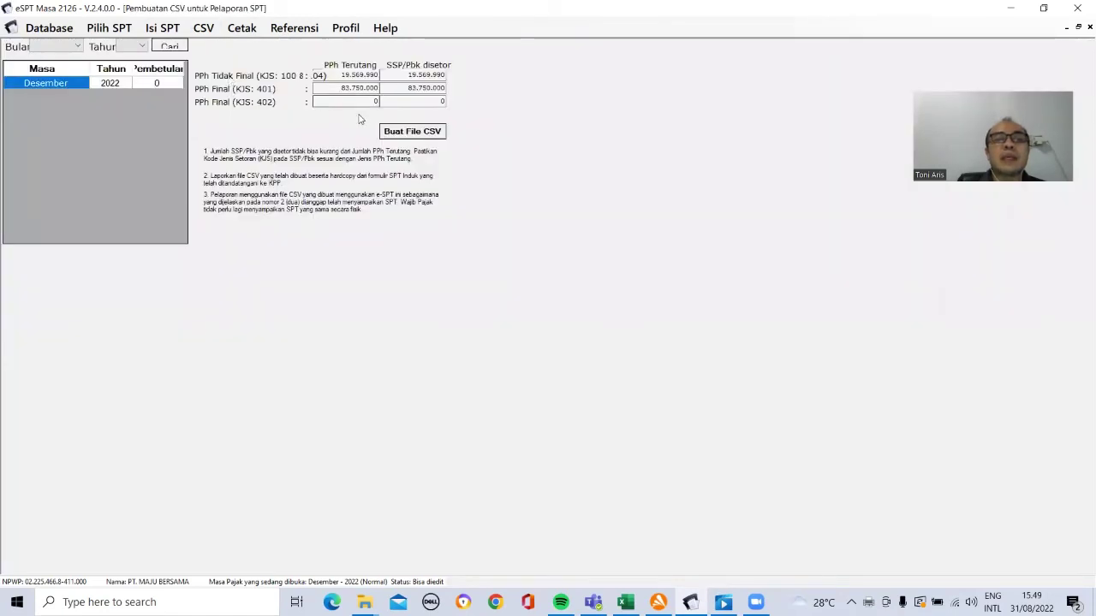
pyautogui.click(125, 83)
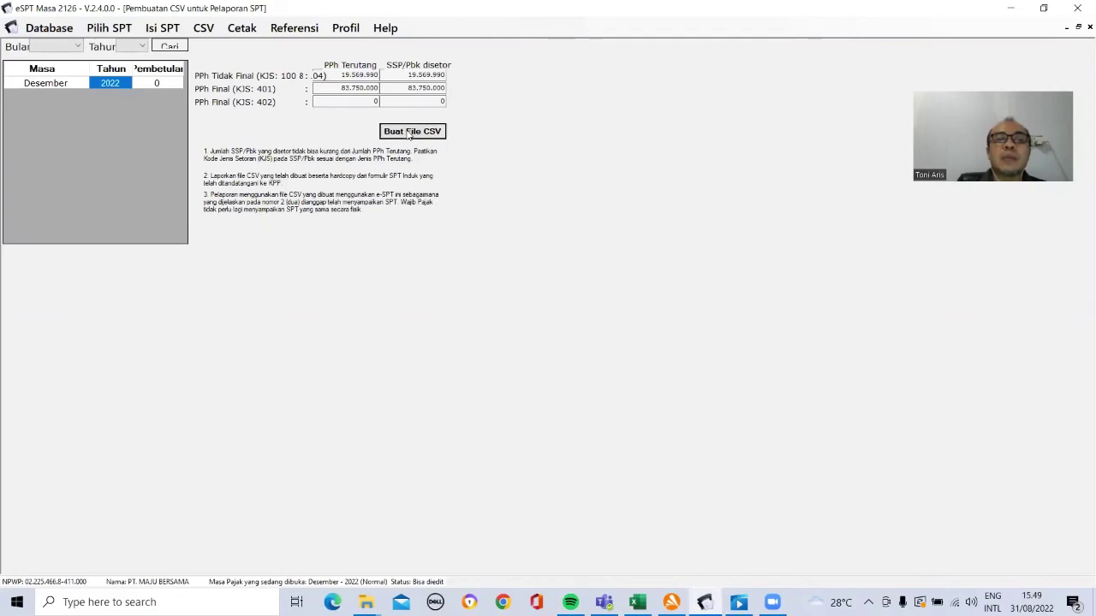
pyautogui.click(409, 132)
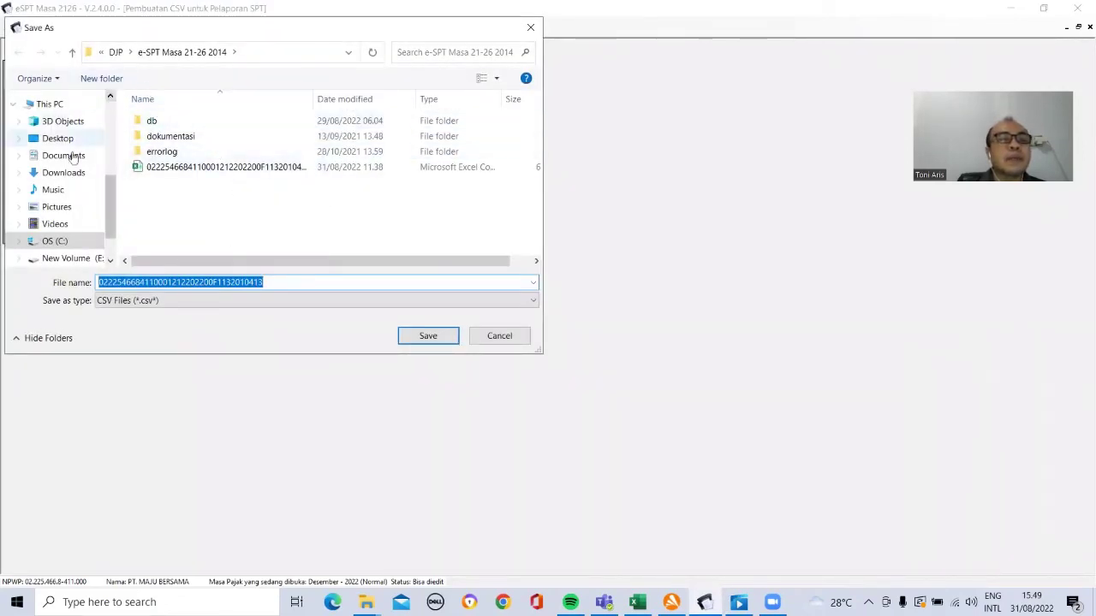
# Step: Save the CSV into E:\###brevet tamirindo\##materi video praktek Pph, replacing the existing file
pyautogui.scroll(-2, 110, 199)
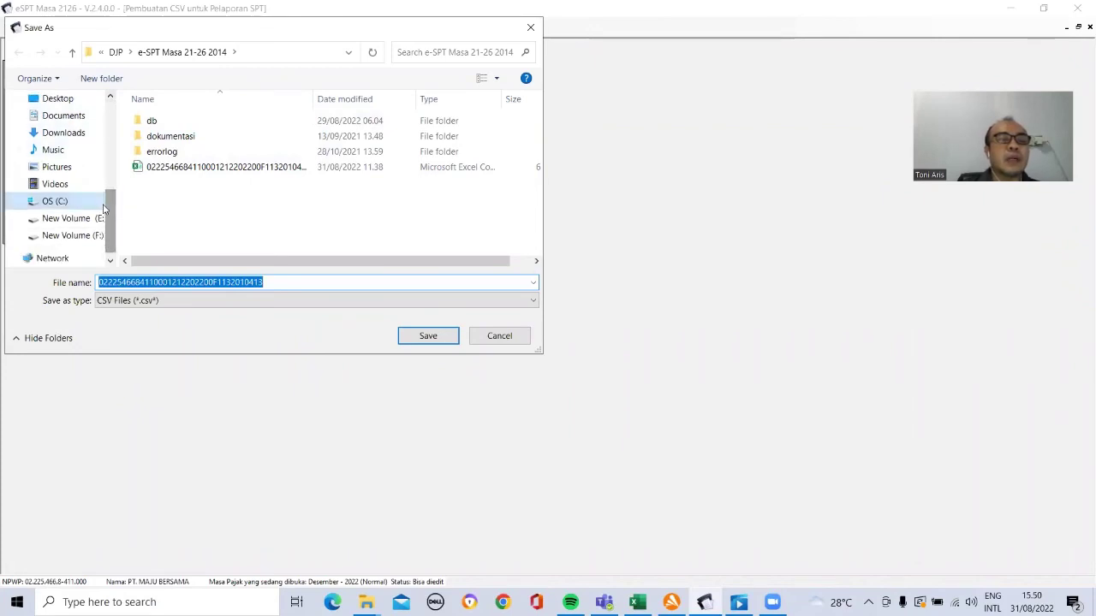
pyautogui.click(89, 221)
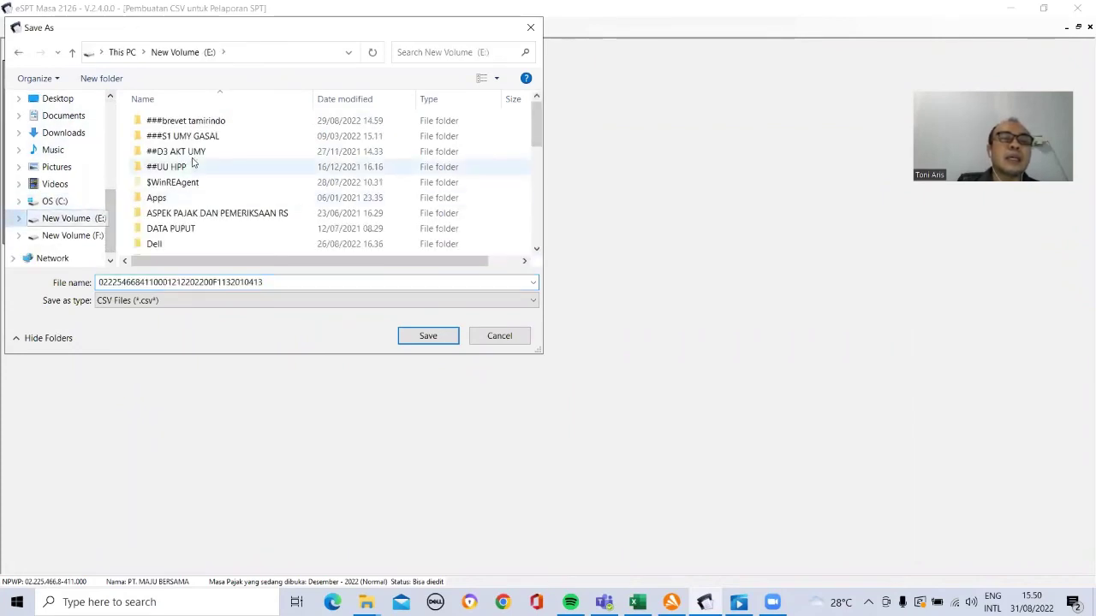
pyautogui.doubleClick(204, 125)
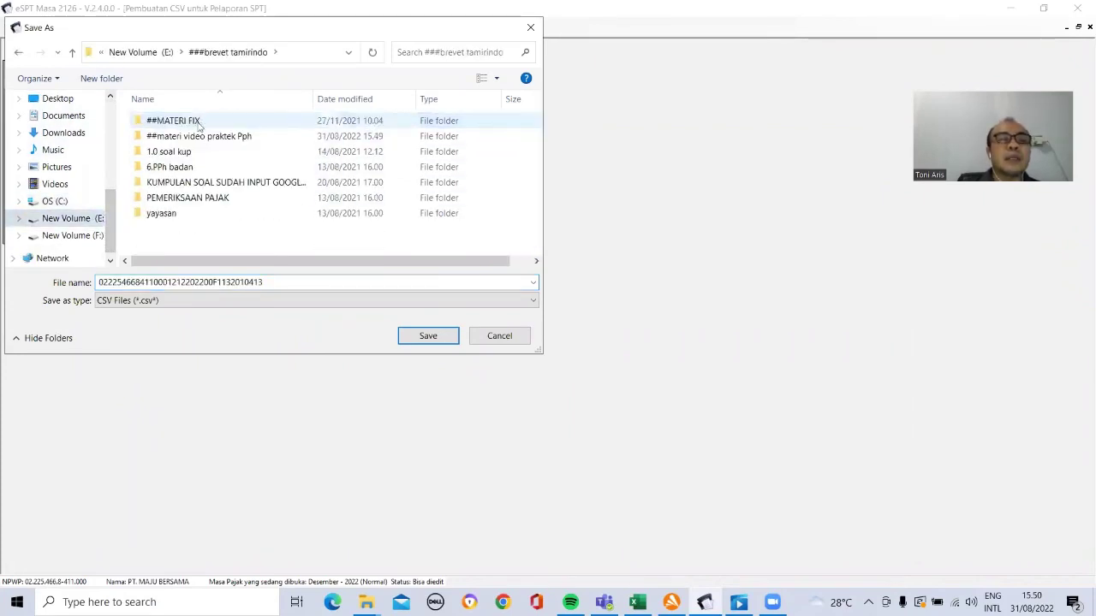
pyautogui.click(189, 138)
pyautogui.doubleClick(189, 139)
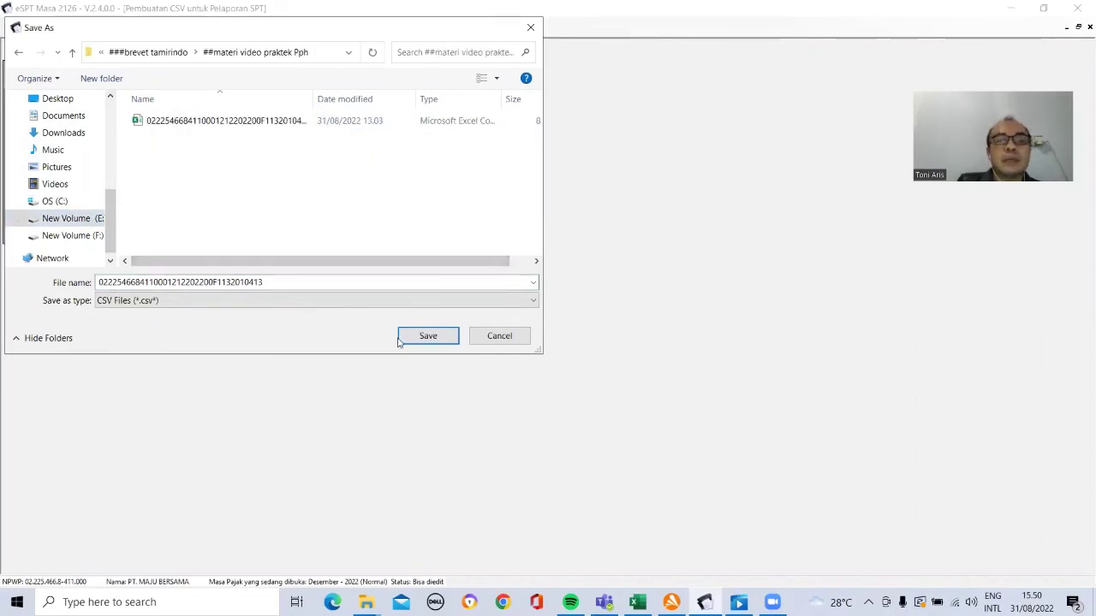
pyautogui.click(424, 335)
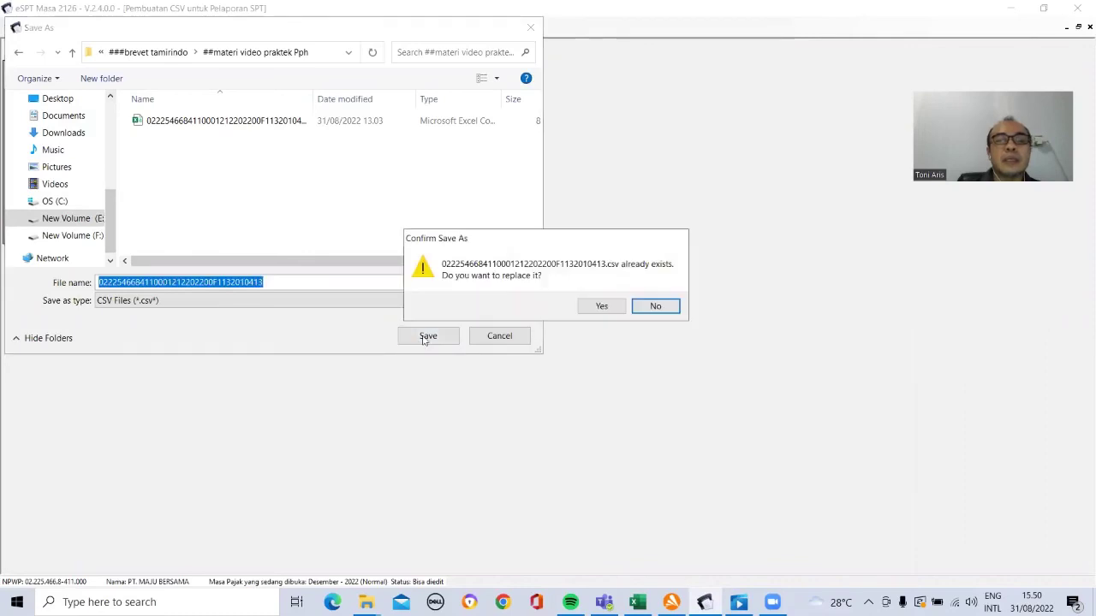
pyautogui.click(590, 313)
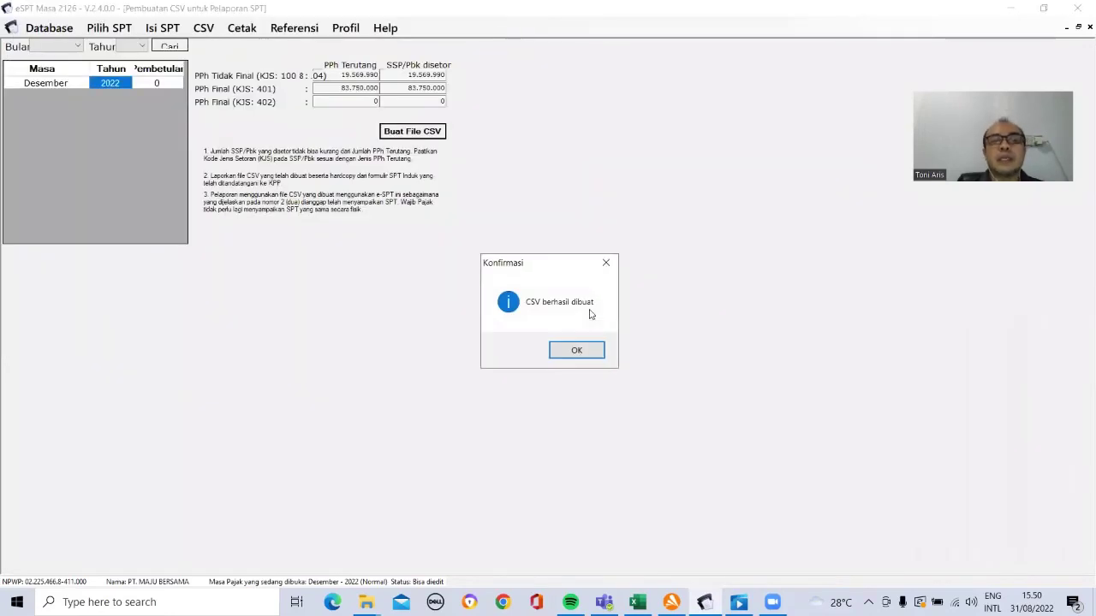
pyautogui.click(572, 351)
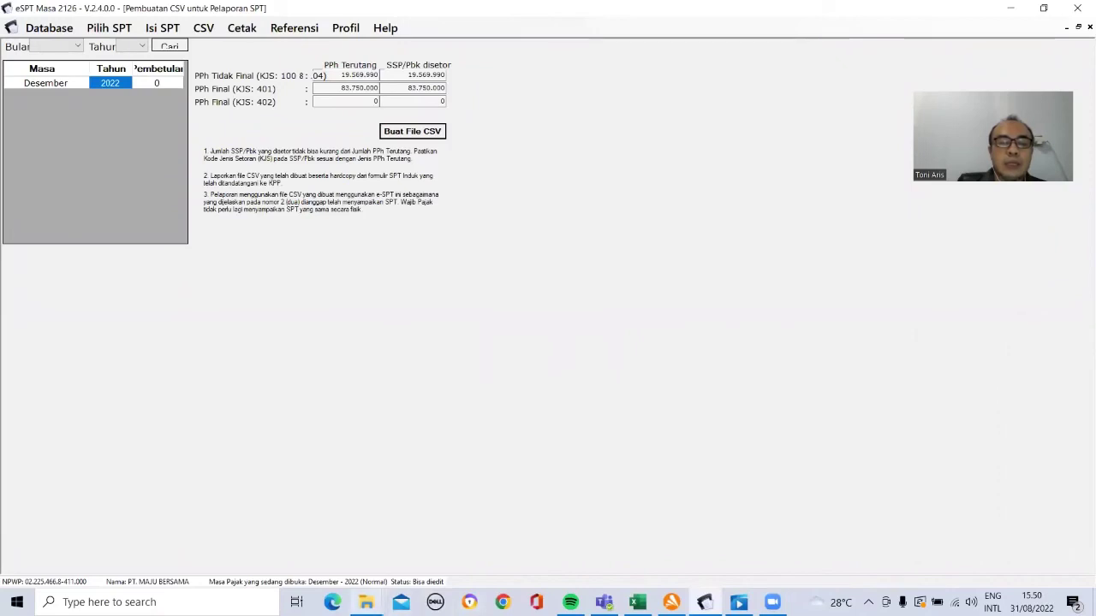
pyautogui.moveTo(365, 602)
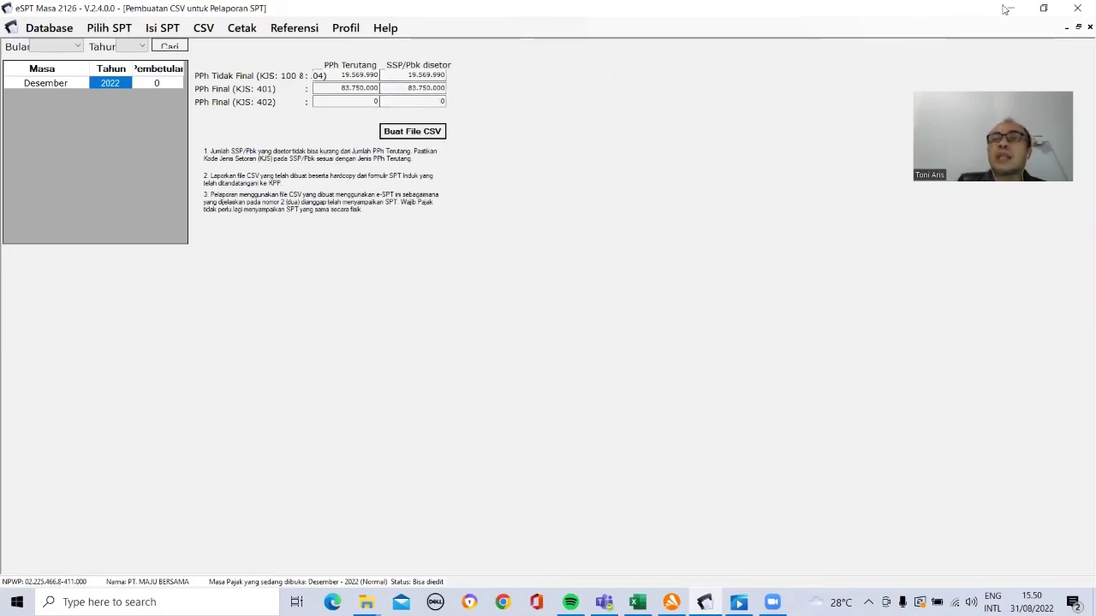
# Step: Close eSPT Masa 2126 and the ##materi video praktek Pph Explorer window
pyautogui.click(1078, 8)
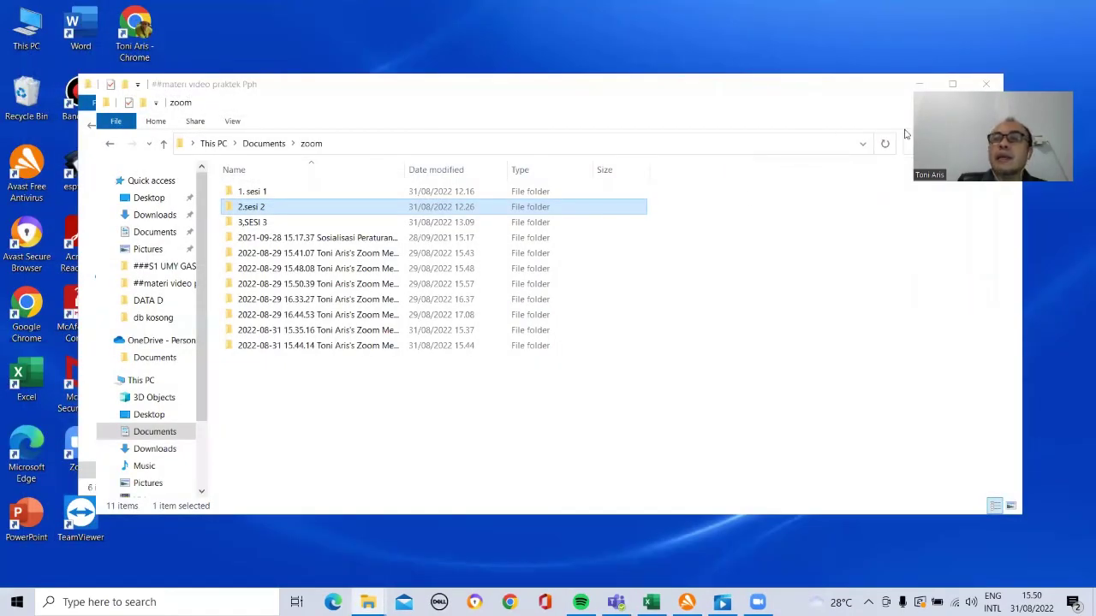
pyautogui.click(986, 83)
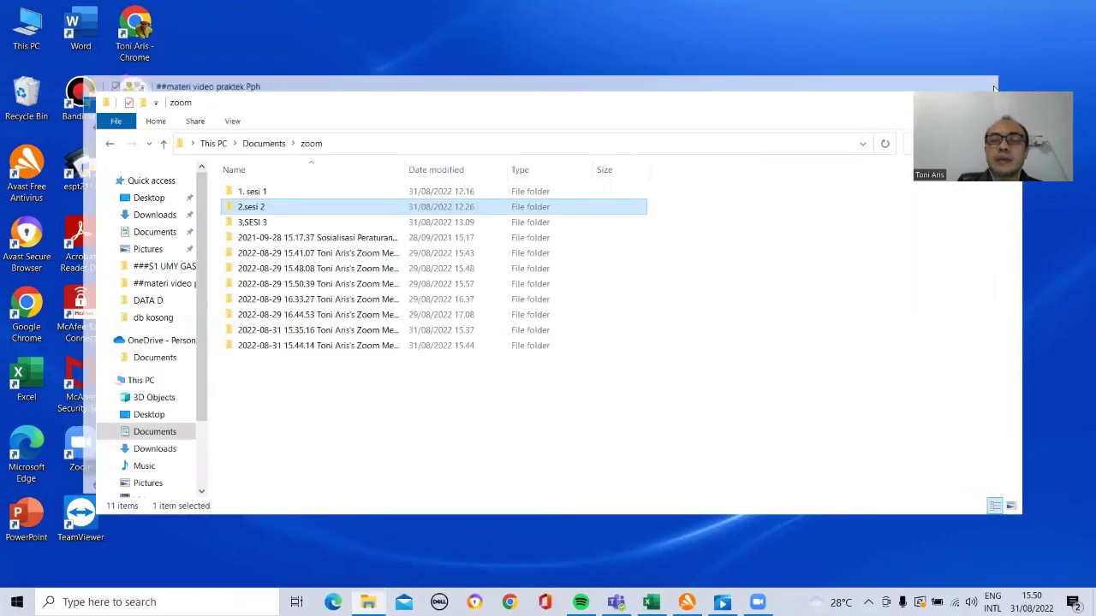